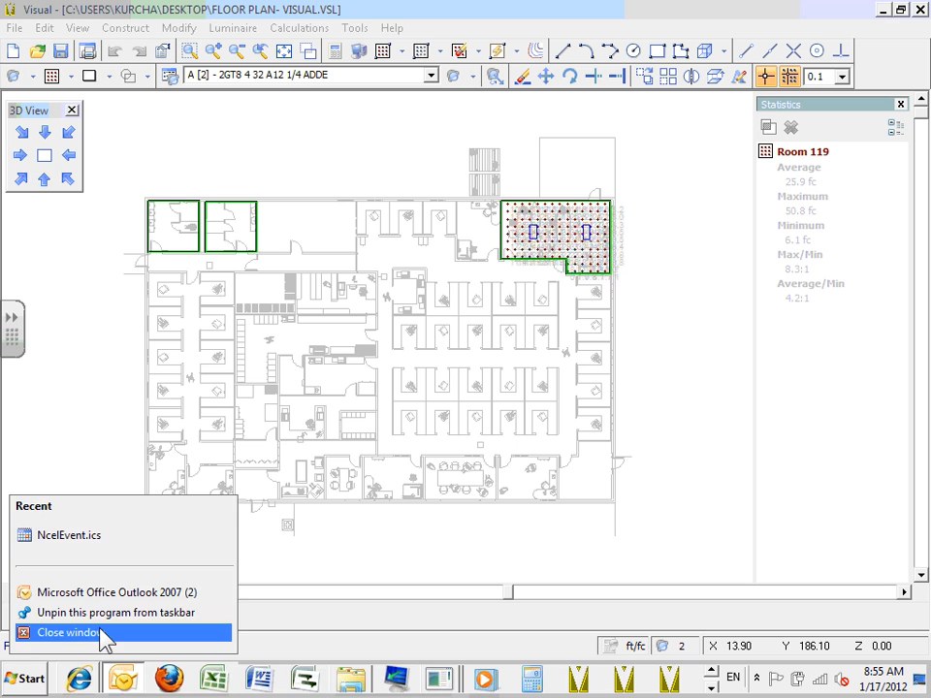
Close the open Outlook window.
{"action": "left_click", "coordinate": [97, 632]}
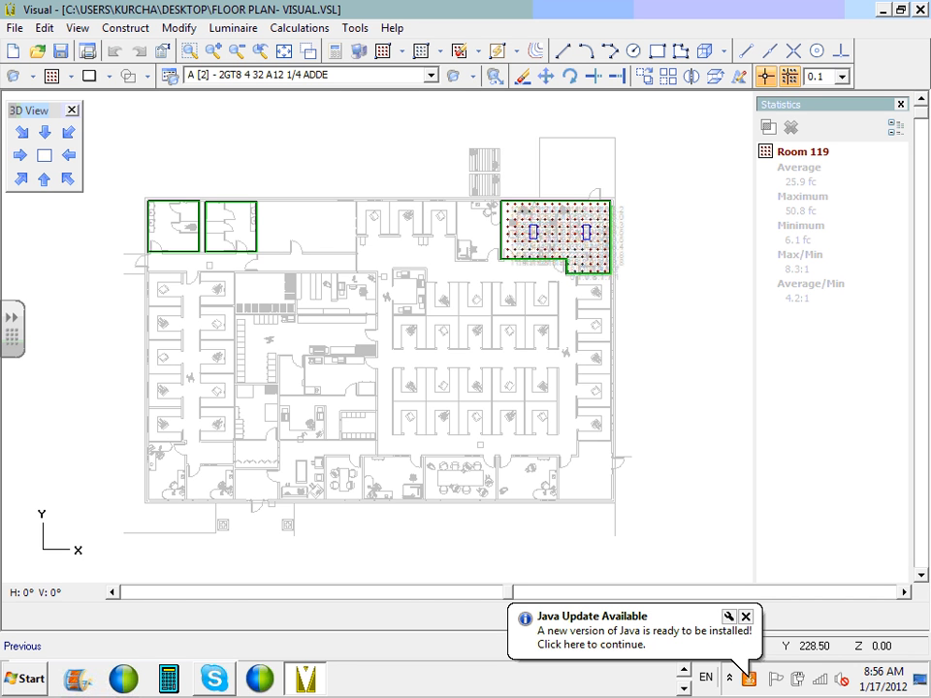
Start the Interior Lighting tool for sizing the lighting of the second restroom.
{"action": "scroll", "coordinate": [129, 243], "scroll_direction": "up", "scroll_amount": 1}
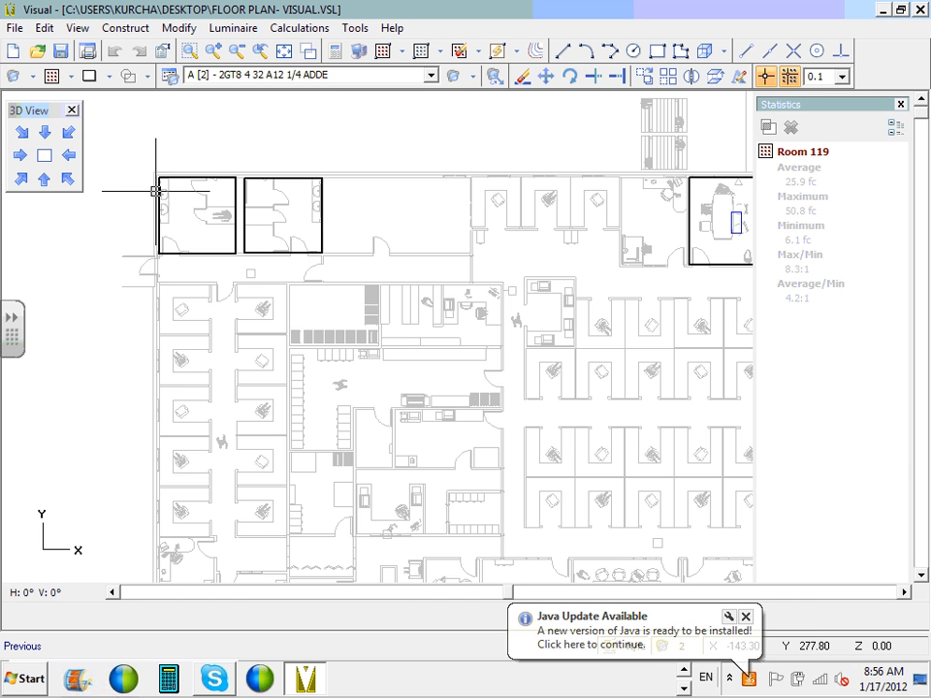
{"action": "scroll", "coordinate": [160, 185], "scroll_direction": "up", "scroll_amount": 3}
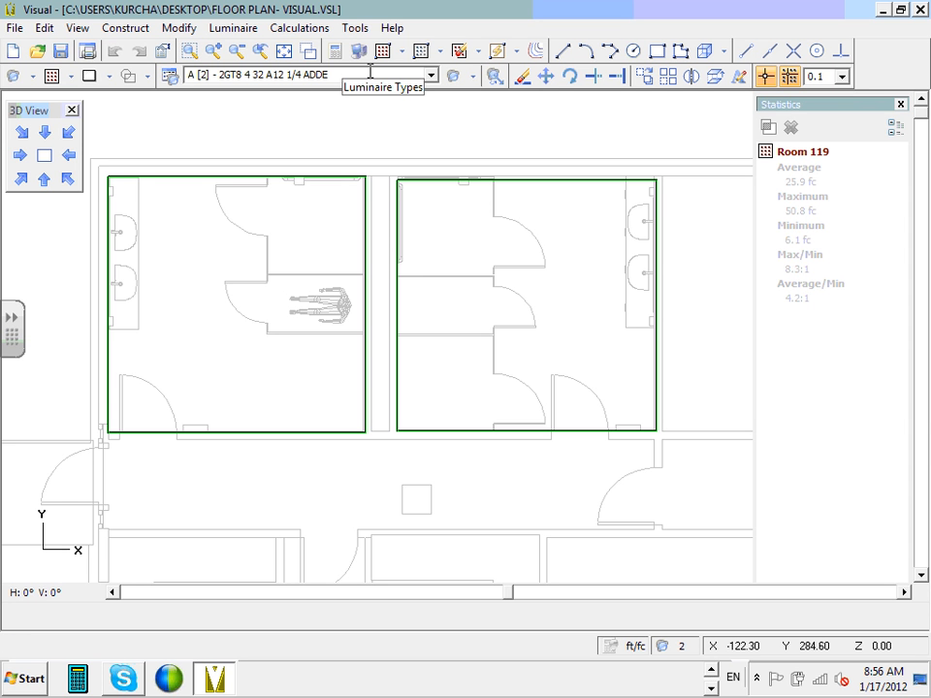
{"action": "scroll", "coordinate": [743, 204], "scroll_direction": "down", "scroll_amount": 5}
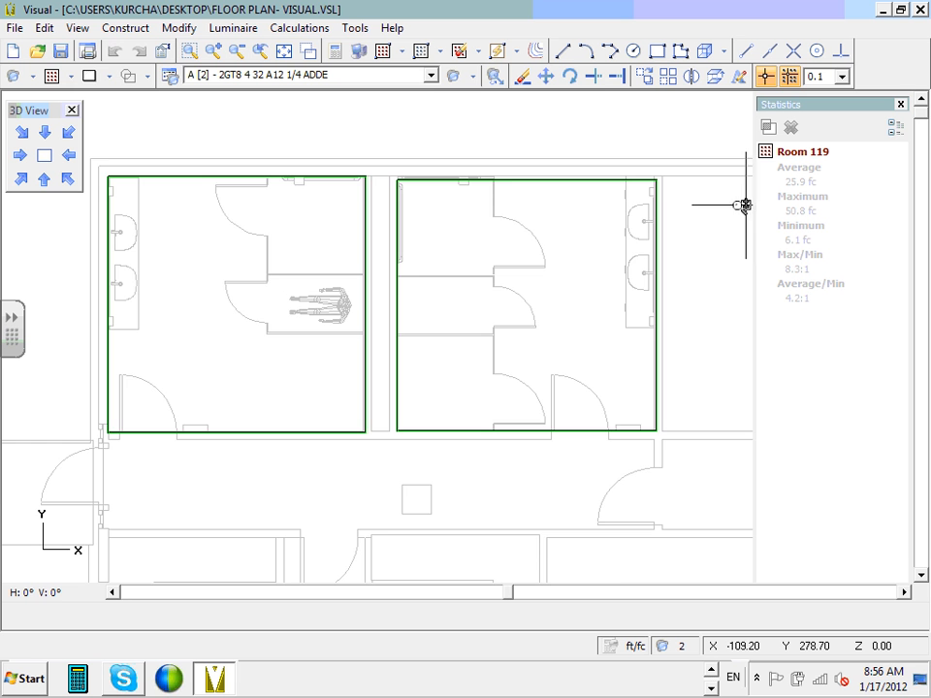
{"action": "scroll", "coordinate": [432, 208], "scroll_direction": "up", "scroll_amount": 5}
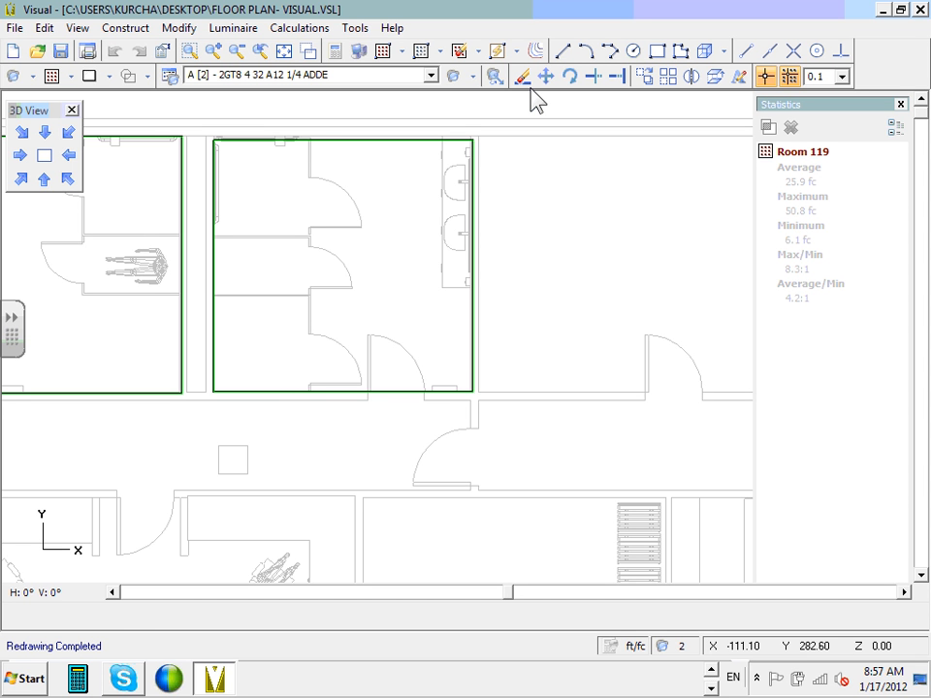
{"action": "left_click", "coordinate": [354, 29]}
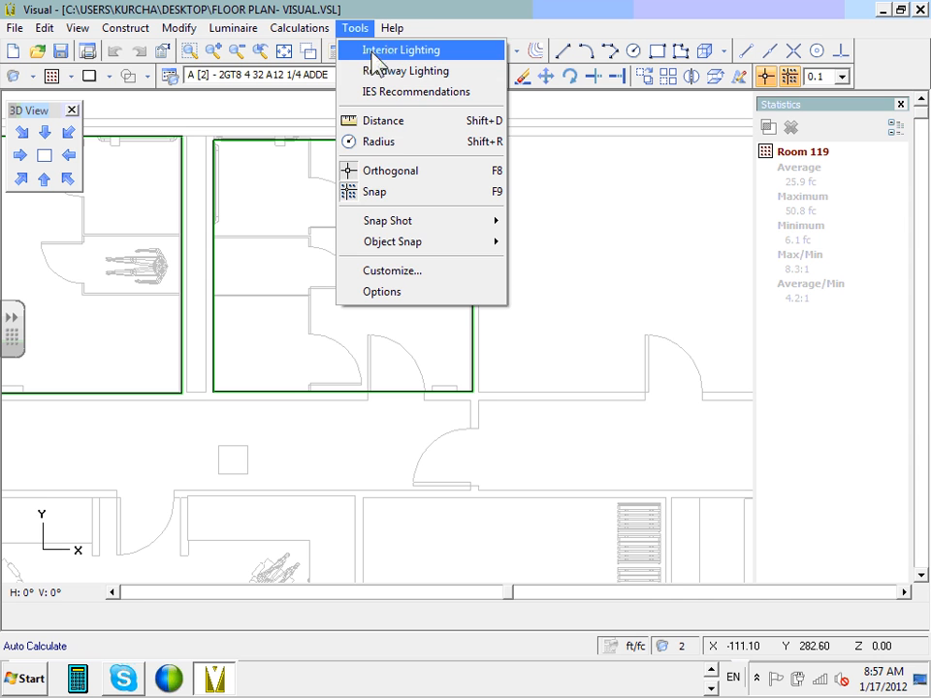
{"action": "left_click", "coordinate": [376, 58]}
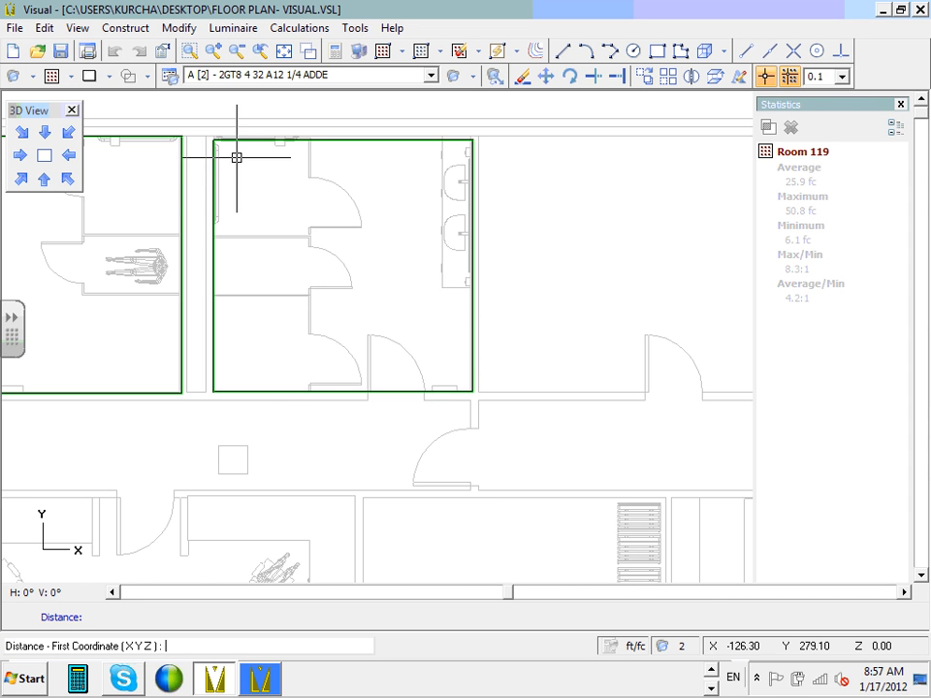
Measure the second restroom's left wall from its upper corner to its lower corner, snapping to intersections.
{"action": "scroll", "coordinate": [207, 136], "scroll_direction": "up", "scroll_amount": 3}
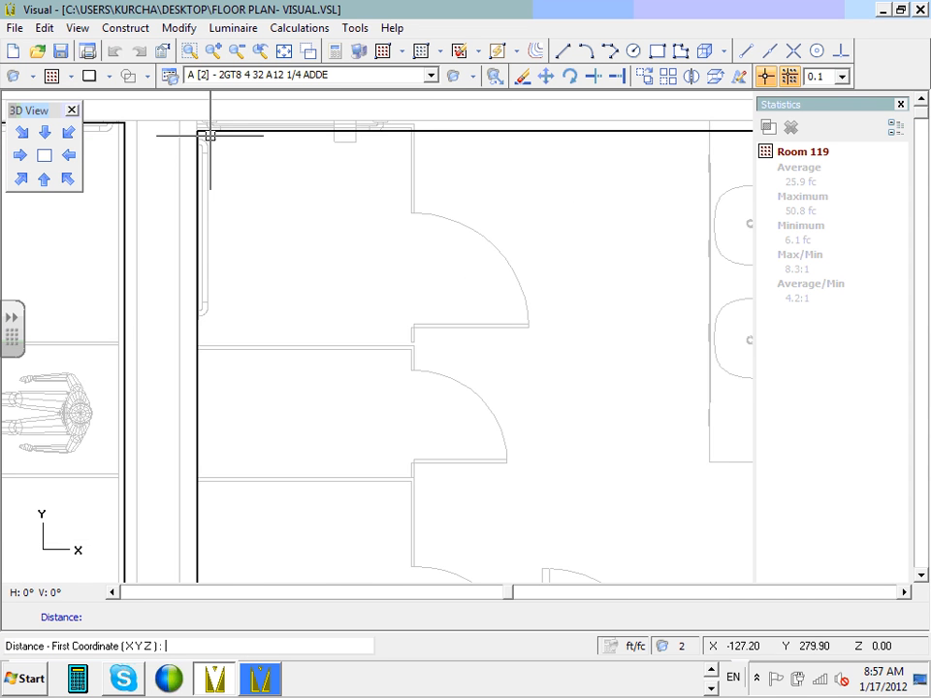
{"action": "left_click", "coordinate": [790, 53]}
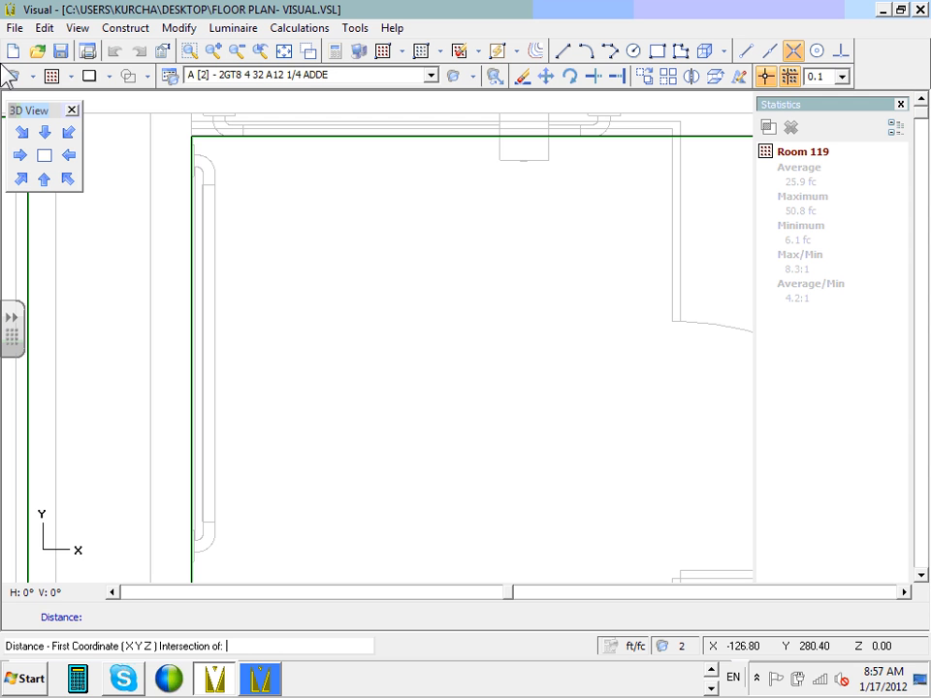
{"action": "left_click", "coordinate": [192, 118]}
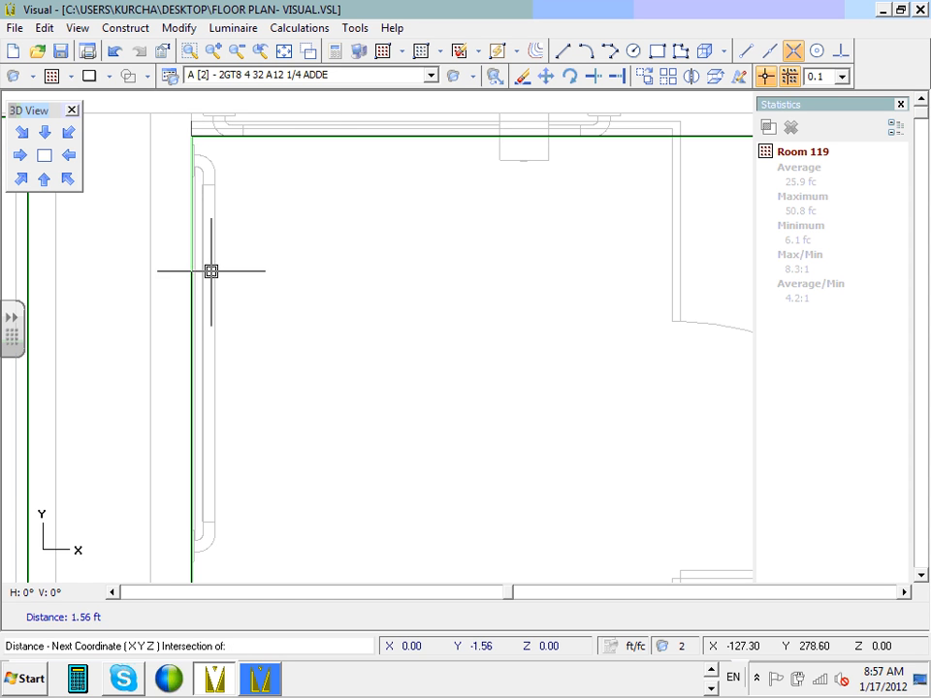
{"action": "scroll", "coordinate": [202, 157], "scroll_direction": "down", "scroll_amount": 3}
{"action": "scroll", "coordinate": [205, 153], "scroll_direction": "down", "scroll_amount": 2}
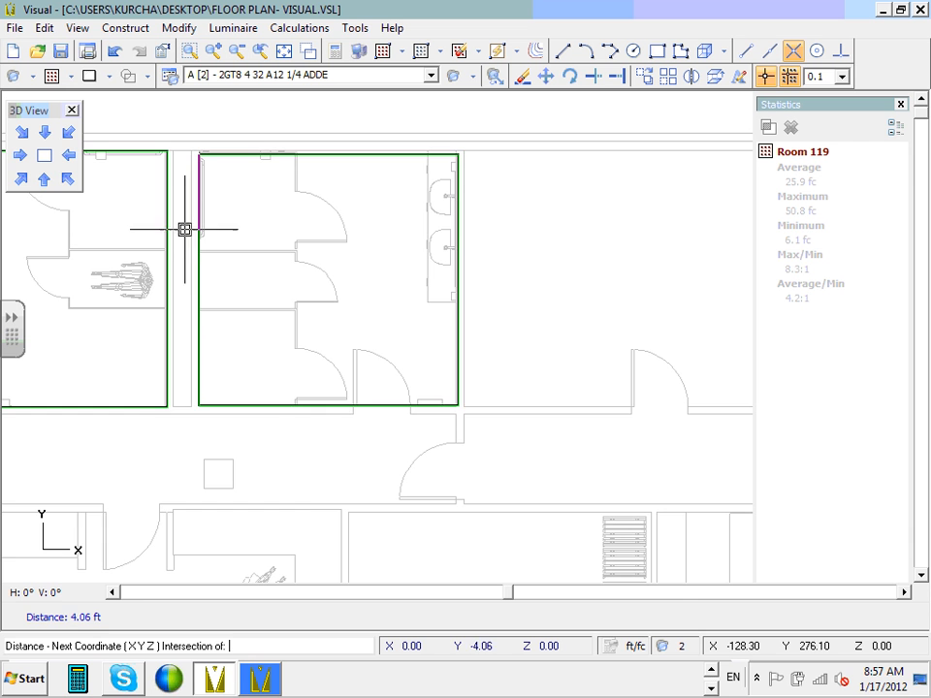
{"action": "scroll", "coordinate": [193, 385], "scroll_direction": "up", "scroll_amount": 3}
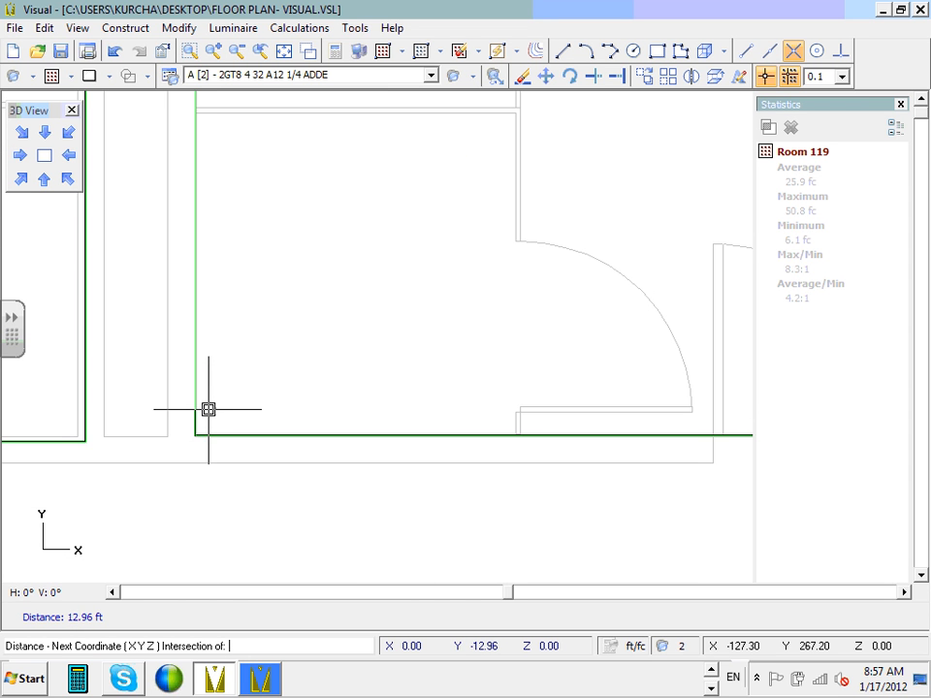
{"action": "left_click", "coordinate": [195, 435]}
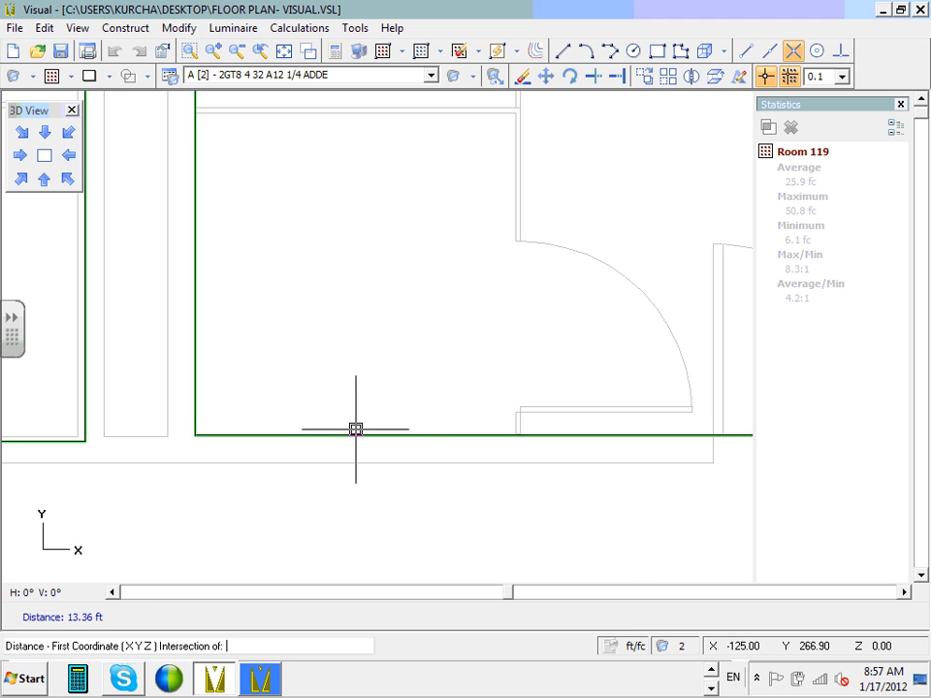
{"action": "key", "text": "Escape"}
Measure the second restroom's lower wall from its left corner to its right corner, snapping to intersections.
{"action": "scroll", "coordinate": [103, 422], "scroll_direction": "down", "scroll_amount": 1}
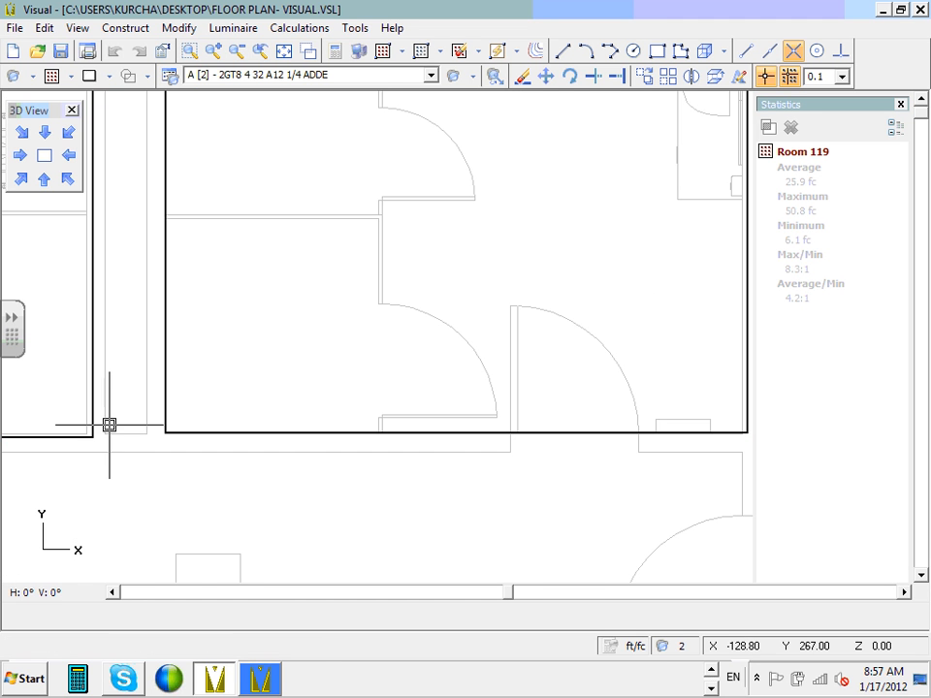
{"action": "right_click", "coordinate": [191, 424]}
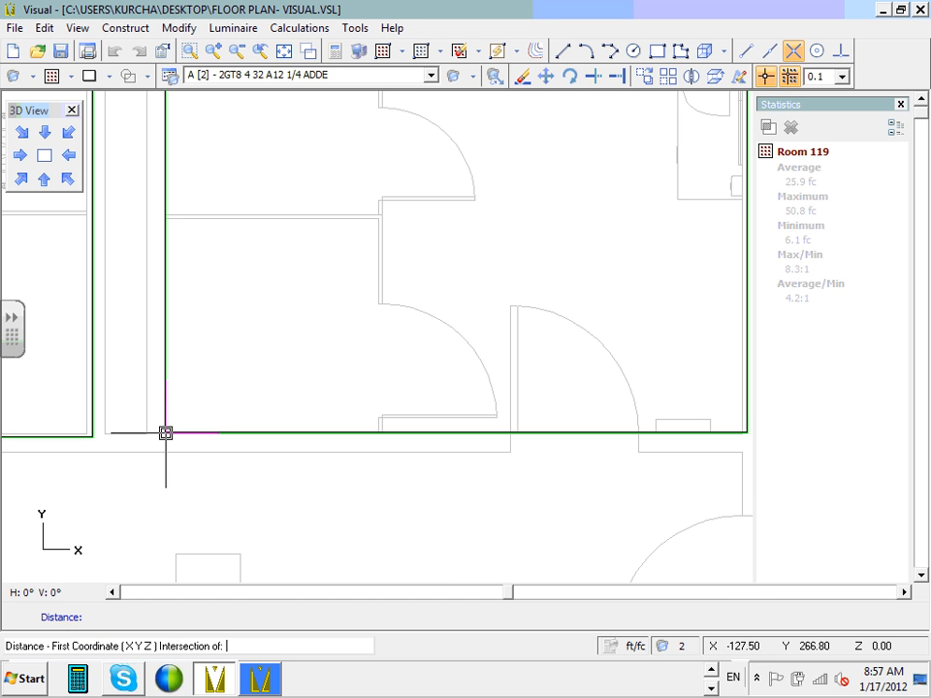
{"action": "left_click", "coordinate": [166, 433]}
{"action": "left_click", "coordinate": [739, 437]}
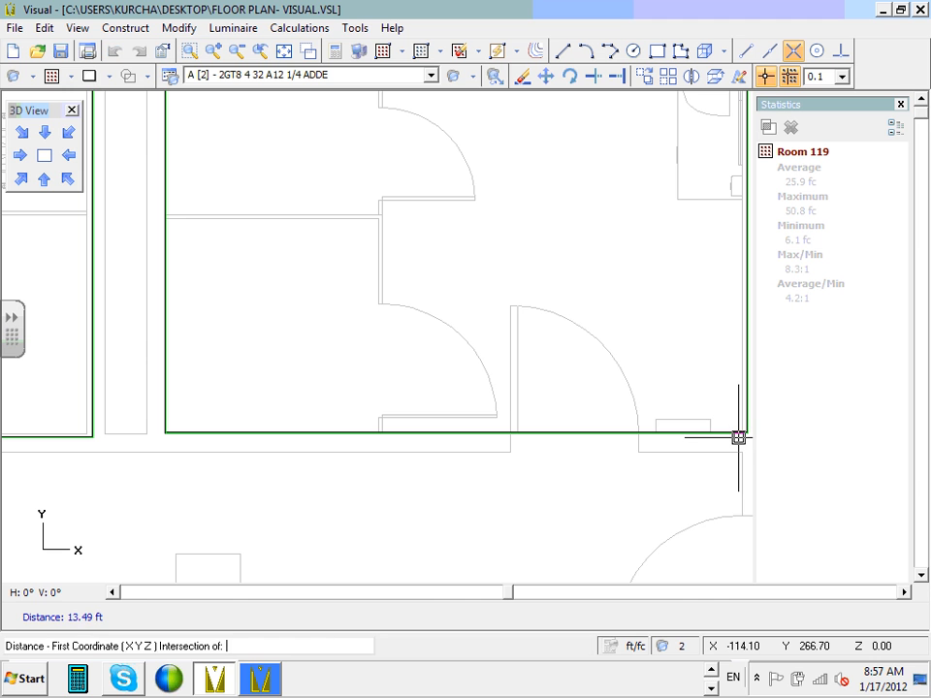
Try to start the Interior Lighting tool again and dismiss the error and problem-report dialogs.
{"action": "left_click", "coordinate": [351, 29]}
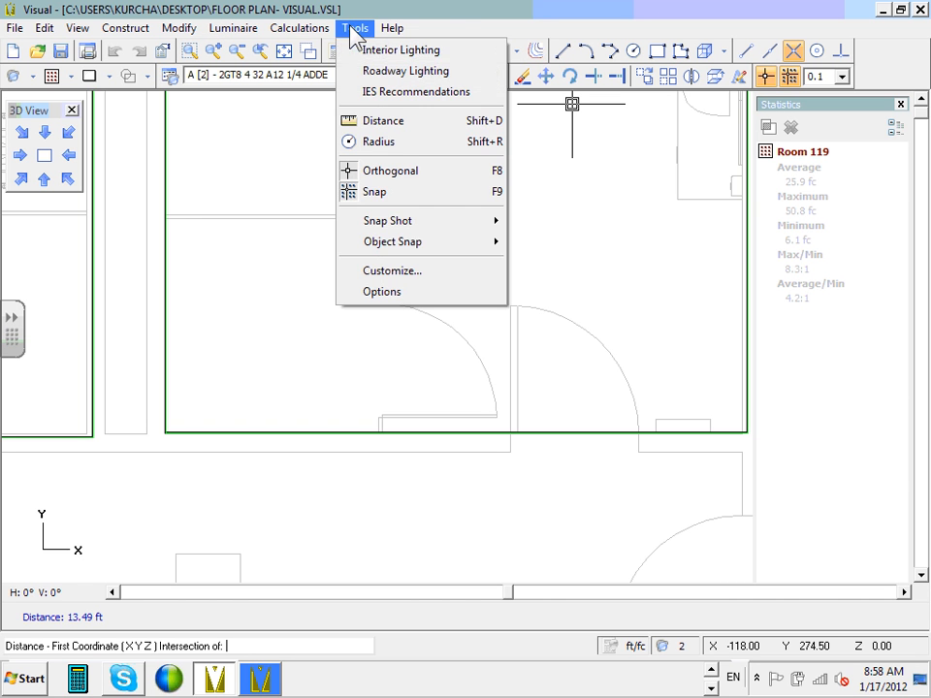
{"action": "left_click", "coordinate": [361, 47]}
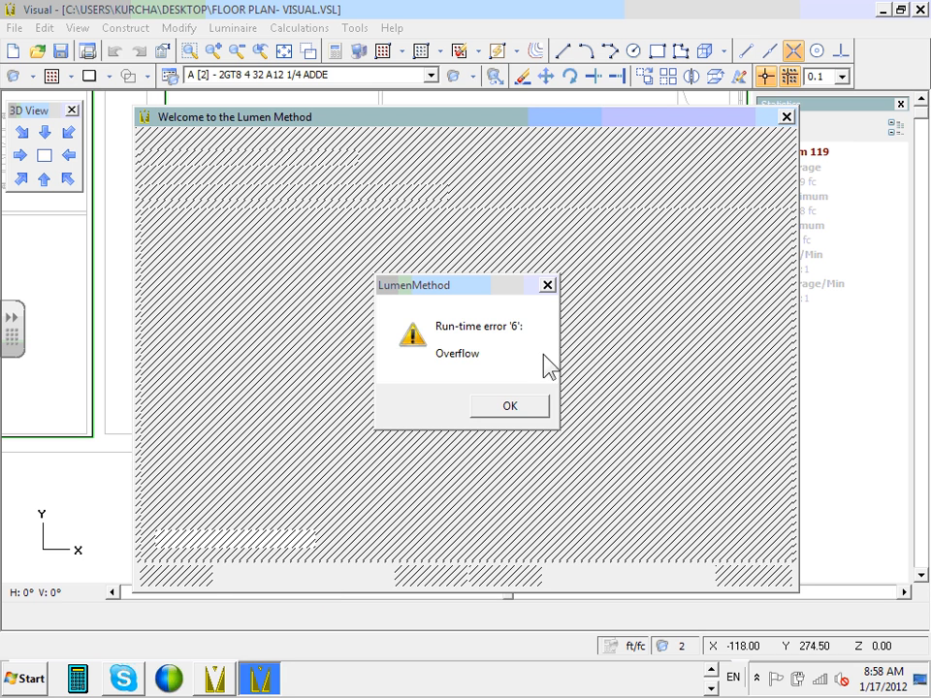
{"action": "left_click", "coordinate": [535, 408]}
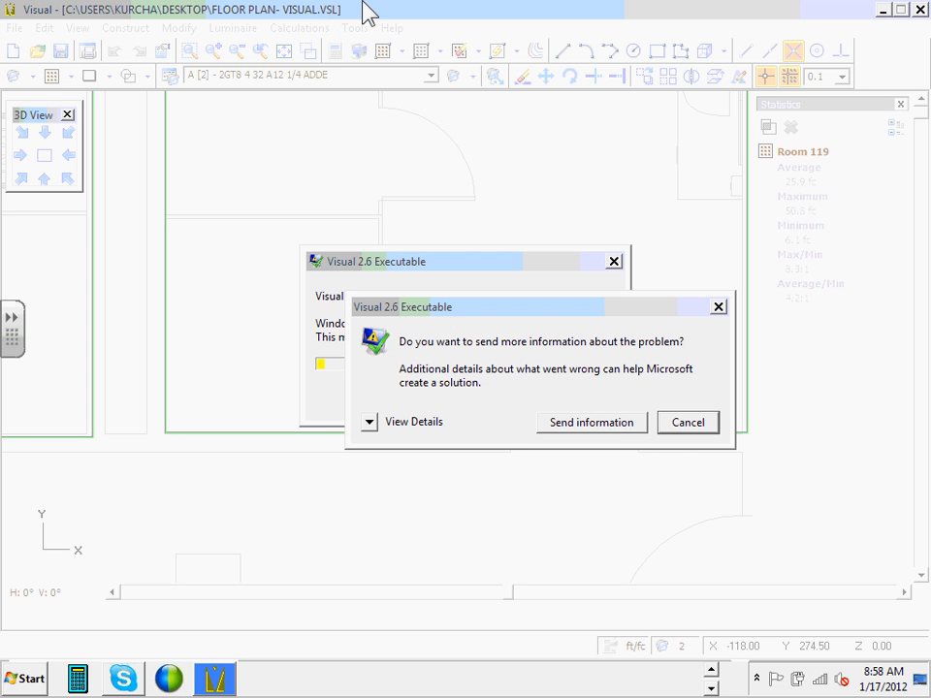
{"action": "left_click", "coordinate": [698, 424]}
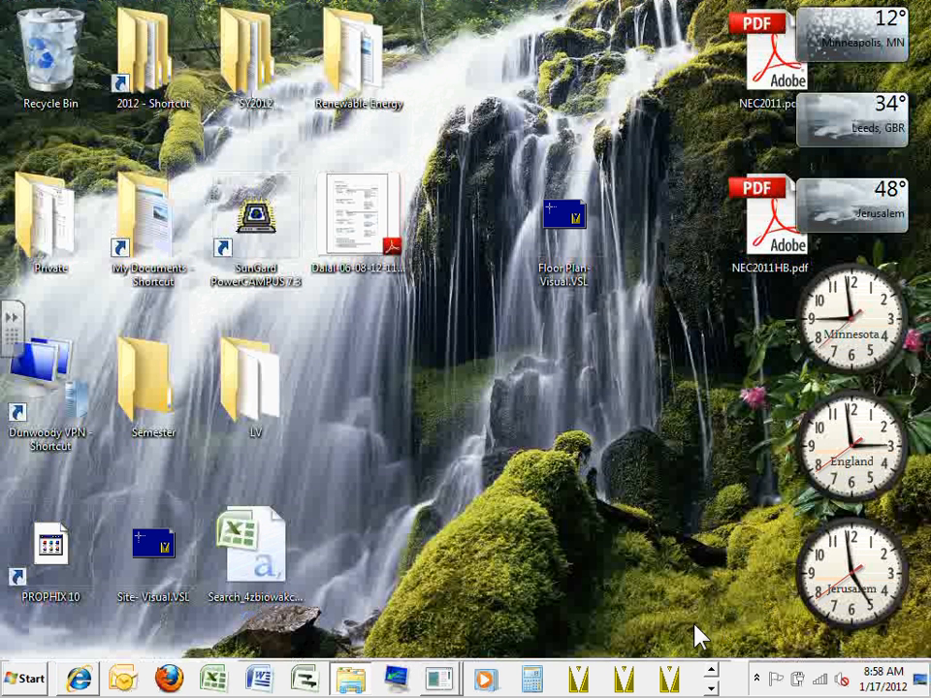
Reopen Floor Plan- Visual.VSL from the desktop, declining recovery of the backup file.
{"action": "left_click", "coordinate": [572, 242]}
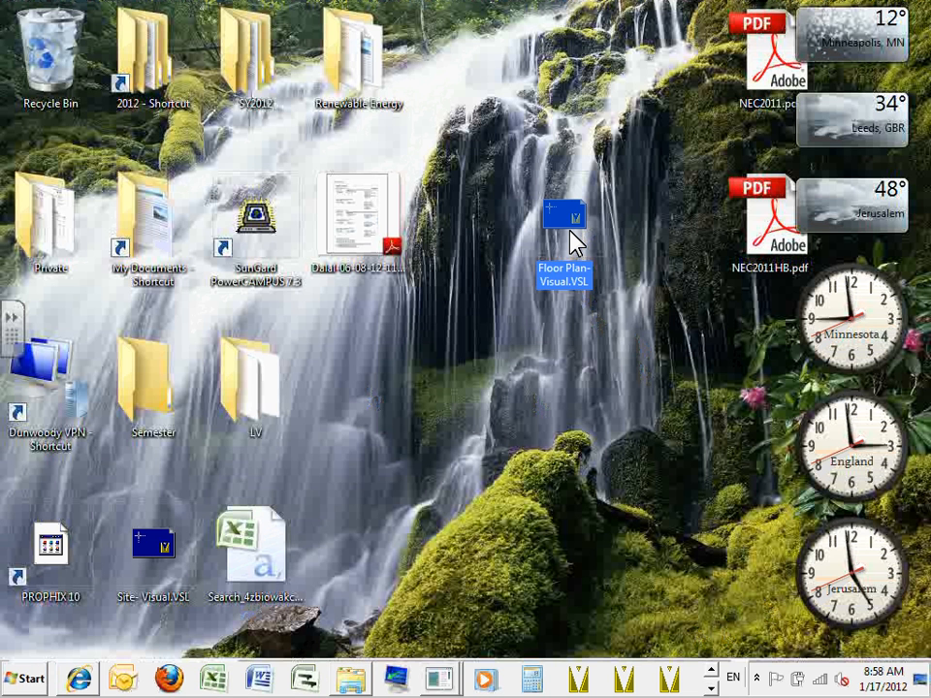
{"action": "double_click", "coordinate": [572, 242]}
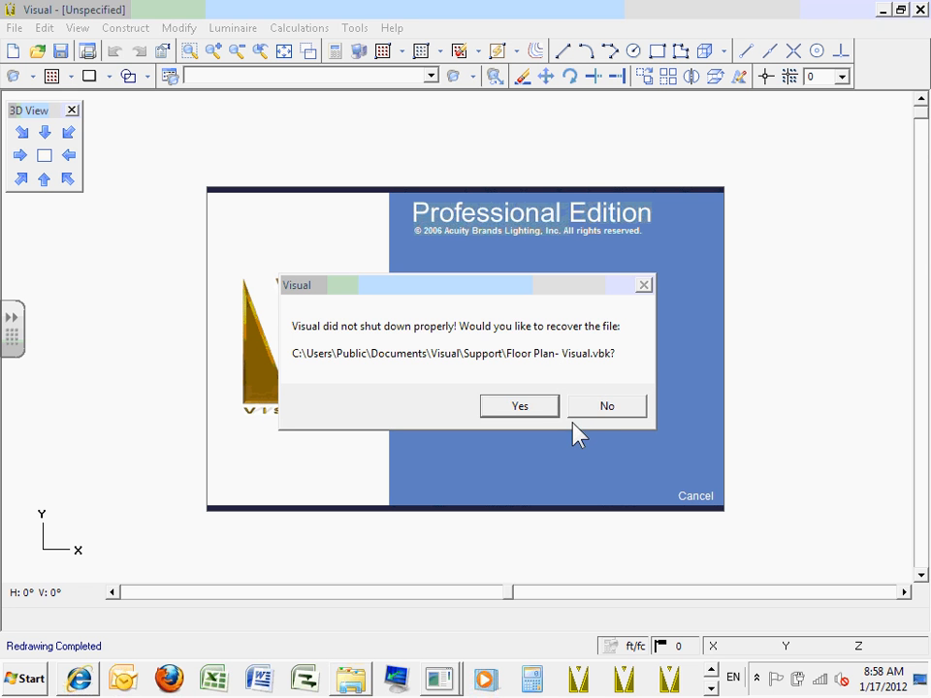
{"action": "left_click", "coordinate": [574, 407]}
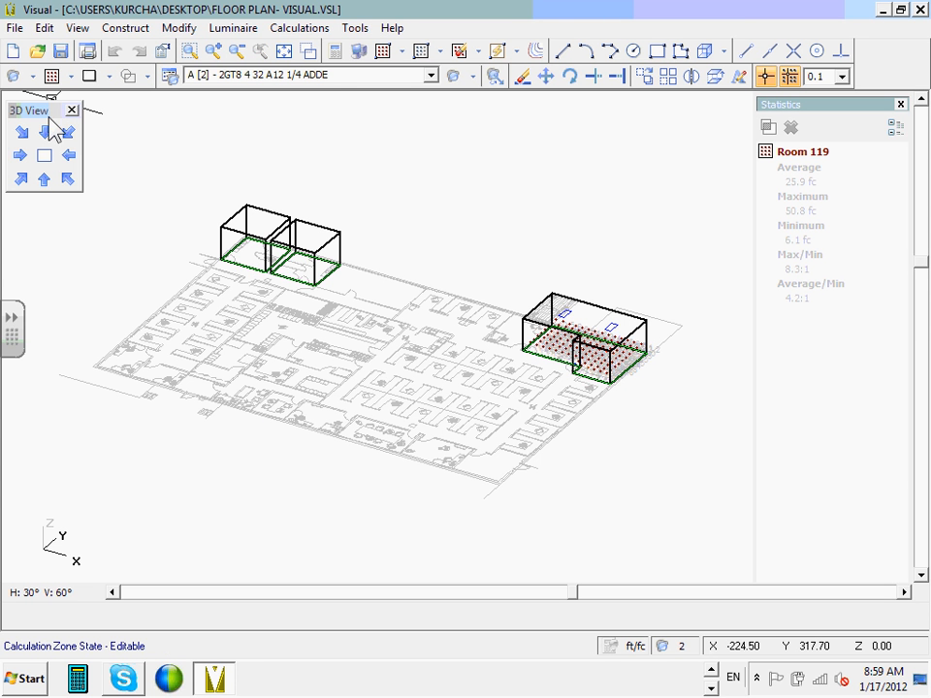
Show the floor plan in plan view and bring up the Interior Lighting tool's Lumen Method wizard.
{"action": "left_click", "coordinate": [44, 156]}
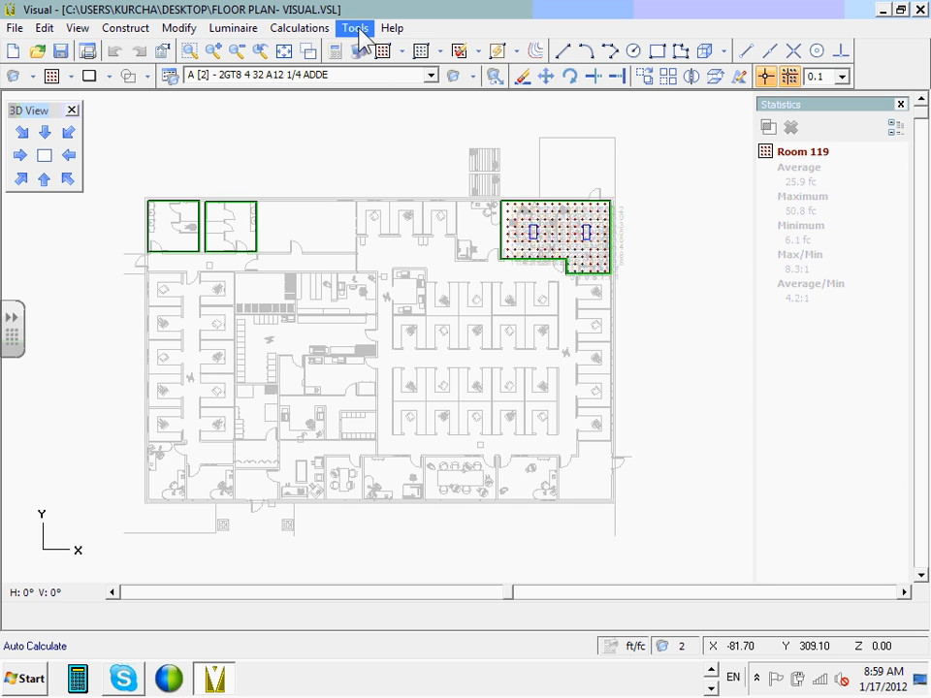
{"action": "left_click", "coordinate": [360, 32]}
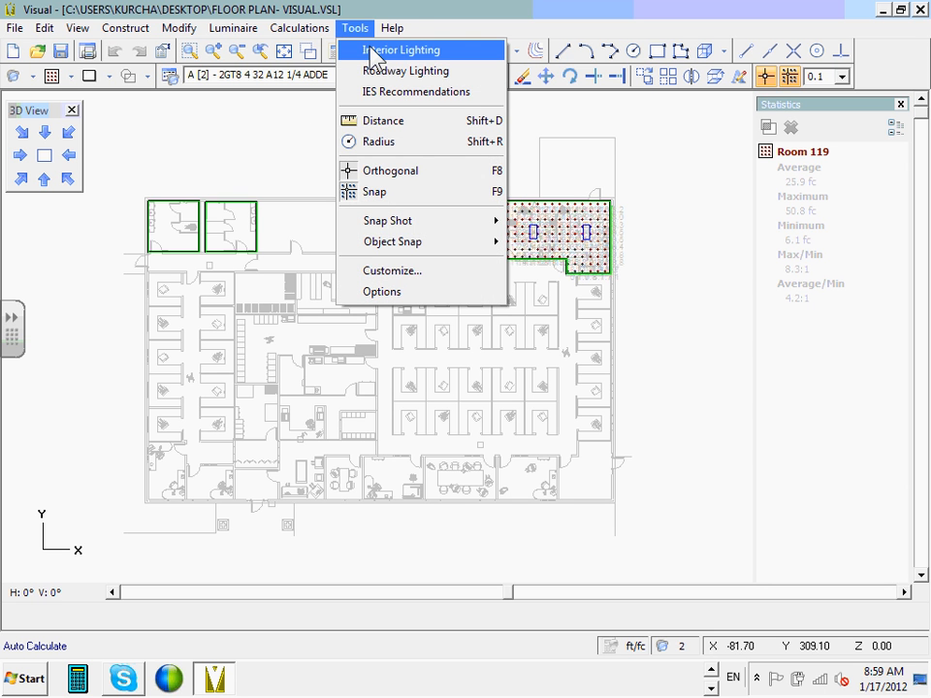
{"action": "left_click", "coordinate": [374, 51]}
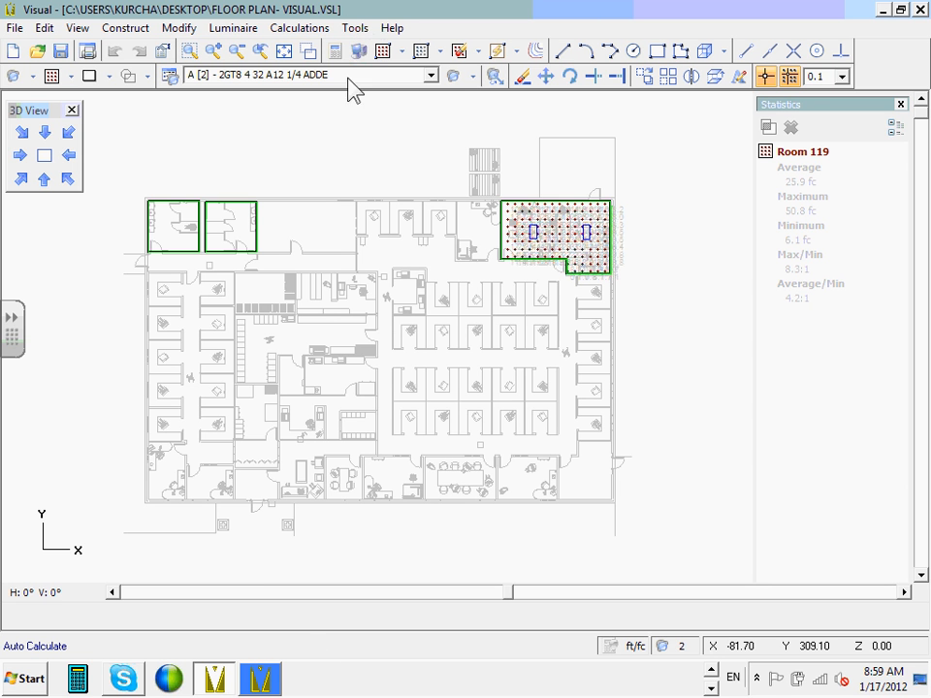
{"action": "mouse_move", "coordinate": [254, 684]}
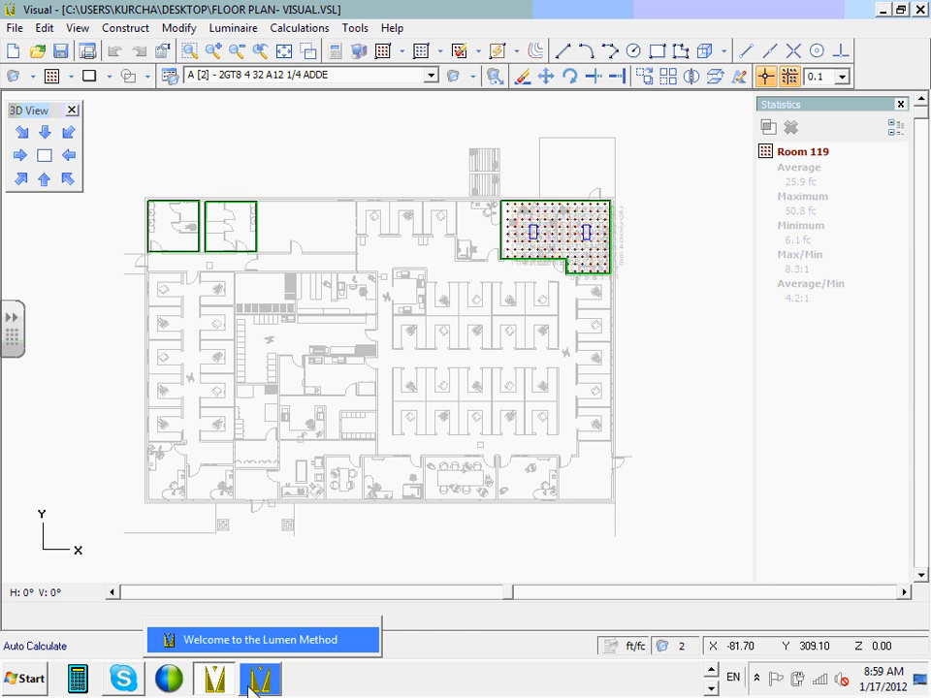
{"action": "left_click", "coordinate": [257, 640]}
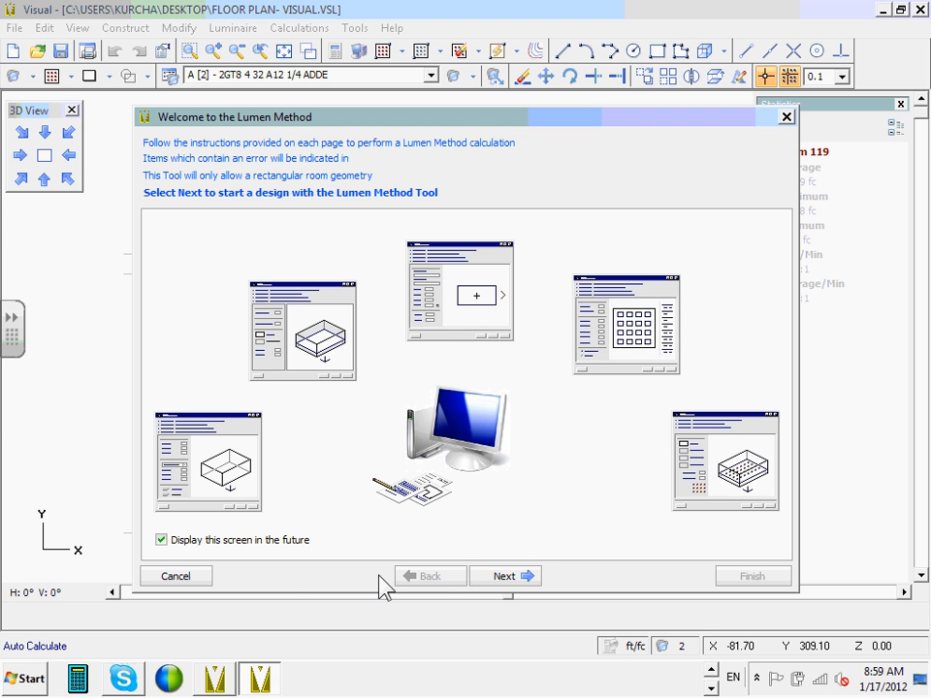
Set the room geometry to 13.3 ft length, 13.5 ft width and 10 ft height with Commercial [80-50-20] reflectances.
{"action": "left_click", "coordinate": [501, 578]}
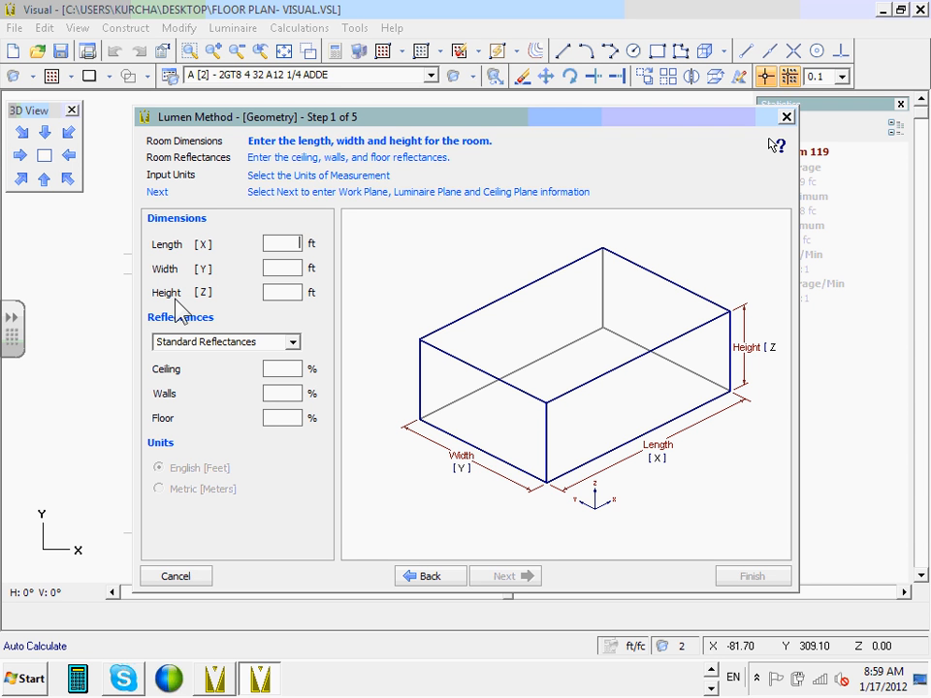
{"action": "type", "text": "13"}
{"action": "type", "text": ".3"}
{"action": "type", "text": "13.5"}
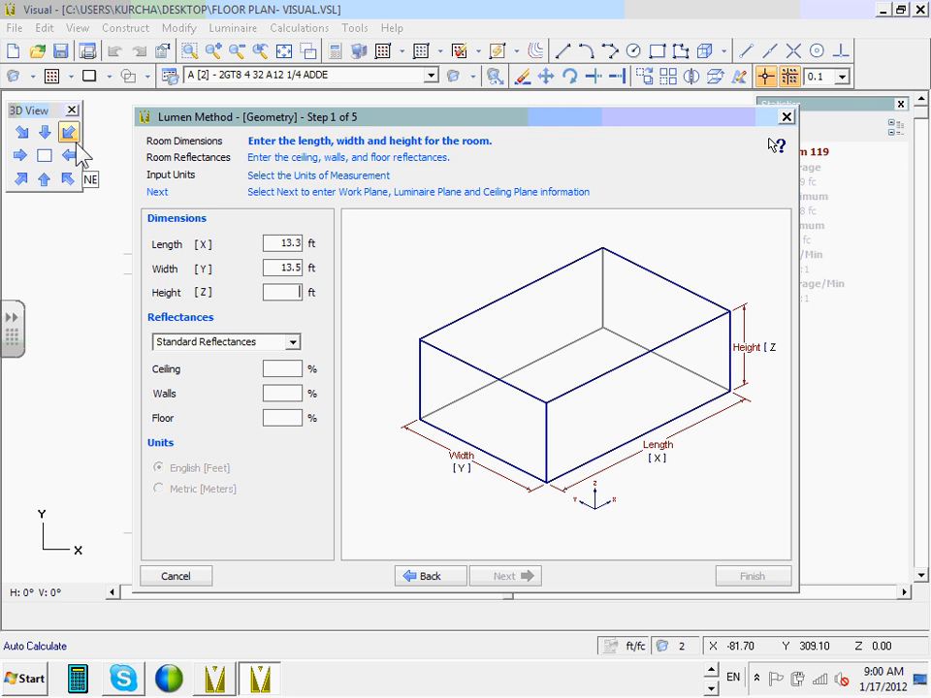
{"action": "type", "text": "10"}
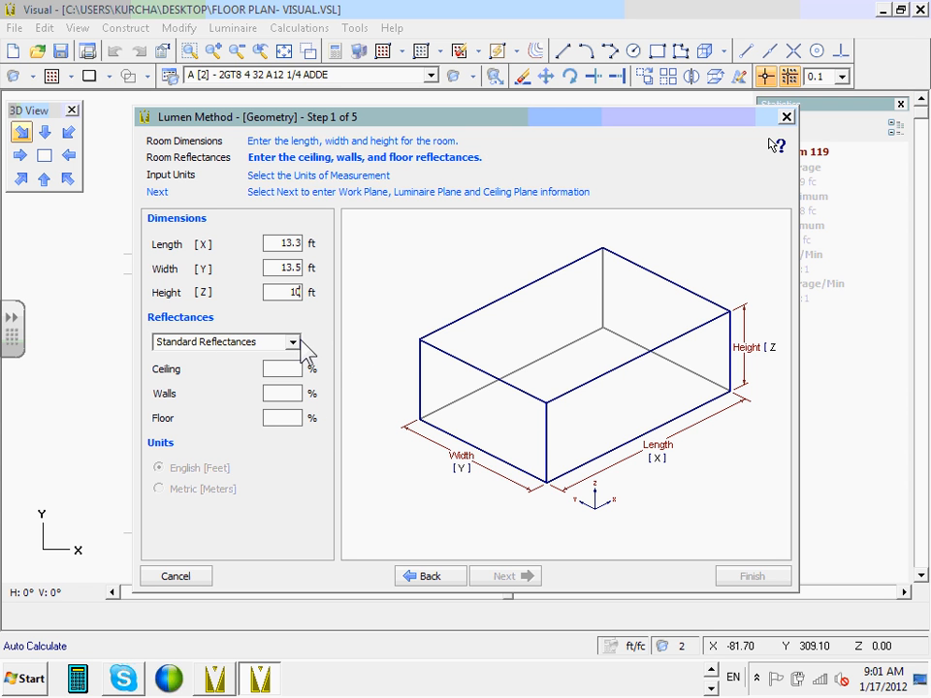
{"action": "left_click", "coordinate": [293, 342]}
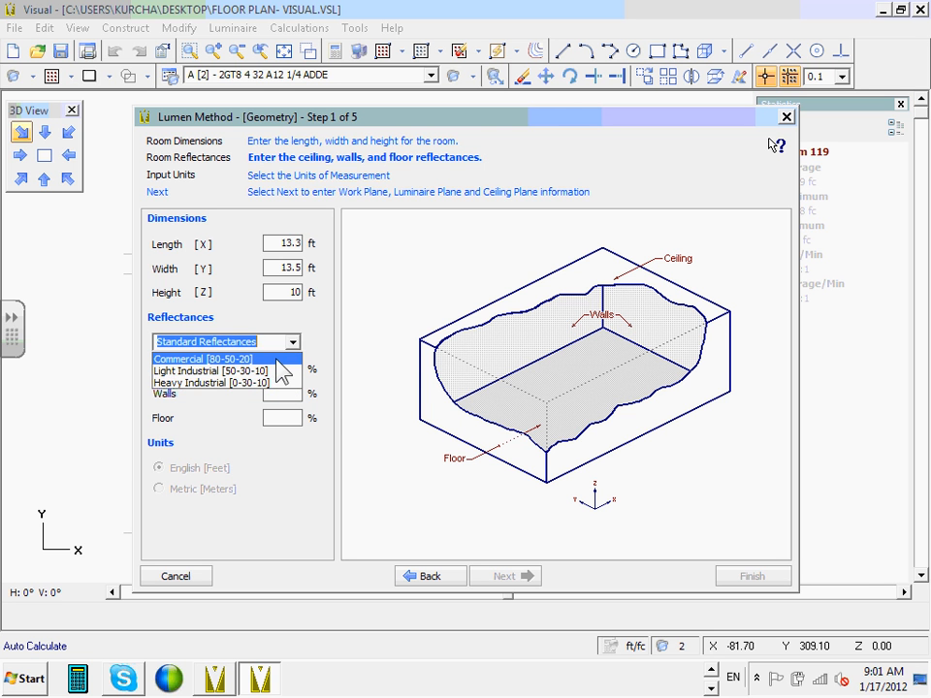
{"action": "left_click", "coordinate": [218, 358]}
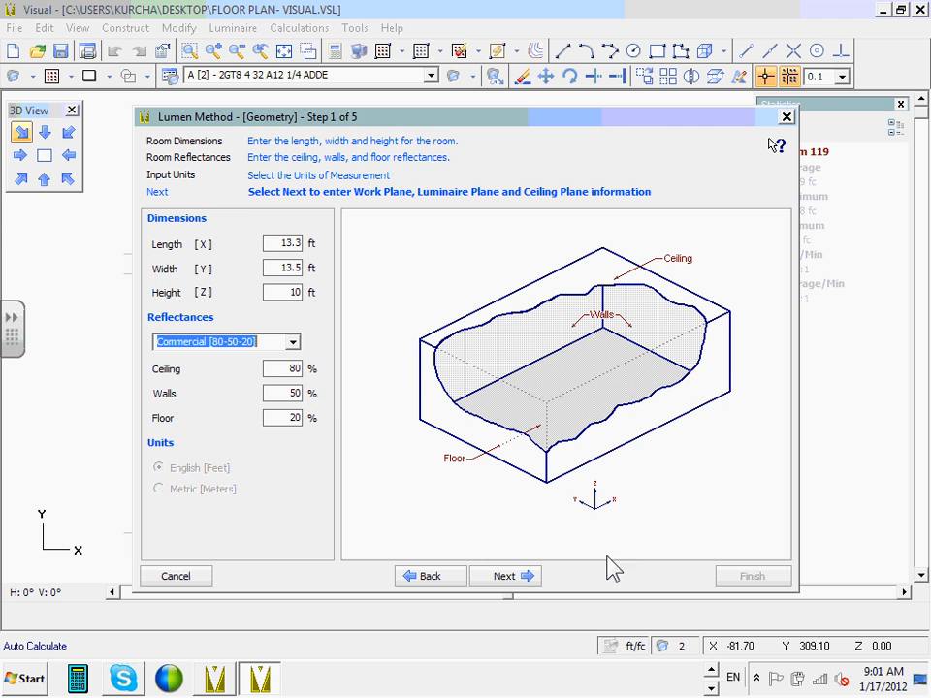
Accept the 2.5 ft work plane and 10 ft mounting height, choose an open ceiling, and proceed to the luminaire settings.
{"action": "left_click", "coordinate": [506, 574]}
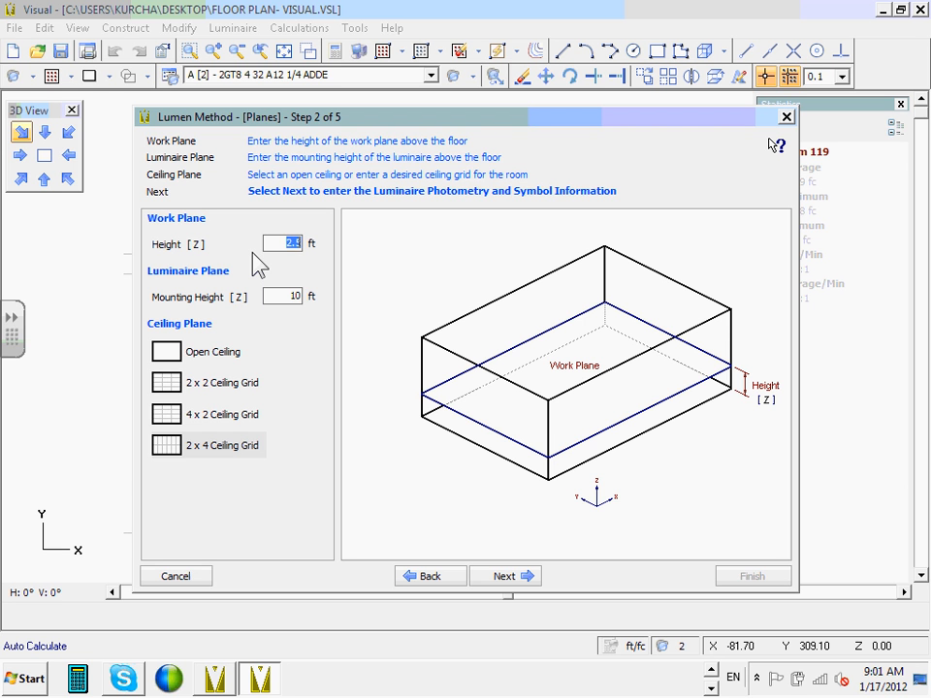
{"action": "key", "text": "Tab"}
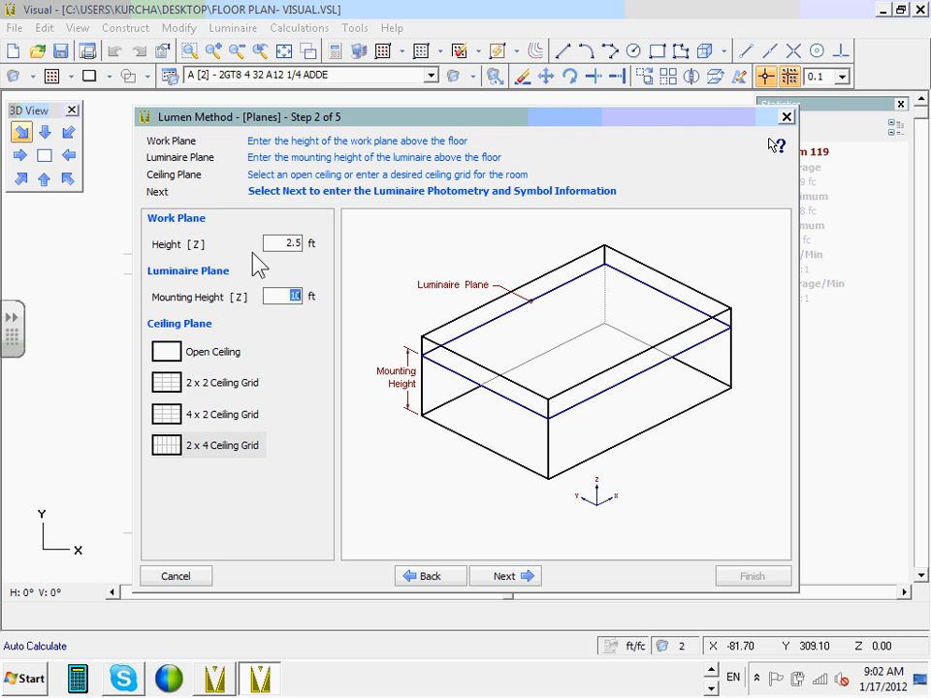
{"action": "left_click", "coordinate": [66, 179]}
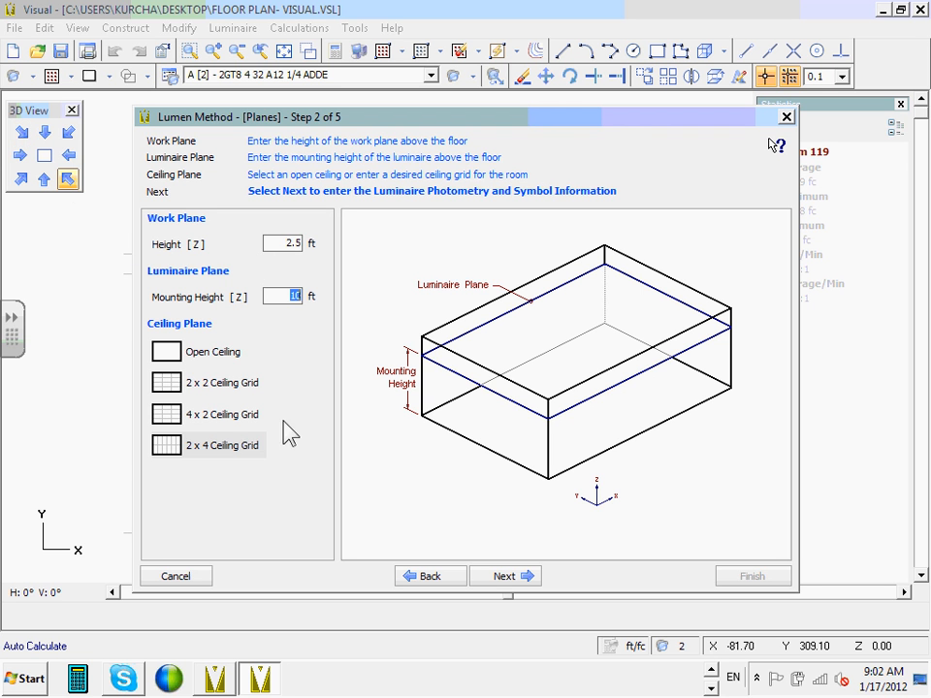
{"action": "left_click", "coordinate": [204, 417]}
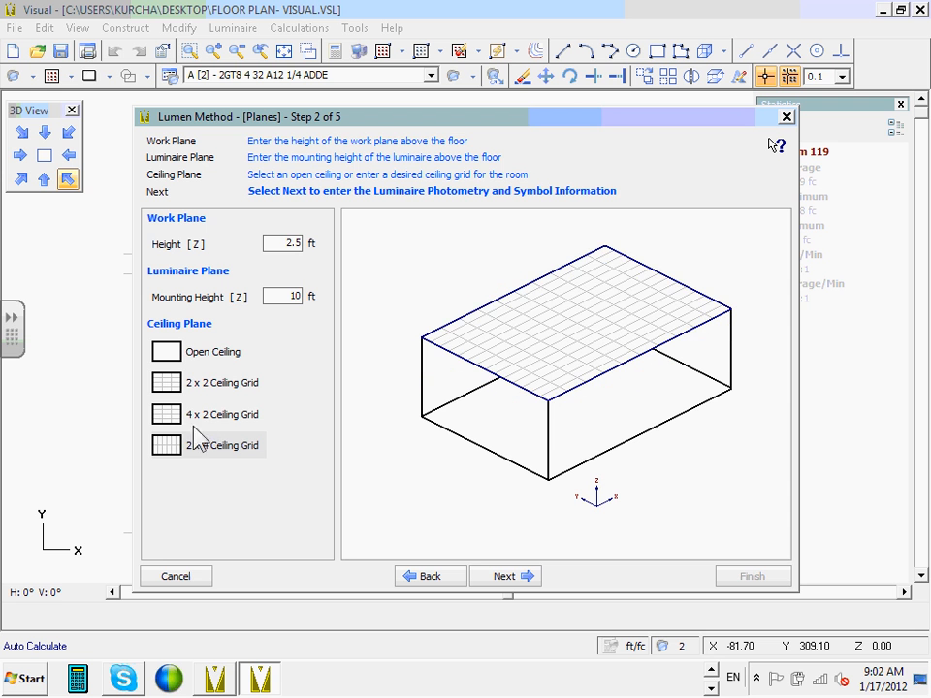
{"action": "left_click", "coordinate": [205, 356]}
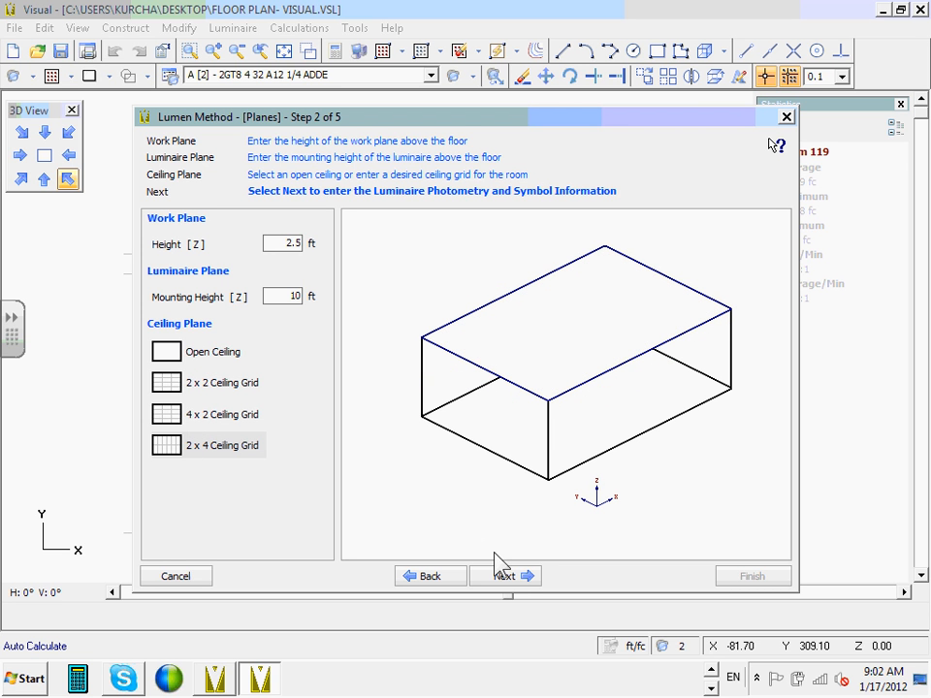
{"action": "left_click", "coordinate": [505, 576]}
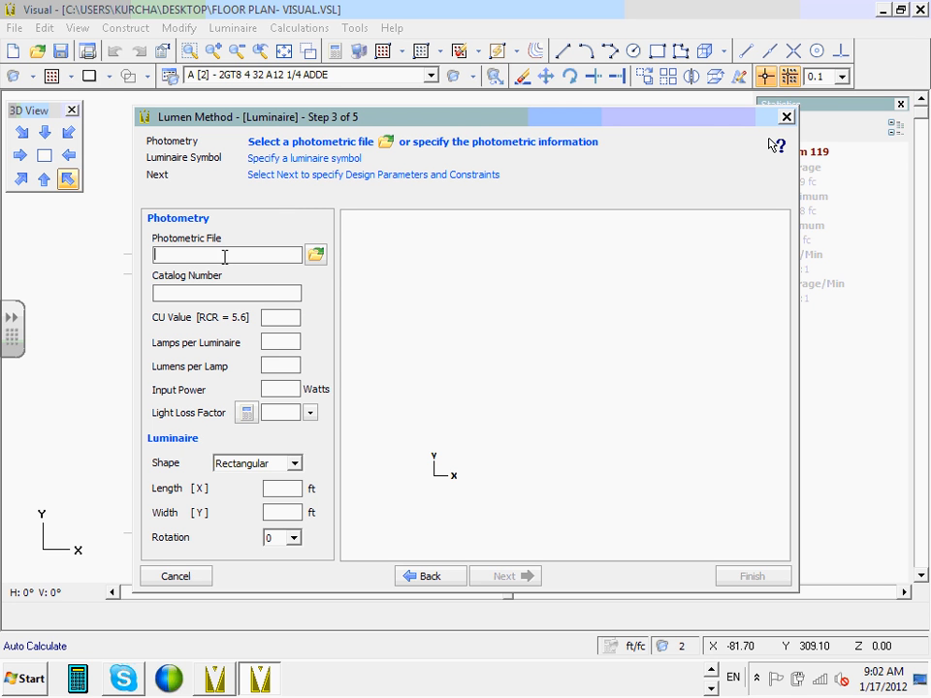
Browse for a photometric file in the Lithonia Lighting folder under Acuity Brands Lighting 09-2010.
{"action": "left_click", "coordinate": [319, 262]}
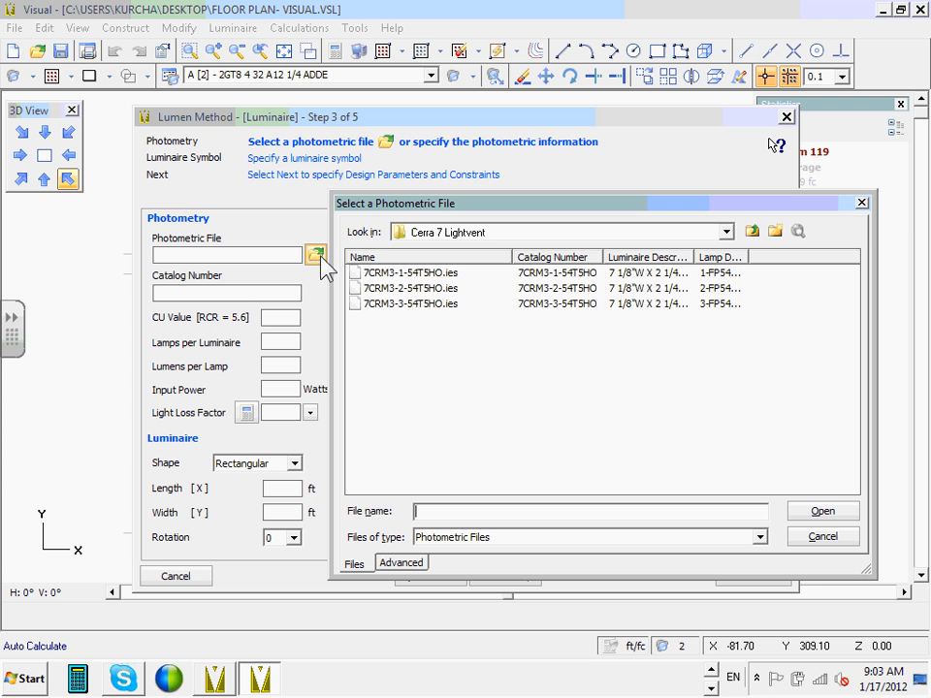
{"action": "left_click", "coordinate": [726, 231]}
{"action": "scroll", "coordinate": [725, 254], "scroll_direction": "up", "scroll_amount": 2}
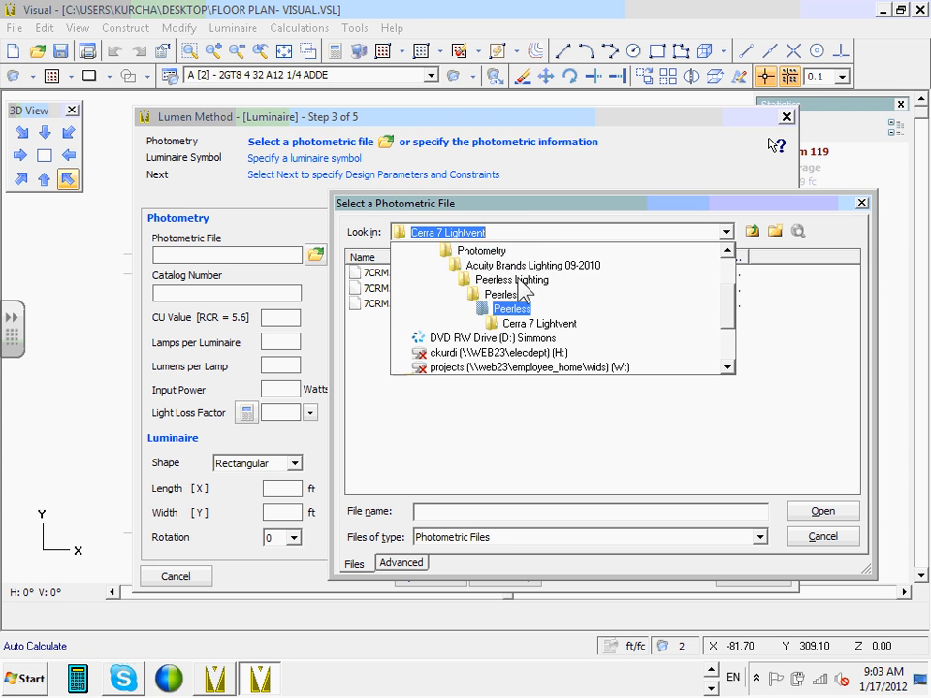
{"action": "scroll", "coordinate": [520, 291], "scroll_direction": "up", "scroll_amount": 1}
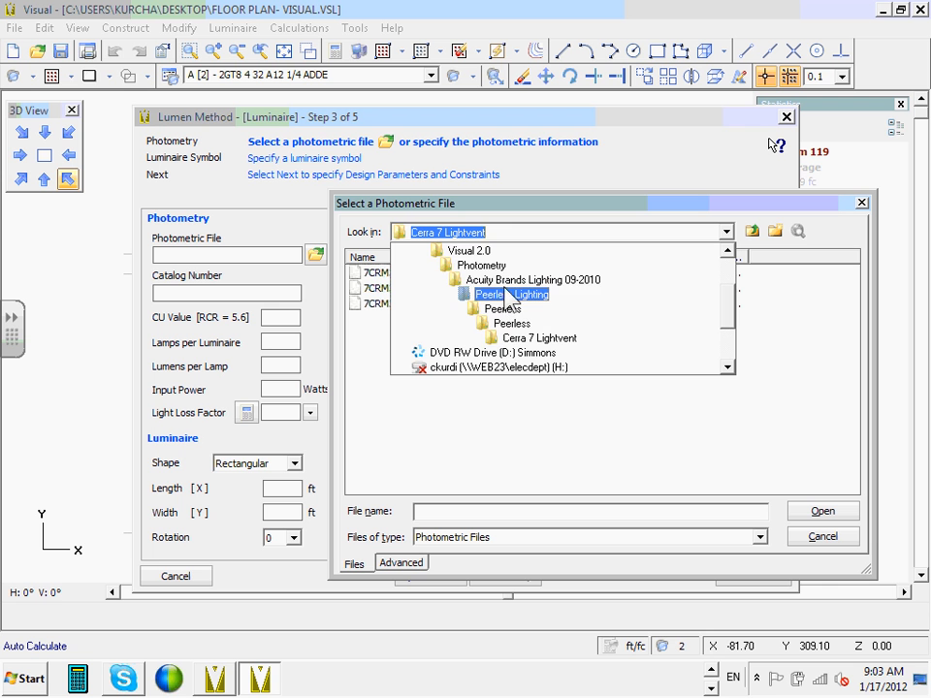
{"action": "left_click", "coordinate": [508, 280]}
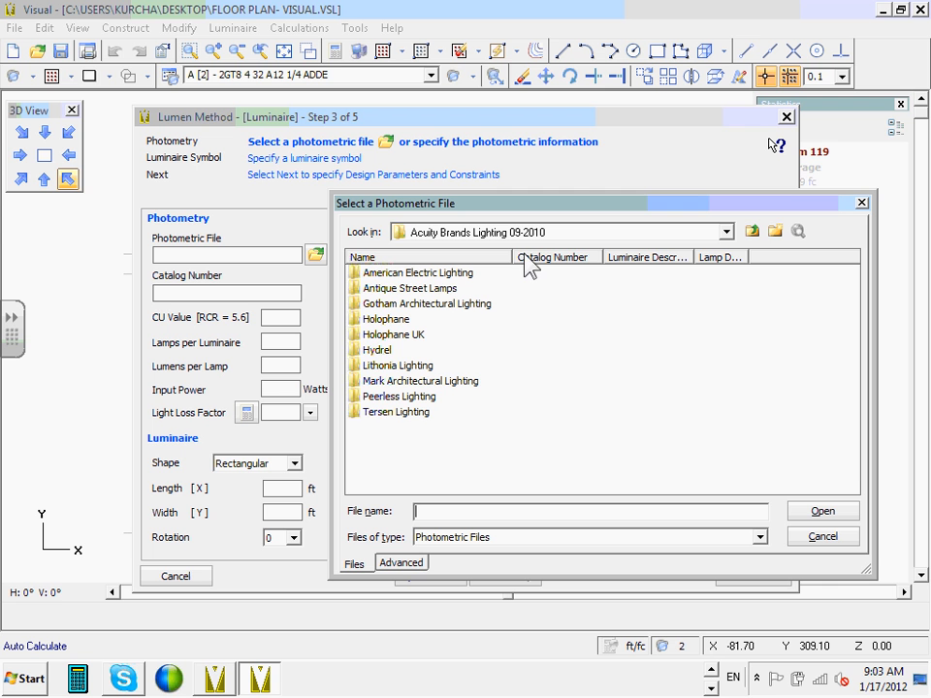
{"action": "double_click", "coordinate": [375, 372]}
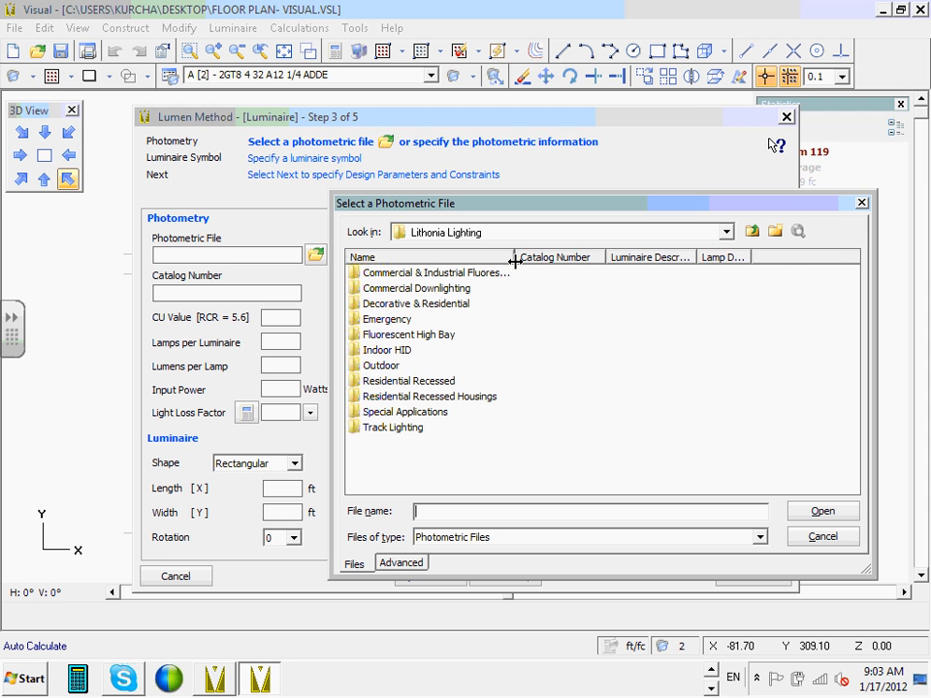
Widen the file name column and open the PM3N folder under Commercial & Industrial Fluorescent, Recessed.
{"action": "left_click_drag", "start_coordinate": [512, 260], "coordinate": [556, 263]}
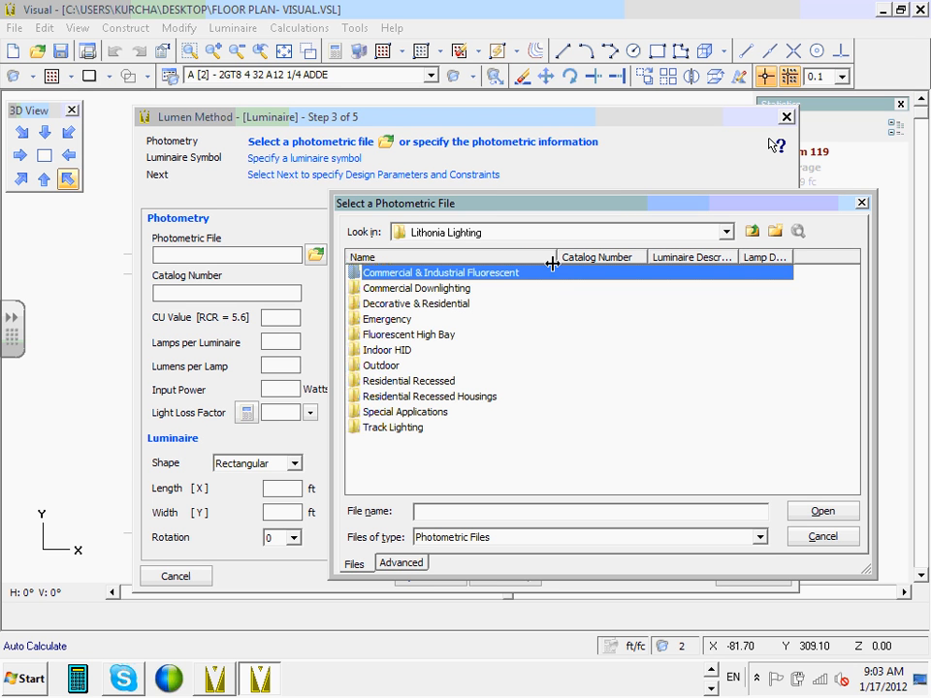
{"action": "double_click", "coordinate": [414, 278]}
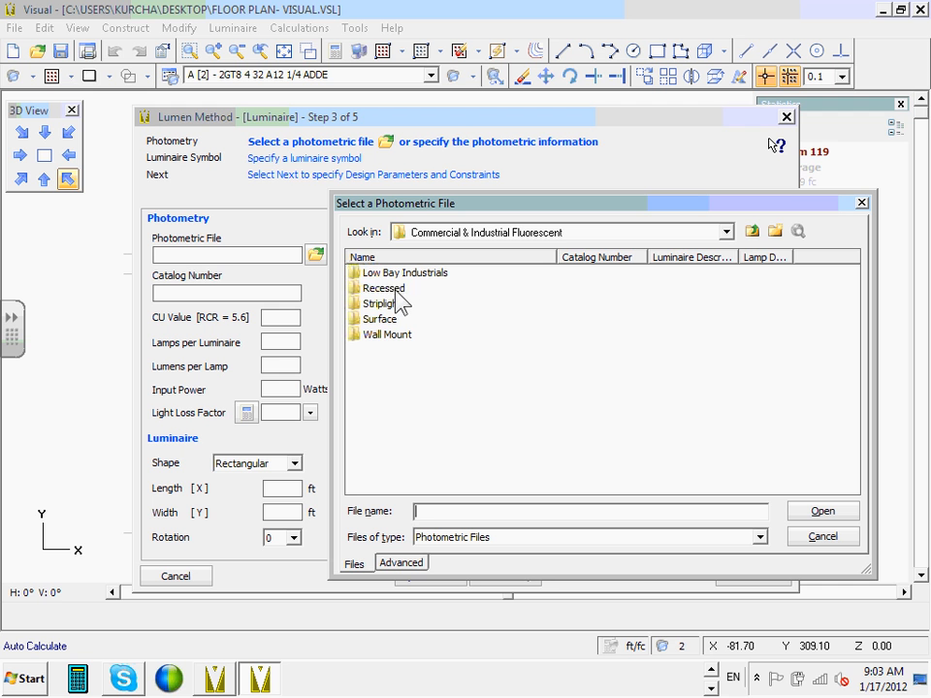
{"action": "left_click", "coordinate": [397, 291]}
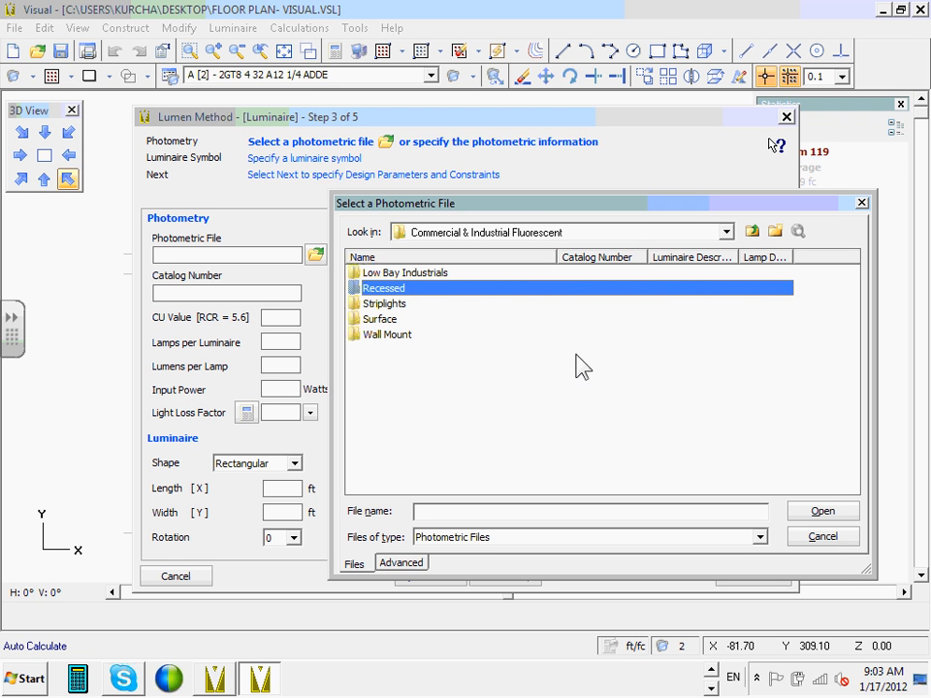
{"action": "double_click", "coordinate": [424, 296]}
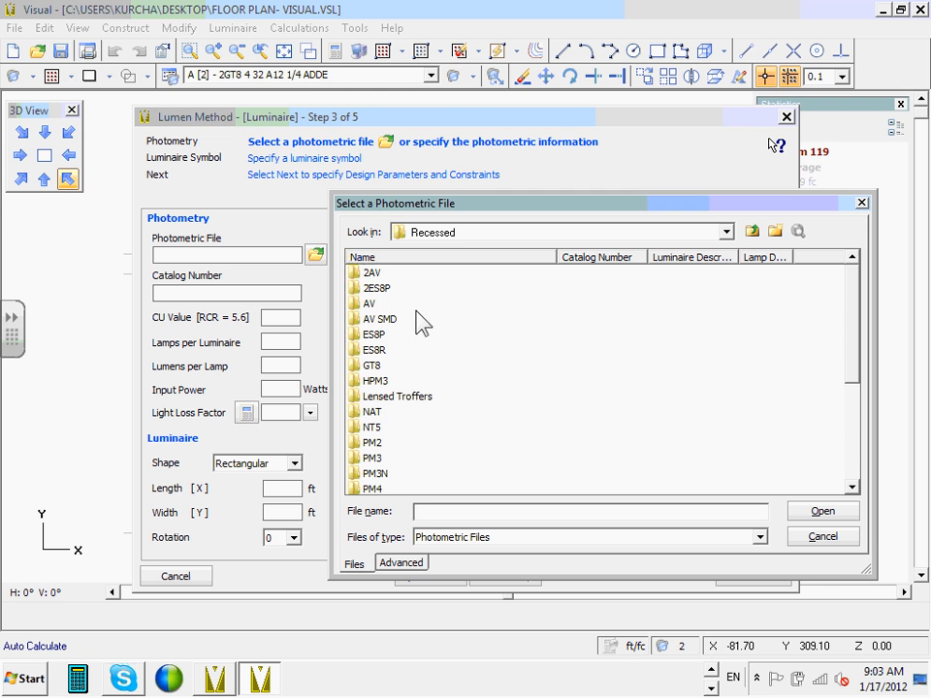
{"action": "left_click", "coordinate": [380, 473]}
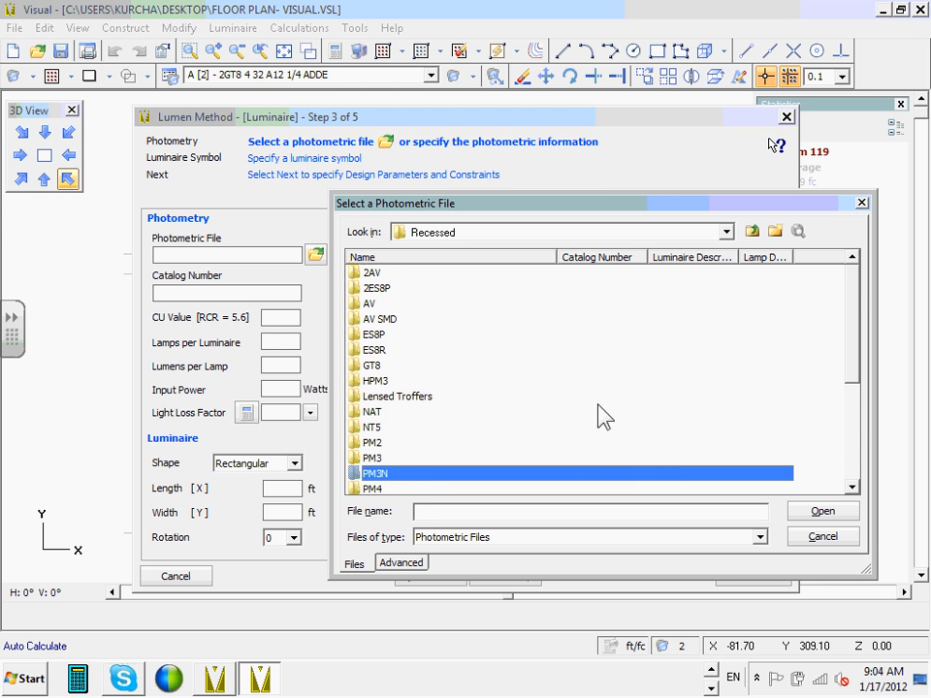
{"action": "scroll", "coordinate": [574, 414], "scroll_direction": "down", "scroll_amount": 2}
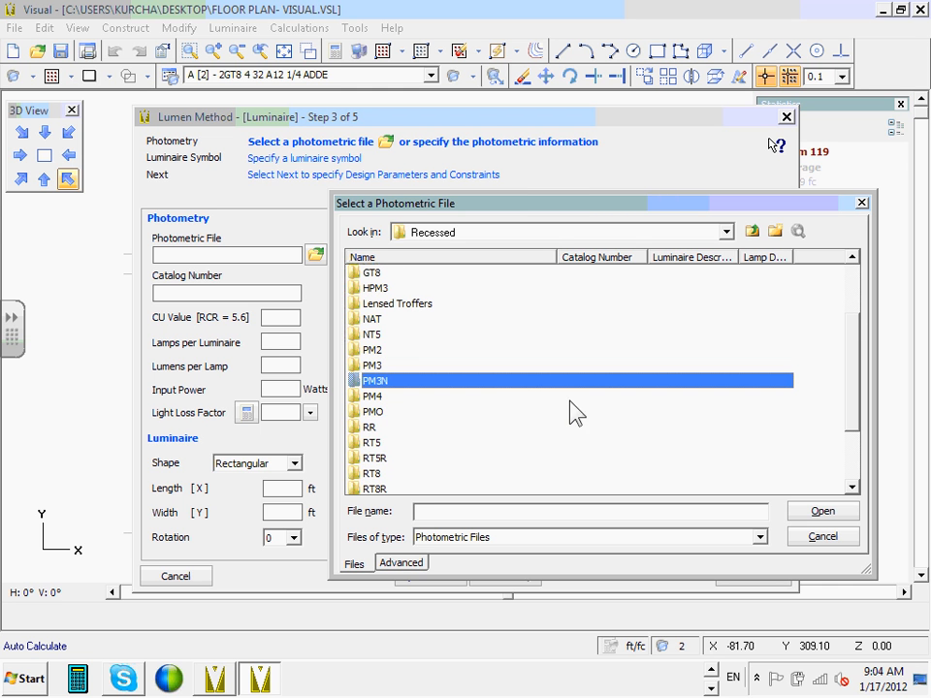
{"action": "double_click", "coordinate": [384, 387]}
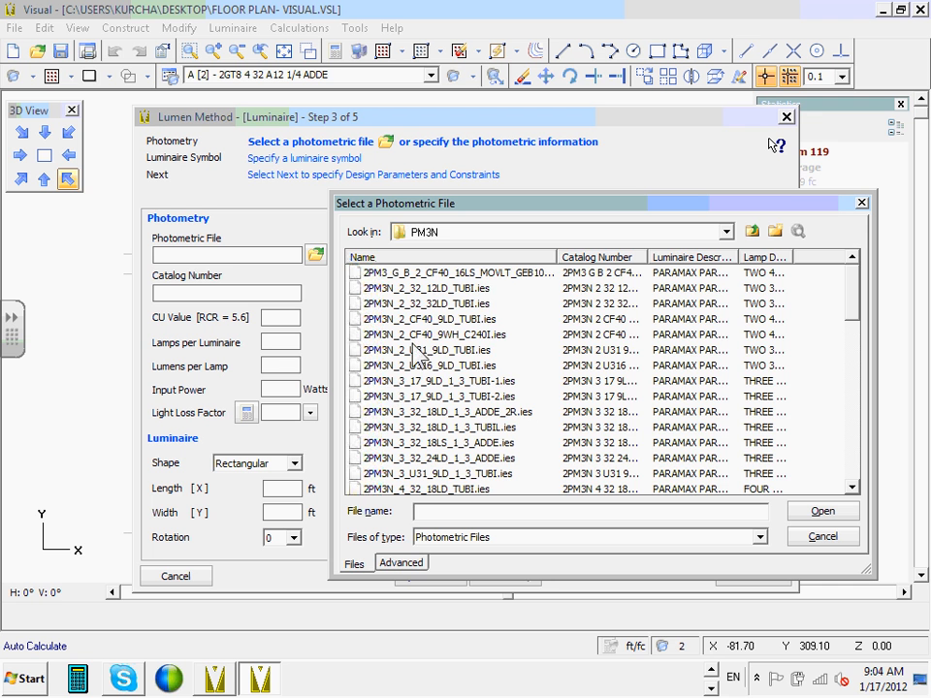
Go back up to the Recessed folder, check its folder path, and reopen the PM3N folder.
{"action": "left_click", "coordinate": [753, 231]}
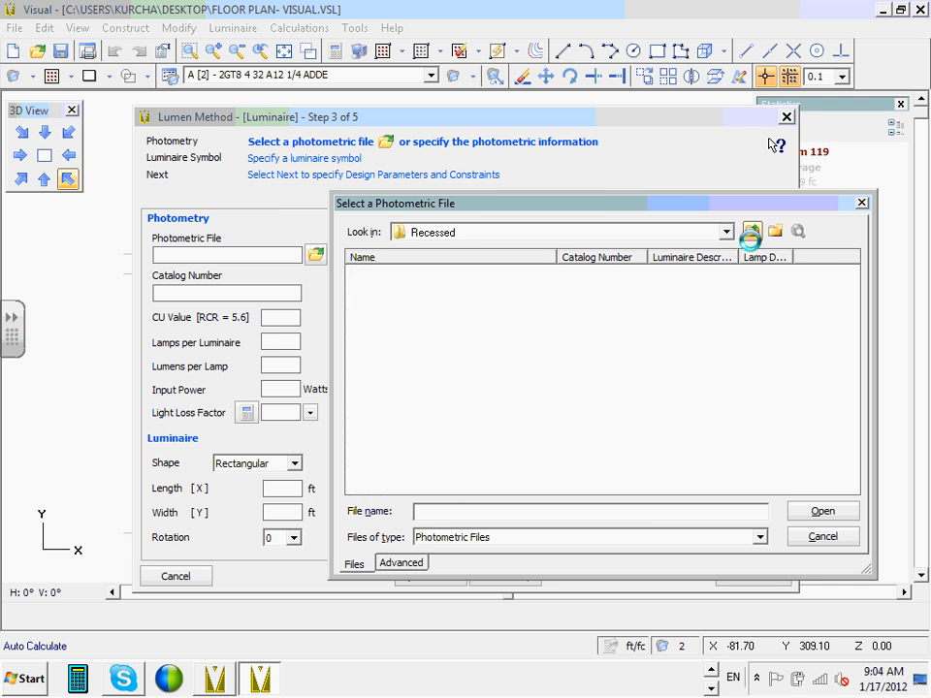
{"action": "left_click", "coordinate": [378, 473]}
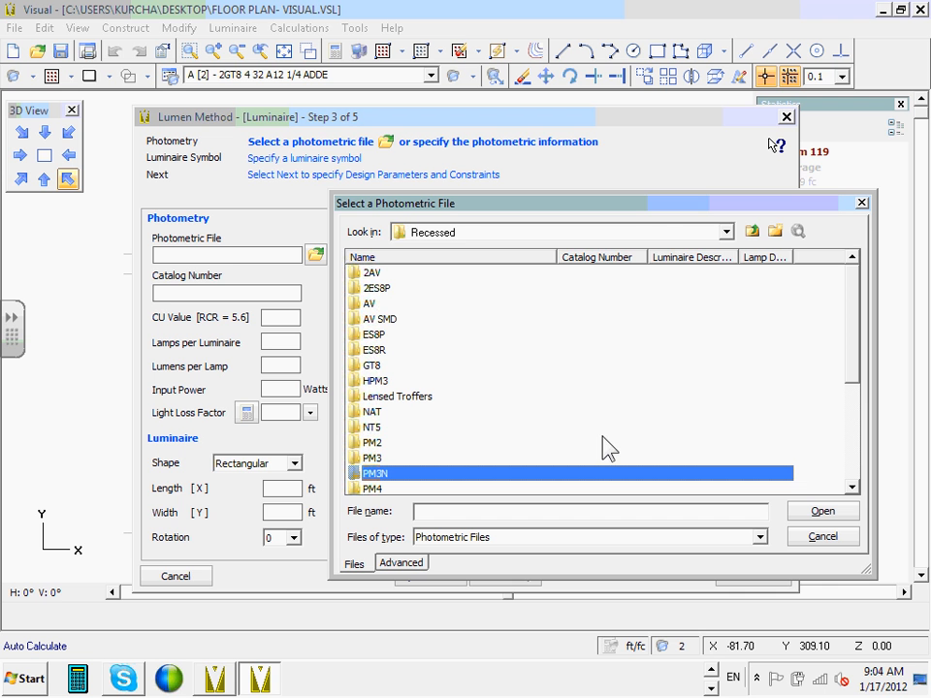
{"action": "left_click", "coordinate": [725, 234]}
{"action": "scroll", "coordinate": [602, 291], "scroll_direction": "up", "scroll_amount": 1}
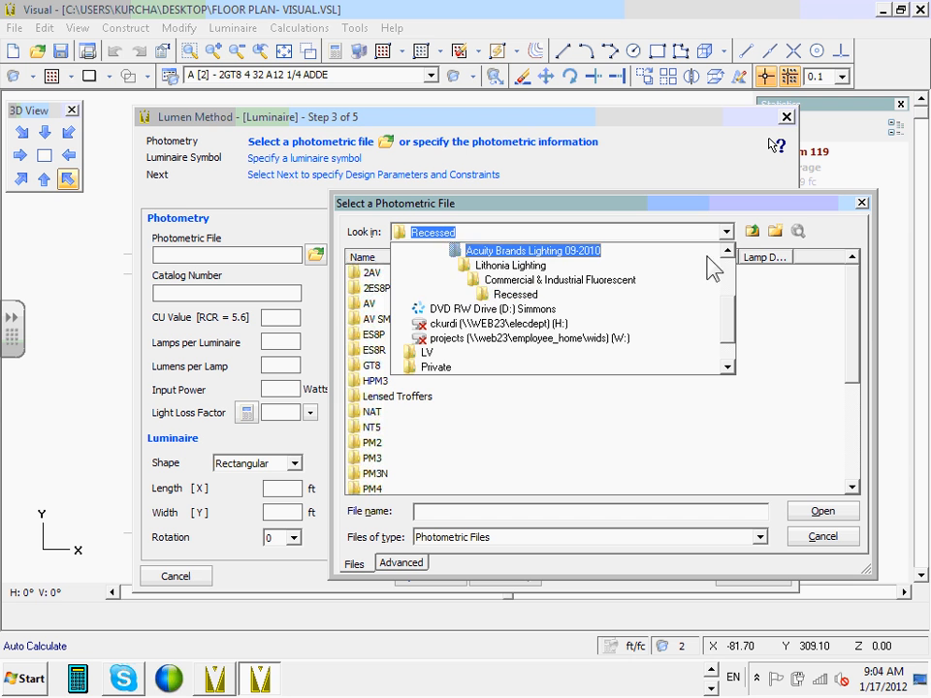
{"action": "left_click", "coordinate": [726, 233]}
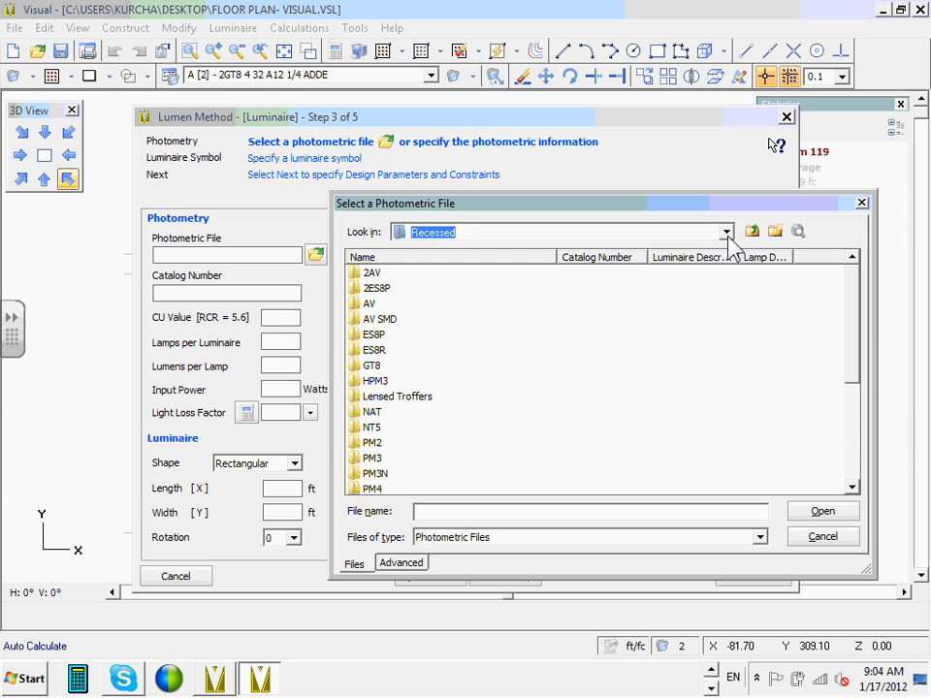
{"action": "double_click", "coordinate": [380, 473]}
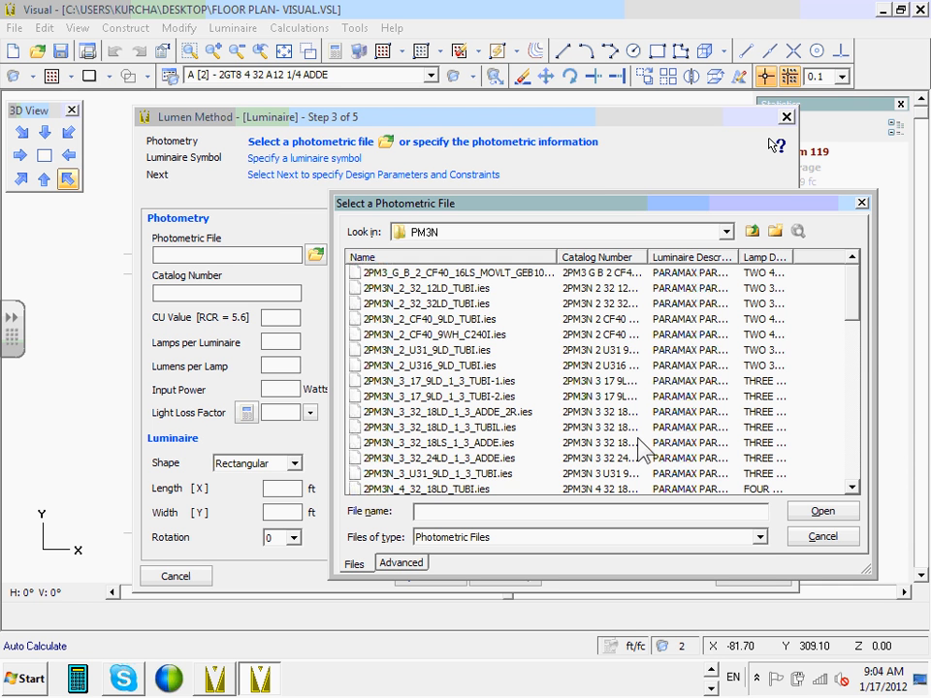
Enlarge the file dialog to show the full lamp descriptions and load 2PM3N_3_32_18LD_1_3_TUBIL.ies as the photometric file.
{"action": "left_click", "coordinate": [445, 289]}
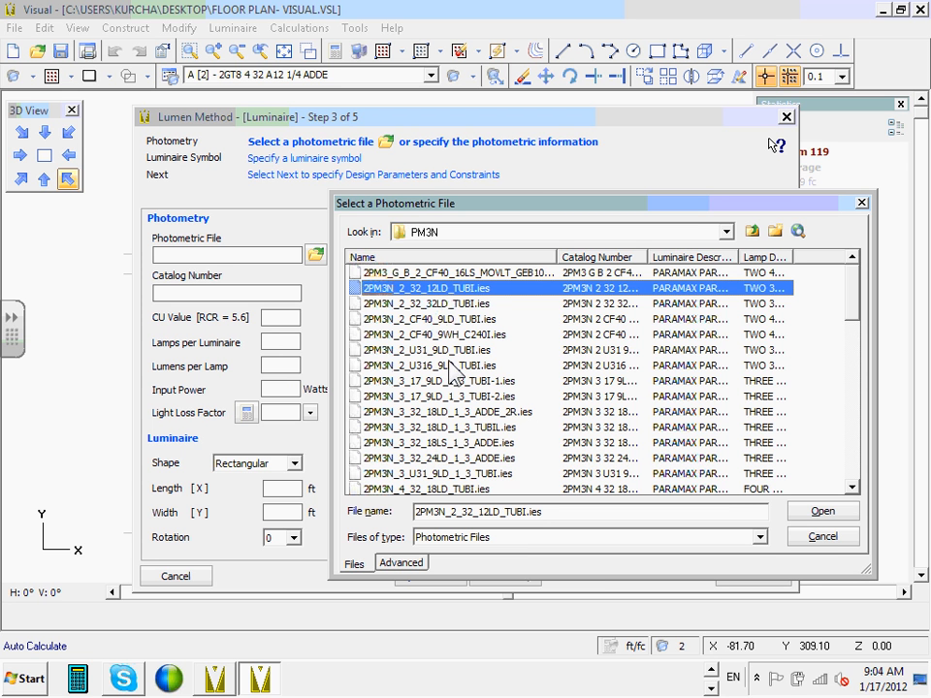
{"action": "left_click", "coordinate": [407, 428]}
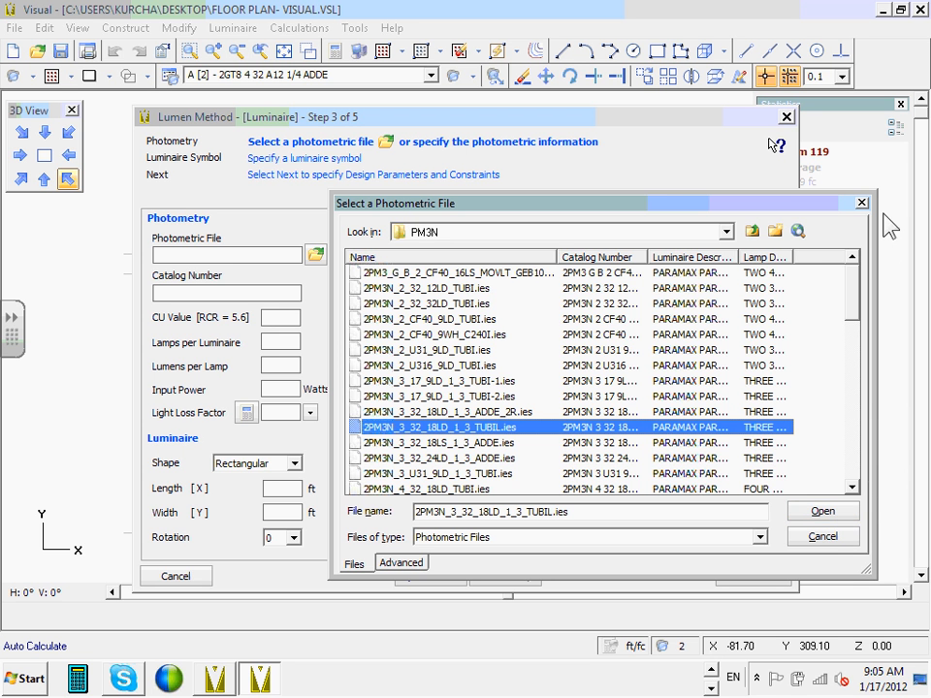
{"action": "left_click_drag", "start_coordinate": [525, 214], "coordinate": [358, 168]}
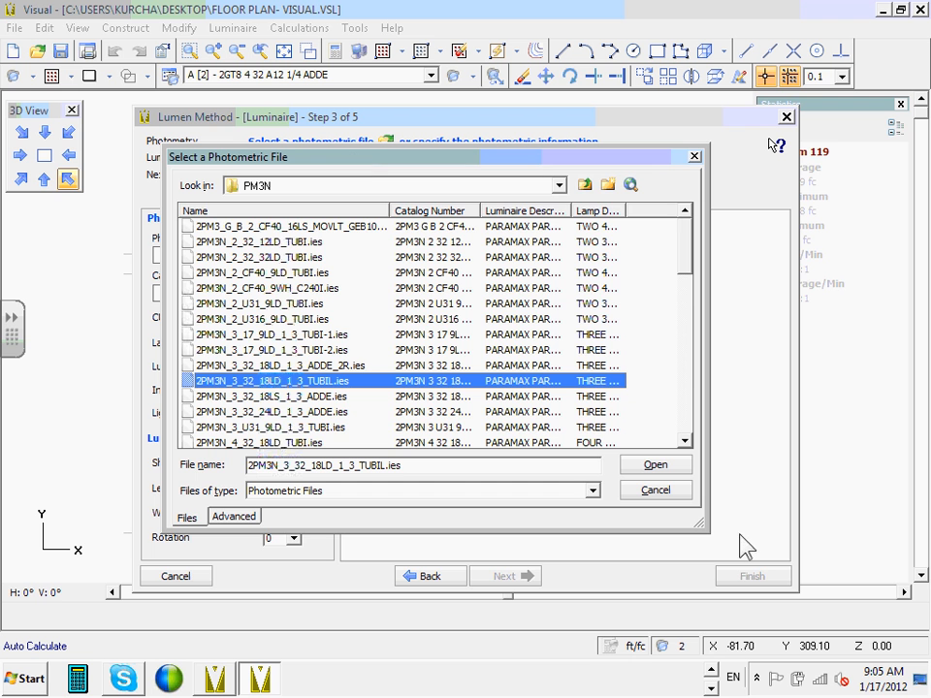
{"action": "left_click_drag", "start_coordinate": [713, 539], "coordinate": [890, 572]}
{"action": "left_click_drag", "start_coordinate": [625, 214], "coordinate": [842, 231]}
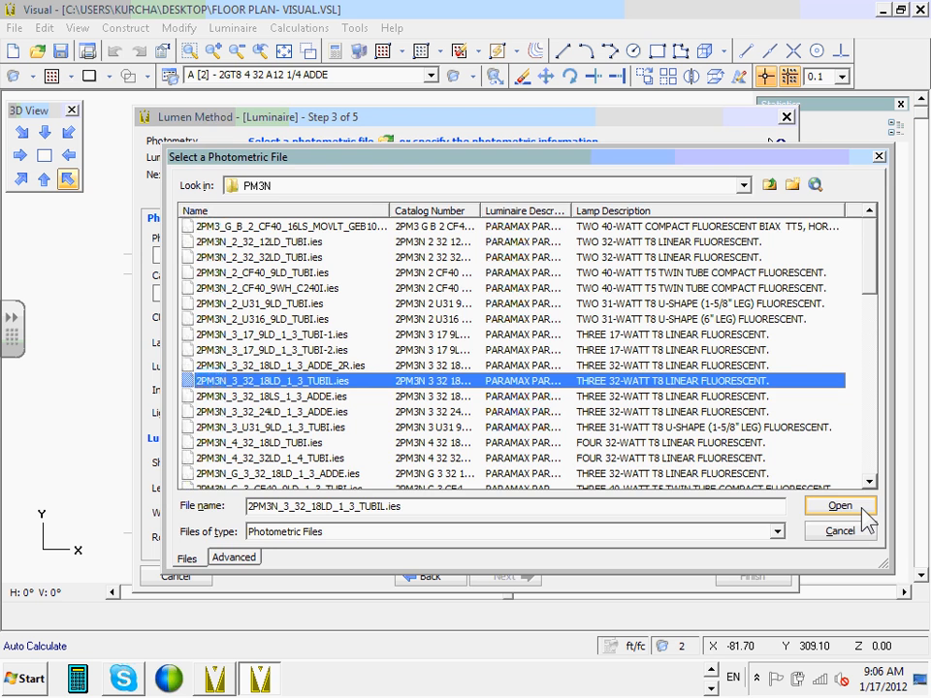
{"action": "left_click", "coordinate": [862, 512]}
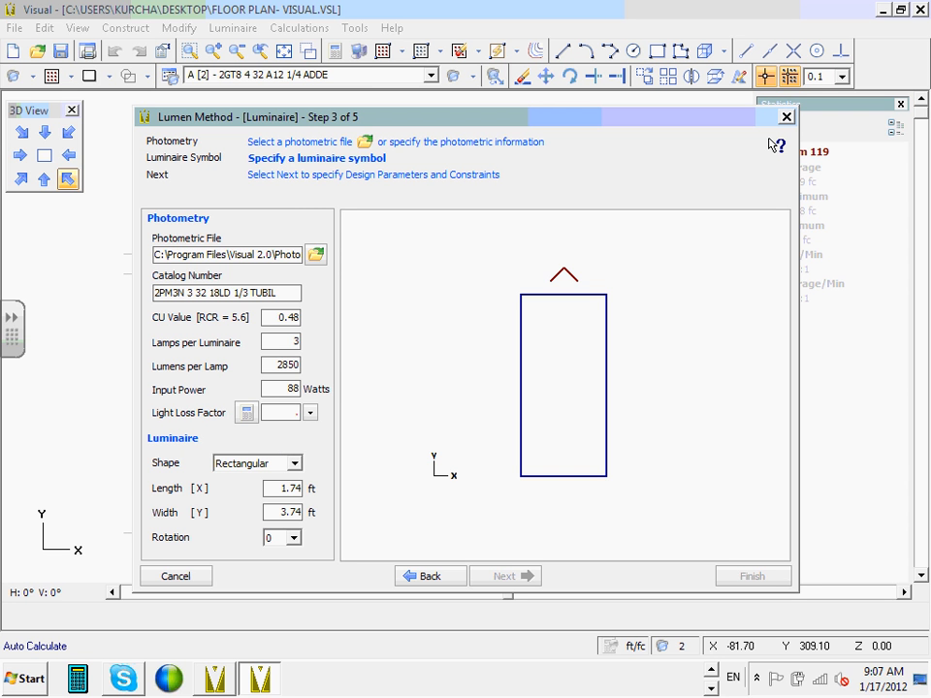
Set the light loss factor to .81 and proceed to the preliminary design parameters.
{"action": "type", "text": ".81"}
{"action": "left_click", "coordinate": [534, 578]}
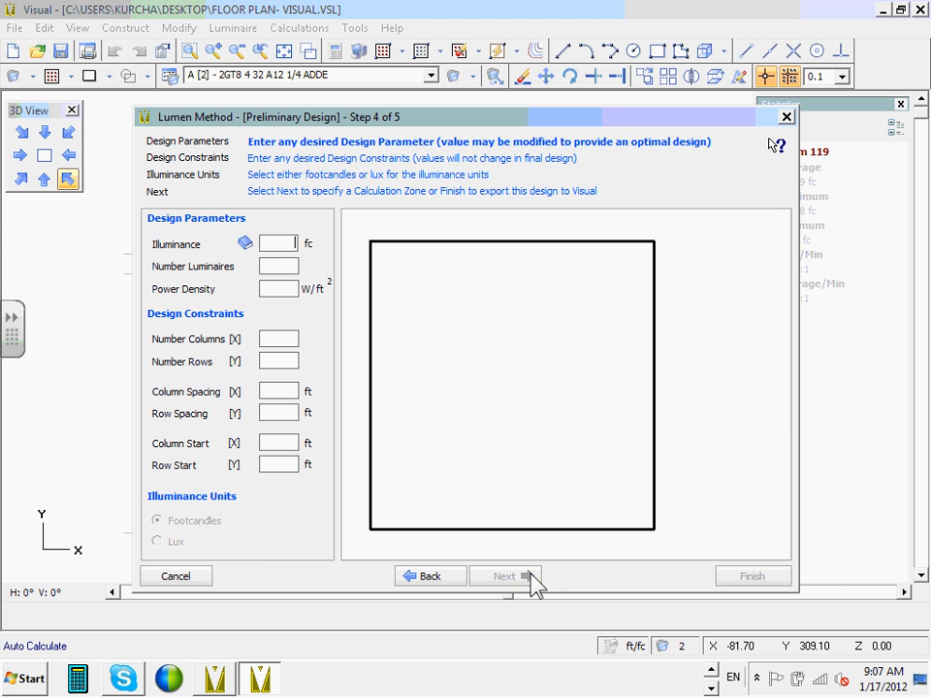
{"action": "left_click", "coordinate": [406, 579]}
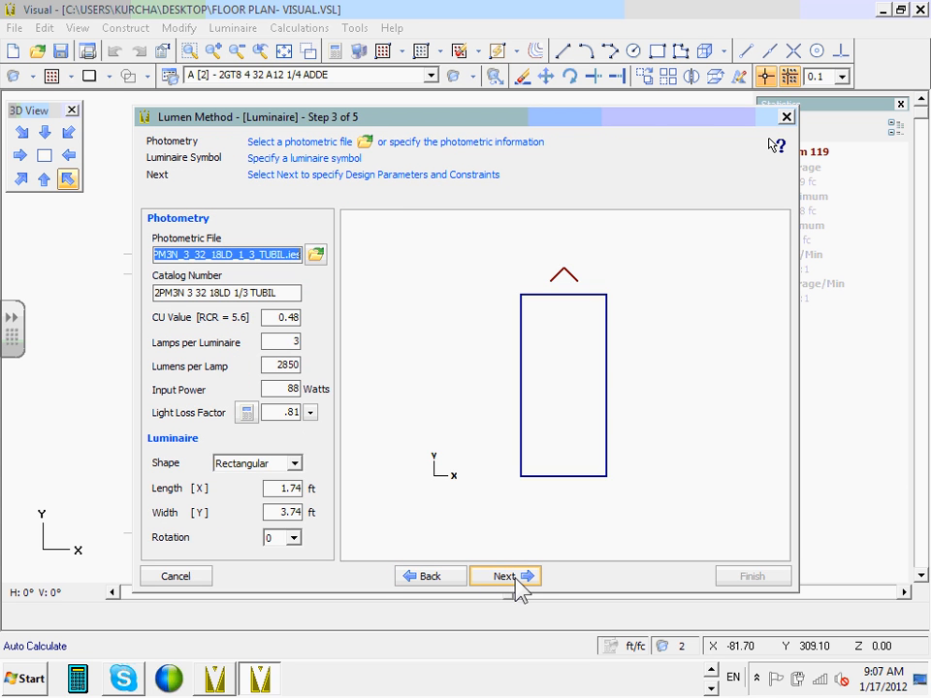
{"action": "left_click", "coordinate": [518, 585]}
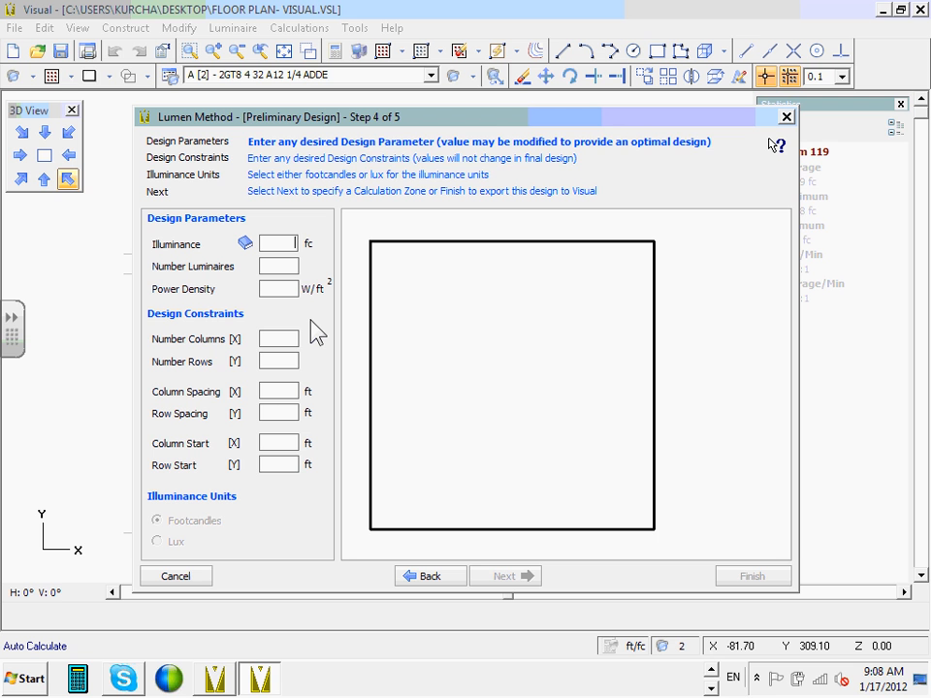
Try a 20 fc target illuminance through to the calculation grid settings, then return and clear the illuminance value.
{"action": "type", "text": "20"}
{"action": "key", "text": "Tab"}
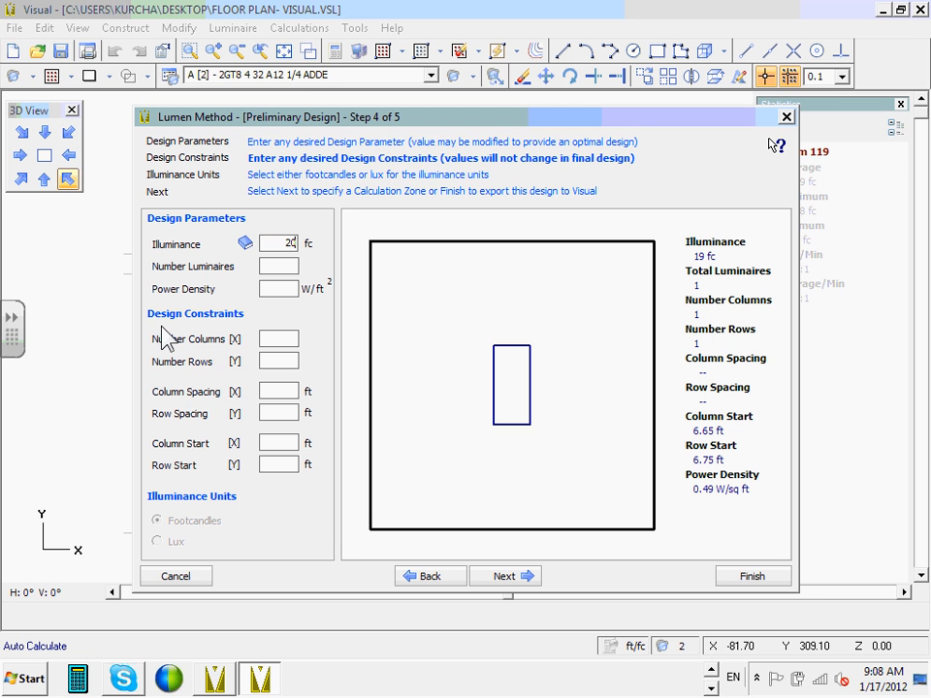
{"action": "left_click", "coordinate": [519, 582]}
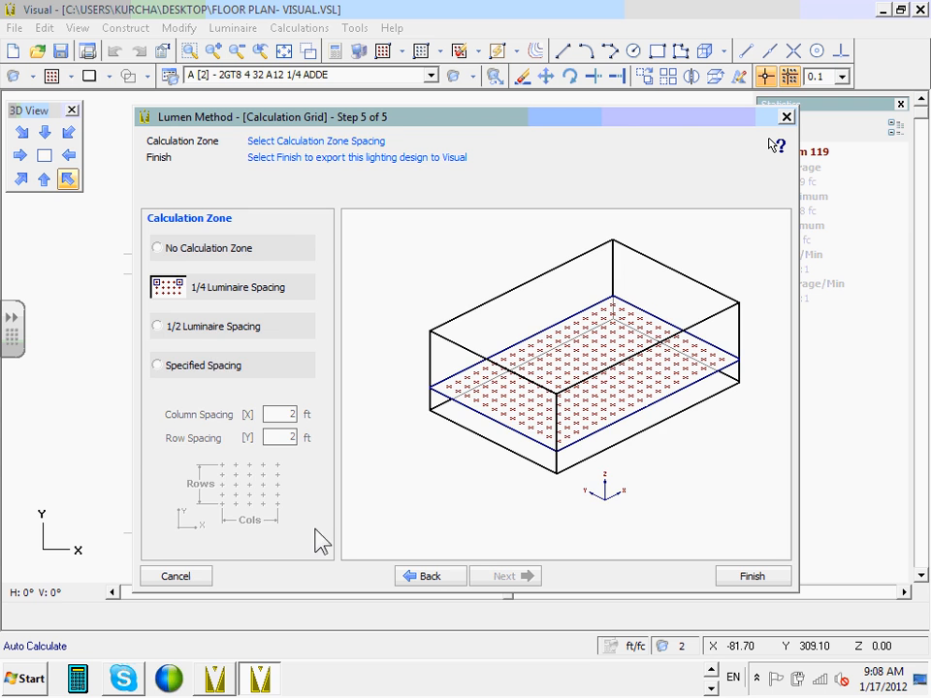
{"action": "left_click", "coordinate": [451, 578]}
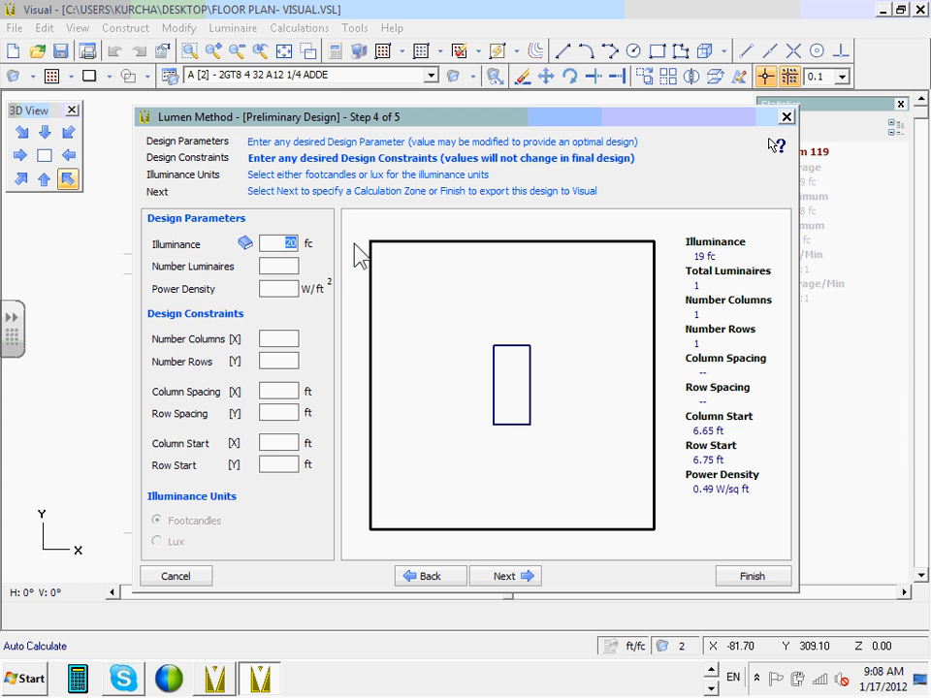
{"action": "key", "text": "BackSpace"}
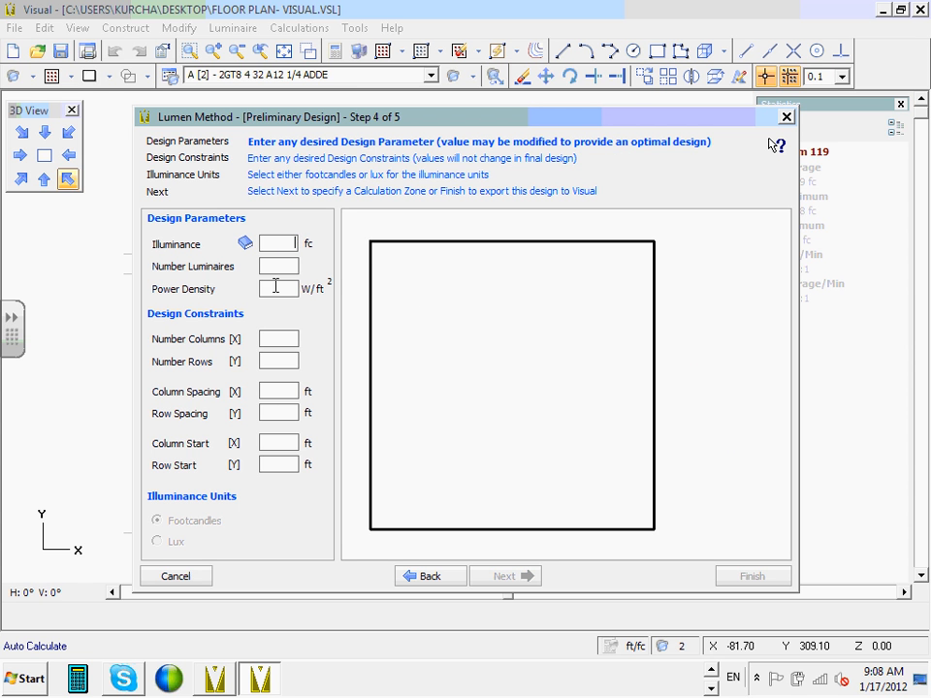
Try 2 luminaires and, separately, a power density of 1.2 W/ft² as the design parameter, clearing each value.
{"action": "left_click", "coordinate": [289, 264]}
{"action": "type", "text": "2"}
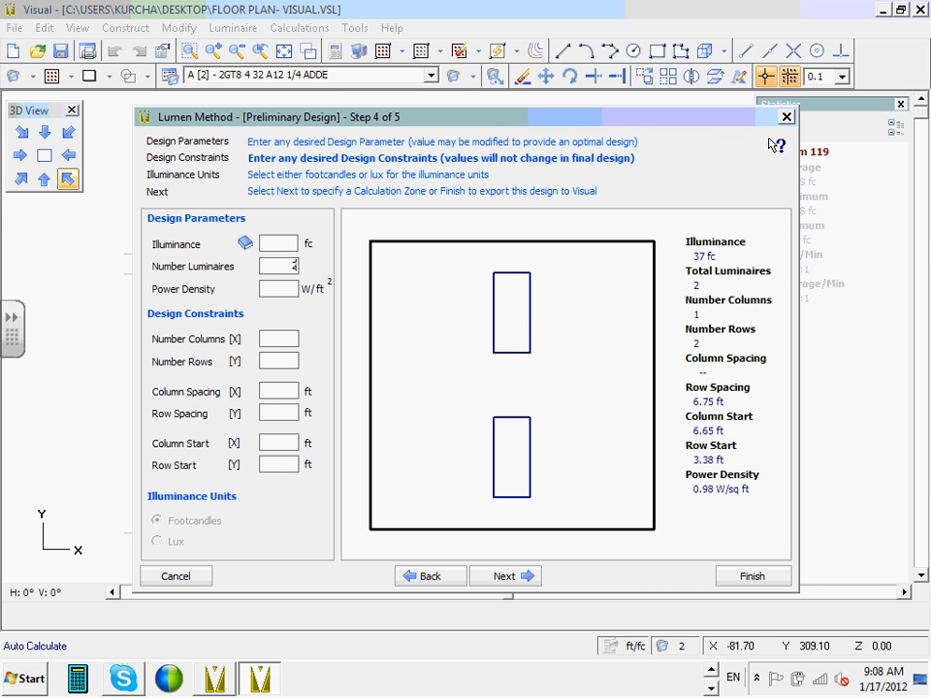
{"action": "key", "text": "BackSpace"}
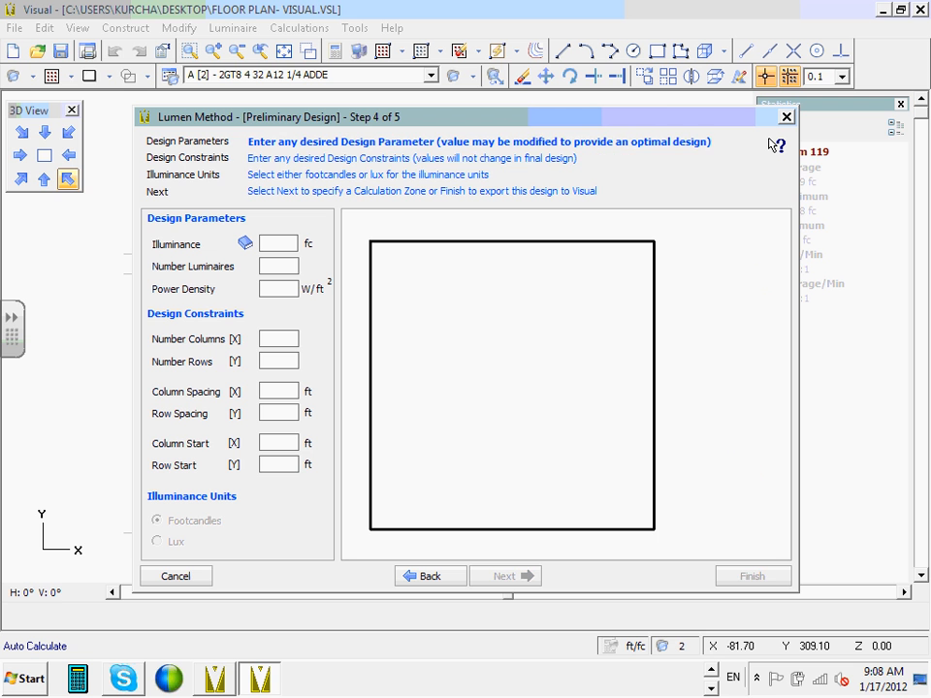
{"action": "left_click", "coordinate": [292, 288]}
{"action": "type", "text": "1.2"}
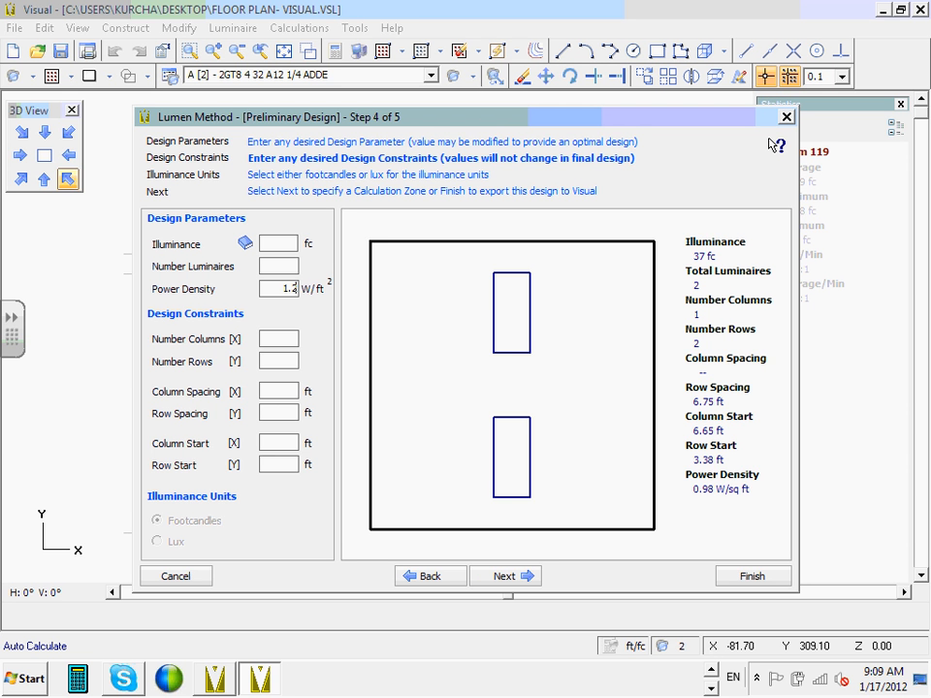
{"action": "key", "text": "BackSpace"}
{"action": "key", "text": "BackSpace"}
{"action": "key", "text": "BackSpace"}
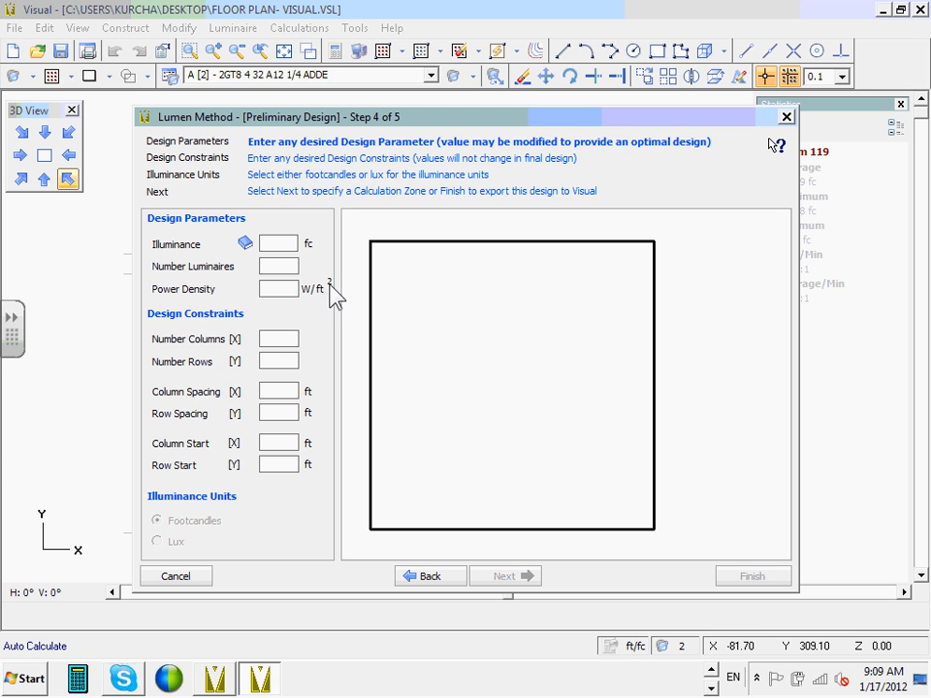
Set the target illuminance to 20 fc, choose a specified calculation spacing of 2 by 2 ft, and export the design.
{"action": "left_click", "coordinate": [290, 242]}
{"action": "type", "text": "20"}
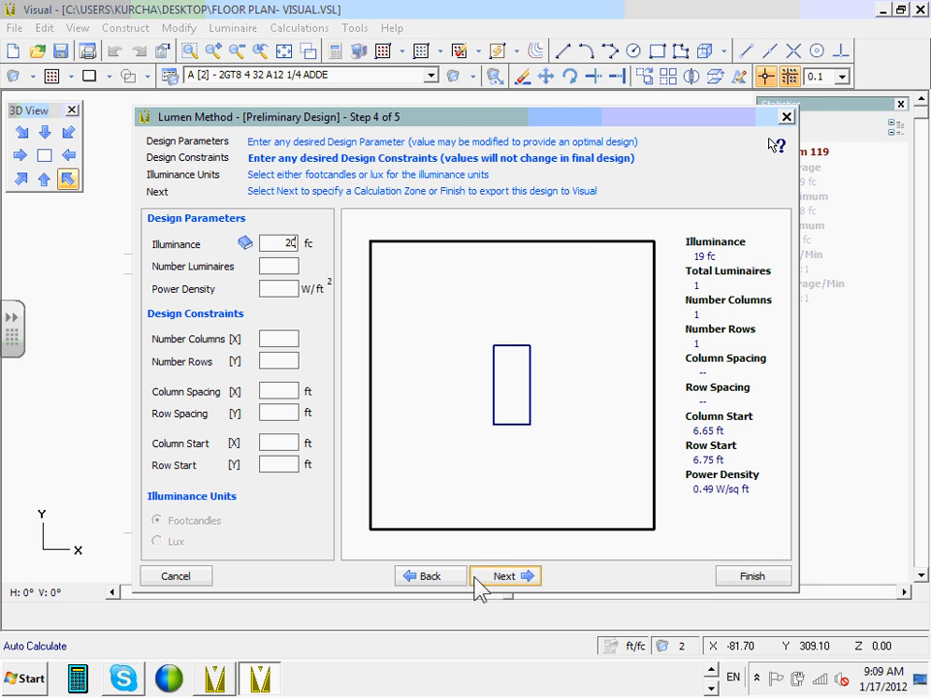
{"action": "left_click", "coordinate": [503, 578]}
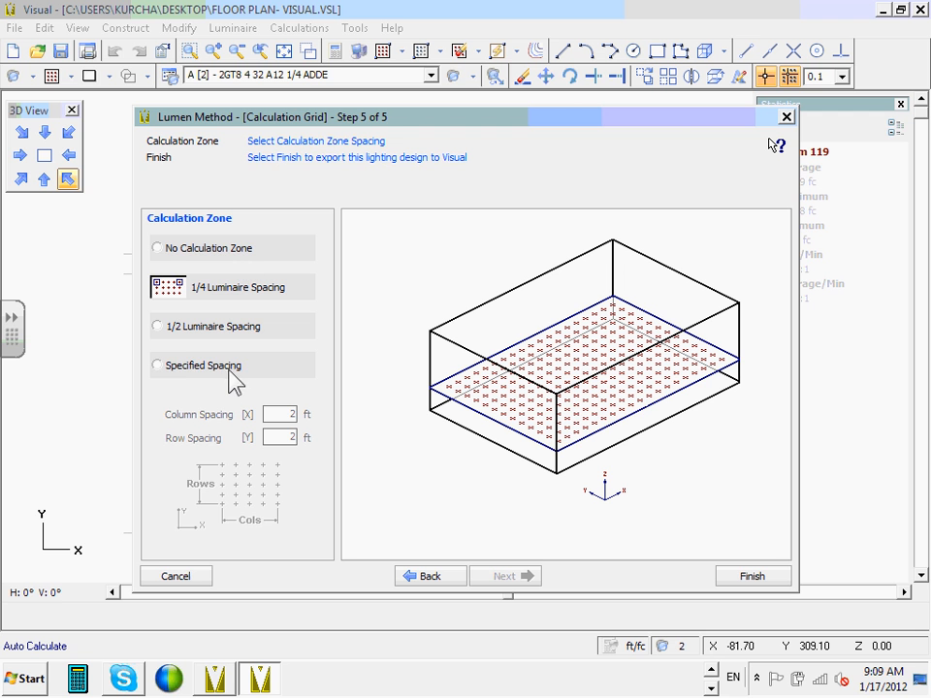
{"action": "left_click", "coordinate": [231, 372]}
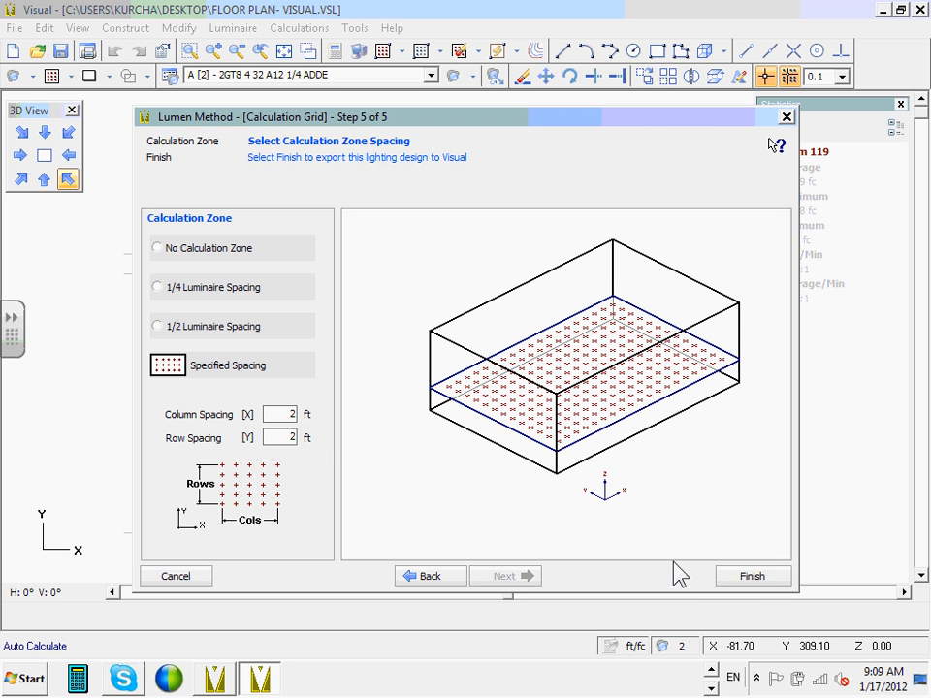
{"action": "left_click", "coordinate": [752, 577]}
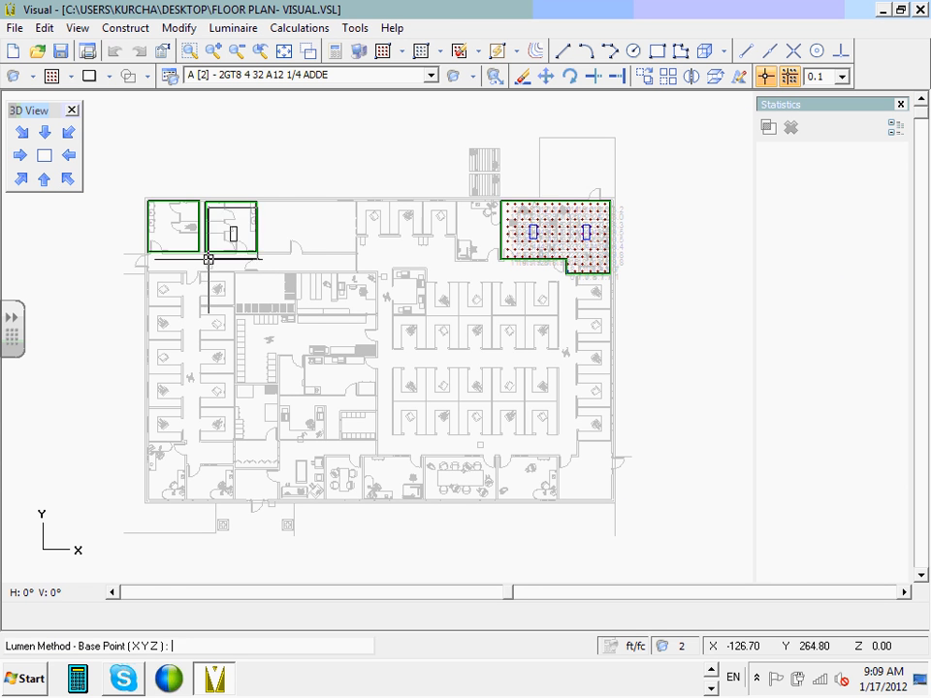
Place the lumen method design without rotation on the second restroom, snapping its base point to the room's lower-left corner endpoint.
{"action": "scroll", "coordinate": [174, 206], "scroll_direction": "up", "scroll_amount": 2}
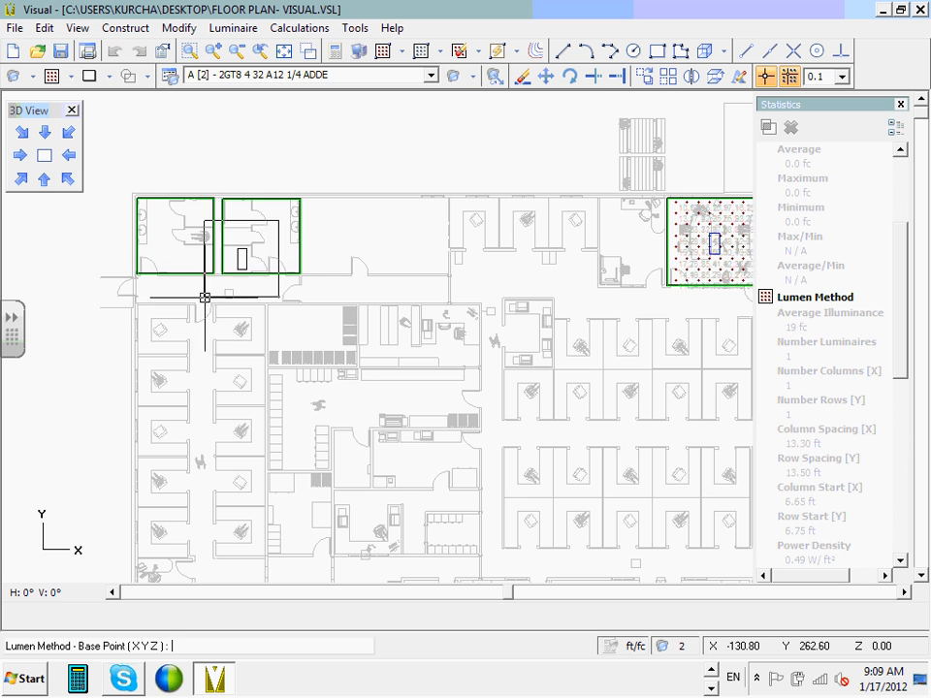
{"action": "scroll", "coordinate": [218, 242], "scroll_direction": "up", "scroll_amount": 3}
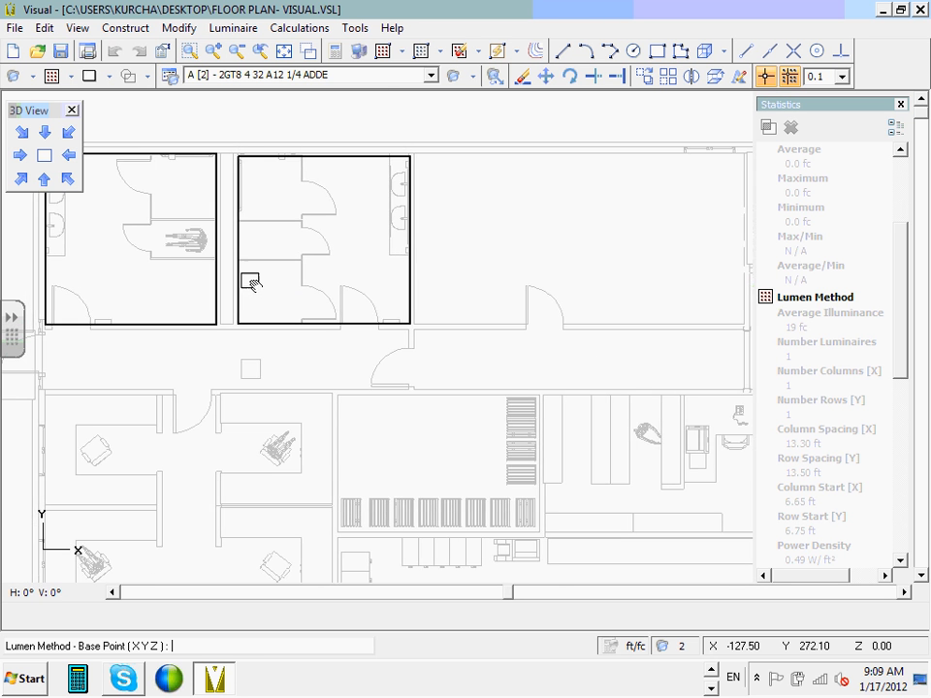
{"action": "scroll", "coordinate": [251, 281], "scroll_direction": "up", "scroll_amount": 3}
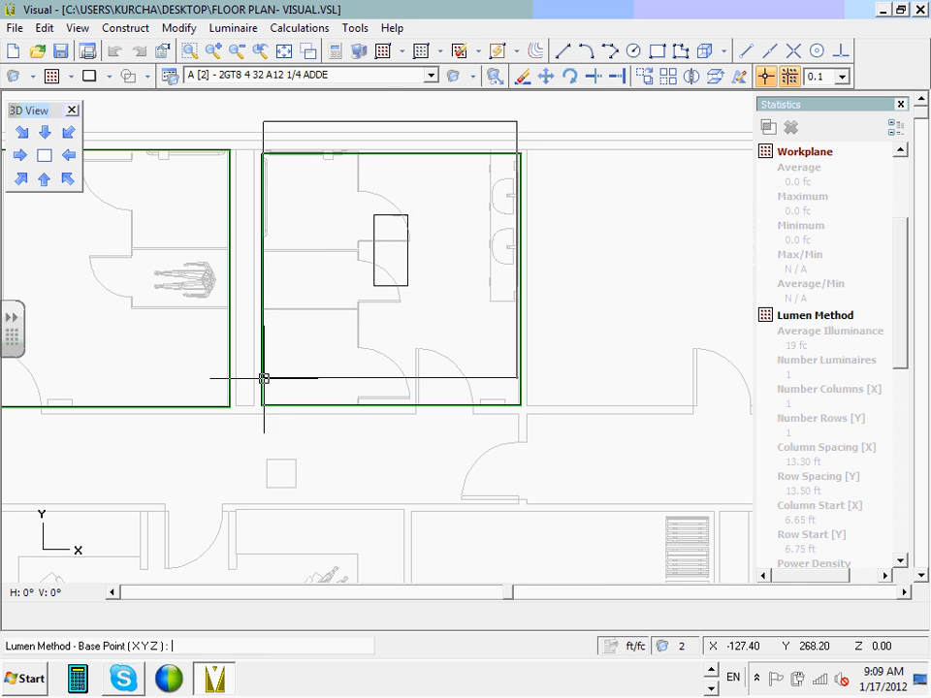
{"action": "left_click", "coordinate": [744, 52]}
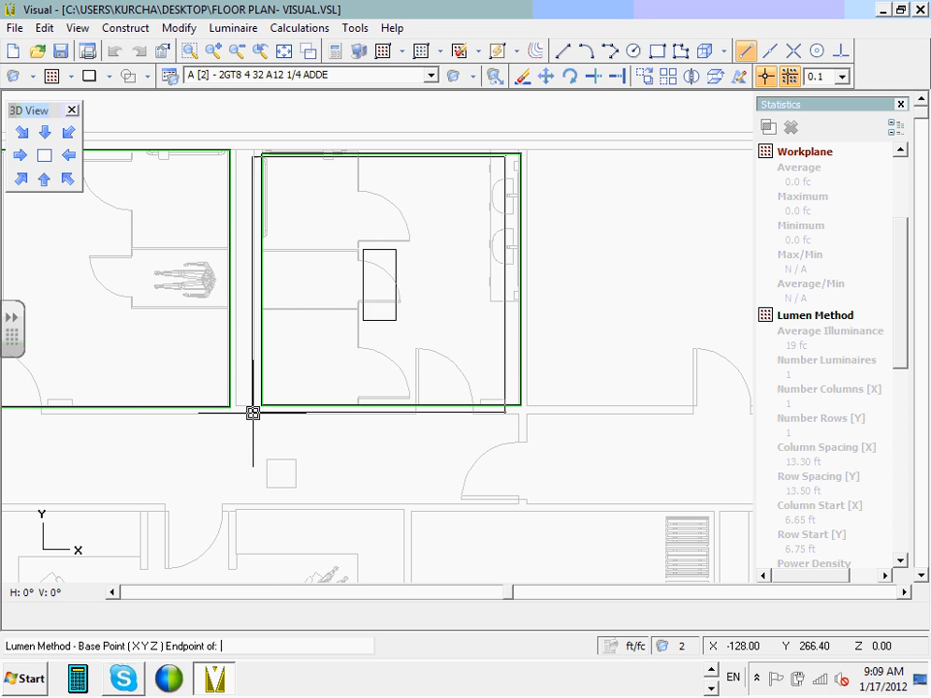
{"action": "scroll", "coordinate": [252, 412], "scroll_direction": "up", "scroll_amount": 5}
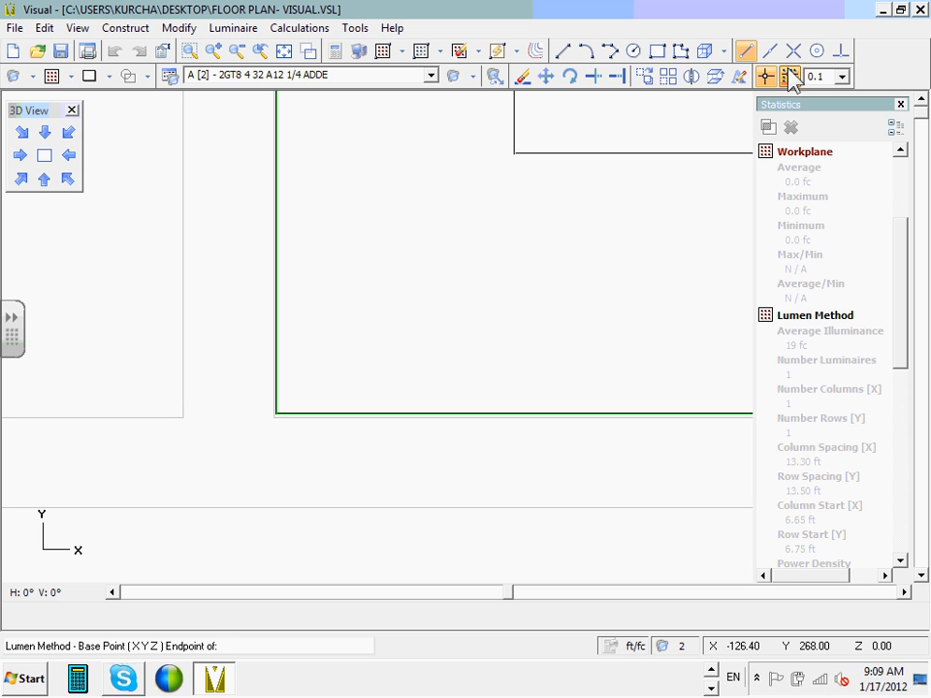
{"action": "left_click", "coordinate": [269, 418]}
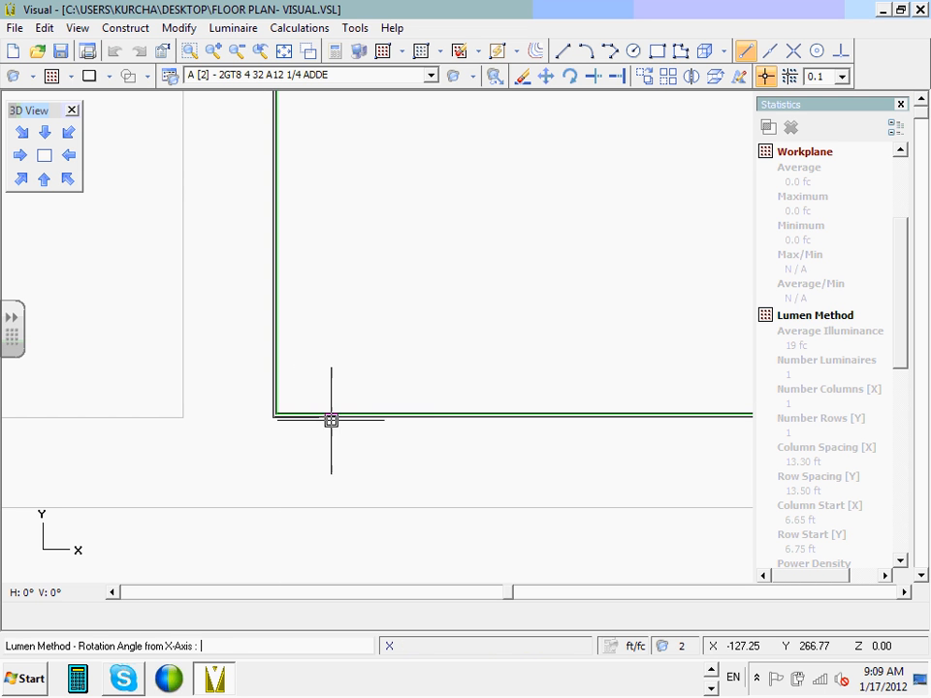
{"action": "left_click", "coordinate": [586, 317]}
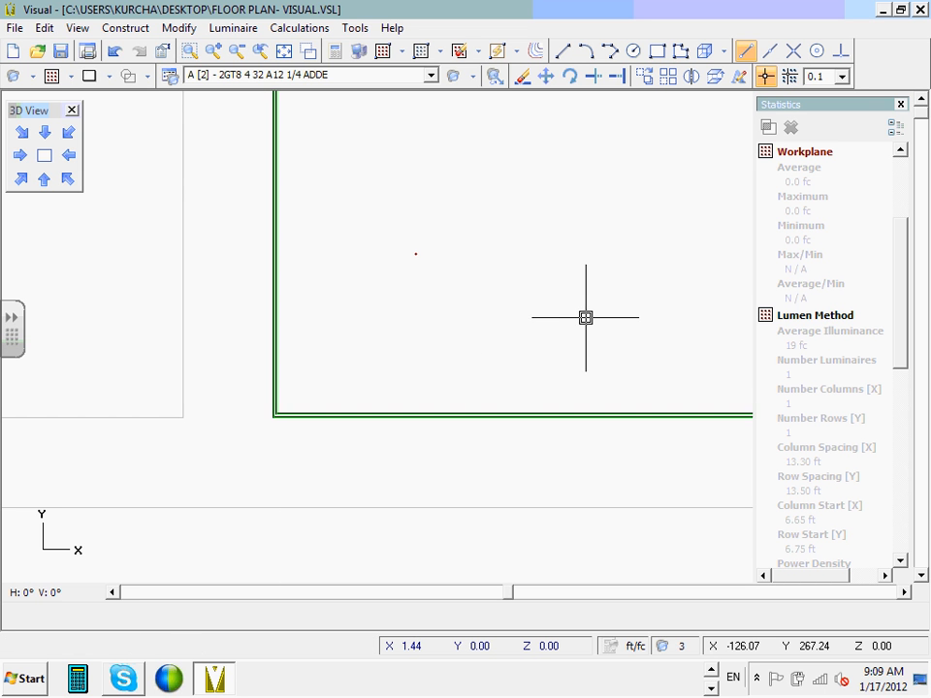
Erase the redundant original room outline around the second restroom and calculate the illuminance.
{"action": "scroll", "coordinate": [519, 371], "scroll_direction": "down", "scroll_amount": 5}
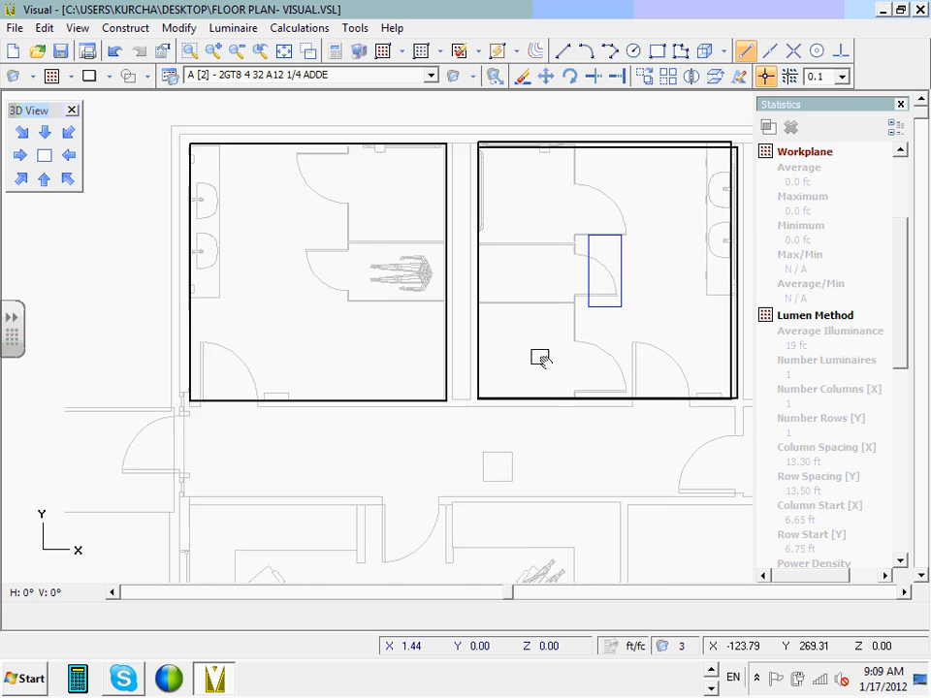
{"action": "left_click_drag", "start_coordinate": [540, 359], "coordinate": [504, 382]}
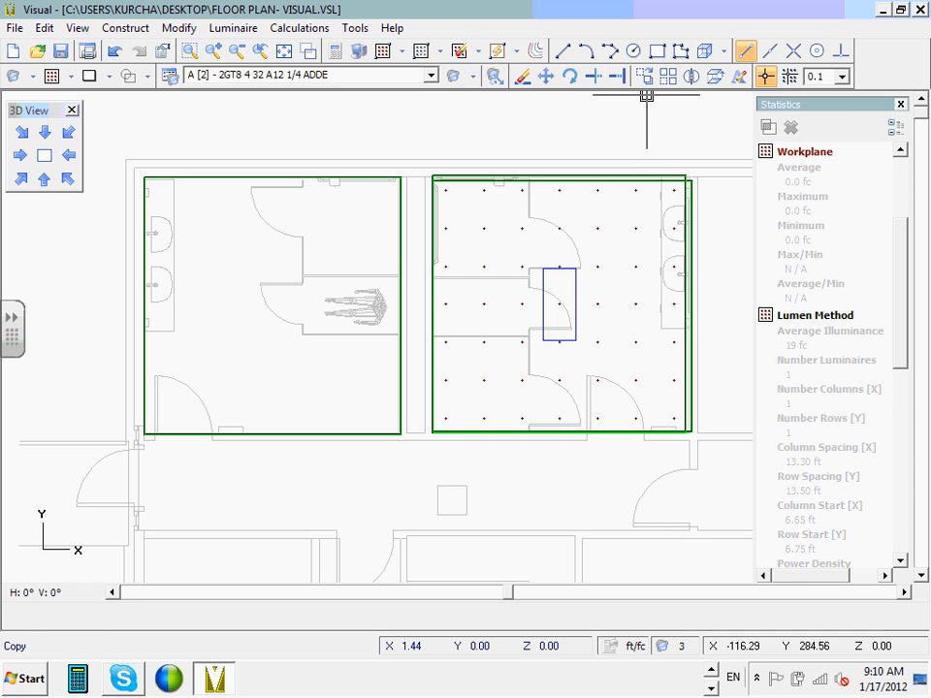
{"action": "left_click", "coordinate": [524, 89]}
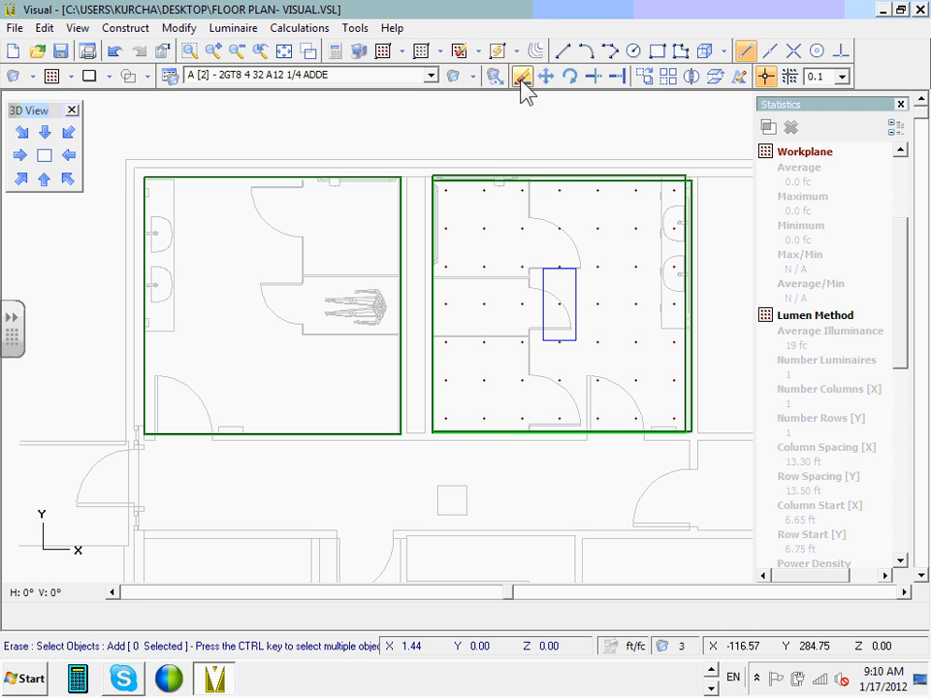
{"action": "left_click", "coordinate": [694, 207]}
{"action": "key", "text": "Return"}
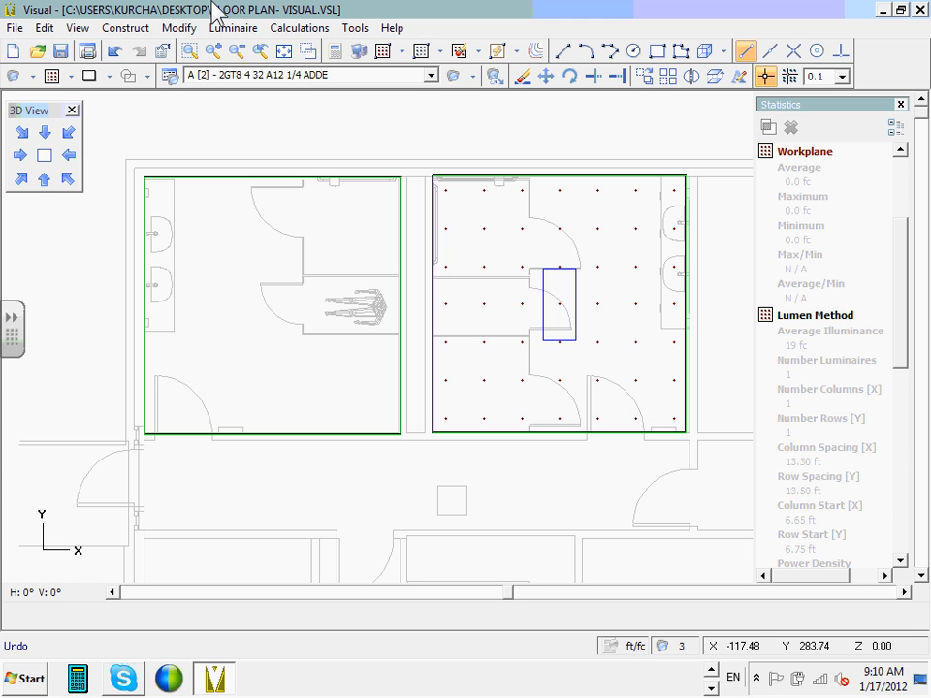
{"action": "left_click", "coordinate": [333, 55]}
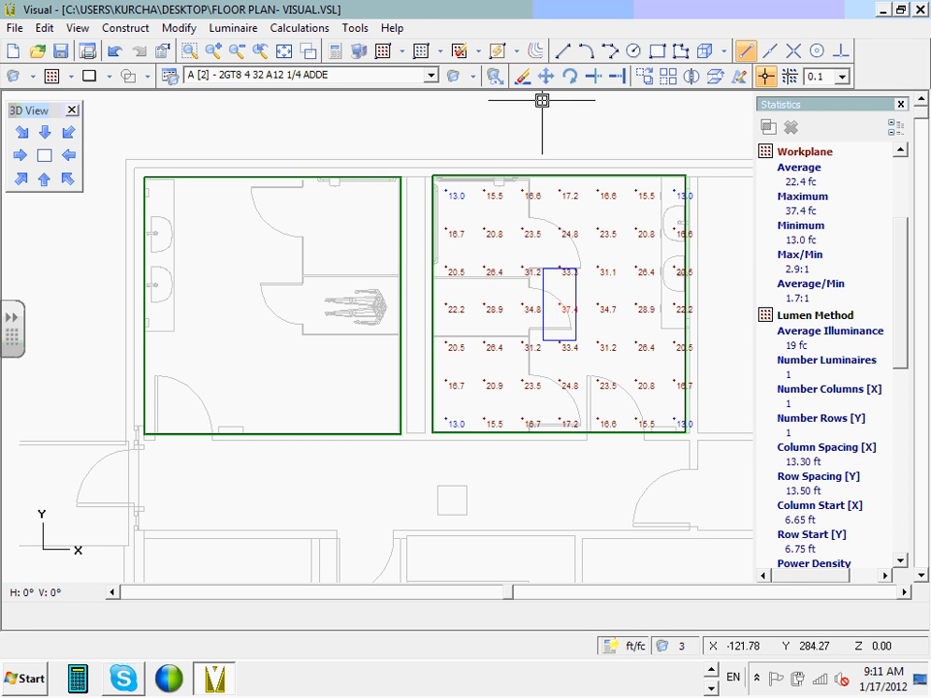
Copy the second restroom's luminaire, calculation zone and room outline to the adjacent restroom, using its lower-left corner as base point.
{"action": "left_click", "coordinate": [645, 78]}
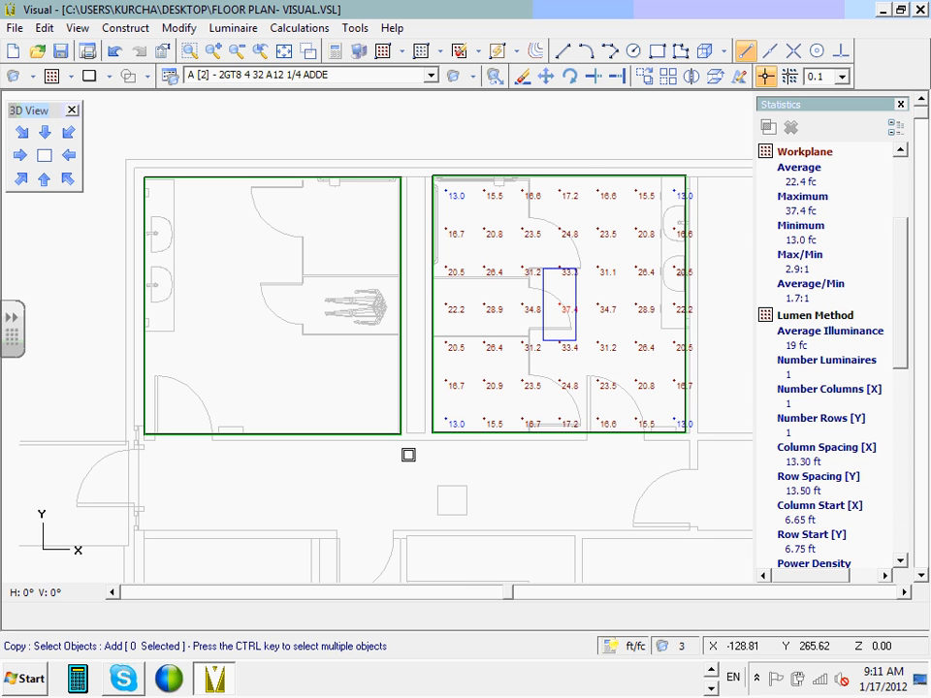
{"action": "left_click", "coordinate": [419, 448]}
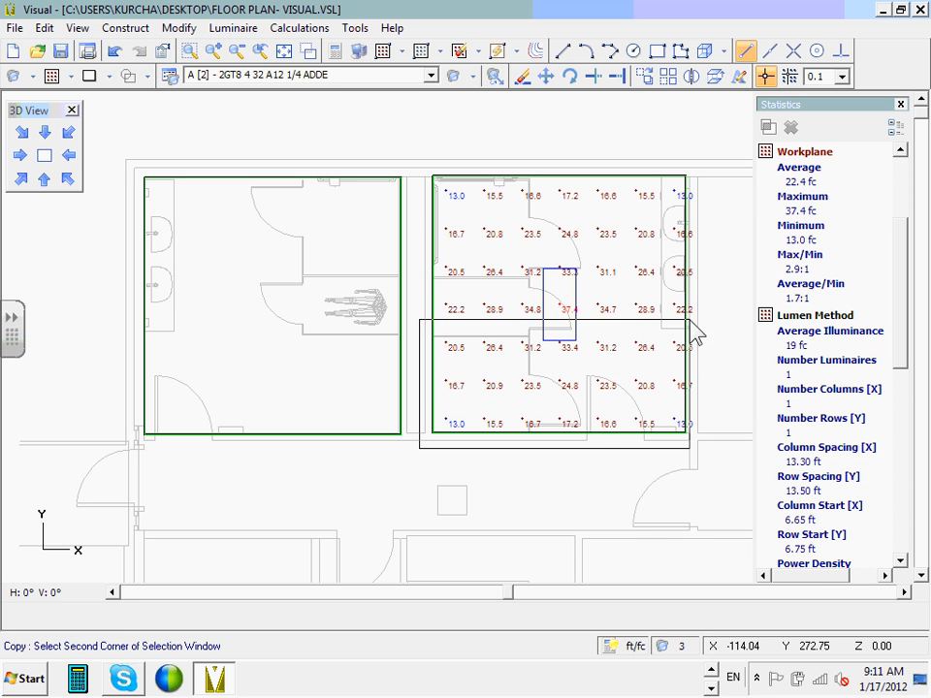
{"action": "left_click", "coordinate": [732, 159]}
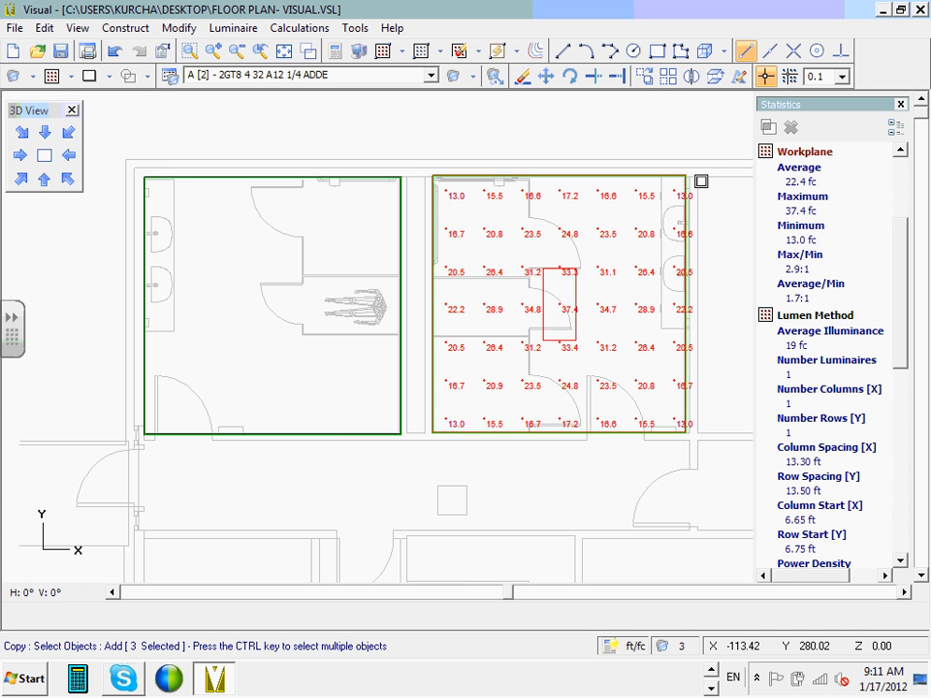
{"action": "right_click", "coordinate": [513, 356]}
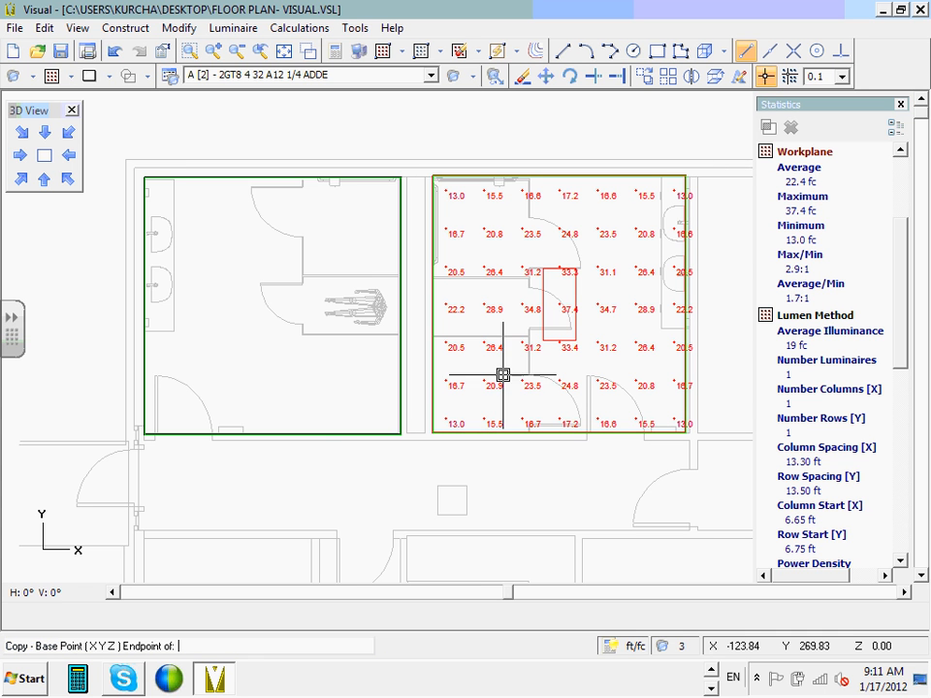
{"action": "left_click", "coordinate": [437, 429]}
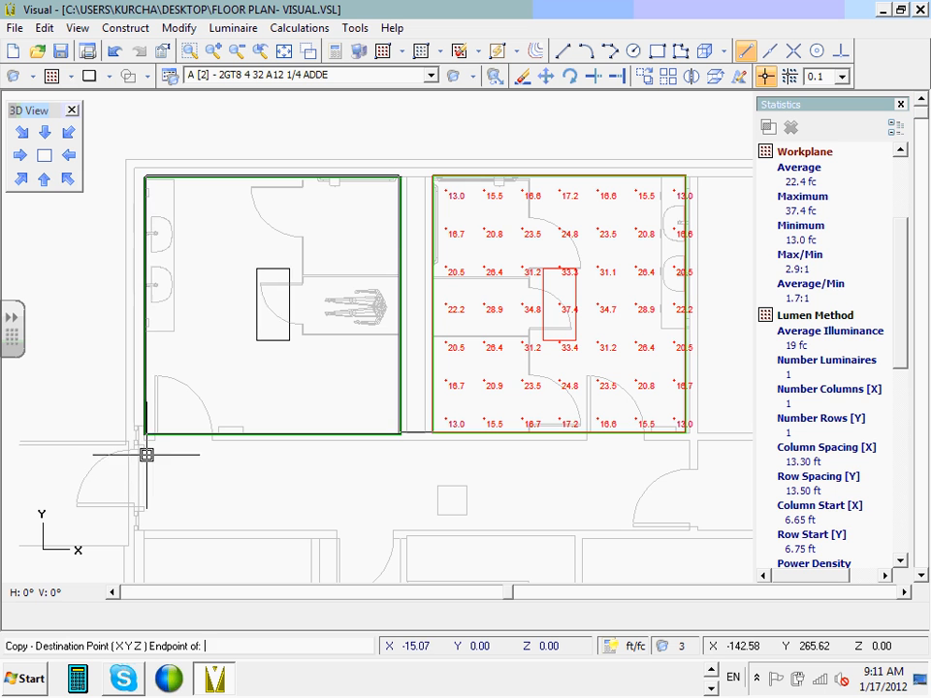
{"action": "left_click", "coordinate": [216, 434]}
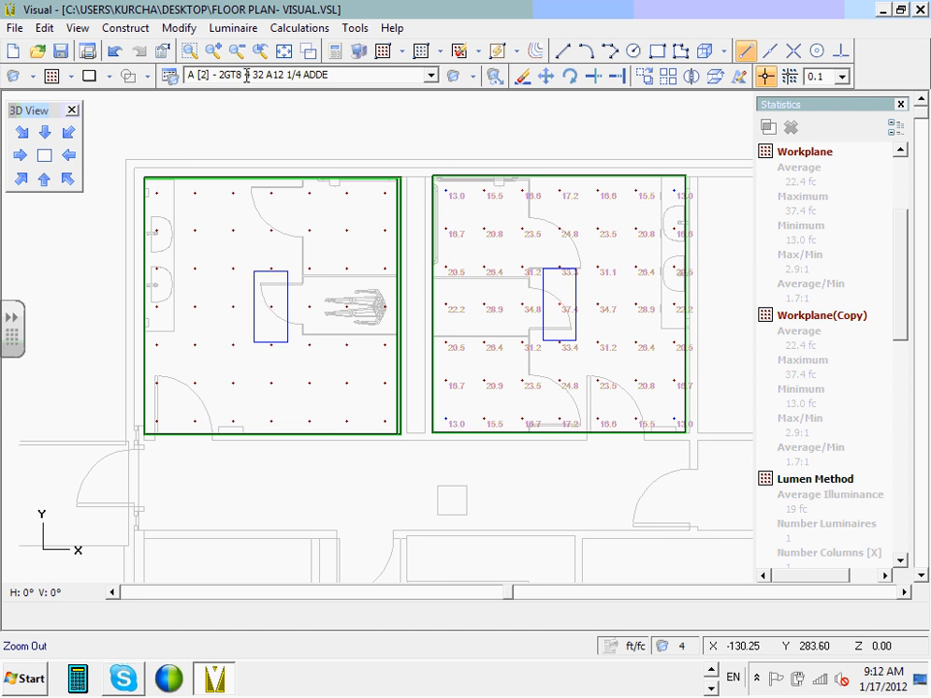
Erase the copied calculation zone, luminaire and room outline from the adjacent restroom, and recalculate the illuminance.
{"action": "left_click", "coordinate": [44, 36]}
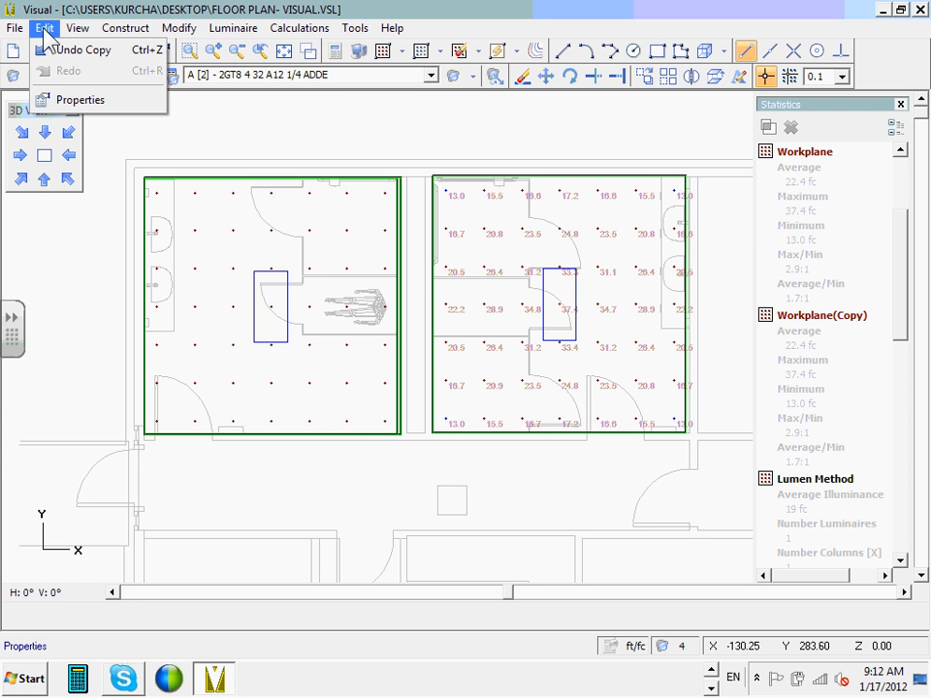
{"action": "left_click", "coordinate": [524, 77]}
{"action": "left_click", "coordinate": [380, 245]}
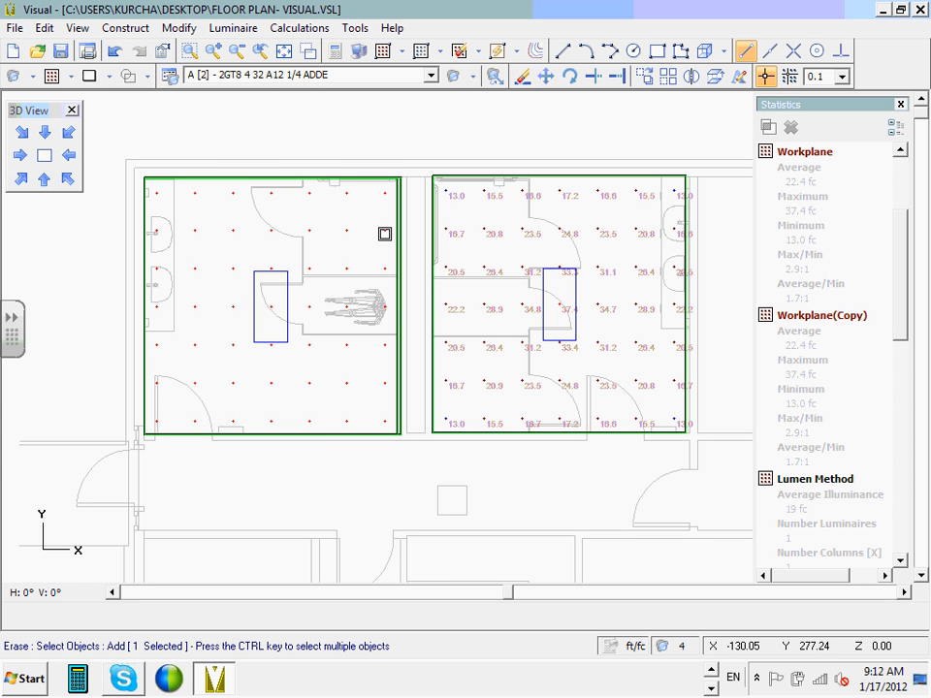
{"action": "left_click", "coordinate": [244, 367]}
{"action": "left_click", "coordinate": [311, 251]}
{"action": "right_click", "coordinate": [312, 251]}
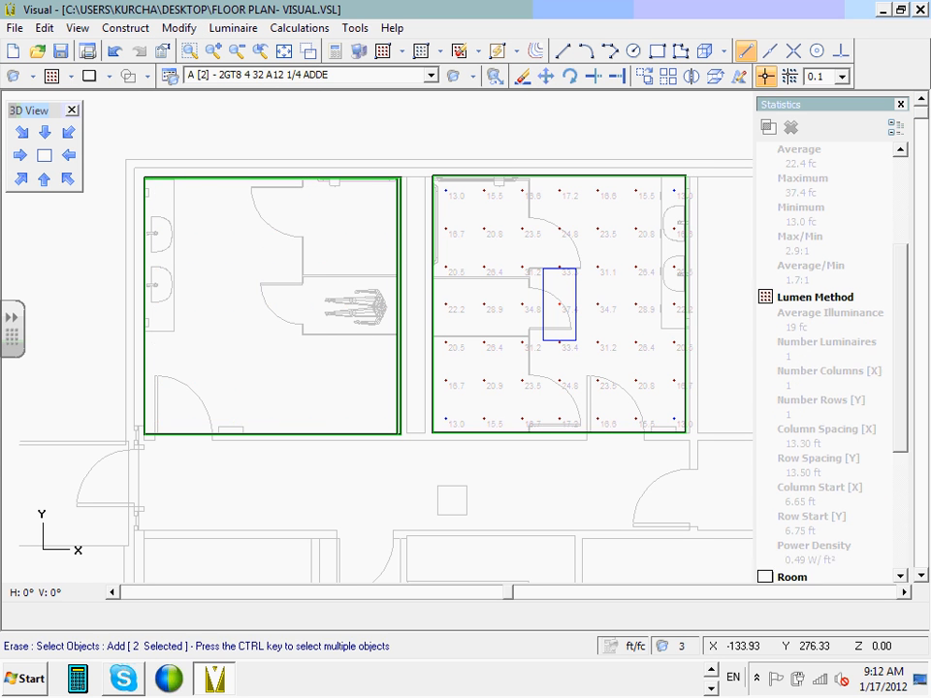
{"action": "left_click", "coordinate": [391, 271]}
{"action": "right_click", "coordinate": [391, 271]}
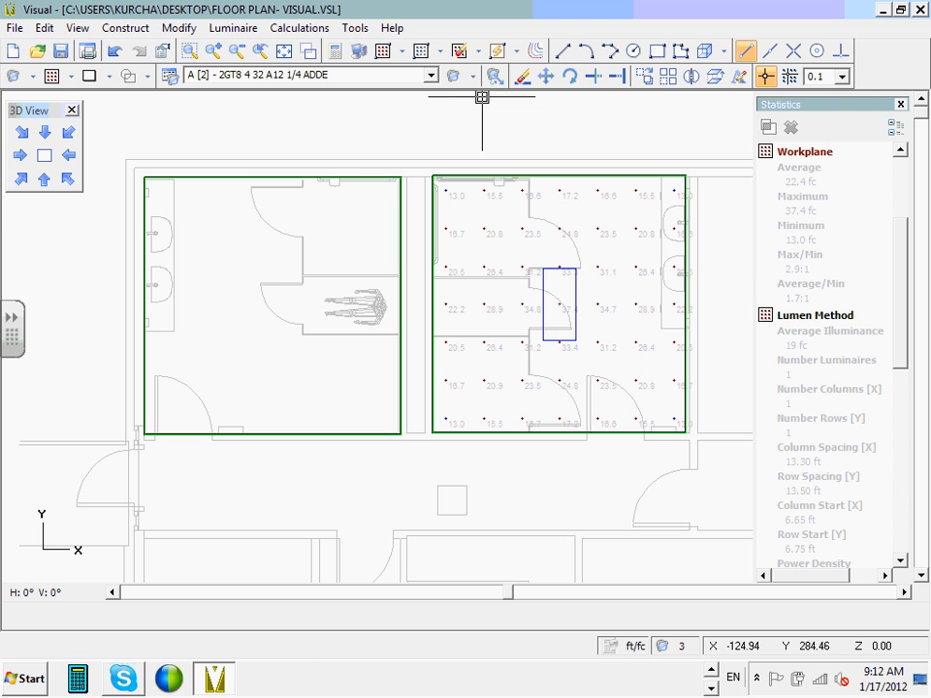
{"action": "left_click", "coordinate": [334, 50]}
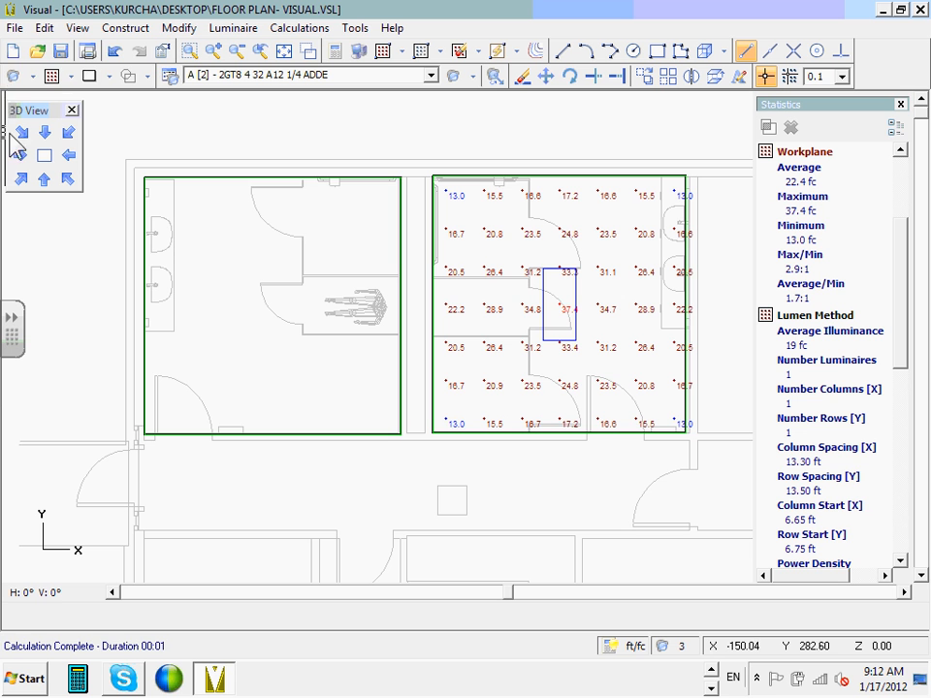
Rename the lit restroom's calculation zone as Restroom 114 Calculated @ 30" A.F.F in its properties.
{"action": "left_click", "coordinate": [45, 27]}
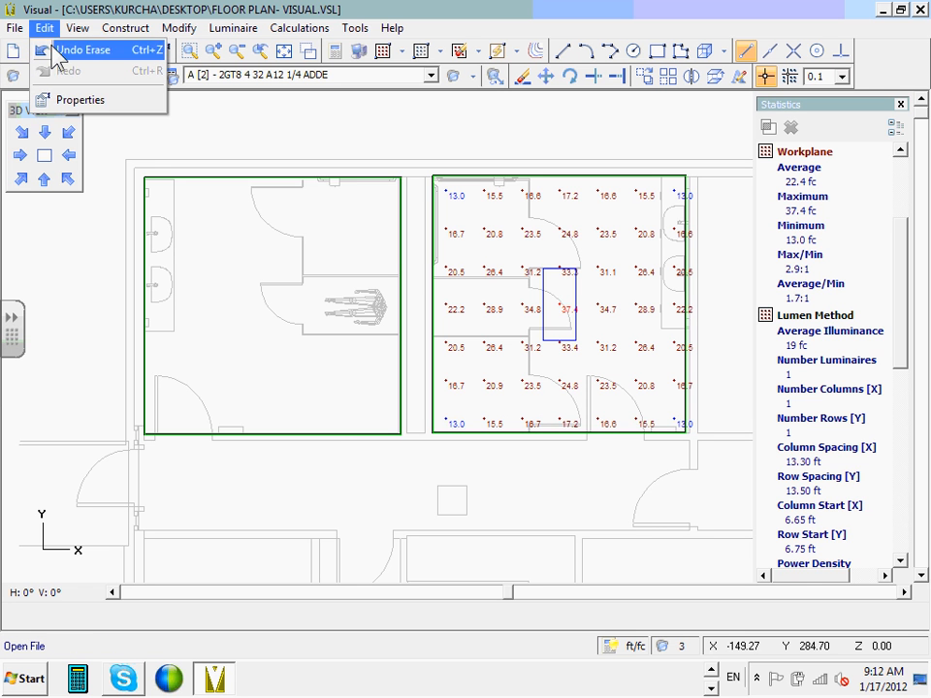
{"action": "left_click", "coordinate": [76, 100]}
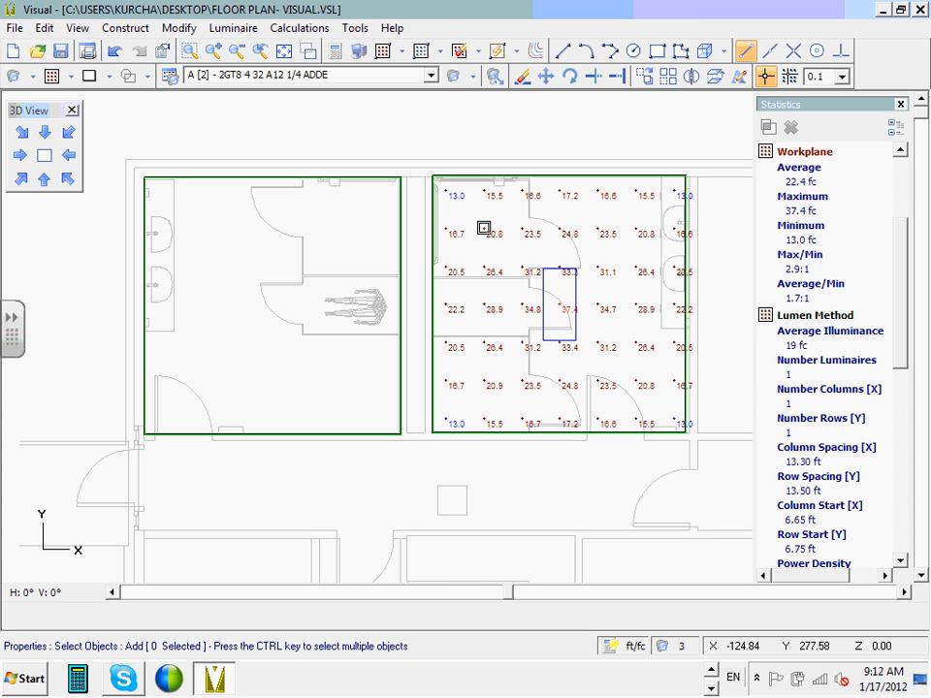
{"action": "left_click", "coordinate": [484, 228]}
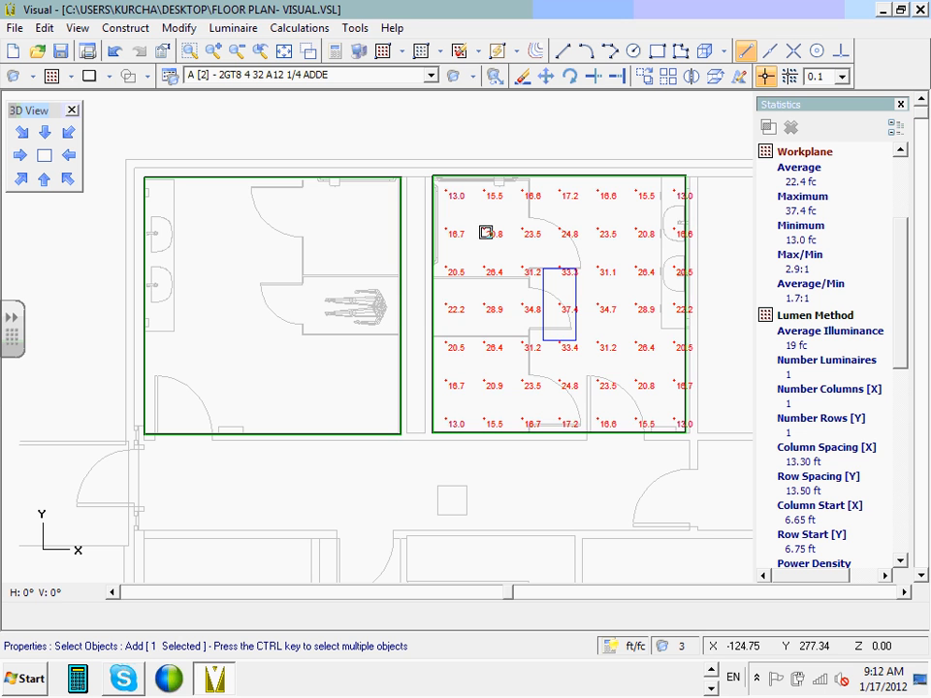
{"action": "right_click", "coordinate": [485, 233]}
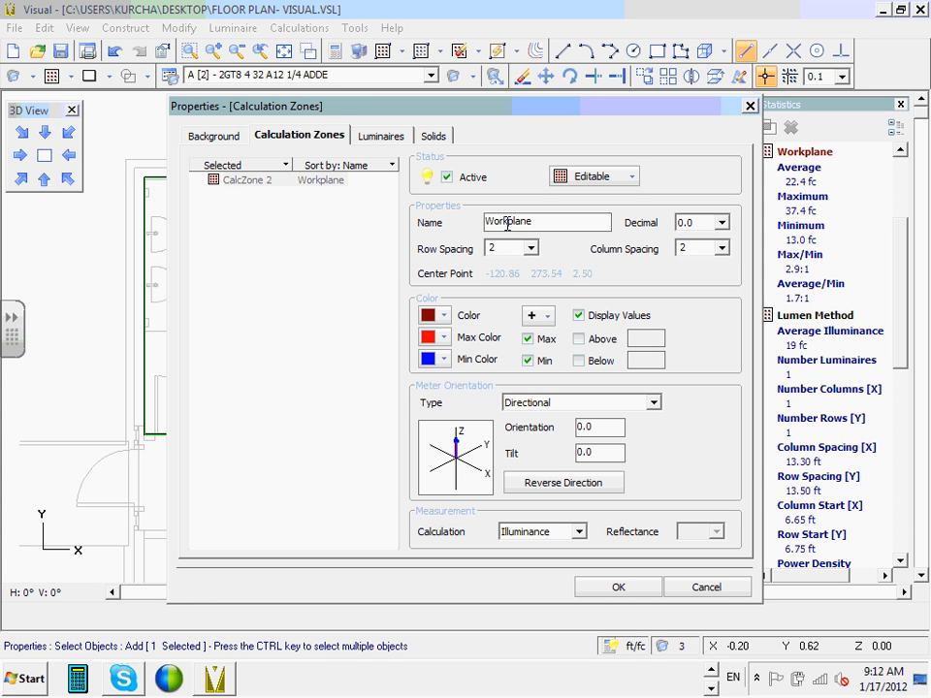
{"action": "left_click_drag", "start_coordinate": [558, 219], "coordinate": [373, 224]}
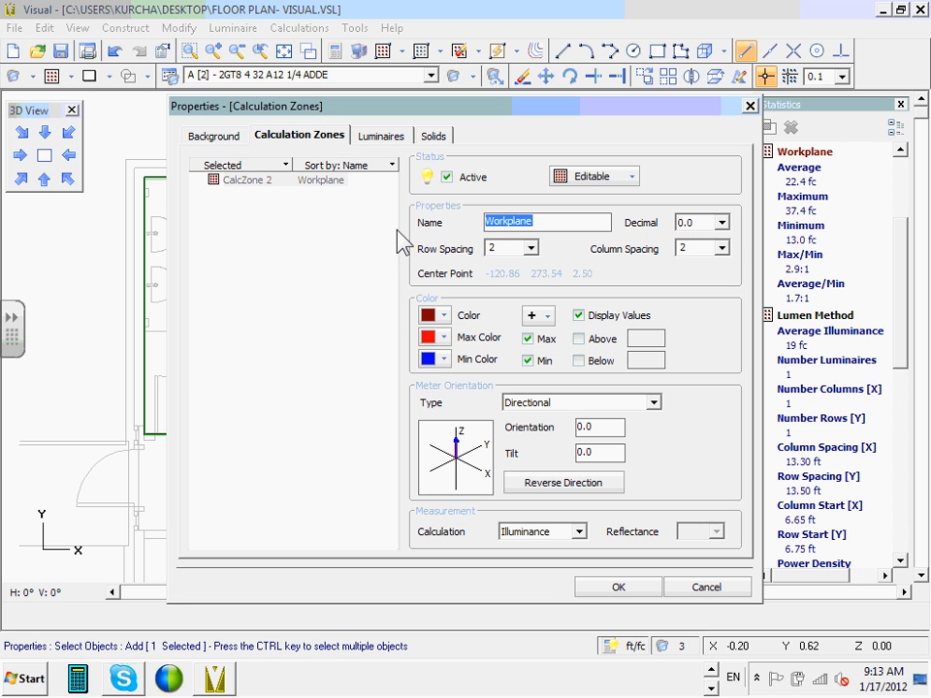
{"action": "type", "text": "Restroom"}
{"action": "type", "text": "114"}
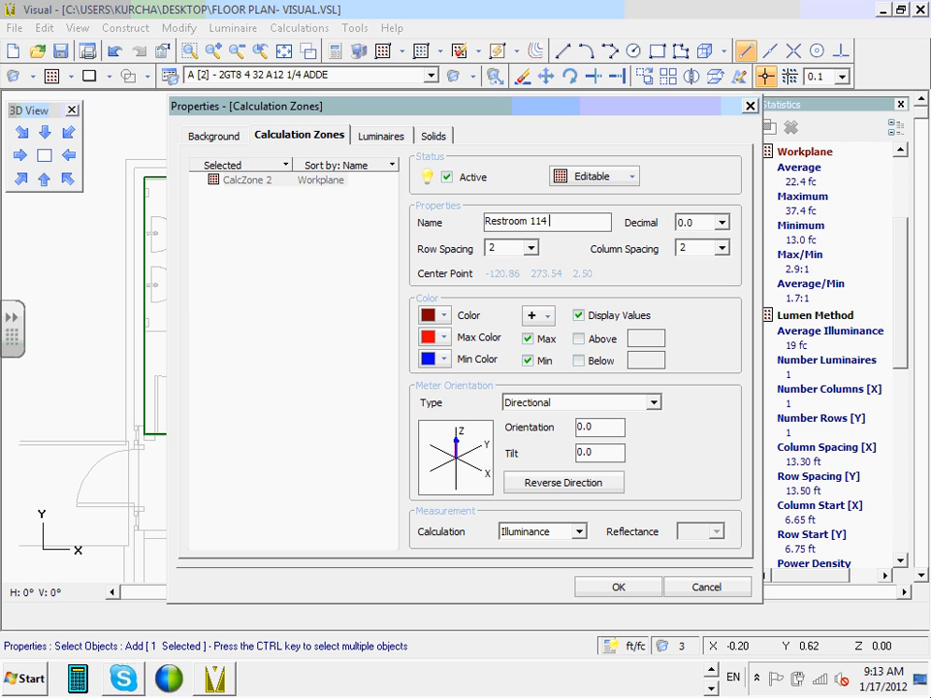
{"action": "type", "text": " Calculated @ 30"}
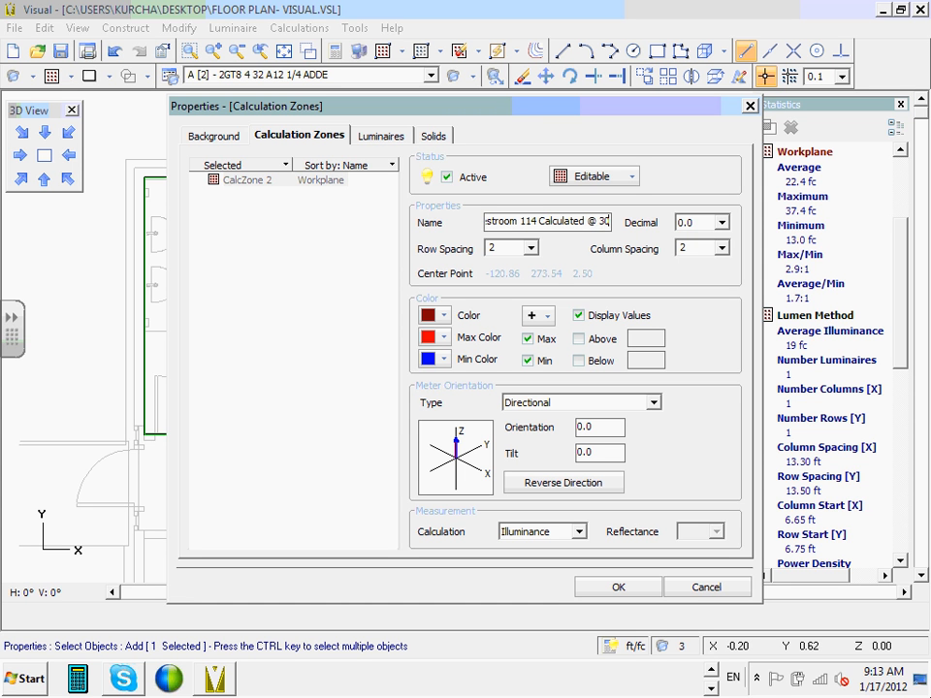
{"action": "type", "text": "\" A.F"}
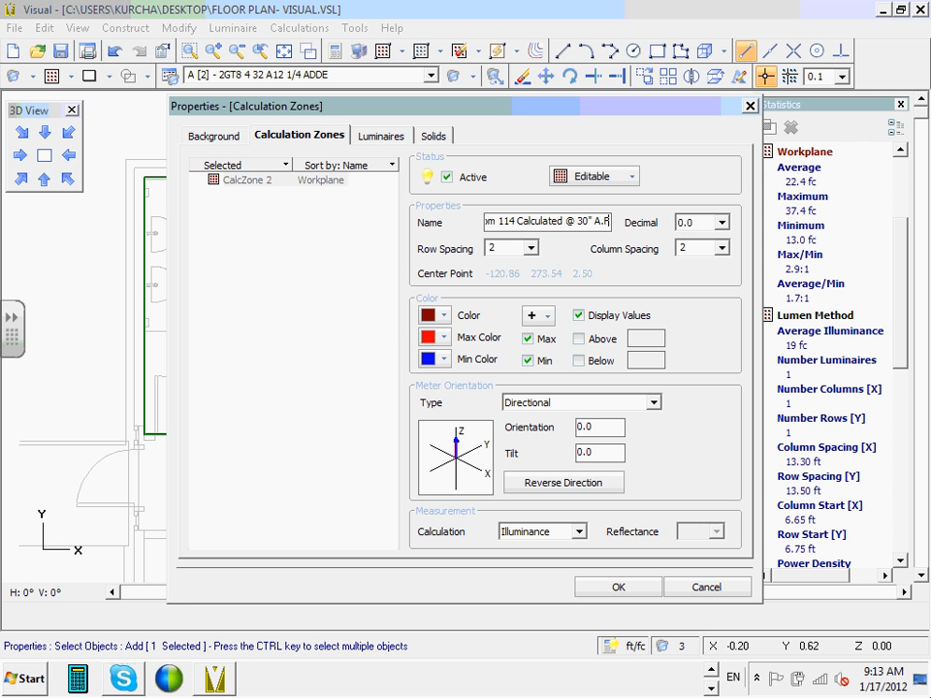
{"action": "type", "text": ".F"}
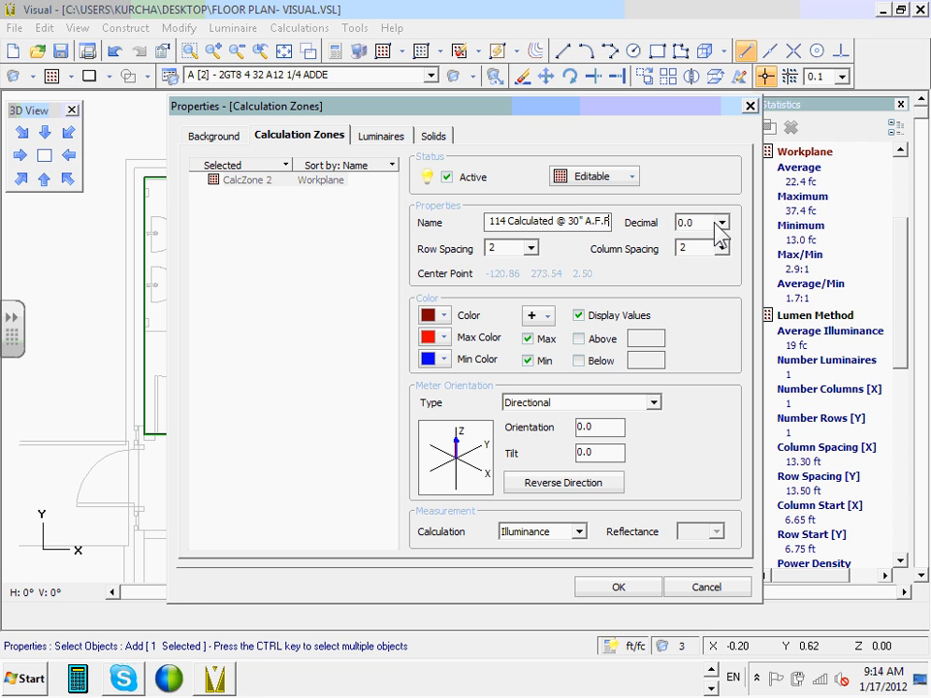
{"action": "type", "text": "Restroom"}
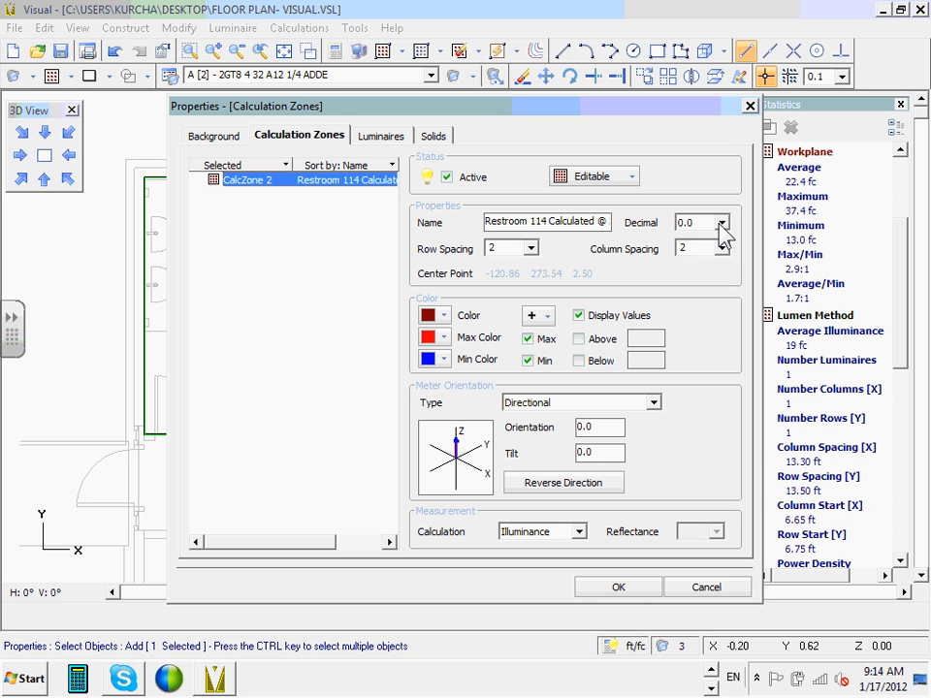
Set the calculation zone's values to 0 decimals, keep its color and marker style, and apply the properties.
{"action": "left_click", "coordinate": [719, 222]}
{"action": "left_click", "coordinate": [707, 244]}
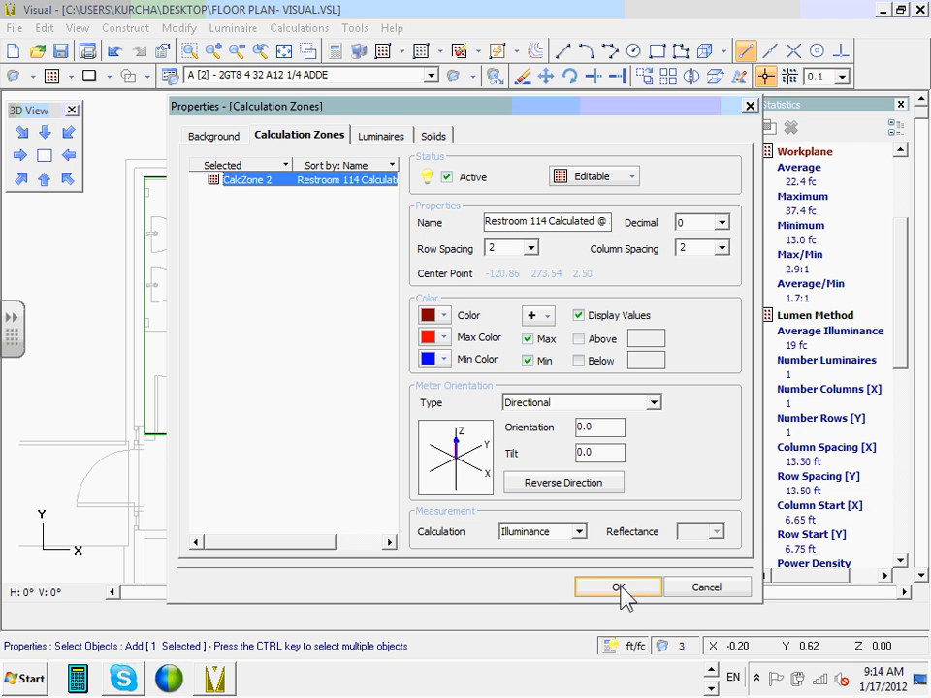
{"action": "left_click", "coordinate": [443, 315]}
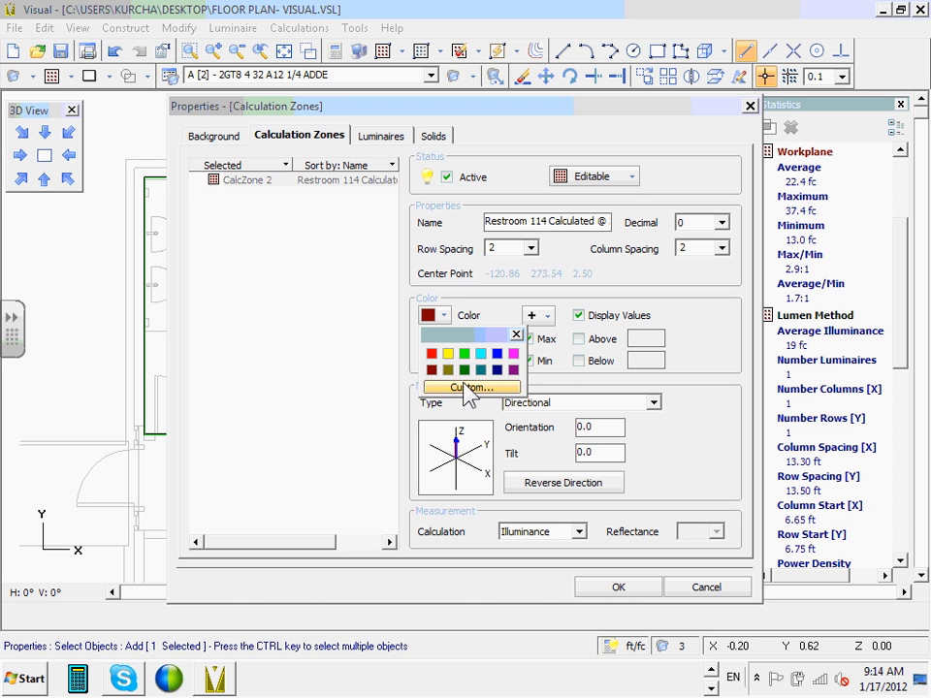
{"action": "left_click", "coordinate": [516, 334]}
{"action": "left_click", "coordinate": [546, 318]}
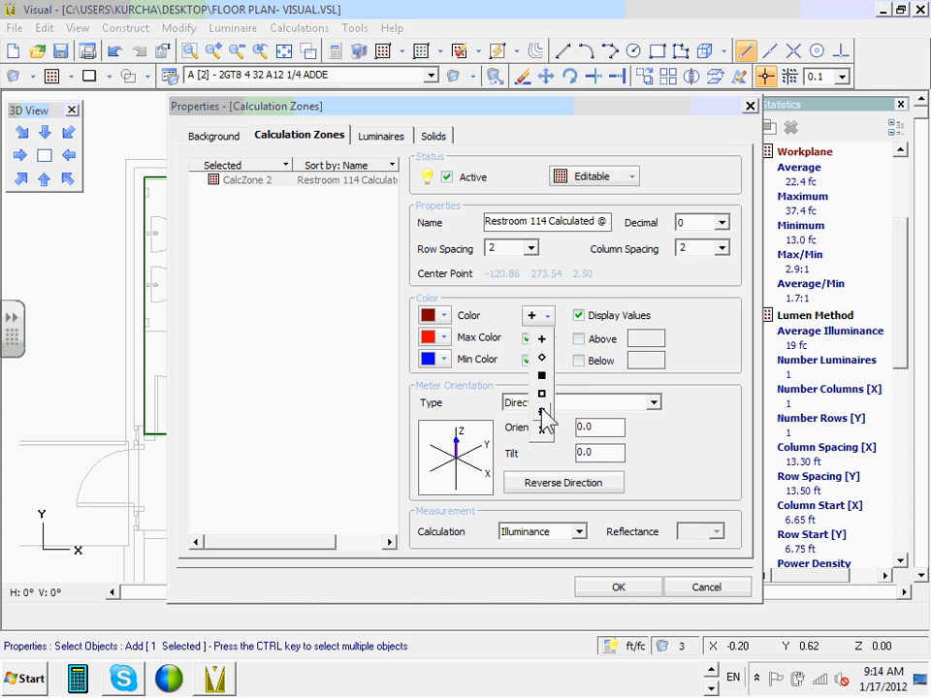
{"action": "left_click", "coordinate": [547, 318]}
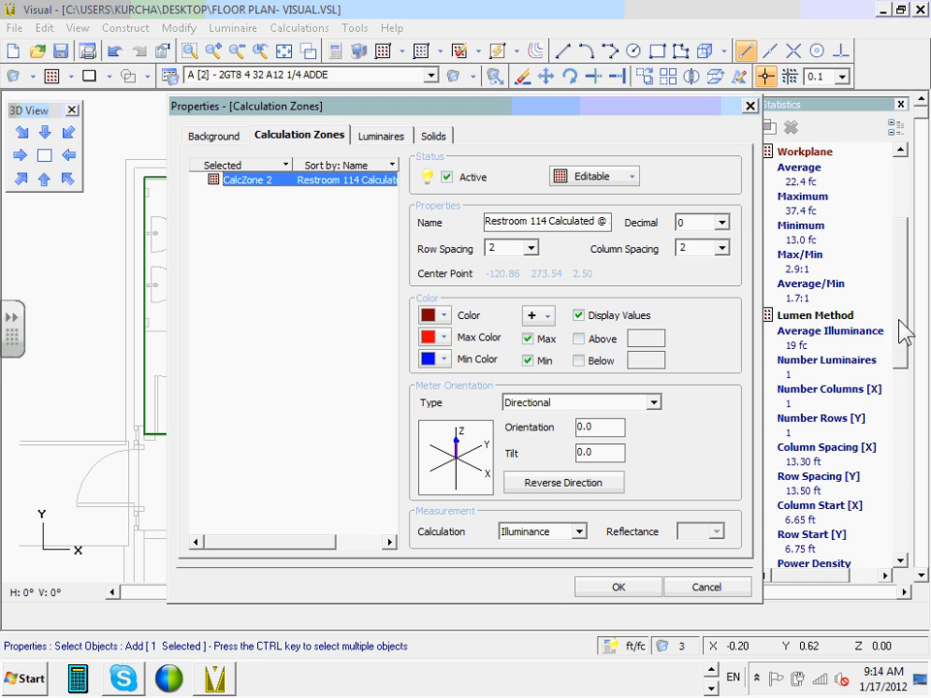
{"action": "left_click", "coordinate": [621, 593]}
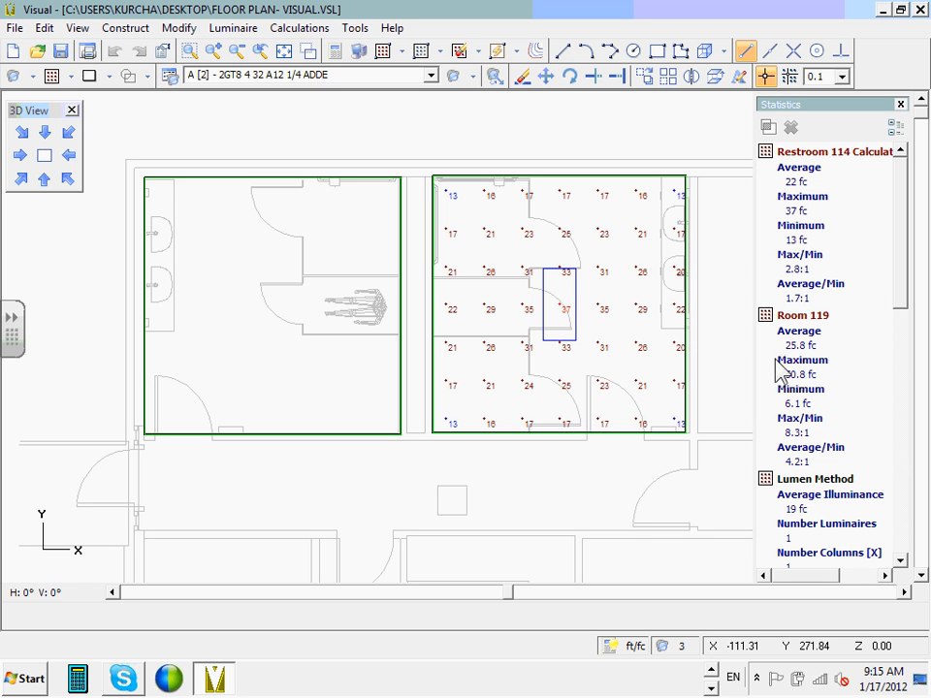
{"action": "right_click", "coordinate": [589, 277]}
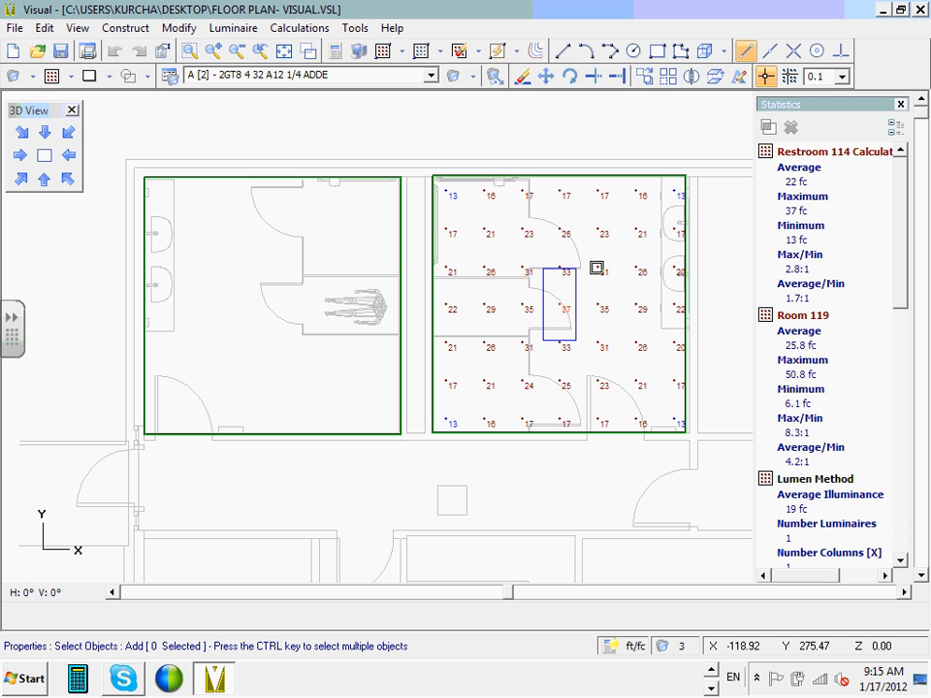
{"action": "left_click", "coordinate": [597, 267]}
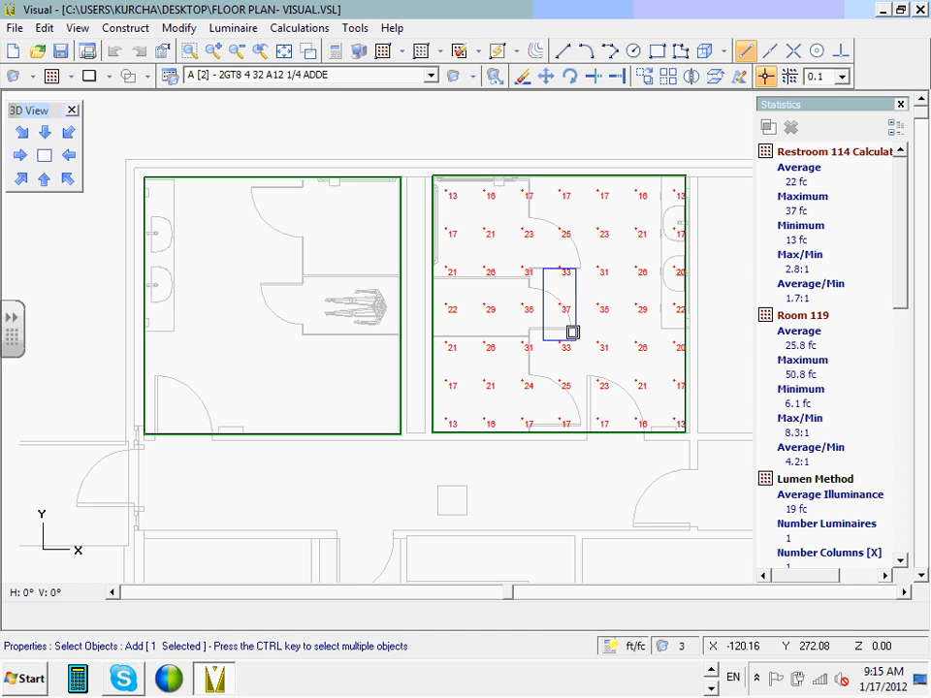
{"action": "key", "text": "Escape"}
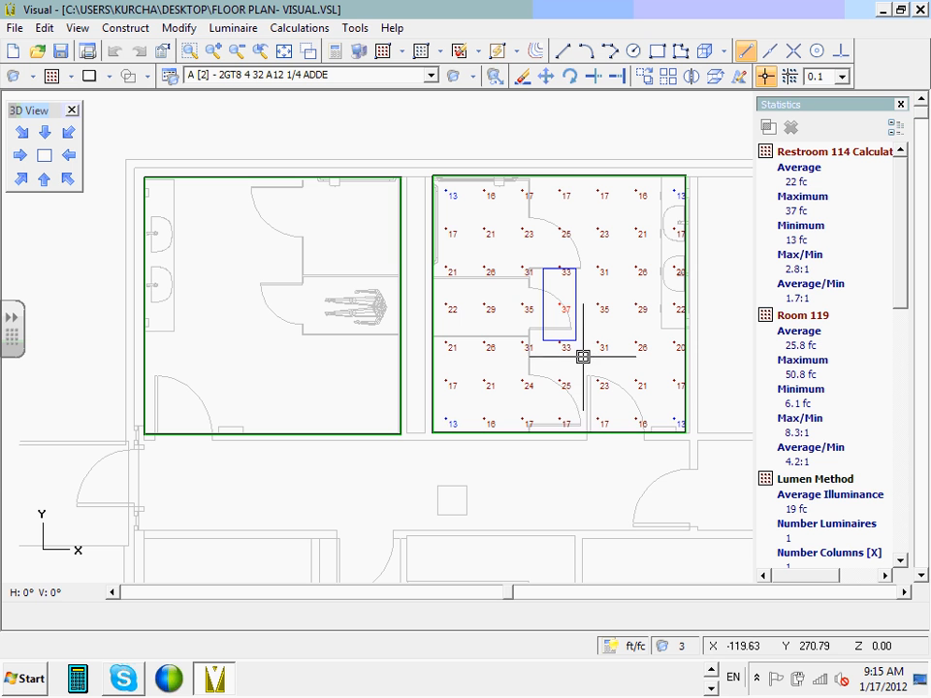
Rename the room outline around the lit restroom as Restroom 114 in its solid properties.
{"action": "right_click", "coordinate": [557, 172]}
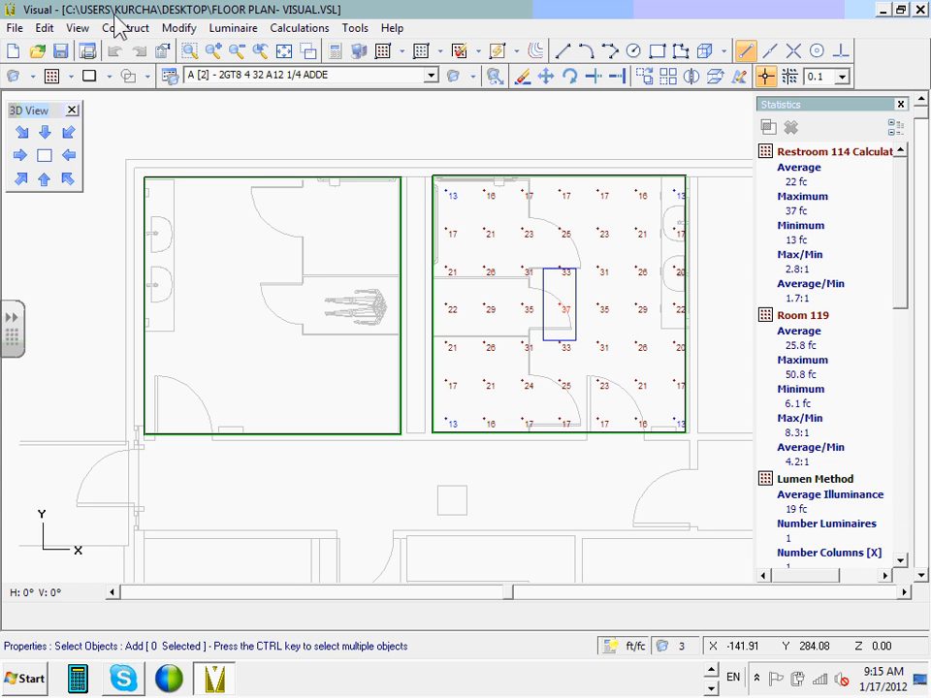
{"action": "left_click", "coordinate": [51, 27]}
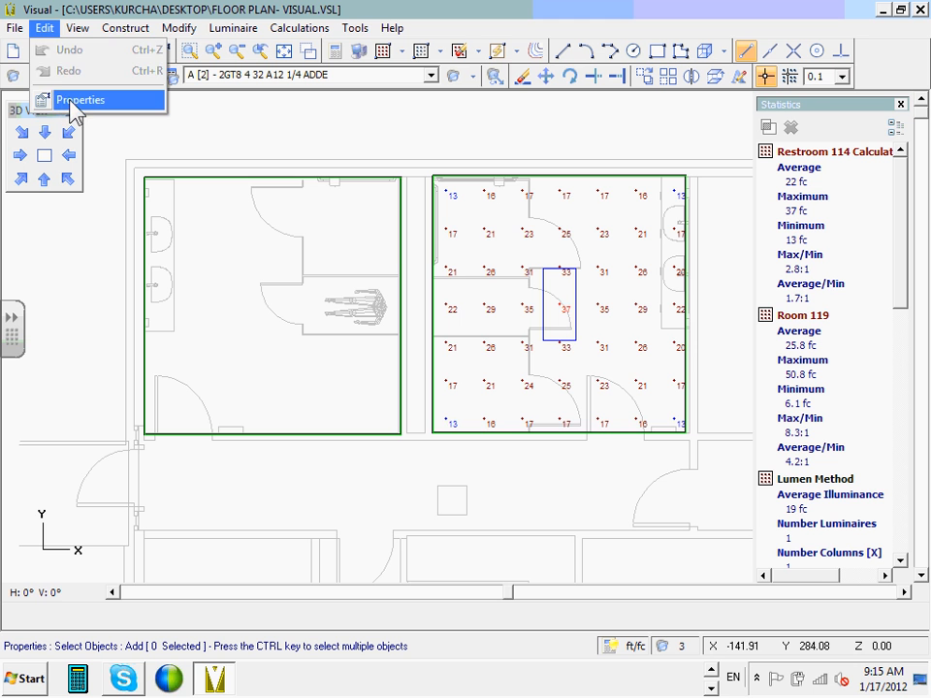
{"action": "left_click", "coordinate": [59, 97]}
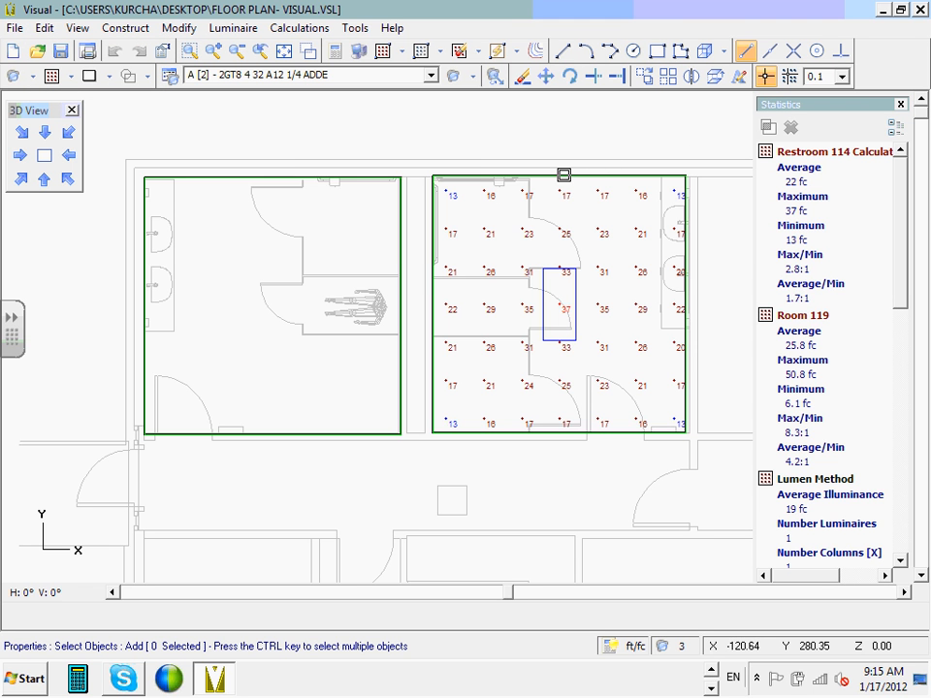
{"action": "left_click", "coordinate": [567, 178]}
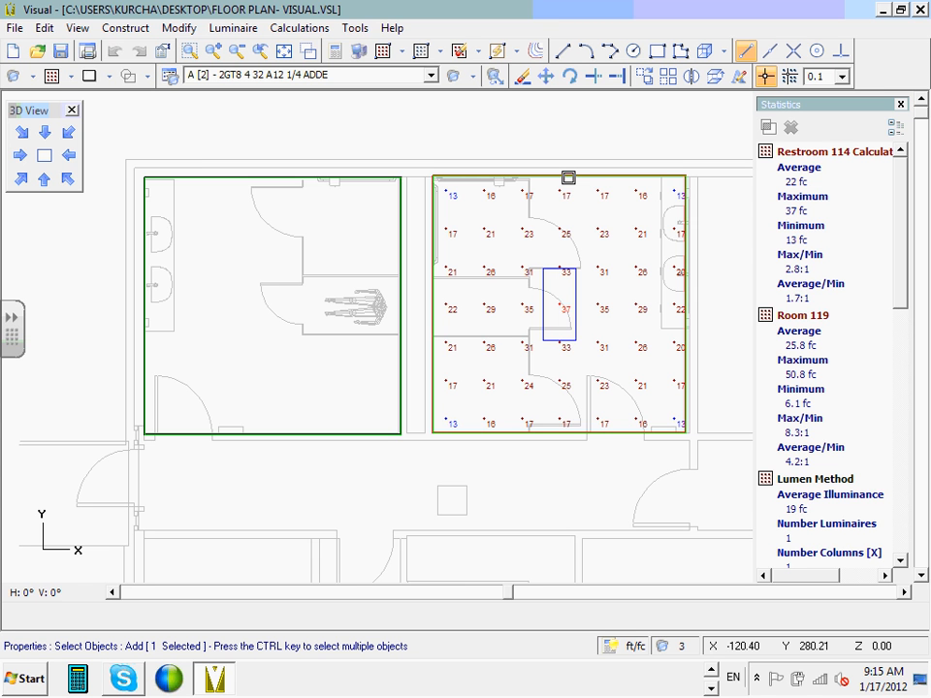
{"action": "right_click", "coordinate": [572, 176]}
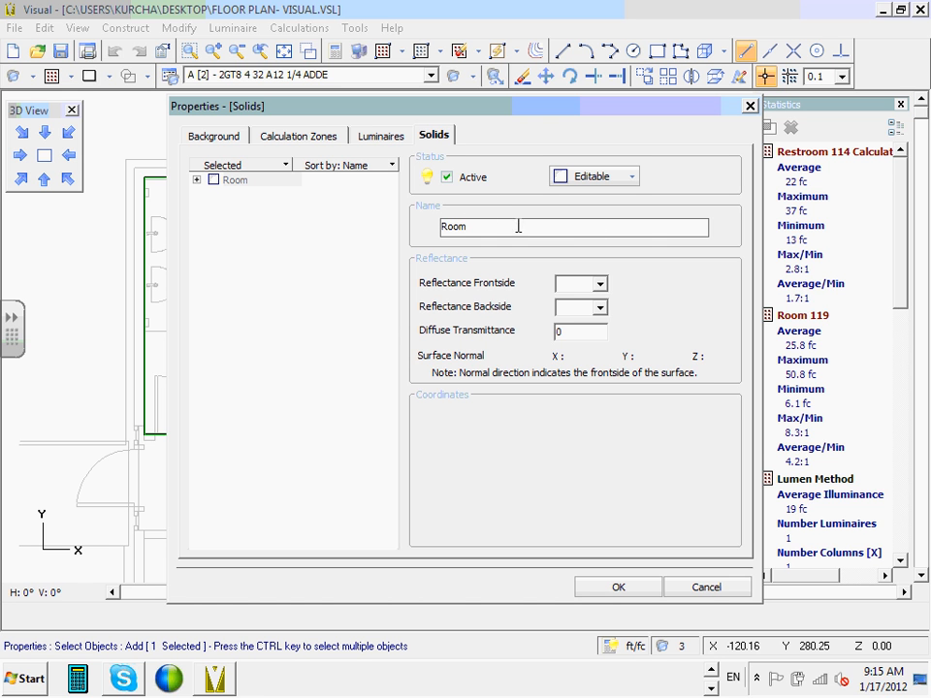
{"action": "left_click_drag", "start_coordinate": [547, 221], "coordinate": [425, 234]}
{"action": "type", "text": "Restroom 114"}
{"action": "left_click", "coordinate": [623, 587]}
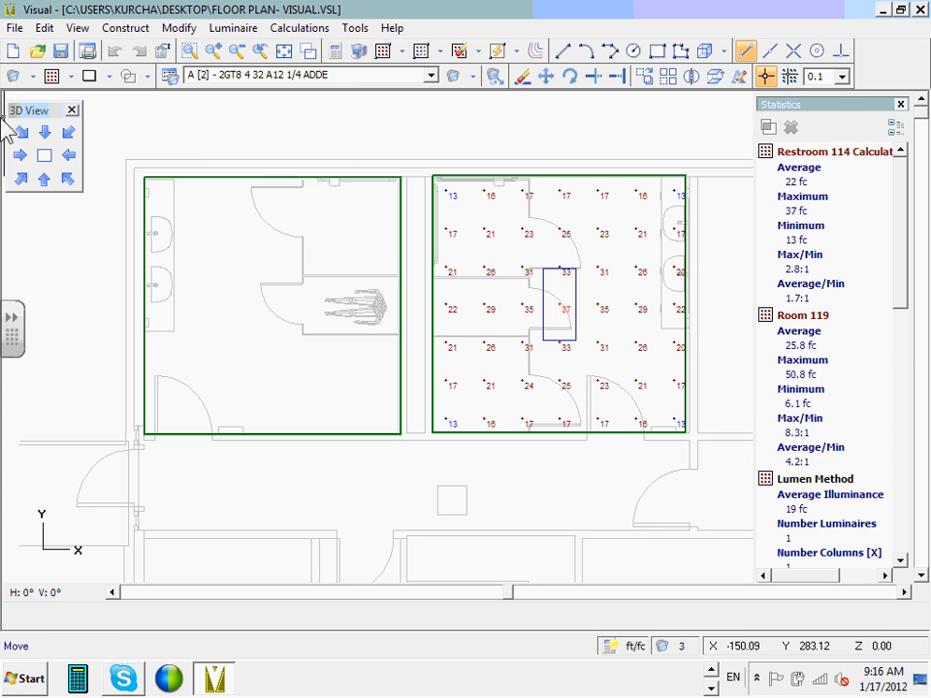
Review the Restroom 114 calculation zone's properties, including its row and column spacing.
{"action": "left_click", "coordinate": [44, 29]}
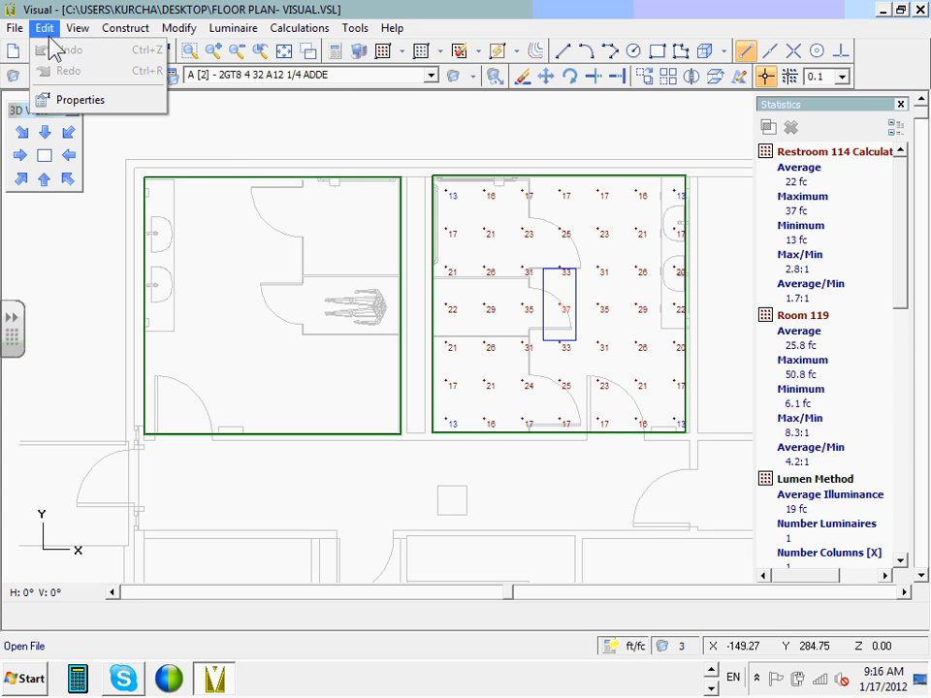
{"action": "left_click", "coordinate": [77, 99]}
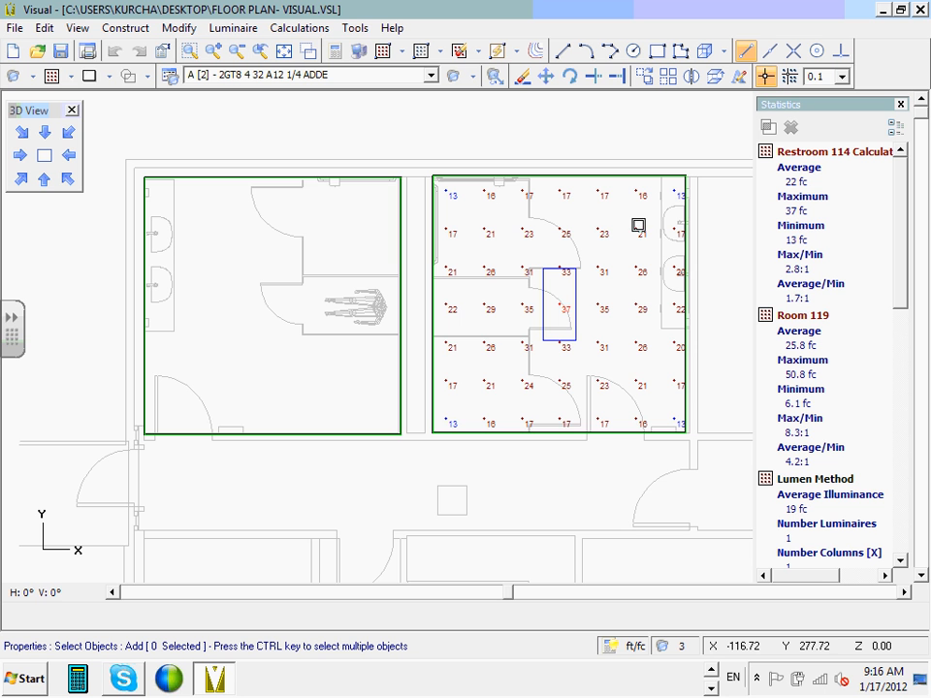
{"action": "left_click", "coordinate": [635, 229]}
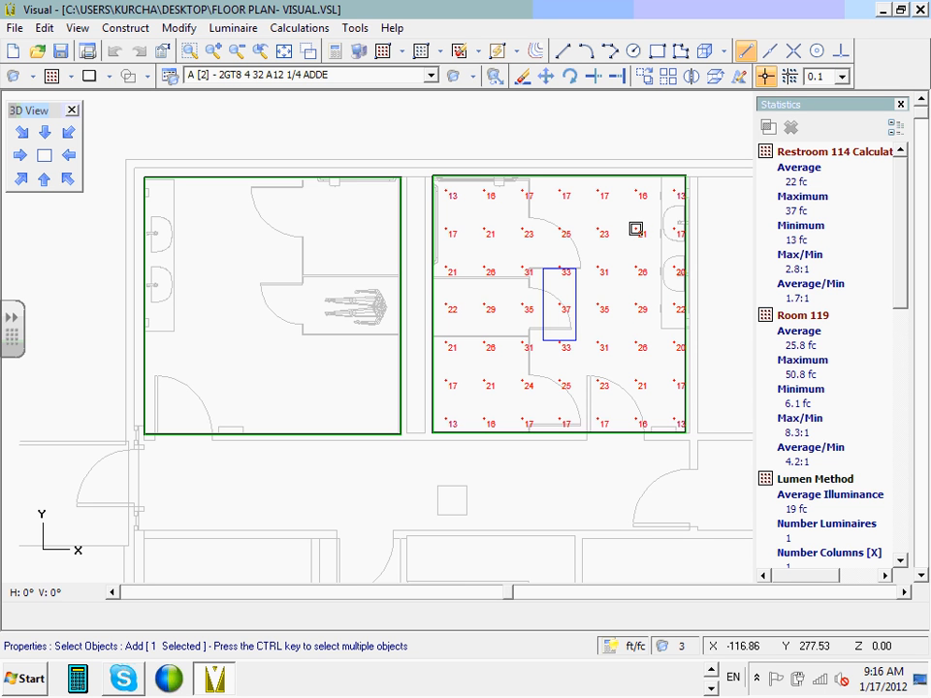
{"action": "right_click", "coordinate": [635, 229]}
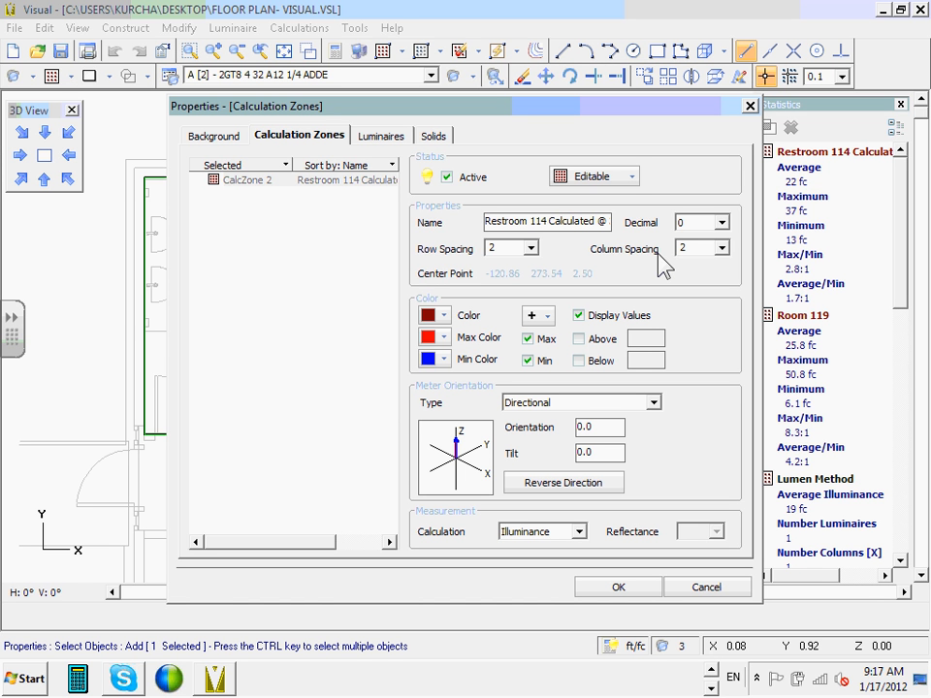
{"action": "left_click", "coordinate": [611, 586]}
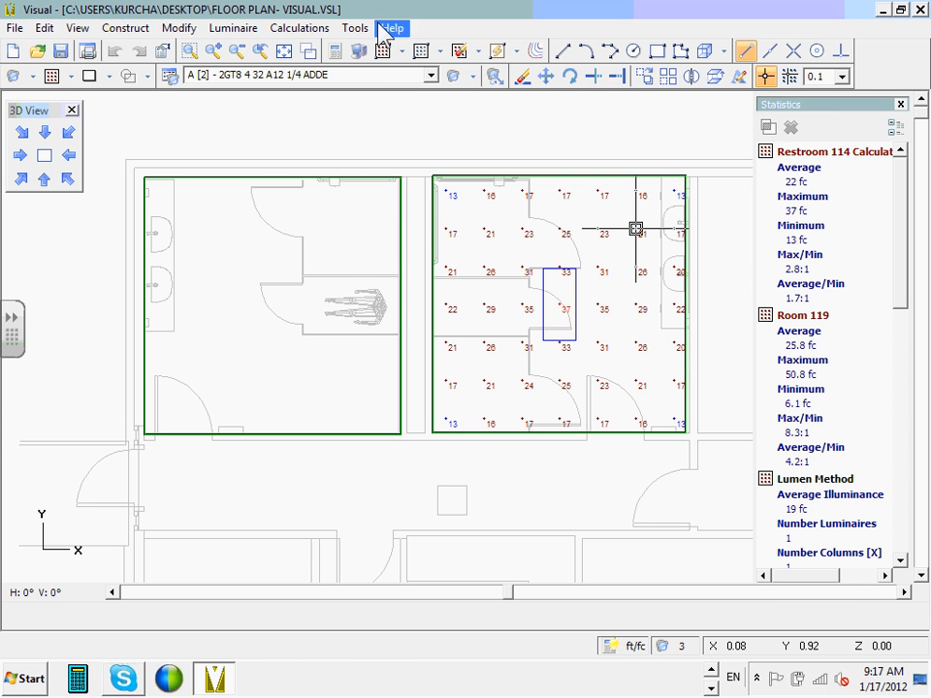
Examine the calculation statistics options and the drawing aids settings for crosshair, snap and dynamic modes.
{"action": "left_click", "coordinate": [356, 28]}
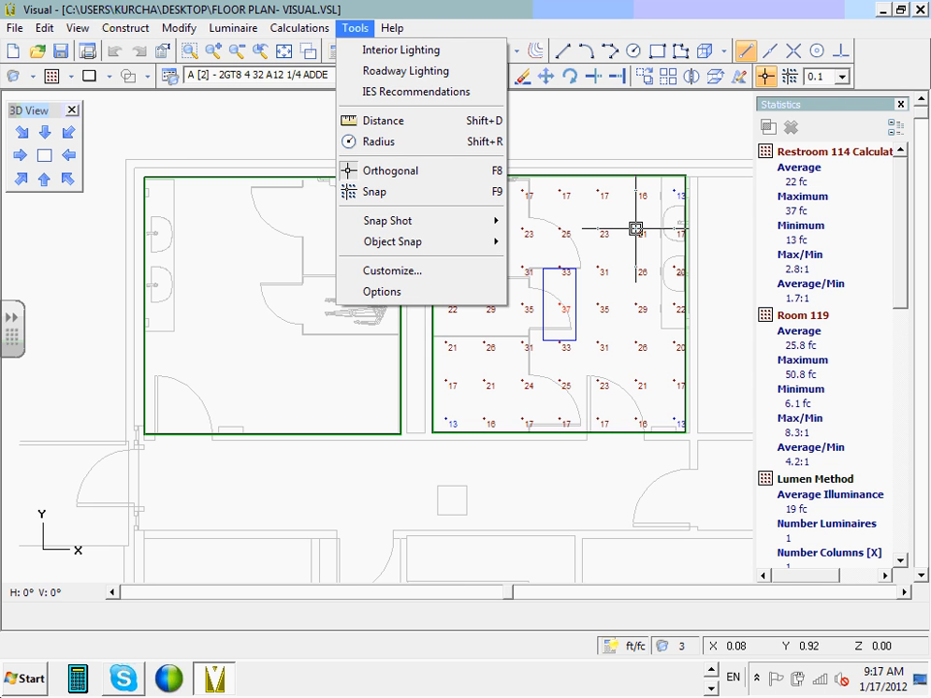
{"action": "left_click", "coordinate": [381, 291]}
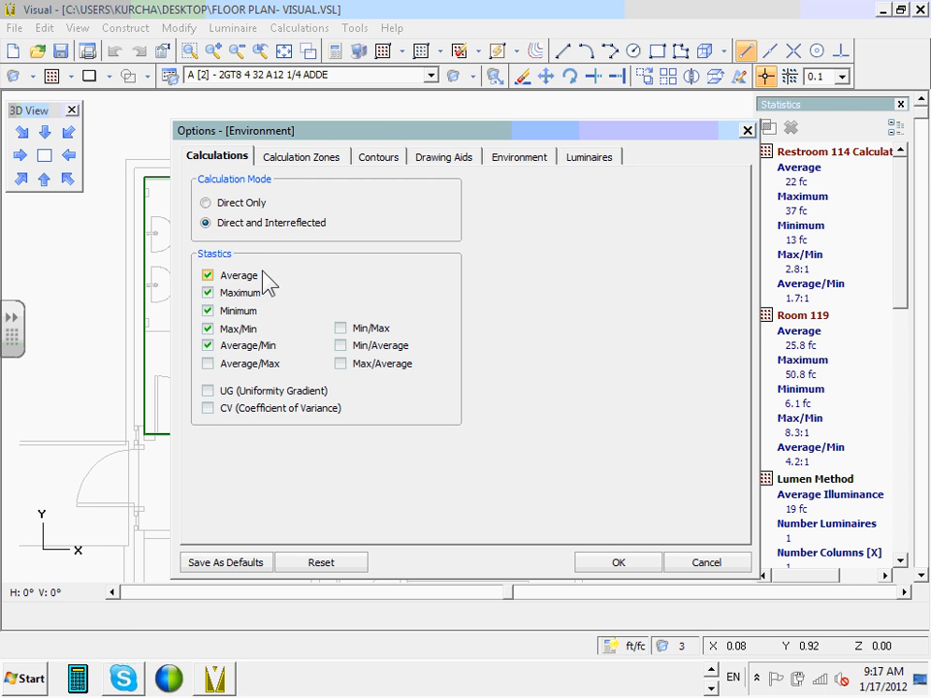
{"action": "left_click", "coordinate": [448, 160]}
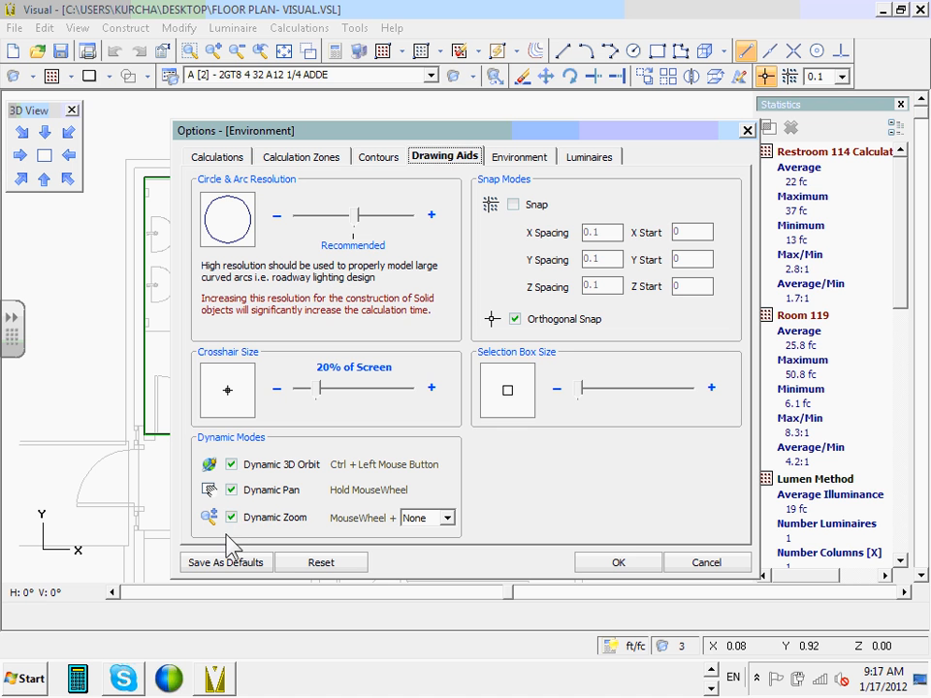
{"action": "left_click", "coordinate": [618, 563]}
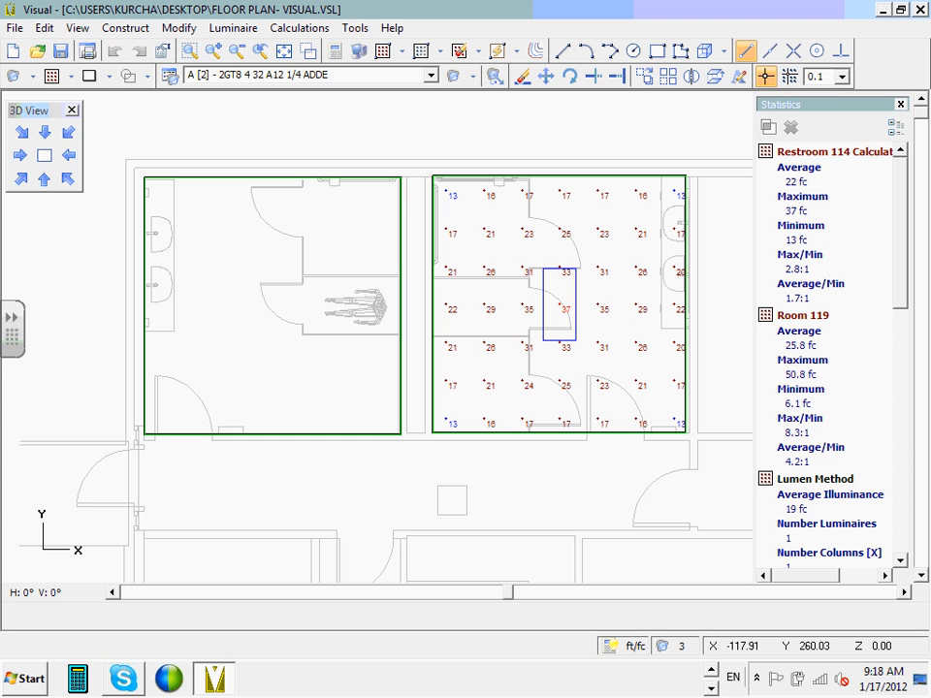
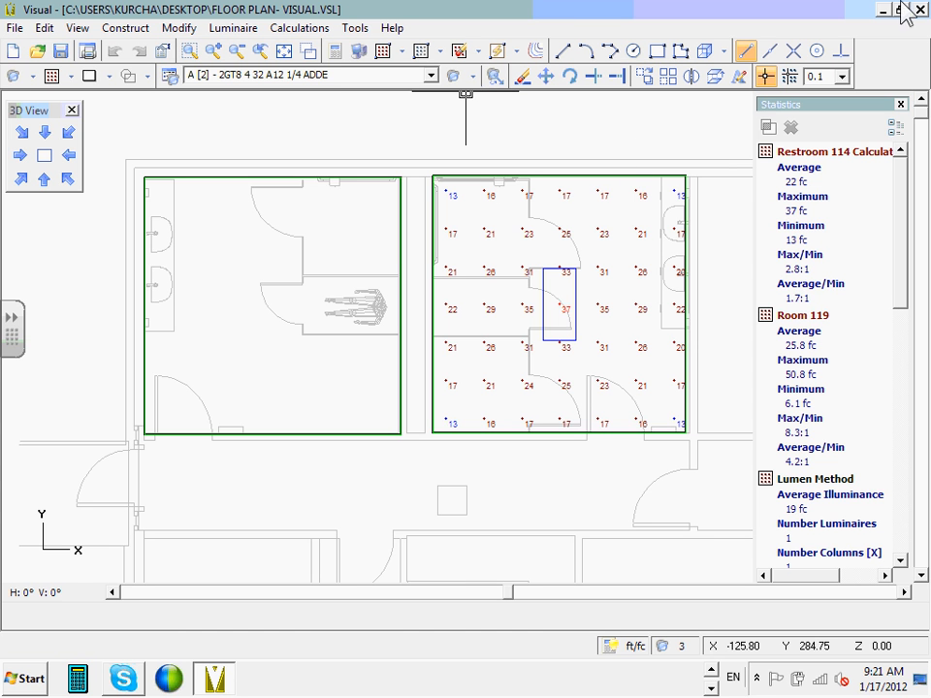
Erase the room outline around the unlit restroom beside Restroom 114.
{"action": "left_click", "coordinate": [650, 83]}
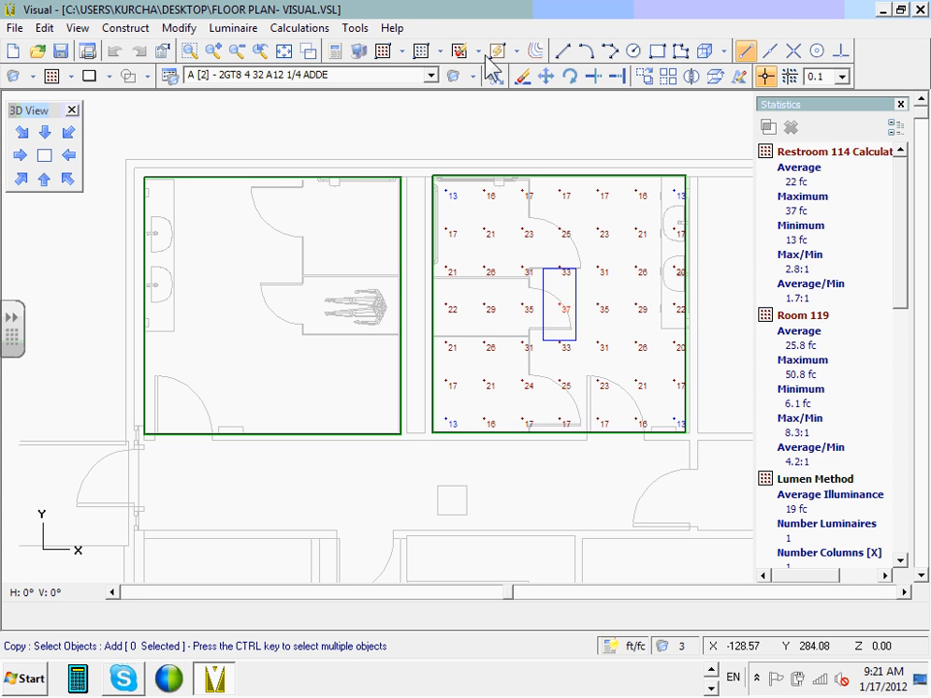
{"action": "left_click", "coordinate": [520, 77]}
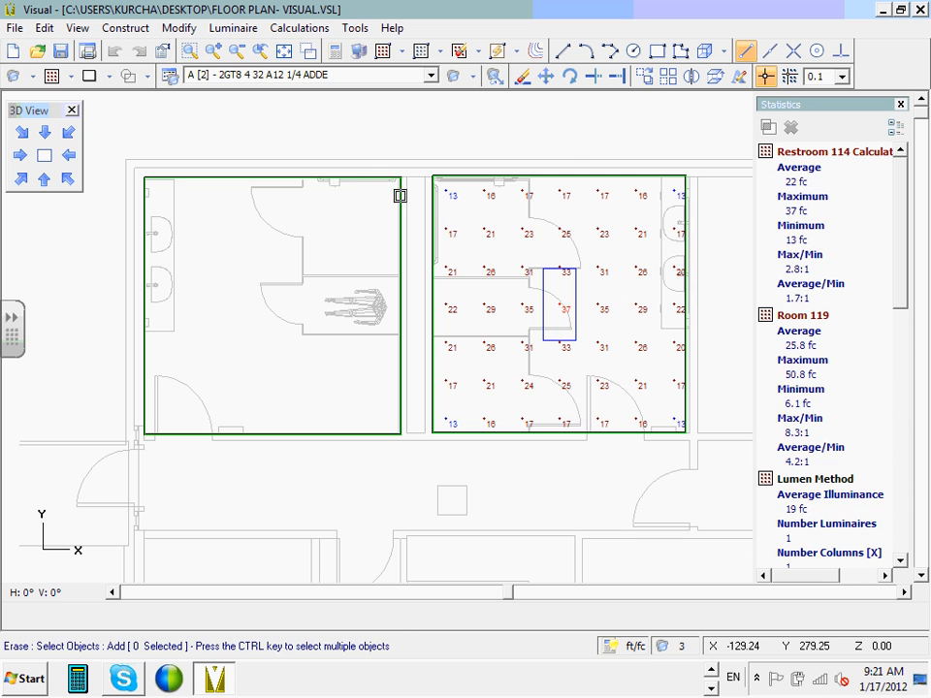
{"action": "left_click", "coordinate": [400, 196]}
{"action": "left_click", "coordinate": [645, 77]}
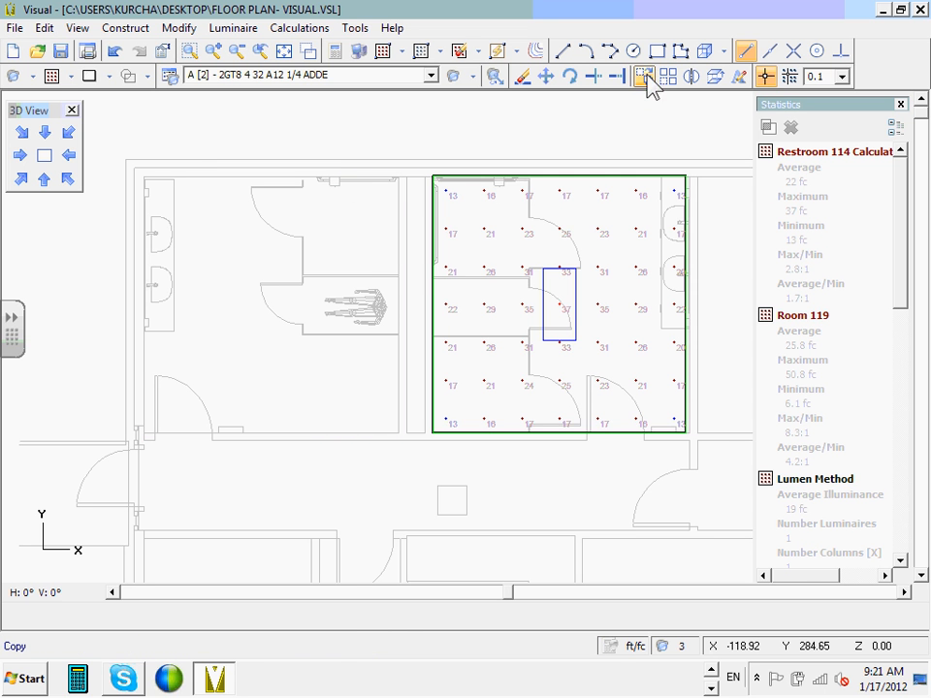
{"action": "left_click", "coordinate": [387, 462]}
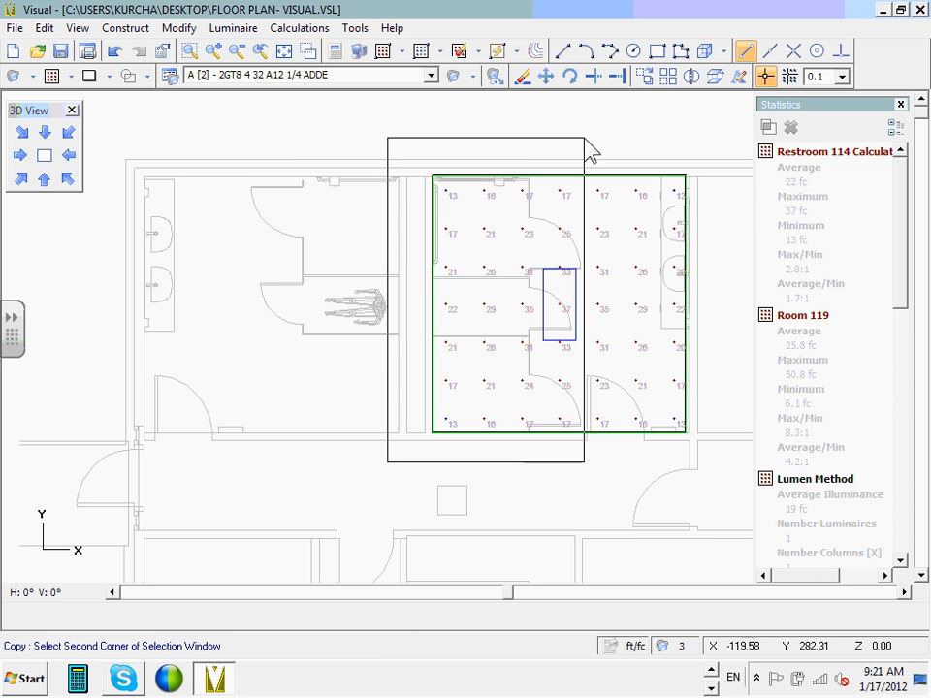
{"action": "key", "text": "Escape"}
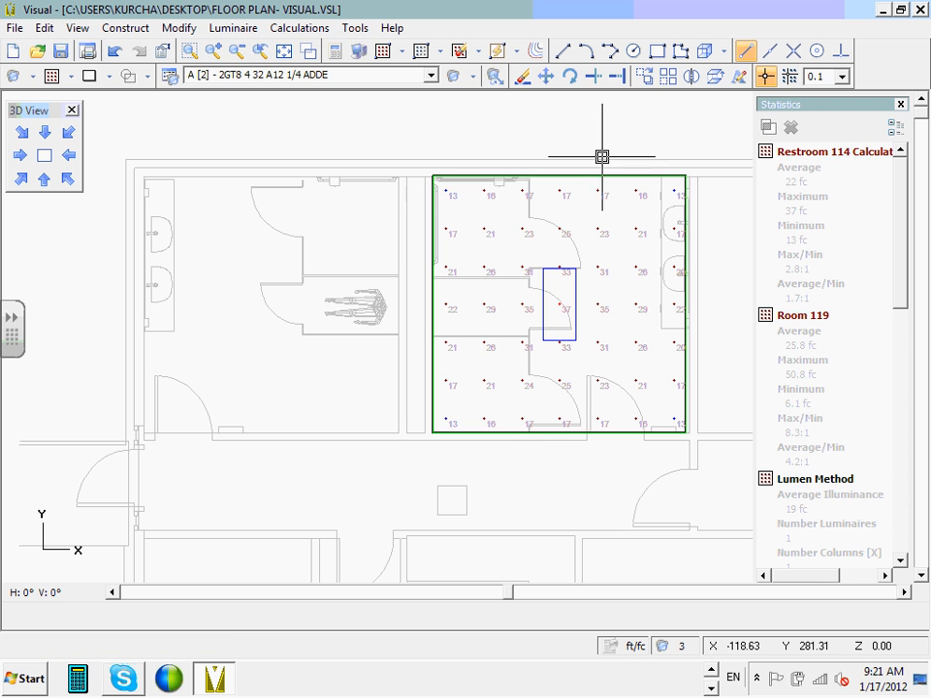
Copy Restroom 114's outline, luminaire and calculation zone from its lower-right corner to the matching corner of the adjacent restroom.
{"action": "left_click", "coordinate": [647, 82]}
{"action": "left_click", "coordinate": [315, 447]}
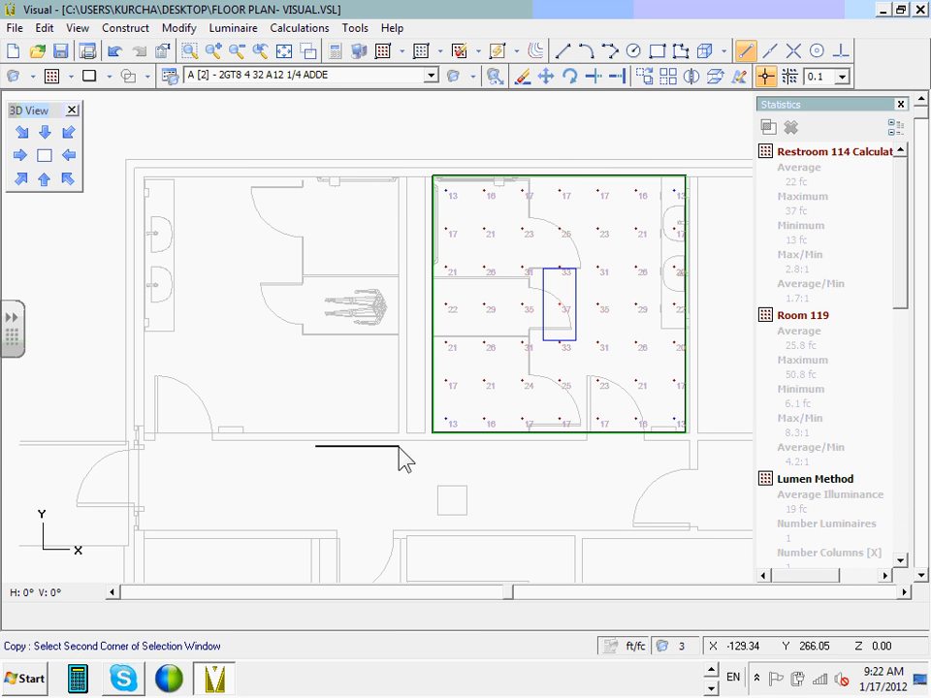
{"action": "left_click", "coordinate": [743, 138]}
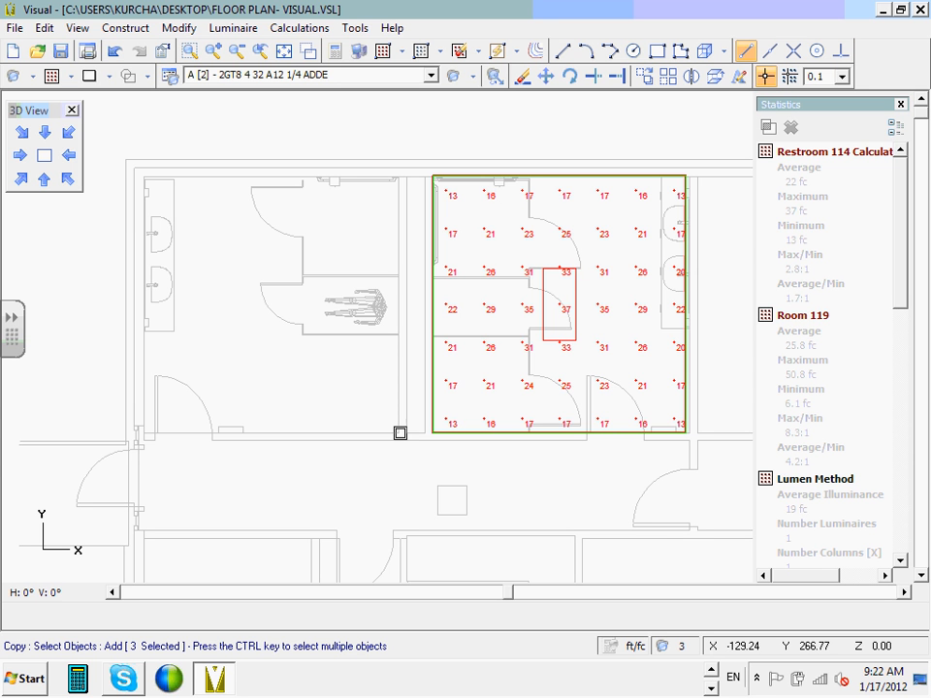
{"action": "key", "text": "Return"}
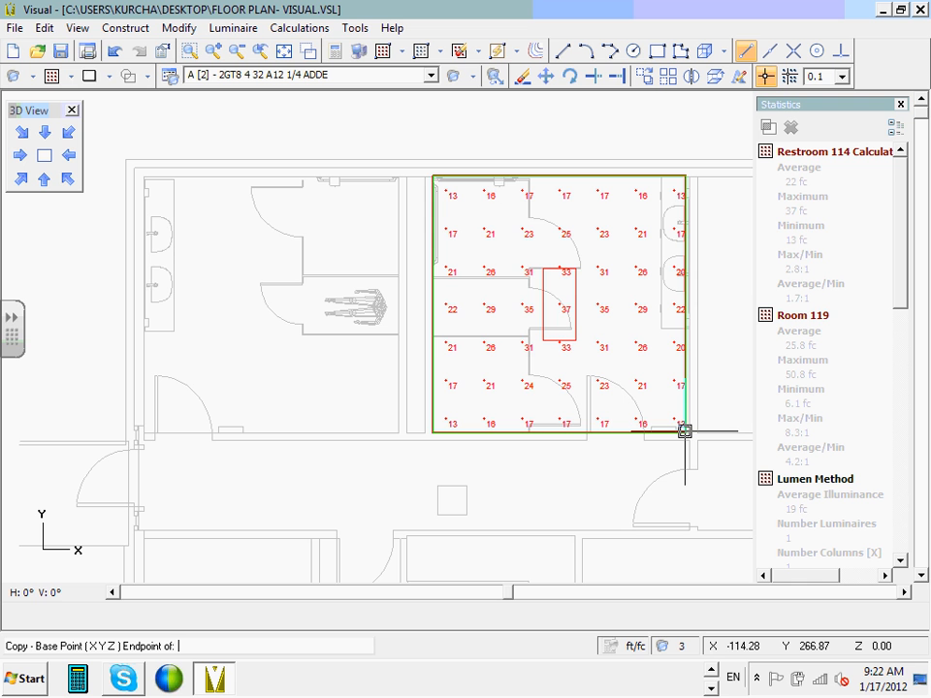
{"action": "left_click", "coordinate": [684, 429]}
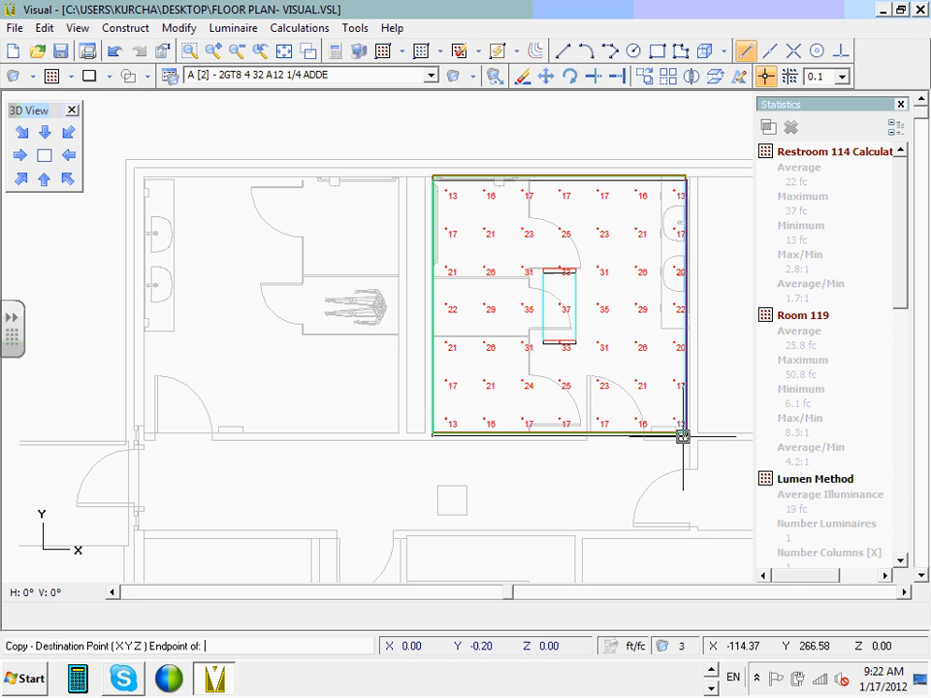
{"action": "left_click", "coordinate": [397, 431]}
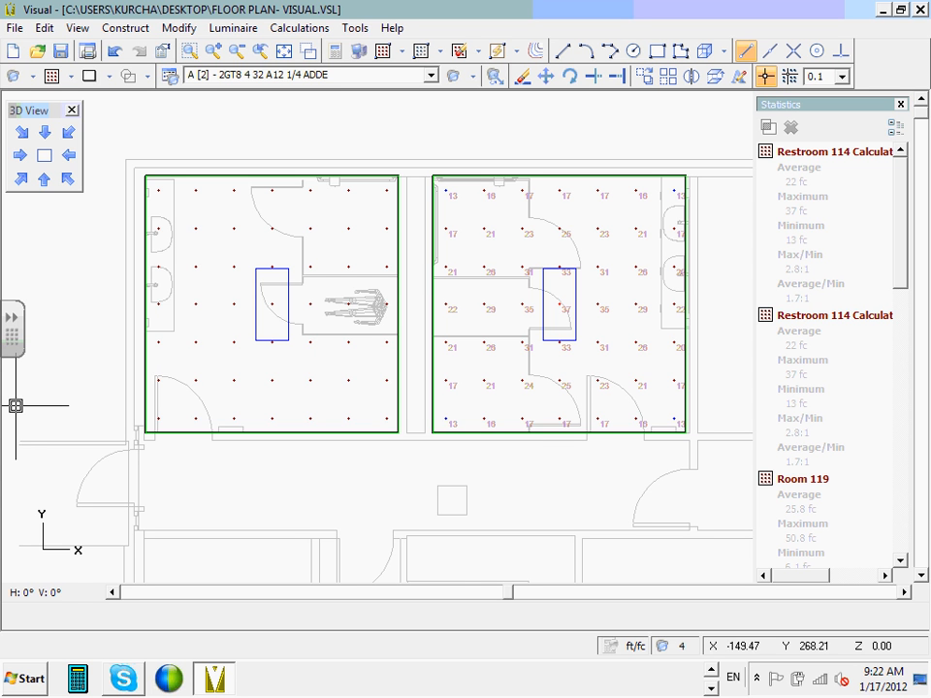
Rename the copied calculation zone as Restroom 113 Calculated @ 30" A.F.F, removing the (Copy) suffix.
{"action": "left_click", "coordinate": [44, 29]}
{"action": "left_click", "coordinate": [80, 99]}
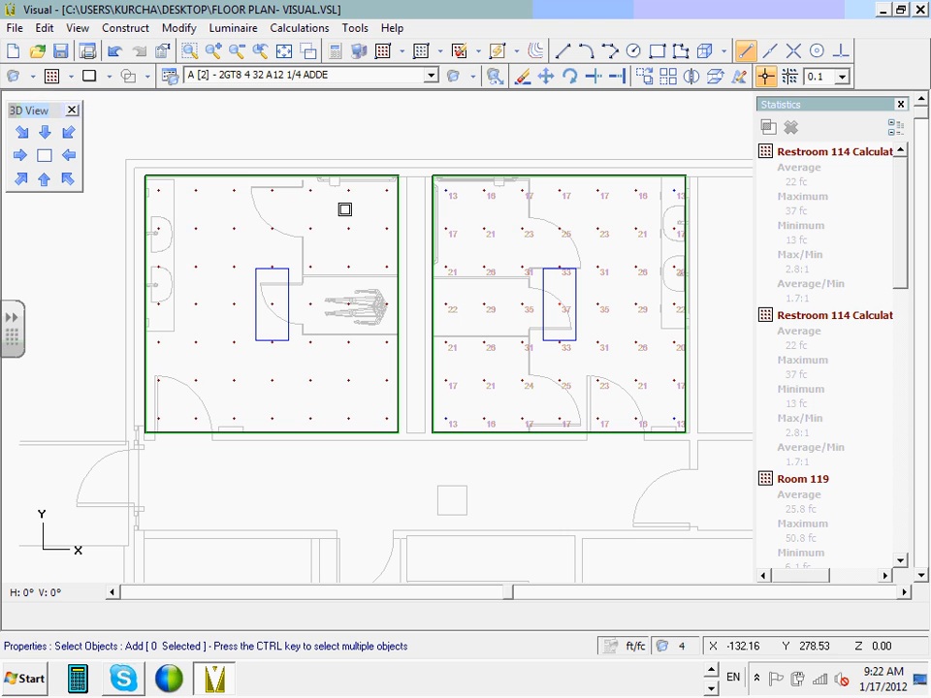
{"action": "left_click", "coordinate": [233, 229]}
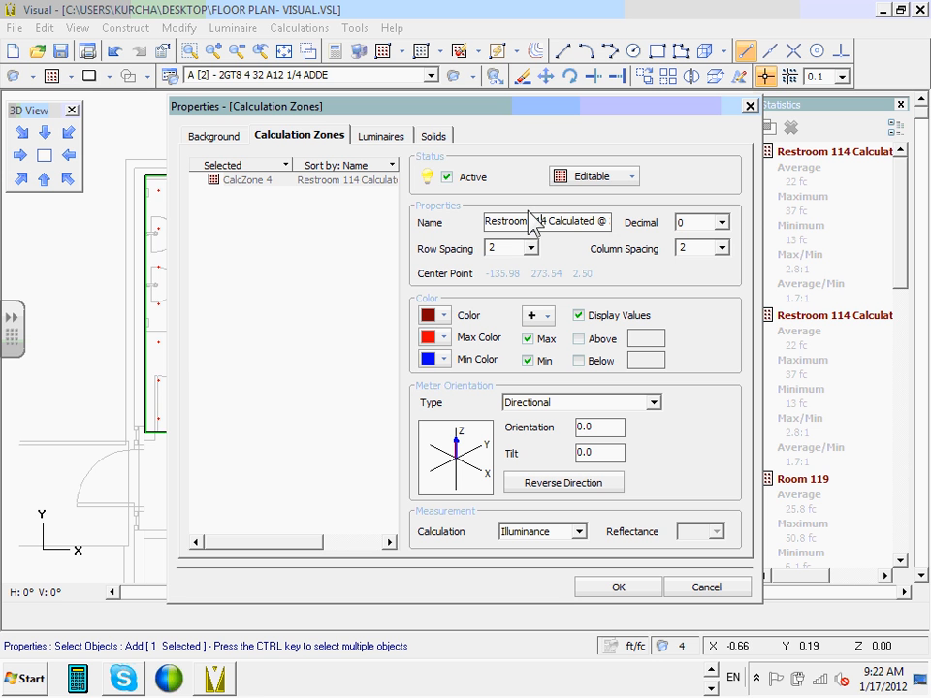
{"action": "key", "text": "BackSpace"}
{"action": "key", "text": "BackSpace"}
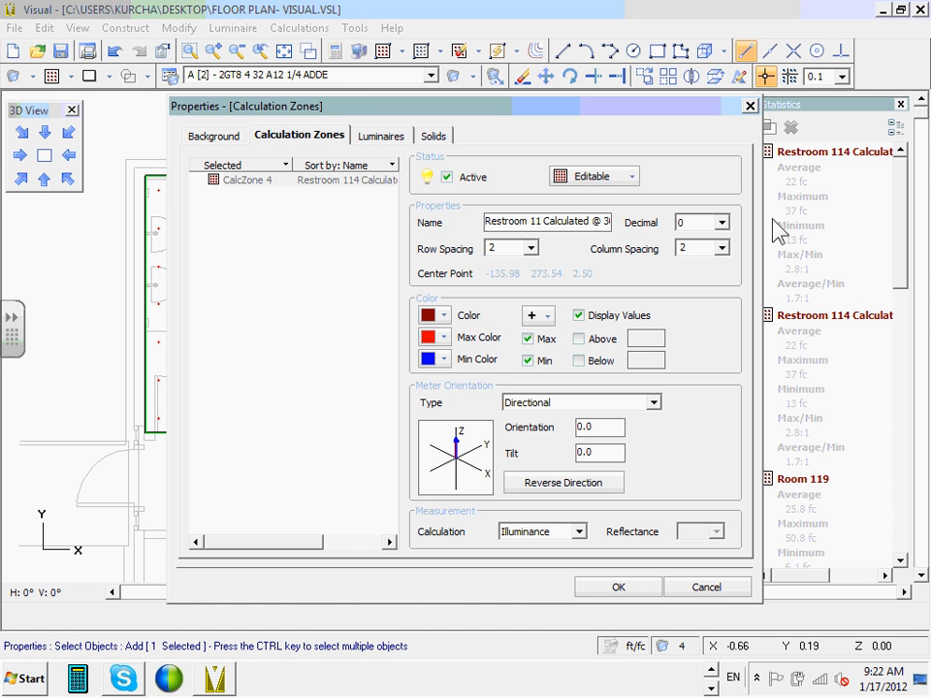
{"action": "type", "text": "3"}
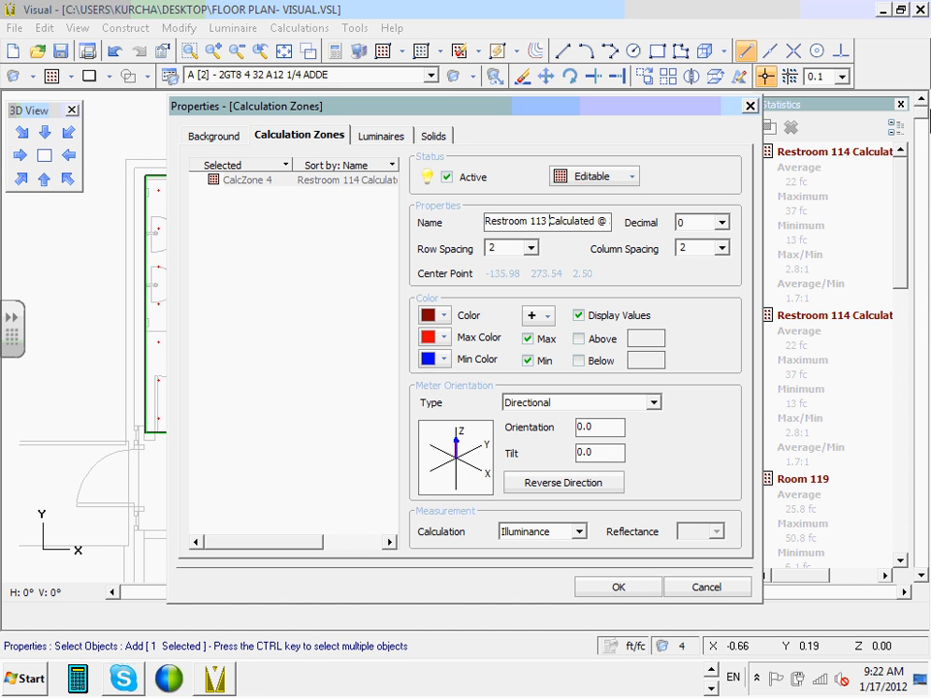
{"action": "key", "text": "Right"}
{"action": "key", "text": "Right"}
{"action": "key", "text": "Right"}
{"action": "key", "text": "Right"}
{"action": "key", "text": "Right"}
{"action": "key", "text": "Right"}
{"action": "key", "text": "Right"}
{"action": "key", "text": "Right"}
{"action": "key", "text": "Right"}
{"action": "key", "text": "Right"}
{"action": "key", "text": "Right"}
{"action": "key", "text": "Right"}
{"action": "key", "text": "Right"}
{"action": "key", "text": "Right"}
{"action": "key", "text": "Right"}
{"action": "key", "text": "Right"}
{"action": "key", "text": "Right"}
{"action": "key", "text": "Right"}
{"action": "key", "text": "Right"}
{"action": "key", "text": "Right"}
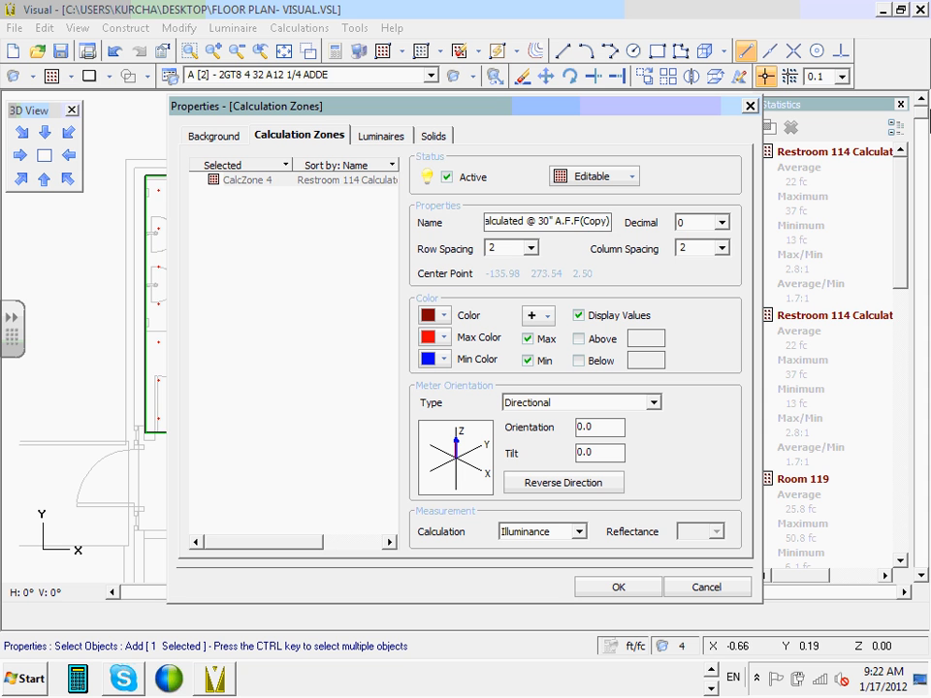
{"action": "key", "text": "Left"}
{"action": "key", "text": "Left"}
{"action": "key", "text": "Left"}
{"action": "key", "text": "Left"}
{"action": "key", "text": "Left"}
{"action": "key", "text": "Left"}
{"action": "key", "text": "Left"}
{"action": "key", "text": "Left"}
{"action": "key", "text": "Left"}
{"action": "key", "text": "Left"}
{"action": "key", "text": "Left"}
{"action": "key", "text": "Left"}
{"action": "key", "text": "Left"}
{"action": "key", "text": "Left"}
{"action": "key", "text": "Left"}
{"action": "key", "text": "Left"}
{"action": "key", "text": "Left"}
{"action": "key", "text": "Left"}
{"action": "key", "text": "Left"}
{"action": "key", "text": "Left"}
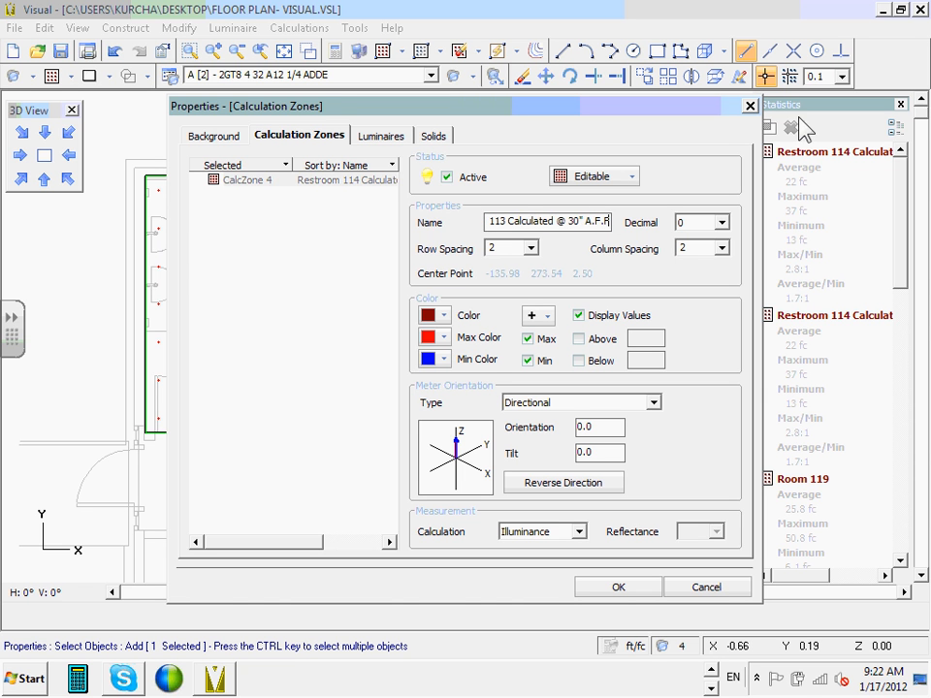
Set the copied zone's point marker to the diamond symbol and apply the properties.
{"action": "left_click", "coordinate": [539, 316]}
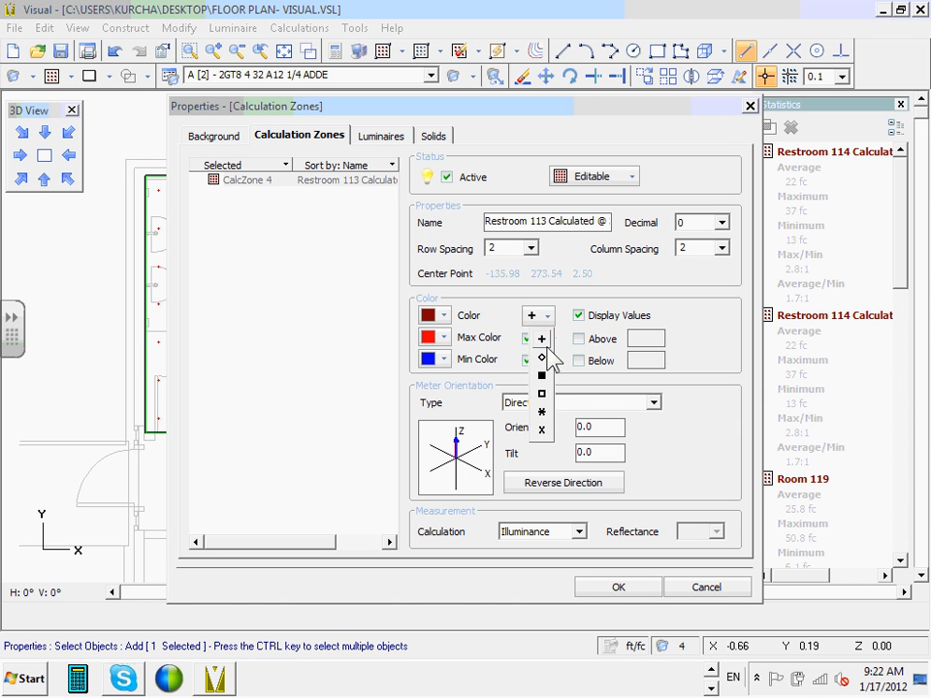
{"action": "left_click", "coordinate": [543, 356]}
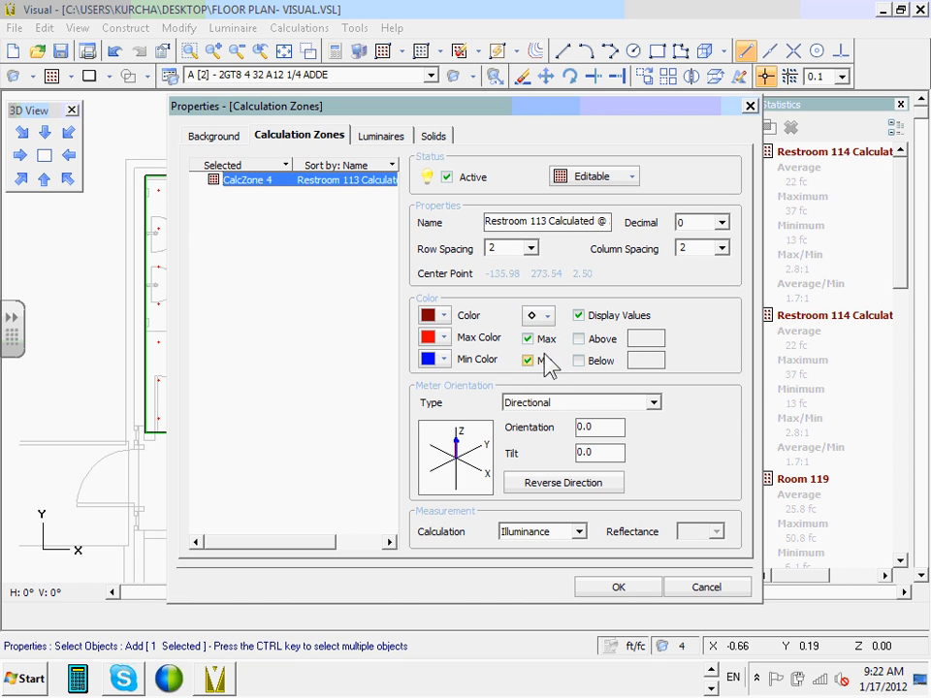
{"action": "left_click", "coordinate": [644, 590]}
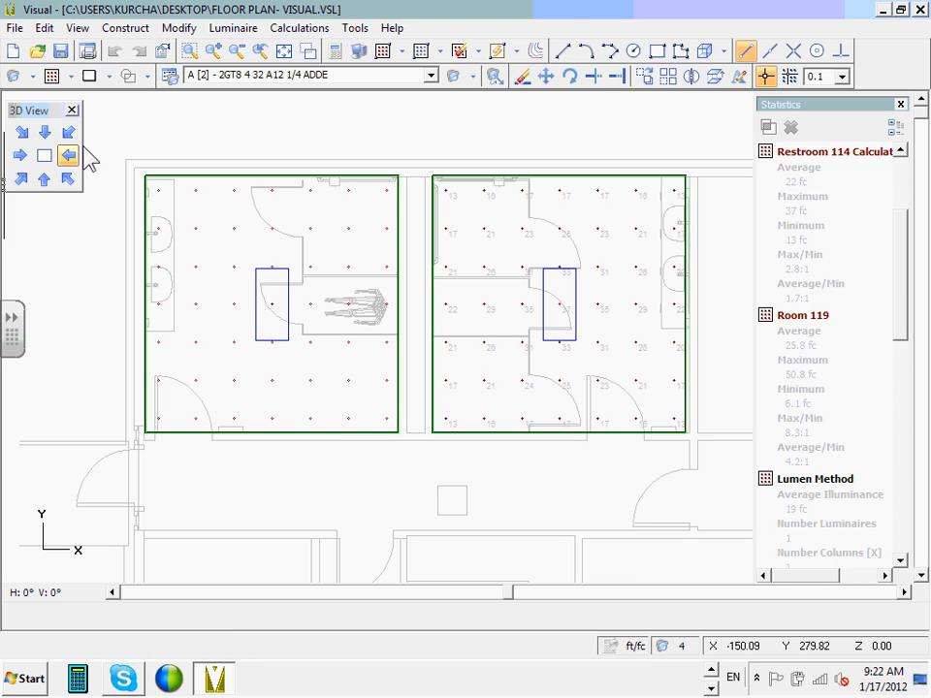
Shorten the name of the Restroom 114 calculation zone to Restroom 114 in the statistics.
{"action": "right_click", "coordinate": [885, 155]}
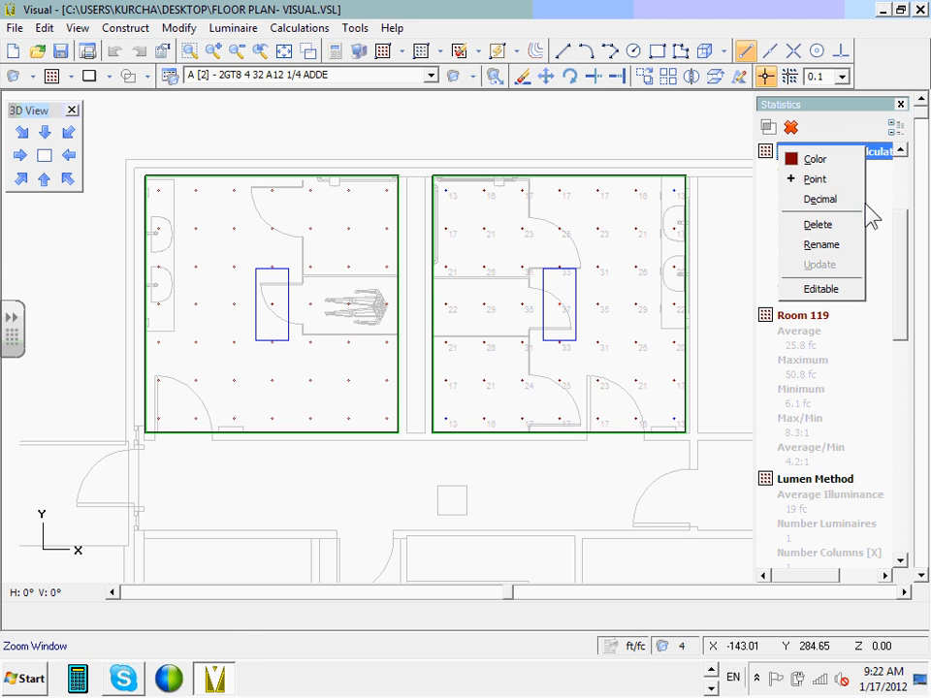
{"action": "left_click", "coordinate": [838, 245]}
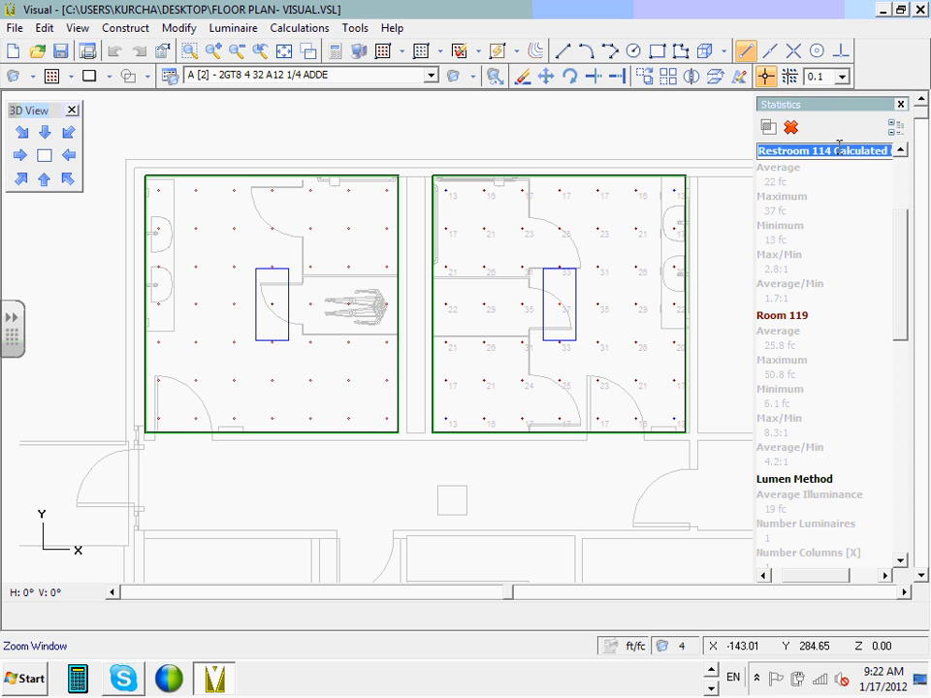
{"action": "double_click", "coordinate": [879, 153]}
{"action": "left_click_drag", "start_coordinate": [879, 153], "coordinate": [928, 147]}
{"action": "key", "text": "BackSpace"}
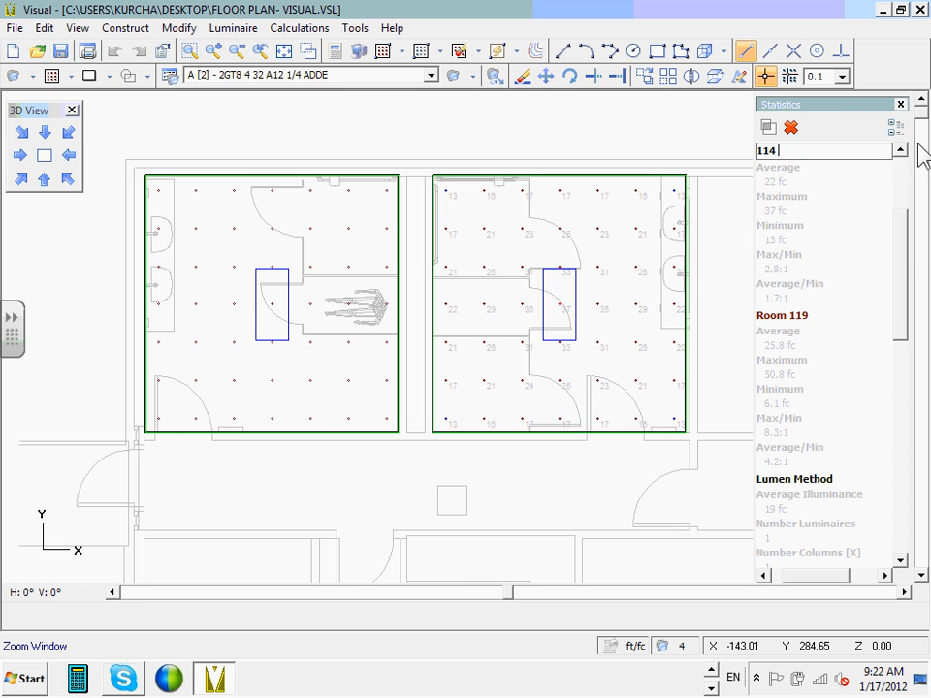
{"action": "key", "text": "Return"}
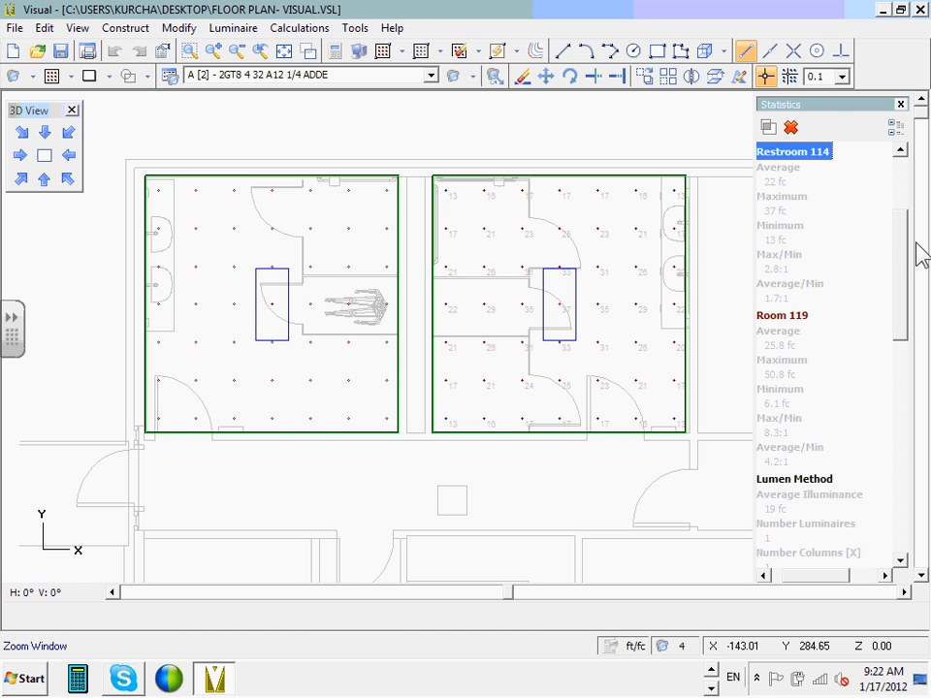
Shorten the name of the copied restroom's calculation zone to Restroom 113 in the statistics.
{"action": "left_click_drag", "start_coordinate": [904, 259], "coordinate": [901, 160]}
{"action": "left_click", "coordinate": [884, 160]}
{"action": "right_click", "coordinate": [884, 160]}
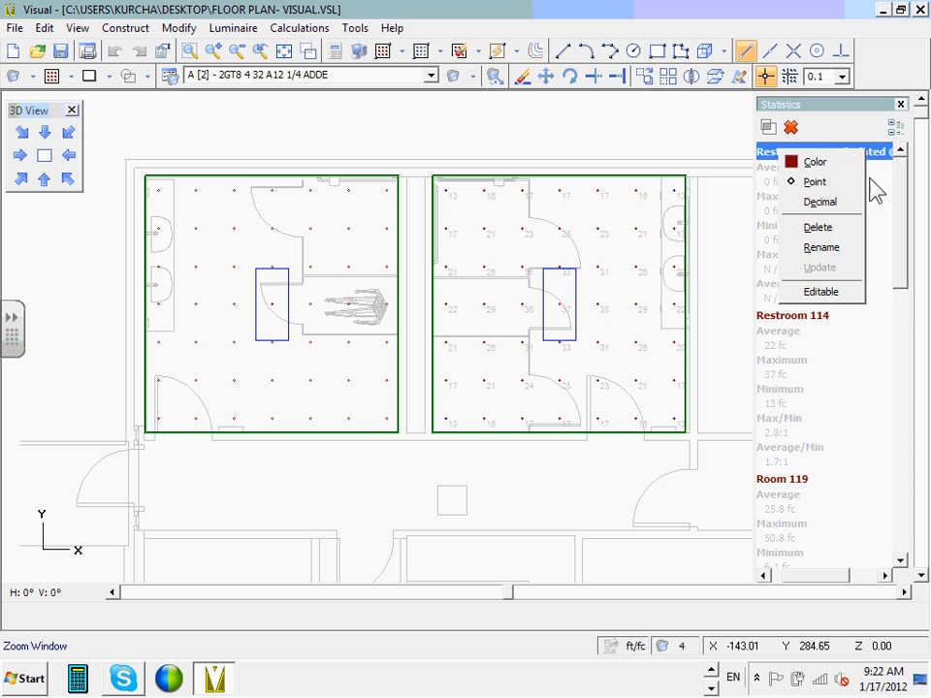
{"action": "left_click", "coordinate": [837, 248]}
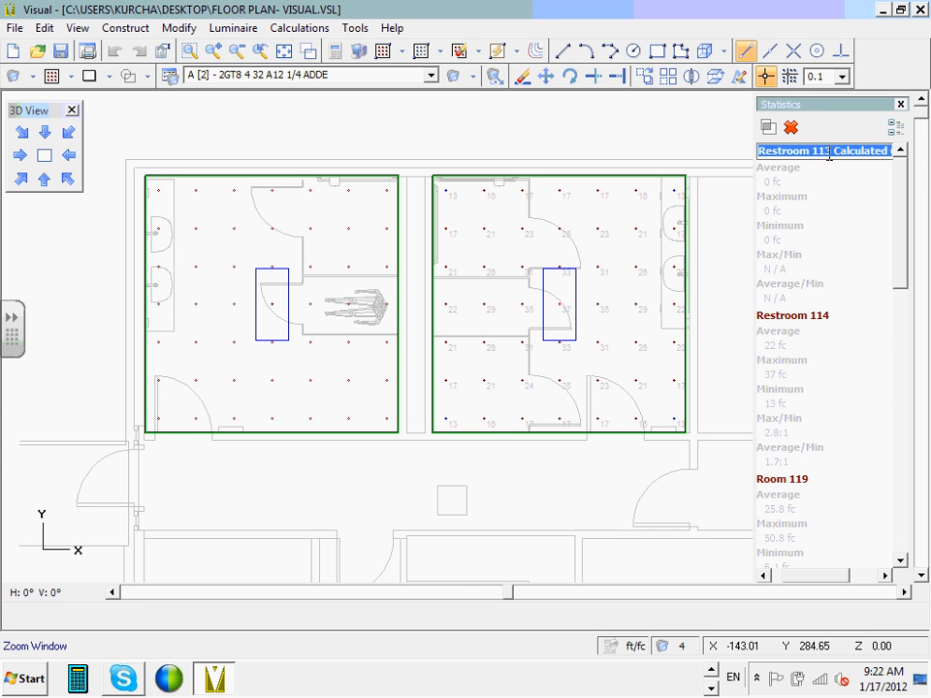
{"action": "left_click_drag", "start_coordinate": [835, 157], "coordinate": [926, 157]}
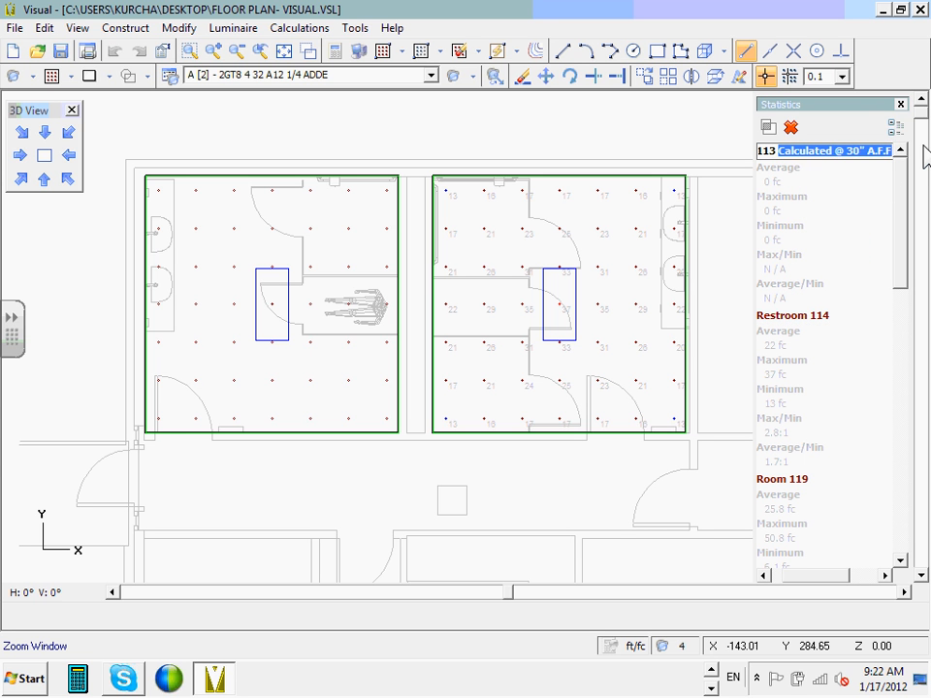
{"action": "key", "text": "Delete"}
{"action": "key", "text": "Return"}
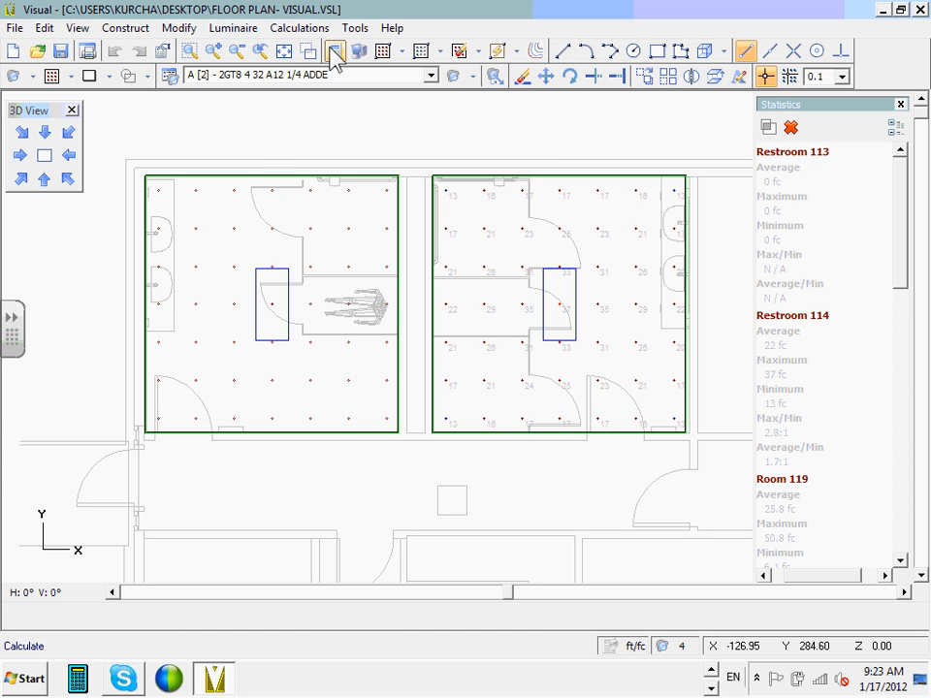
Calculate the illuminance for both restrooms and check which luminaire types are available.
{"action": "left_click", "coordinate": [333, 53]}
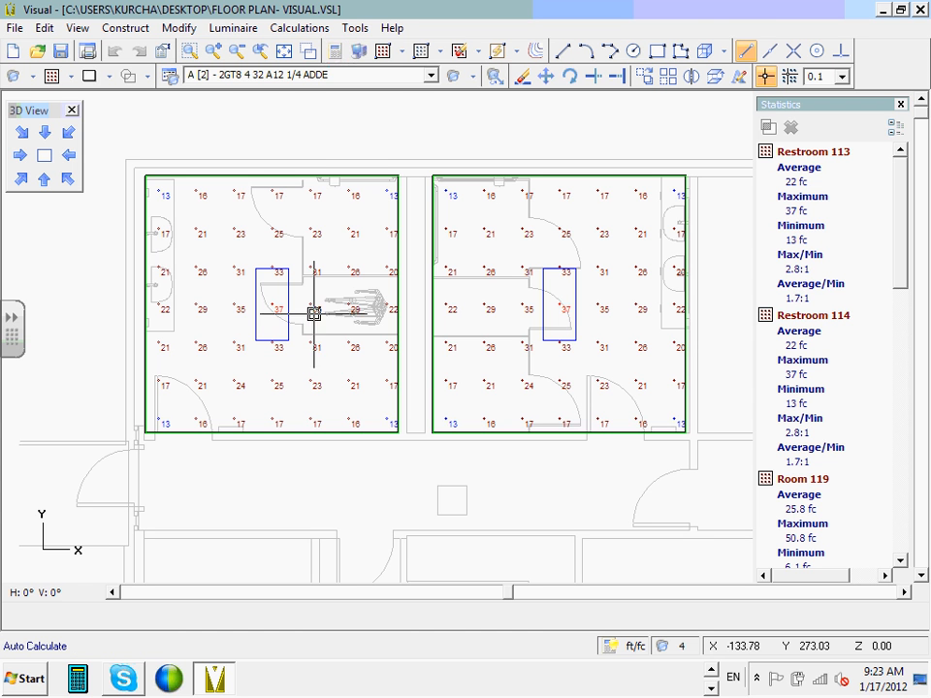
{"action": "left_click", "coordinate": [431, 76]}
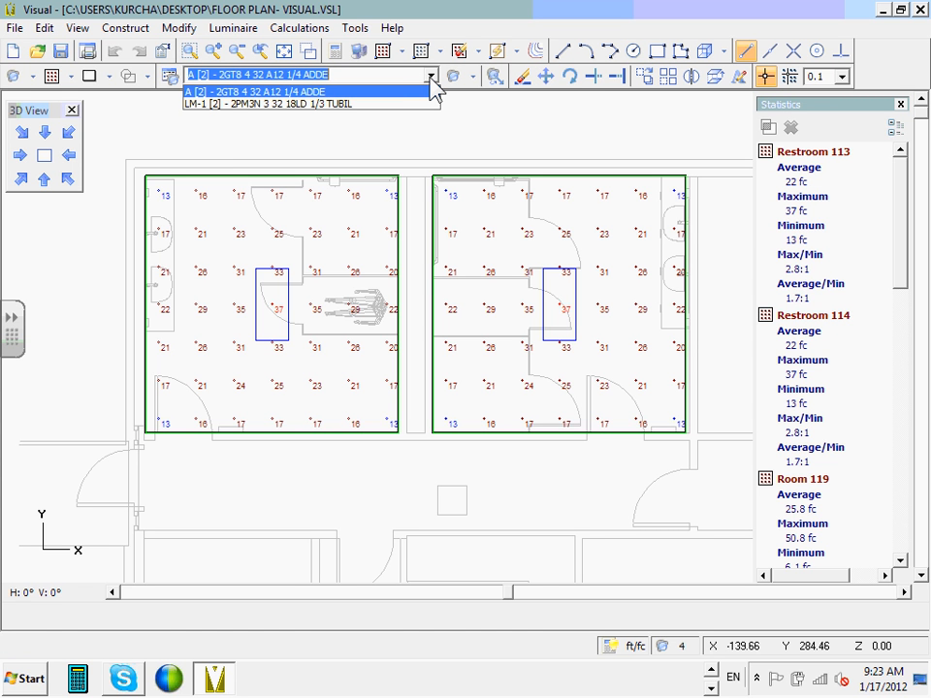
{"action": "left_click", "coordinate": [431, 81]}
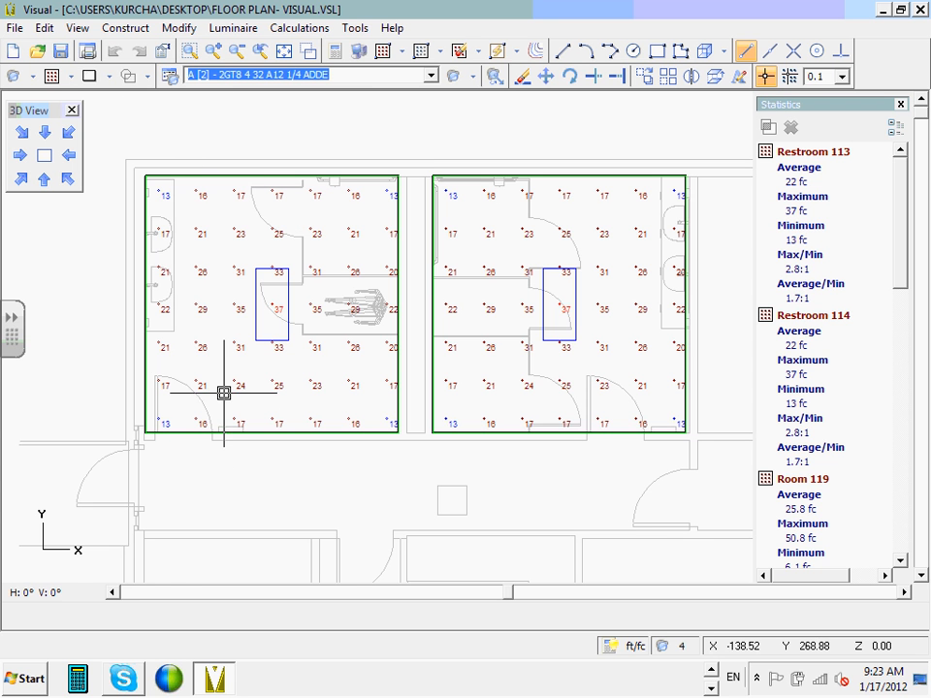
Change the label of the LM-1 luminaire to B in the luminaire schedule and apply it.
{"action": "scroll", "coordinate": [222, 386], "scroll_direction": "down", "scroll_amount": 4}
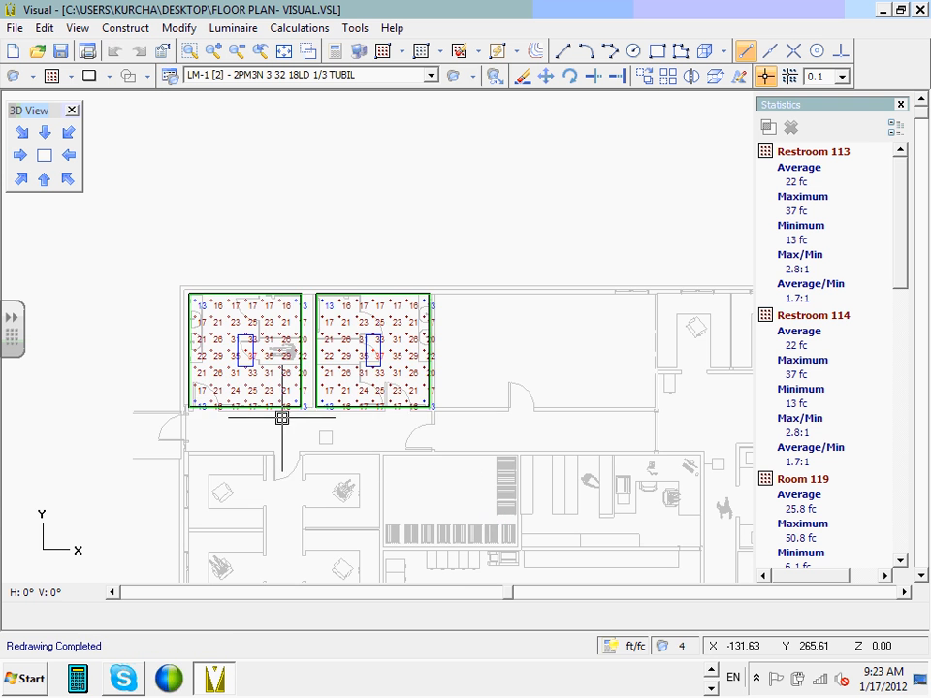
{"action": "scroll", "coordinate": [276, 387], "scroll_direction": "up", "scroll_amount": 4}
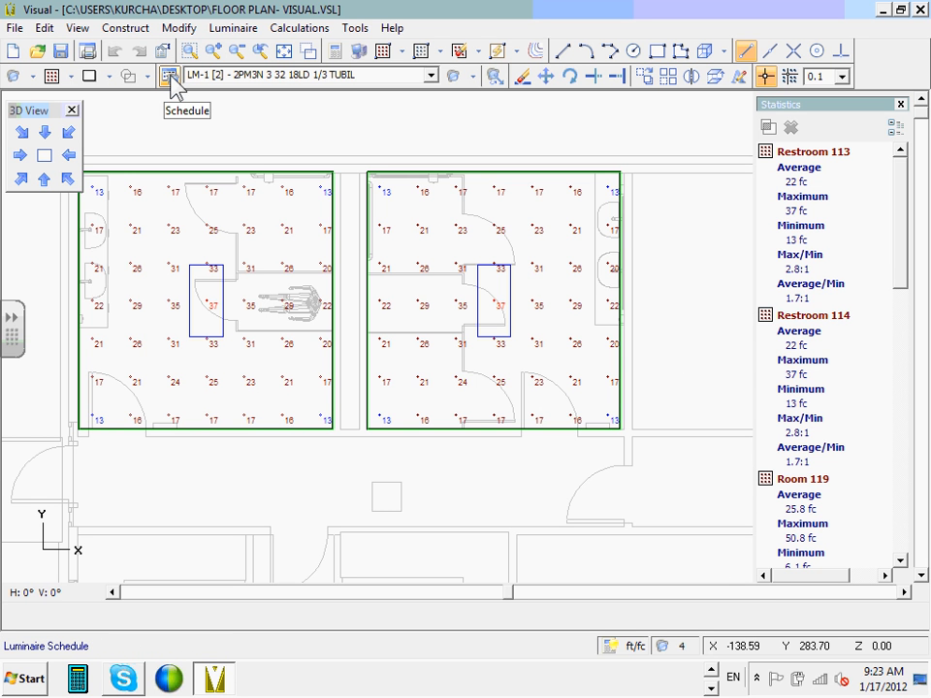
{"action": "left_click", "coordinate": [169, 77]}
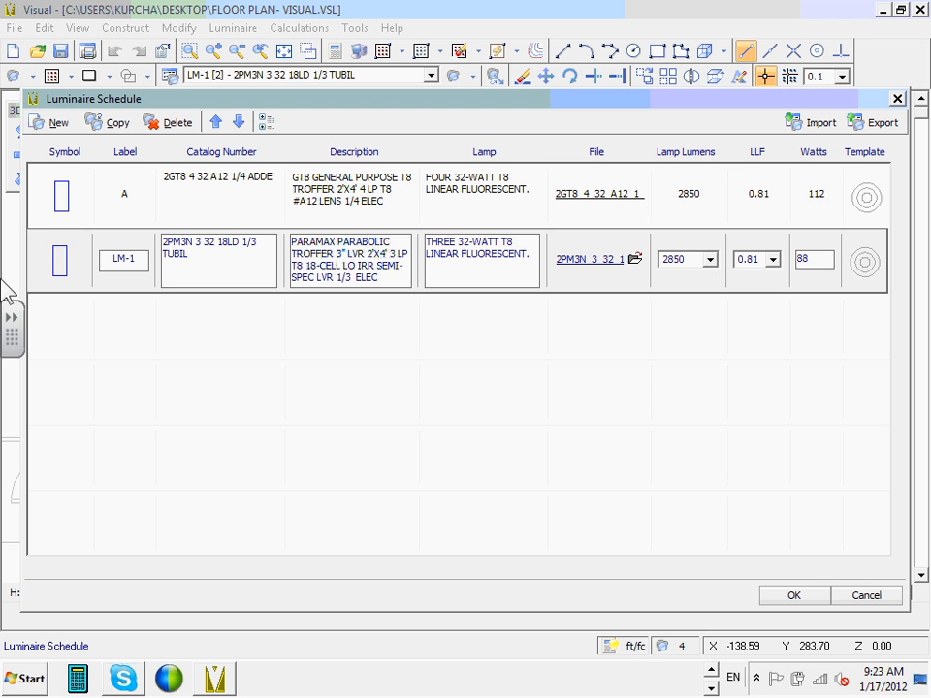
{"action": "double_click", "coordinate": [124, 258]}
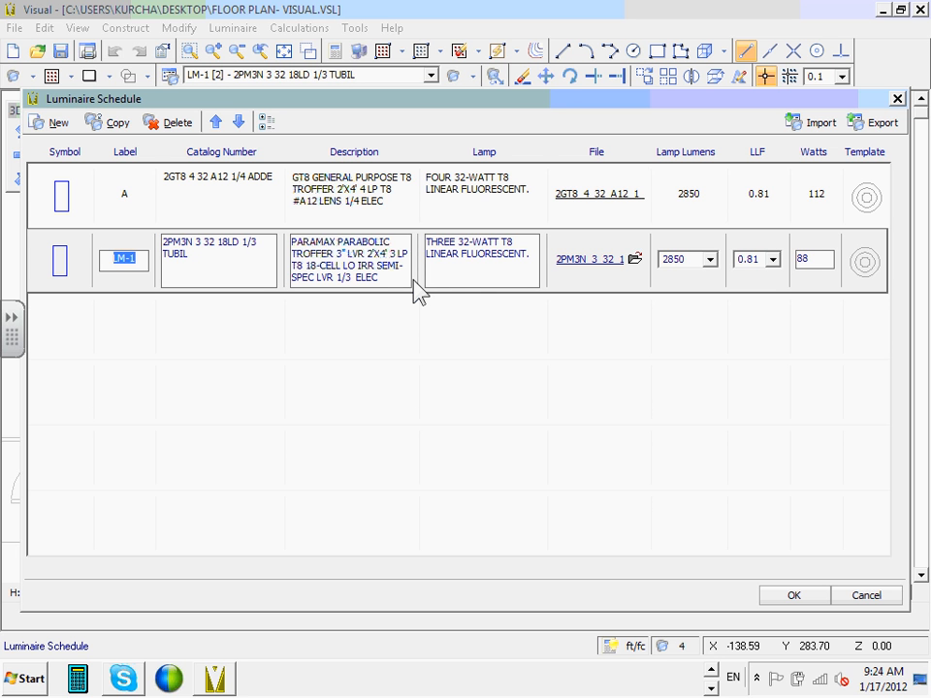
{"action": "type", "text": "B"}
{"action": "left_click", "coordinate": [779, 598]}
{"action": "scroll", "coordinate": [150, 336], "scroll_direction": "down", "scroll_amount": 6}
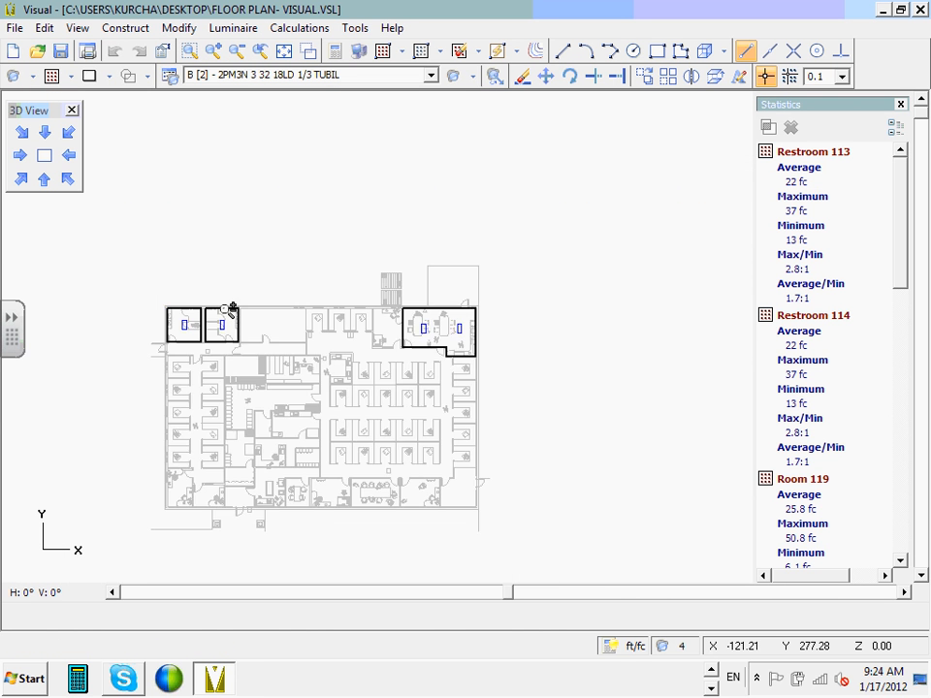
Begin a rectangular room structure for the large conference room along the lower wall, with the description Room 123.
{"action": "scroll", "coordinate": [248, 436], "scroll_direction": "up", "scroll_amount": 5}
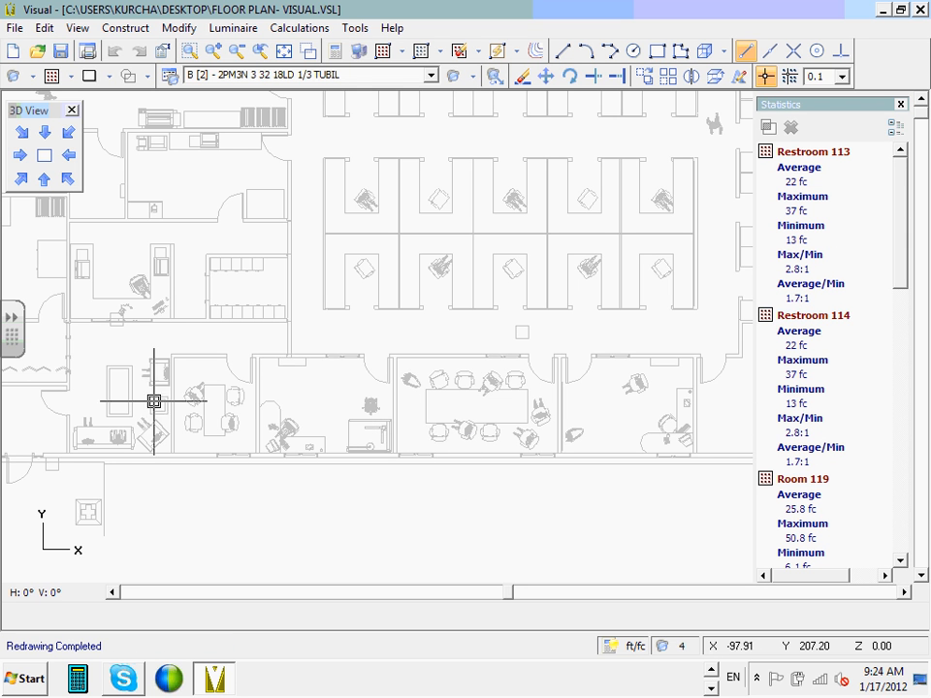
{"action": "scroll", "coordinate": [249, 394], "scroll_direction": "down", "scroll_amount": 3}
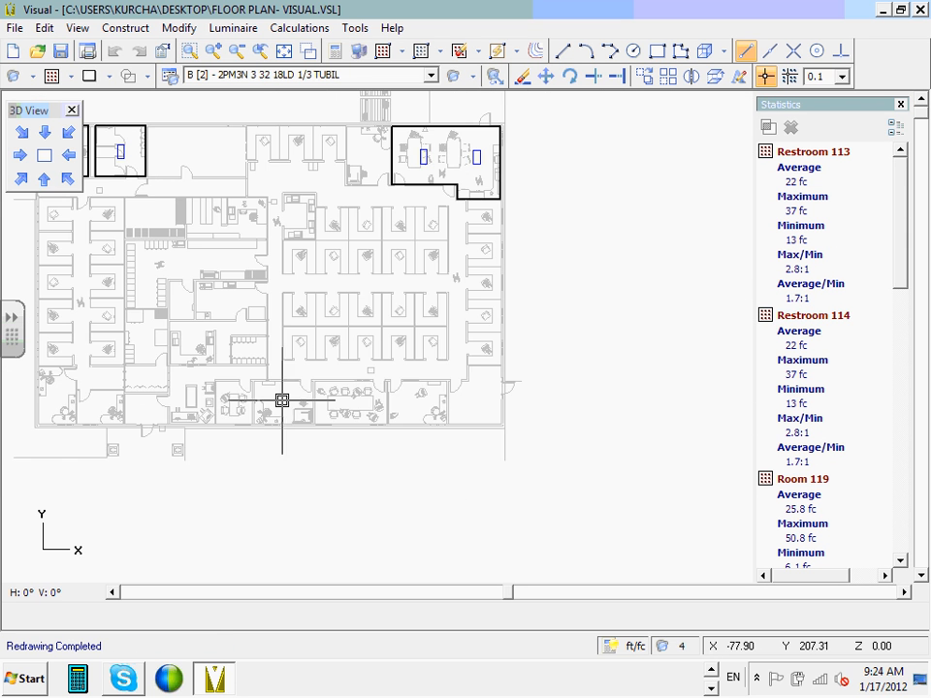
{"action": "left_click_drag", "start_coordinate": [280, 399], "coordinate": [329, 444]}
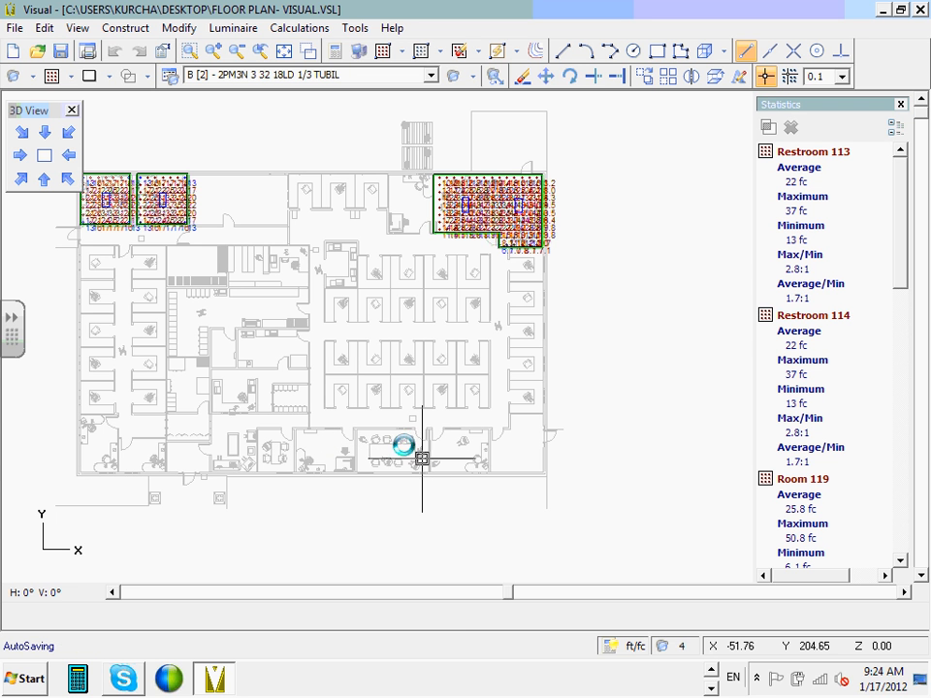
{"action": "scroll", "coordinate": [397, 443], "scroll_direction": "up", "scroll_amount": 2}
{"action": "scroll", "coordinate": [385, 441], "scroll_direction": "up", "scroll_amount": 2}
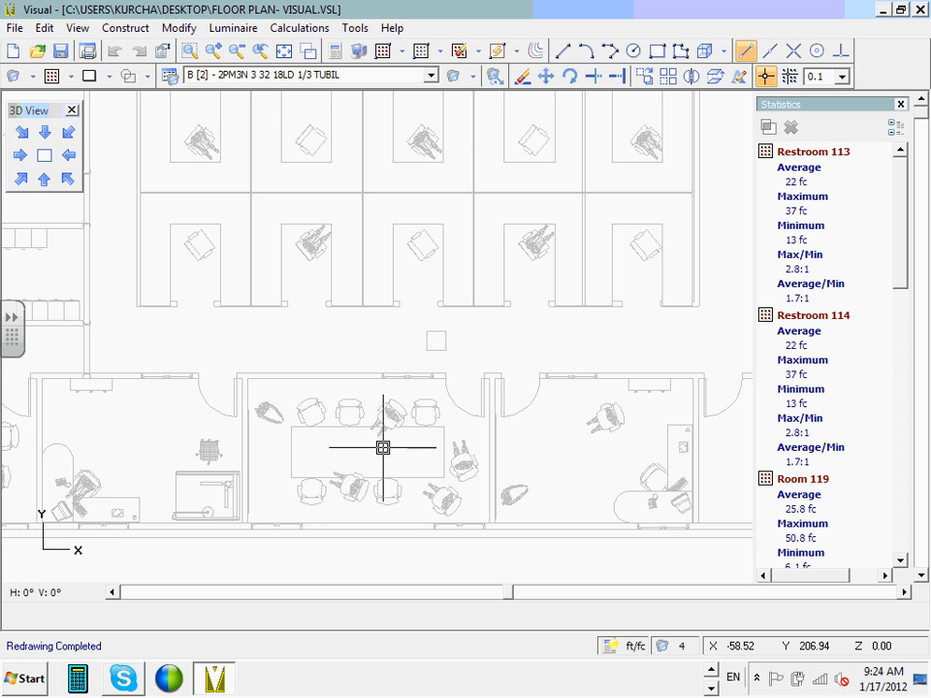
{"action": "scroll", "coordinate": [366, 496], "scroll_direction": "up", "scroll_amount": 1}
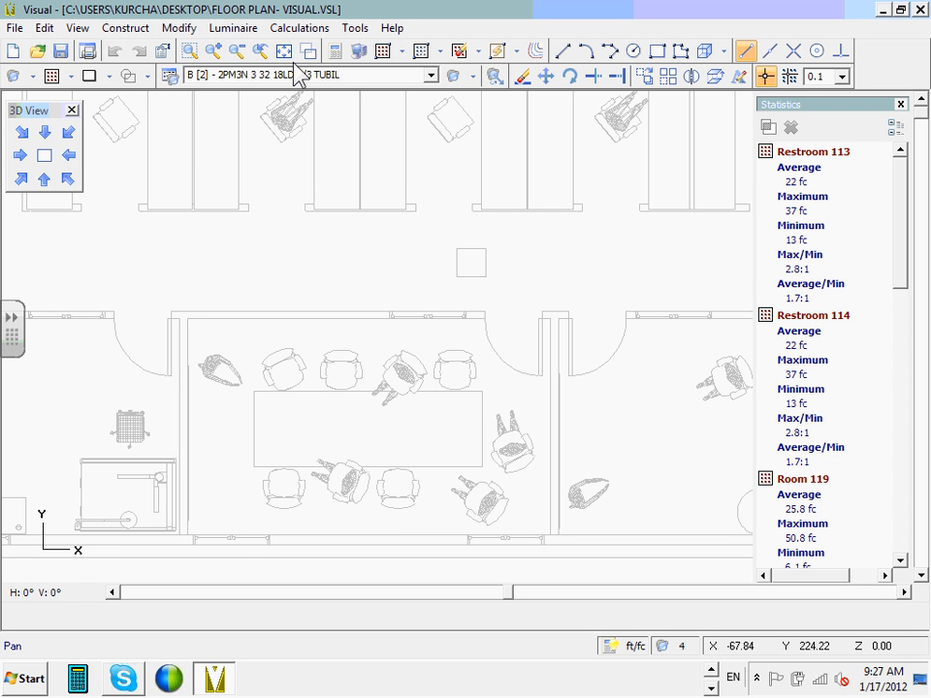
{"action": "left_click", "coordinate": [284, 50]}
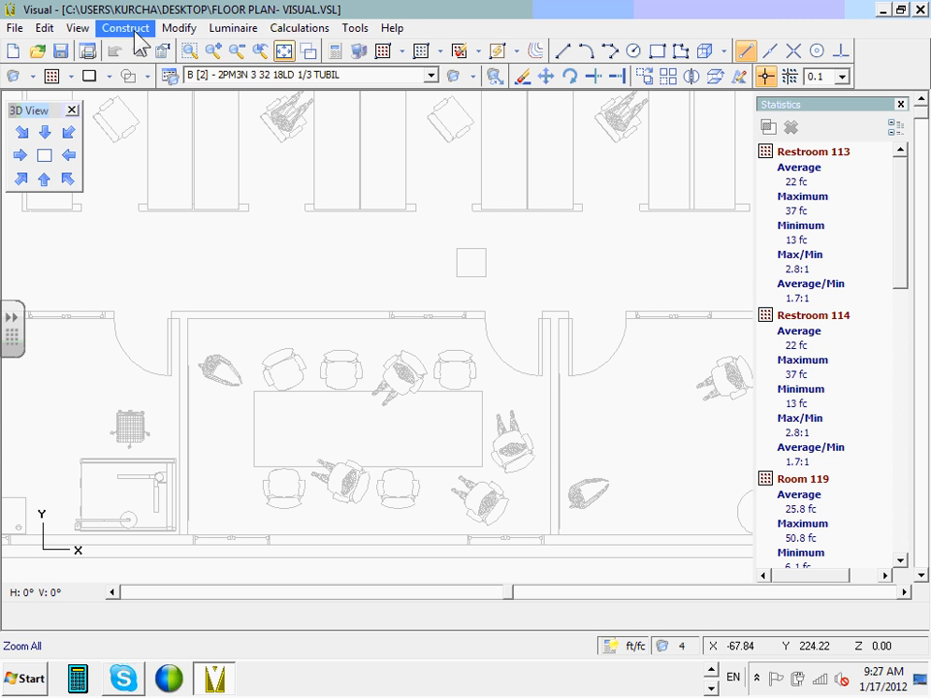
{"action": "left_click", "coordinate": [135, 34]}
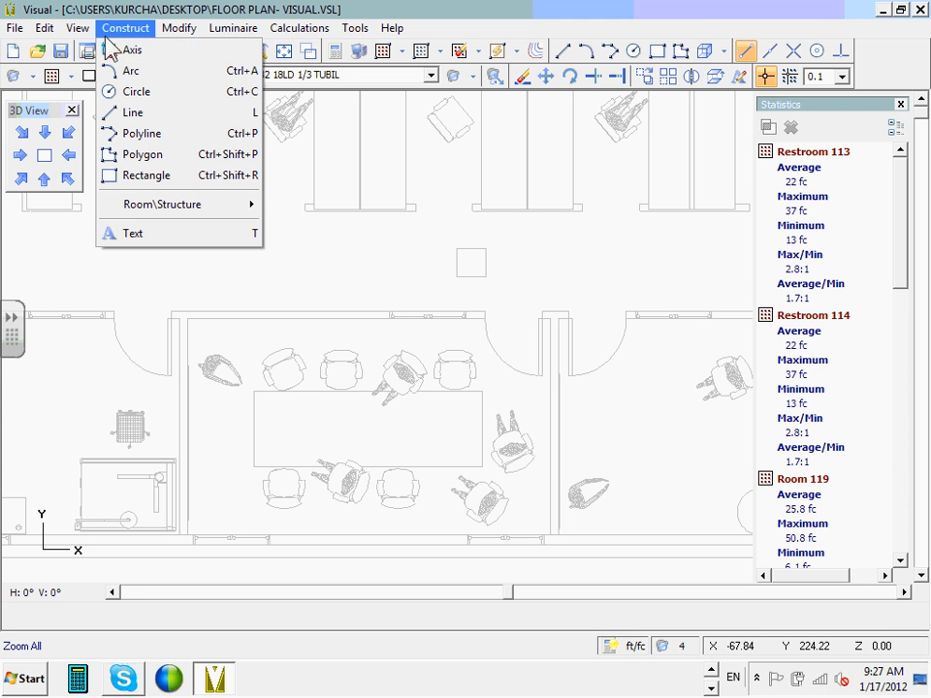
{"action": "mouse_move", "coordinate": [199, 209]}
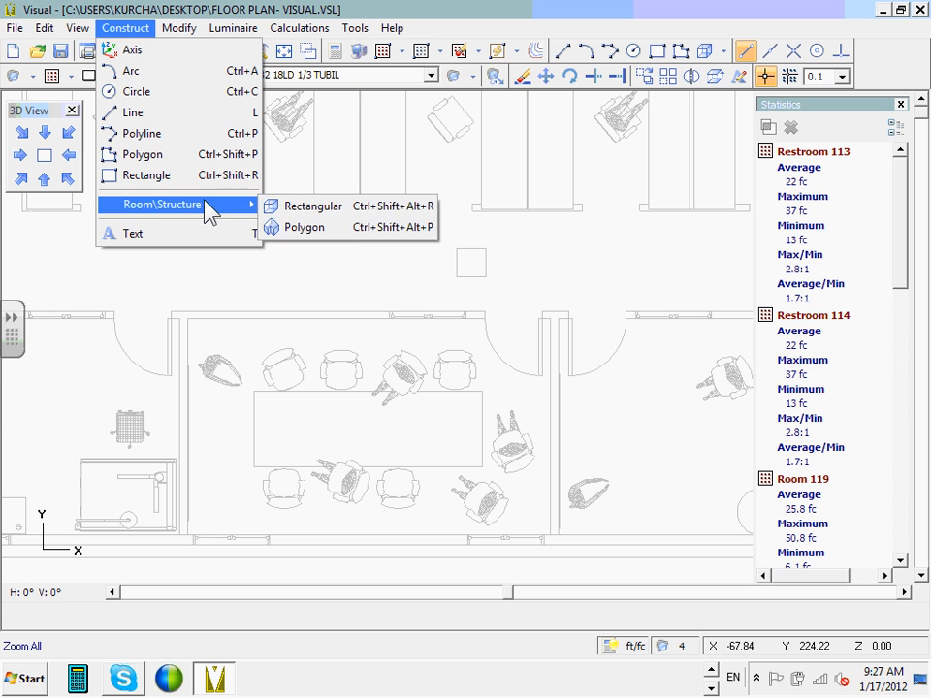
{"action": "left_click", "coordinate": [352, 211]}
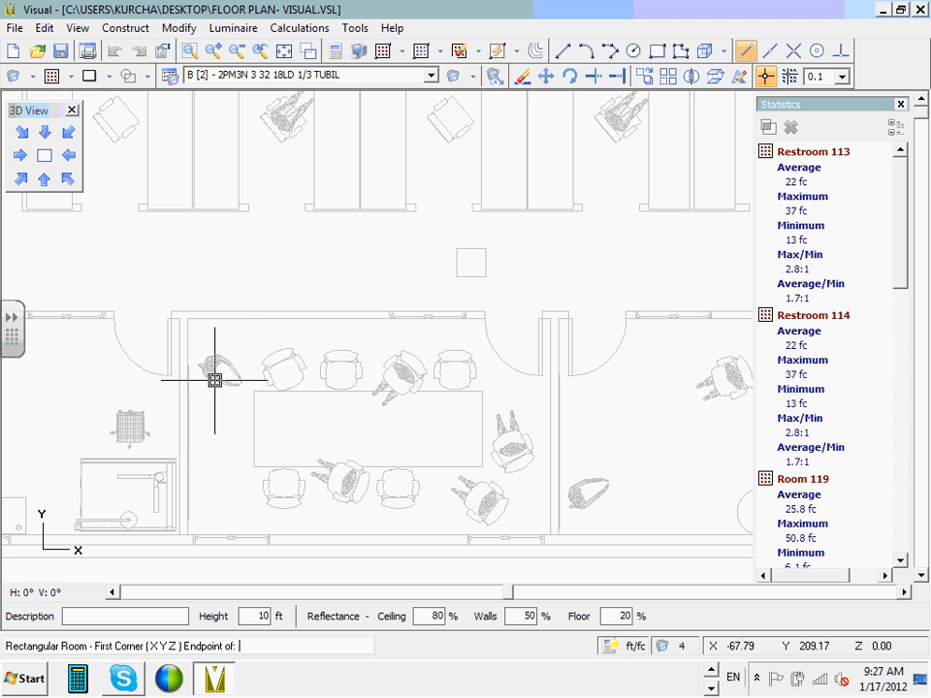
{"action": "left_click", "coordinate": [189, 616]}
{"action": "type", "text": "Room"}
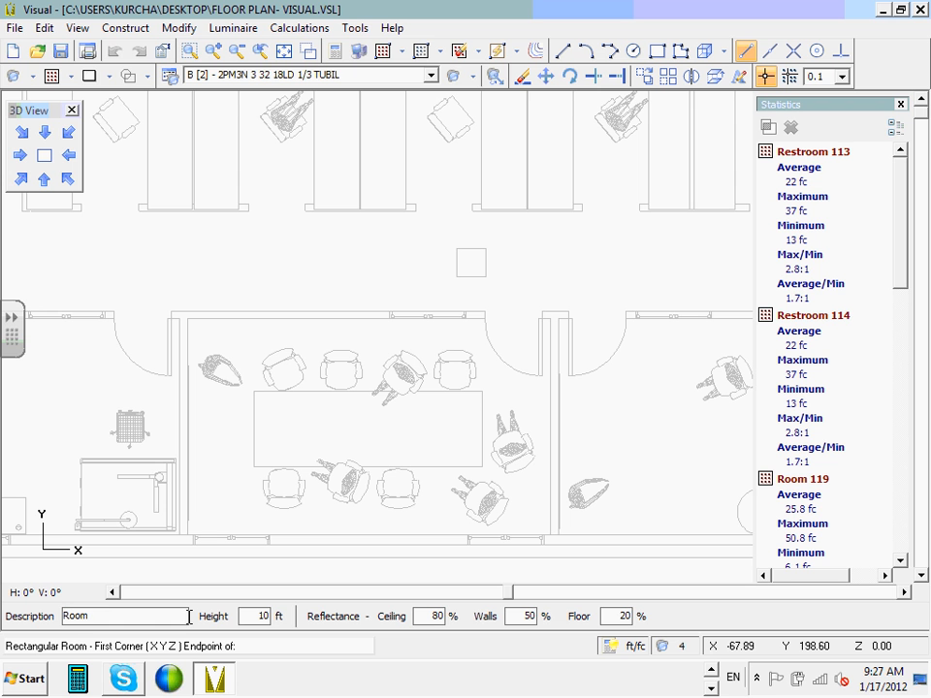
{"action": "type", "text": " 123"}
{"action": "left_click", "coordinate": [253, 643]}
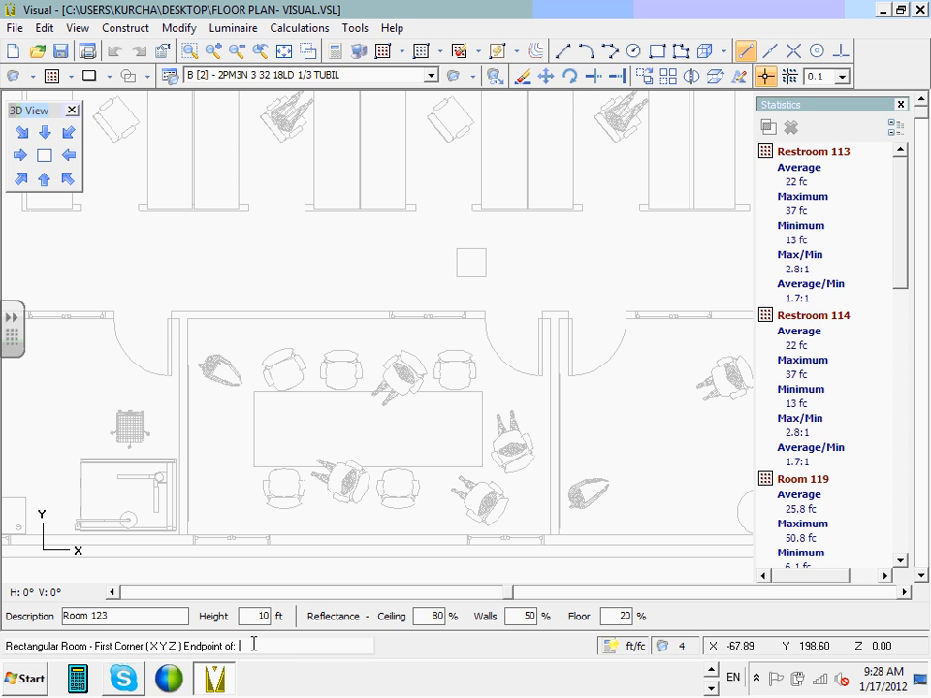
Draw the Room 123 rectangle between the conference room's opposite inner wall corners, about 19.1 by 11.4 ft.
{"action": "left_click", "coordinate": [188, 318]}
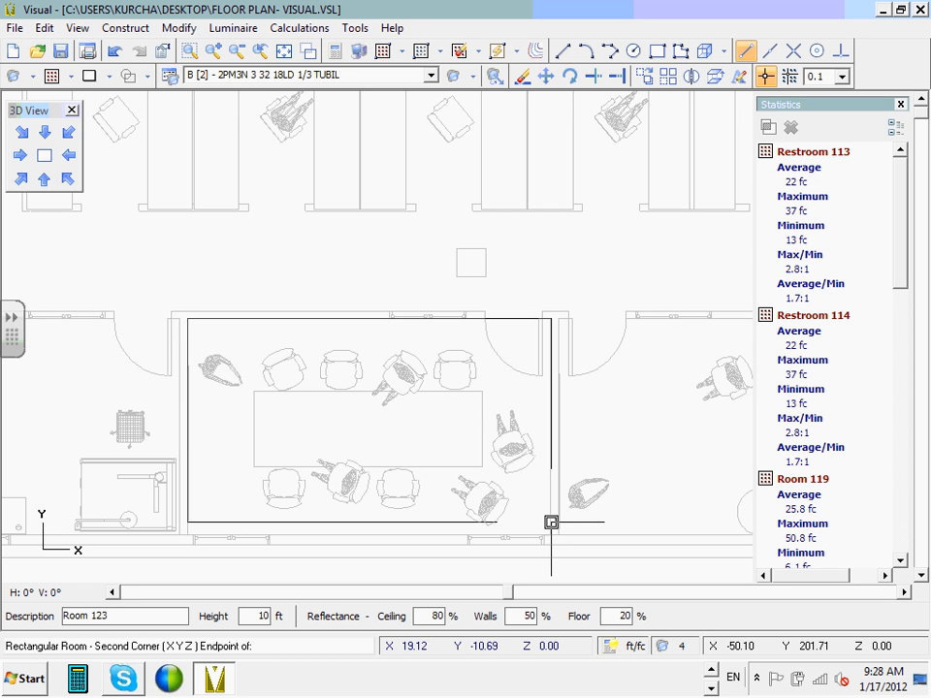
{"action": "scroll", "coordinate": [550, 524], "scroll_direction": "up", "scroll_amount": 4}
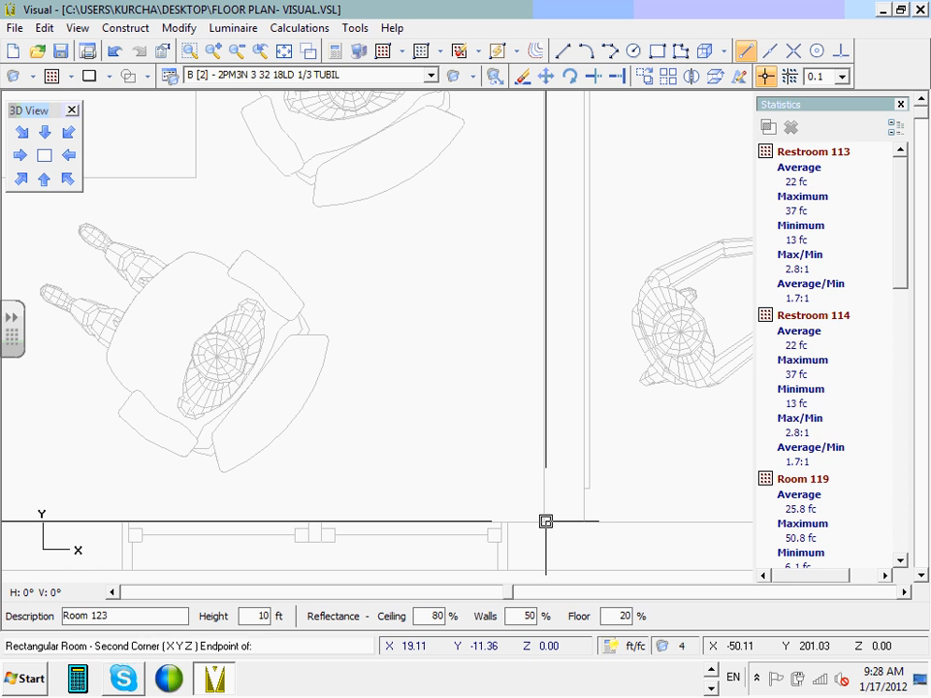
{"action": "left_click", "coordinate": [546, 522]}
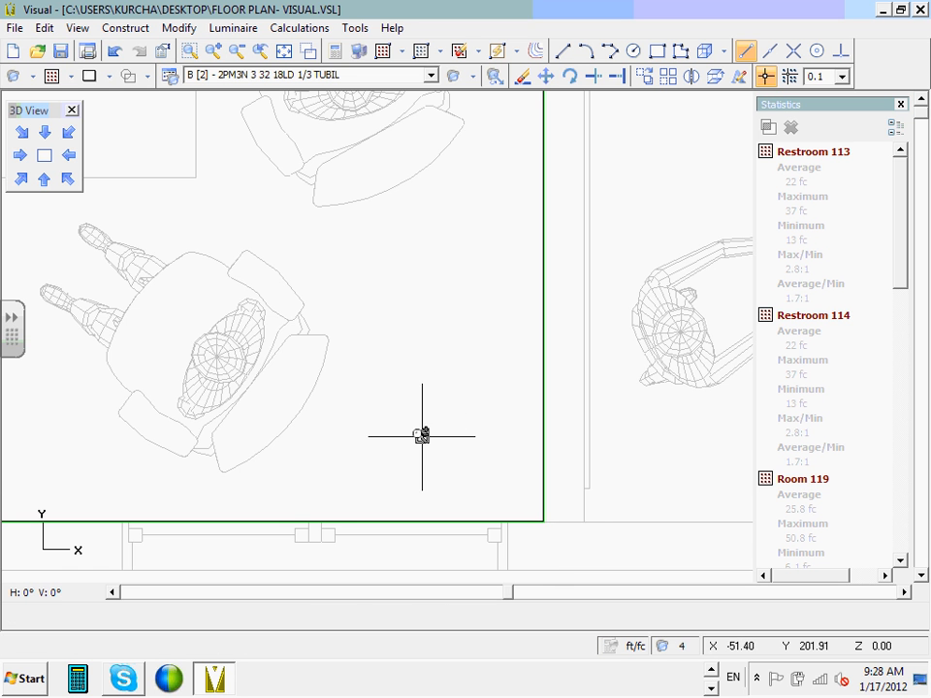
{"action": "scroll", "coordinate": [422, 434], "scroll_direction": "down", "scroll_amount": 4}
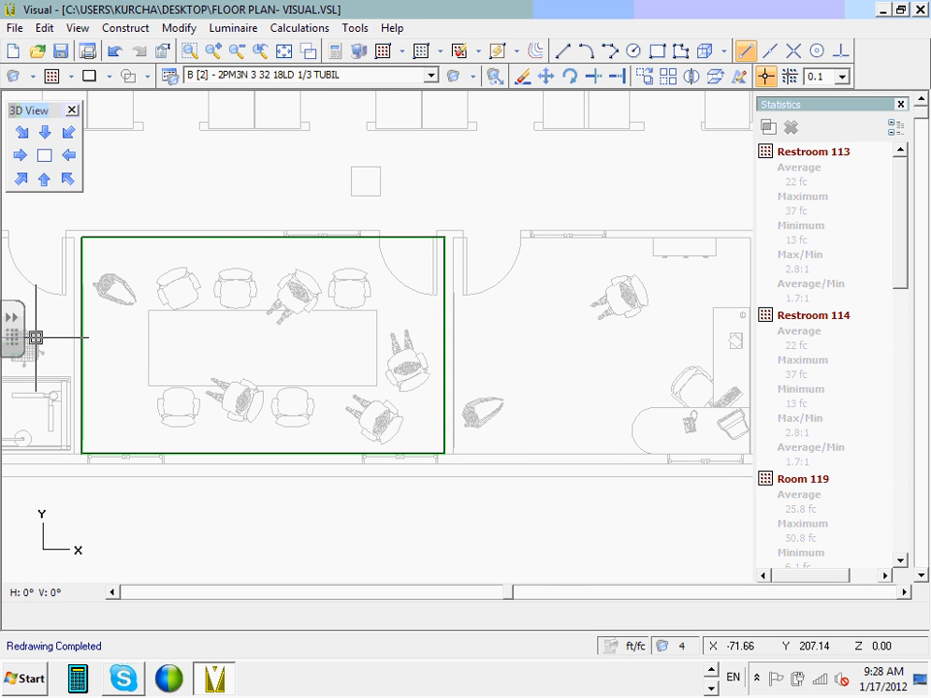
{"action": "scroll", "coordinate": [34, 334], "scroll_direction": "up", "scroll_amount": 2}
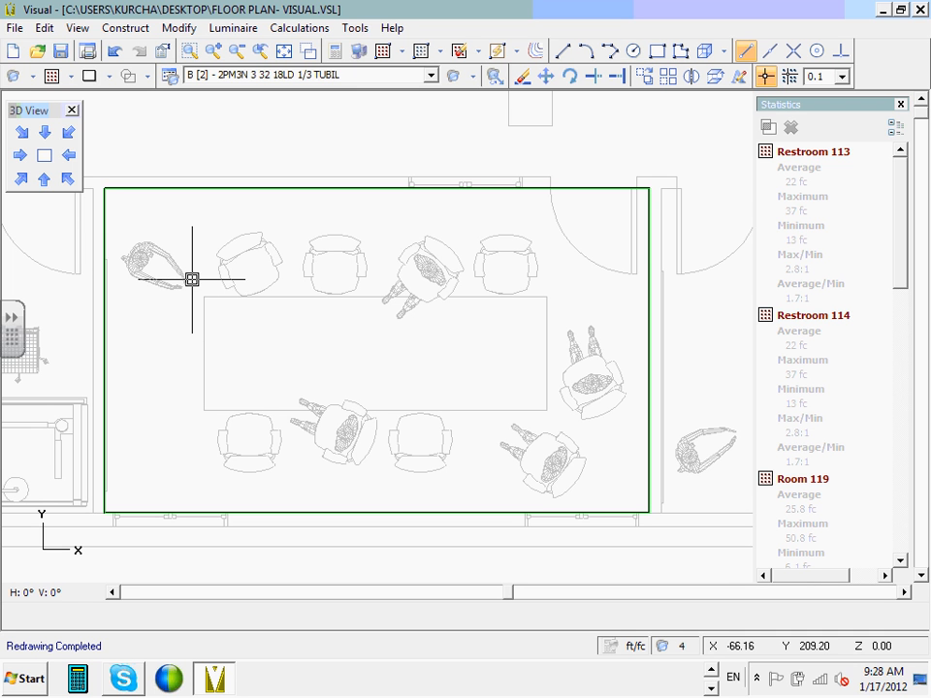
{"action": "left_click", "coordinate": [112, 28]}
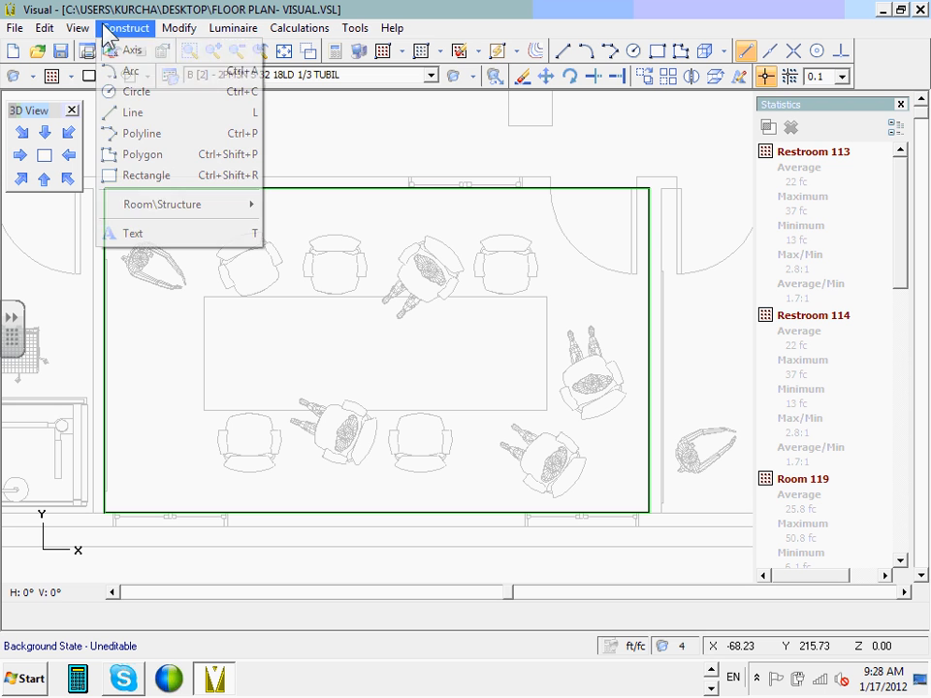
{"action": "mouse_move", "coordinate": [233, 204]}
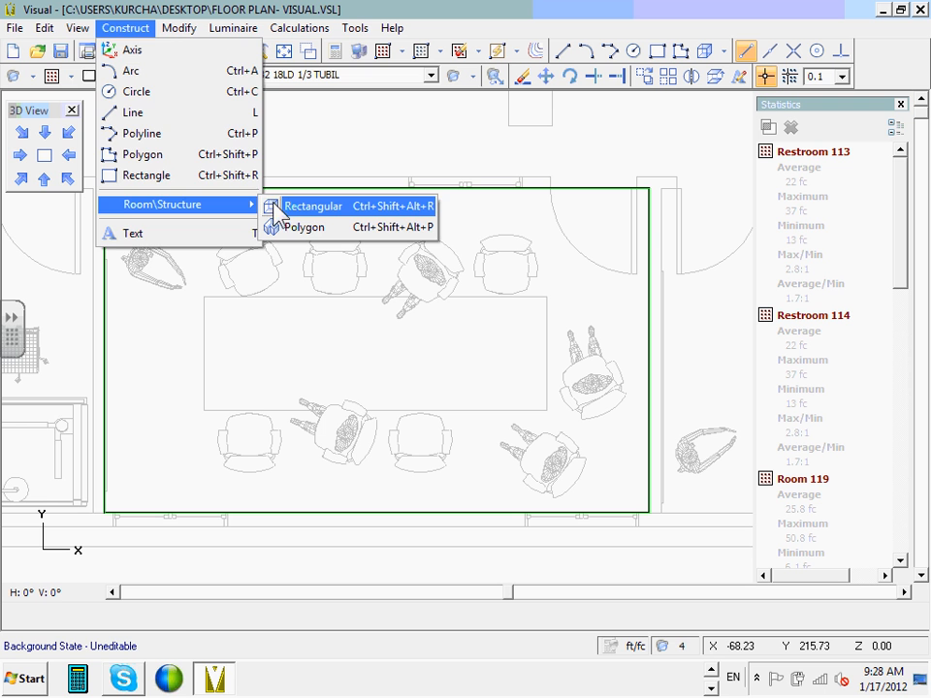
{"action": "left_click", "coordinate": [278, 213]}
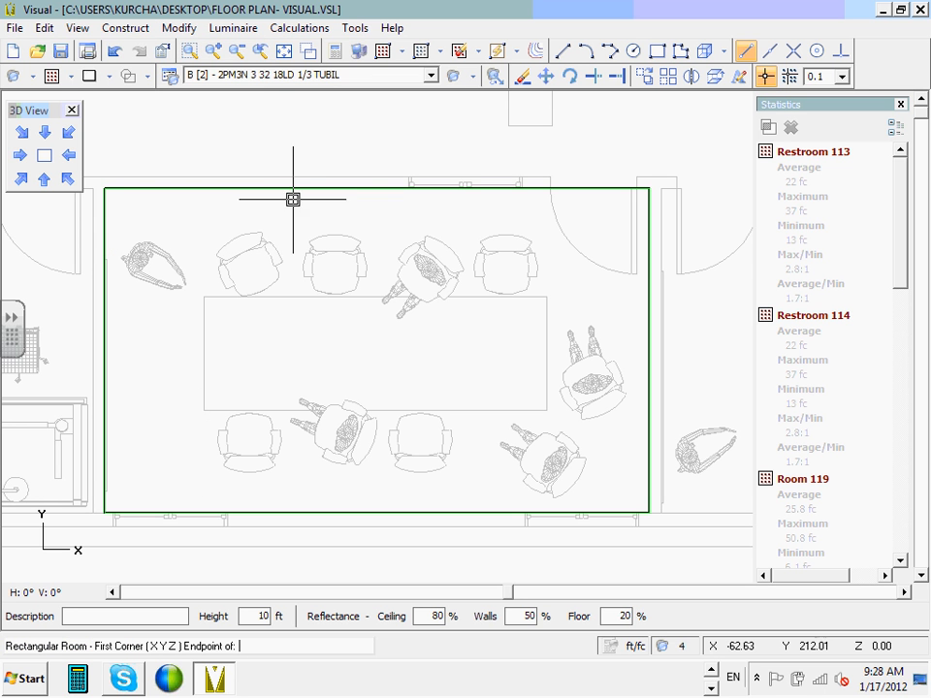
{"action": "left_click", "coordinate": [108, 26]}
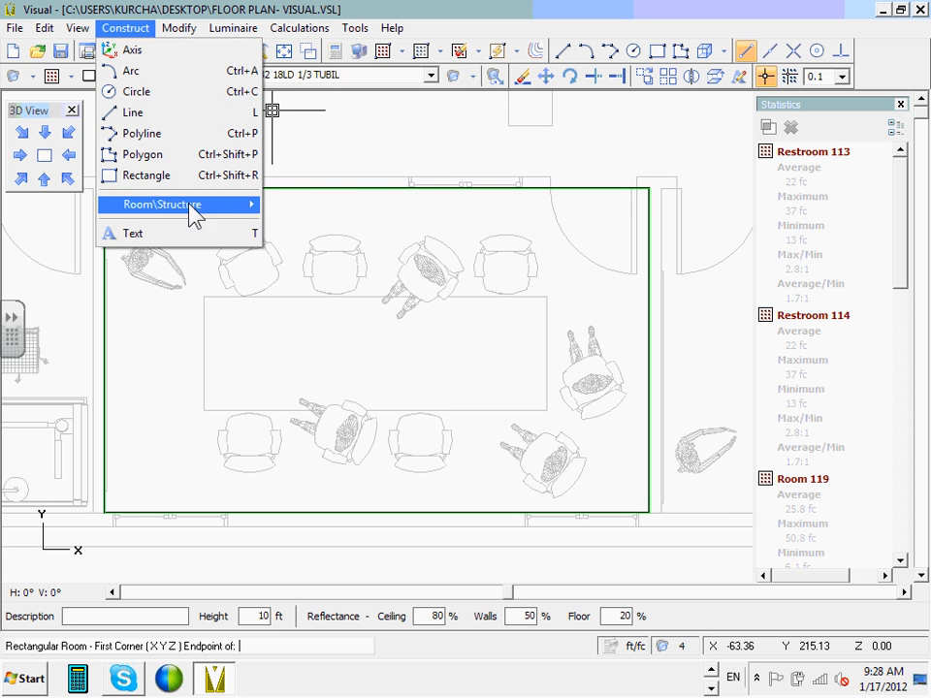
{"action": "mouse_move", "coordinate": [256, 208]}
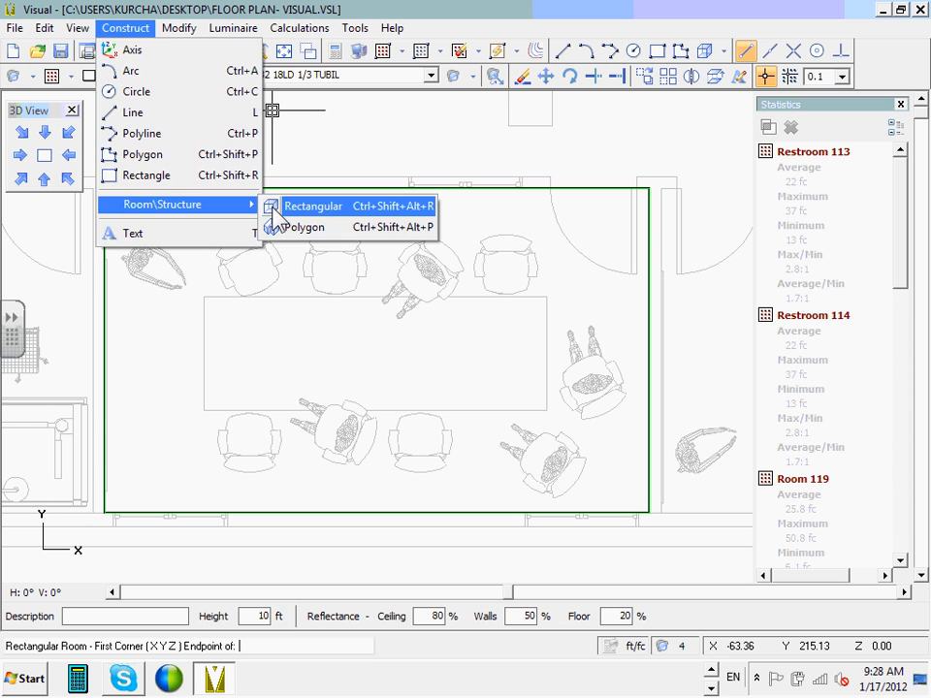
{"action": "left_click", "coordinate": [279, 209]}
{"action": "left_click", "coordinate": [182, 614]}
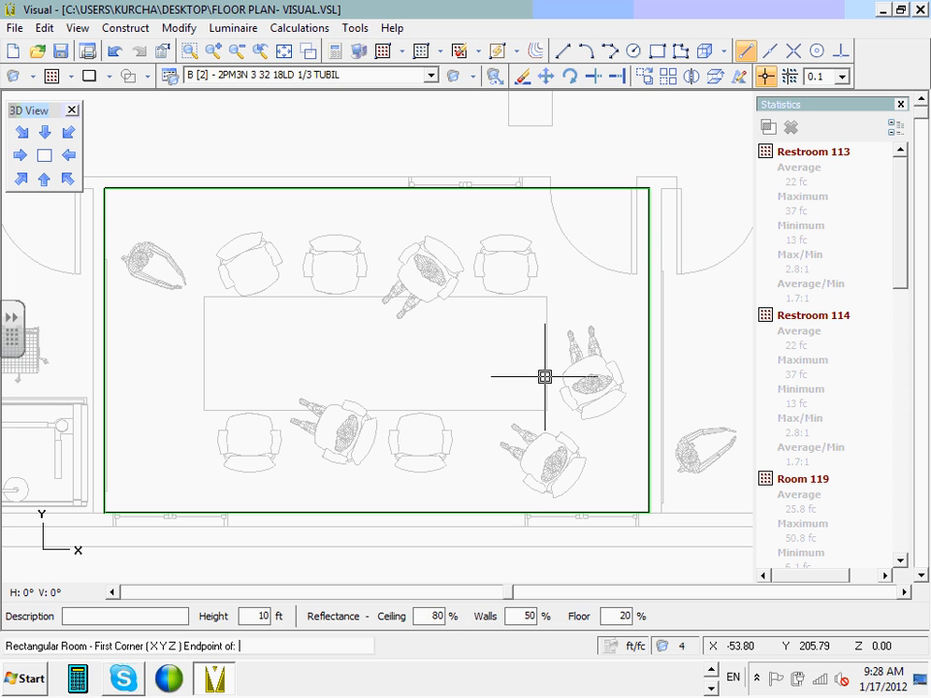
{"action": "key", "text": "Escape"}
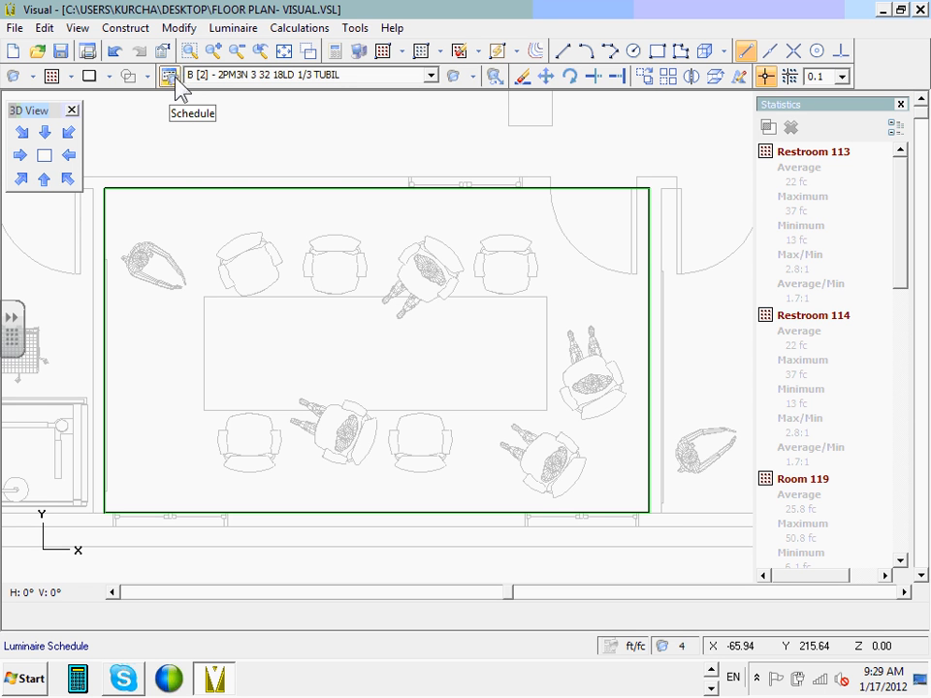
Add a new luminaire to the luminaire schedule and browse to the Acuity Brands Lighting 09-2010 photometric folder.
{"action": "left_click", "coordinate": [171, 77]}
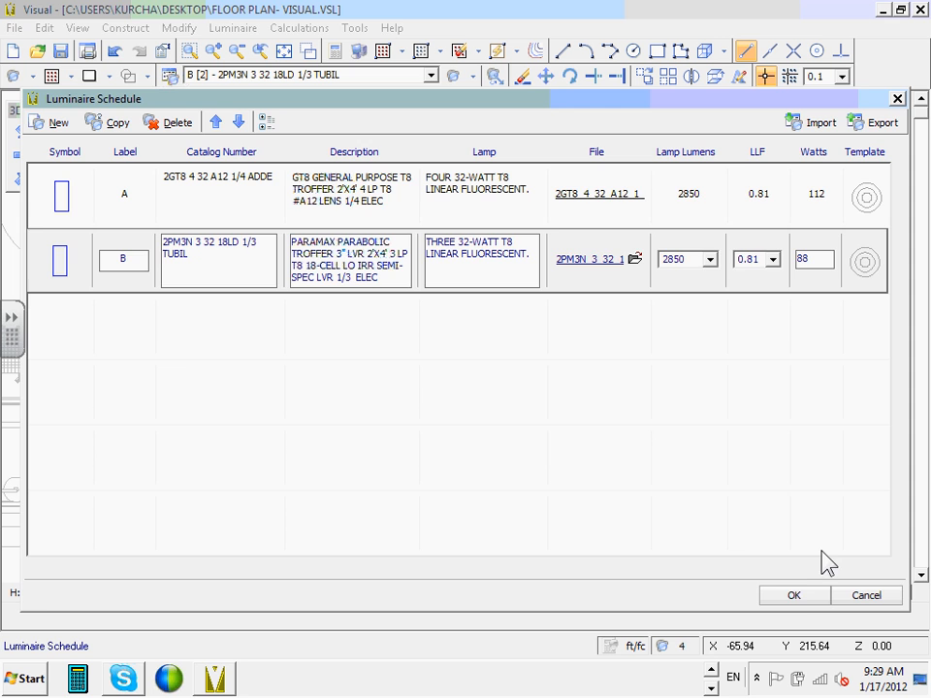
{"action": "left_click", "coordinate": [796, 594]}
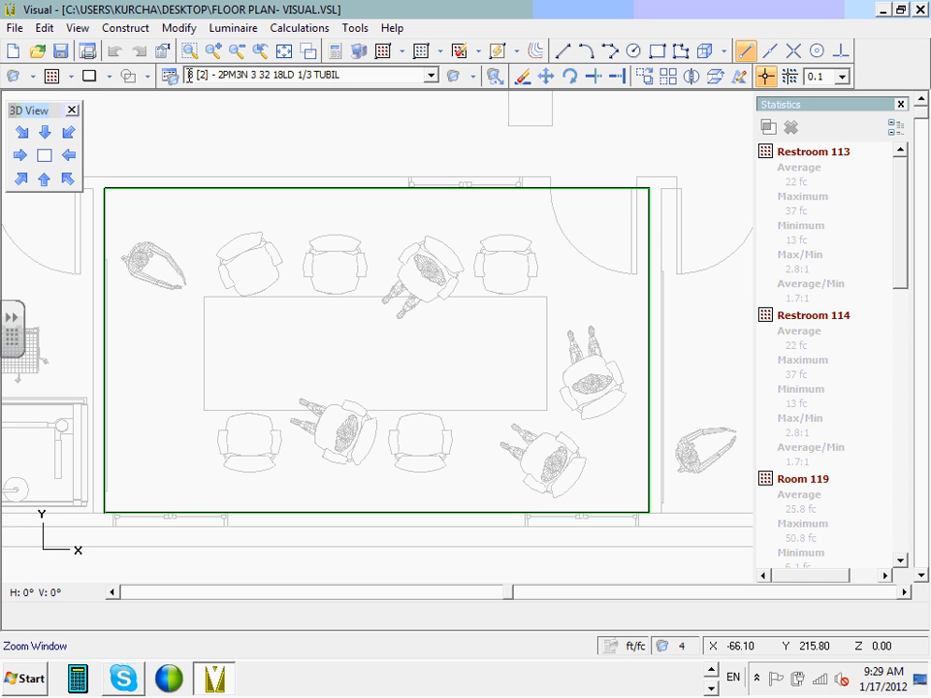
{"action": "left_click", "coordinate": [169, 77]}
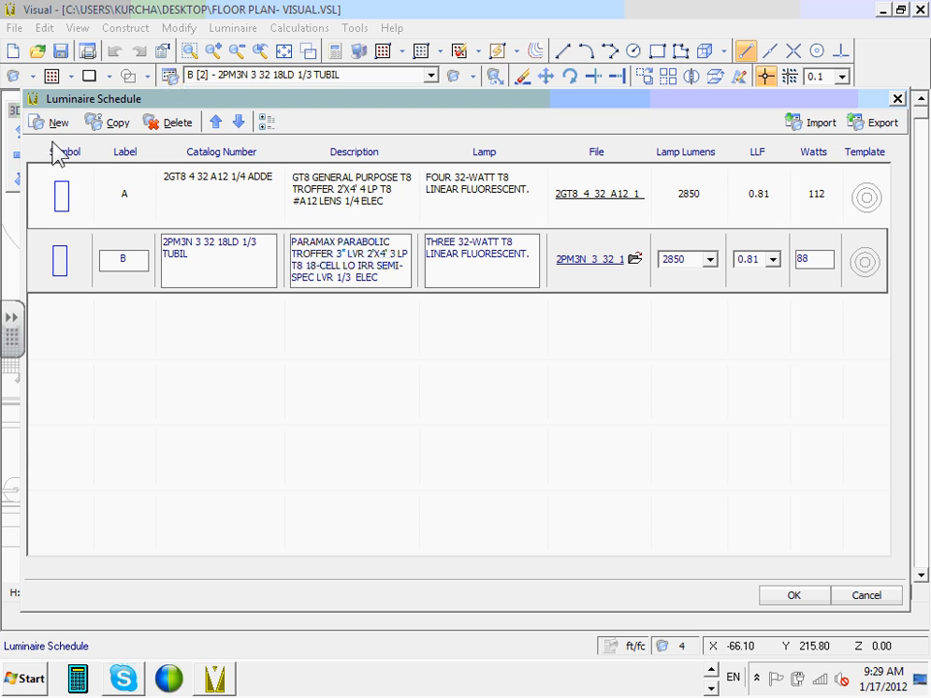
{"action": "left_click", "coordinate": [62, 126]}
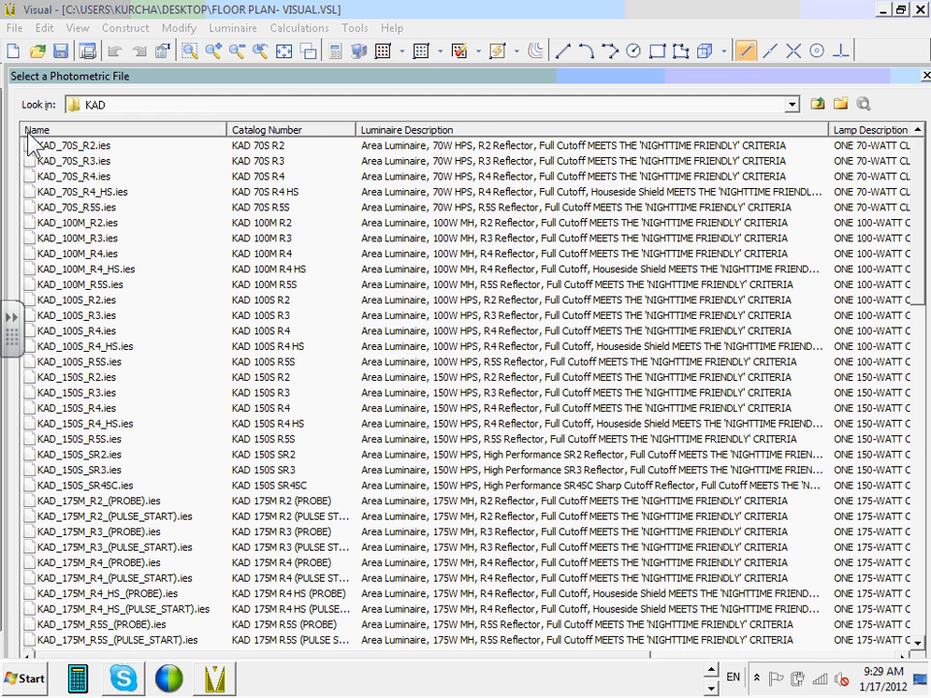
{"action": "left_click", "coordinate": [791, 105]}
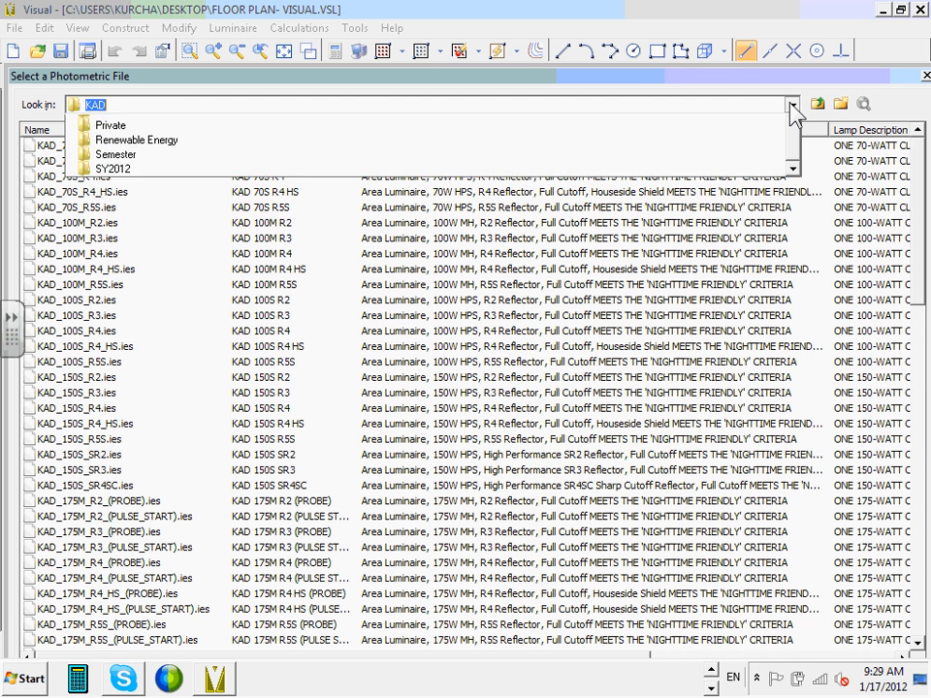
{"action": "scroll", "coordinate": [164, 257], "scroll_direction": "up", "scroll_amount": 2}
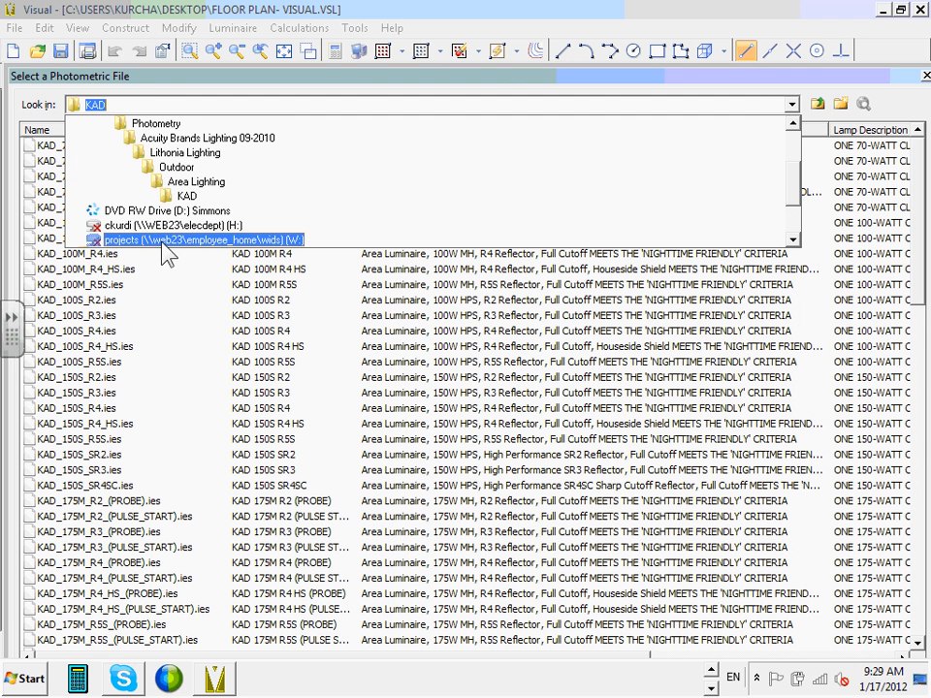
{"action": "left_click", "coordinate": [230, 147]}
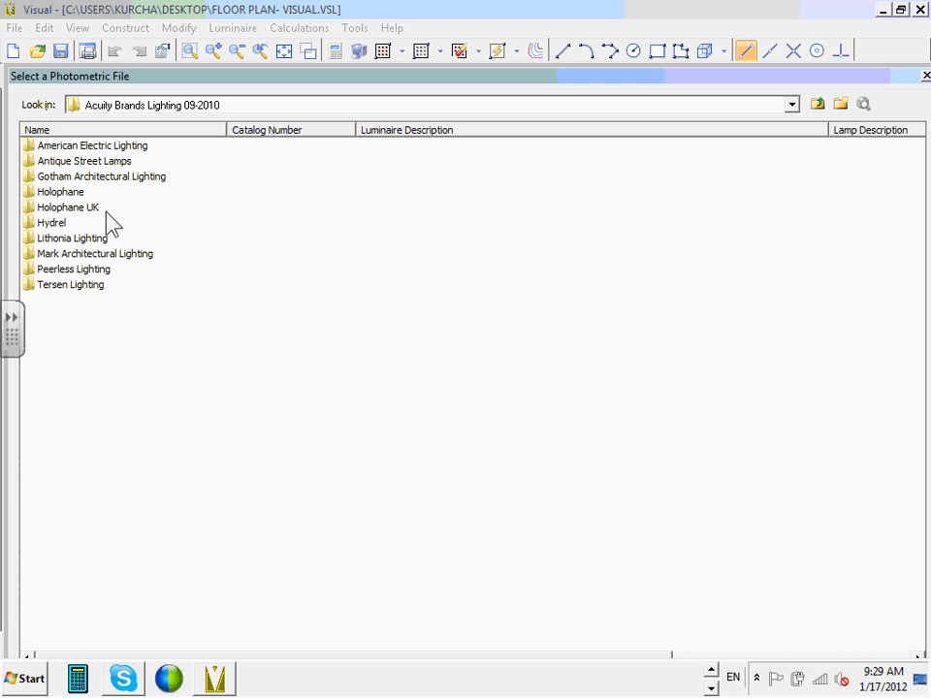
Open the Cerra 7 Lightvent photometric folder within Peerless Lighting's Peerless product folder.
{"action": "left_click", "coordinate": [101, 273]}
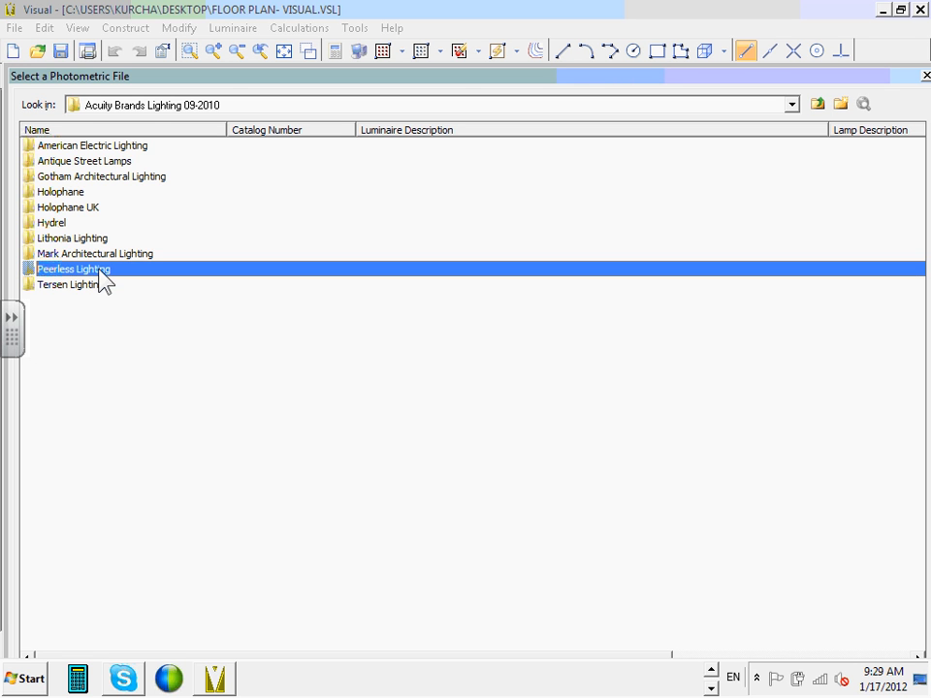
{"action": "double_click", "coordinate": [104, 280]}
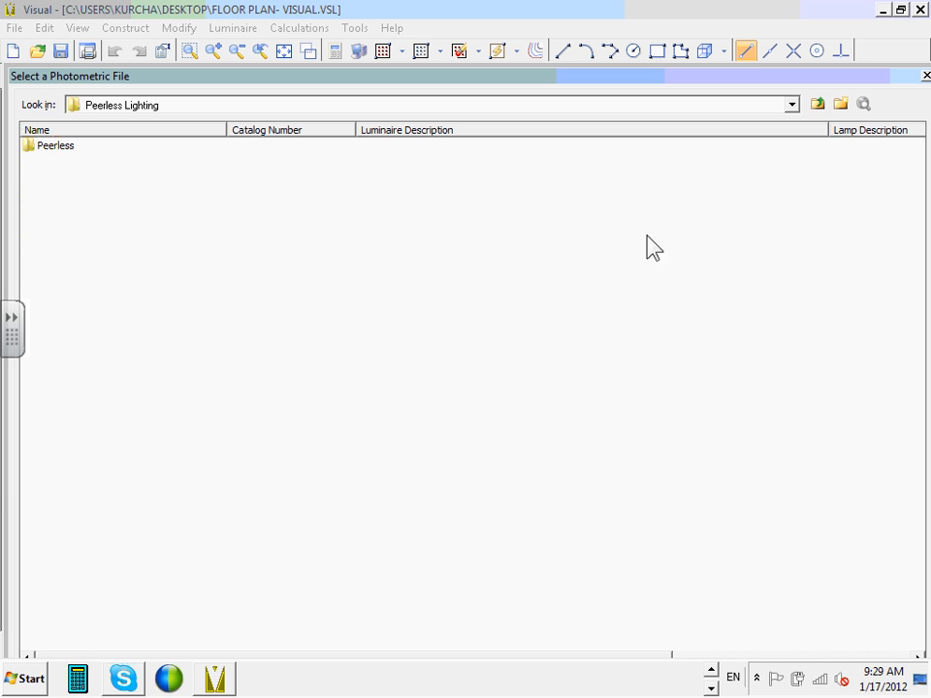
{"action": "double_click", "coordinate": [51, 160]}
{"action": "left_click", "coordinate": [58, 163]}
{"action": "double_click", "coordinate": [55, 151]}
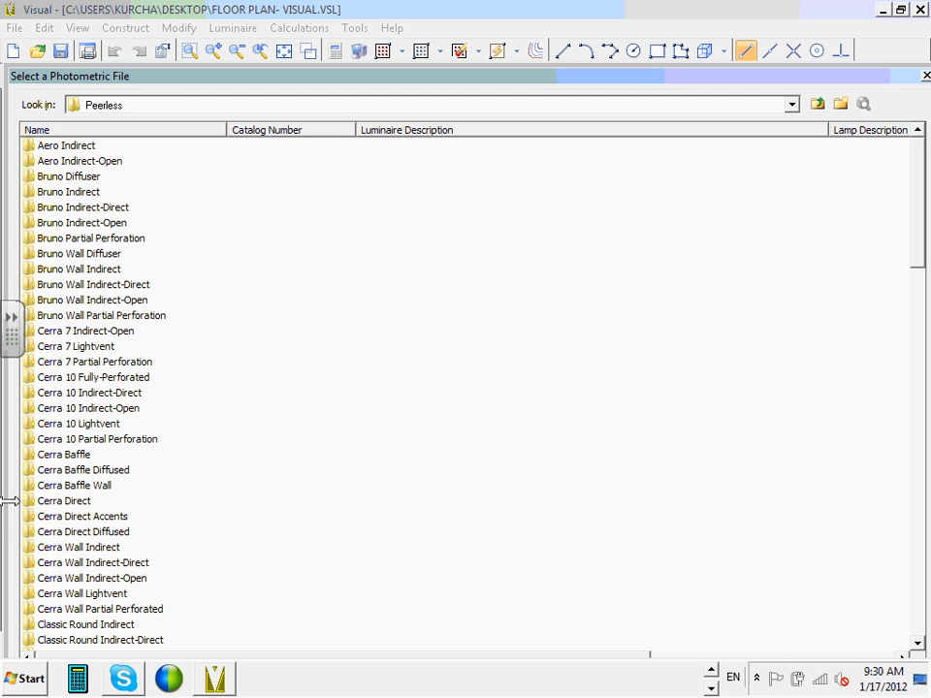
{"action": "left_click", "coordinate": [60, 347]}
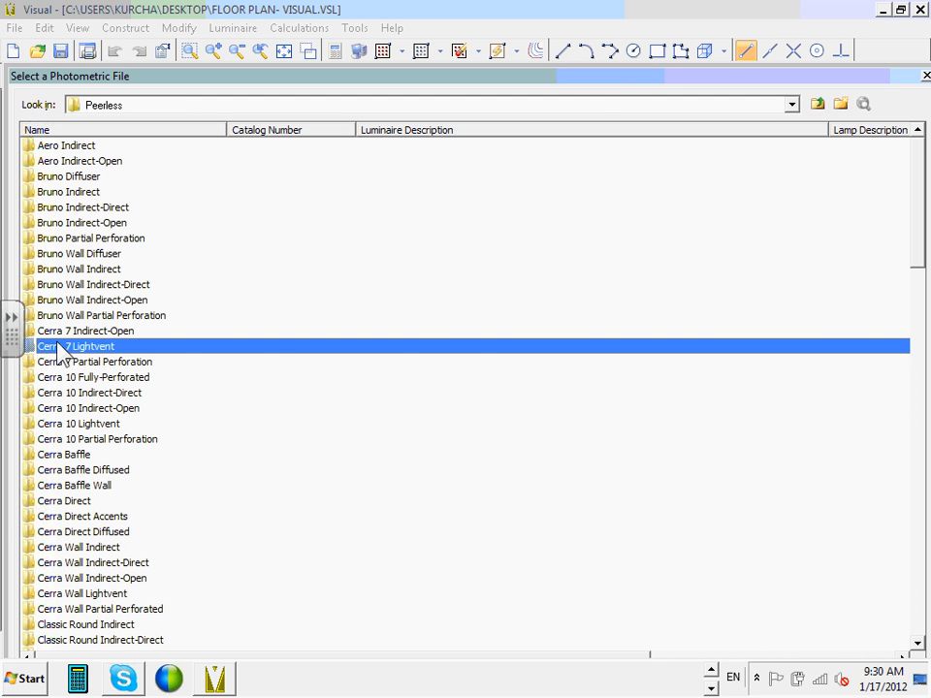
{"action": "double_click", "coordinate": [110, 349]}
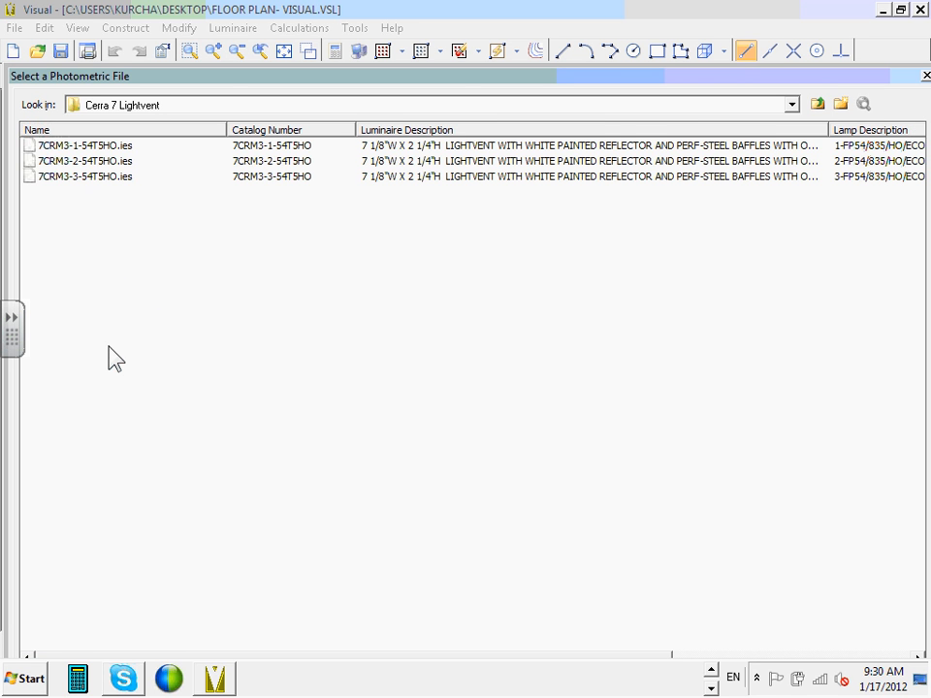
Examine the photometric files in Peerless's Cerra 7 Indirect-Open and Cerra 7 Lightvent folders.
{"action": "left_click", "coordinate": [817, 104]}
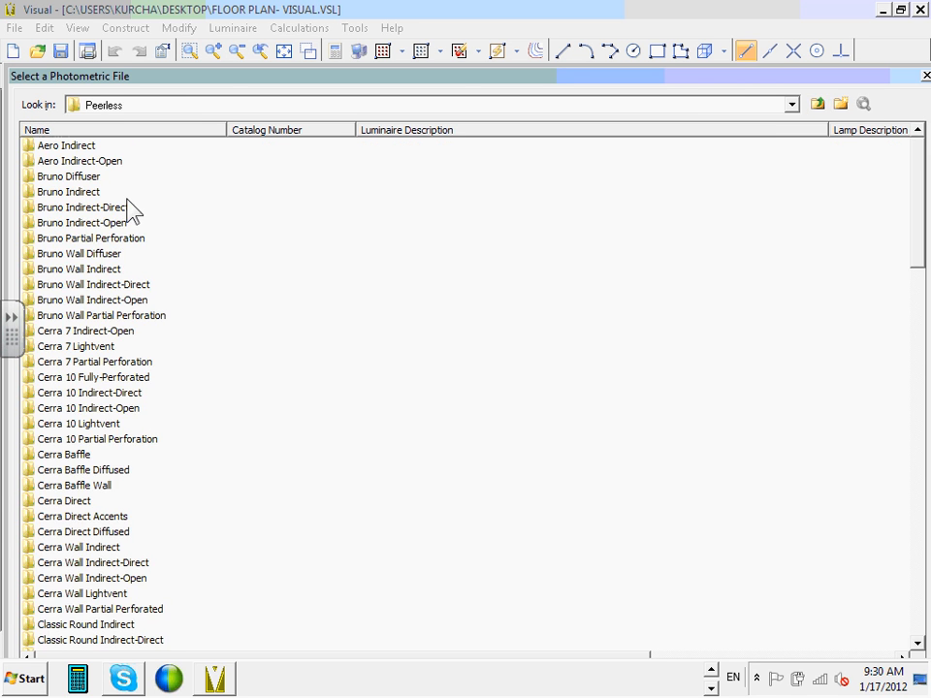
{"action": "left_click", "coordinate": [107, 362]}
{"action": "left_click", "coordinate": [108, 349]}
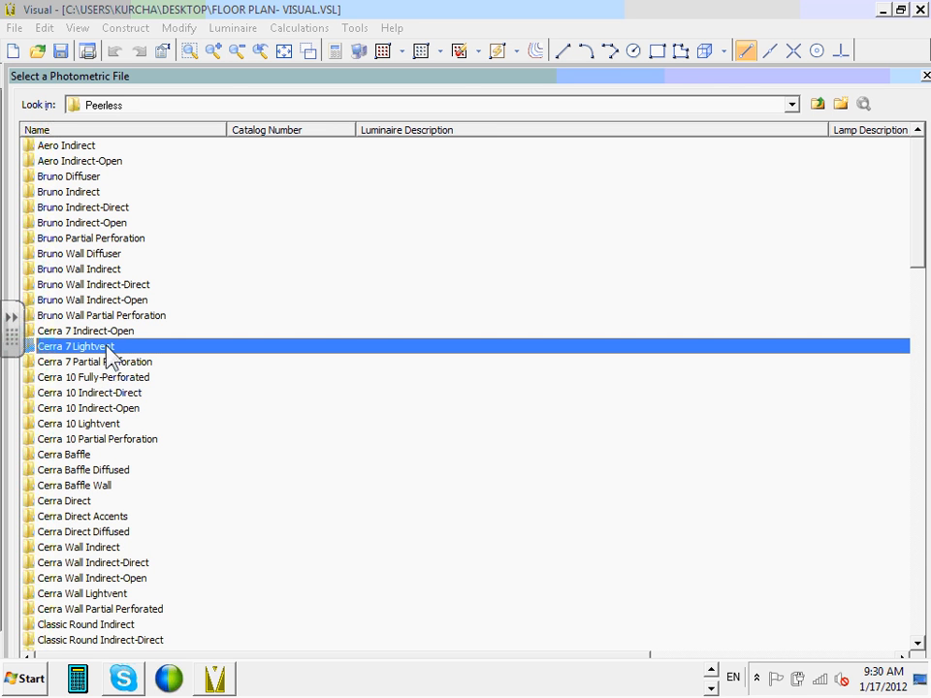
{"action": "double_click", "coordinate": [114, 332]}
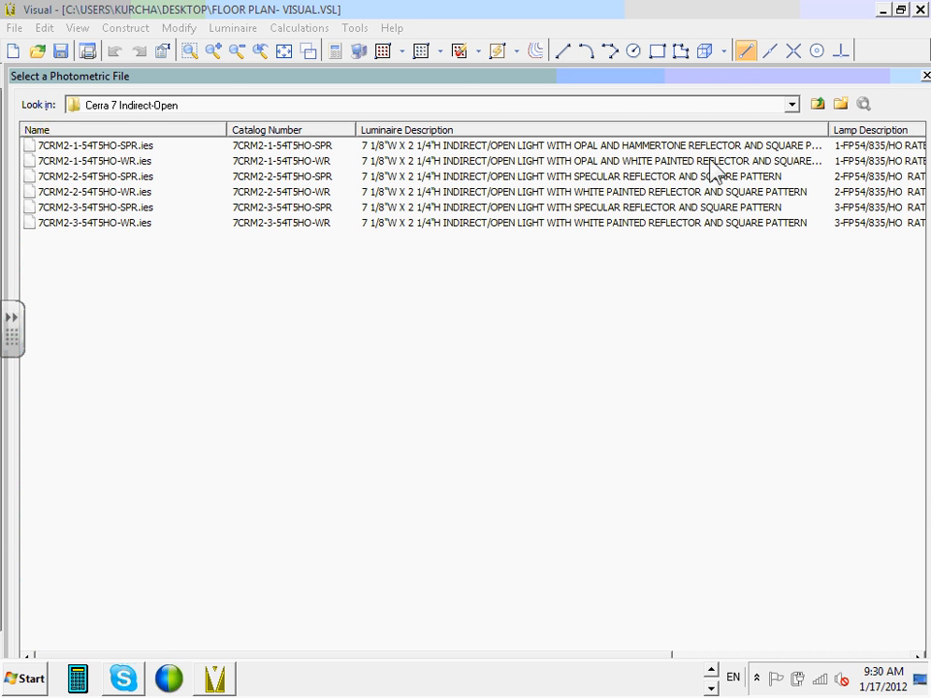
{"action": "left_click", "coordinate": [817, 103]}
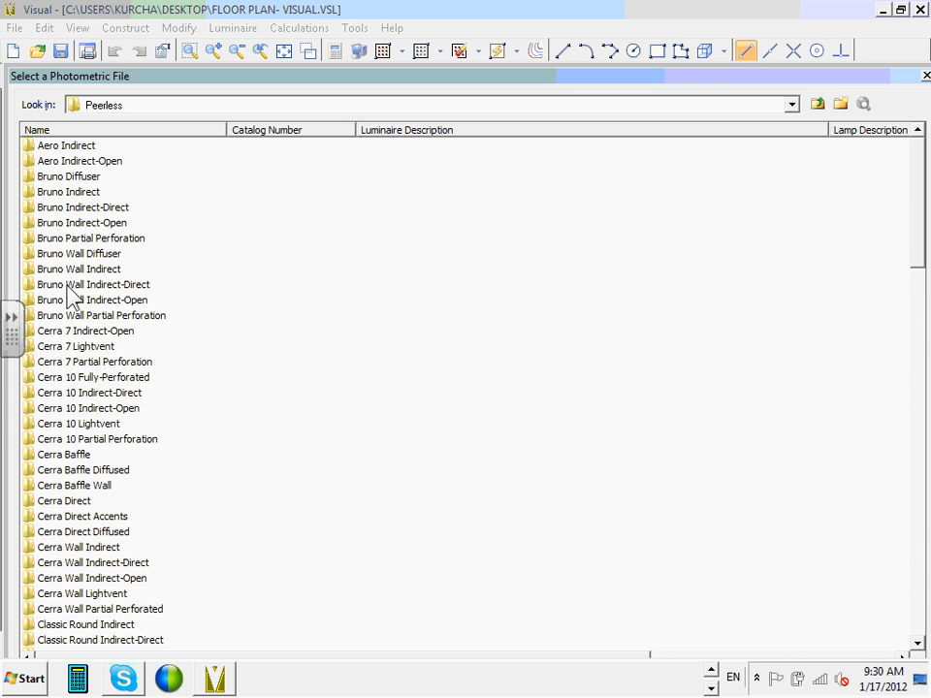
{"action": "left_click", "coordinate": [102, 349]}
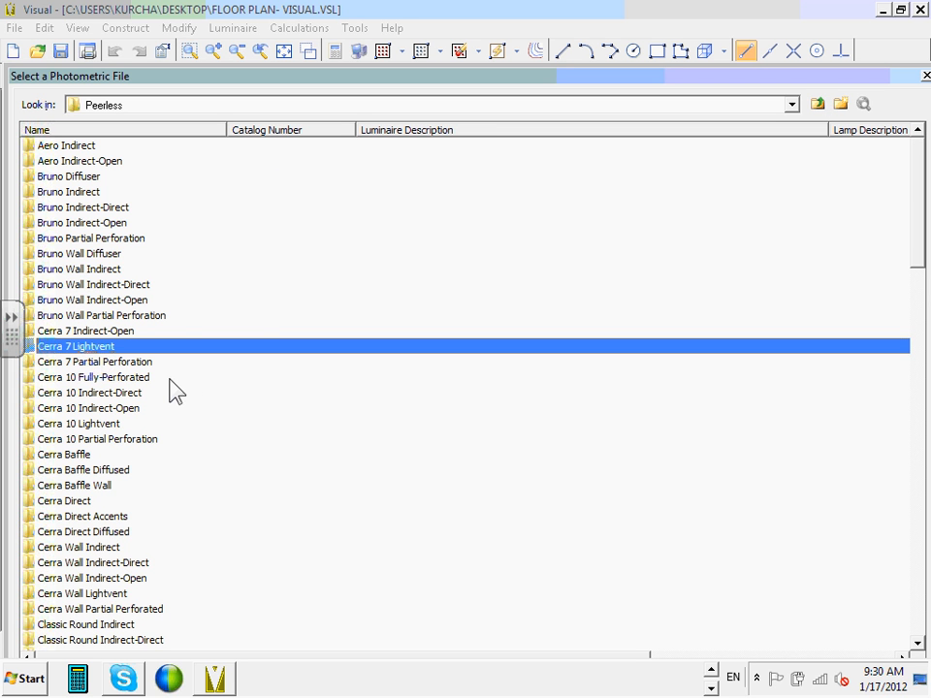
{"action": "scroll", "coordinate": [151, 383], "scroll_direction": "down", "scroll_amount": 3}
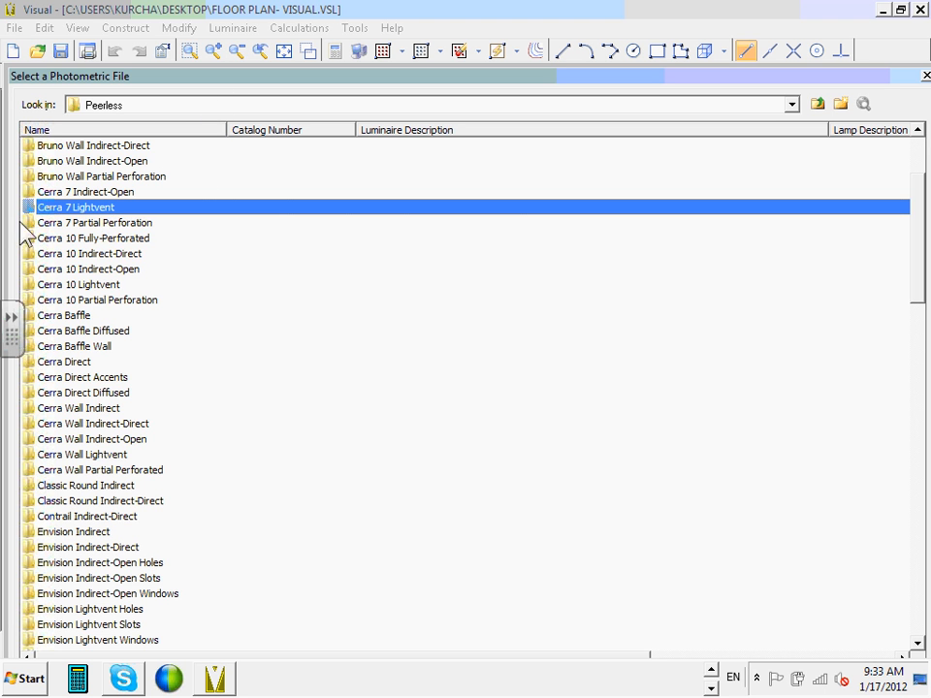
{"action": "double_click", "coordinate": [85, 208]}
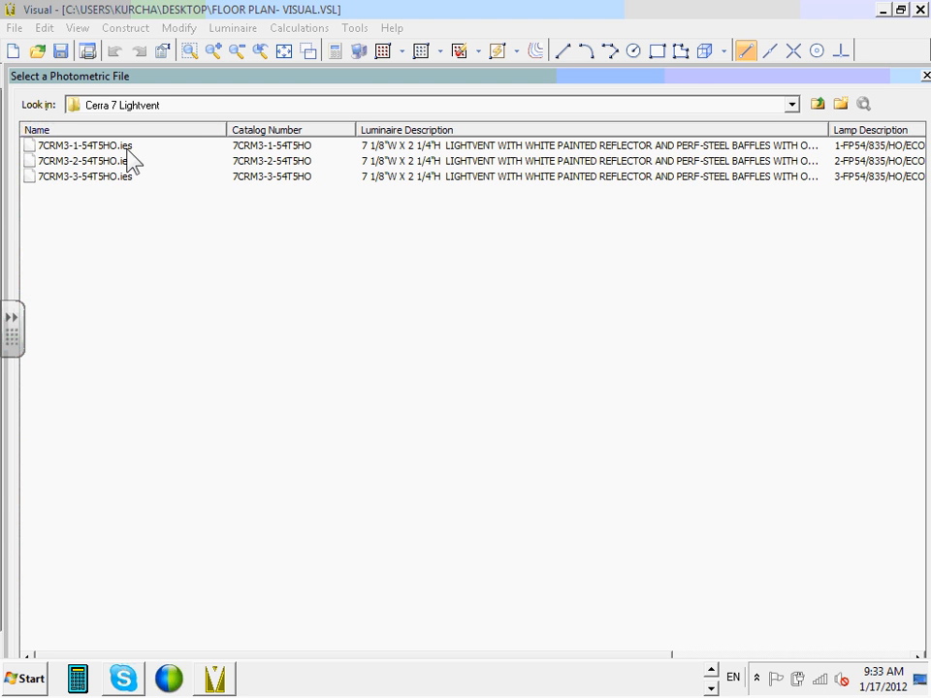
{"action": "left_click", "coordinate": [126, 163]}
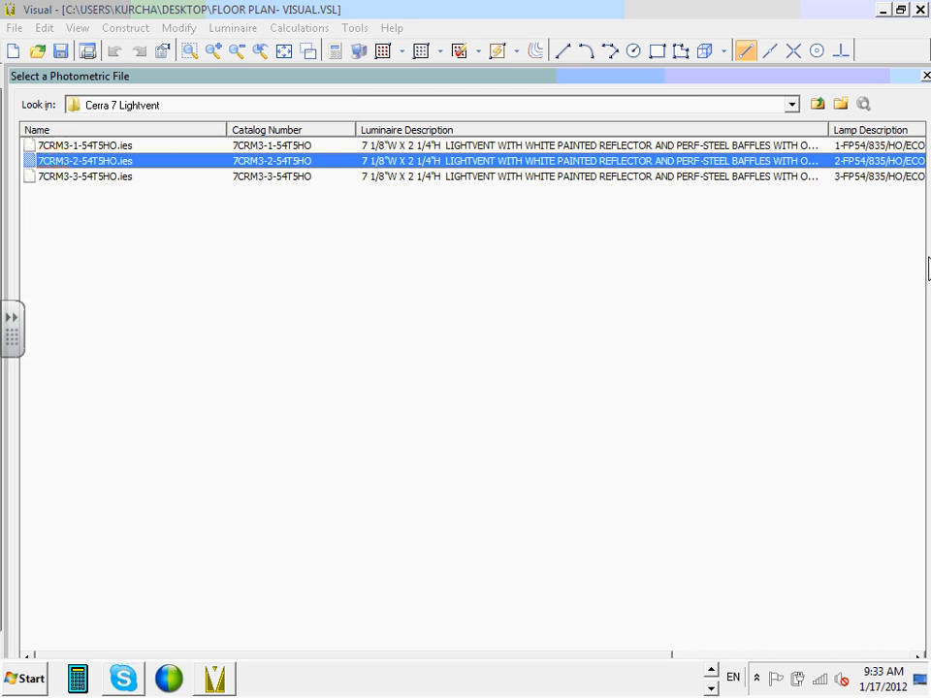
Examine the photometric files in Peerless's Cerra 10 Fully-Perforated and Cerra 10 Indirect-Direct folders.
{"action": "left_click", "coordinate": [818, 103]}
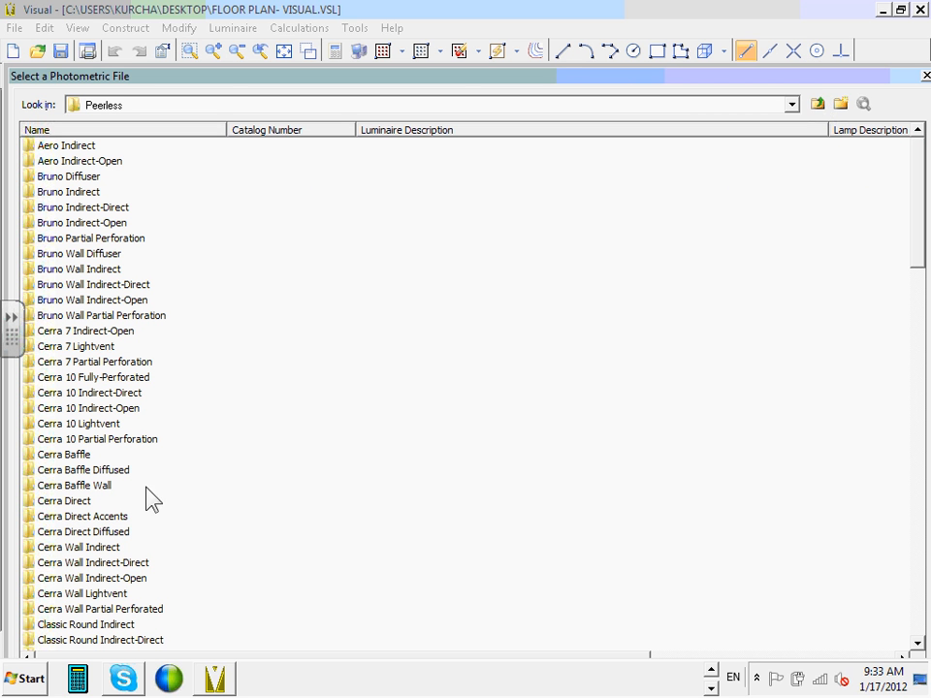
{"action": "left_click", "coordinate": [107, 349]}
{"action": "double_click", "coordinate": [118, 379]}
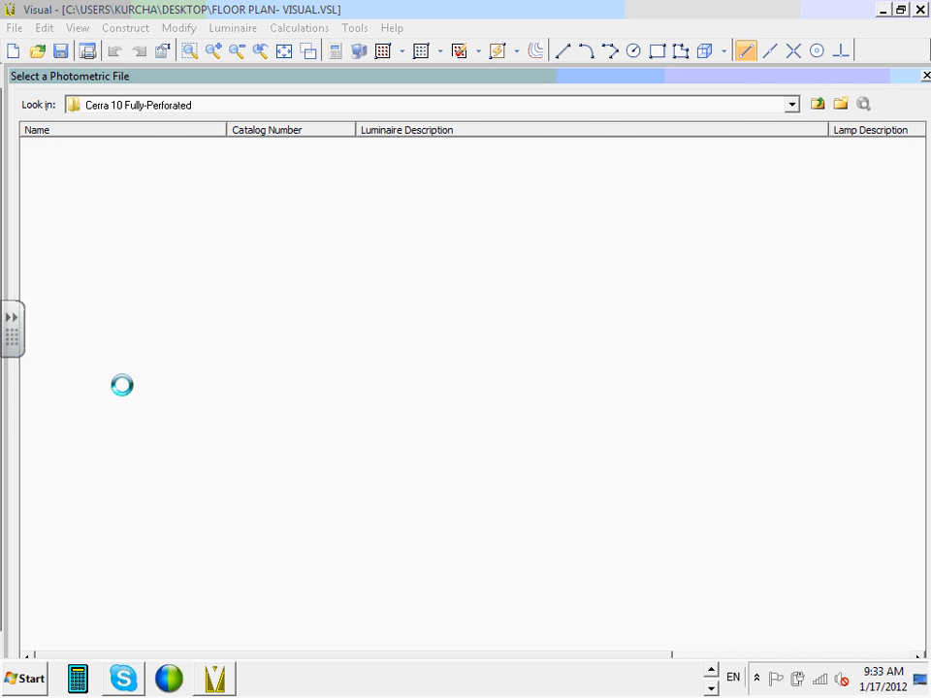
{"action": "left_click", "coordinate": [816, 103]}
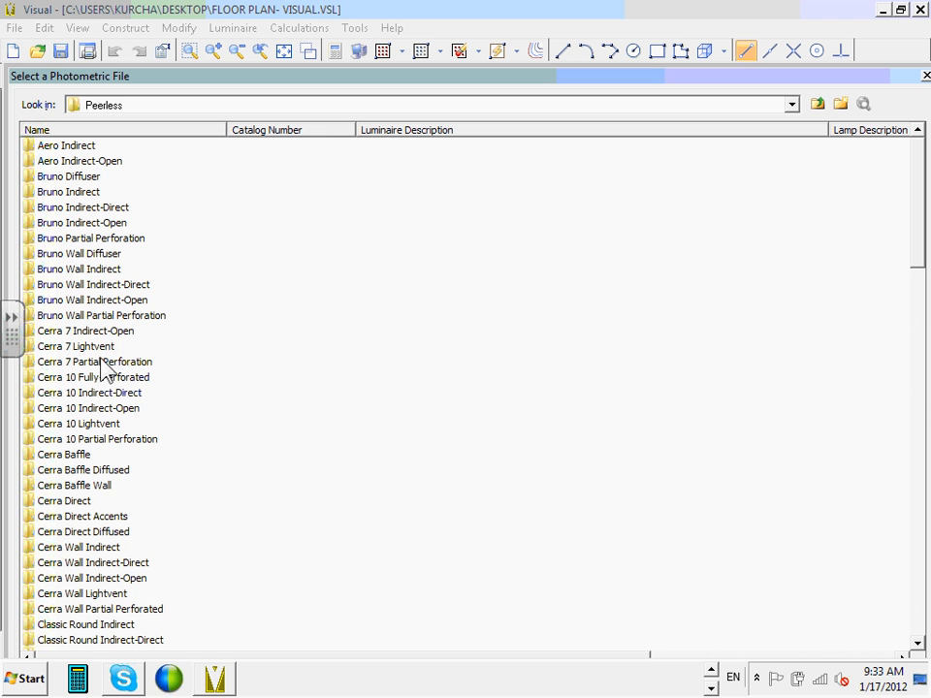
{"action": "left_click", "coordinate": [97, 349]}
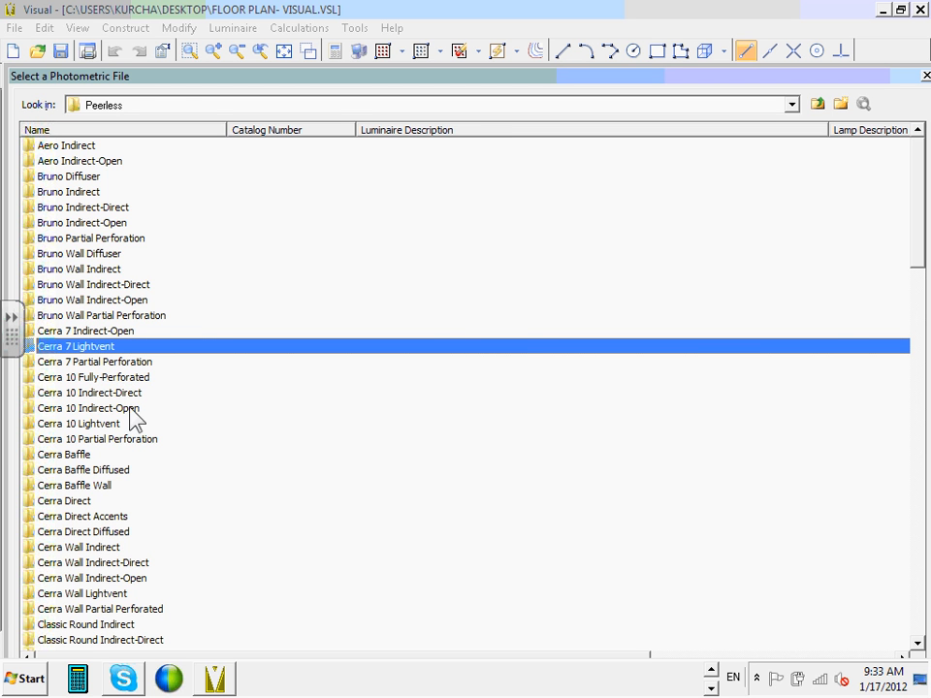
{"action": "double_click", "coordinate": [136, 393]}
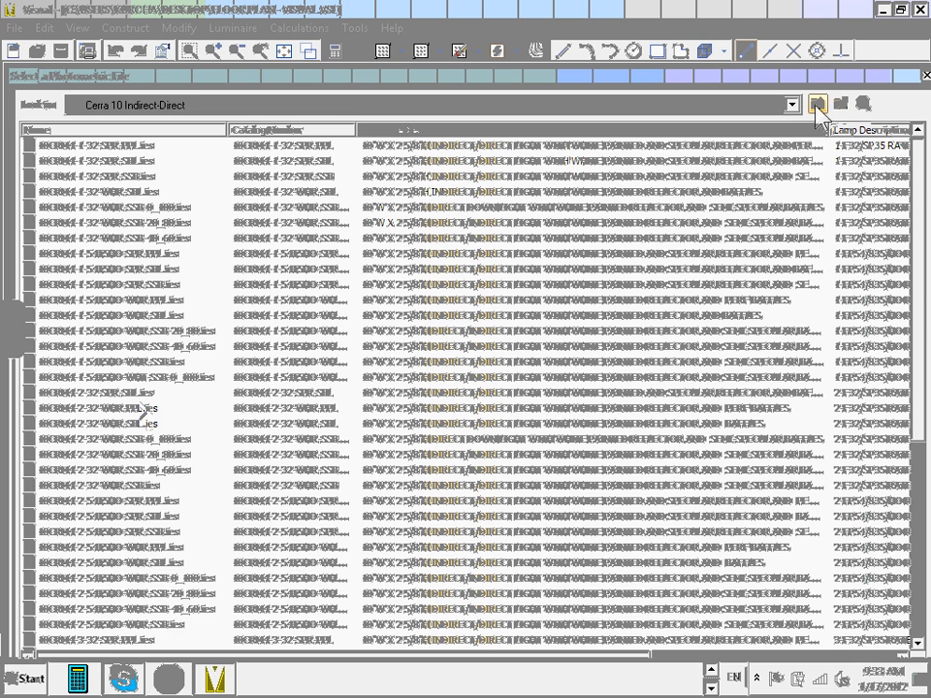
{"action": "left_click", "coordinate": [839, 103]}
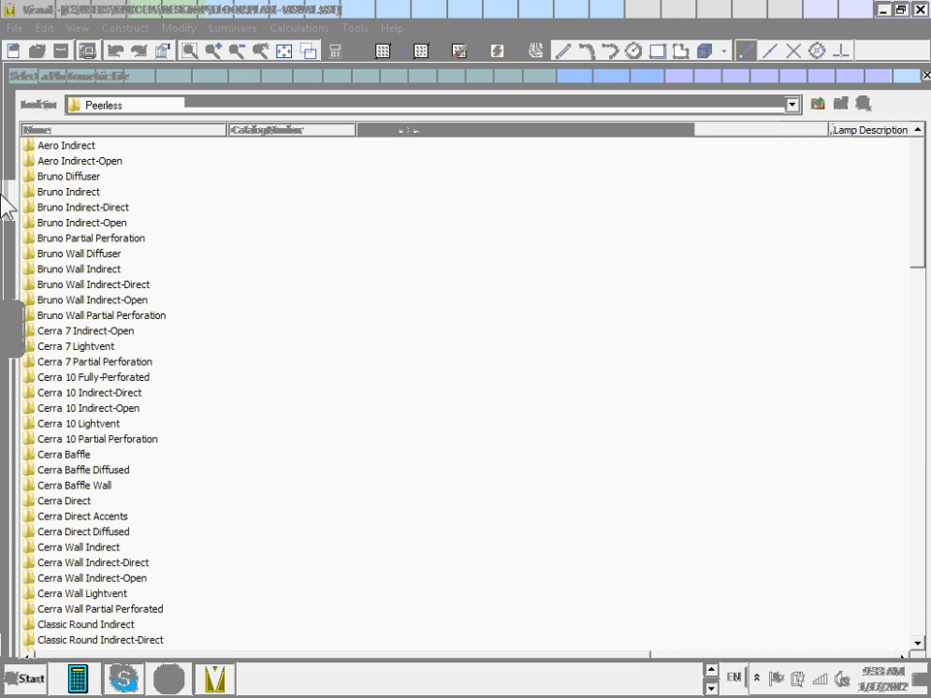
Load 7CRM3-2-54T5HO.ies from the Cerra 7 Lightvent folder as luminaire C and set its LLF to 0.81.
{"action": "left_click", "coordinate": [108, 348]}
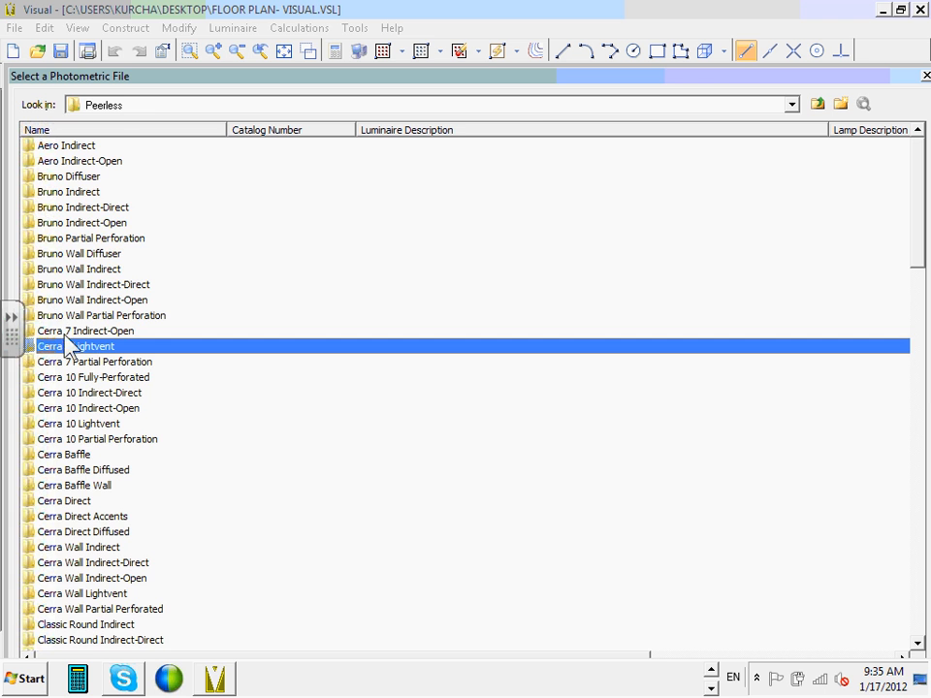
{"action": "double_click", "coordinate": [70, 346]}
{"action": "left_click", "coordinate": [89, 163]}
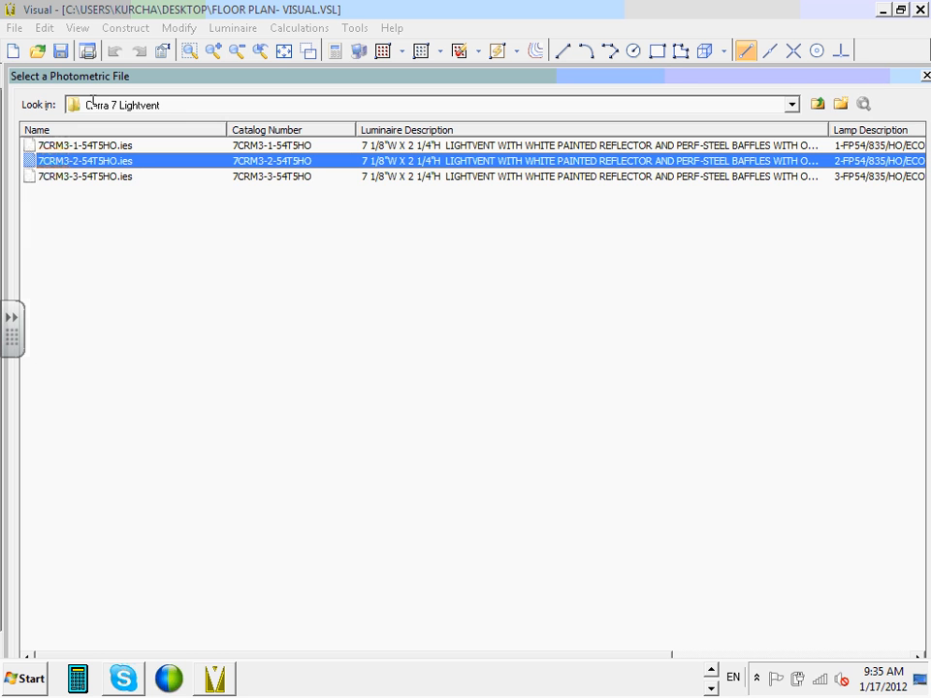
{"action": "left_click_drag", "start_coordinate": [21, 77], "coordinate": [76, 60]}
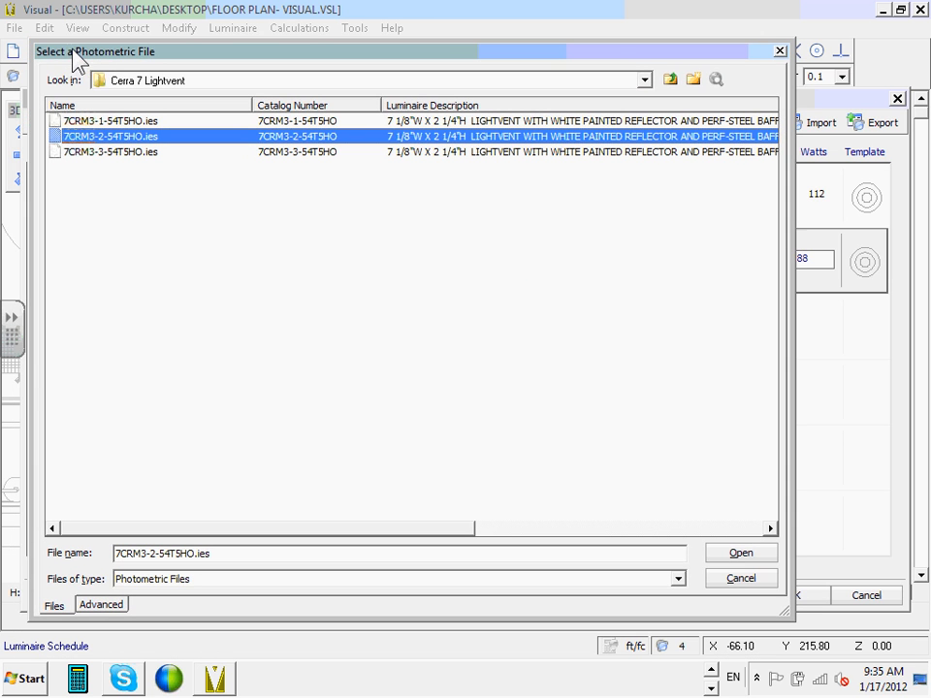
{"action": "left_click", "coordinate": [734, 555]}
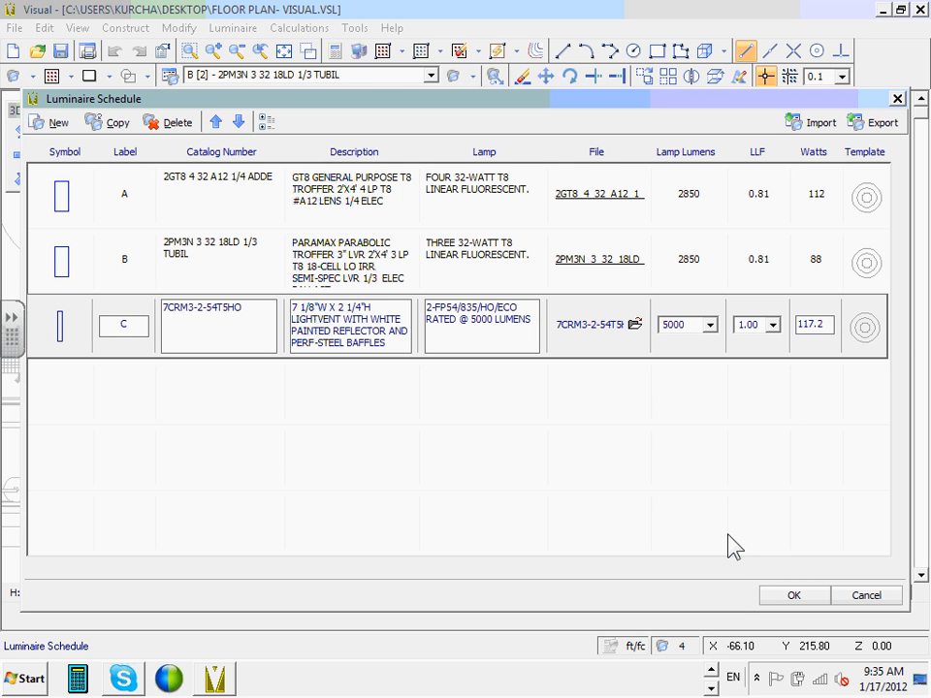
{"action": "left_click", "coordinate": [747, 324]}
{"action": "type", "text": ".81"}
Replace luminaire C's photometric file with 7CRM3-3-54T5HO.ies and accept the luminaire schedule.
{"action": "left_click", "coordinate": [635, 324]}
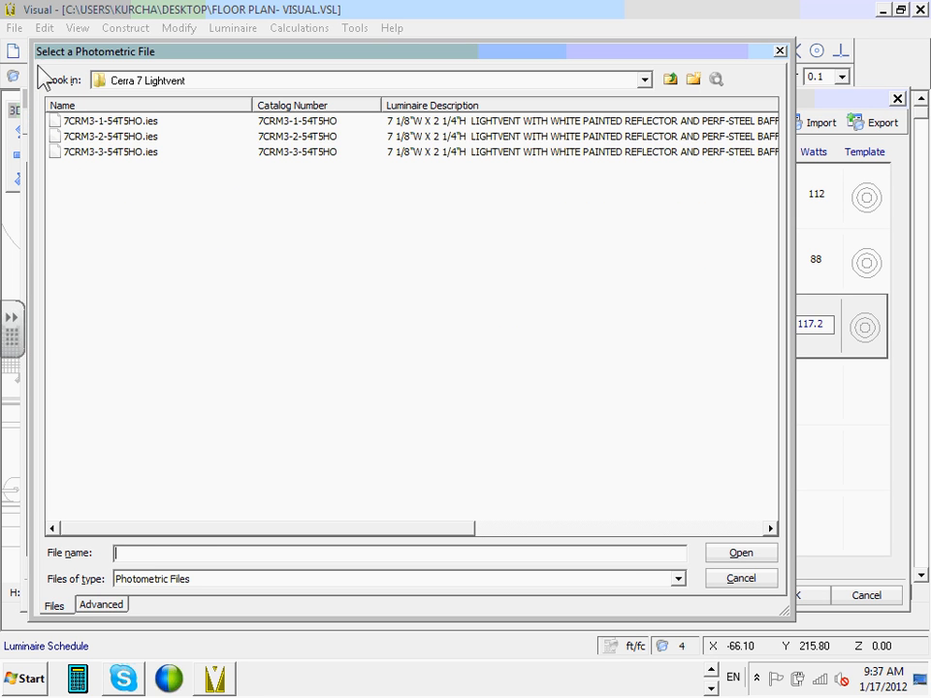
{"action": "left_click", "coordinate": [70, 151]}
{"action": "left_click", "coordinate": [737, 554]}
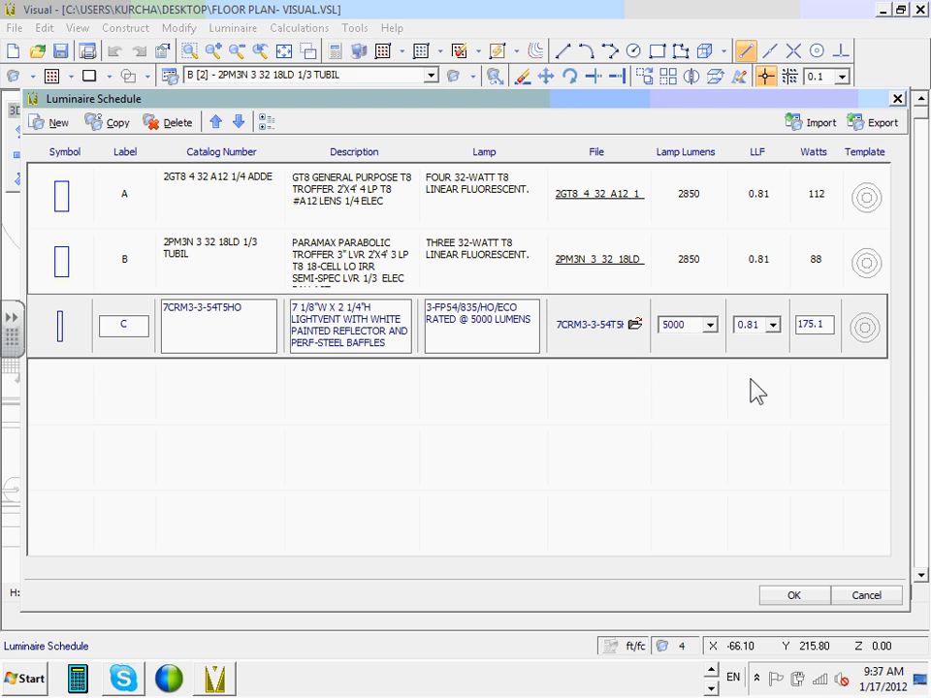
{"action": "left_click", "coordinate": [785, 595]}
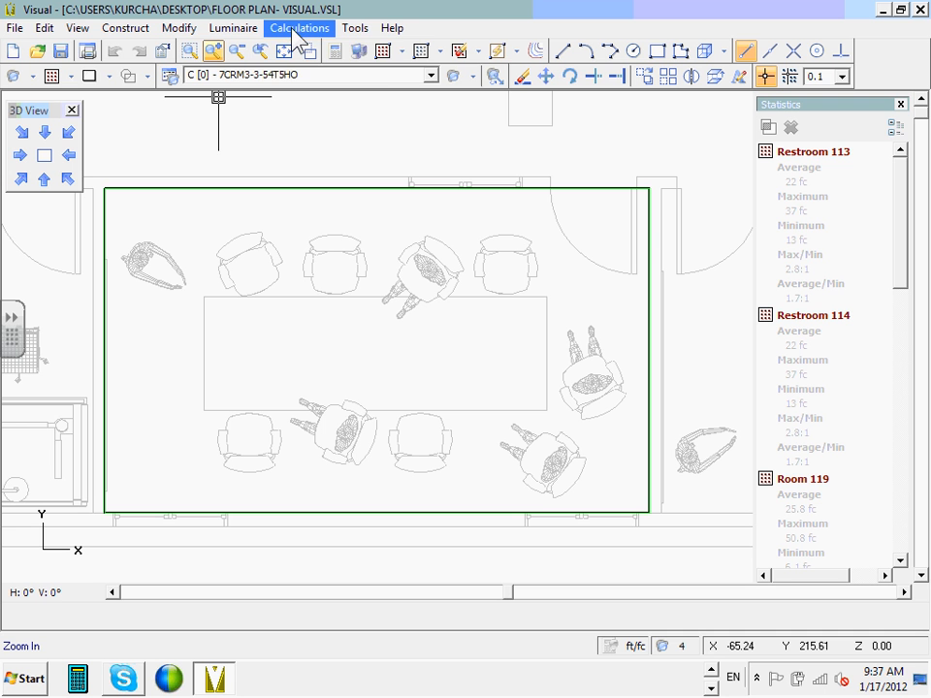
Create a rectangular calculation zone across Room 123's opposite corners, described as Conference Room 123, at 2.5 ft height with zero decimal places.
{"action": "left_click", "coordinate": [295, 35]}
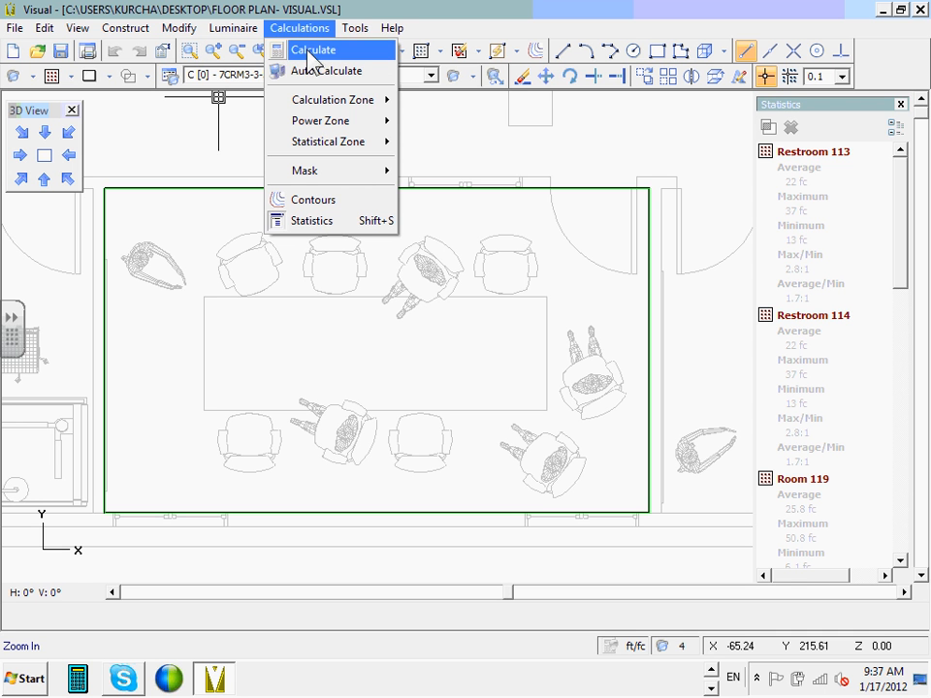
{"action": "mouse_move", "coordinate": [365, 104]}
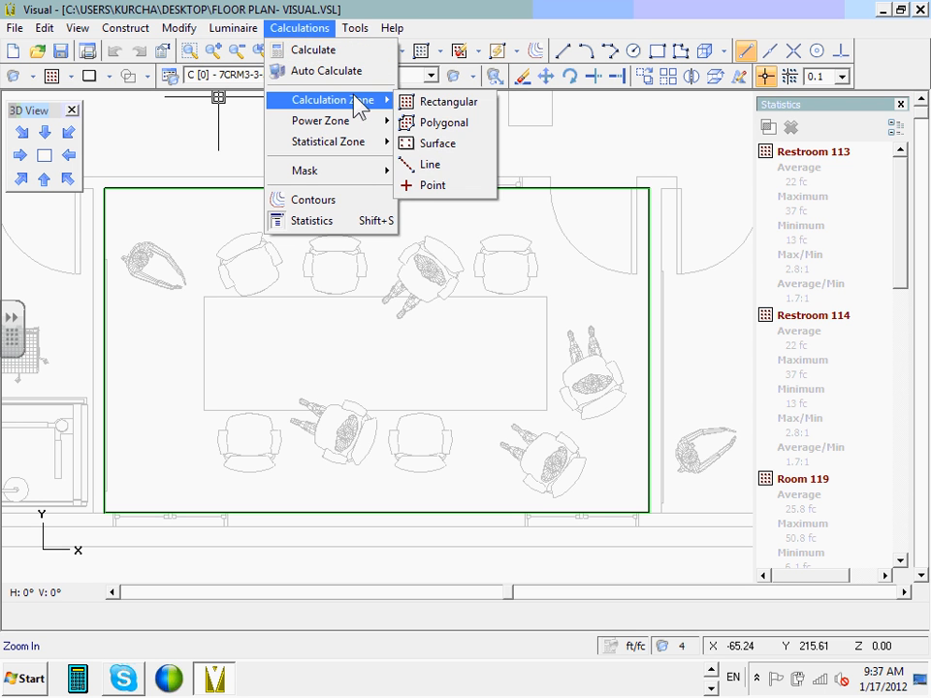
{"action": "left_click", "coordinate": [407, 103]}
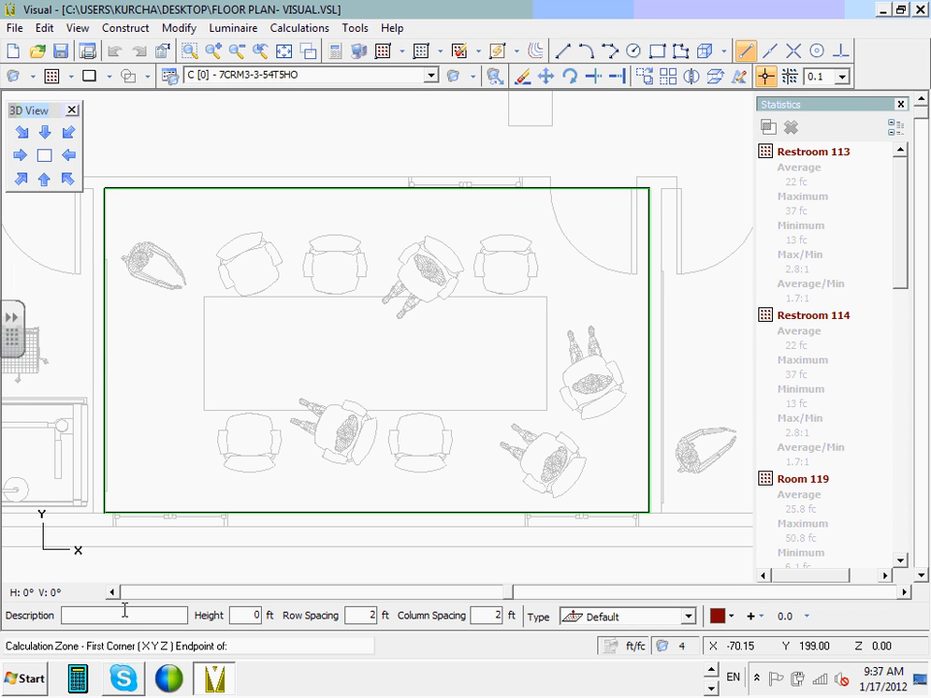
{"action": "type", "text": "Conference Room 123"}
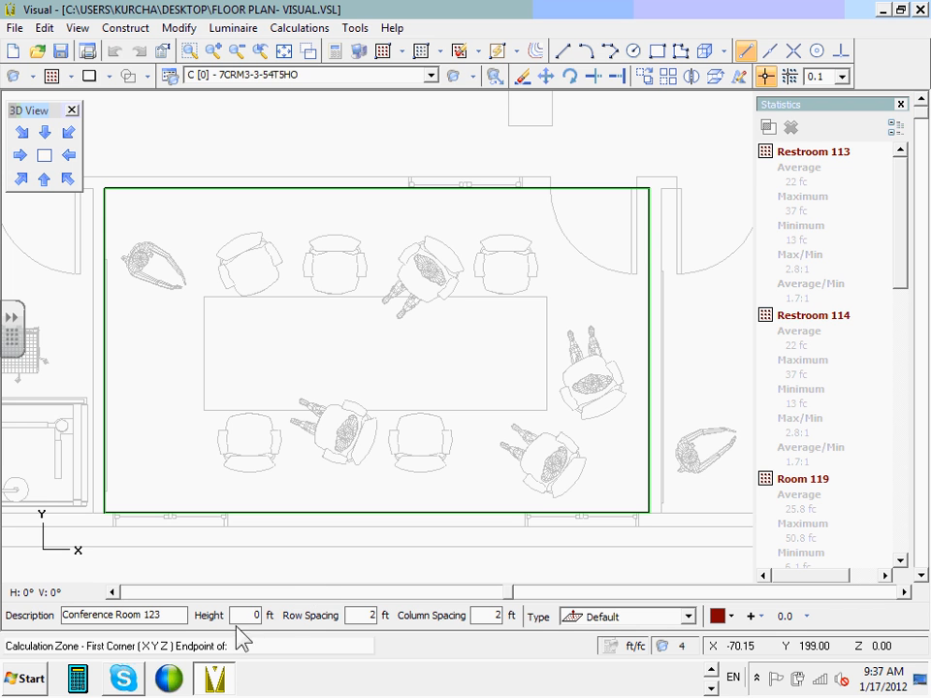
{"action": "double_click", "coordinate": [263, 615]}
{"action": "type", "text": "2.5"}
{"action": "left_click", "coordinate": [808, 616]}
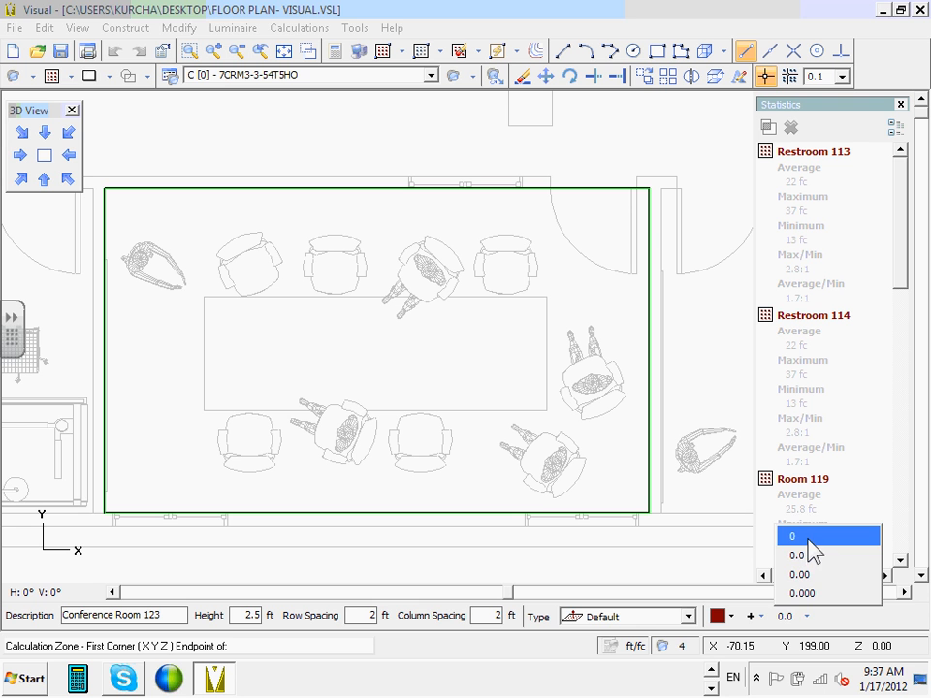
{"action": "left_click", "coordinate": [808, 539]}
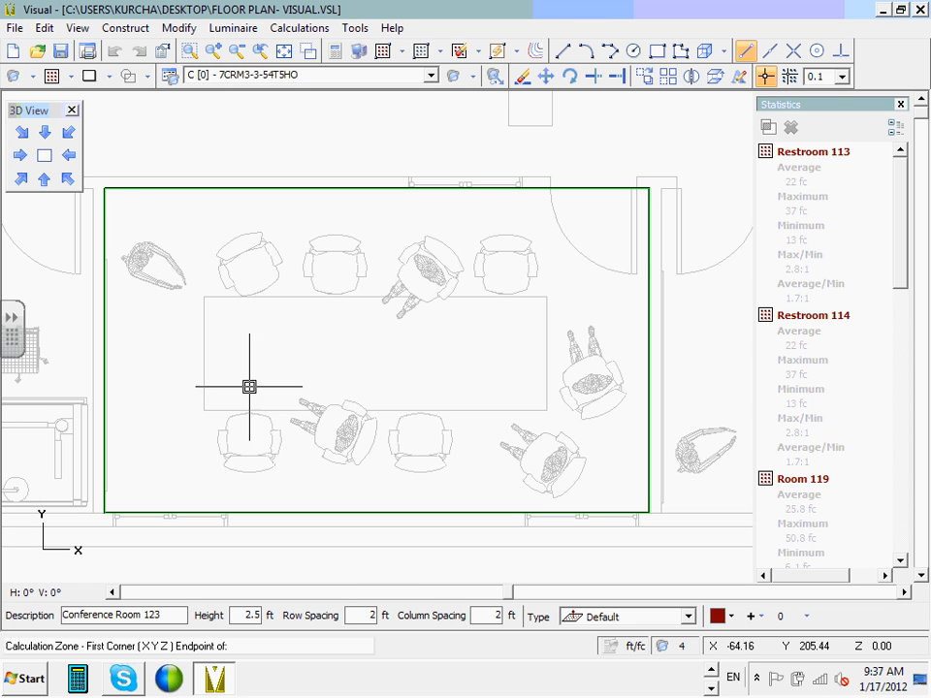
{"action": "left_click", "coordinate": [104, 187]}
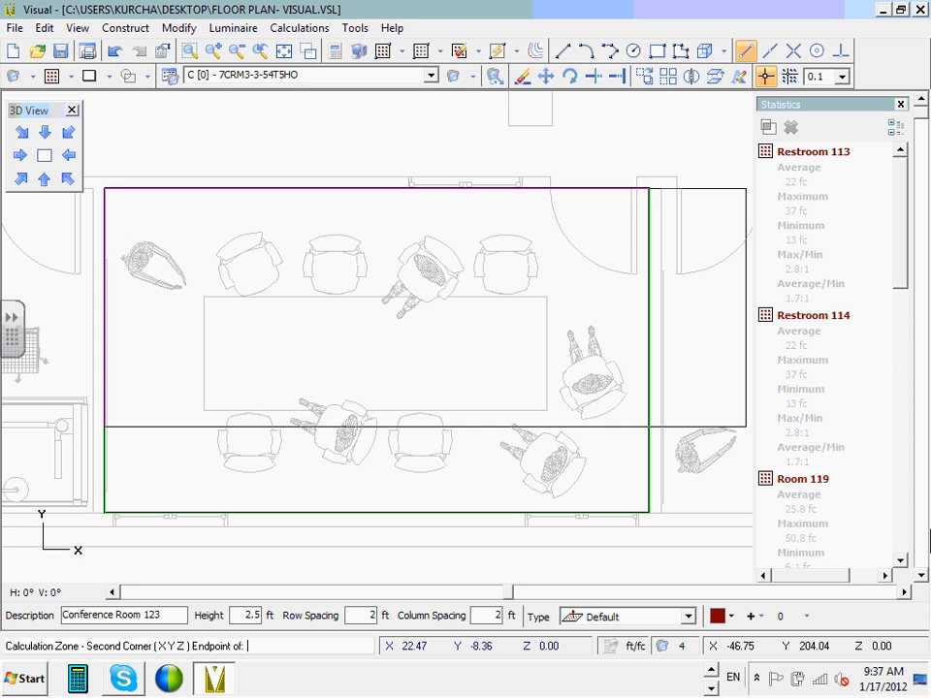
{"action": "left_click", "coordinate": [647, 512]}
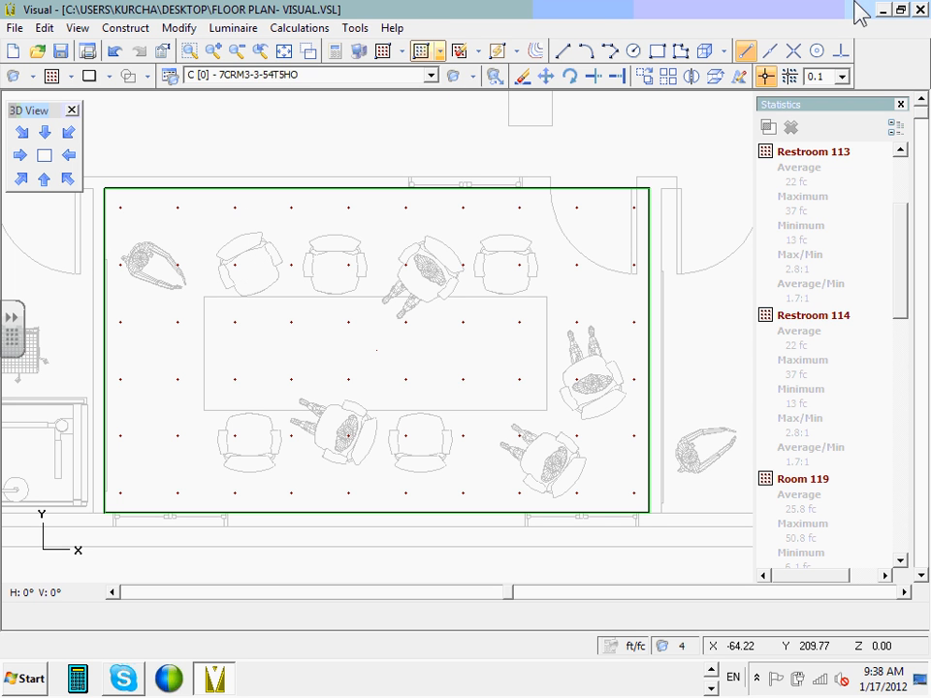
{"action": "left_click", "coordinate": [306, 29]}
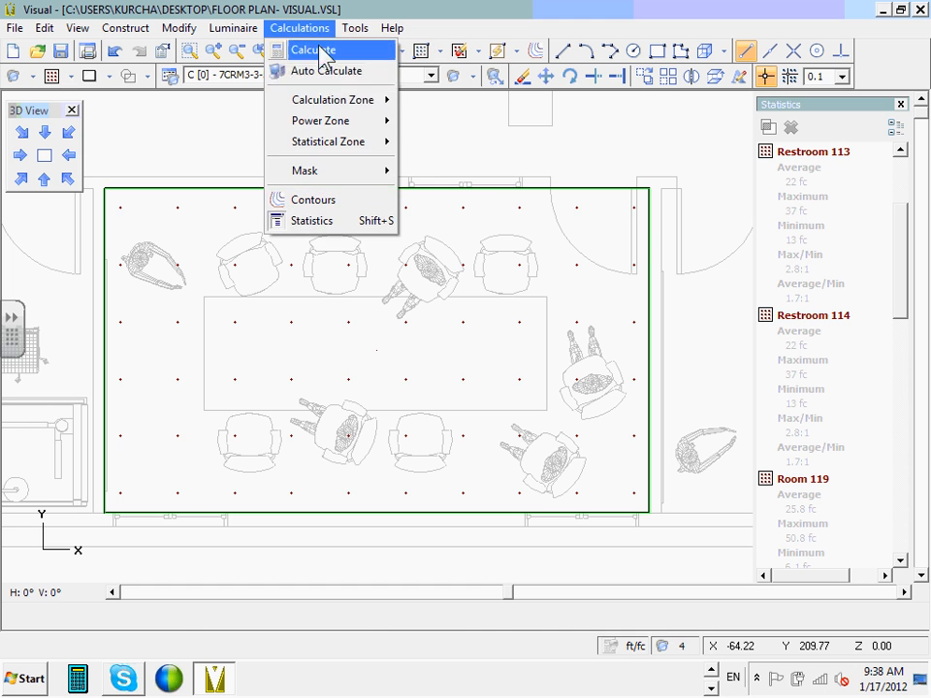
{"action": "mouse_move", "coordinate": [329, 100]}
{"action": "left_click", "coordinate": [482, 112]}
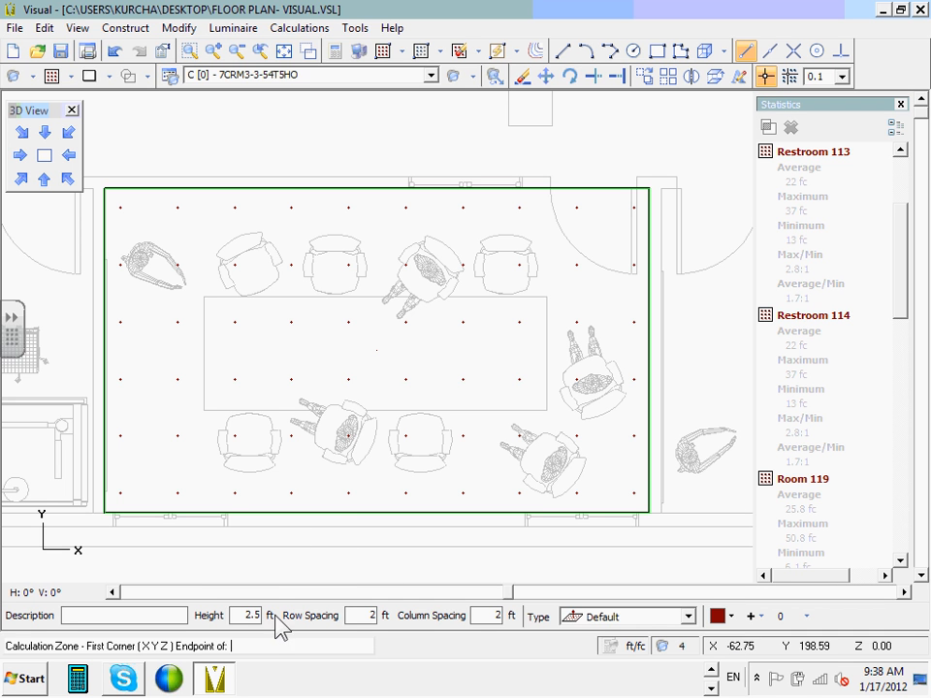
{"action": "left_click", "coordinate": [296, 27]}
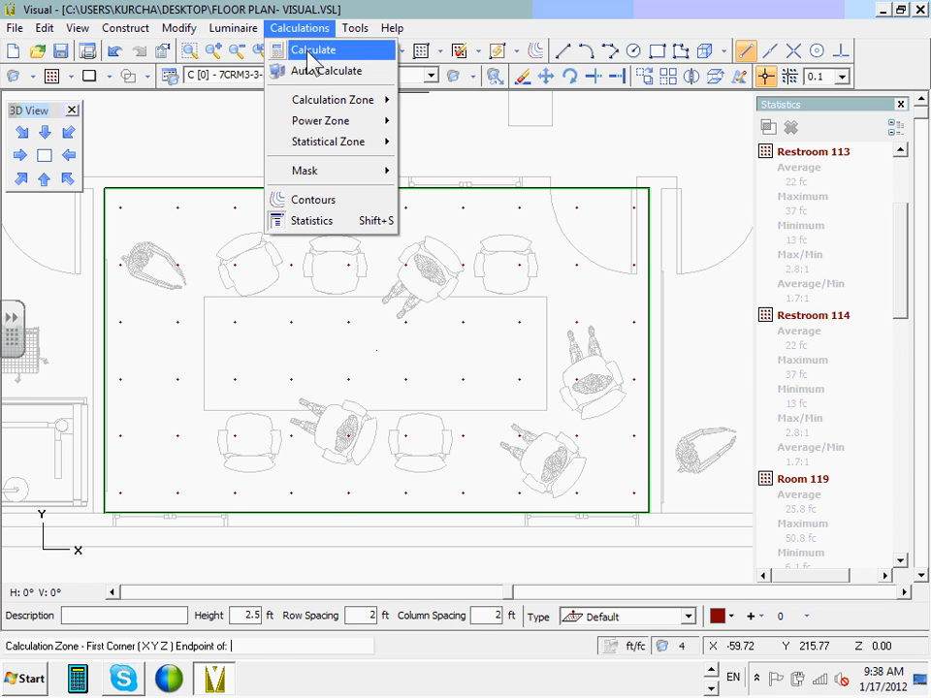
{"action": "mouse_move", "coordinate": [361, 101]}
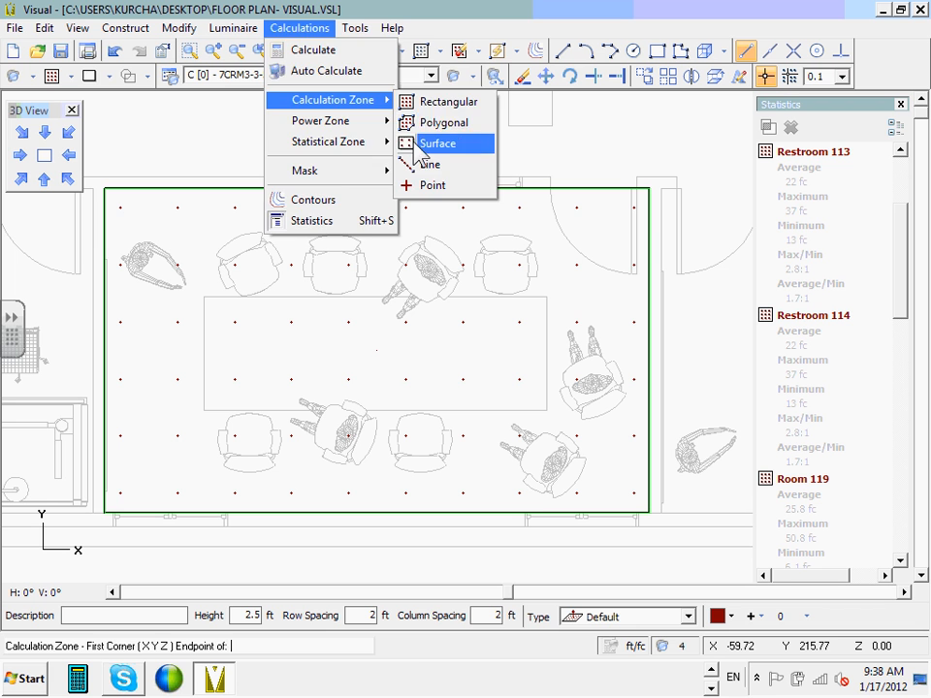
{"action": "left_click", "coordinate": [417, 145]}
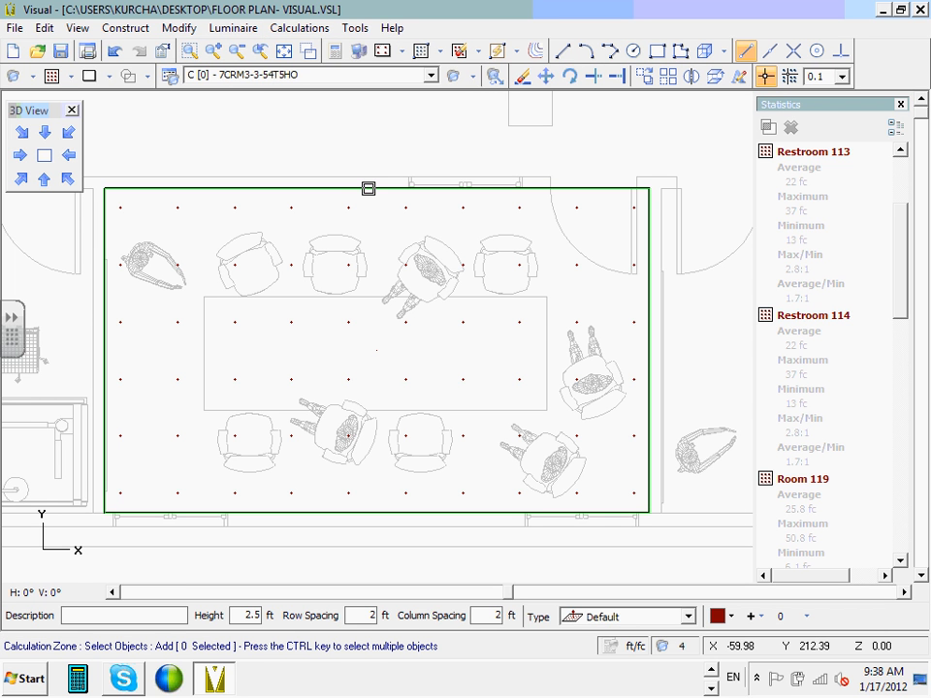
{"action": "left_click", "coordinate": [368, 188]}
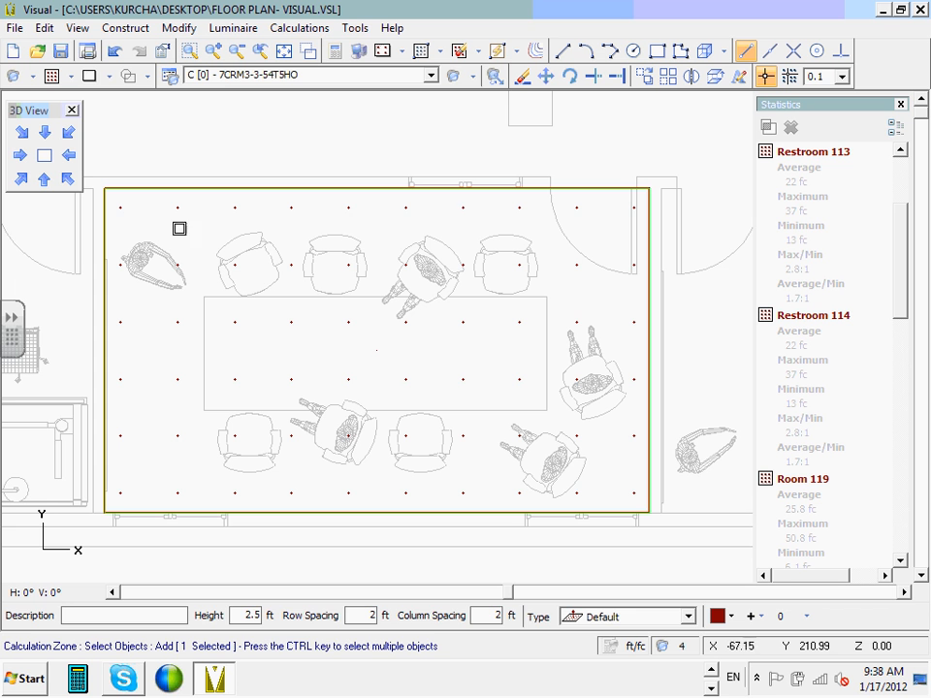
{"action": "key", "text": "Escape"}
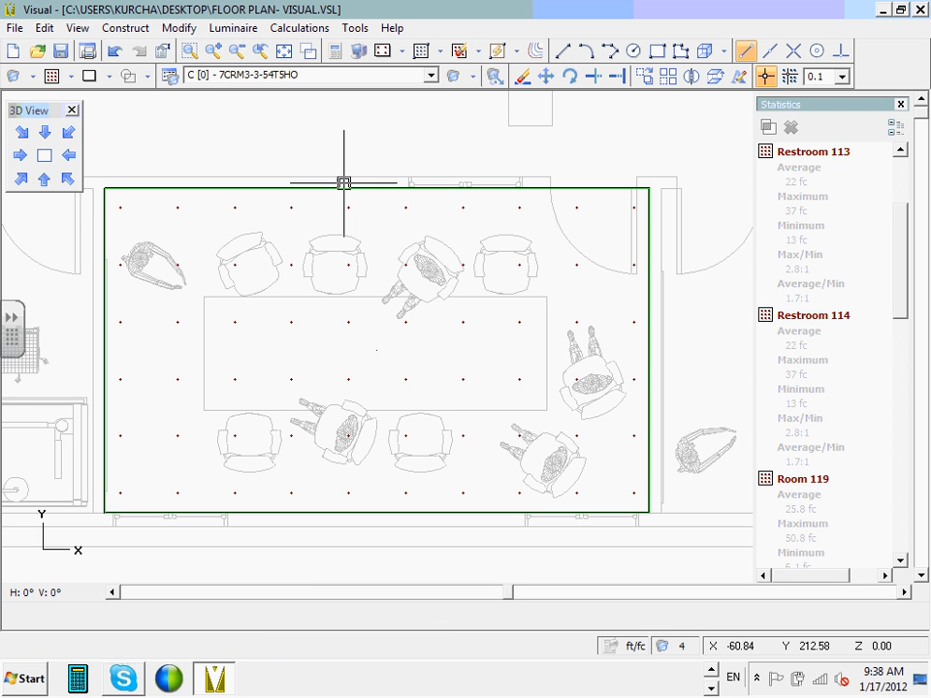
Place one luminaire C over the left end of the conference table at 8 ft mounting height and 90° orientation, with endpoint snap off.
{"action": "left_click", "coordinate": [454, 80]}
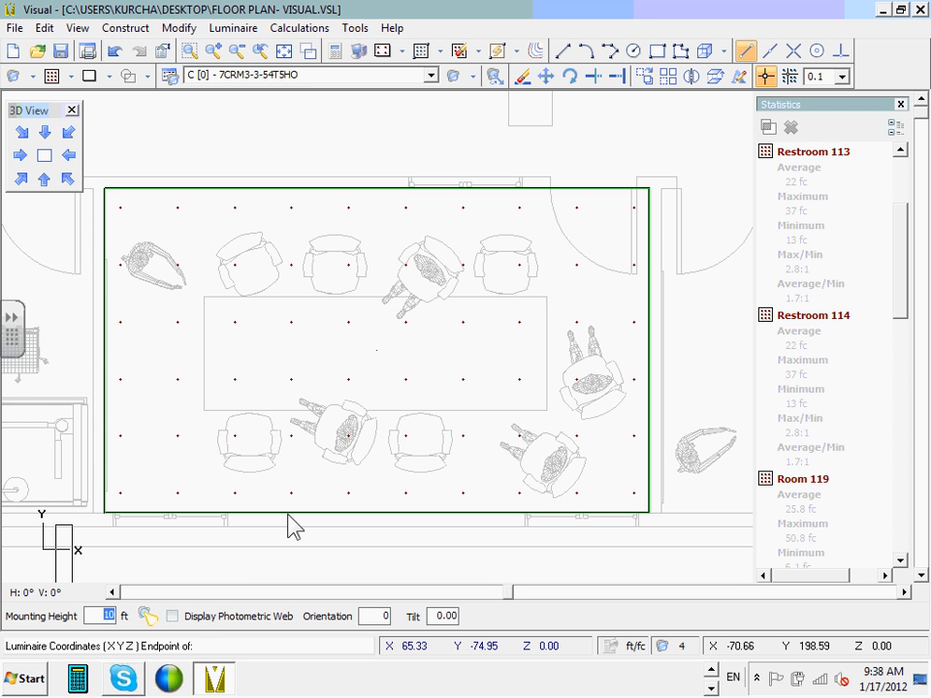
{"action": "type", "text": "8"}
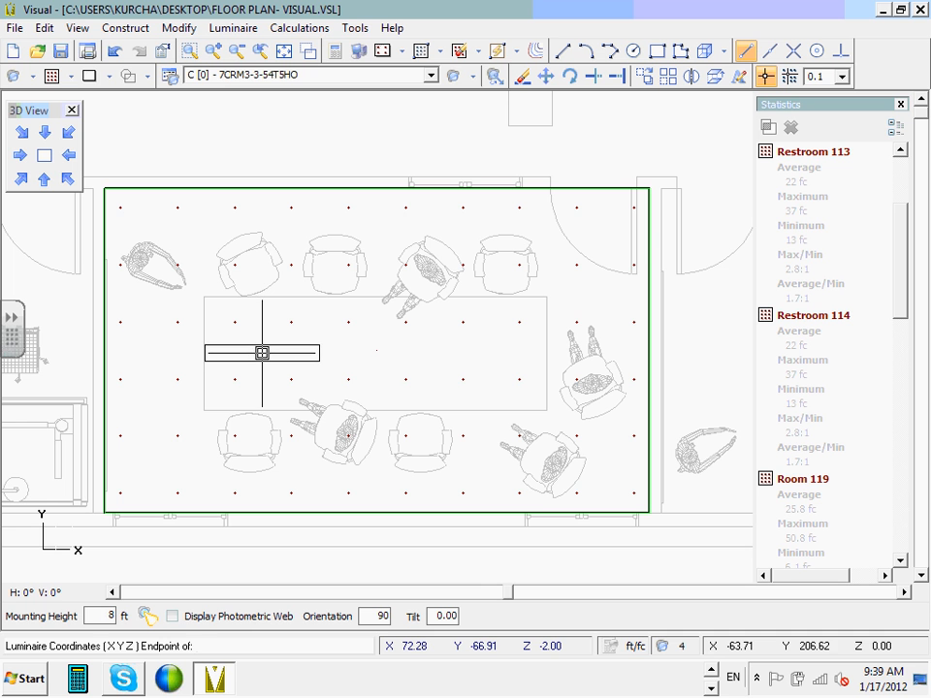
{"action": "left_click", "coordinate": [745, 53]}
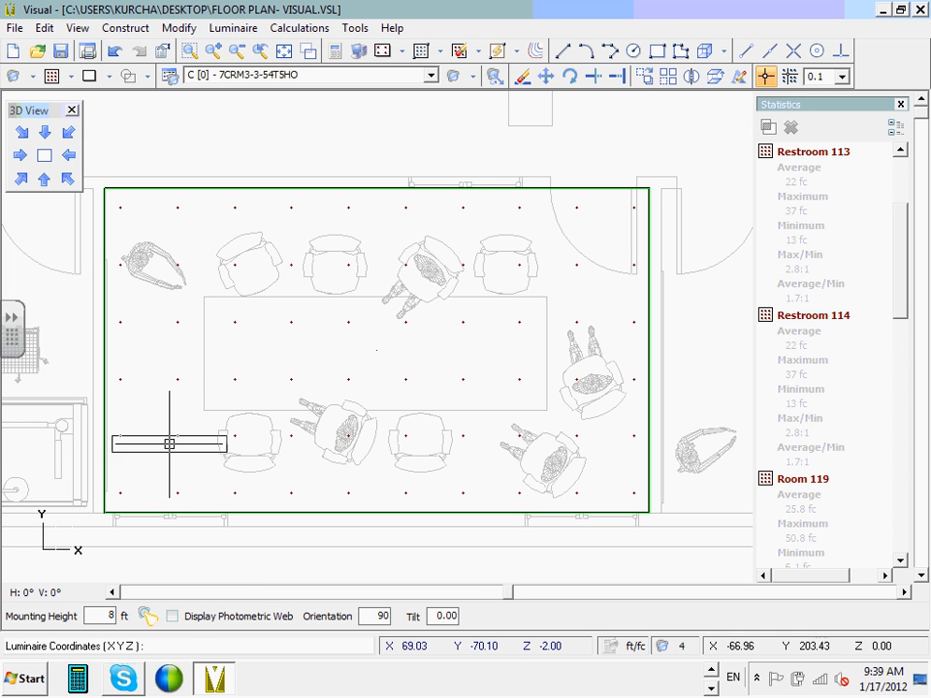
{"action": "left_click", "coordinate": [261, 354]}
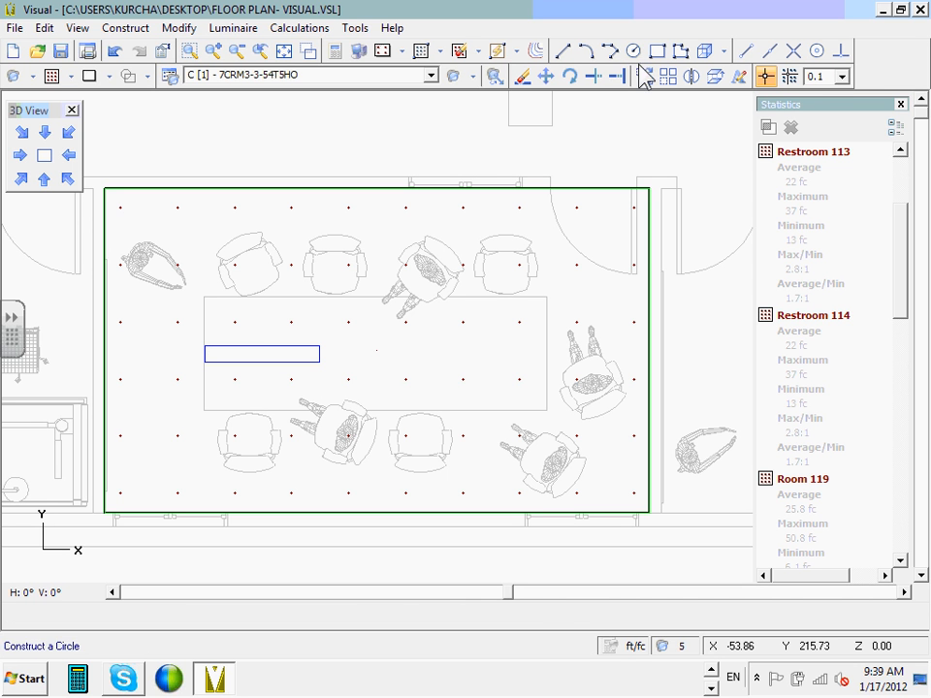
Turn on grid snap at 4 ft spacing and copy the luminaire 4 ft and 8 ft to its right to form a continuous row.
{"action": "left_click", "coordinate": [789, 76]}
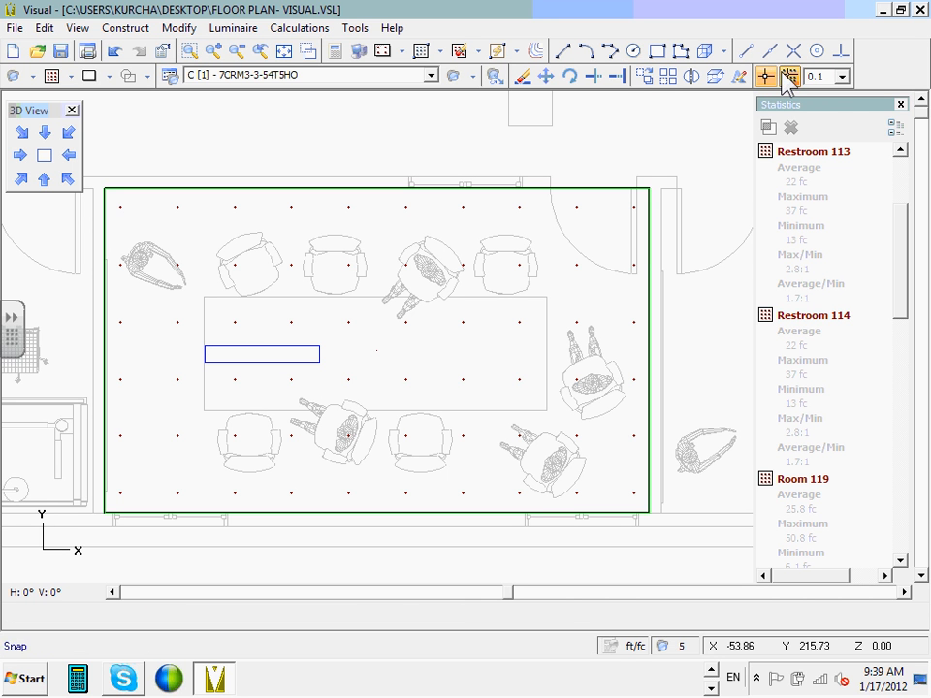
{"action": "left_click", "coordinate": [842, 78]}
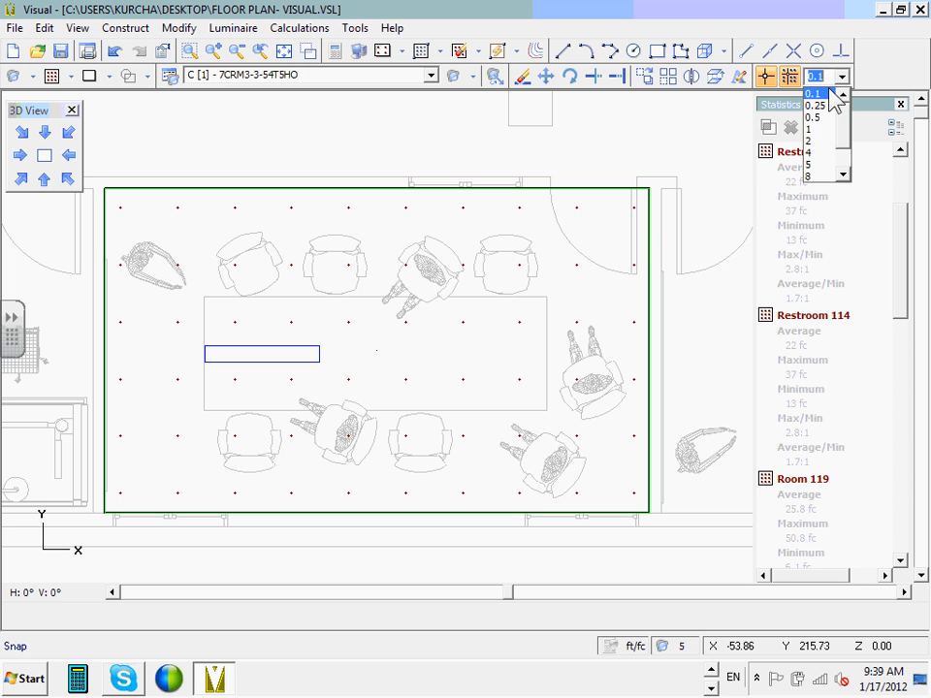
{"action": "left_click", "coordinate": [820, 155]}
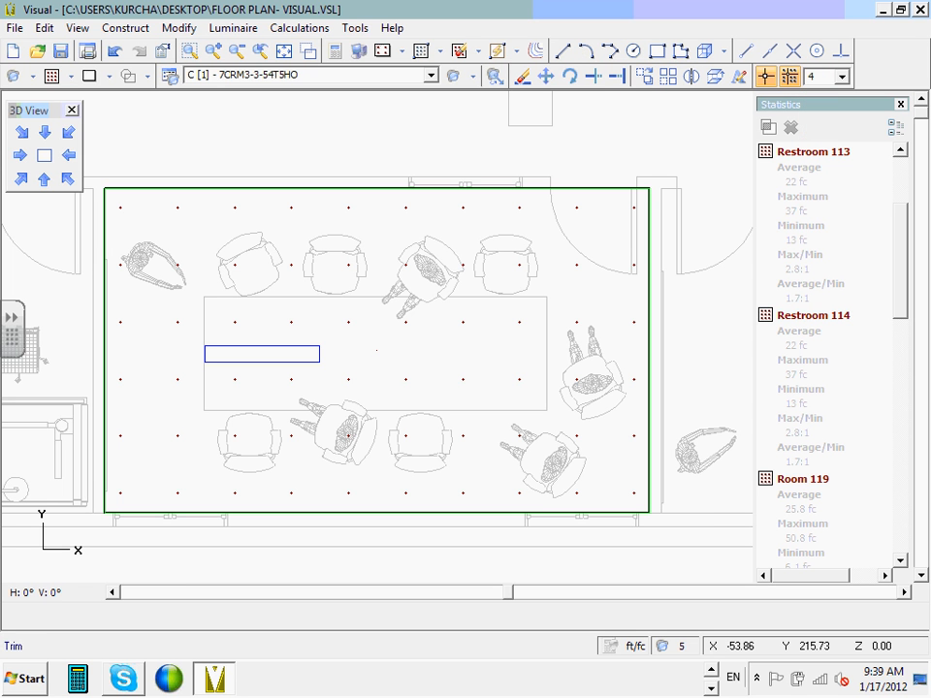
{"action": "left_click", "coordinate": [644, 76]}
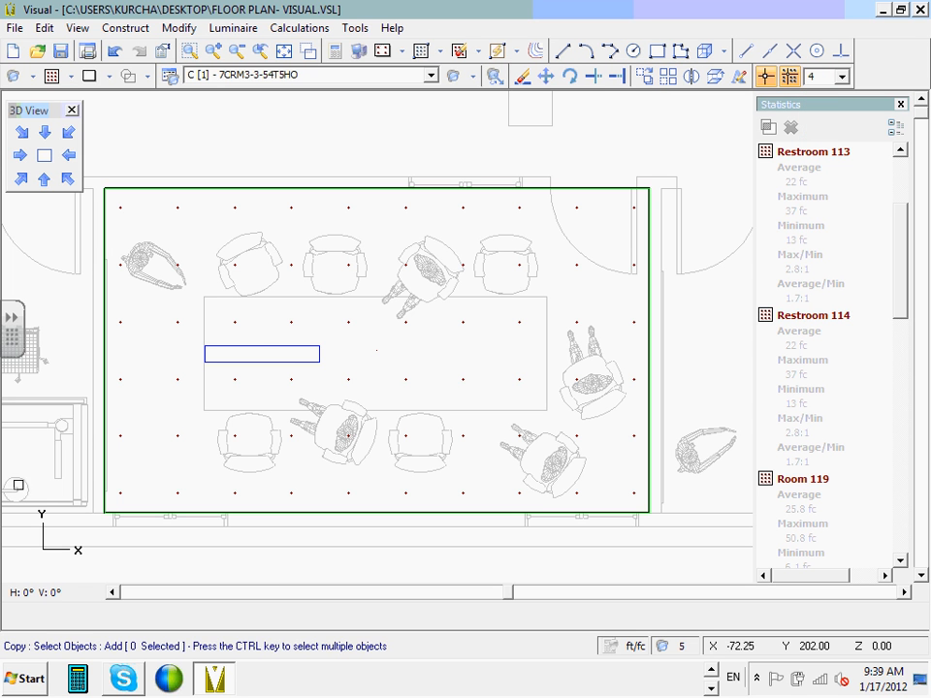
{"action": "left_click", "coordinate": [194, 368]}
{"action": "left_click", "coordinate": [362, 336]}
{"action": "left_click", "coordinate": [253, 314]}
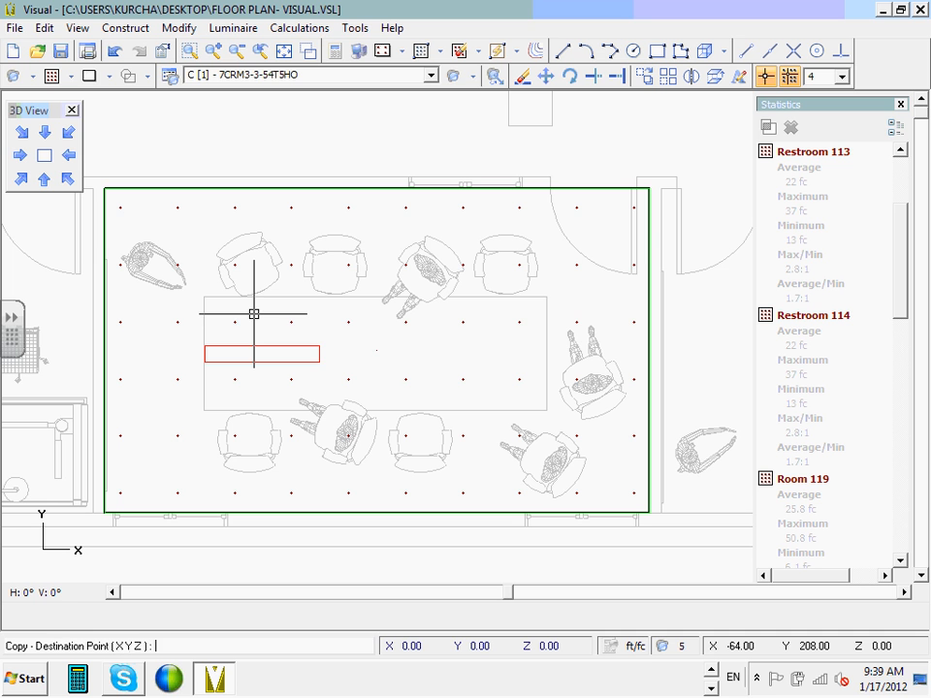
{"action": "left_click", "coordinate": [367, 314]}
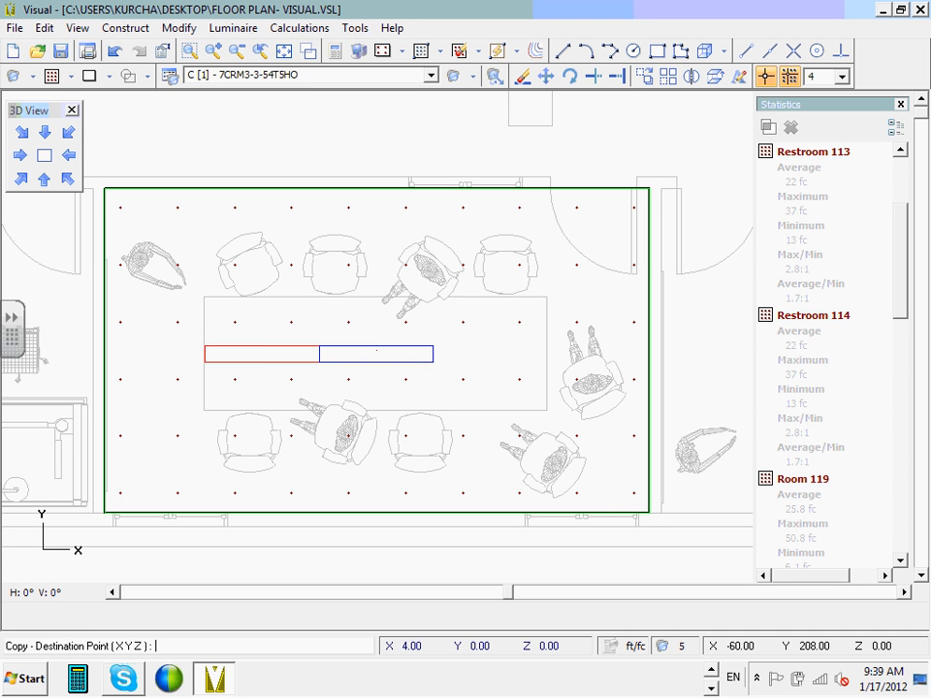
{"action": "left_click", "coordinate": [481, 313]}
{"action": "key", "text": "Escape"}
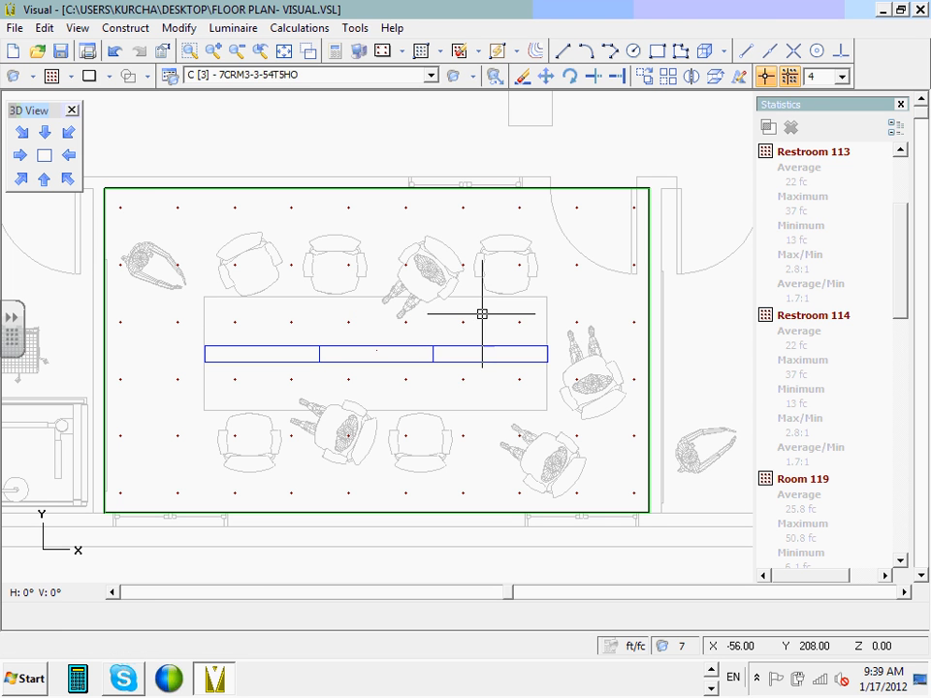
Calculate the illuminance and examine the Conference Room 123 statistics and luminaire C's placement settings.
{"action": "left_click", "coordinate": [333, 51]}
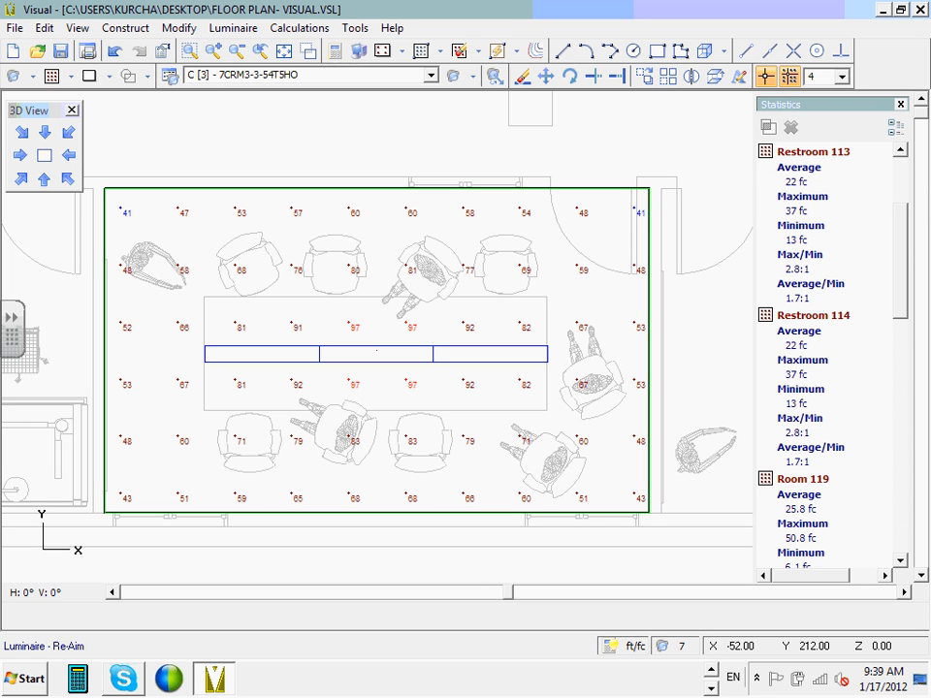
{"action": "left_click", "coordinate": [431, 77]}
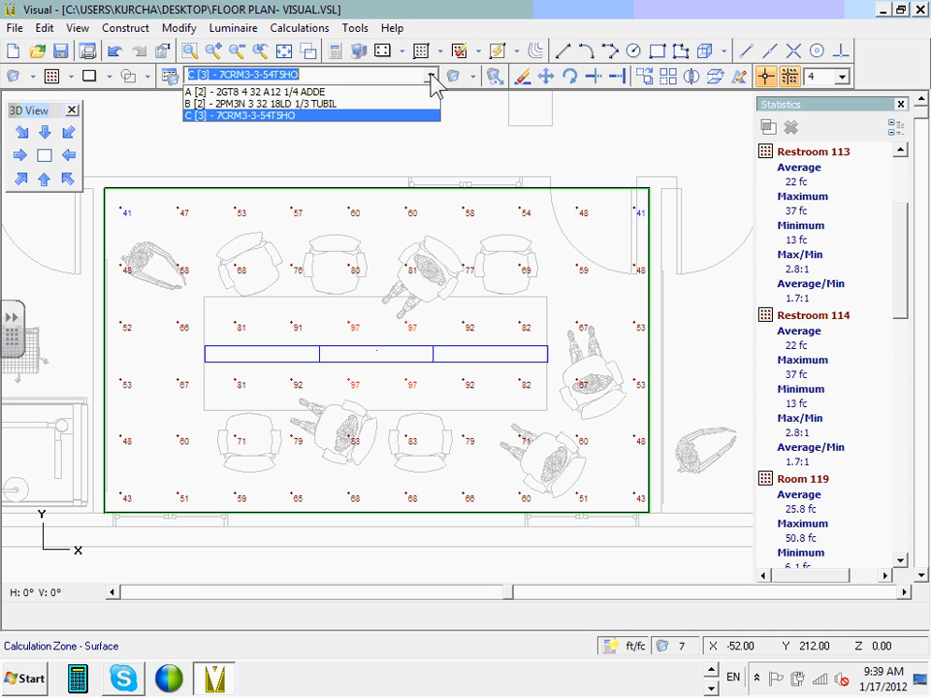
{"action": "left_click", "coordinate": [258, 115]}
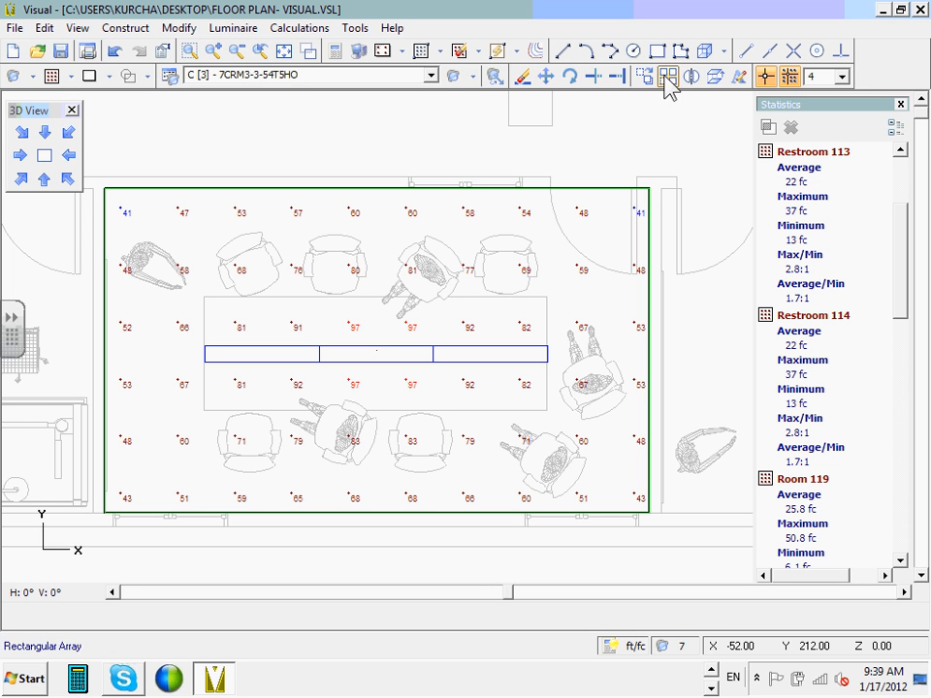
{"action": "left_click", "coordinate": [453, 78]}
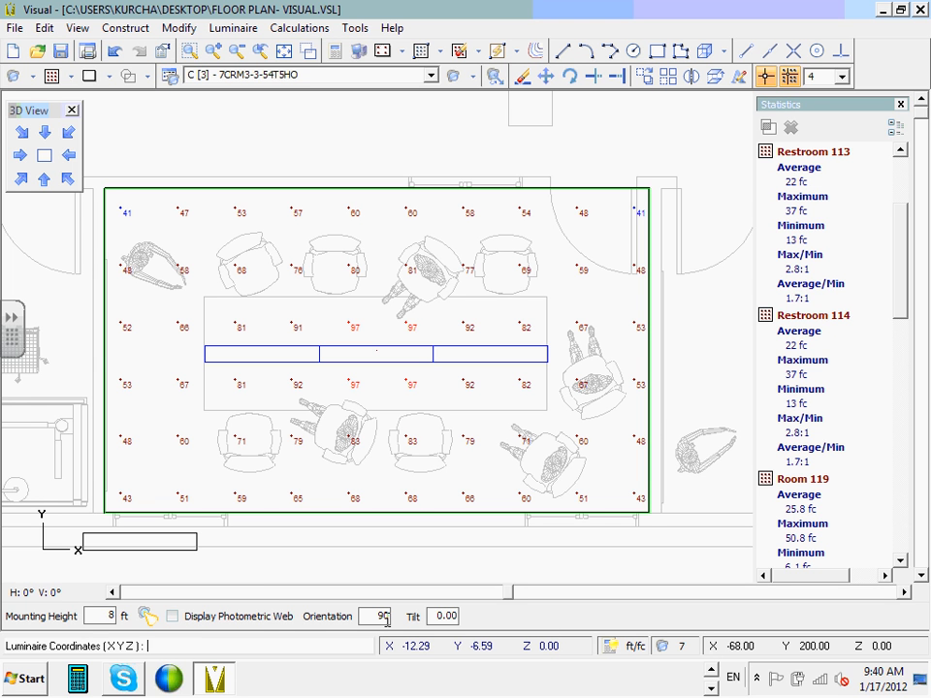
{"action": "left_click_drag", "start_coordinate": [907, 207], "coordinate": [916, 167]}
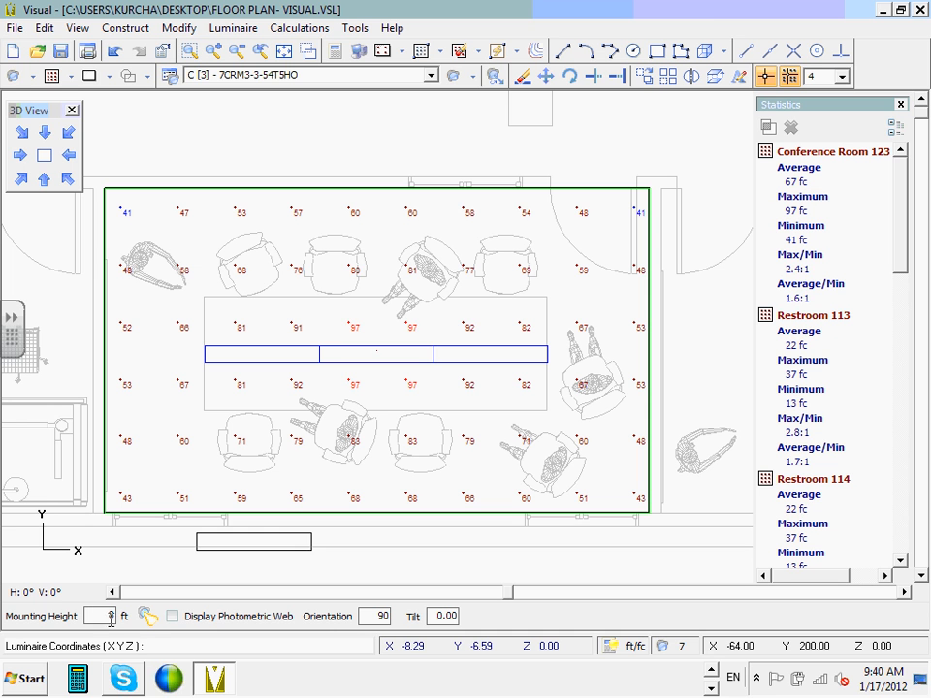
{"action": "left_click", "coordinate": [570, 83]}
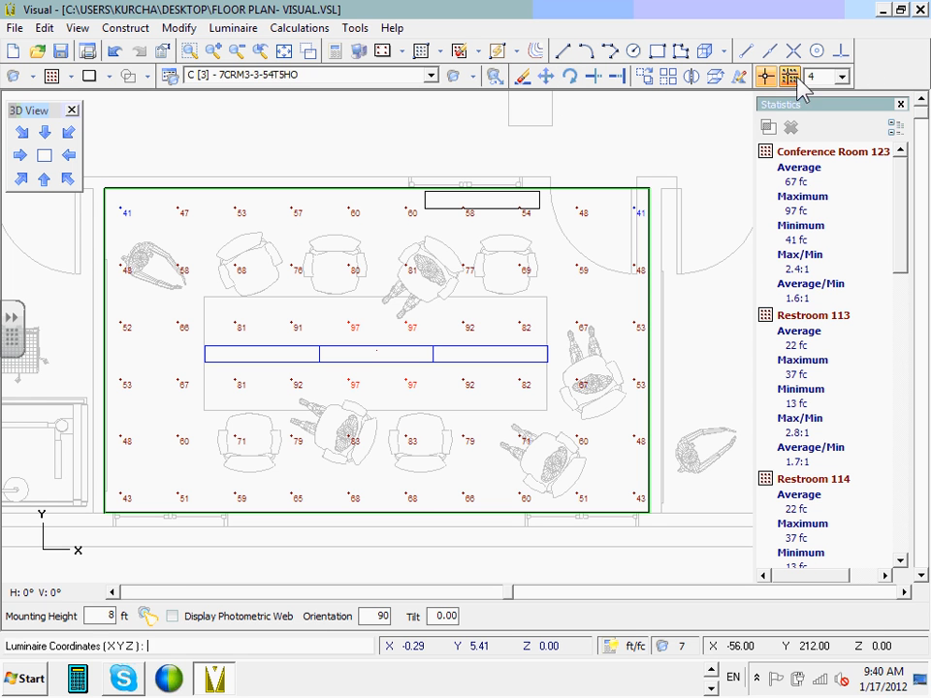
Erase the middle and right luminaires of the row above the conference table.
{"action": "left_click", "coordinate": [646, 80]}
{"action": "left_click", "coordinate": [522, 77]}
{"action": "left_click", "coordinate": [324, 410]}
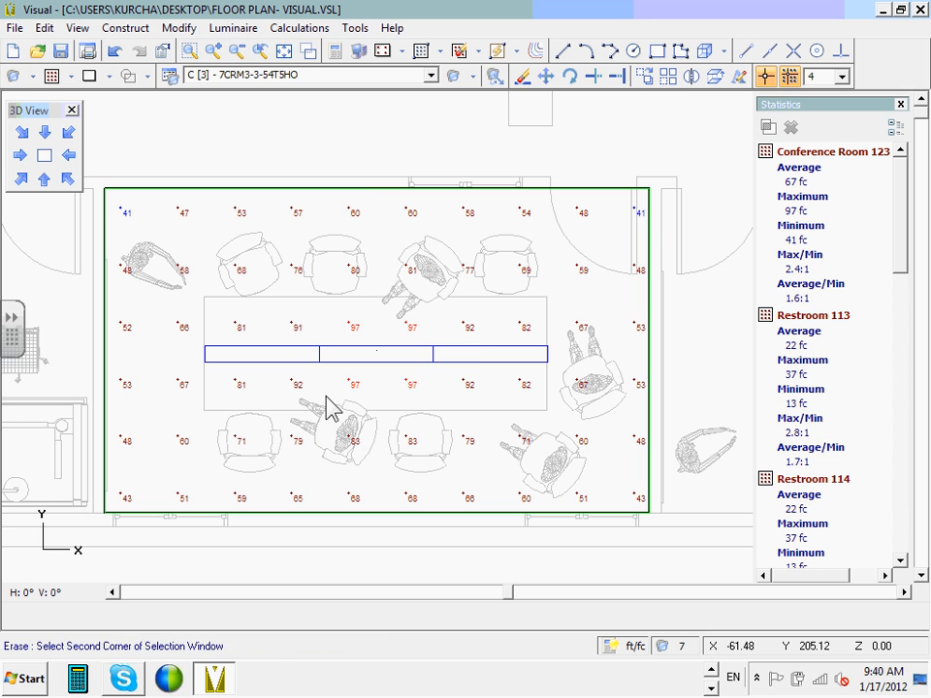
{"action": "left_click", "coordinate": [502, 331]}
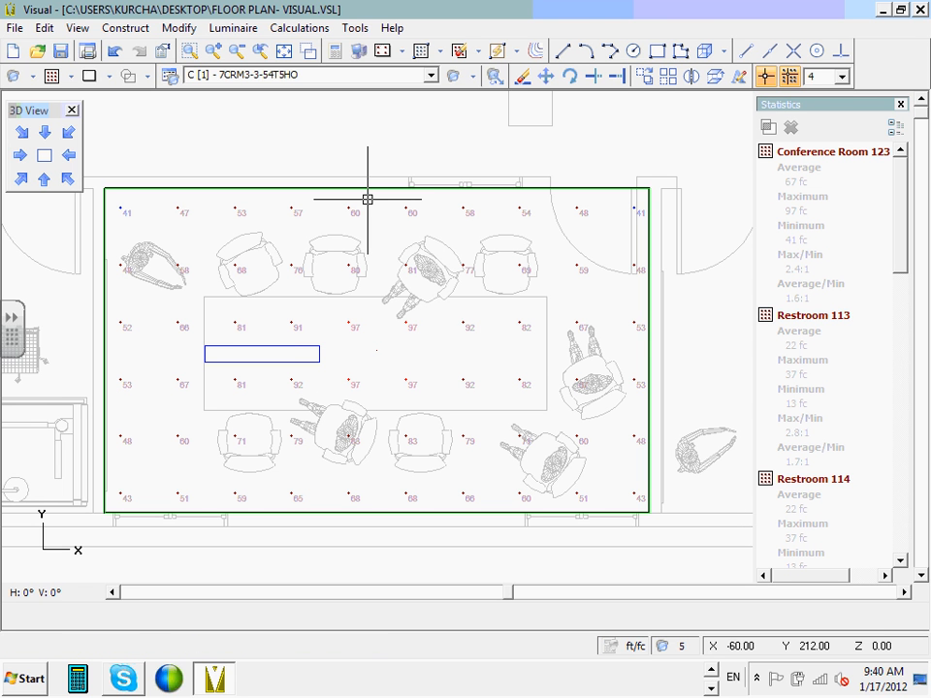
Rebuild the three-luminaire row by copying the remaining luminaire 4 ft and 8 ft to the right with the 4 ft grid snap on.
{"action": "left_click", "coordinate": [767, 77]}
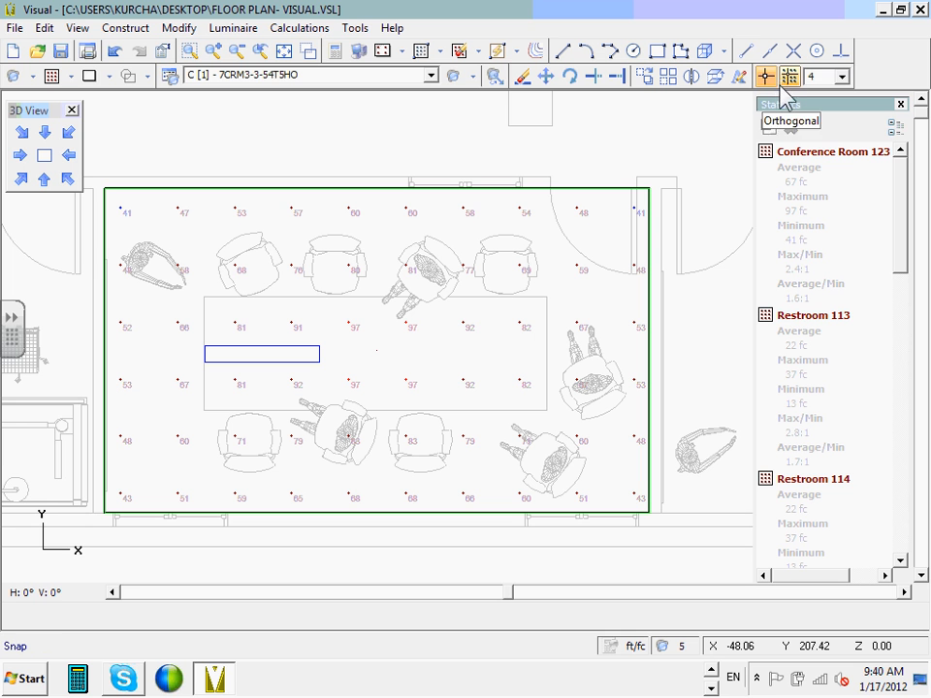
{"action": "left_click", "coordinate": [841, 76]}
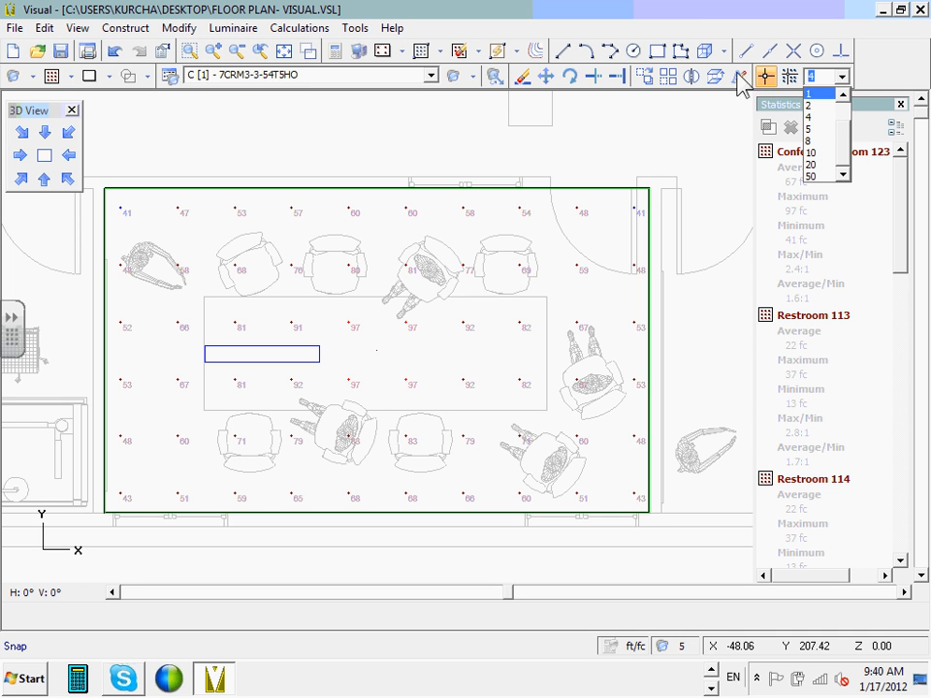
{"action": "left_click", "coordinate": [789, 79]}
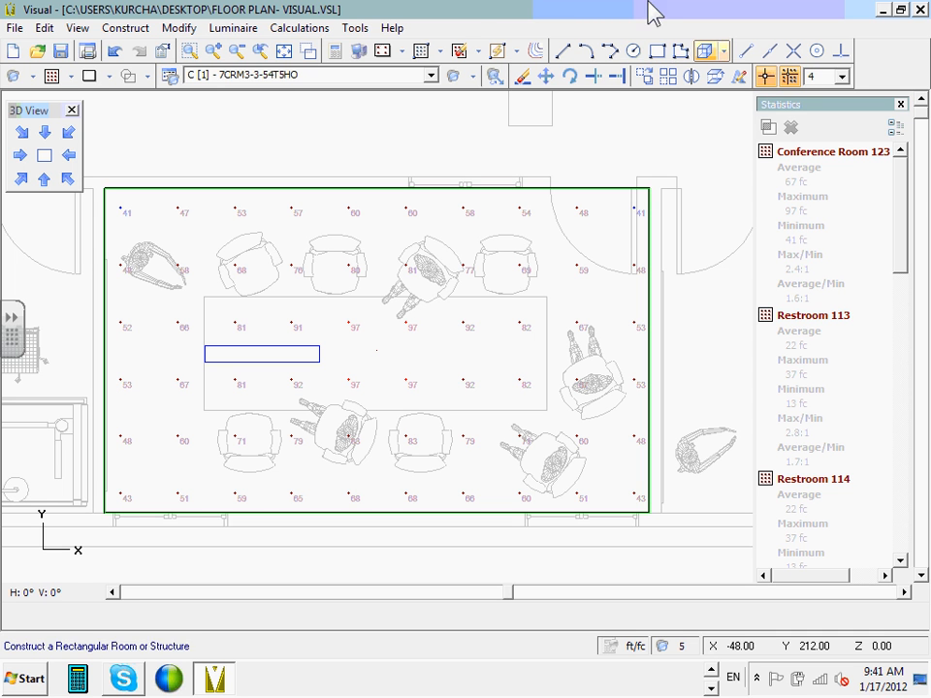
{"action": "left_click", "coordinate": [646, 80]}
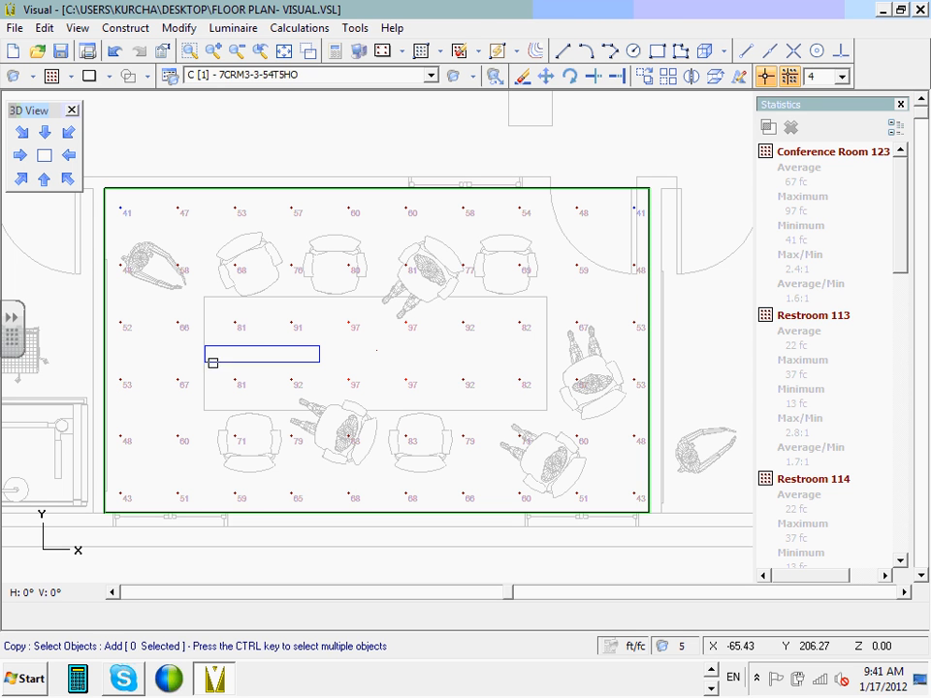
{"action": "left_click", "coordinate": [206, 374]}
{"action": "left_click", "coordinate": [326, 340]}
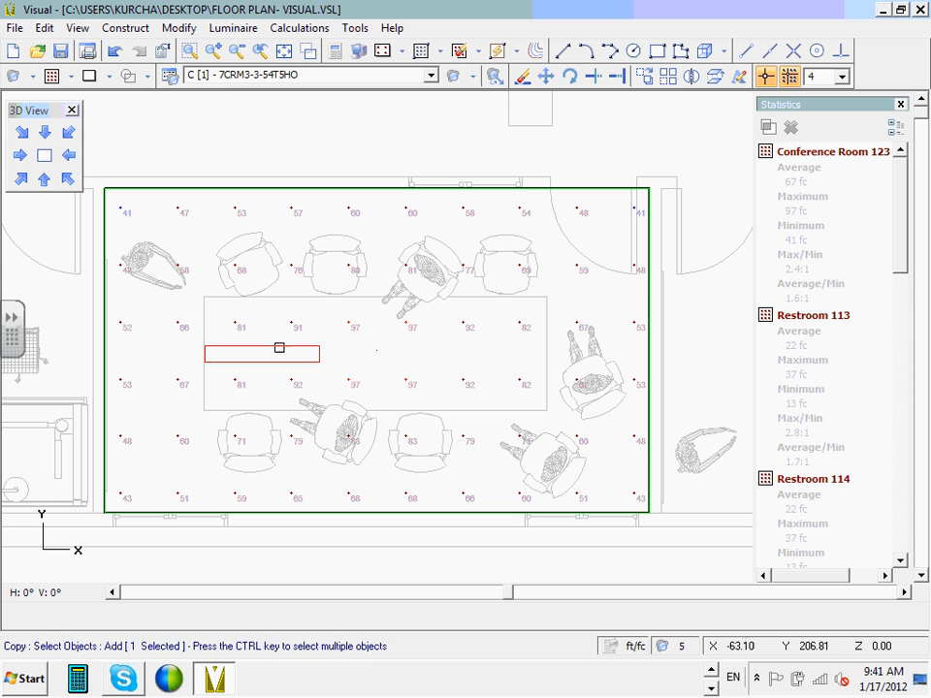
{"action": "right_click", "coordinate": [279, 347]}
{"action": "left_click", "coordinate": [253, 314]}
{"action": "left_click", "coordinate": [367, 314]}
{"action": "left_click", "coordinate": [482, 315]}
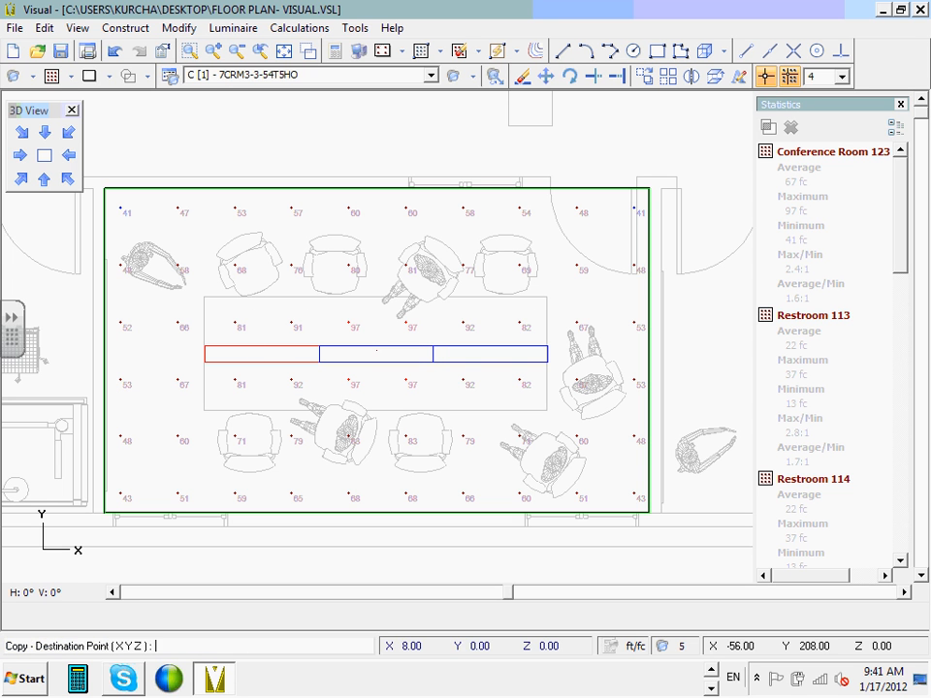
{"action": "right_click", "coordinate": [482, 311]}
Erase only the rightmost luminaire of the row above the conference table.
{"action": "left_click", "coordinate": [521, 87]}
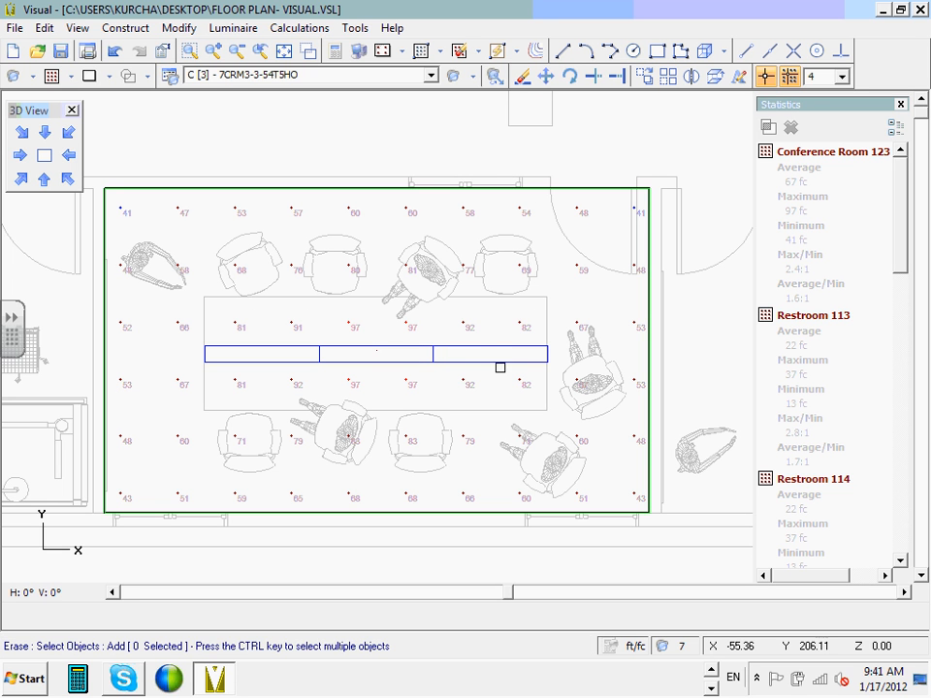
{"action": "left_click", "coordinate": [484, 370]}
{"action": "left_click", "coordinate": [524, 335]}
{"action": "right_click", "coordinate": [532, 262]}
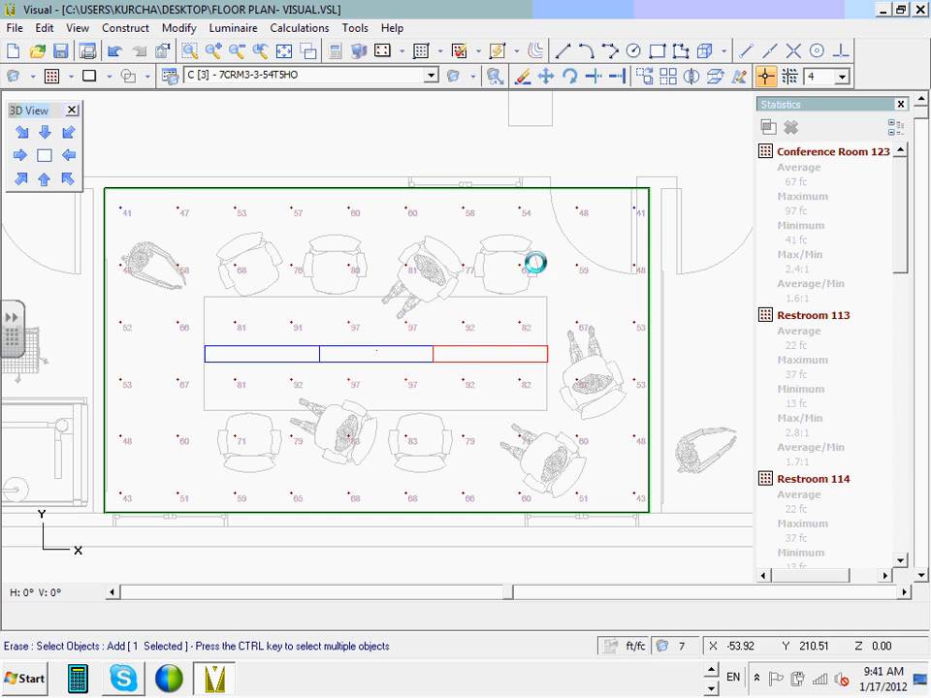
Copy the middle luminaire above the conference table freehand to the table's right end, with the grid snap off.
{"action": "left_click", "coordinate": [643, 76]}
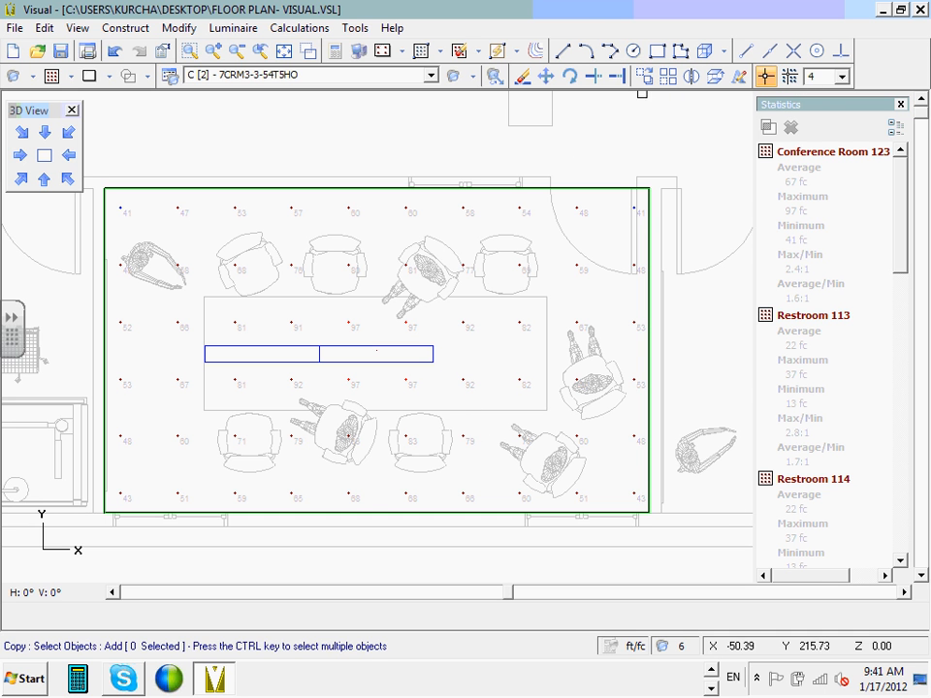
{"action": "left_click", "coordinate": [323, 425]}
{"action": "left_click", "coordinate": [489, 273]}
{"action": "right_click", "coordinate": [414, 336]}
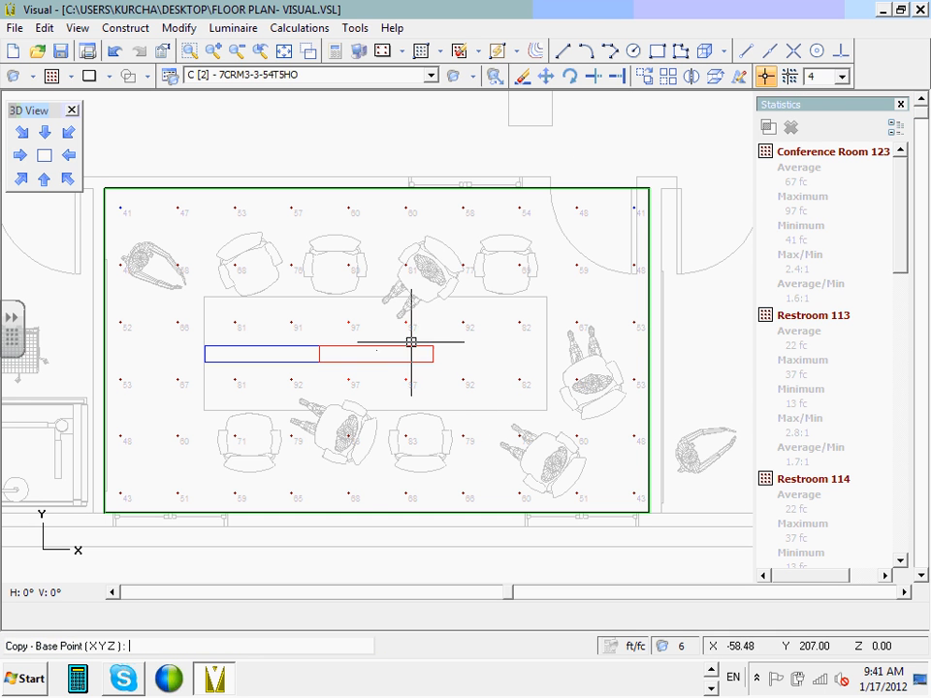
{"action": "left_click", "coordinate": [409, 345]}
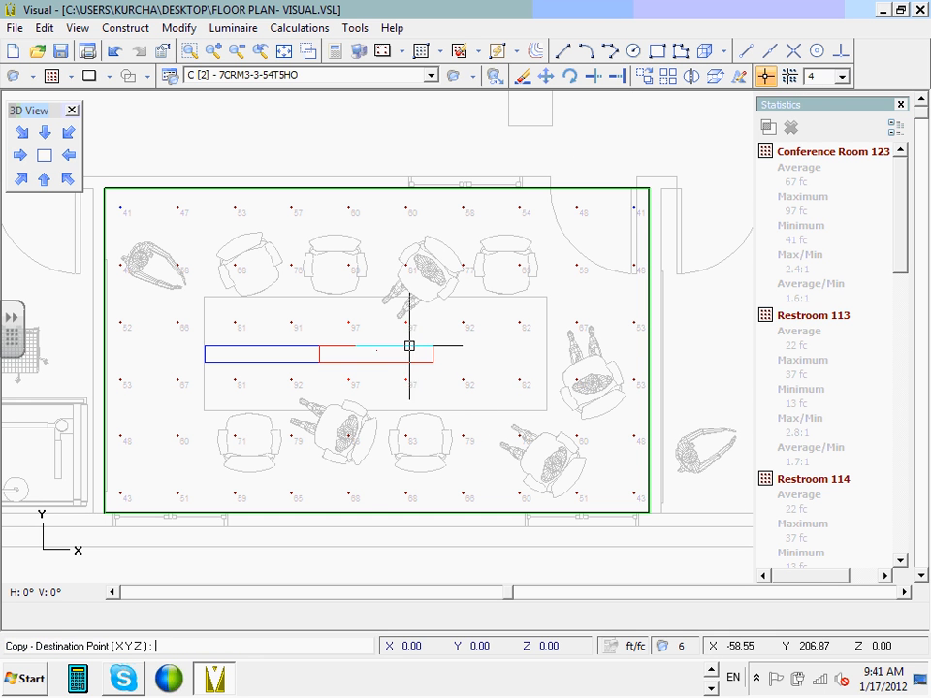
{"action": "left_click", "coordinate": [532, 330]}
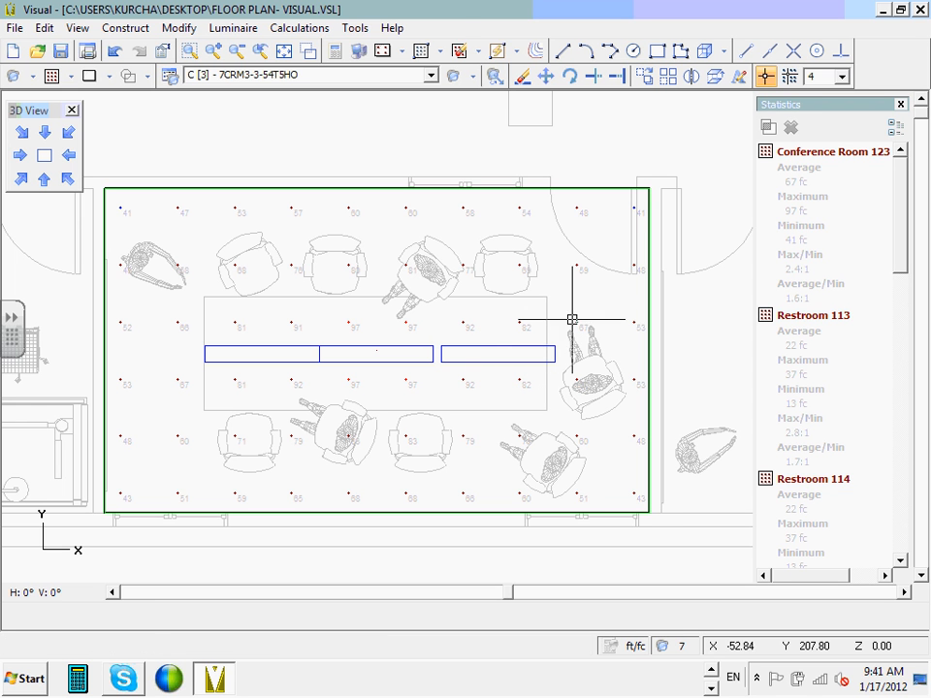
Erase the freehand luminaire copy at the right end of the row.
{"action": "left_click", "coordinate": [521, 76]}
{"action": "left_click", "coordinate": [482, 372]}
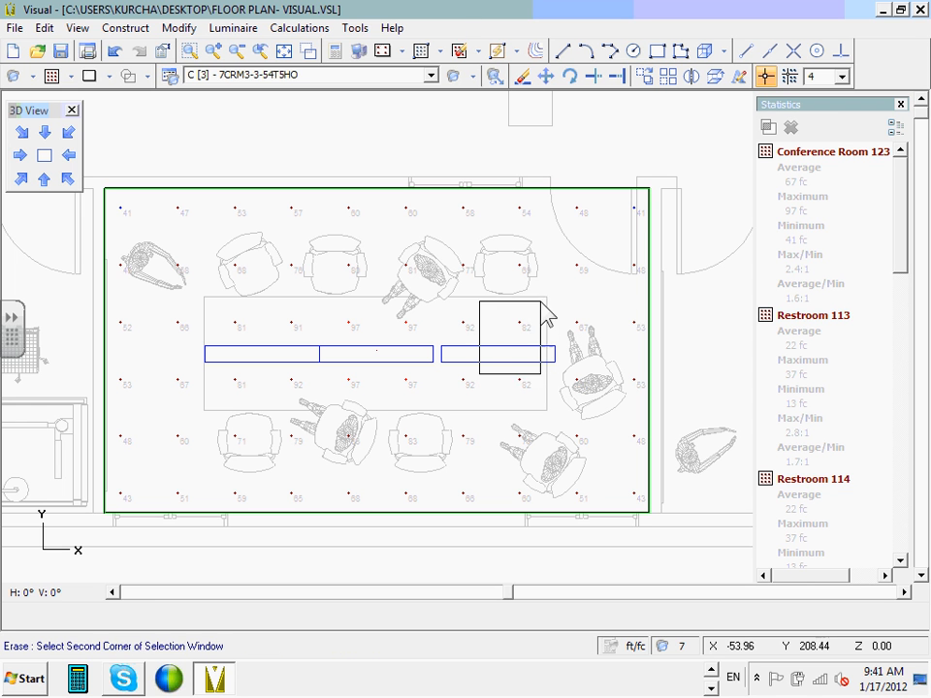
{"action": "left_click", "coordinate": [560, 301]}
{"action": "key", "text": "Return"}
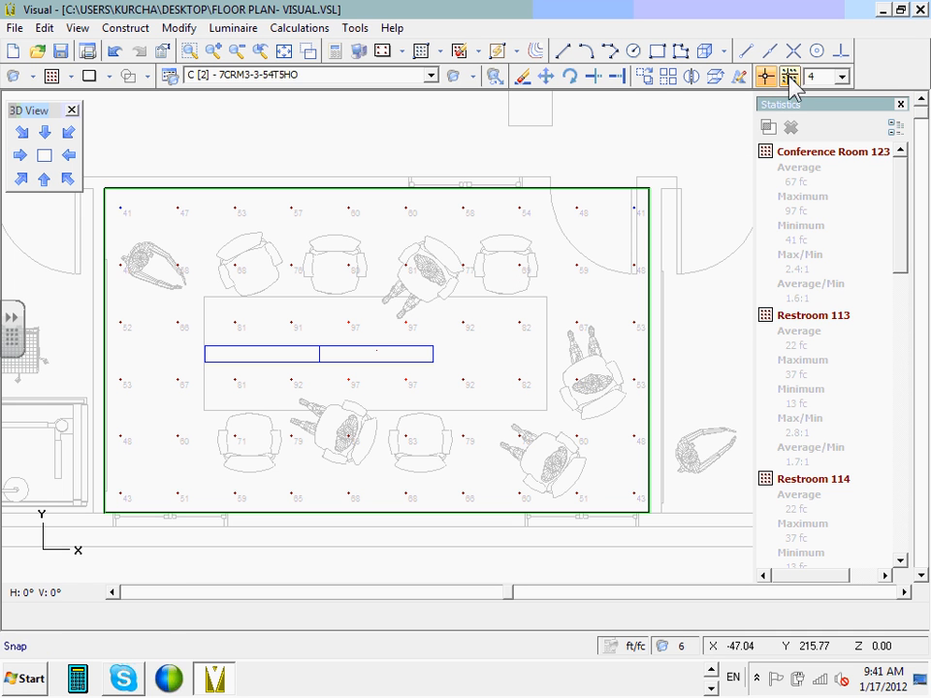
Turn the 4 ft grid snap on and copy the middle luminaire 4 ft to the right, completing the row of three.
{"action": "left_click", "coordinate": [646, 77]}
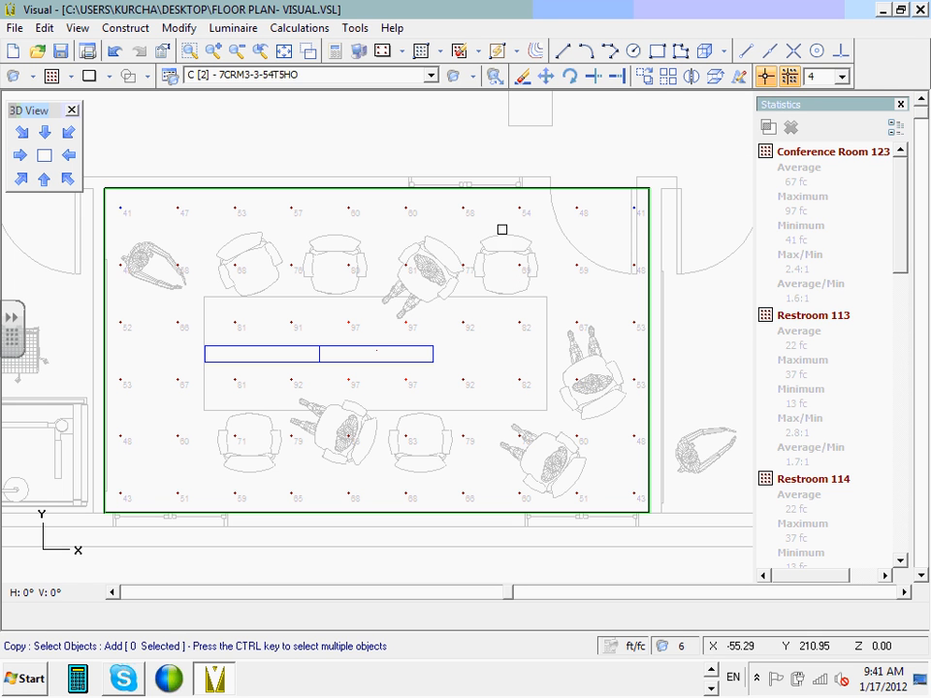
{"action": "left_click", "coordinate": [321, 393]}
{"action": "left_click", "coordinate": [435, 277]}
{"action": "key", "text": "Return"}
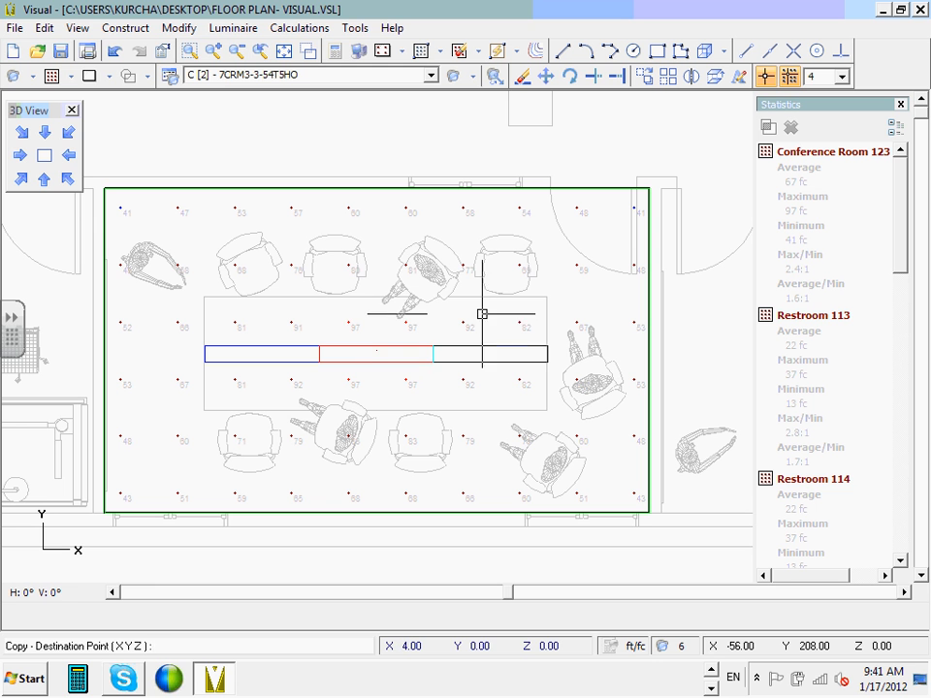
{"action": "left_click", "coordinate": [482, 314]}
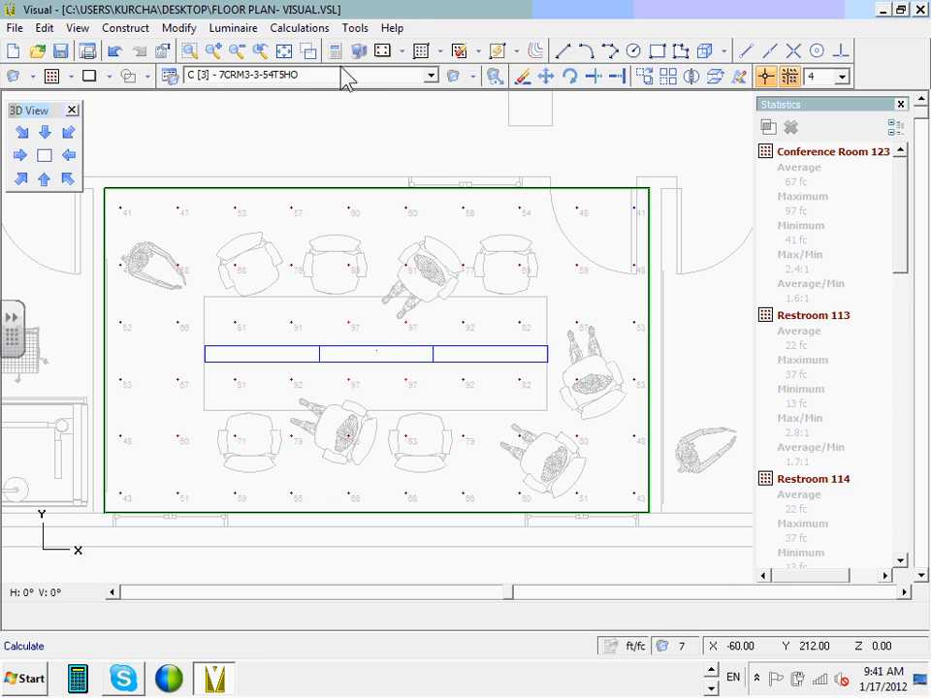
Calculate the illuminance and inspect Conference Room 123 in a 3D view and from the front, ending in plan view.
{"action": "left_click", "coordinate": [336, 54]}
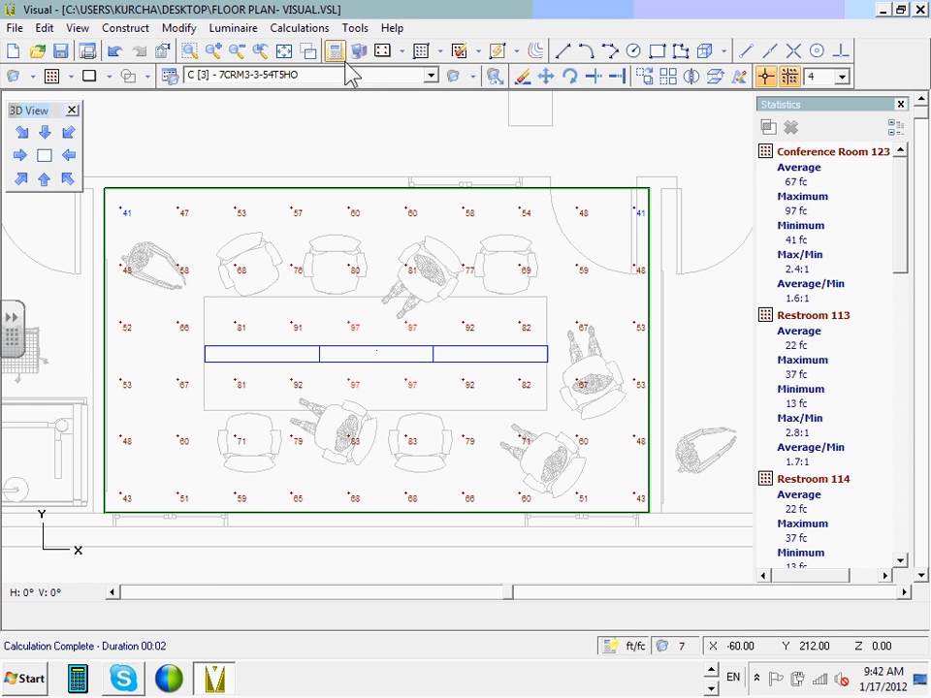
{"action": "left_click", "coordinate": [583, 54]}
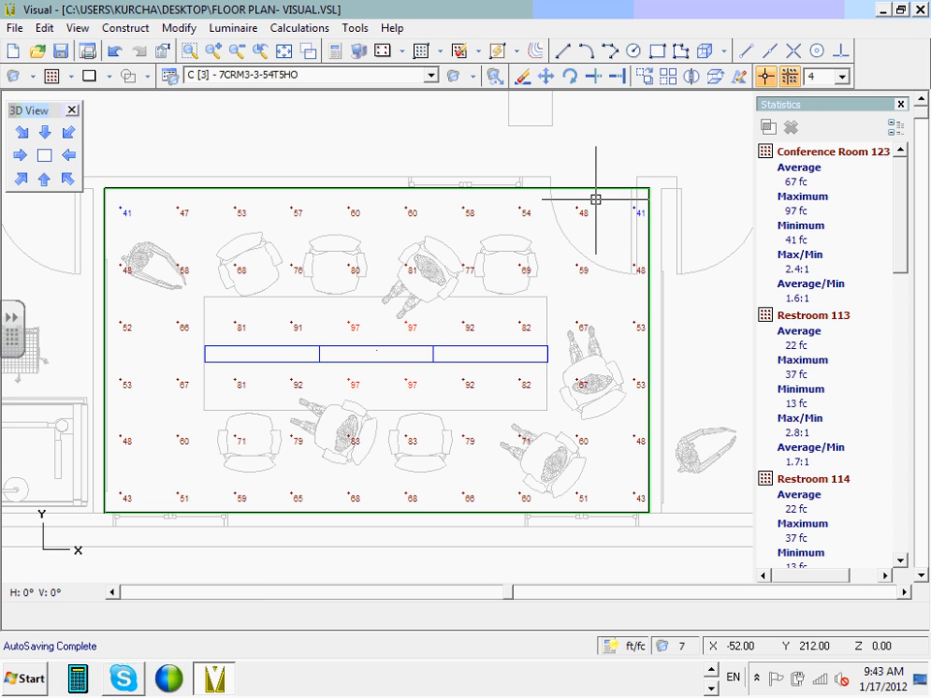
{"action": "scroll", "coordinate": [253, 316], "scroll_direction": "down", "scroll_amount": 1}
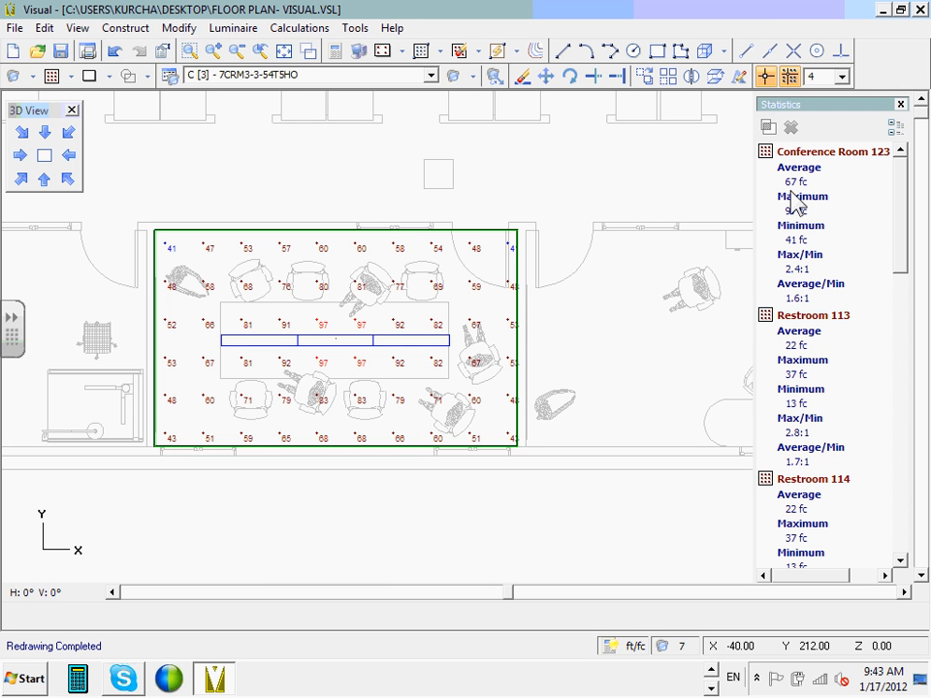
{"action": "left_click", "coordinate": [20, 180]}
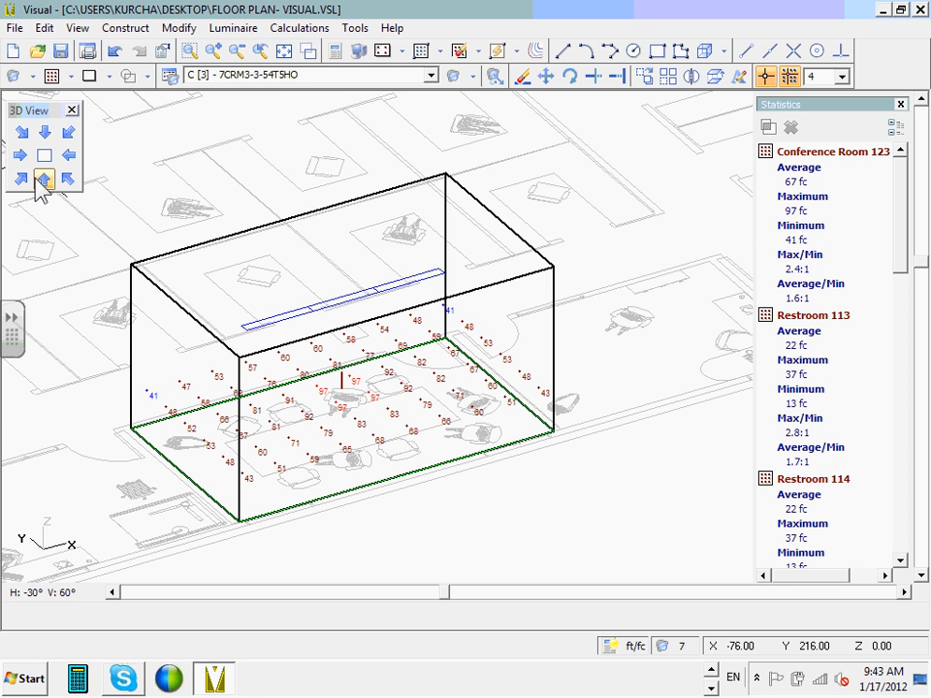
{"action": "left_click", "coordinate": [43, 180]}
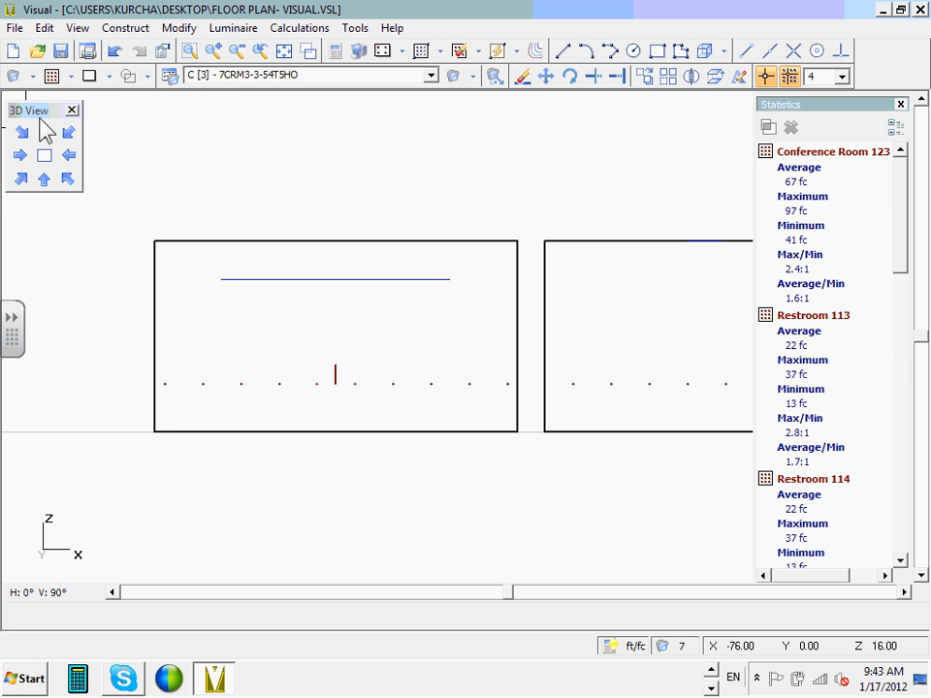
{"action": "left_click", "coordinate": [44, 156]}
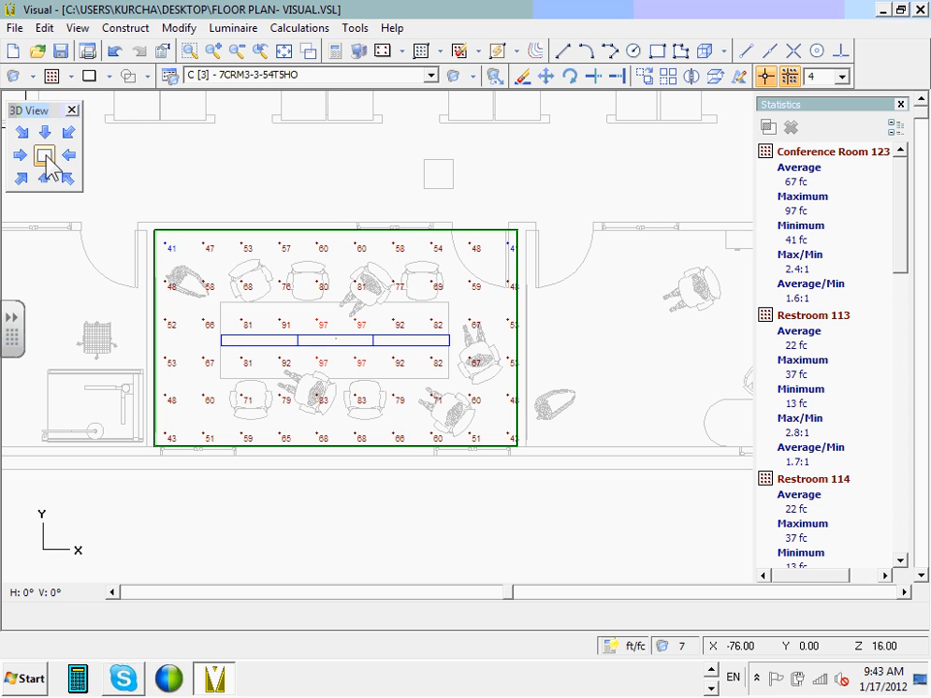
Open the properties of the three luminaires above the conference table and examine their mounting height.
{"action": "left_click", "coordinate": [44, 28]}
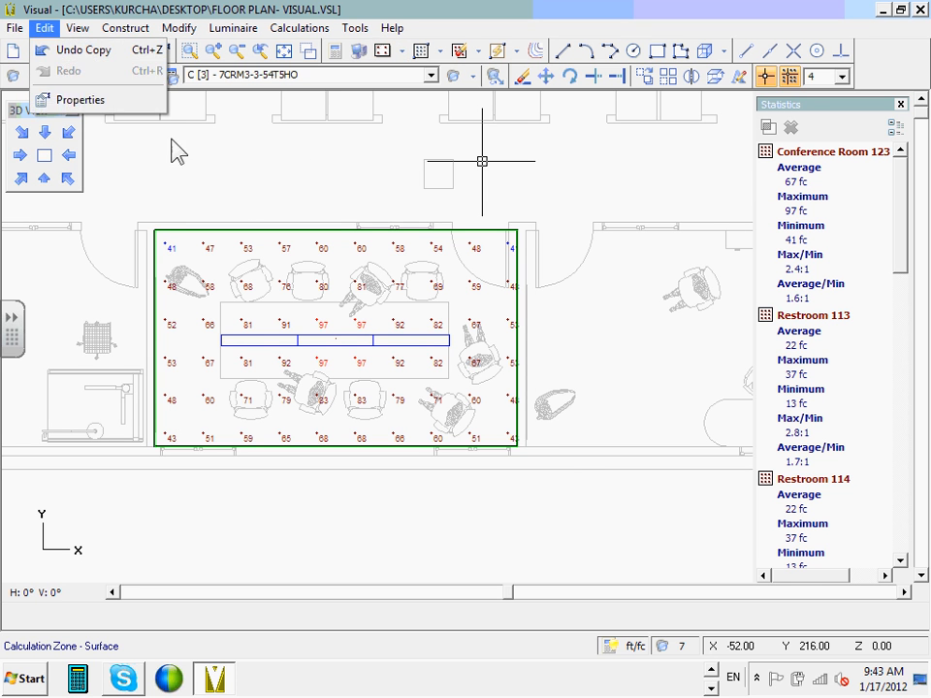
{"action": "left_click", "coordinate": [68, 100]}
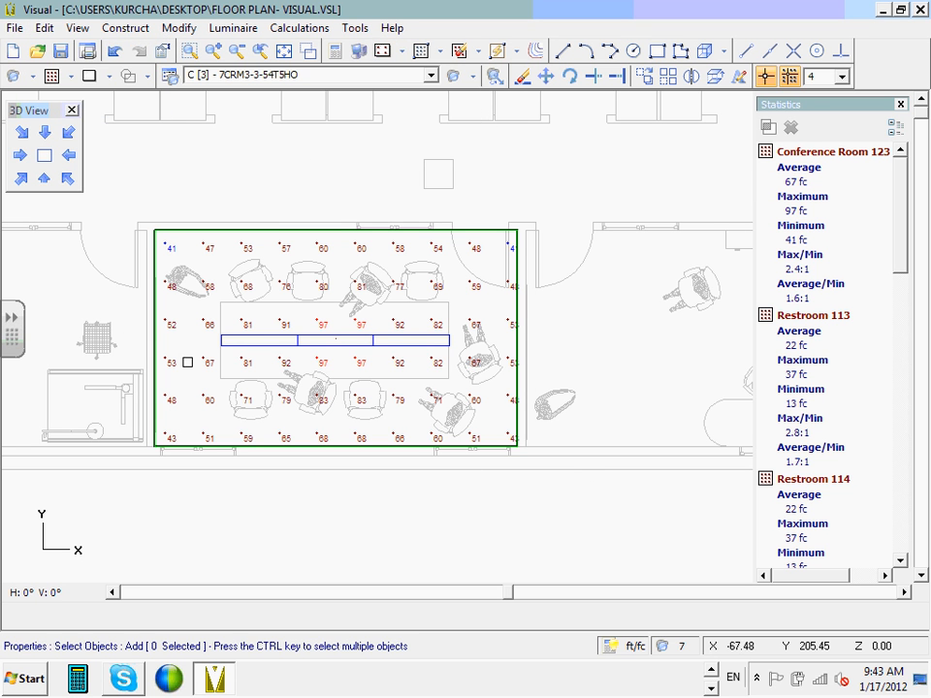
{"action": "left_click", "coordinate": [197, 368]}
{"action": "left_click", "coordinate": [479, 310]}
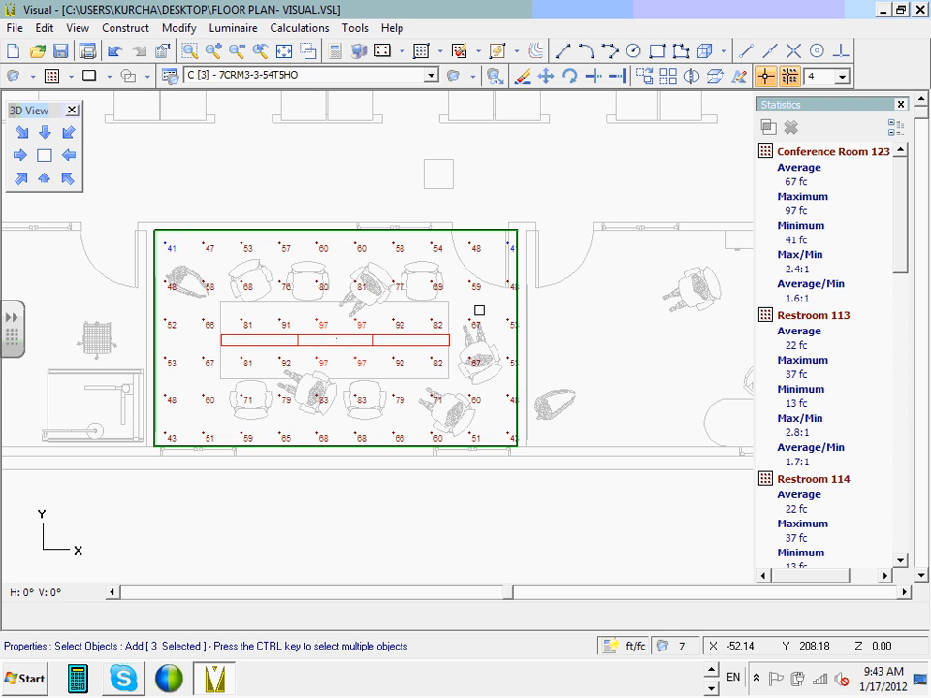
{"action": "right_click", "coordinate": [479, 310]}
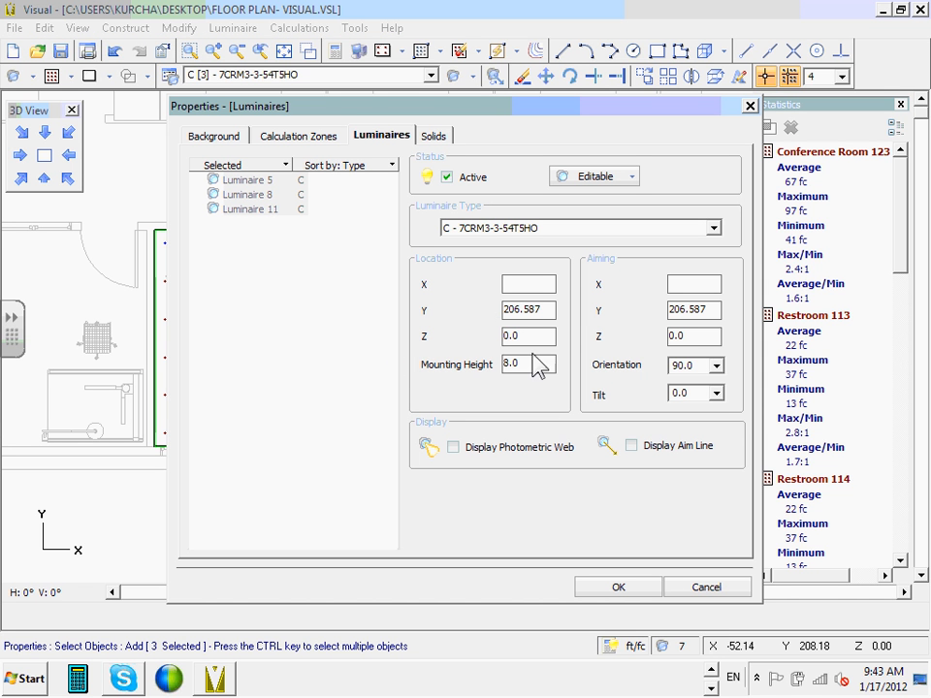
{"action": "left_click_drag", "start_coordinate": [521, 361], "coordinate": [494, 373]}
{"action": "left_click_drag", "start_coordinate": [551, 367], "coordinate": [497, 374]}
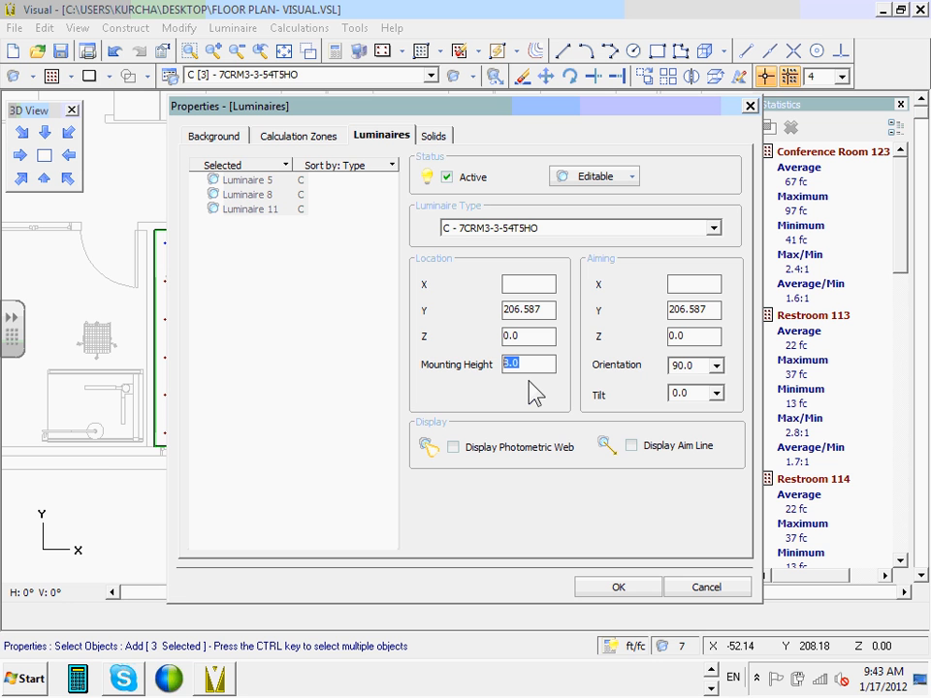
{"action": "type", "text": "3"}
{"action": "type", "text": "8"}
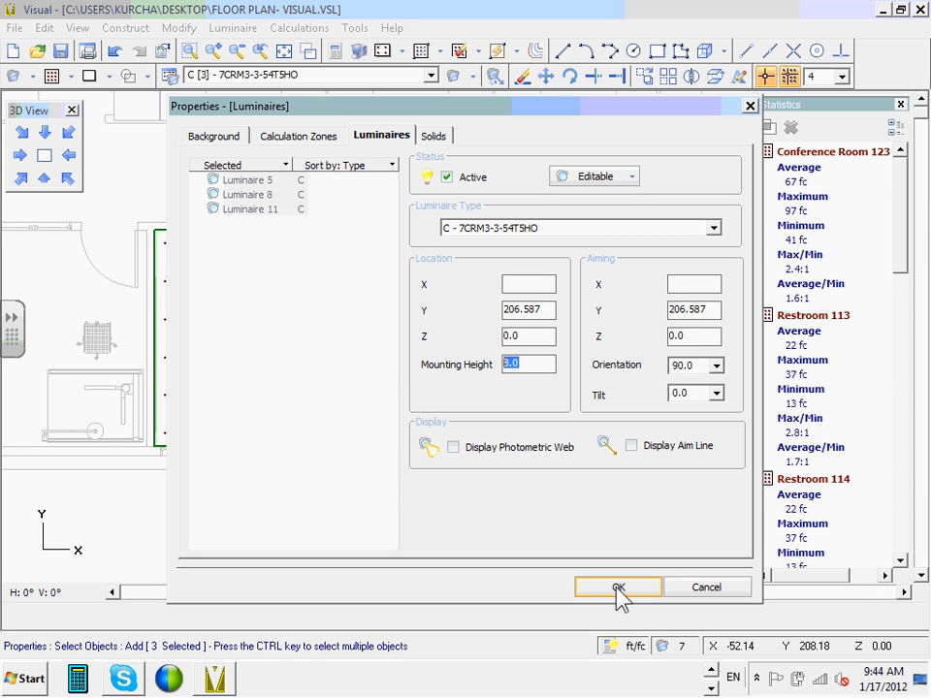
{"action": "left_click", "coordinate": [618, 588]}
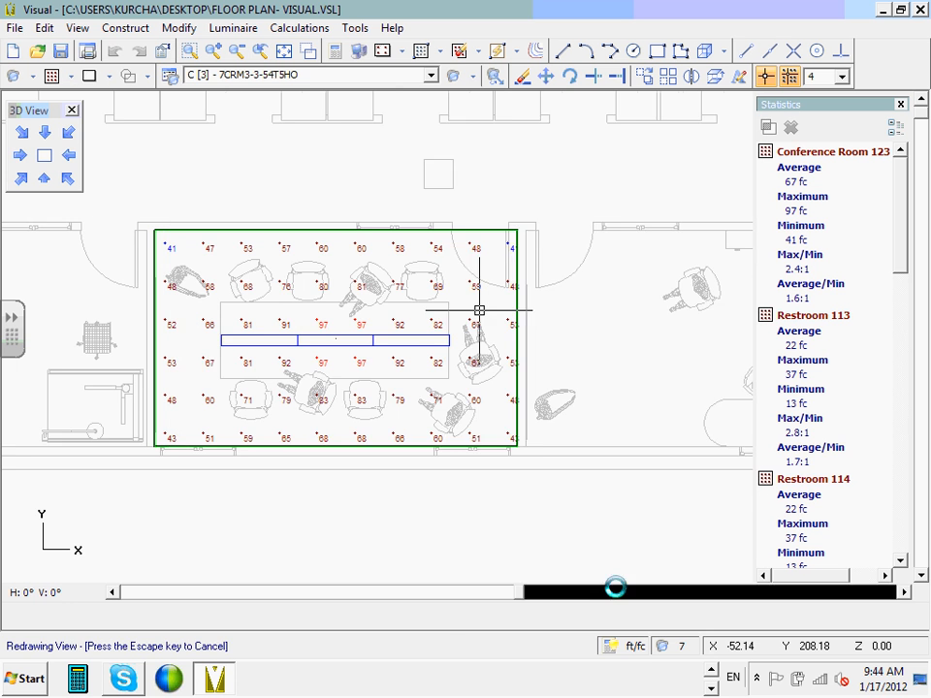
{"action": "left_click", "coordinate": [43, 155]}
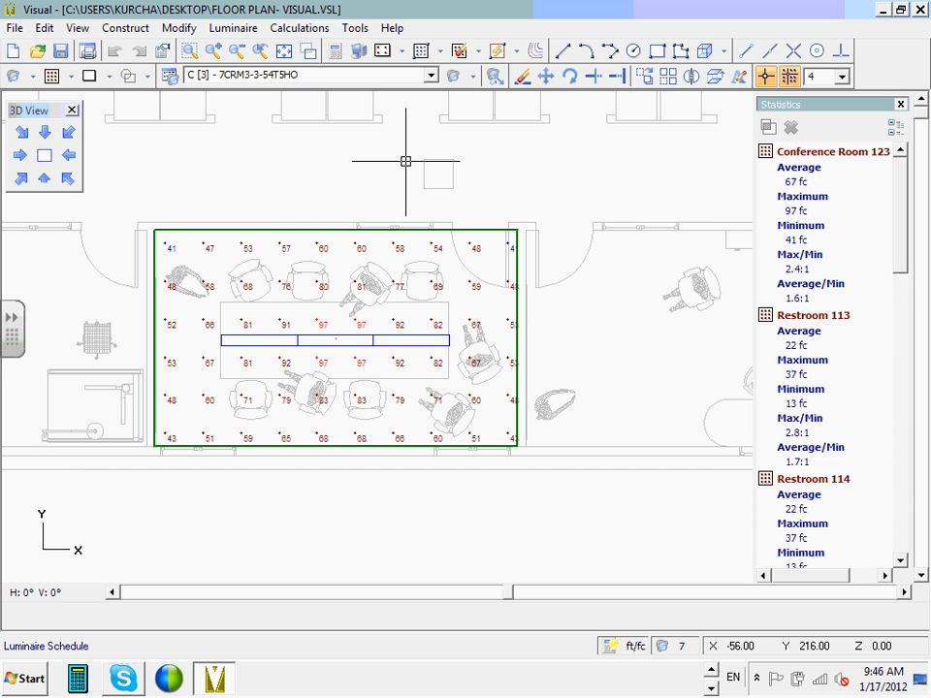
Replace luminaire C's photometric file with the two-lamp 7CRM3-2-54T5HO.ies in the luminaire schedule and recalculate the illuminance.
{"action": "left_click", "coordinate": [167, 76]}
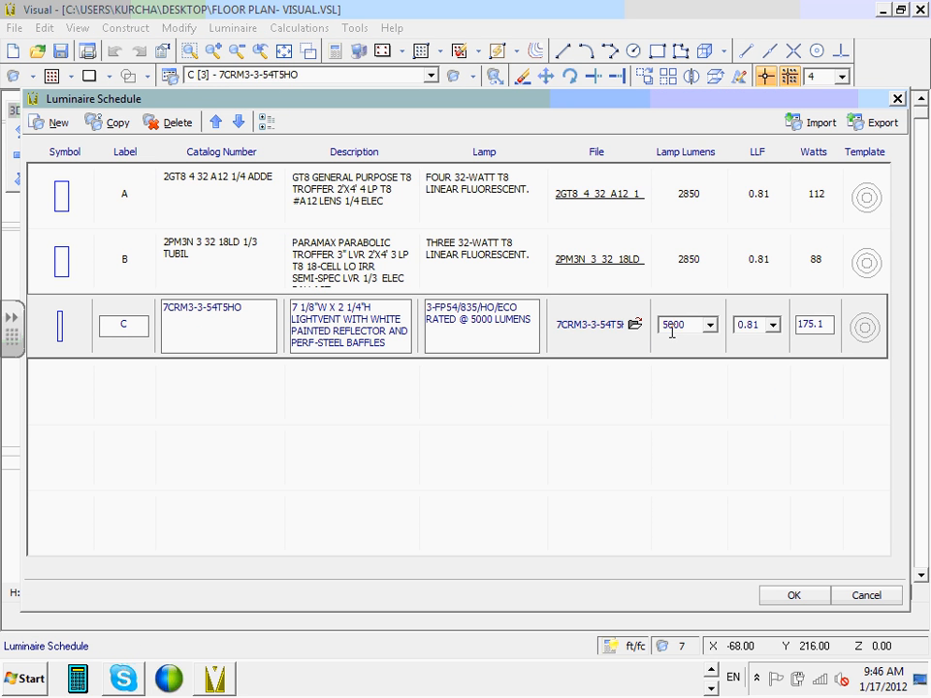
{"action": "left_click", "coordinate": [634, 322]}
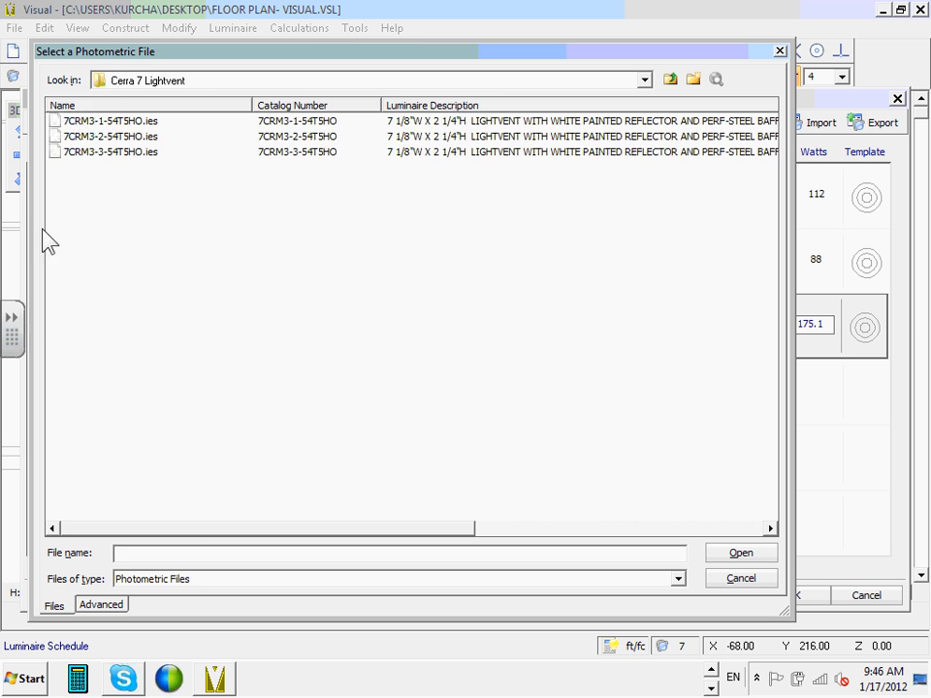
{"action": "left_click", "coordinate": [107, 137]}
{"action": "left_click", "coordinate": [757, 556]}
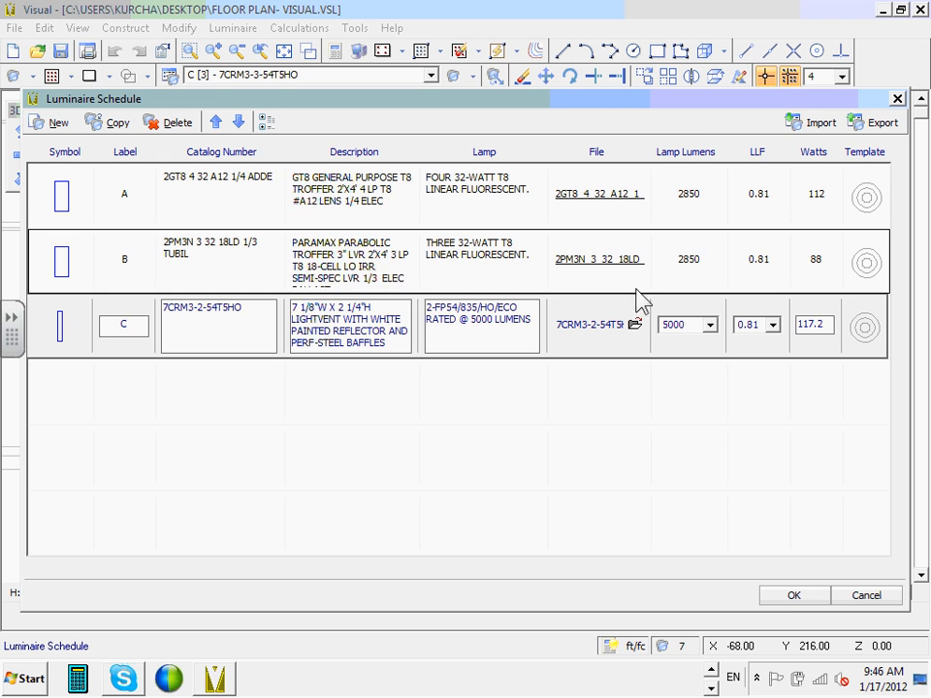
{"action": "left_click", "coordinate": [634, 325]}
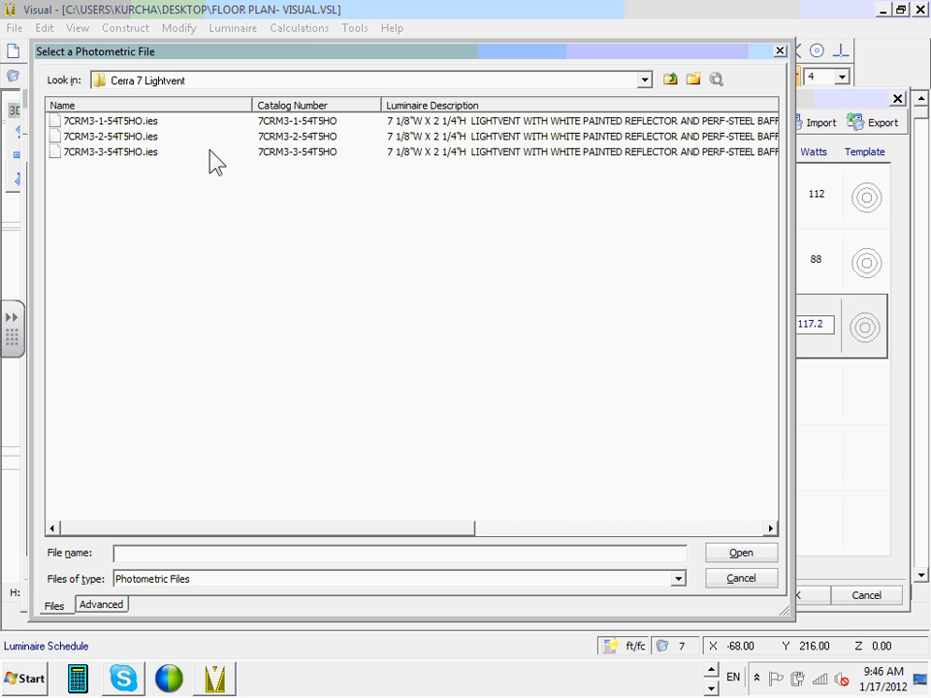
{"action": "left_click", "coordinate": [153, 137]}
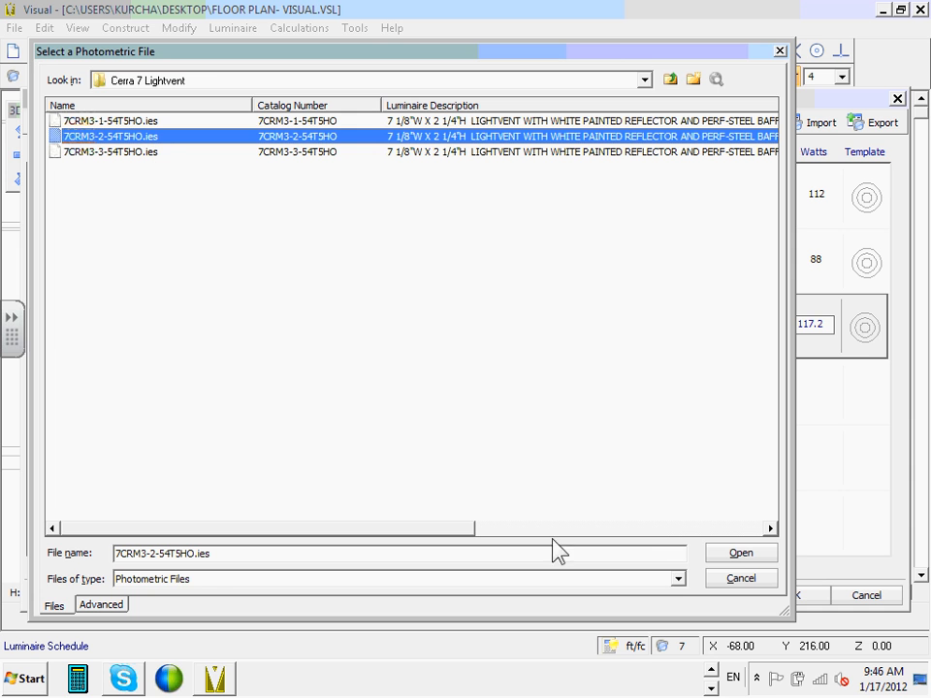
{"action": "left_click", "coordinate": [739, 553]}
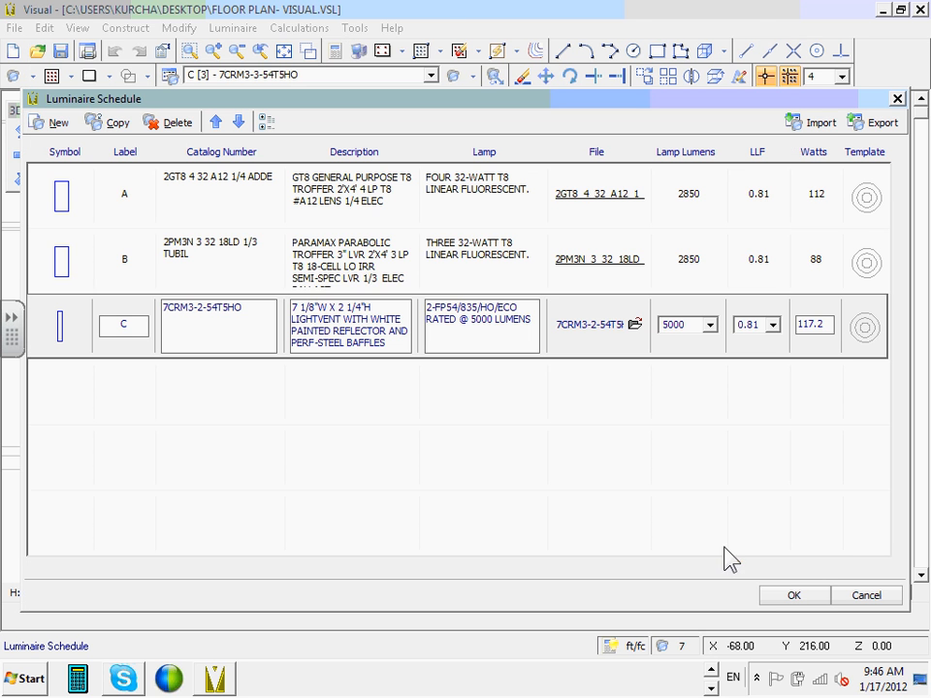
{"action": "left_click", "coordinate": [817, 595]}
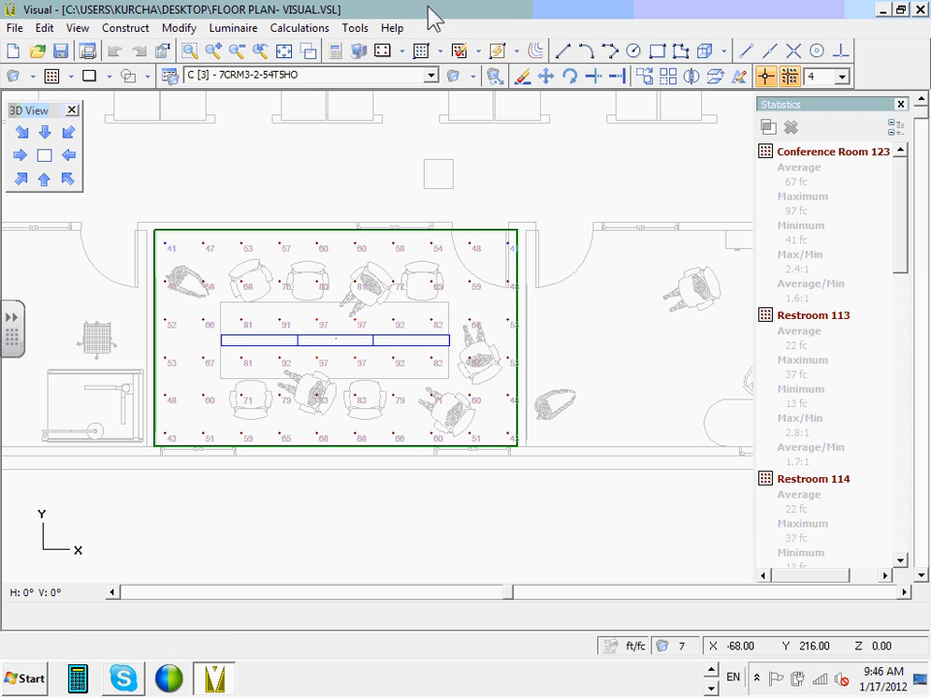
{"action": "left_click", "coordinate": [332, 51]}
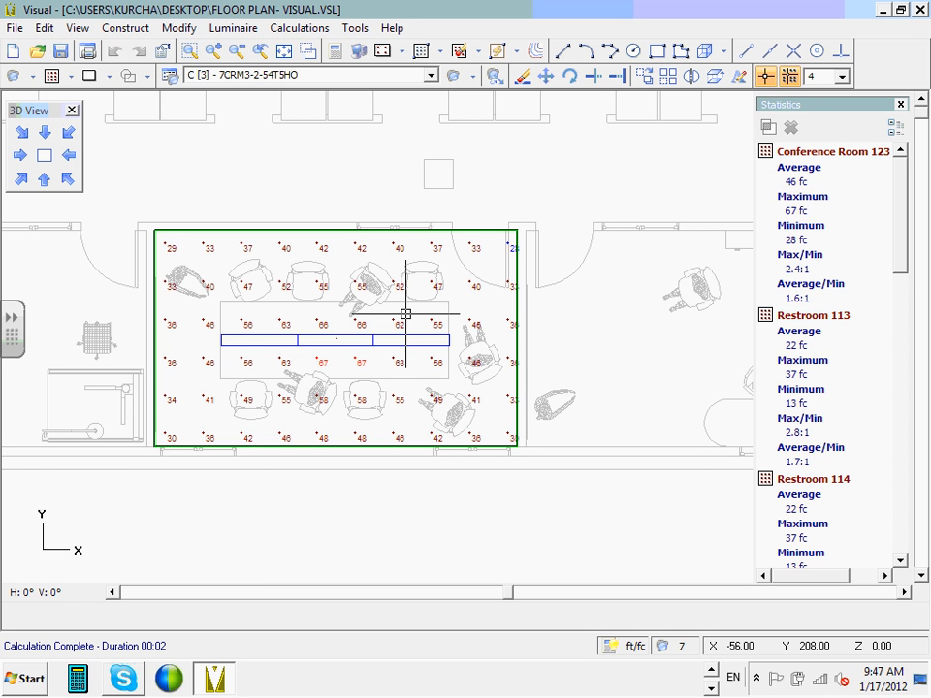
Reselect 7CRM3-2-54T5HO.ies as luminaire C's photometric file in the luminaire schedule and run the illuminance calculation again.
{"action": "left_click", "coordinate": [164, 77]}
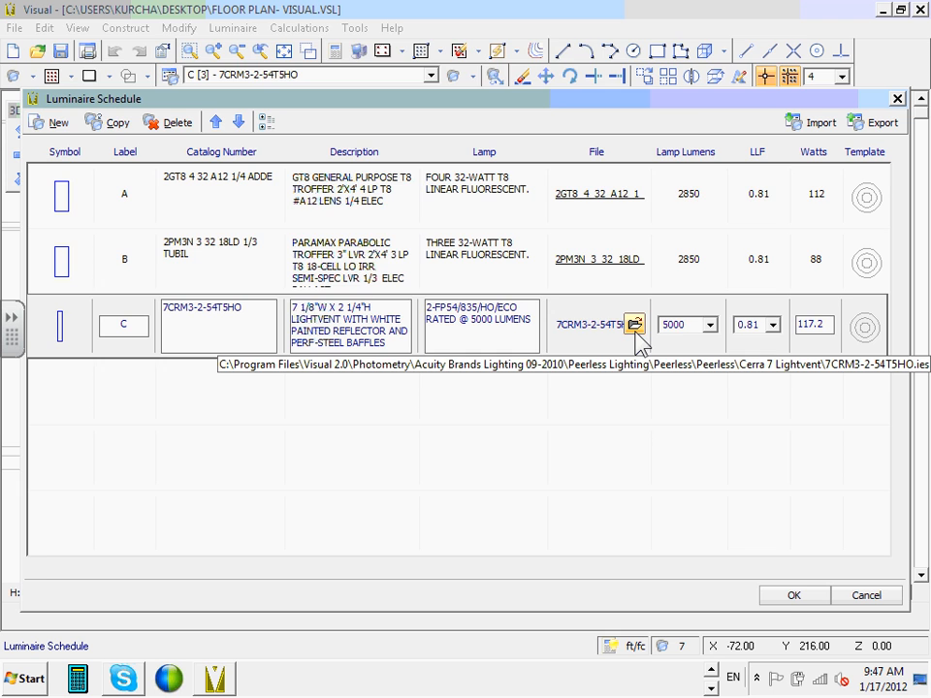
{"action": "left_click", "coordinate": [636, 328]}
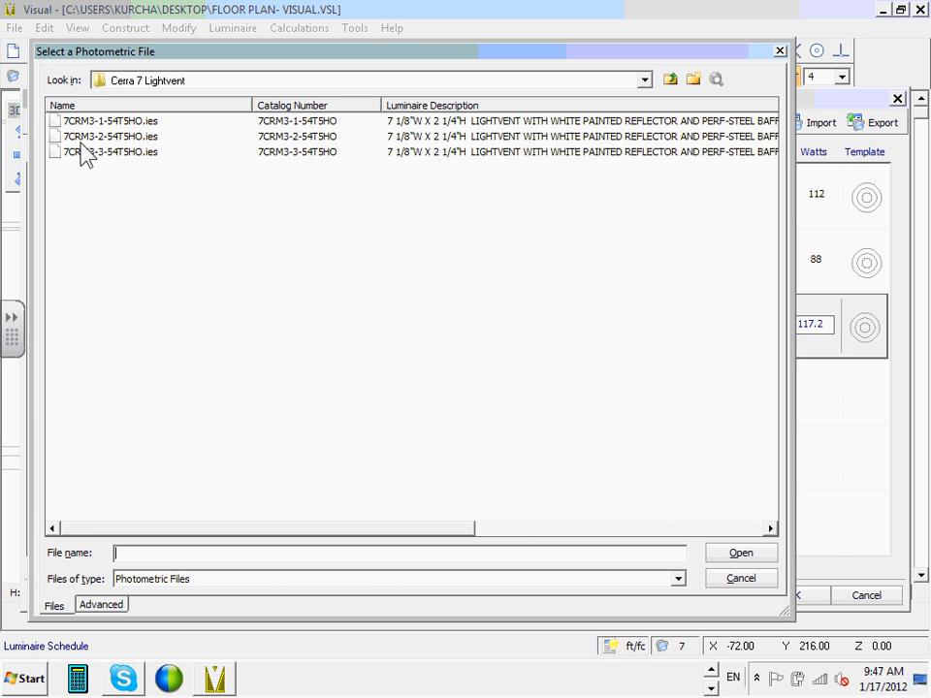
{"action": "left_click", "coordinate": [85, 140]}
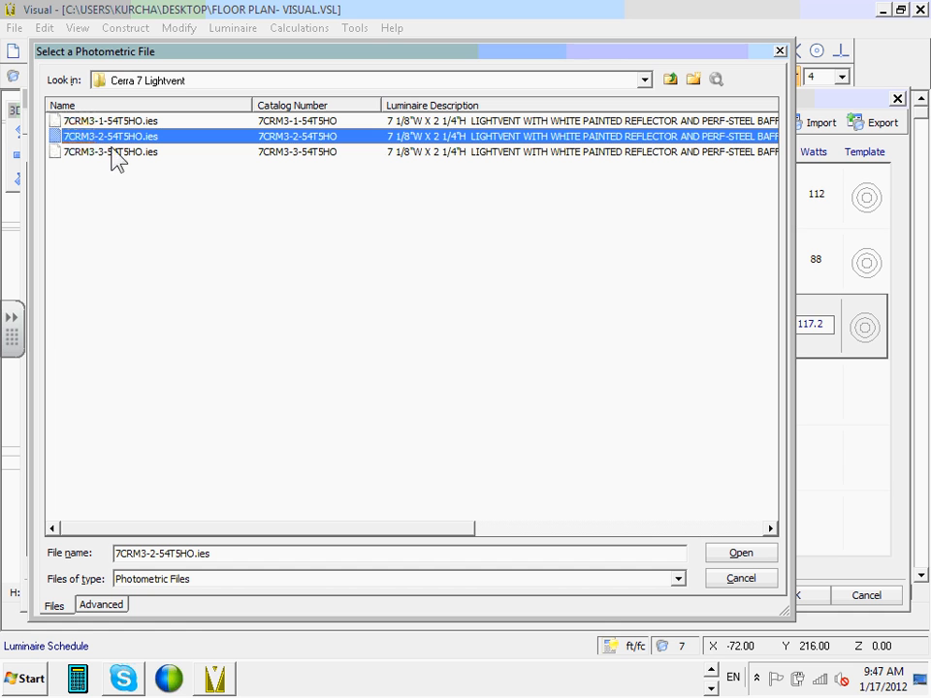
{"action": "left_click", "coordinate": [764, 560]}
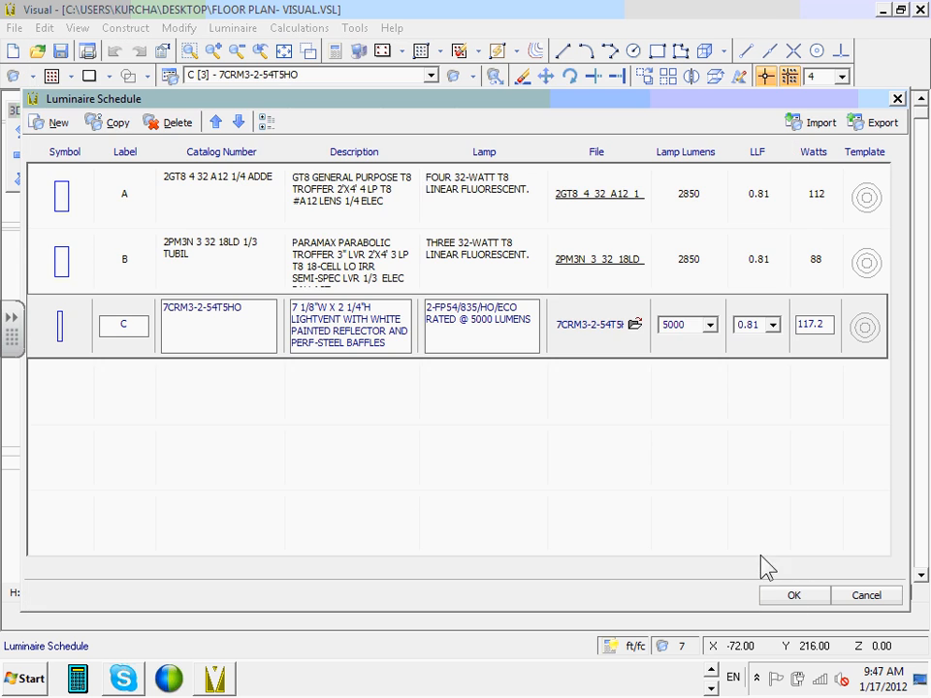
{"action": "left_click", "coordinate": [792, 595]}
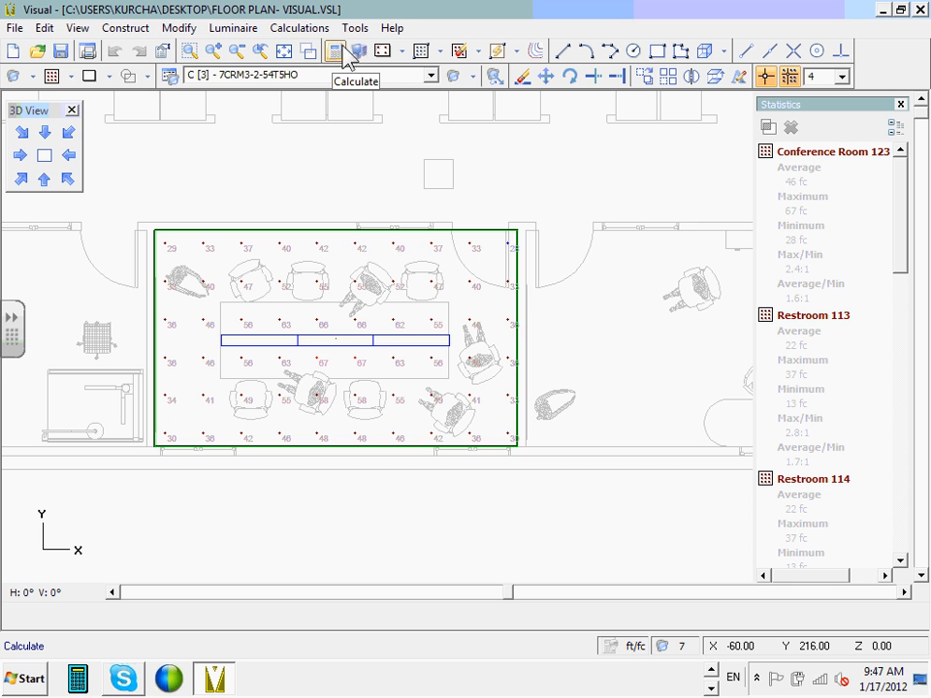
{"action": "left_click", "coordinate": [339, 55]}
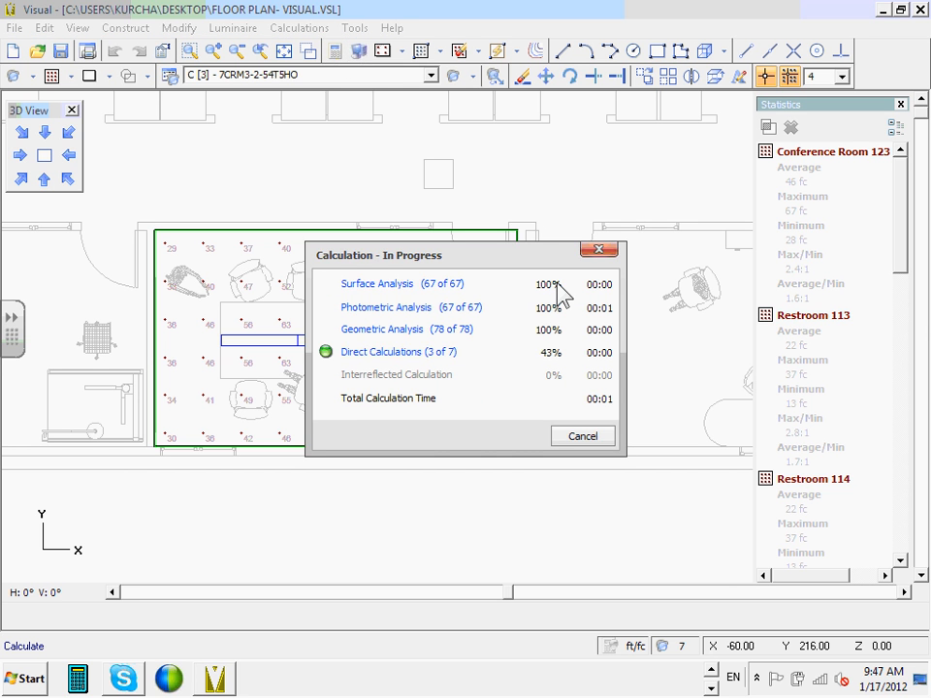
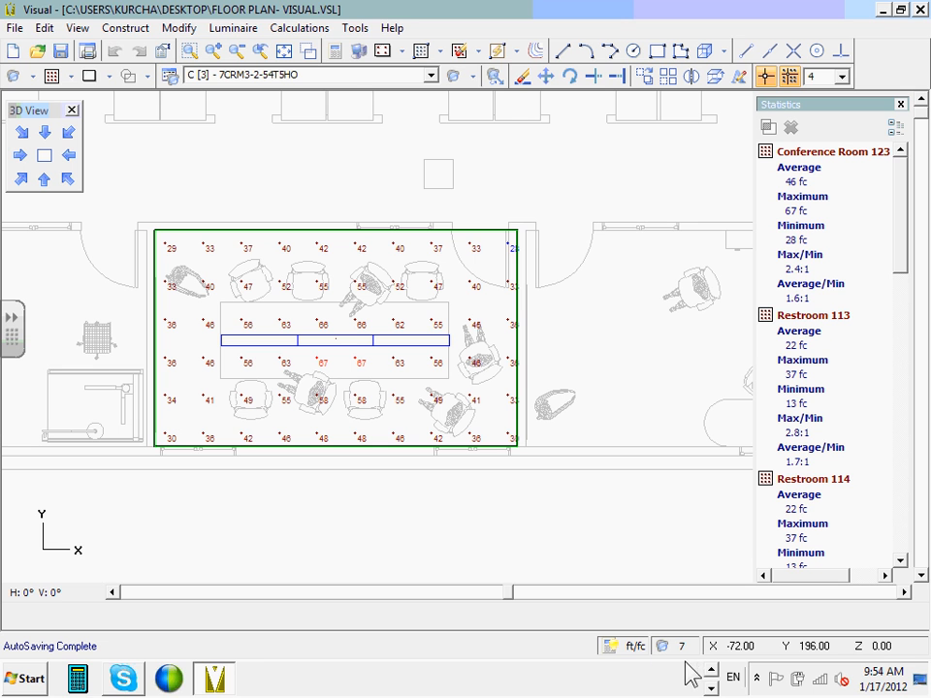
{"action": "left_click", "coordinate": [712, 672]}
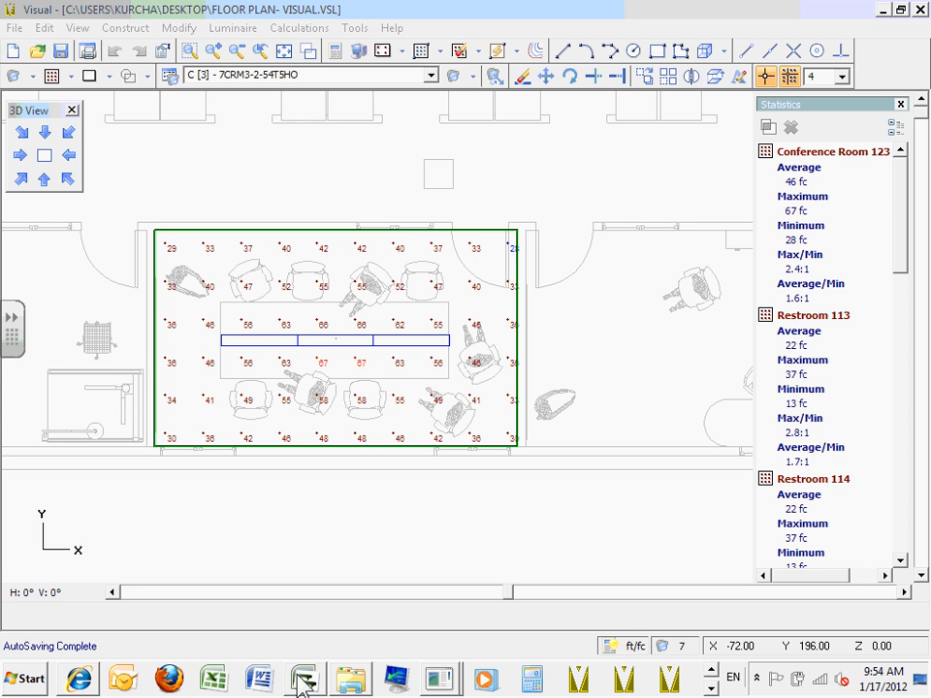
{"action": "left_click", "coordinate": [712, 687]}
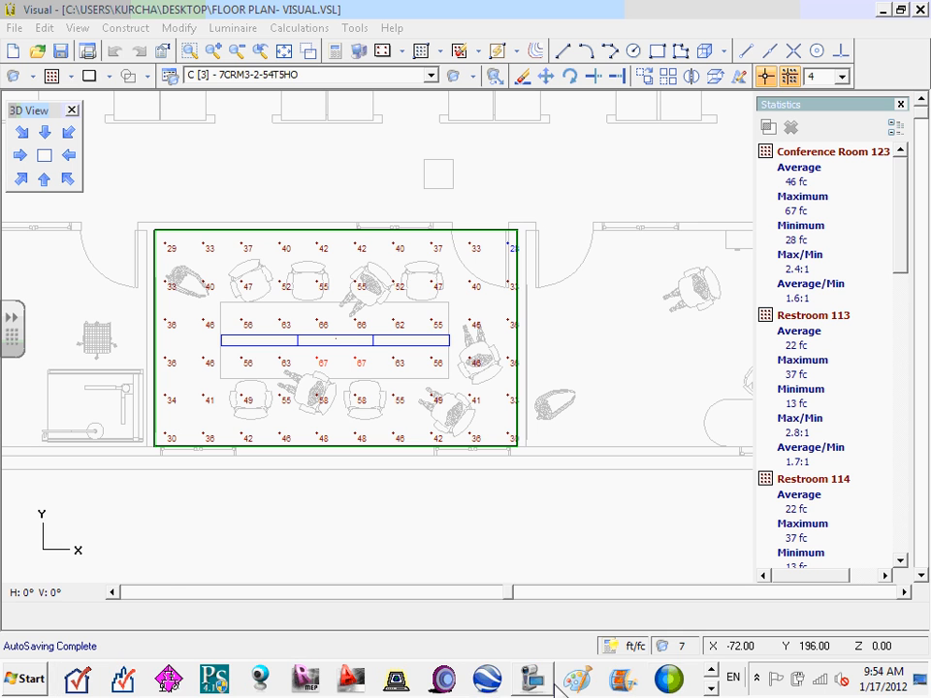
{"action": "left_click", "coordinate": [533, 682]}
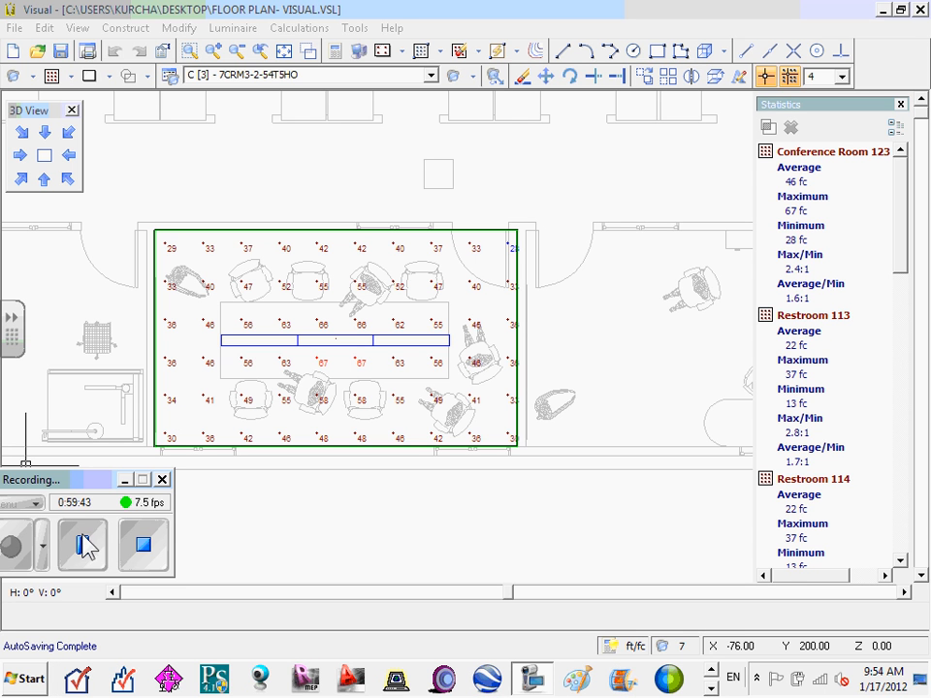
{"action": "left_click", "coordinate": [82, 544]}
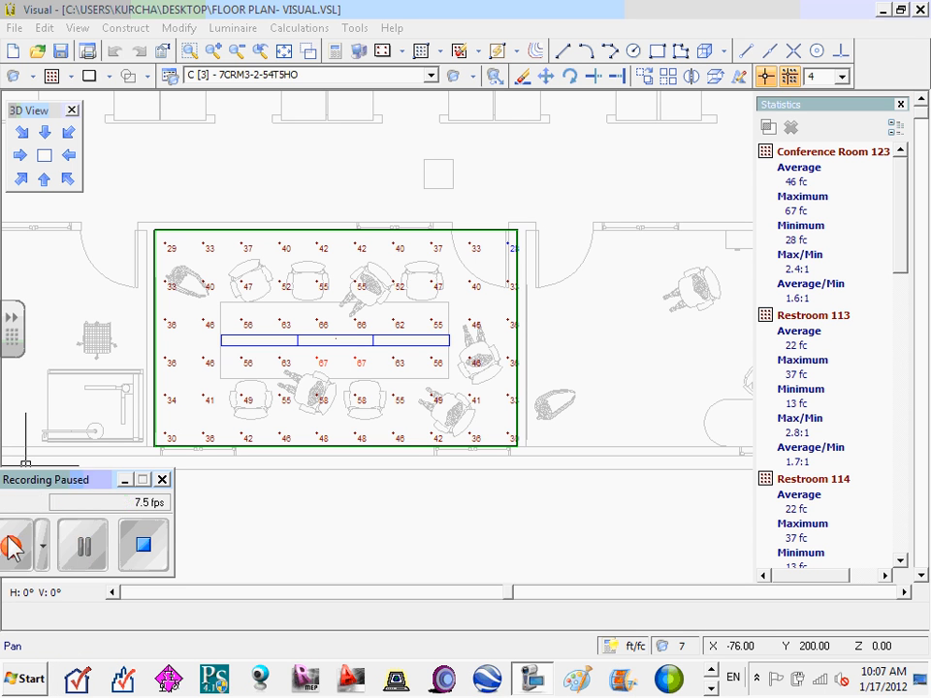
{"action": "left_click", "coordinate": [12, 548]}
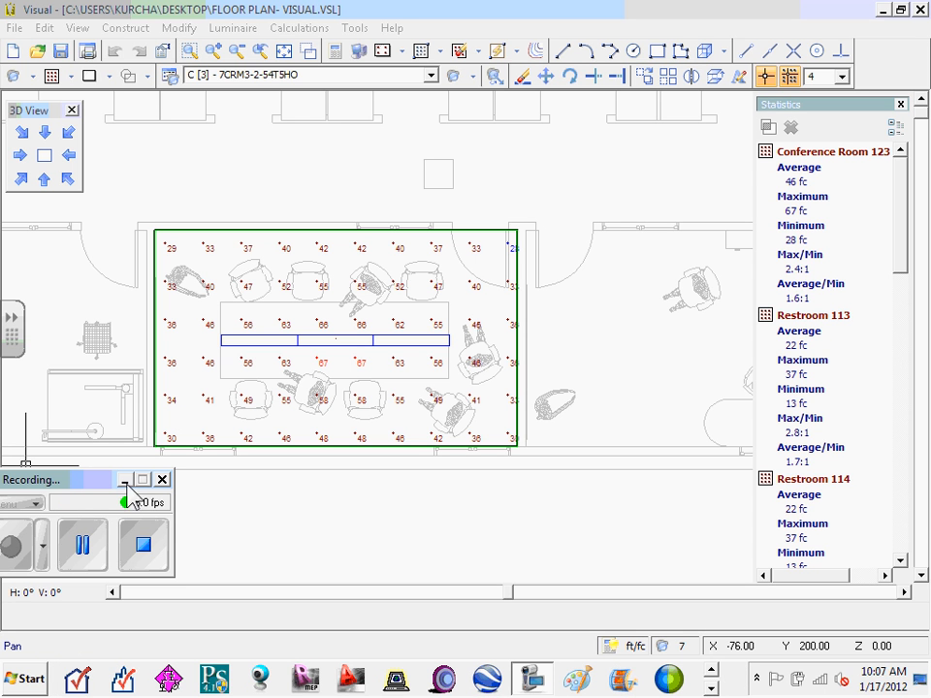
{"action": "left_click", "coordinate": [124, 479]}
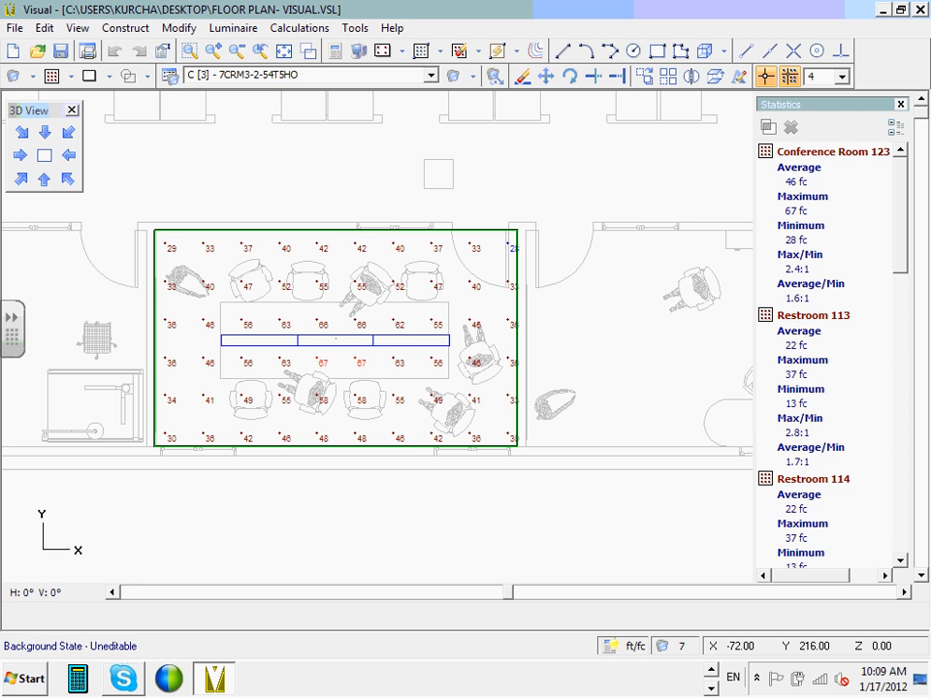
Start a new luminaire in the luminaire schedule and browse to the Acuity Brands Lighting 09-2010 photometry folder.
{"action": "left_click", "coordinate": [170, 77]}
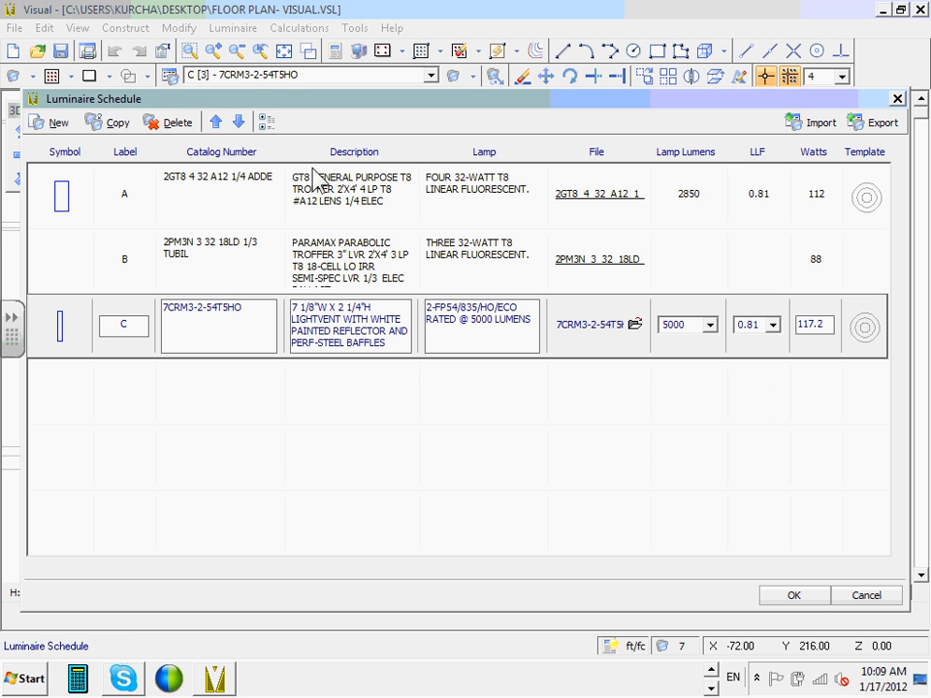
{"action": "left_click", "coordinate": [58, 126]}
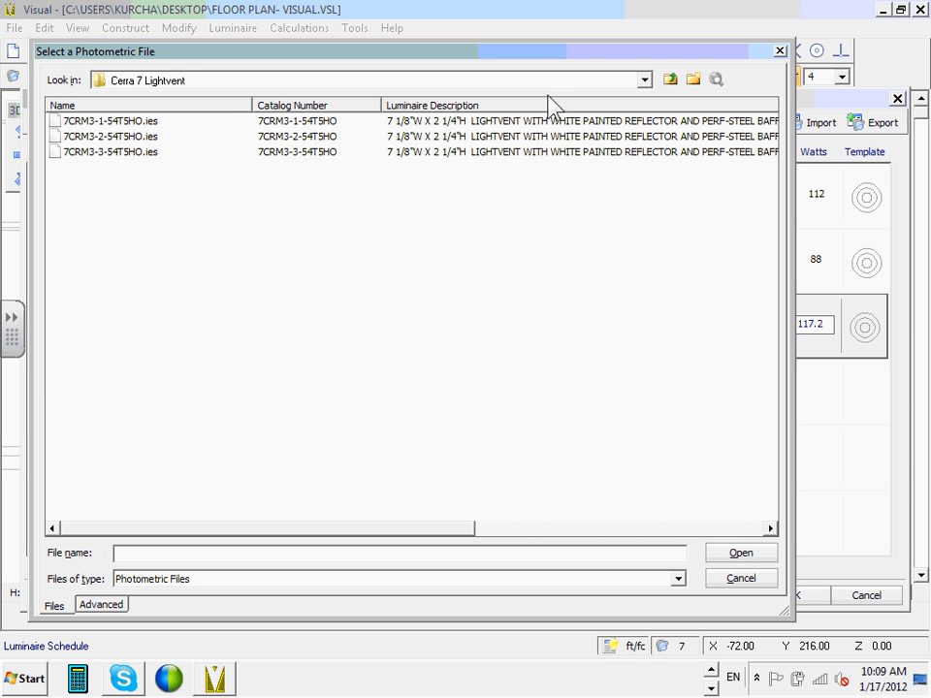
{"action": "left_click", "coordinate": [646, 81]}
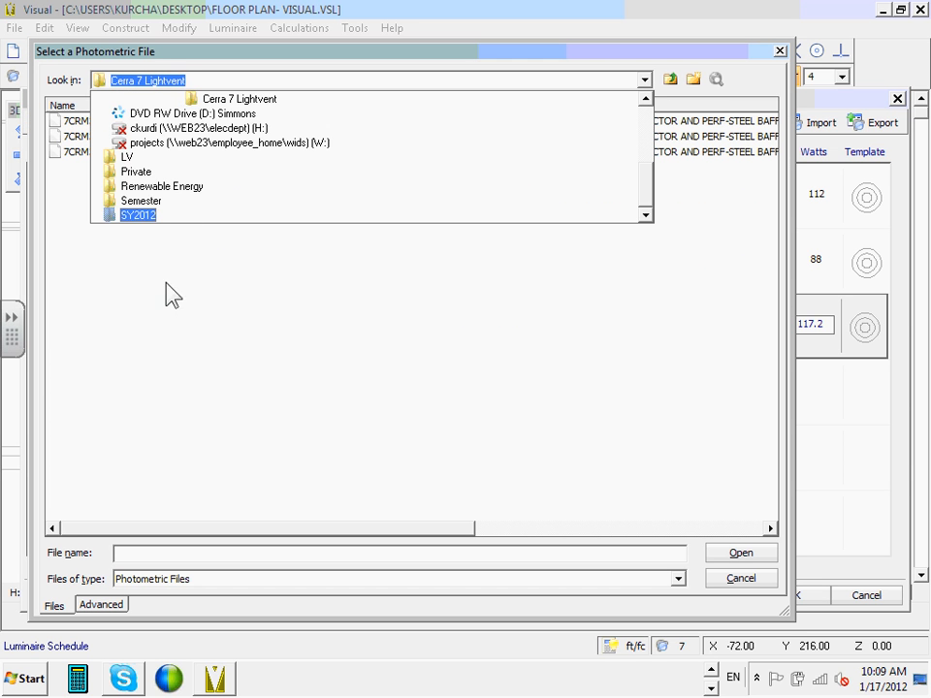
{"action": "scroll", "coordinate": [218, 114], "scroll_direction": "up", "scroll_amount": 3}
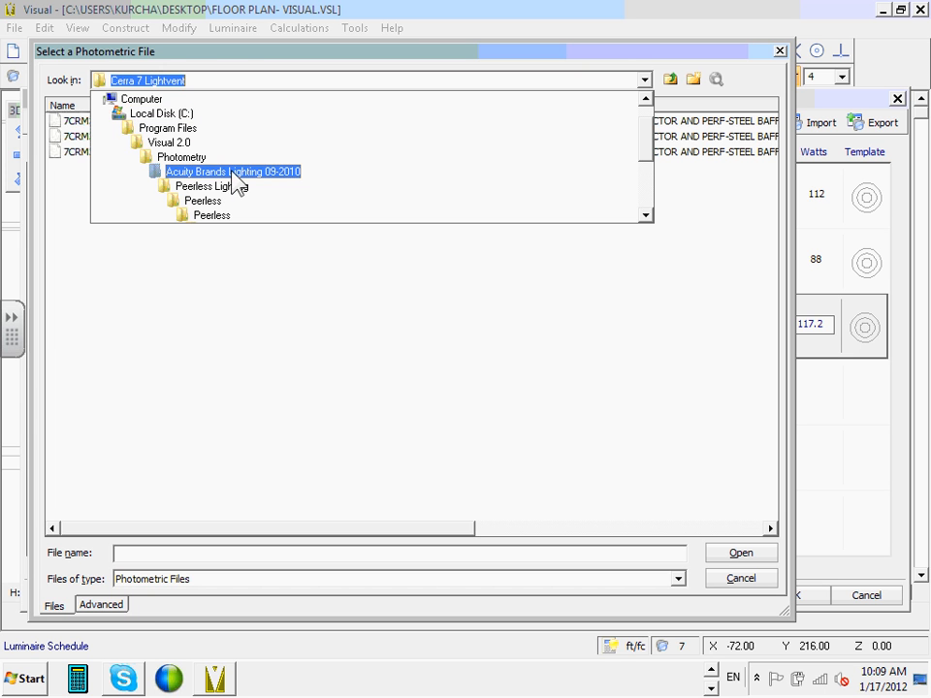
{"action": "left_click", "coordinate": [233, 172]}
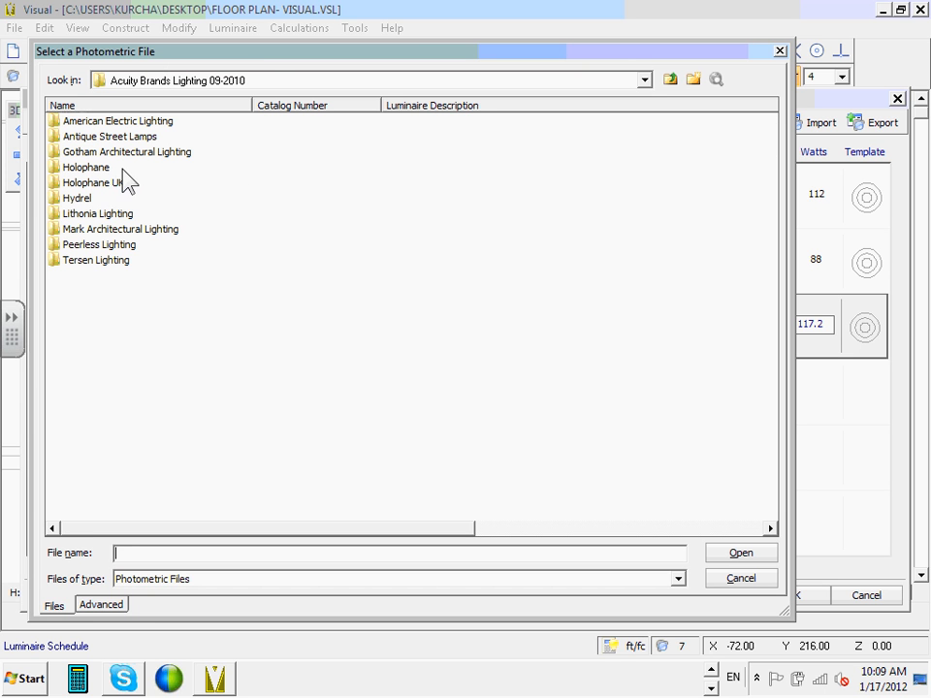
Examine the AFW wallwash files in Gotham Architectural Lighting's Compact Fluorescent Downlighting folder and return to the Acuity Brands Lighting 09-2010 folder.
{"action": "double_click", "coordinate": [137, 154]}
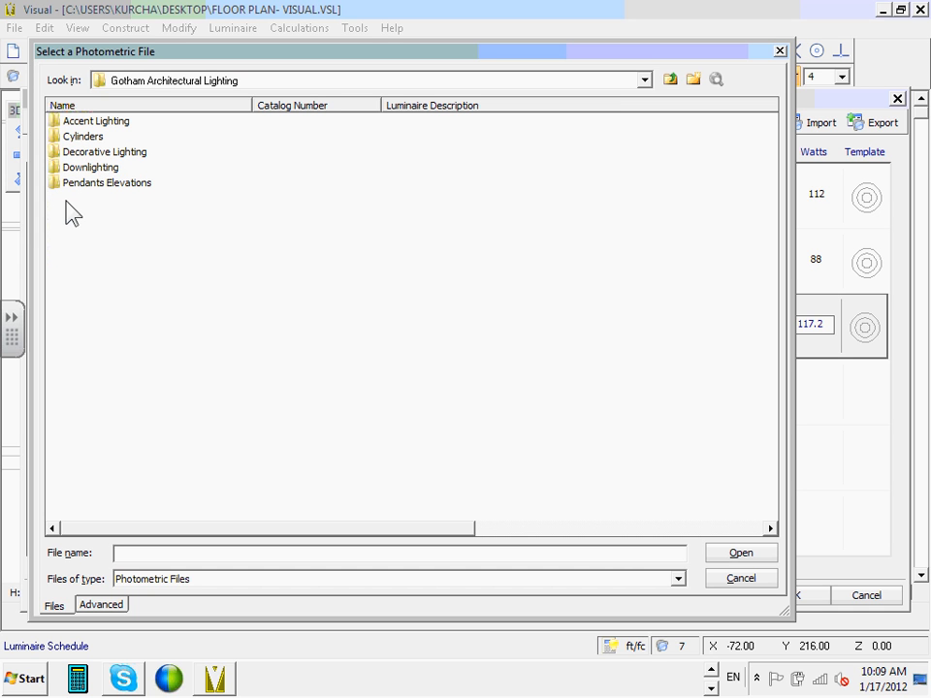
{"action": "double_click", "coordinate": [88, 171]}
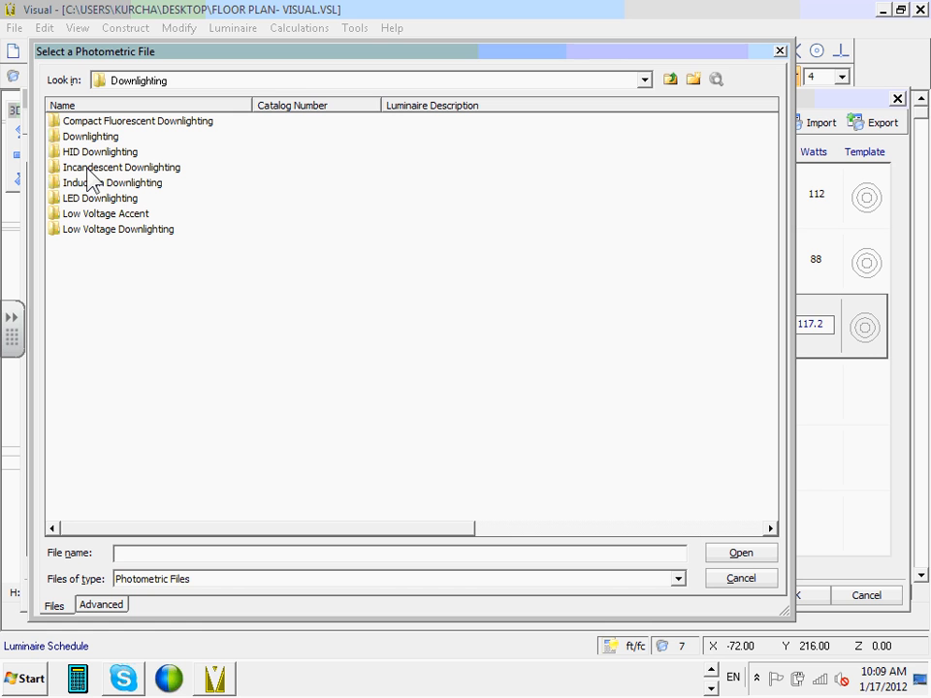
{"action": "left_click", "coordinate": [187, 133]}
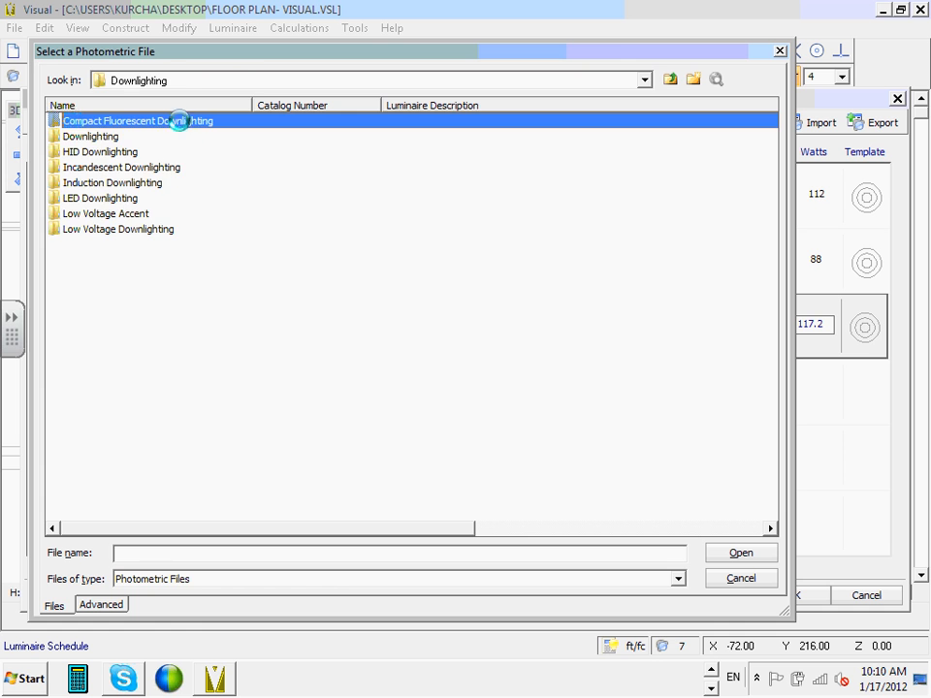
{"action": "double_click", "coordinate": [180, 122]}
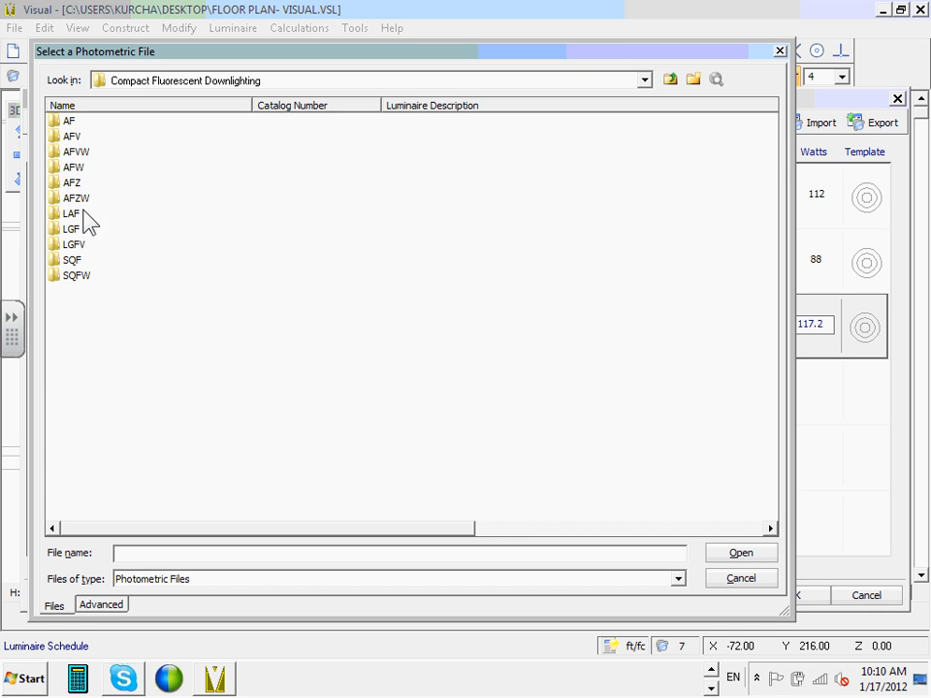
{"action": "left_click", "coordinate": [78, 169]}
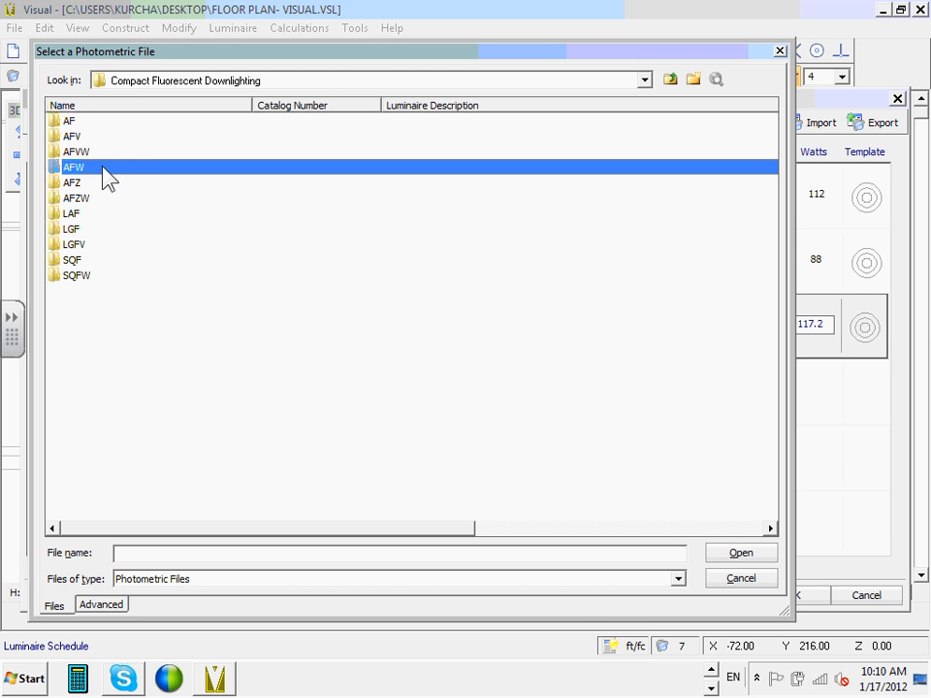
{"action": "double_click", "coordinate": [104, 168]}
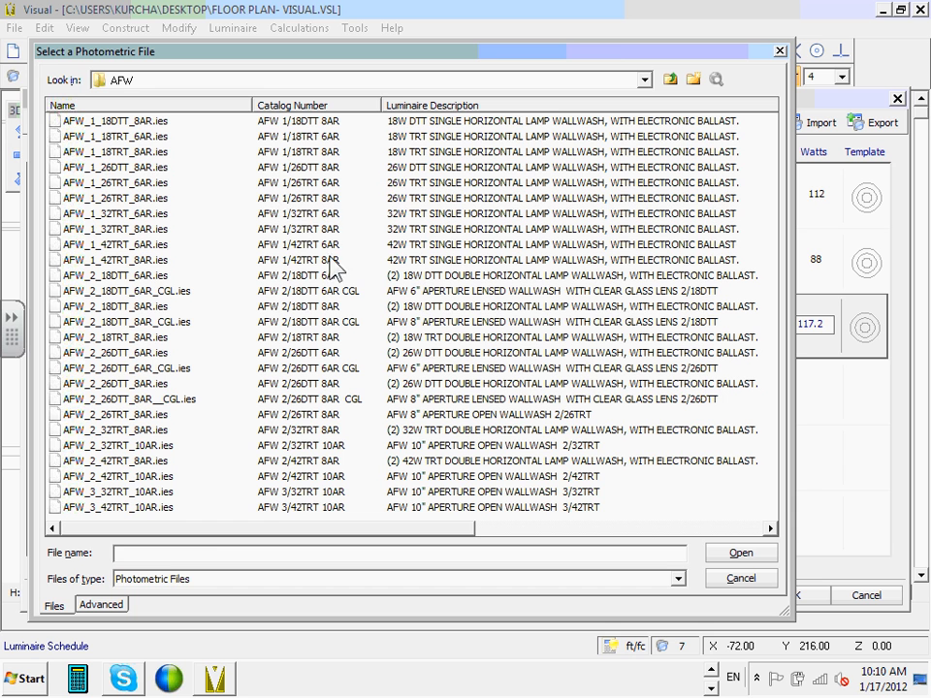
{"action": "left_click", "coordinate": [267, 200]}
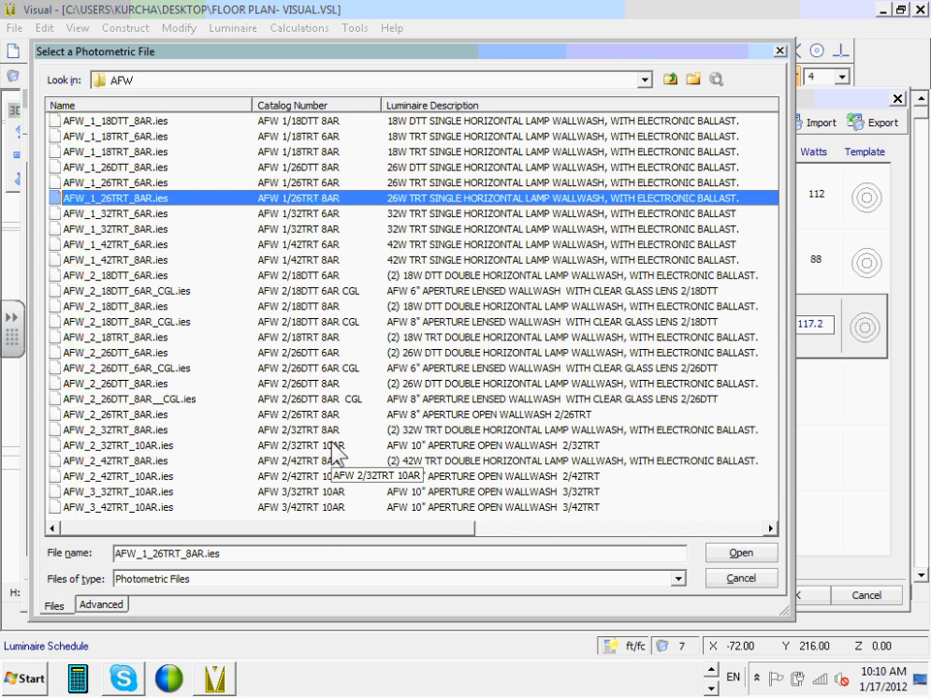
{"action": "left_click", "coordinate": [292, 233]}
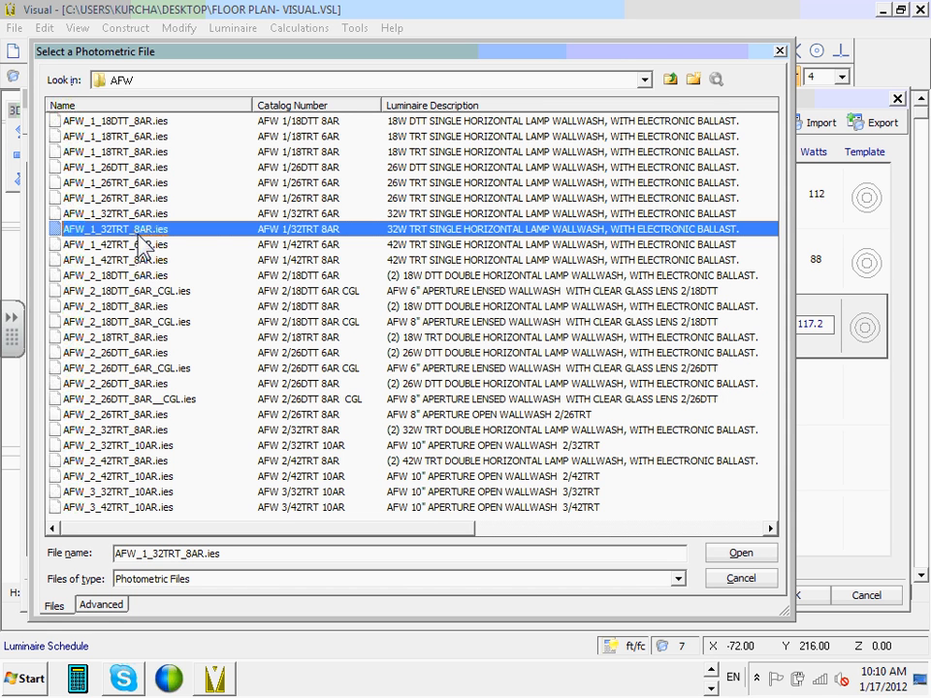
{"action": "left_click", "coordinate": [672, 82]}
{"action": "left_click", "coordinate": [672, 81]}
{"action": "left_click", "coordinate": [672, 82]}
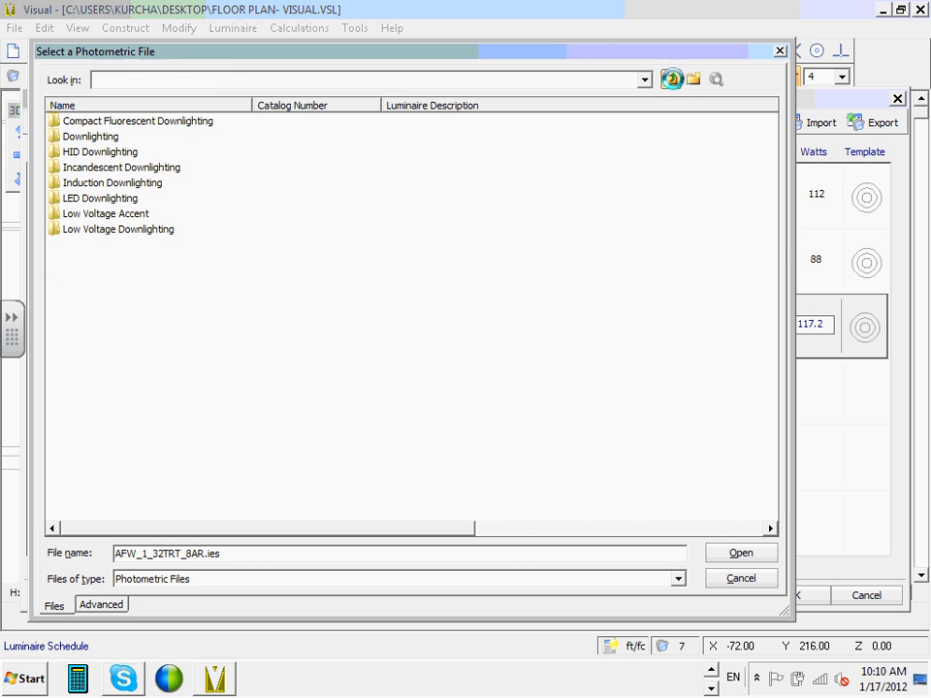
{"action": "left_click", "coordinate": [672, 82]}
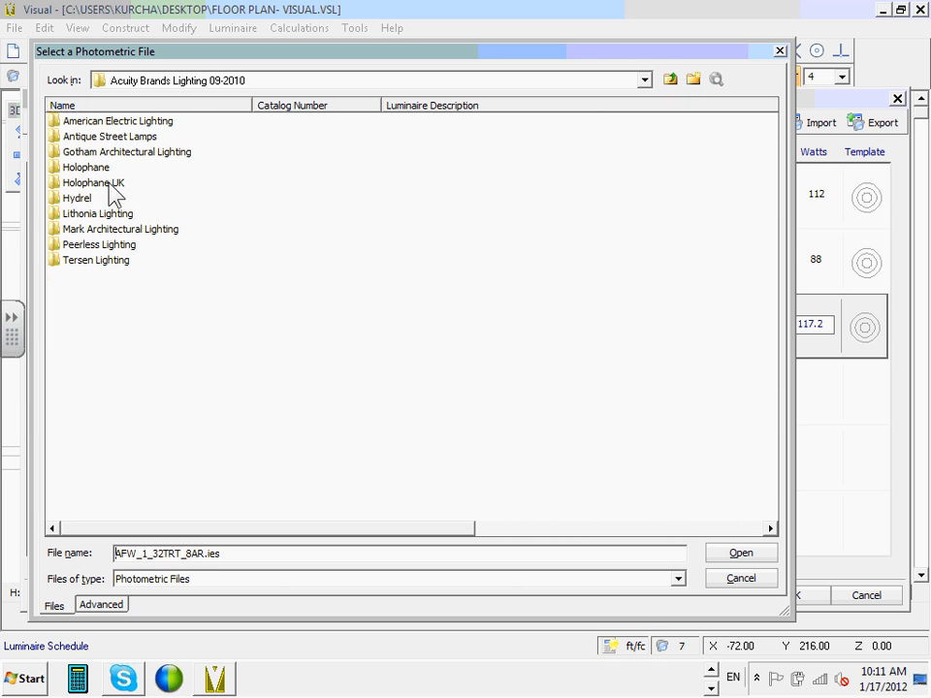
Add AFW_1_32TRT_8AR.ies from Gotham Architectural Lighting's Downlighting, Compact Fluorescent Downlighting, AFW folder as luminaire D.
{"action": "left_click", "coordinate": [144, 153]}
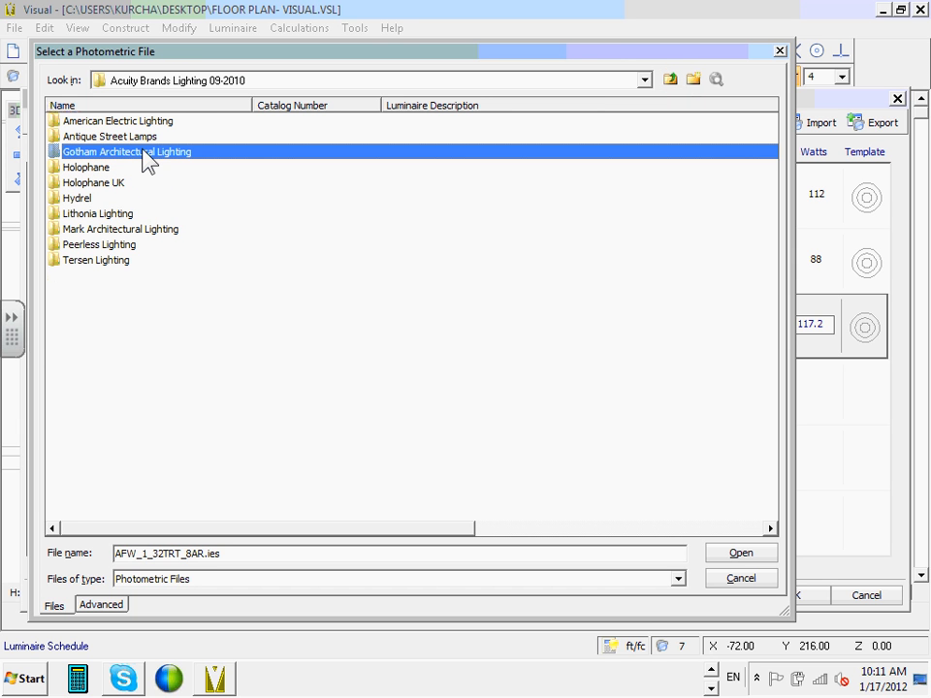
{"action": "double_click", "coordinate": [141, 153]}
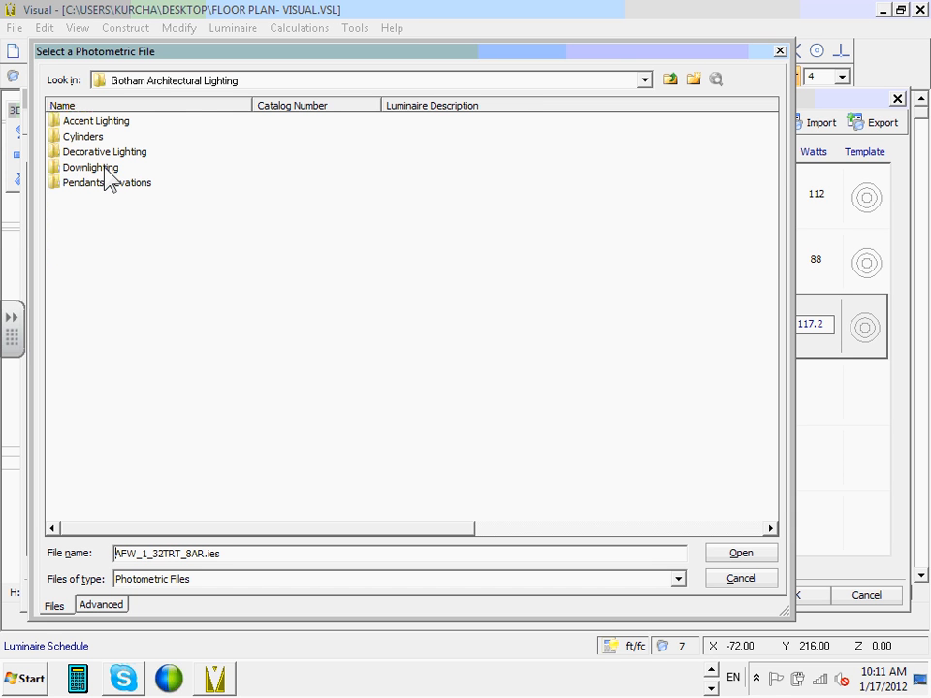
{"action": "double_click", "coordinate": [91, 168]}
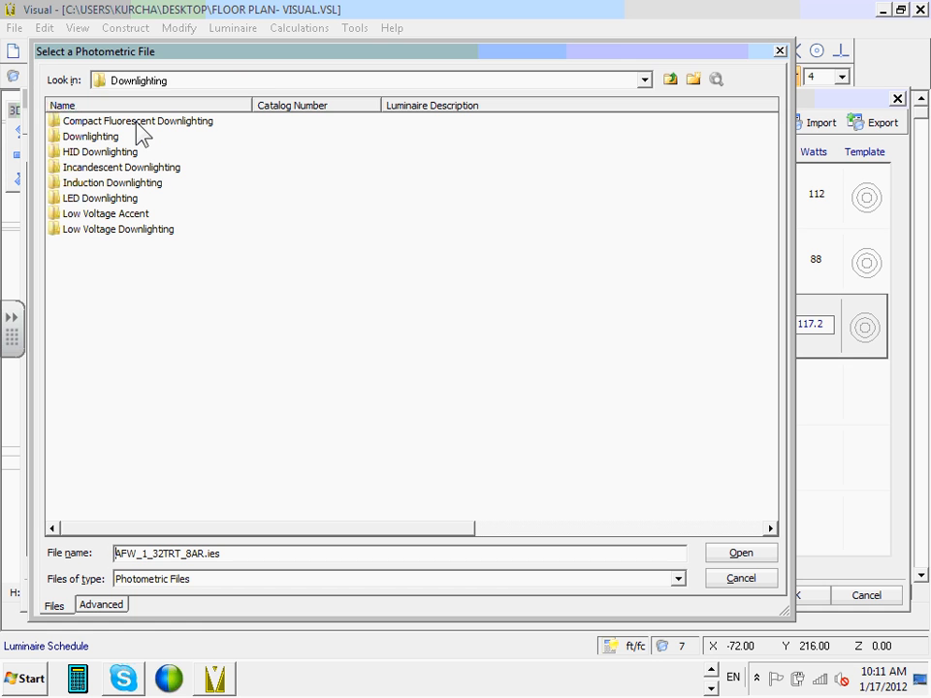
{"action": "double_click", "coordinate": [133, 120]}
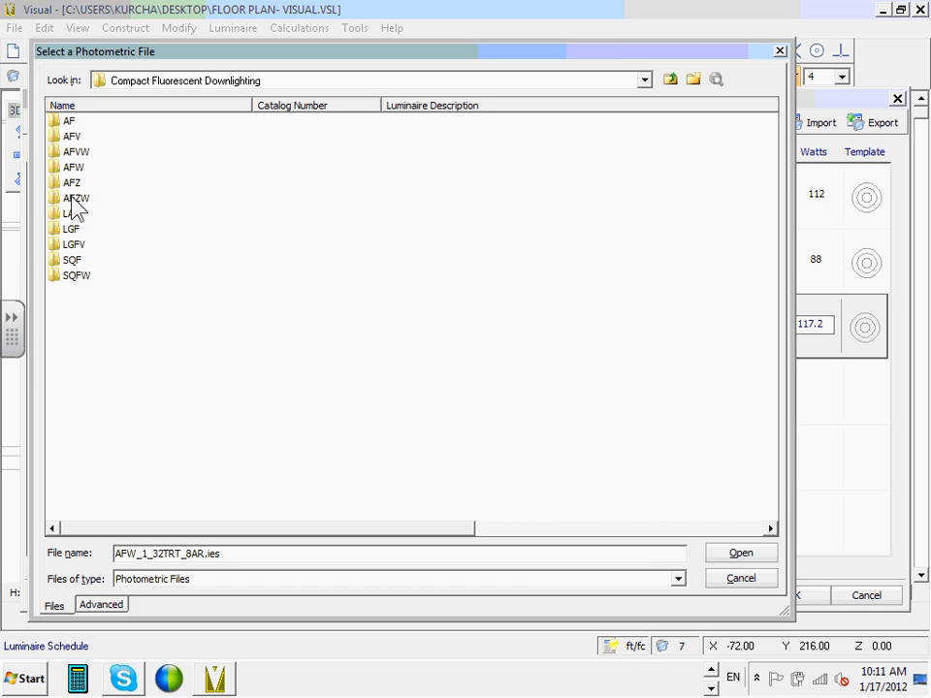
{"action": "left_click", "coordinate": [73, 168]}
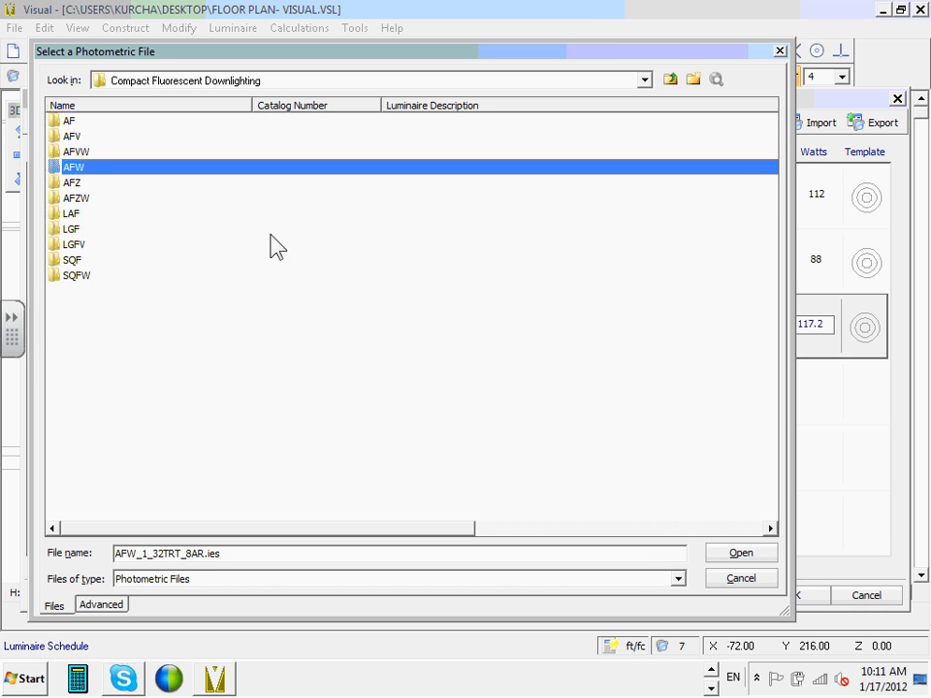
{"action": "double_click", "coordinate": [58, 170]}
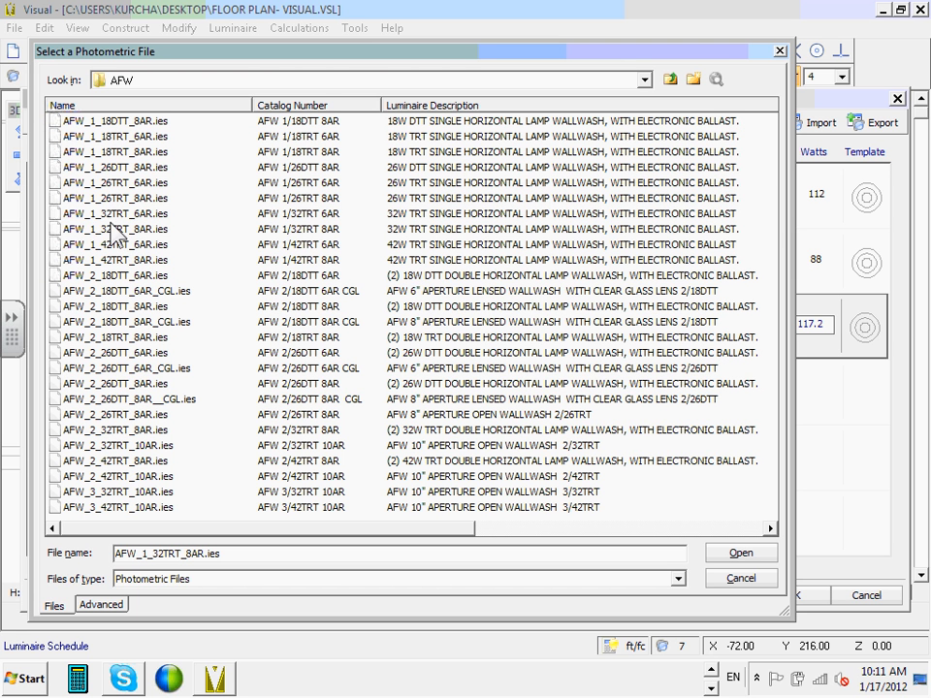
{"action": "left_click", "coordinate": [78, 230]}
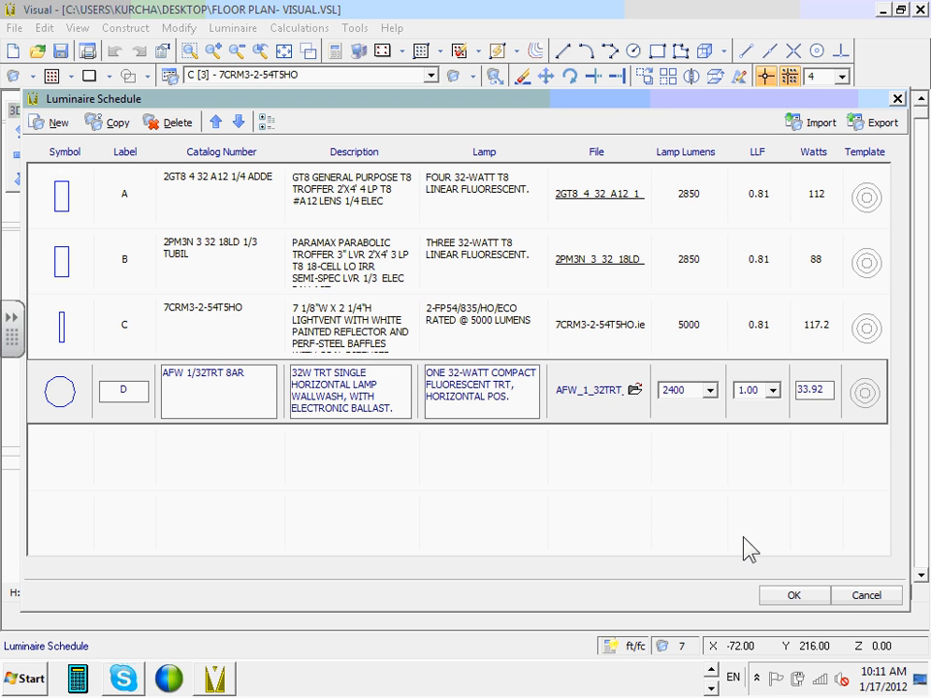
Set luminaire D's LLF to 0.81, add the Arrow option to its symbol, and accept the luminaire schedule.
{"action": "left_click", "coordinate": [764, 388]}
{"action": "type", "text": ".81"}
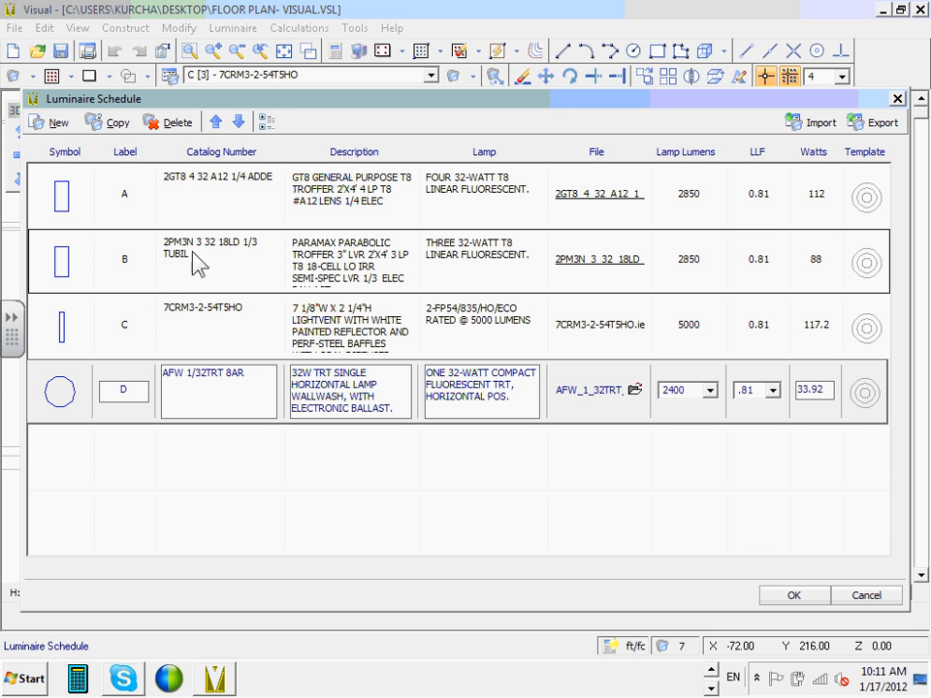
{"action": "left_click", "coordinate": [60, 405]}
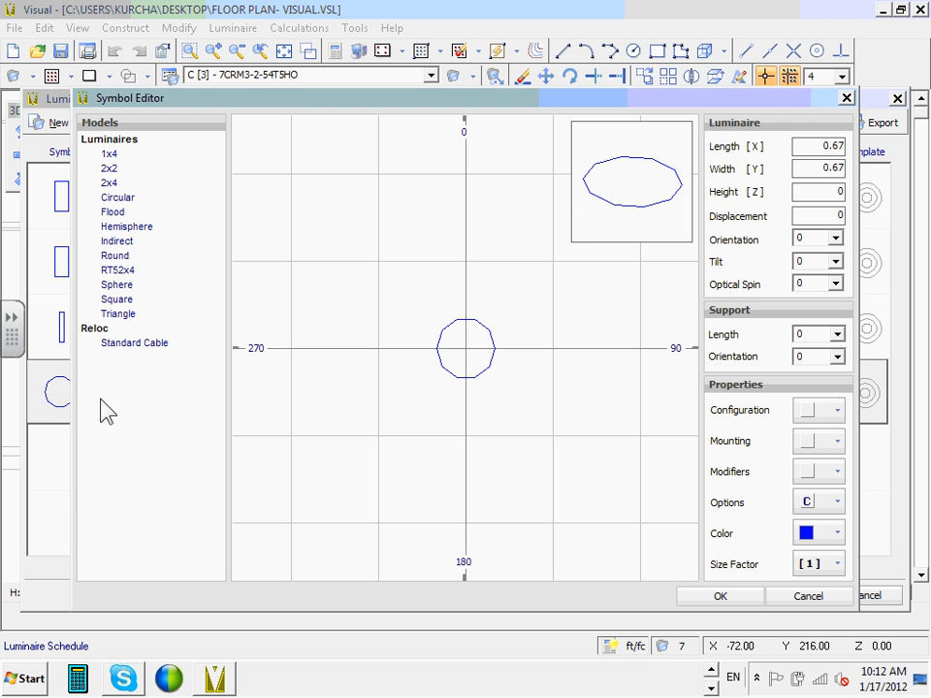
{"action": "left_click", "coordinate": [839, 475]}
{"action": "left_click", "coordinate": [810, 502]}
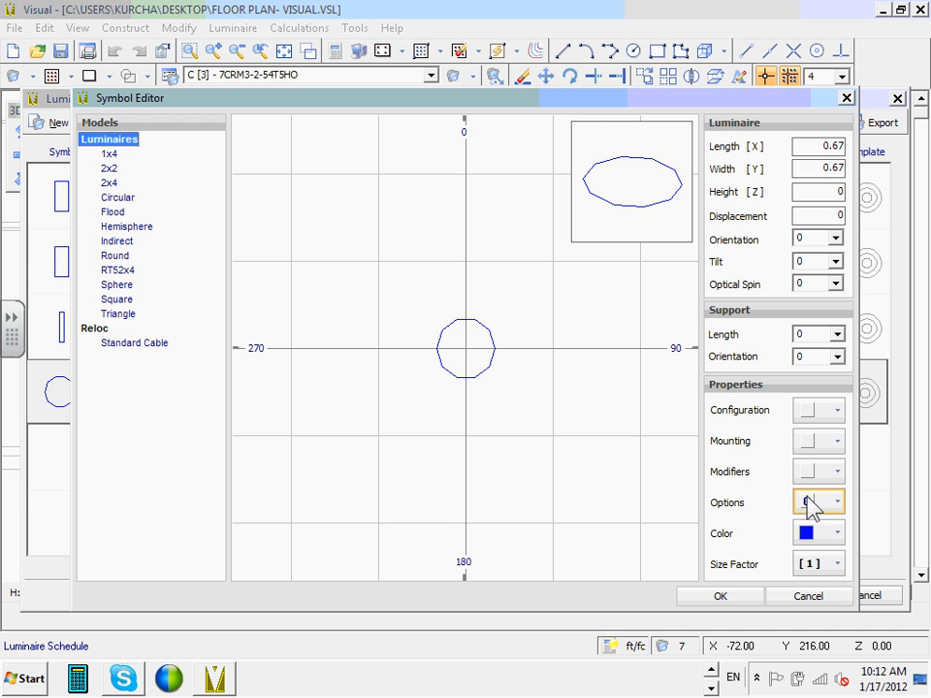
{"action": "left_click", "coordinate": [835, 502]}
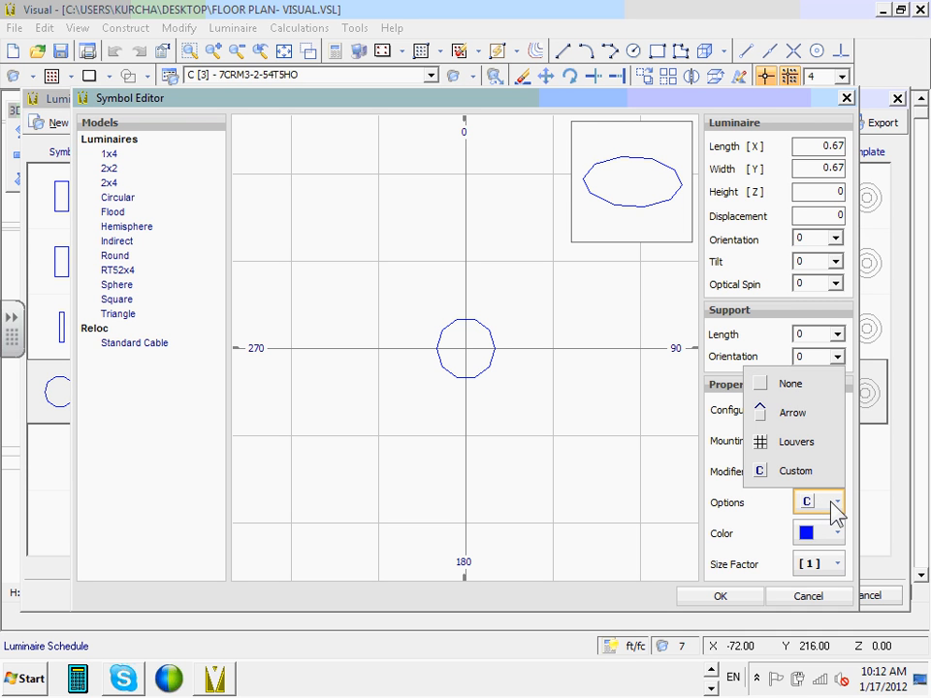
{"action": "left_click", "coordinate": [795, 417]}
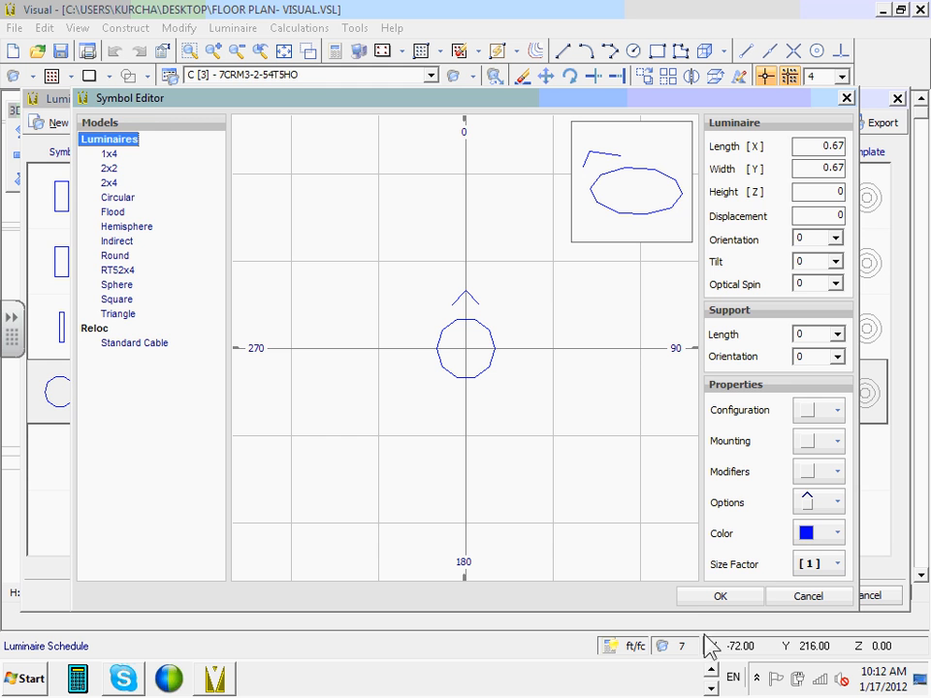
{"action": "left_click", "coordinate": [717, 597]}
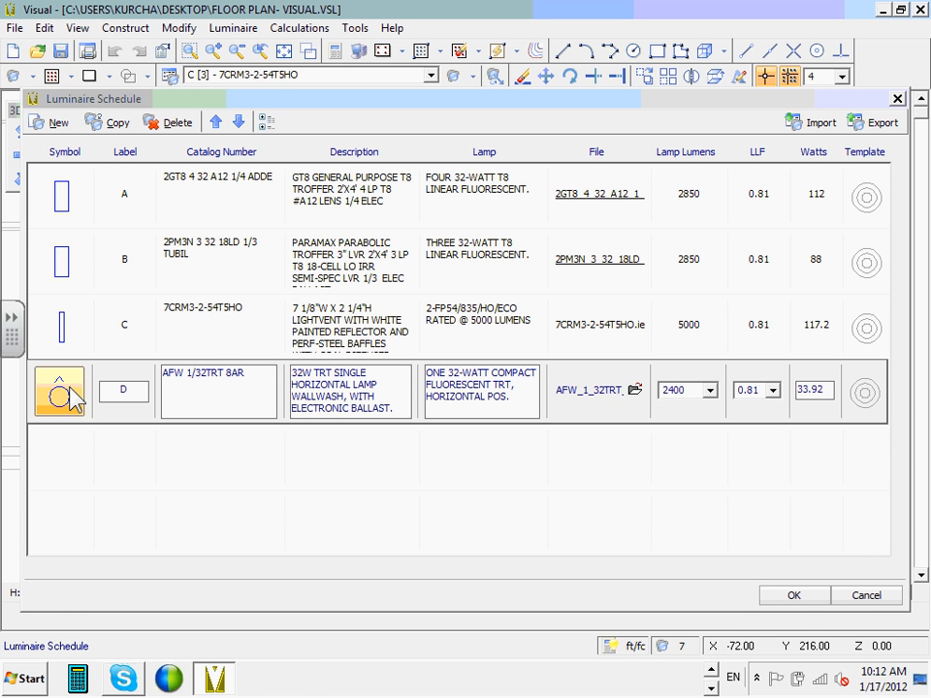
{"action": "left_click", "coordinate": [793, 595]}
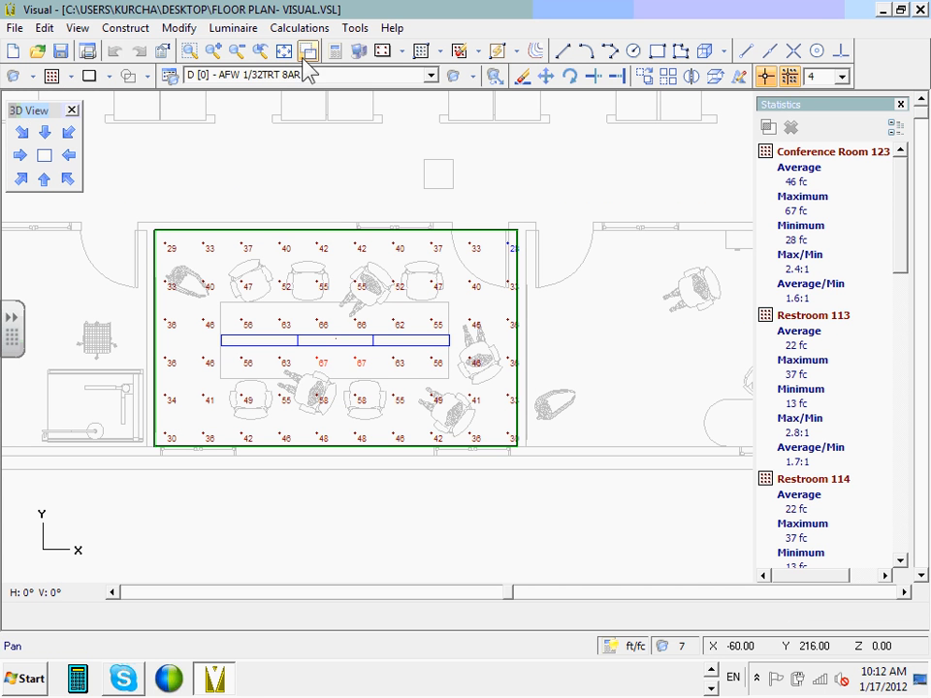
Start placing luminaire D, the AFW 1/32TRT 8AR wallwash, with a mounting height of 10 ft.
{"action": "left_click", "coordinate": [454, 77]}
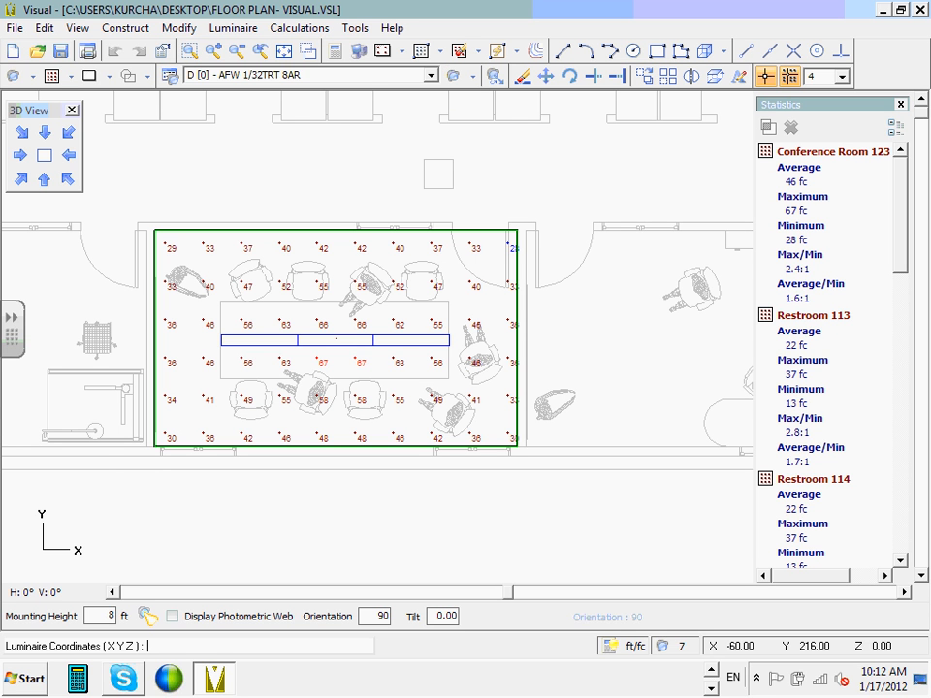
{"action": "double_click", "coordinate": [111, 616]}
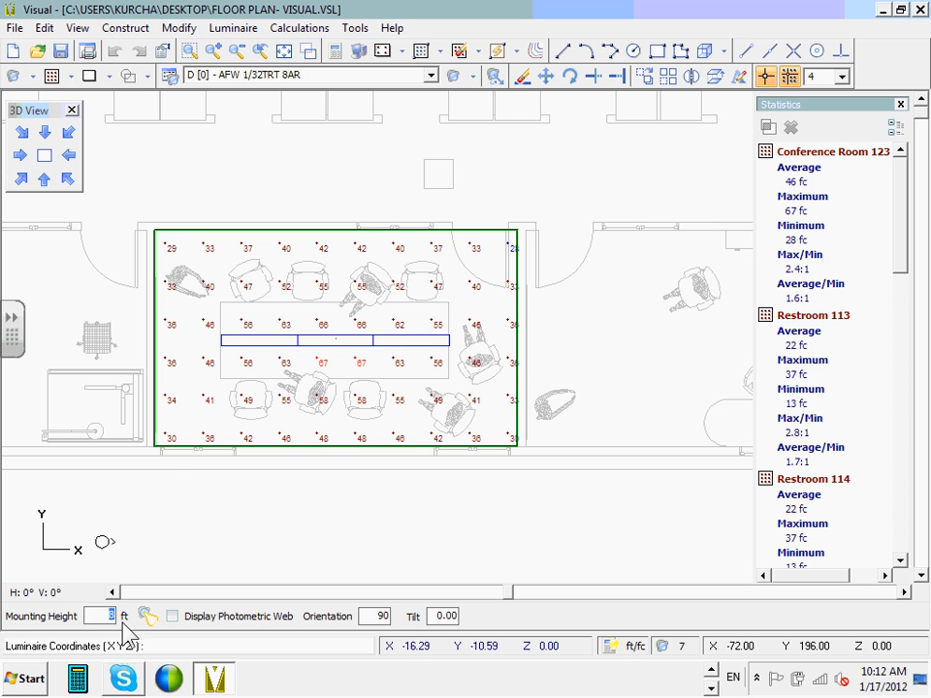
{"action": "type", "text": "10"}
{"action": "key", "text": "Tab"}
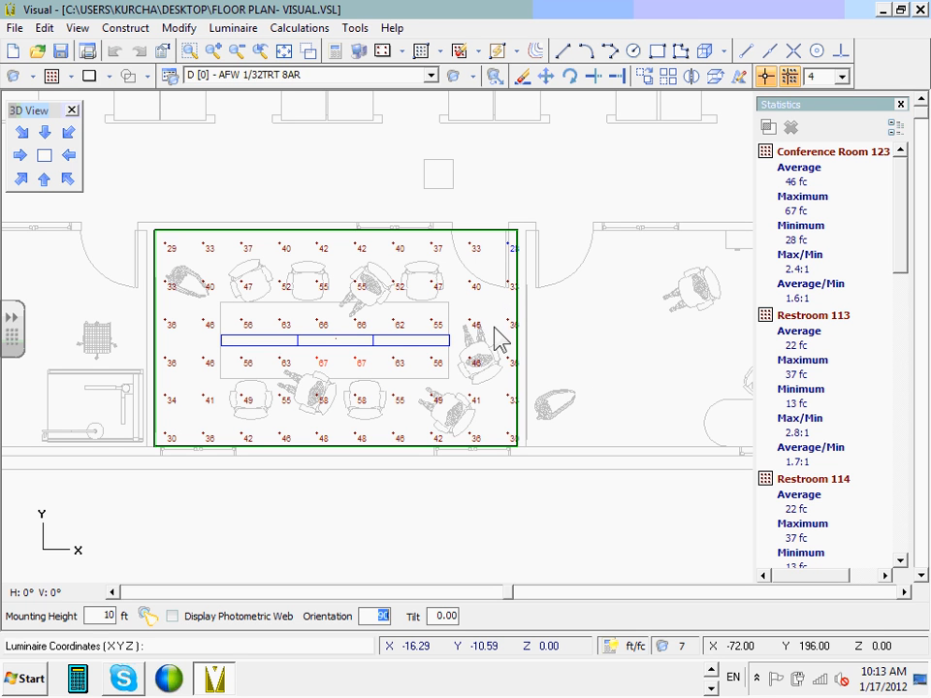
Set the snap spacing to 0.1 ft for placing the type D luminaire.
{"action": "left_click", "coordinate": [181, 648]}
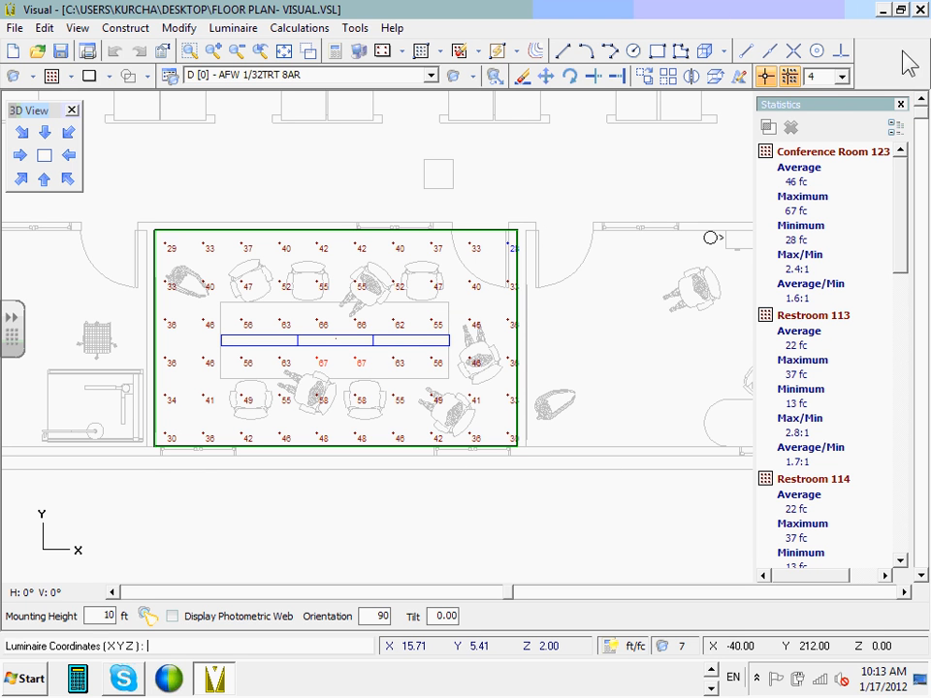
{"action": "left_click", "coordinate": [841, 77]}
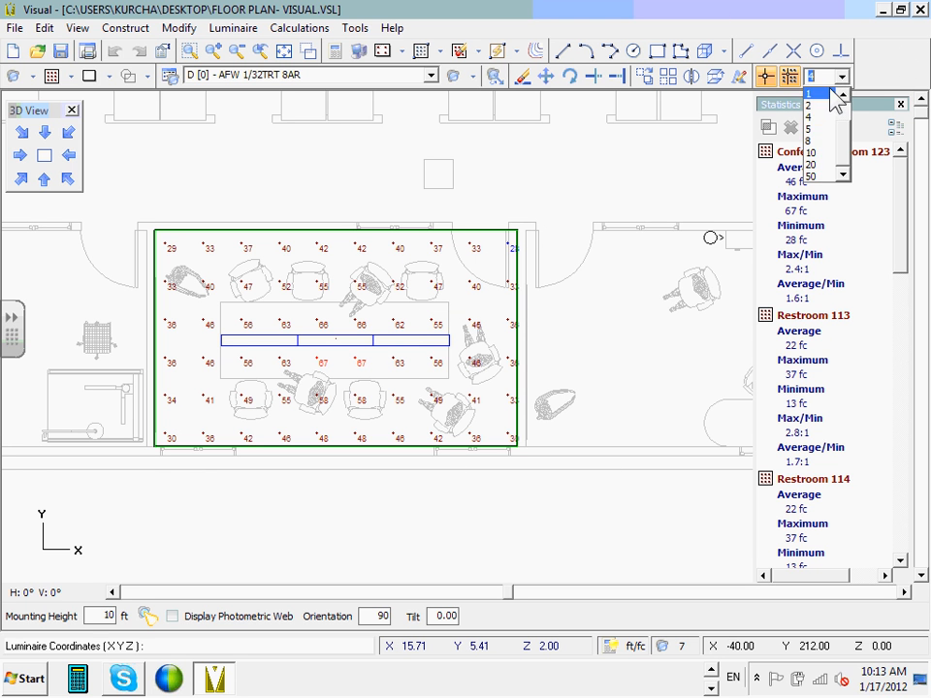
{"action": "left_click", "coordinate": [824, 94]}
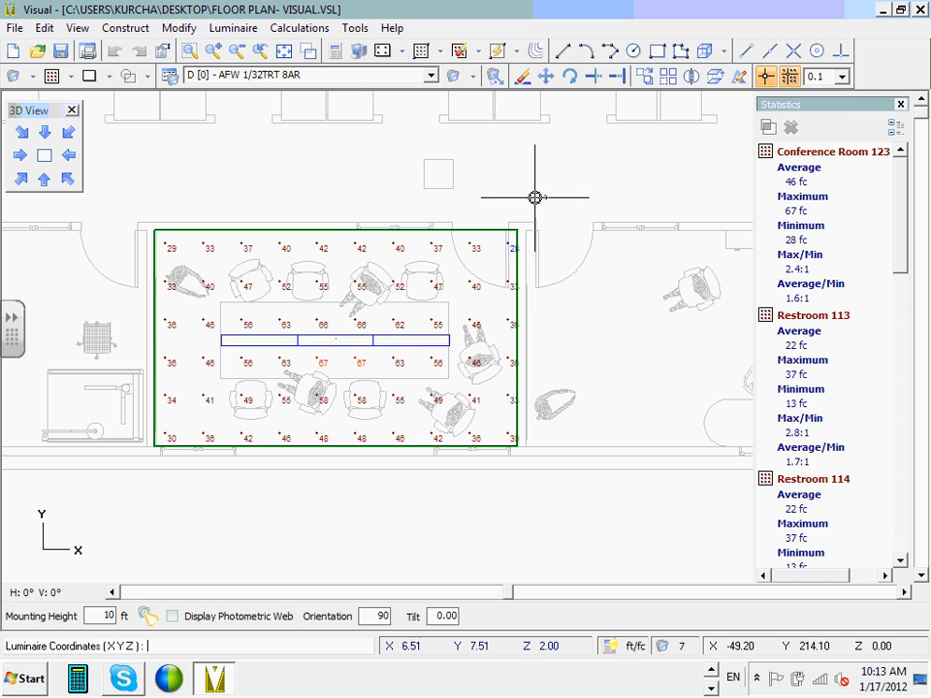
Place a type D luminaire on the conference room's right wall and move it 2.5 ft left into the room.
{"action": "scroll", "coordinate": [505, 289], "scroll_direction": "up", "scroll_amount": 3}
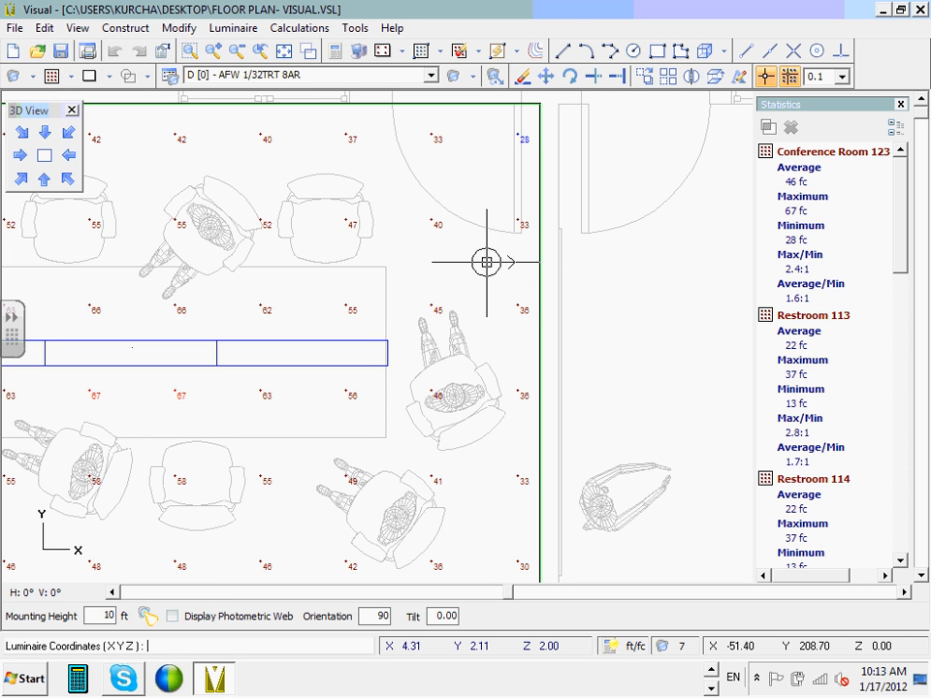
{"action": "left_click", "coordinate": [538, 262]}
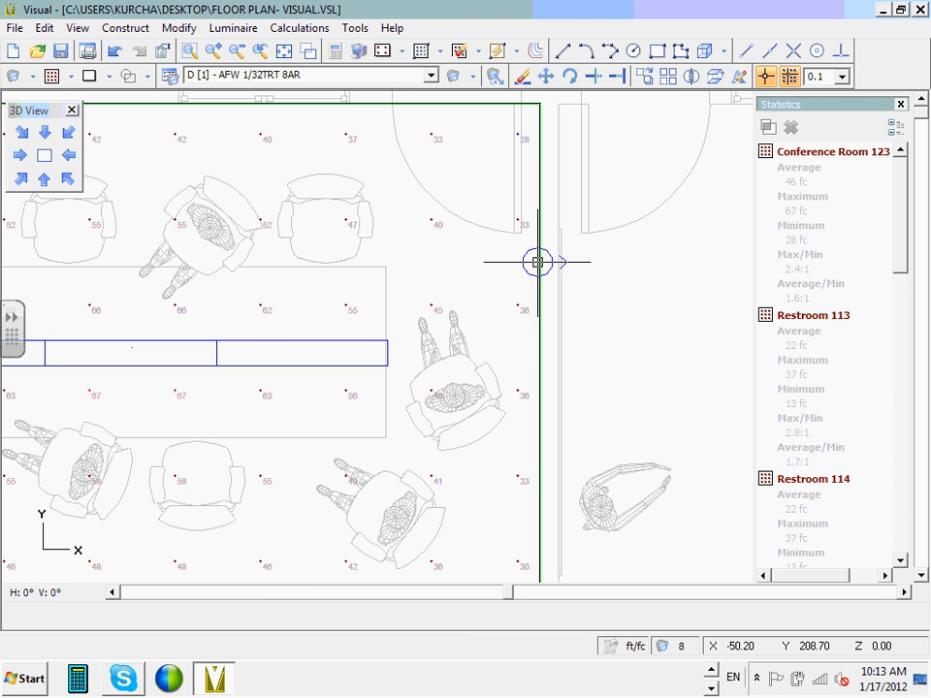
{"action": "left_click", "coordinate": [546, 77]}
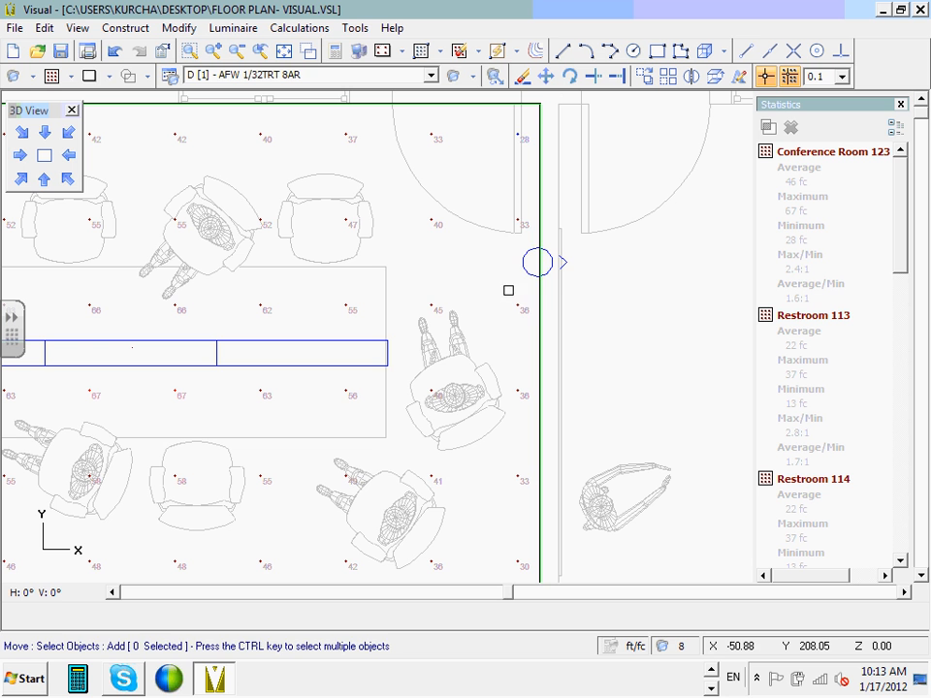
{"action": "left_click", "coordinate": [508, 288]}
{"action": "left_click", "coordinate": [555, 243]}
{"action": "key", "text": "Return"}
{"action": "left_click", "coordinate": [537, 262]}
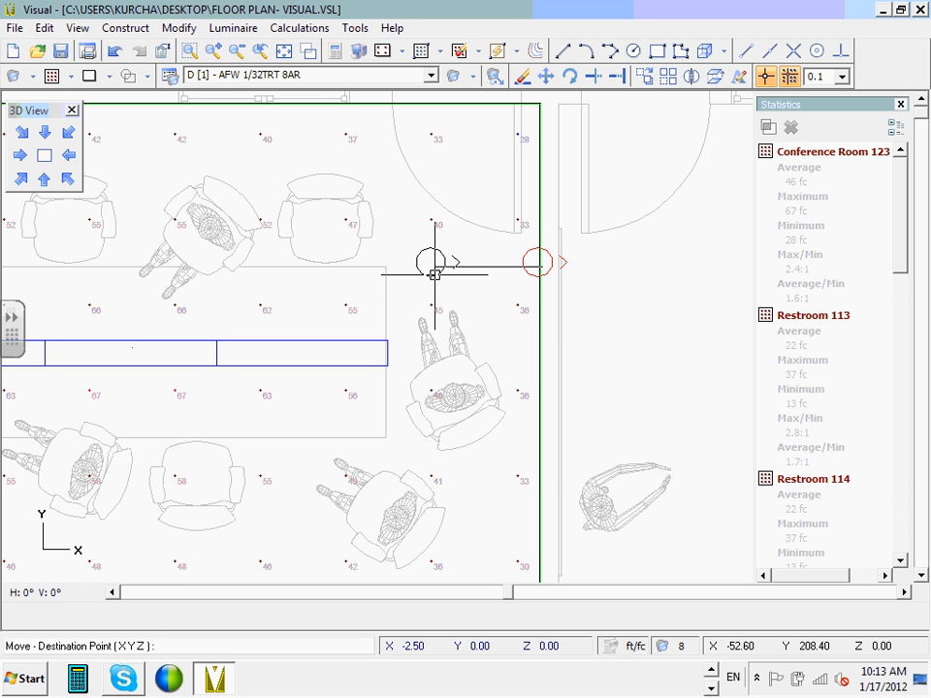
{"action": "left_click", "coordinate": [434, 275]}
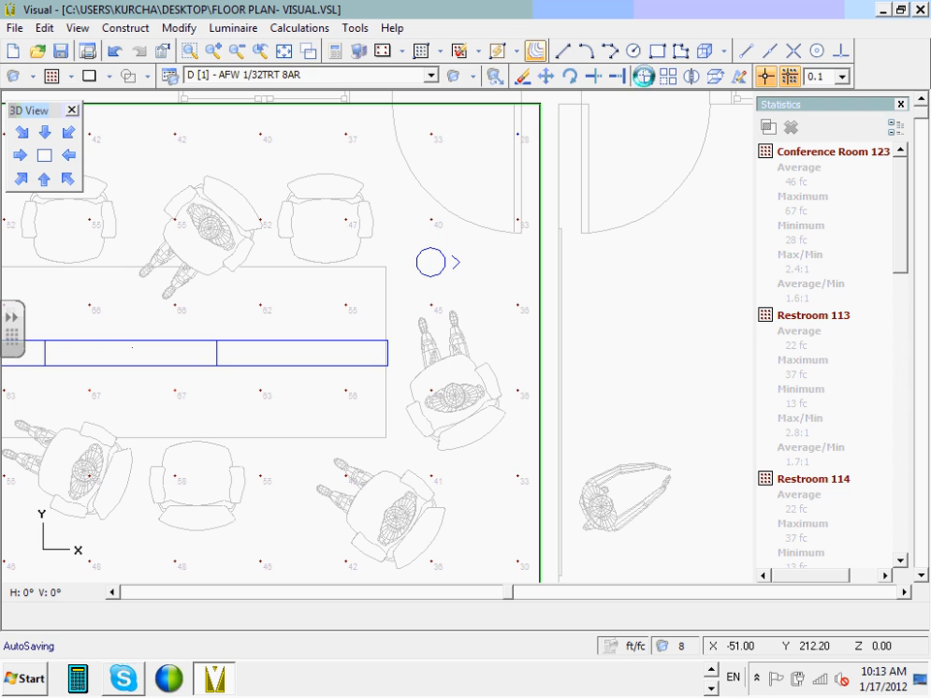
Undo the last move of the type D luminaire.
{"action": "left_click", "coordinate": [648, 87]}
{"action": "left_click", "coordinate": [408, 286]}
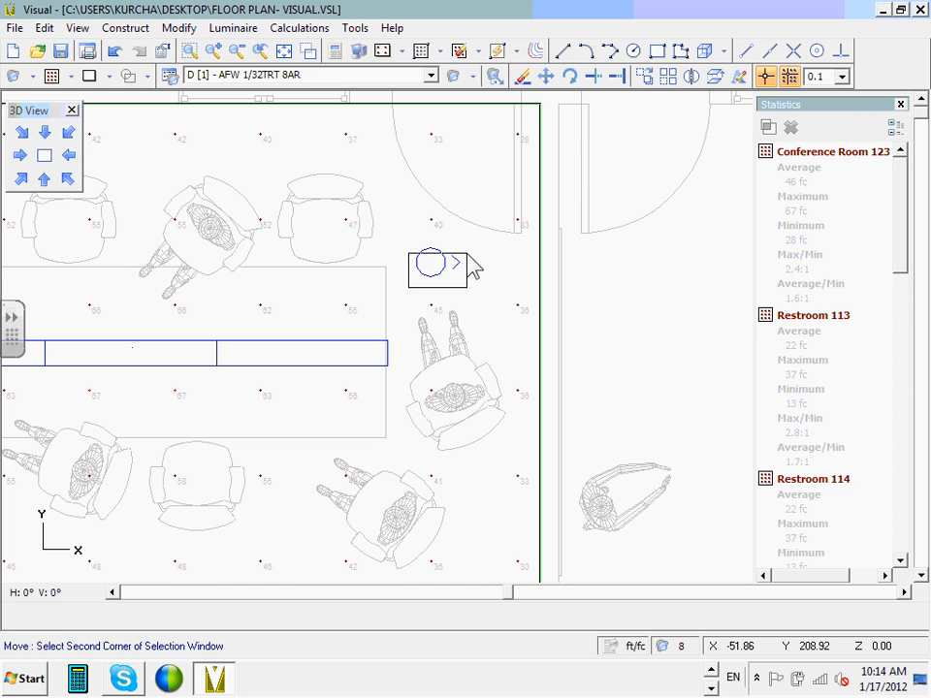
{"action": "key", "text": "Escape"}
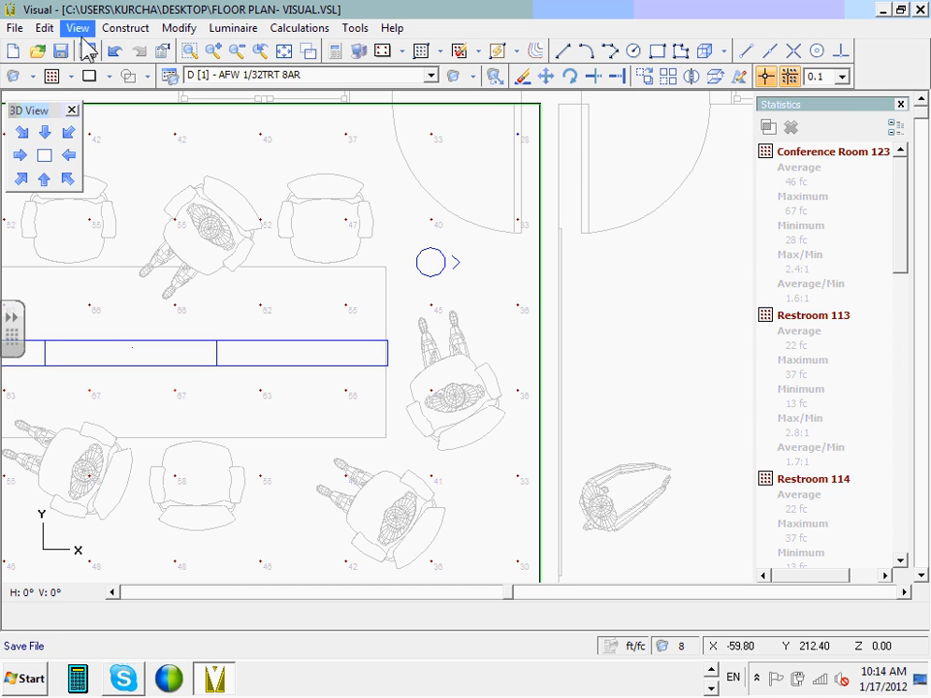
{"action": "left_click", "coordinate": [114, 55]}
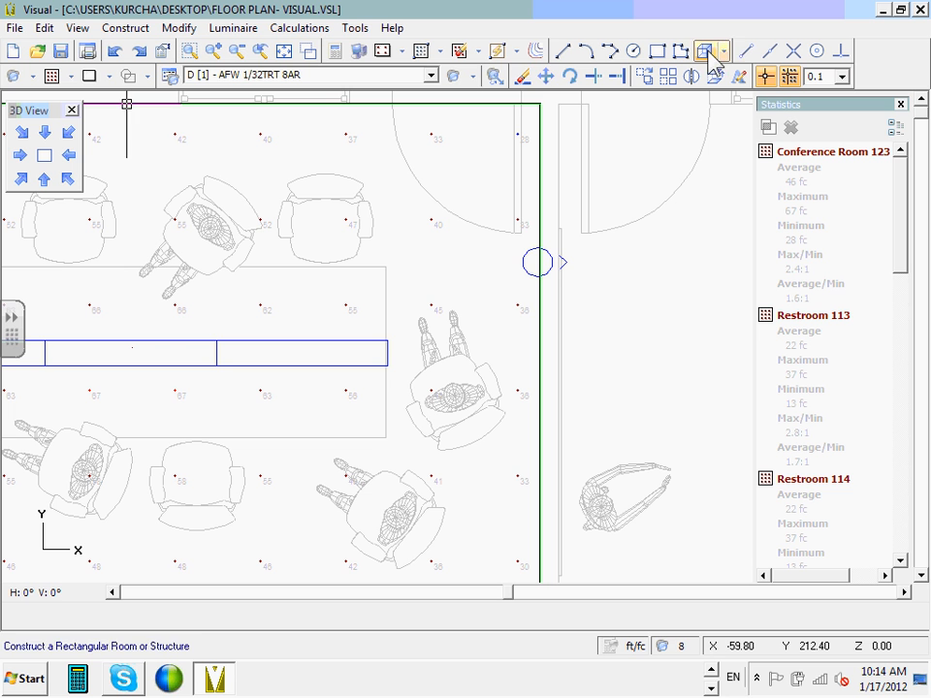
Move the type D luminaire 2.5 ft left from the conference room's right wall.
{"action": "left_click", "coordinate": [546, 76]}
{"action": "left_click", "coordinate": [513, 271]}
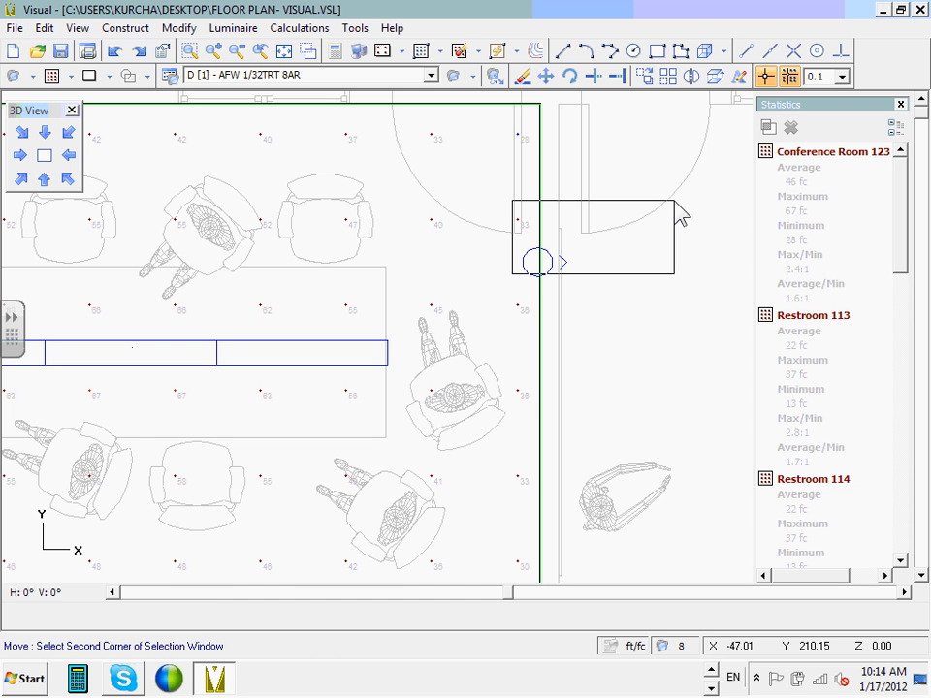
{"action": "left_click", "coordinate": [679, 208]}
{"action": "key", "text": "Return"}
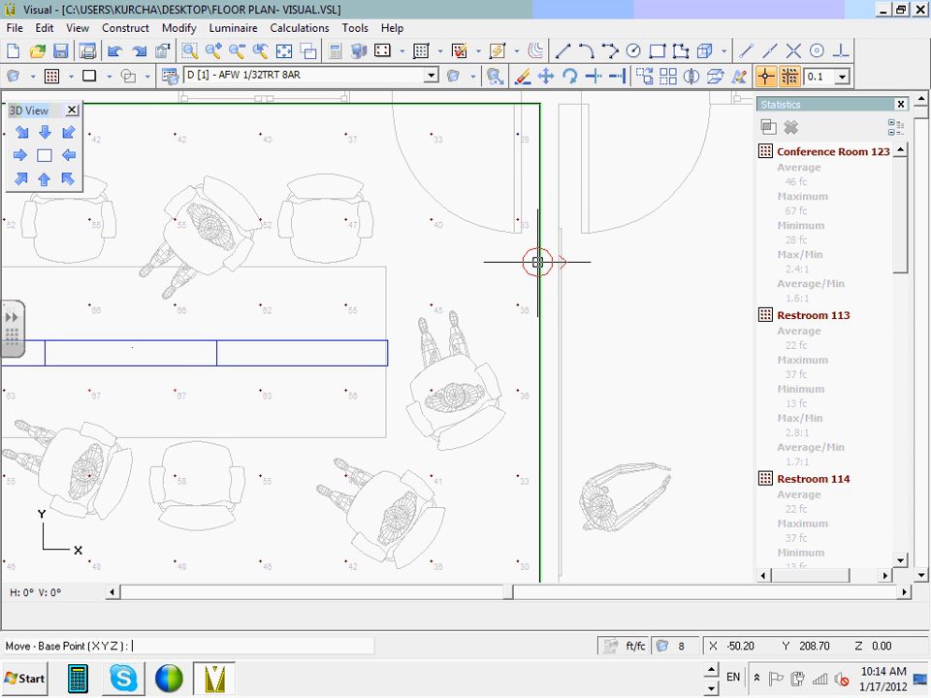
{"action": "left_click", "coordinate": [537, 261]}
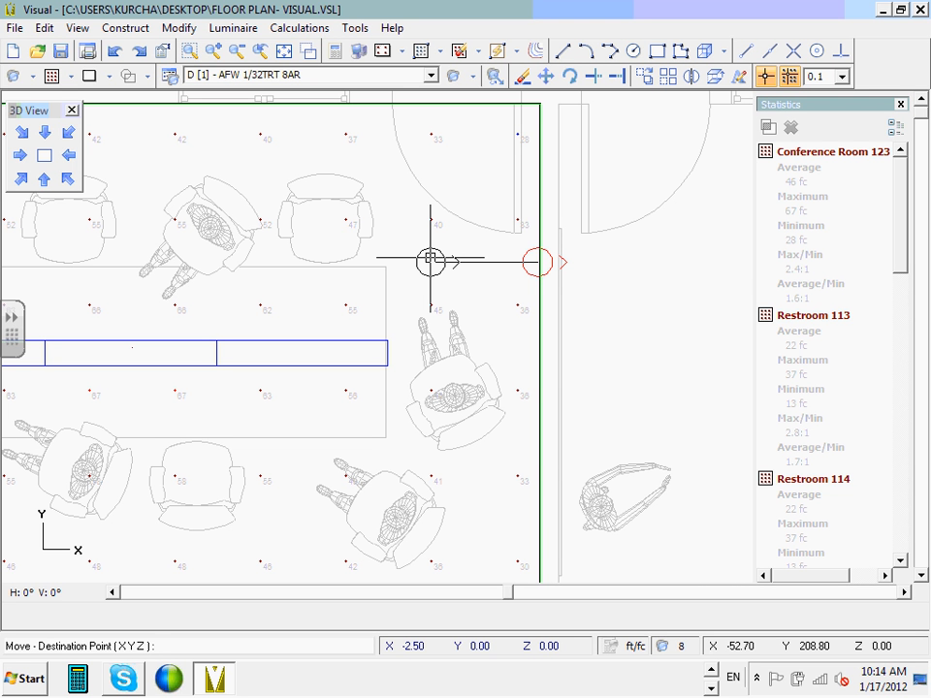
{"action": "left_click", "coordinate": [429, 260]}
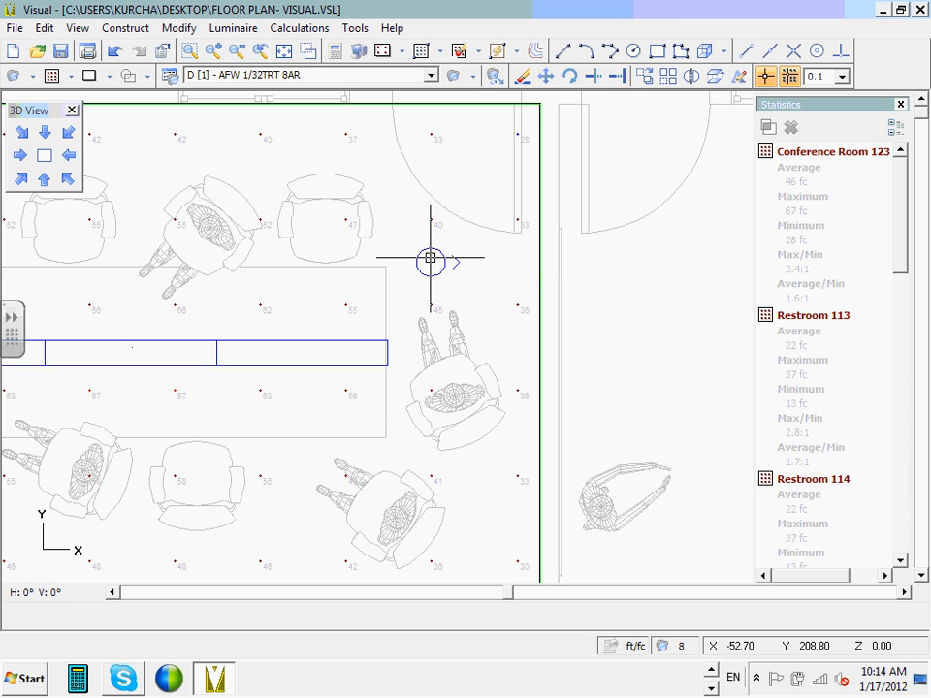
Copy the type D luminaire 6 ft straight down in plan.
{"action": "left_click", "coordinate": [645, 77]}
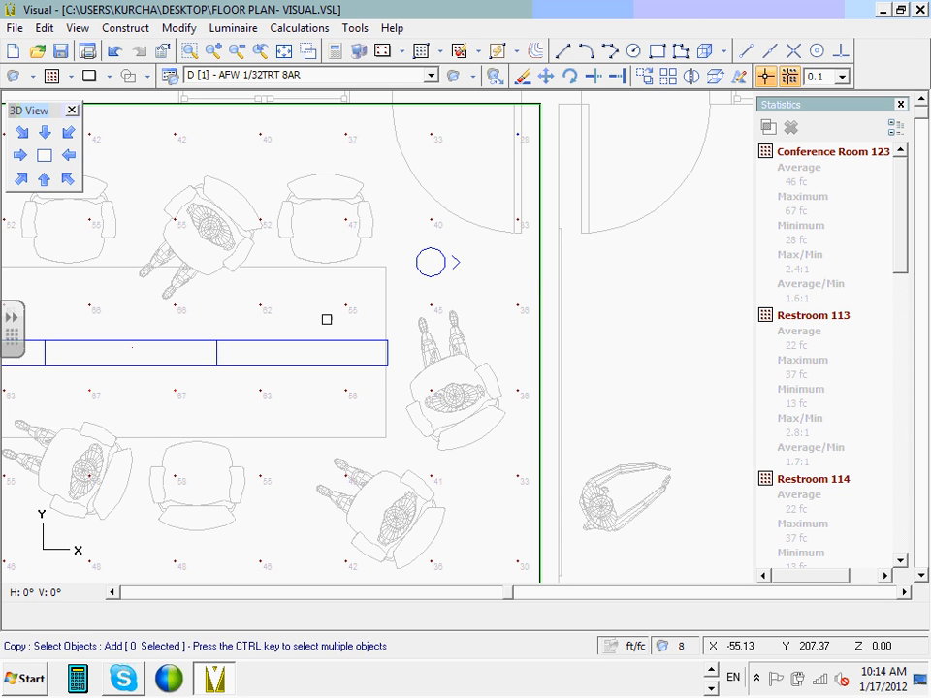
{"action": "left_click", "coordinate": [431, 276]}
{"action": "left_click", "coordinate": [482, 218]}
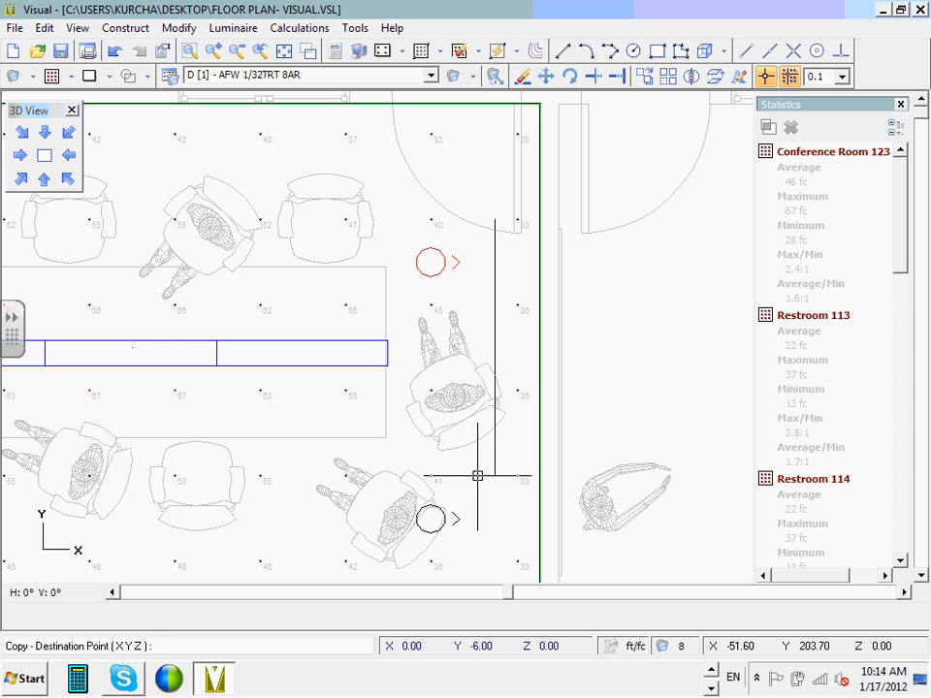
{"action": "left_click", "coordinate": [477, 476]}
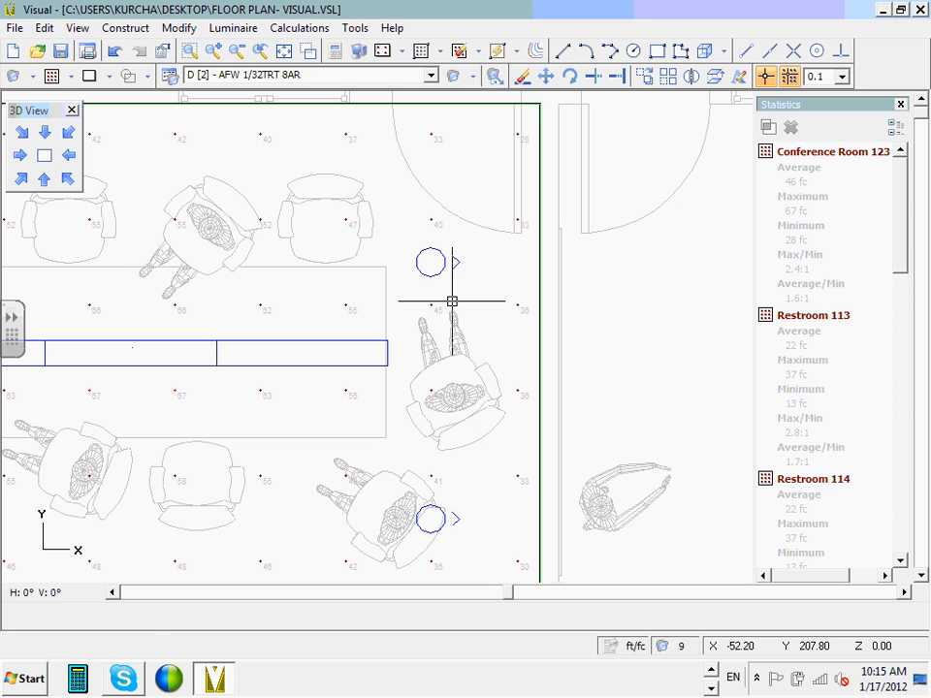
Move both type D luminaires about 0.9 ft up in plan.
{"action": "left_click", "coordinate": [545, 75]}
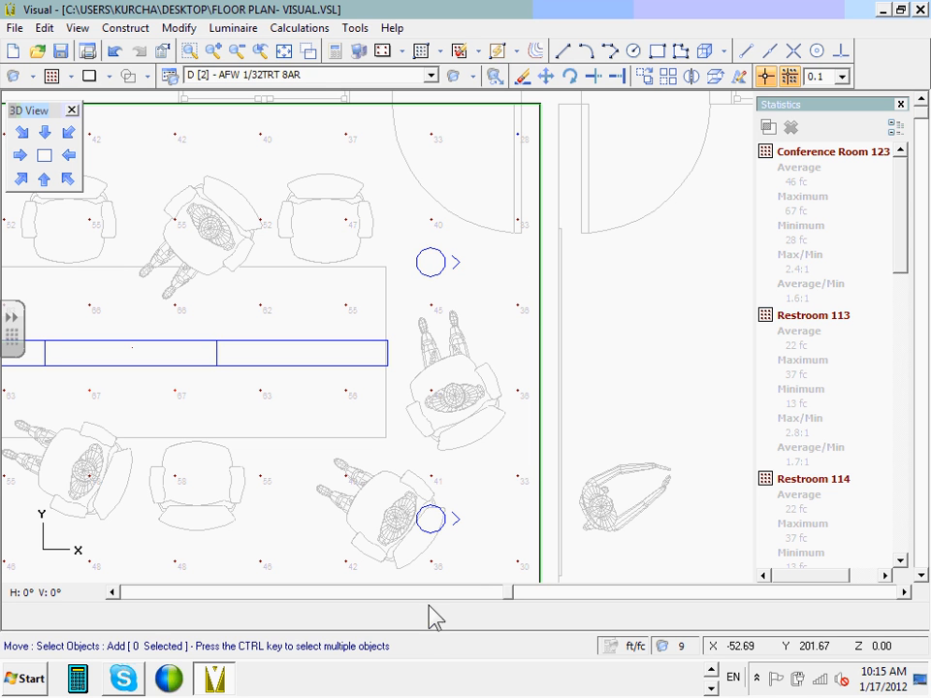
{"action": "left_click", "coordinate": [412, 531]}
{"action": "left_click", "coordinate": [479, 389]}
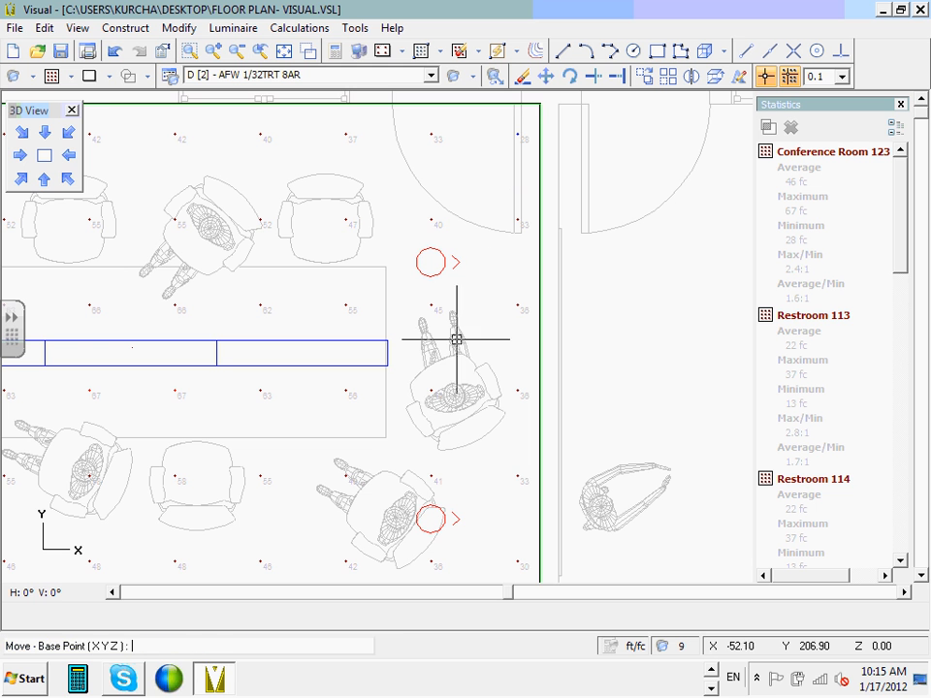
{"action": "left_click", "coordinate": [455, 390]}
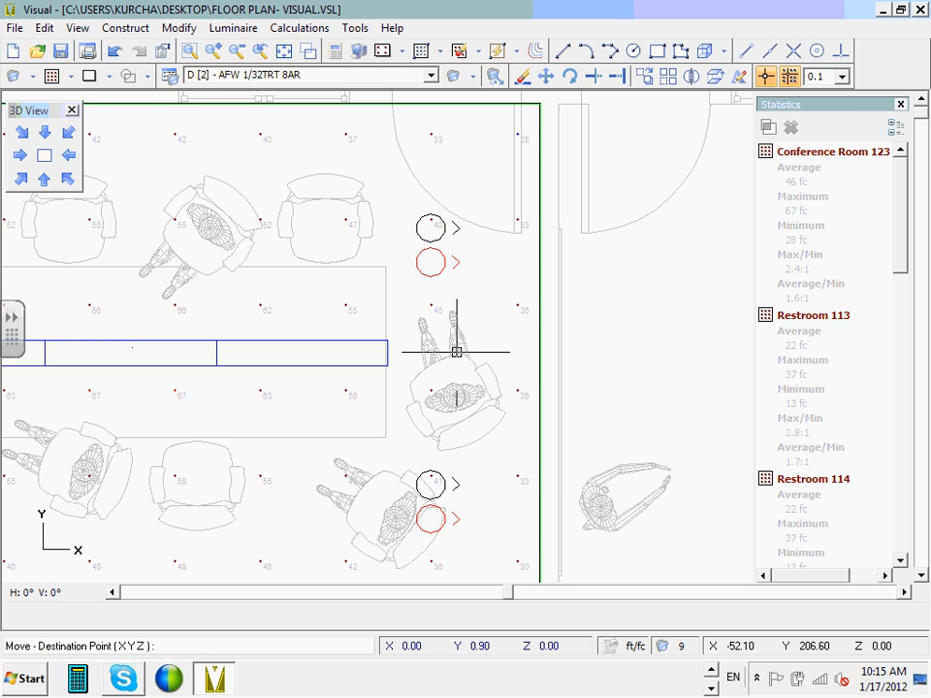
{"action": "left_click", "coordinate": [454, 351]}
Erase both type D luminaires from the conference room.
{"action": "scroll", "coordinate": [456, 353], "scroll_direction": "down", "scroll_amount": 4}
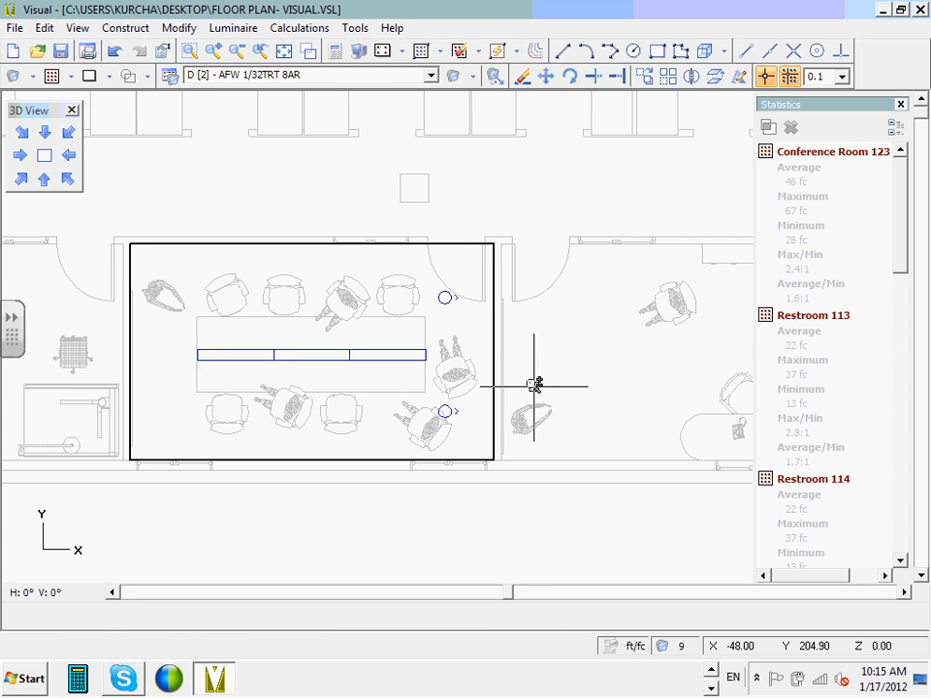
{"action": "scroll", "coordinate": [336, 338], "scroll_direction": "up", "scroll_amount": 1}
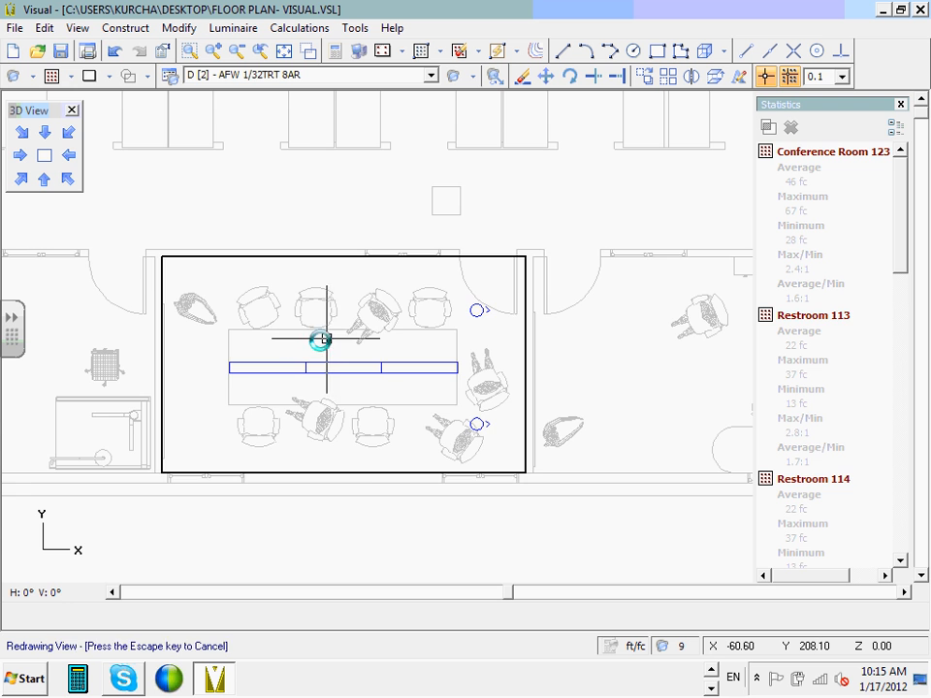
{"action": "scroll", "coordinate": [301, 340], "scroll_direction": "up", "scroll_amount": 1}
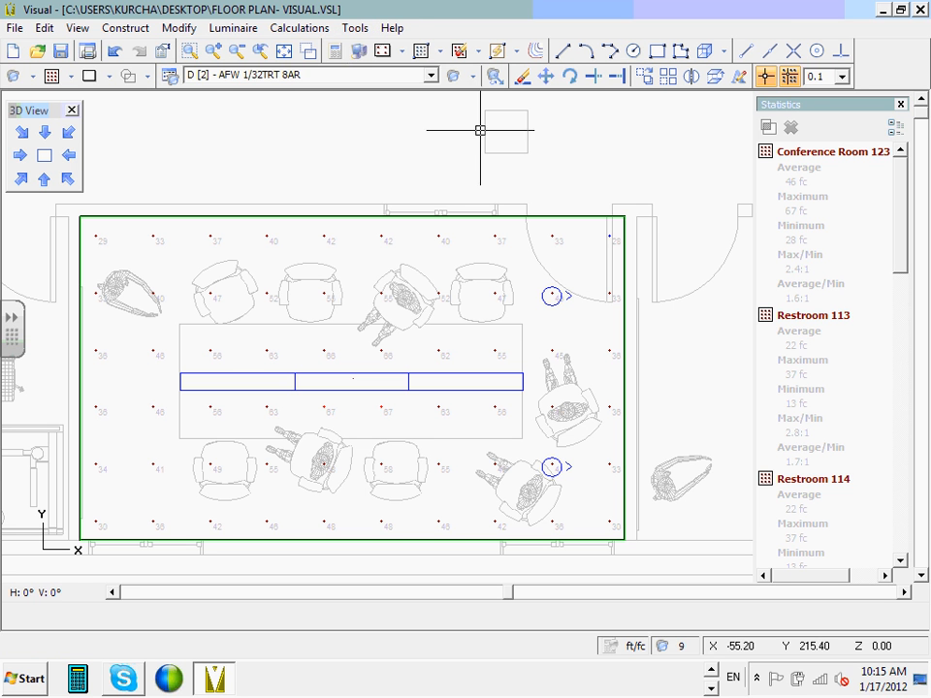
{"action": "left_click", "coordinate": [546, 75]}
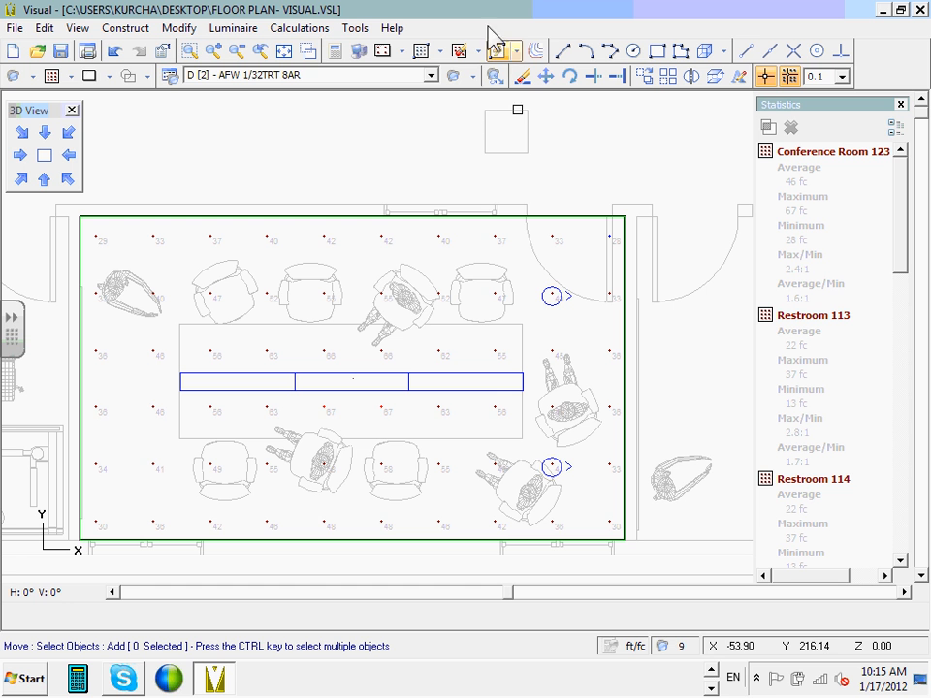
{"action": "left_click", "coordinate": [521, 76]}
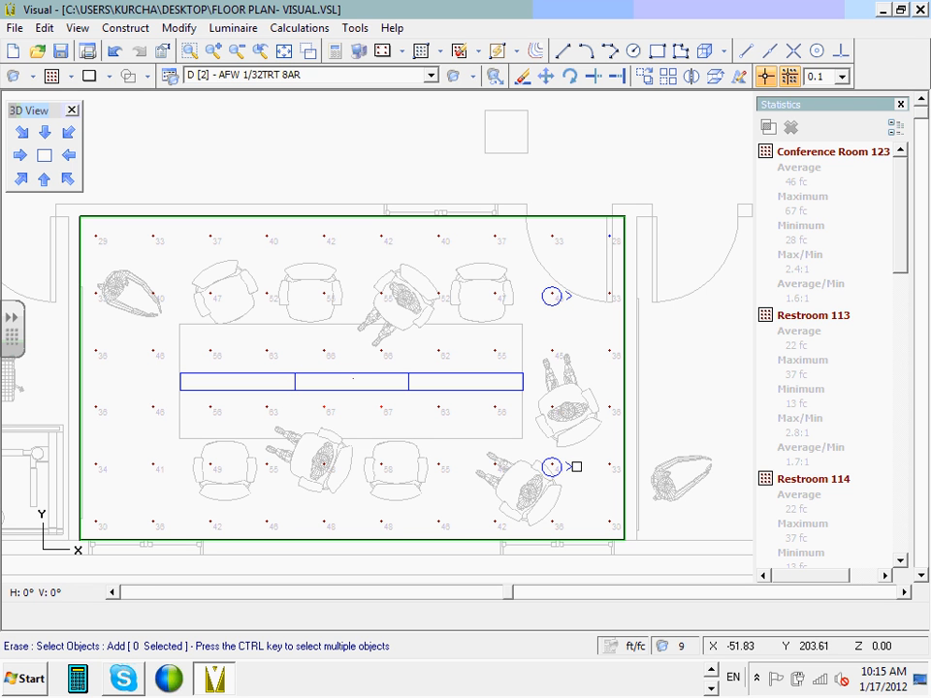
{"action": "left_click", "coordinate": [540, 482]}
{"action": "left_click", "coordinate": [613, 279]}
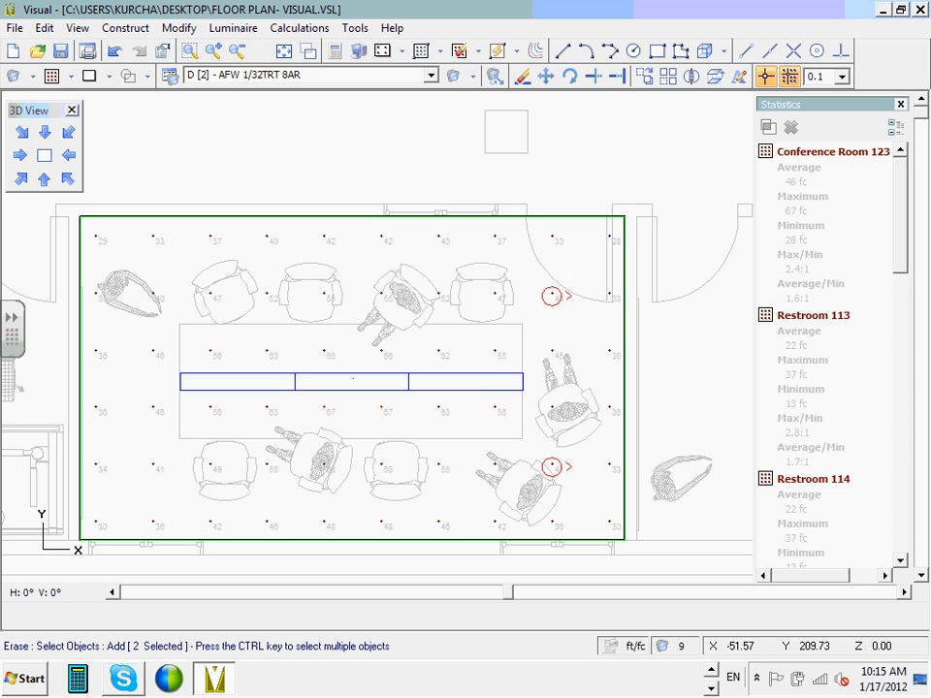
{"action": "key", "text": "Return"}
Place a type D luminaire on the conference room's right wall, beside the door, with 10 ft mounting height and orientation 90.
{"action": "left_click", "coordinate": [455, 78]}
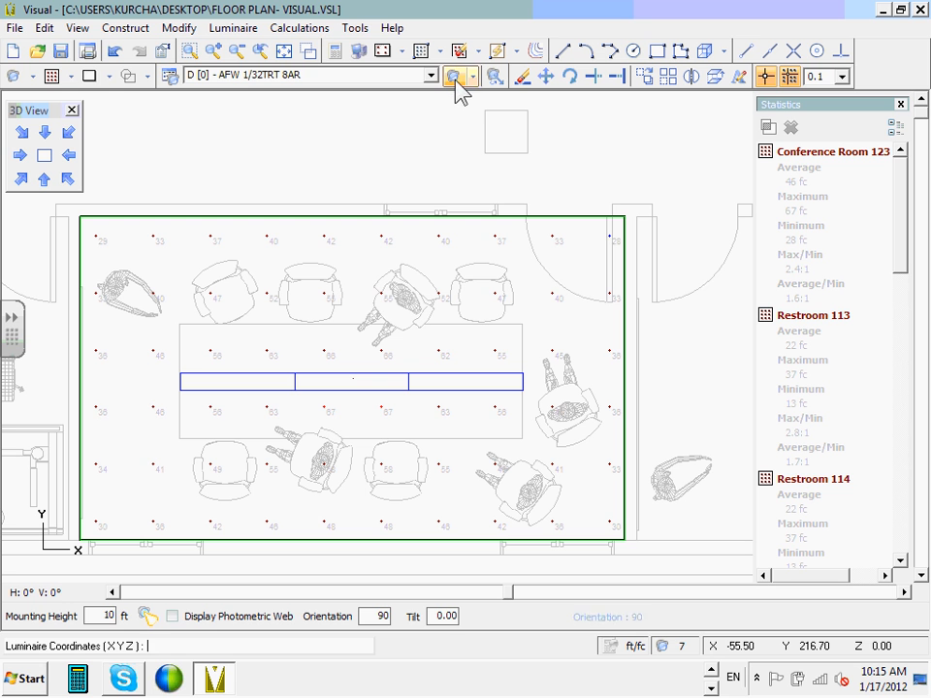
{"action": "left_click", "coordinate": [623, 299]}
{"action": "key", "text": "Escape"}
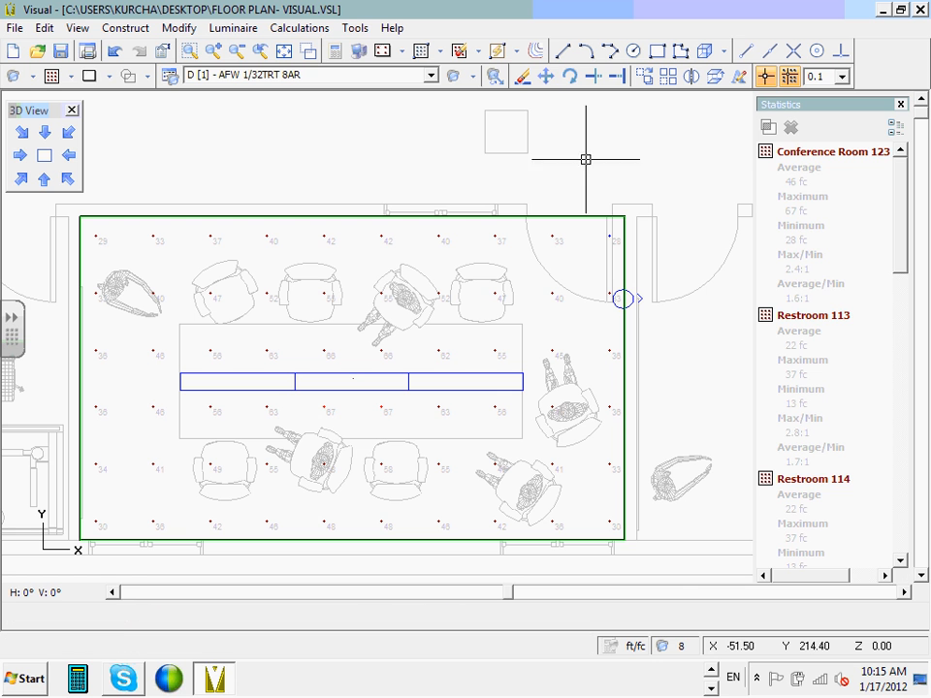
Set the snap spacing to 0.25 ft and move the type D luminaire 2.5 ft left from the wall.
{"action": "left_click", "coordinate": [546, 77]}
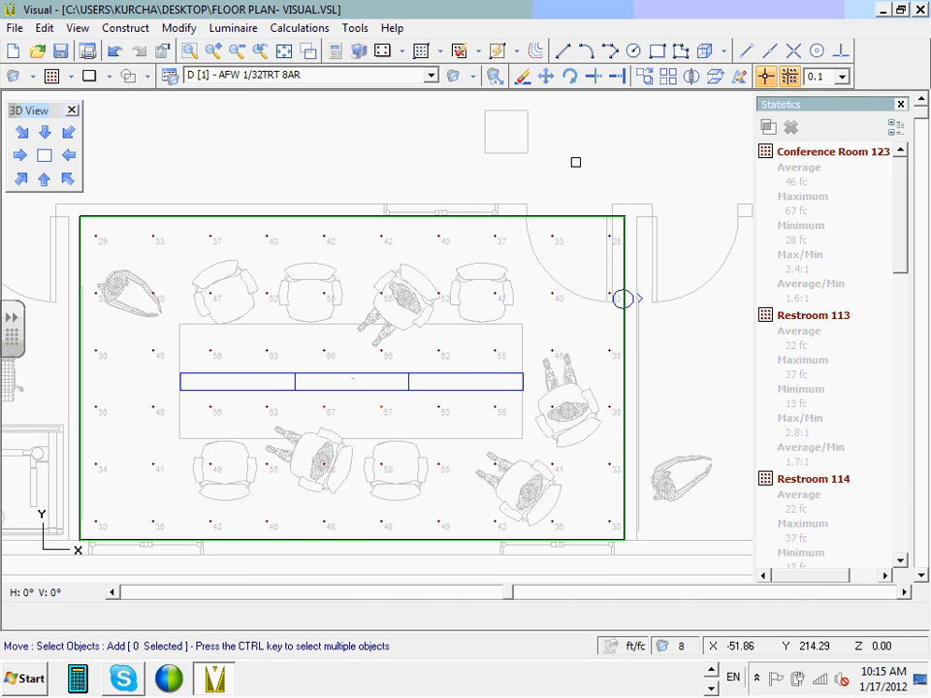
{"action": "double_click", "coordinate": [830, 78]}
{"action": "type", "text": ".25"}
{"action": "left_click", "coordinate": [602, 329]}
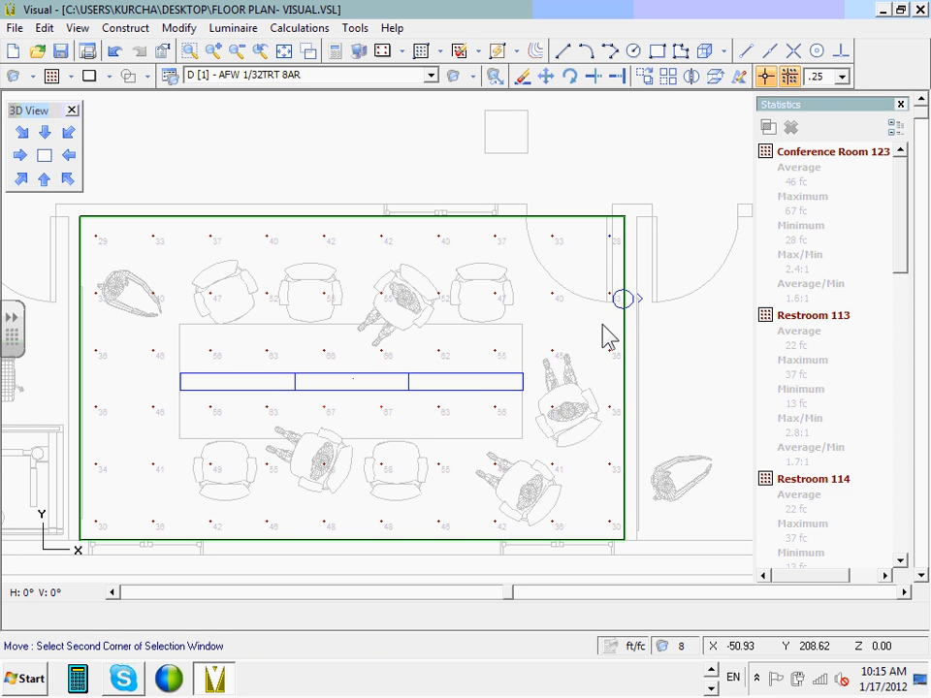
{"action": "left_click", "coordinate": [635, 293]}
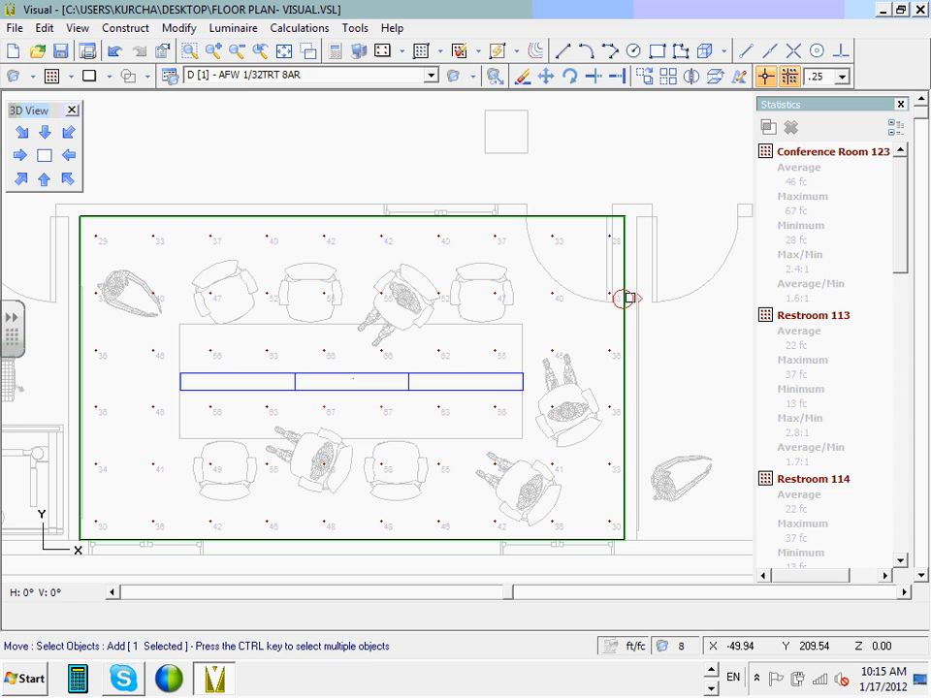
{"action": "key", "text": "Return"}
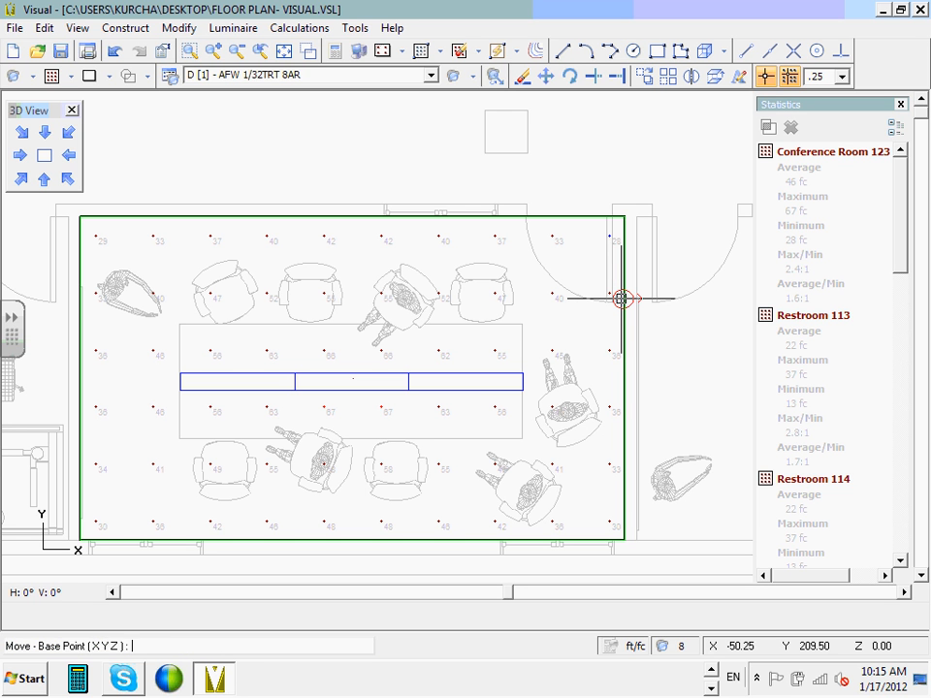
{"action": "left_click", "coordinate": [622, 298]}
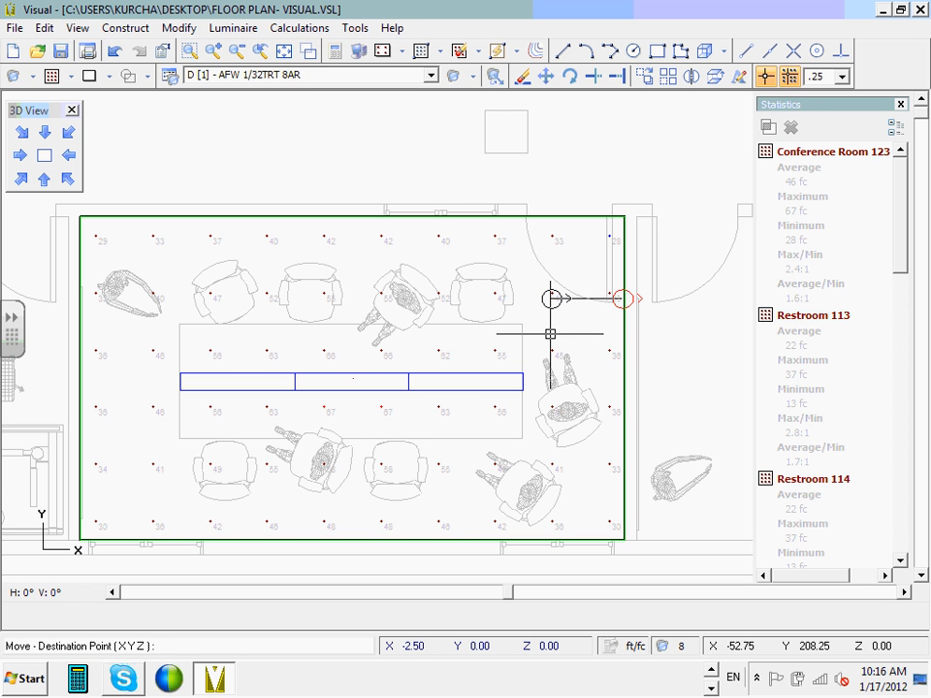
{"action": "left_click", "coordinate": [550, 333]}
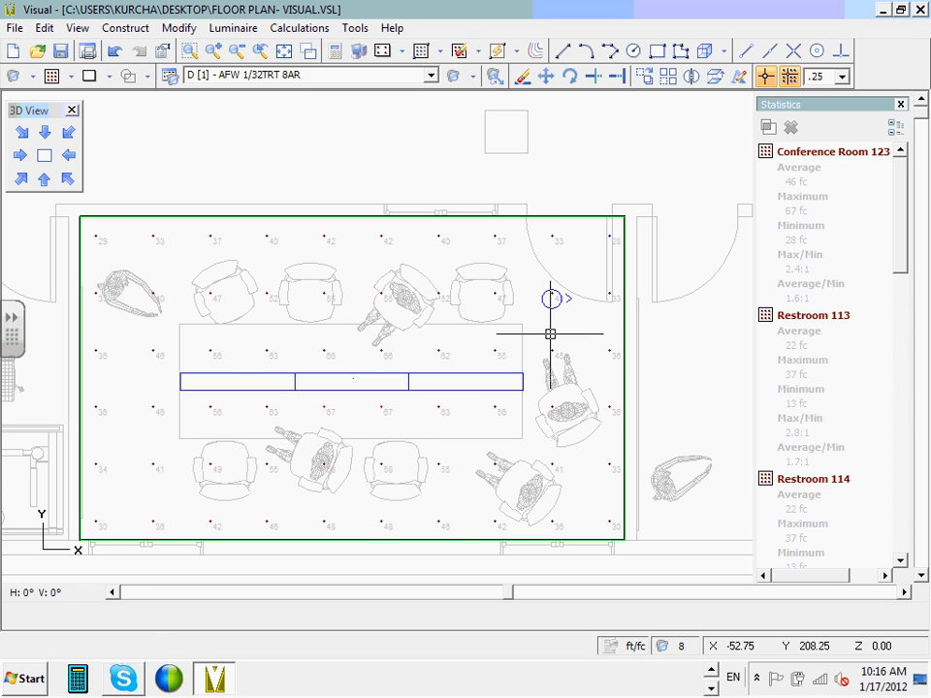
Copy the type D luminaire near the conference room door 6 ft straight down in plan.
{"action": "left_click", "coordinate": [645, 77]}
{"action": "left_click", "coordinate": [550, 299]}
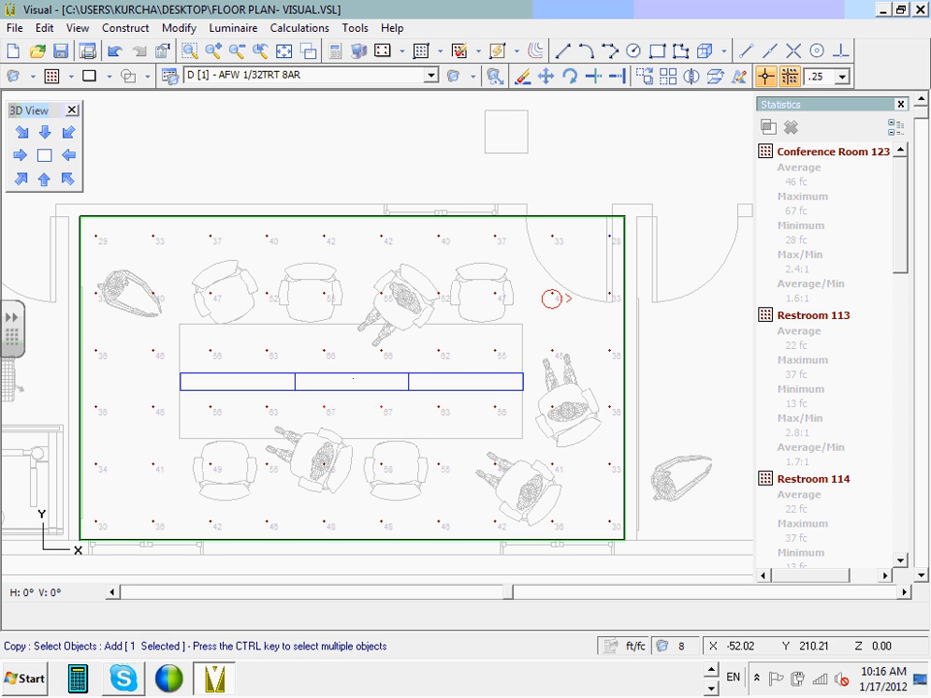
{"action": "key", "text": "Return"}
{"action": "left_click", "coordinate": [584, 277]}
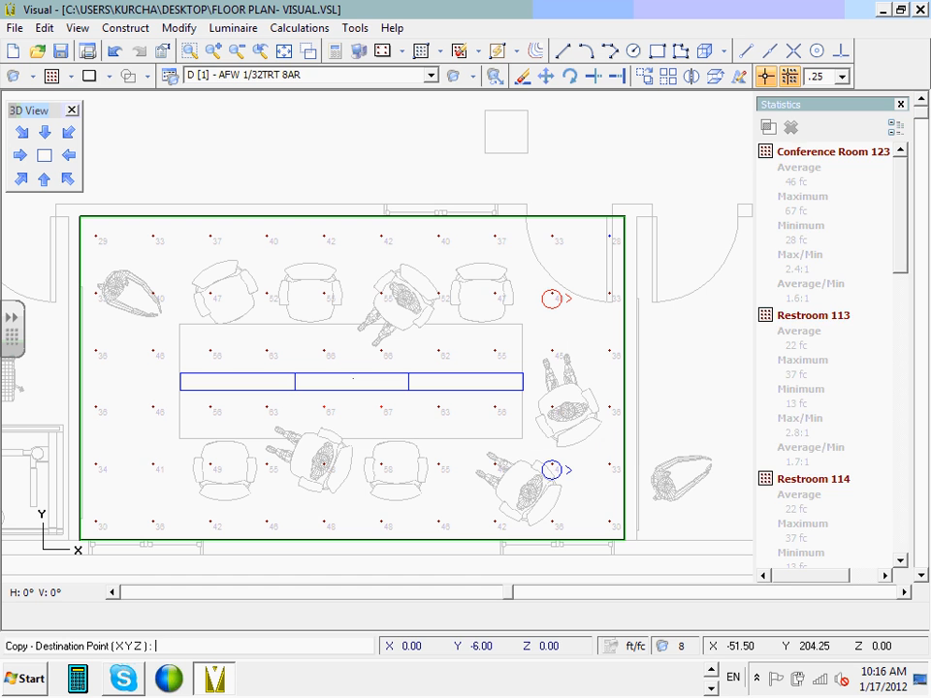
{"action": "left_click", "coordinate": [584, 446]}
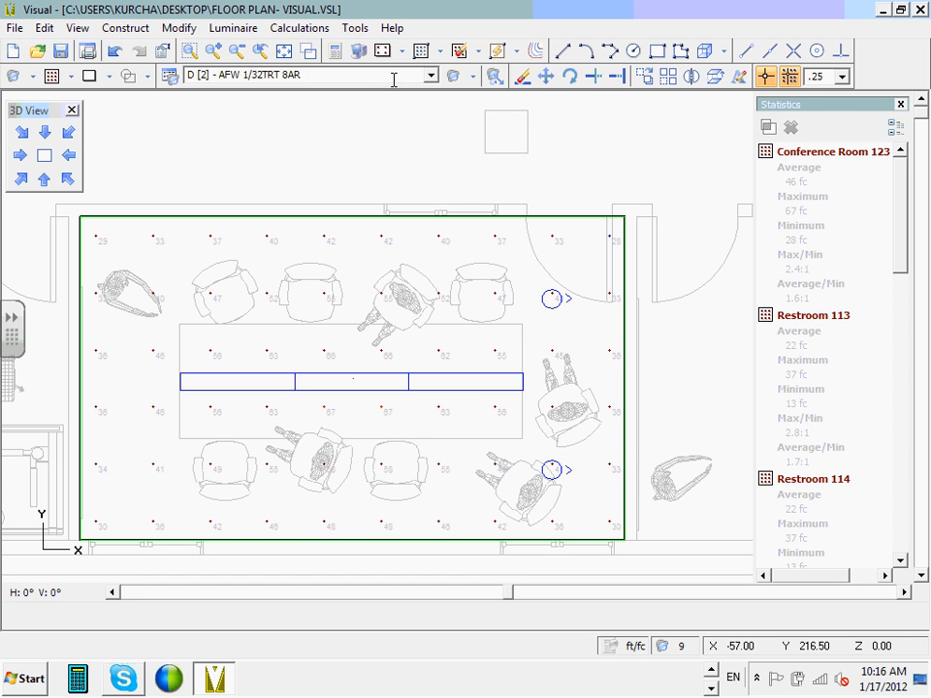
{"action": "left_click", "coordinate": [521, 75]}
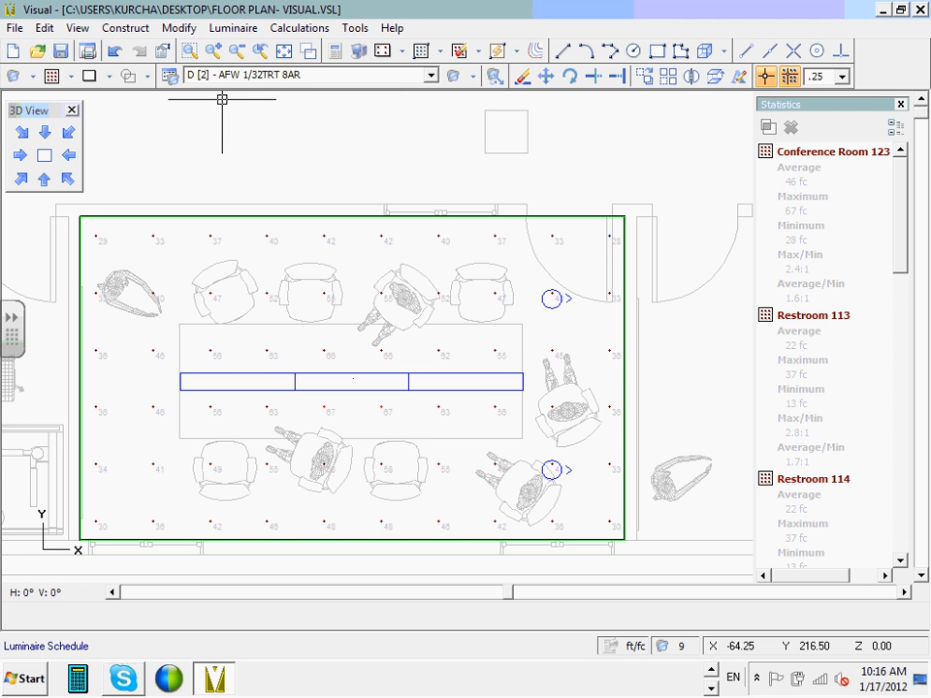
{"action": "left_click", "coordinate": [300, 31]}
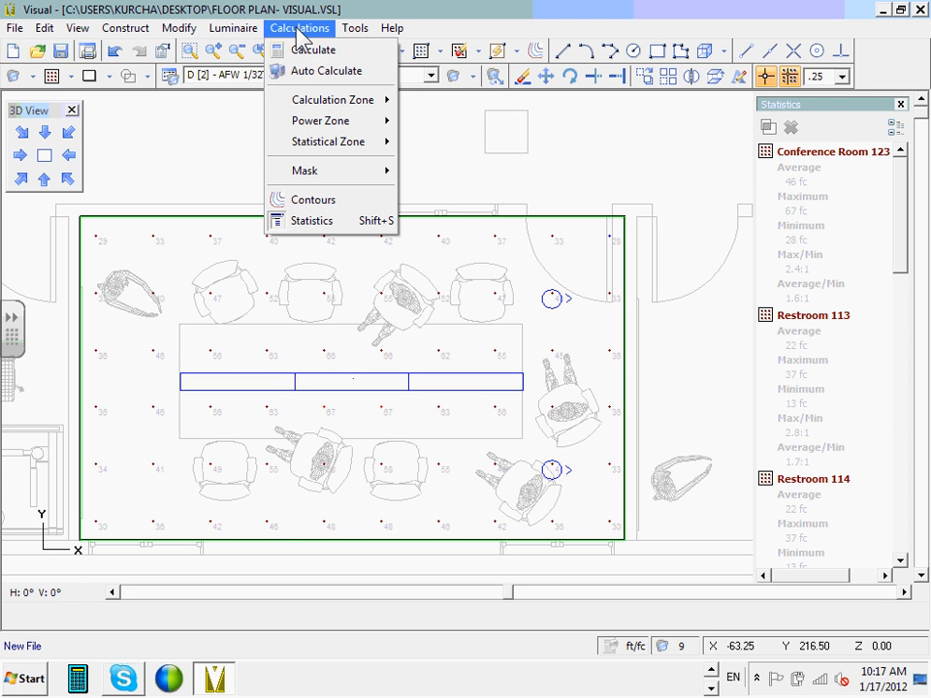
{"action": "left_click", "coordinate": [300, 31]}
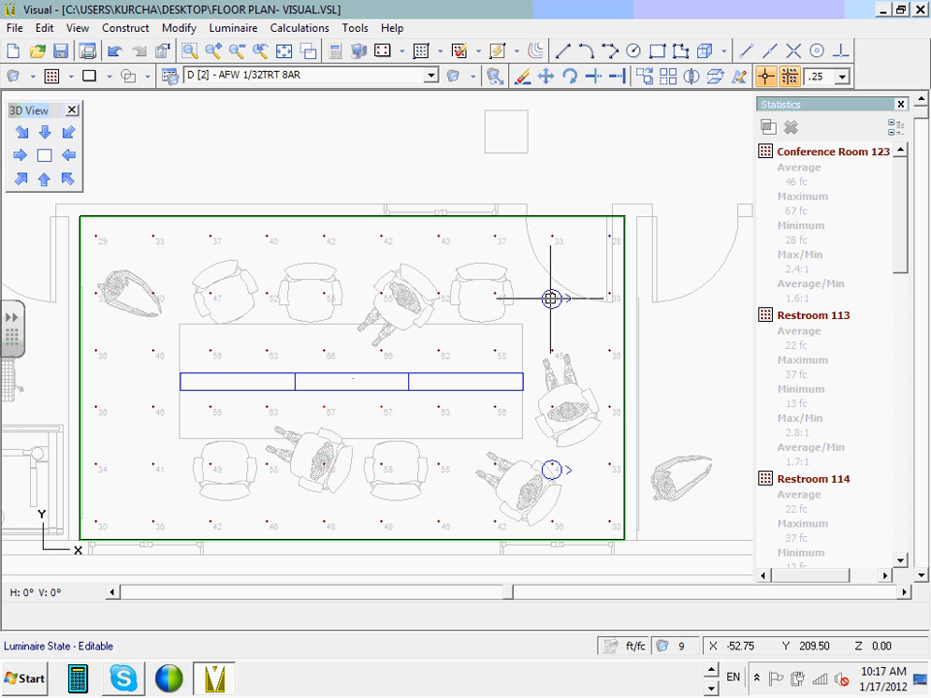
View the conference room in 3D from its front-left corner.
{"action": "left_click", "coordinate": [20, 179]}
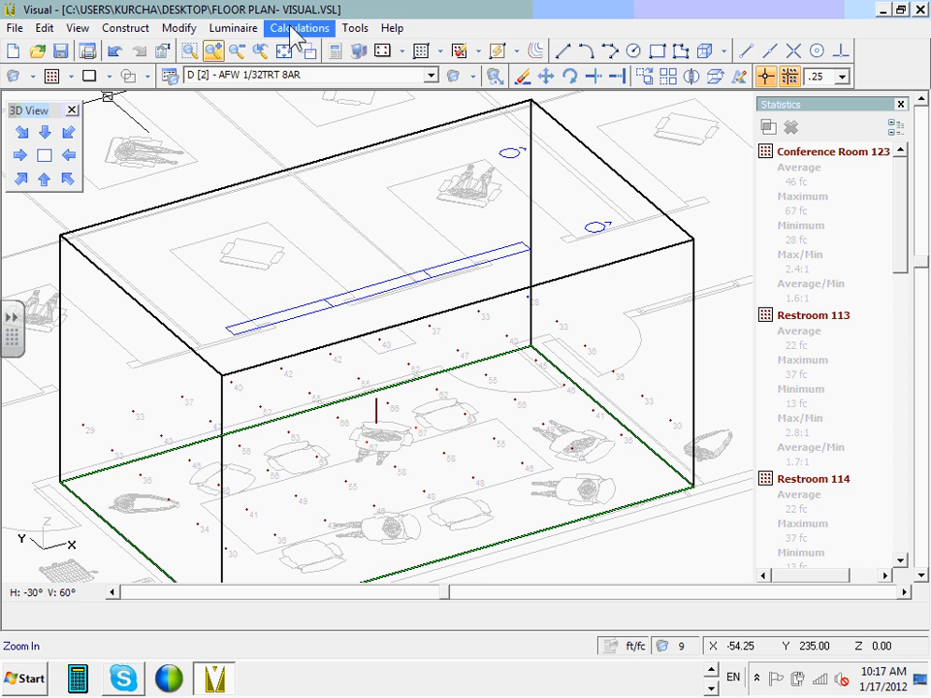
{"action": "left_click", "coordinate": [355, 28]}
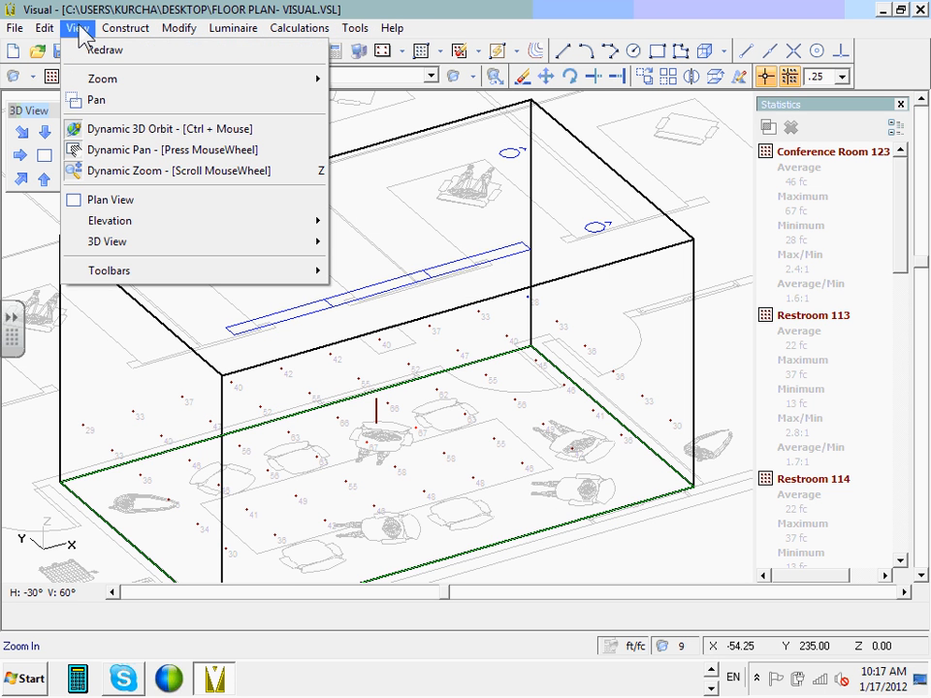
{"action": "mouse_move", "coordinate": [121, 270]}
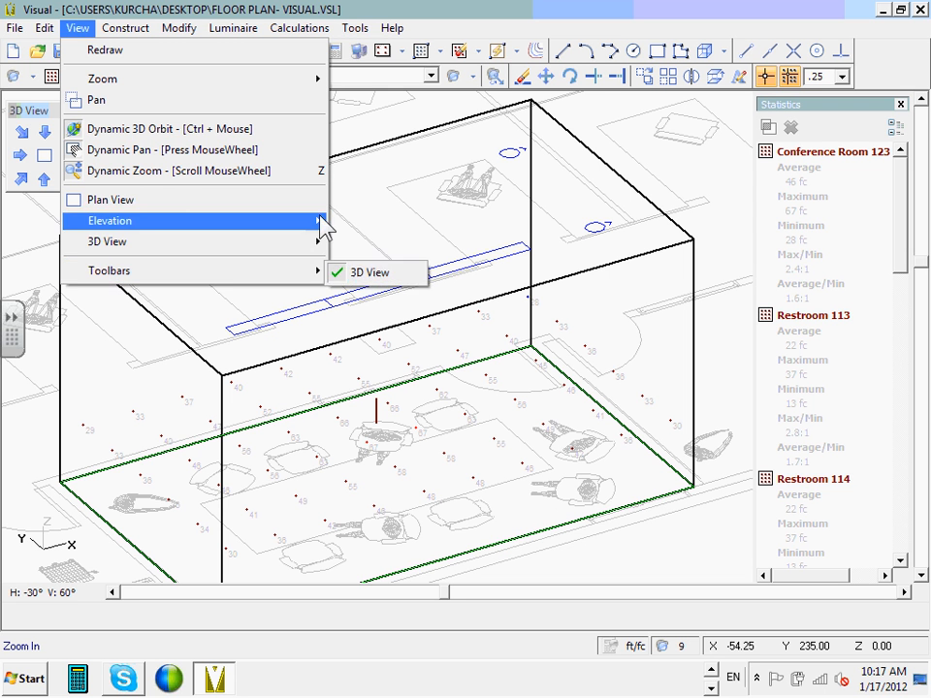
{"action": "left_click", "coordinate": [14, 28]}
{"action": "left_click", "coordinate": [277, 23]}
{"action": "left_click", "coordinate": [279, 23]}
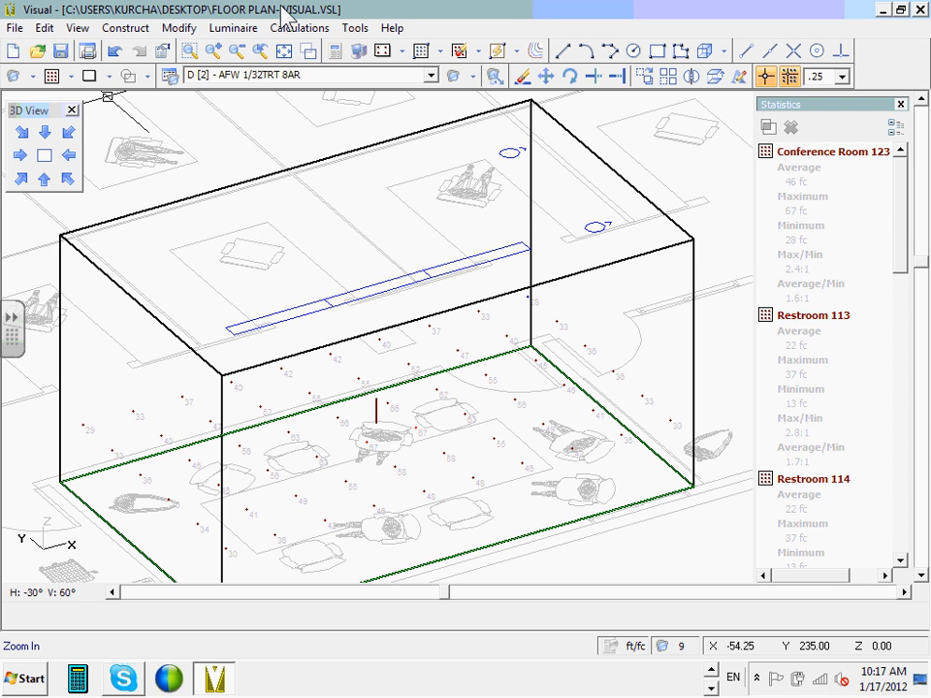
{"action": "left_click", "coordinate": [562, 49]}
Add a surface calculation zone named Room 123 East Wall to the room's right-hand wall, with 0 ft height and 2 ft row and column spacing.
{"action": "left_click", "coordinate": [318, 29]}
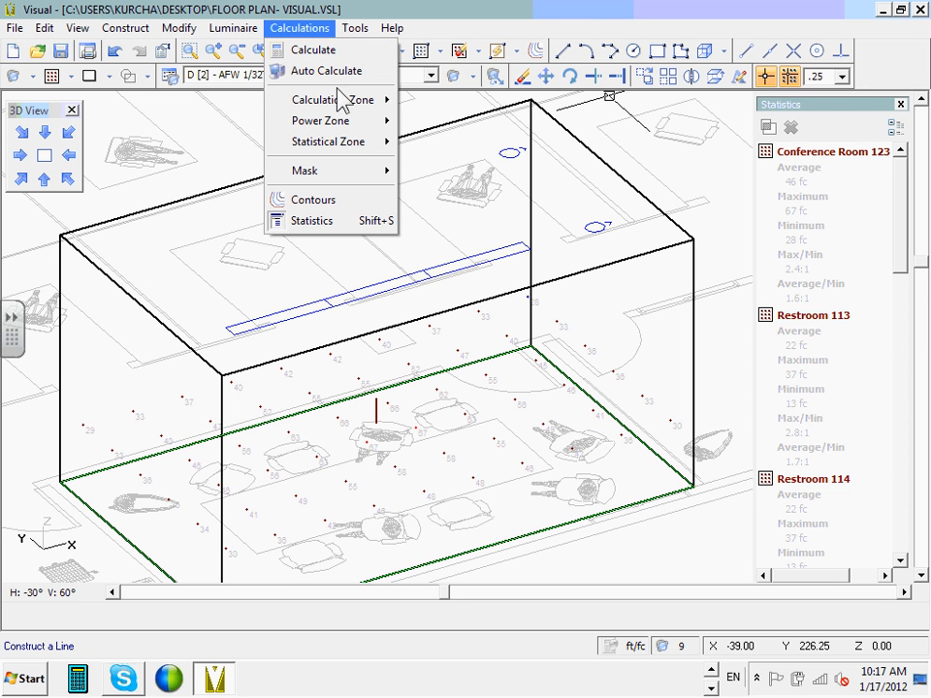
{"action": "mouse_move", "coordinate": [364, 108]}
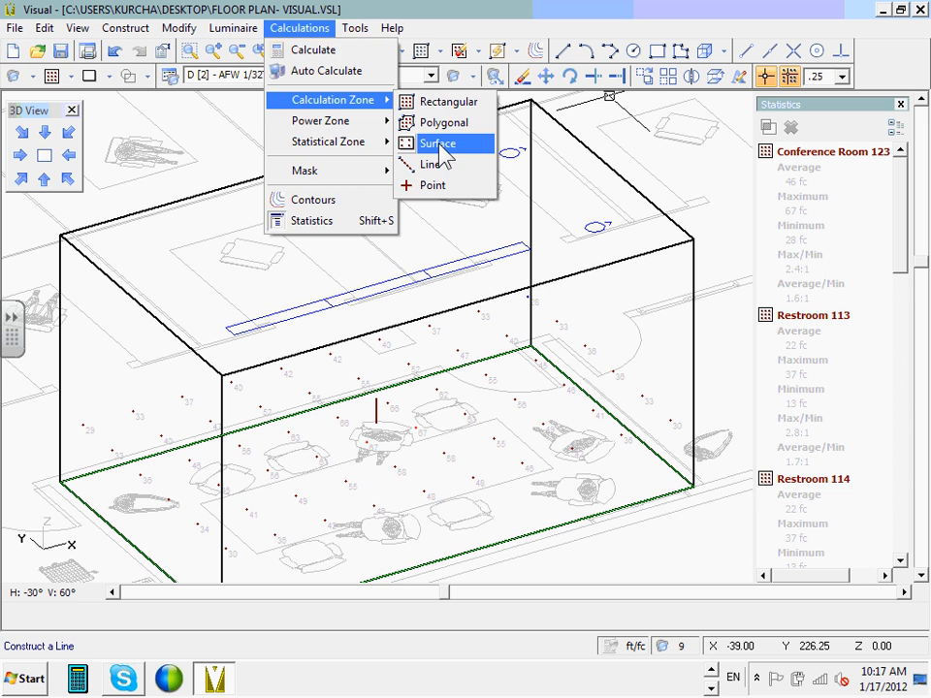
{"action": "left_click", "coordinate": [443, 154]}
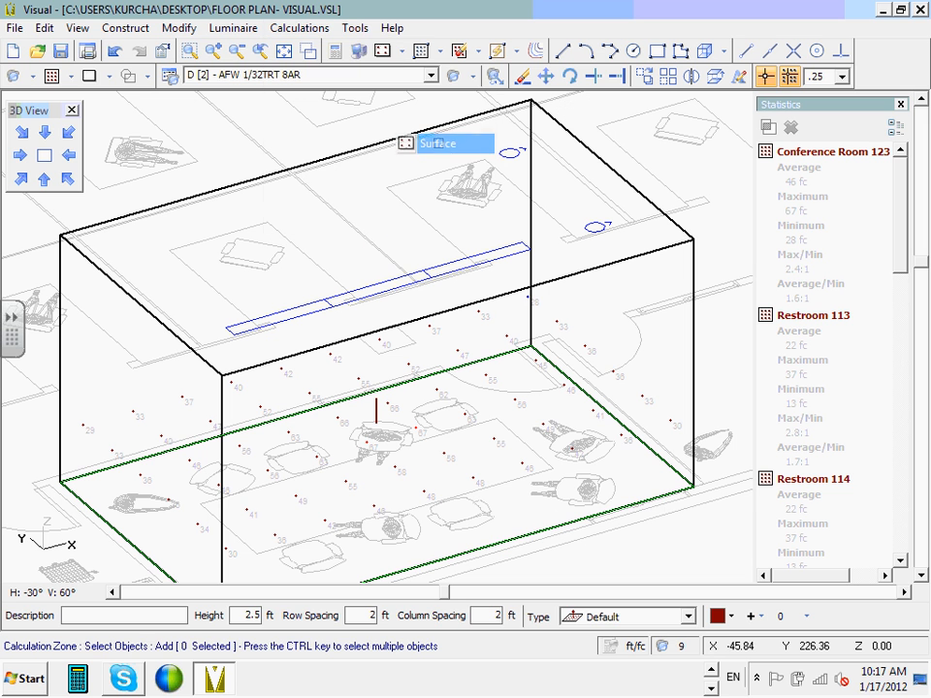
{"action": "left_click", "coordinate": [244, 615]}
{"action": "key", "text": "Tab"}
{"action": "key", "text": "shift+Tab"}
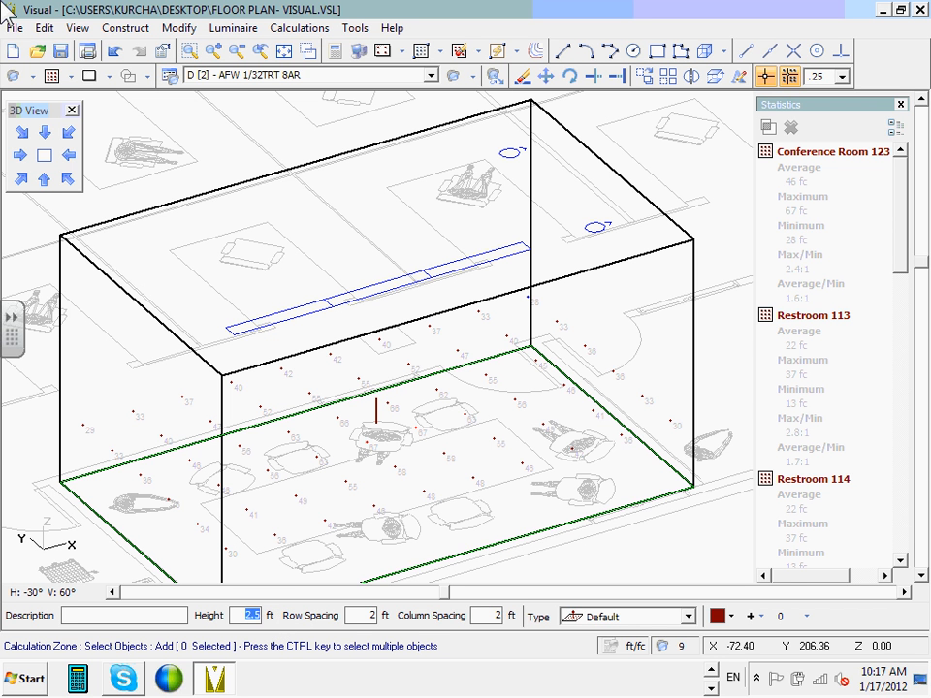
{"action": "type", "text": "0"}
{"action": "key", "text": "Tab"}
{"action": "key", "text": "Tab"}
{"action": "type", "text": "2Roo"}
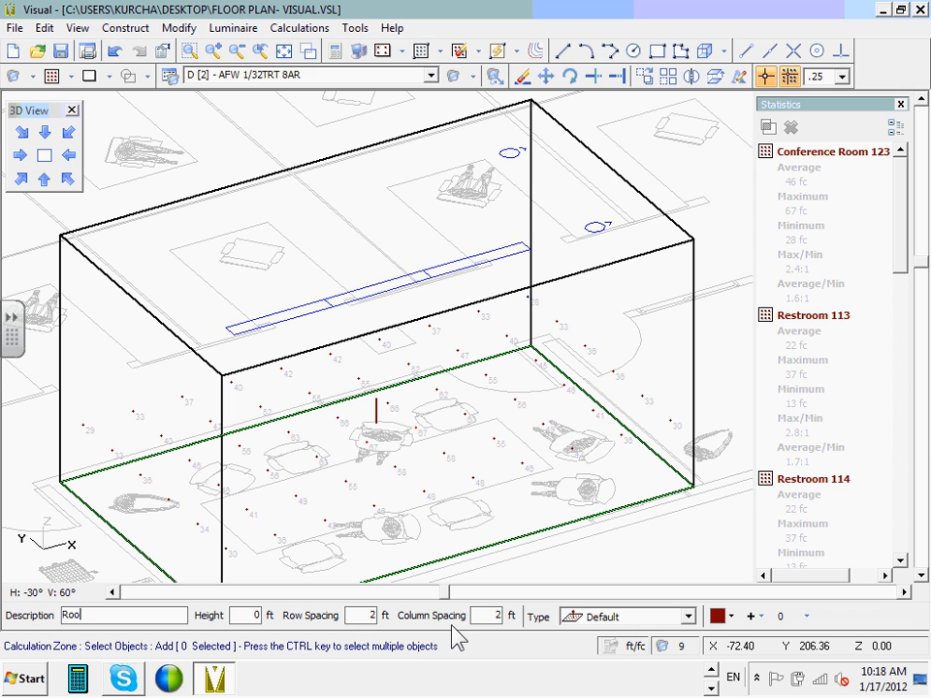
{"action": "type", "text": "m 123 East Wall"}
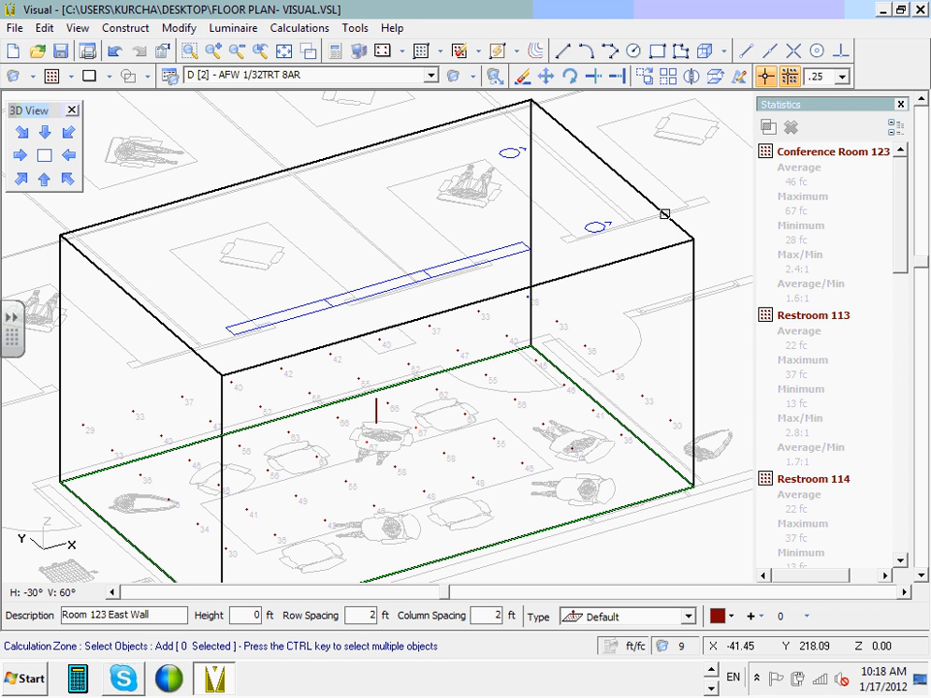
{"action": "left_click", "coordinate": [623, 179]}
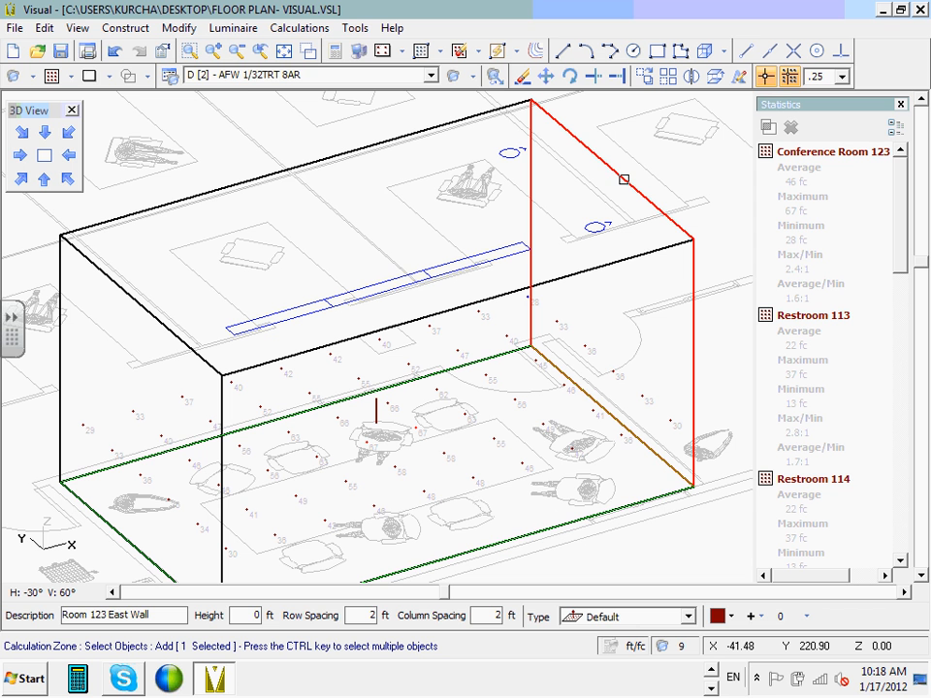
{"action": "right_click", "coordinate": [642, 307]}
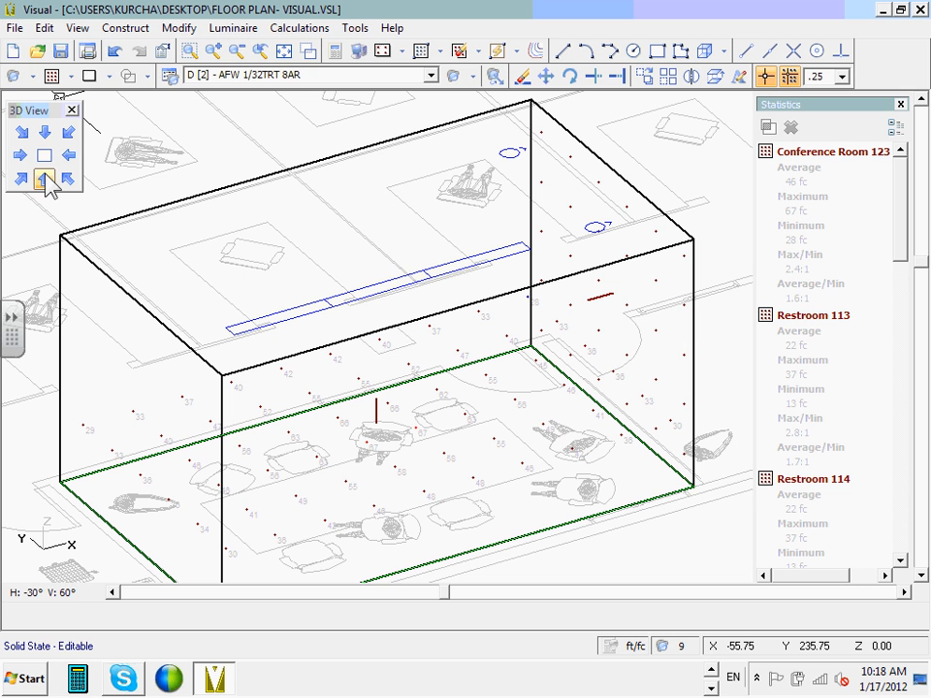
{"action": "right_click", "coordinate": [603, 130]}
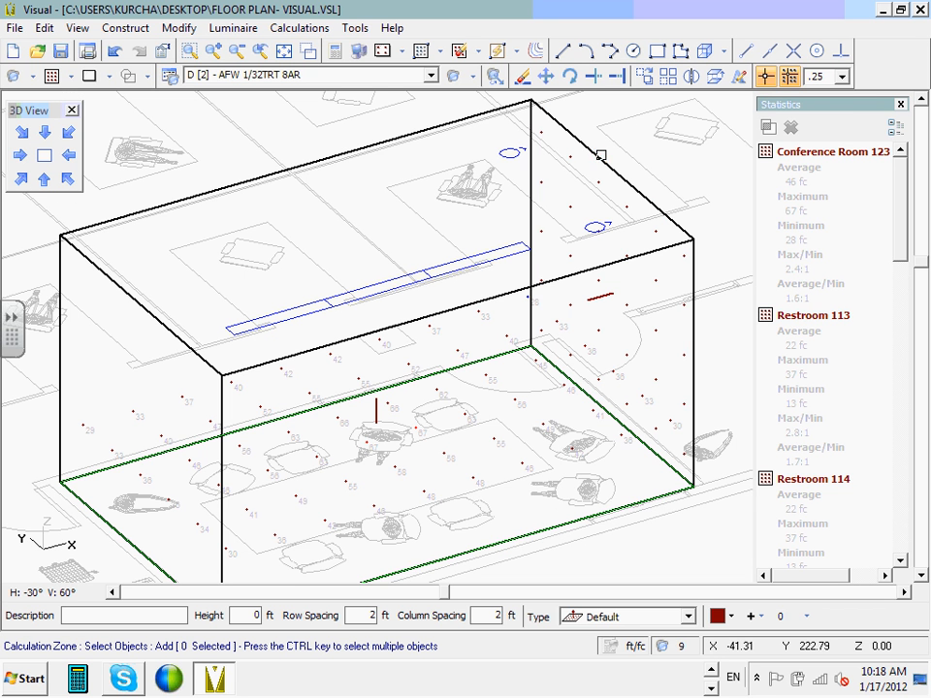
{"action": "left_click", "coordinate": [601, 156]}
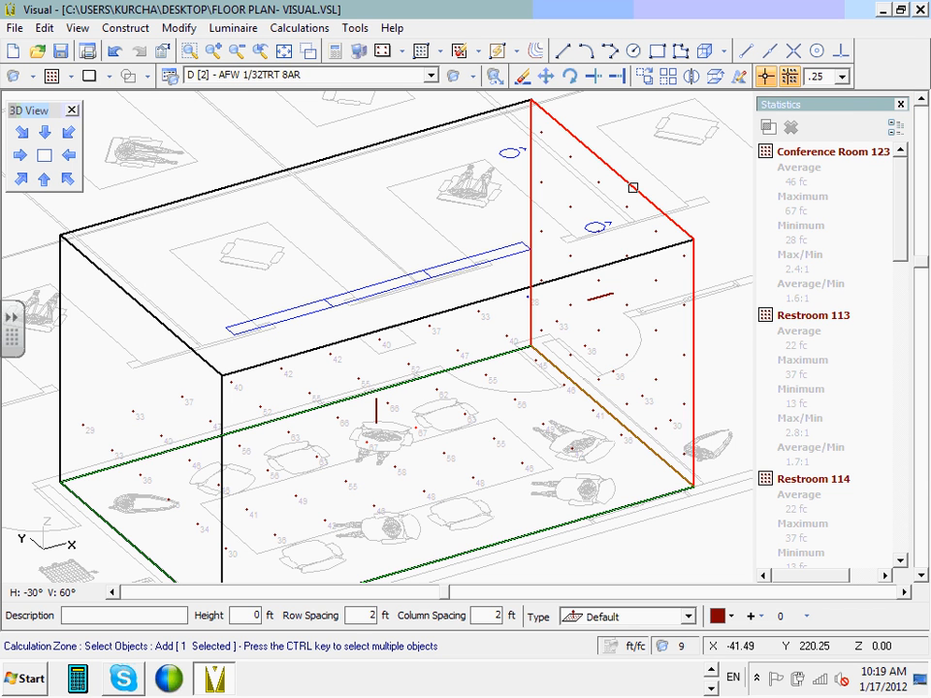
{"action": "key", "text": "Escape"}
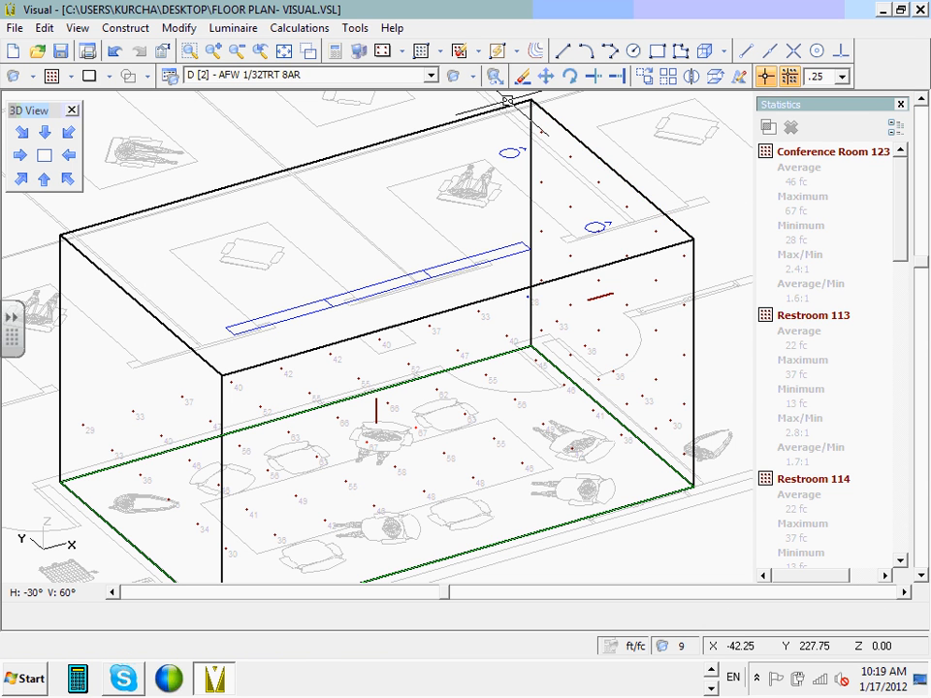
Calculate the illuminance for the layout and view the results on the conference room in 3D.
{"action": "left_click", "coordinate": [43, 180]}
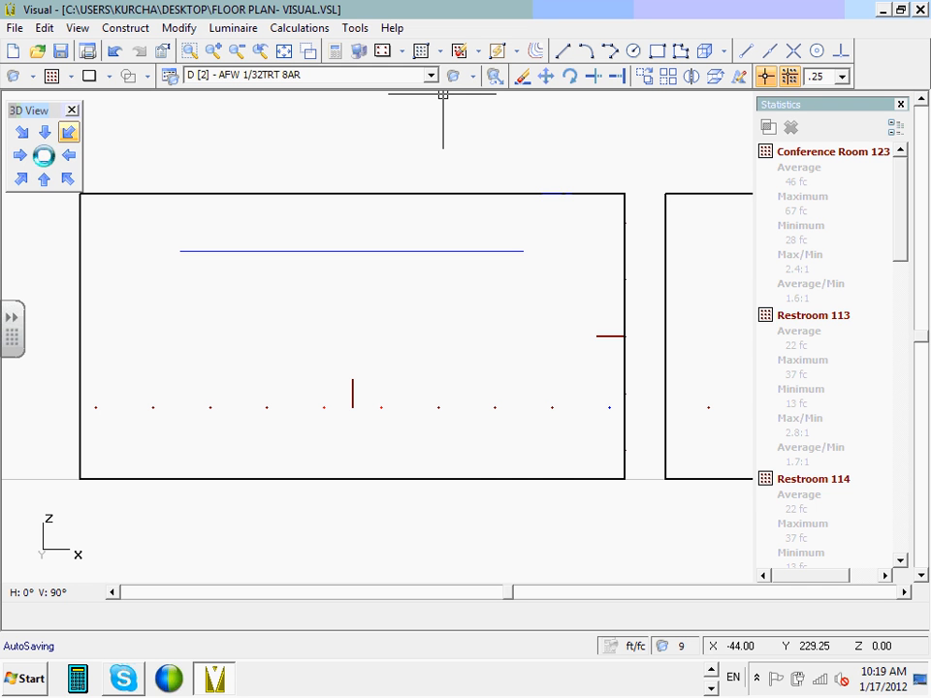
{"action": "left_click", "coordinate": [44, 155]}
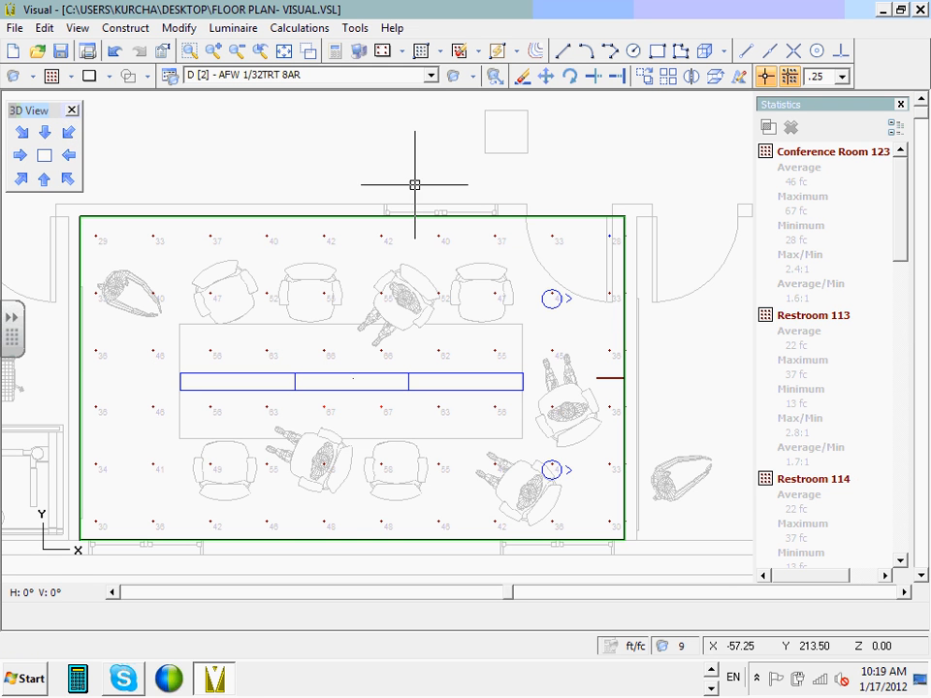
{"action": "left_click", "coordinate": [335, 50]}
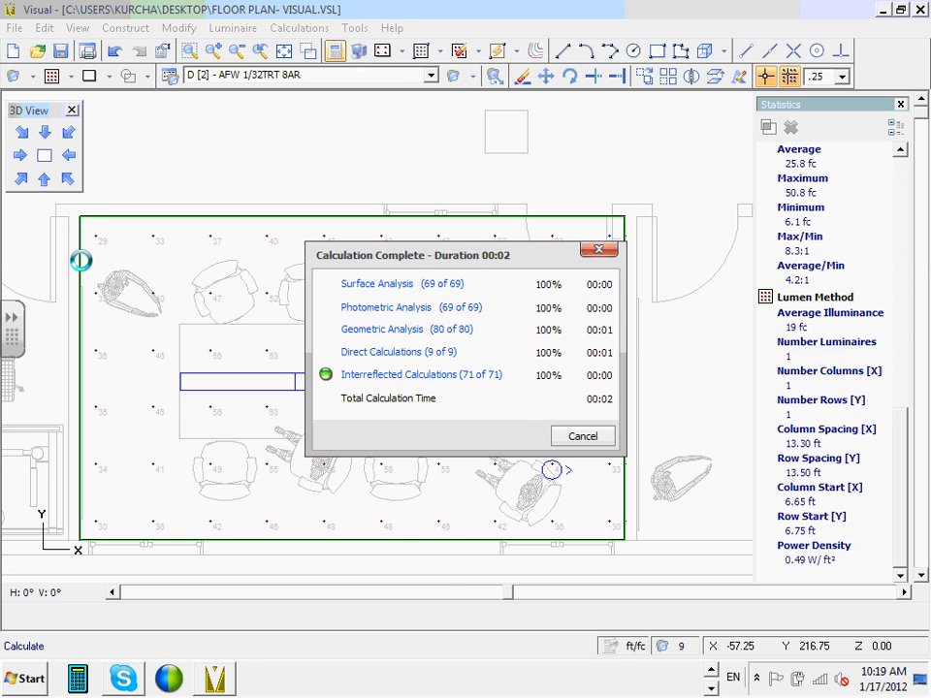
{"action": "left_click", "coordinate": [19, 178]}
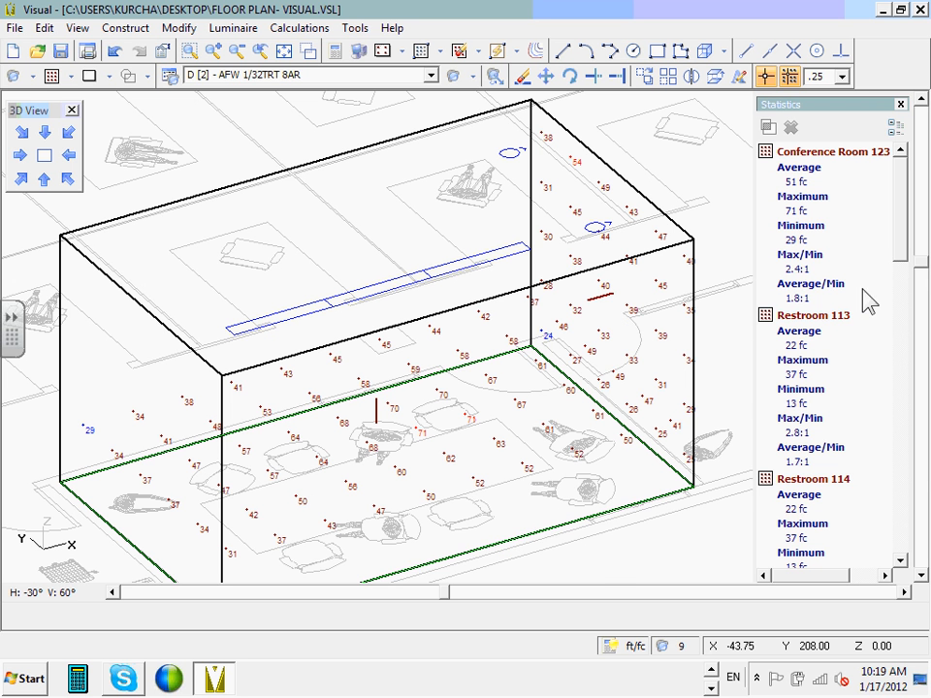
{"action": "mouse_move", "coordinate": [905, 253]}
{"action": "left_mouse_down"}
{"action": "mouse_move", "coordinate": [901, 309]}
{"action": "mouse_move", "coordinate": [906, 233]}
{"action": "left_mouse_up"}
{"action": "right_click", "coordinate": [848, 162]}
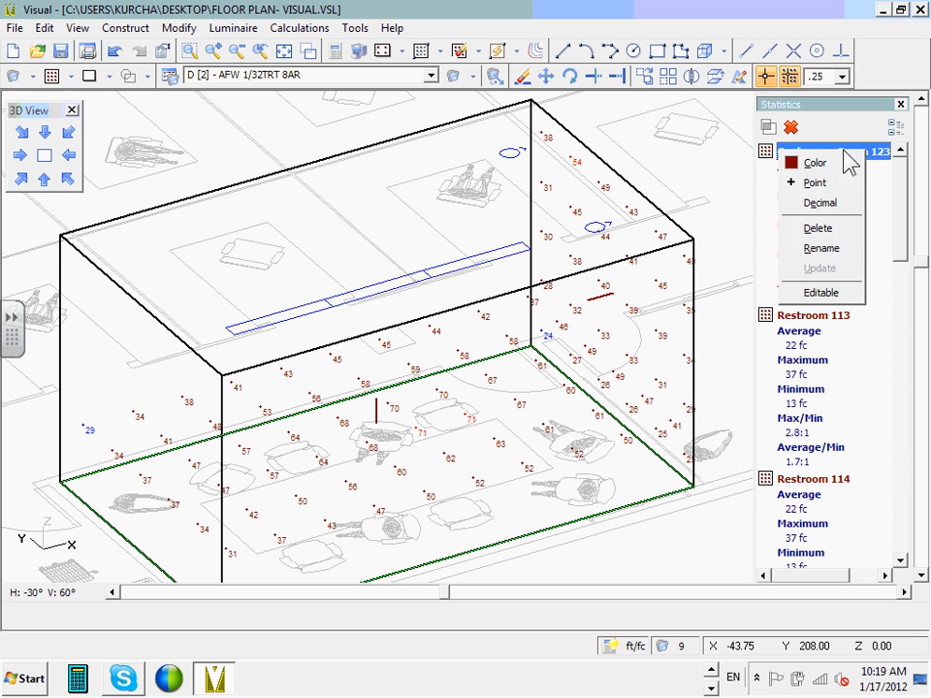
{"action": "left_click", "coordinate": [832, 248]}
{"action": "left_click_drag", "start_coordinate": [842, 155], "coordinate": [761, 157]}
{"action": "left_click", "coordinate": [708, 152]}
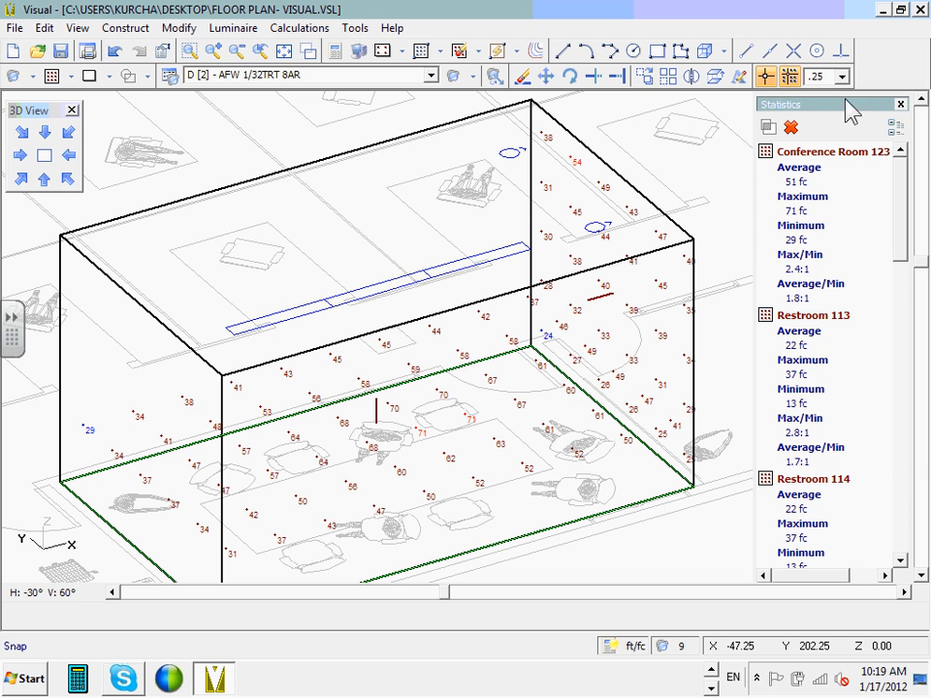
Rename the Conference Room 123 calculation zone in the statistics as Room 123.
{"action": "right_click", "coordinate": [840, 158]}
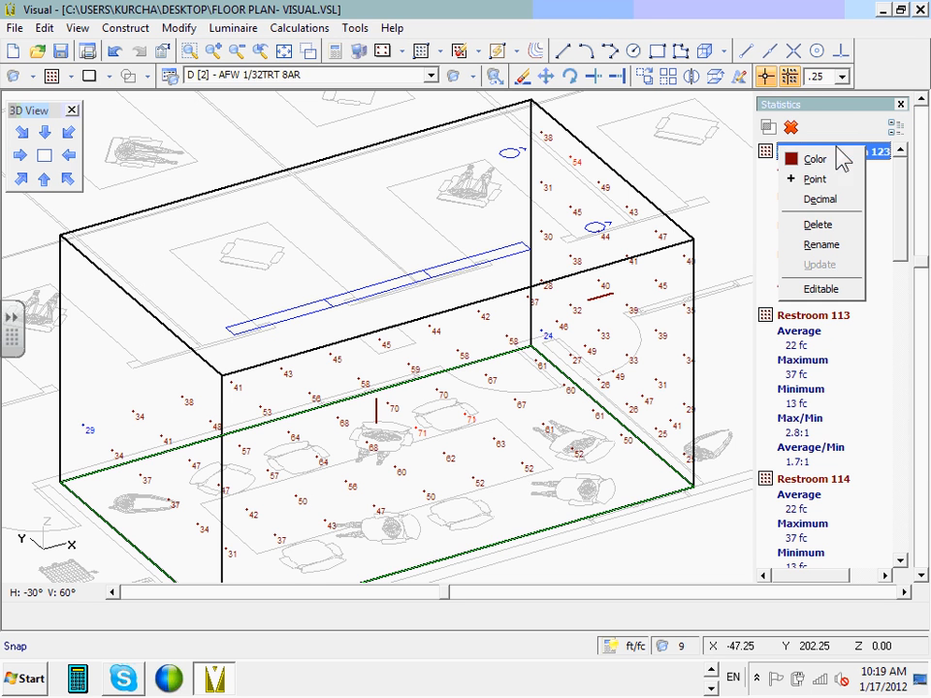
{"action": "left_click", "coordinate": [820, 246]}
{"action": "left_click_drag", "start_coordinate": [839, 152], "coordinate": [781, 155]}
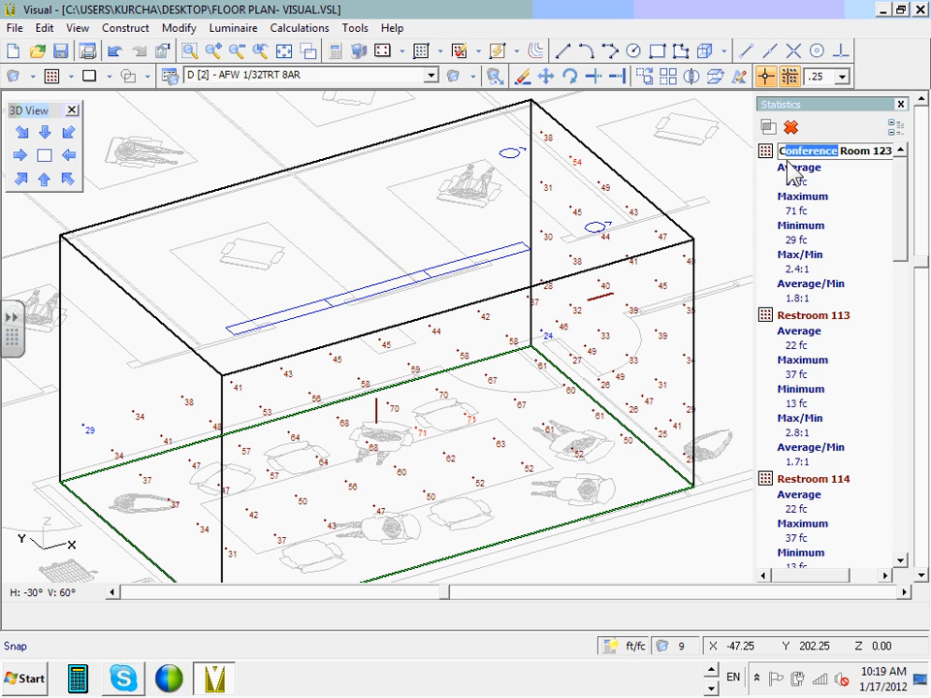
{"action": "key", "text": "Delete"}
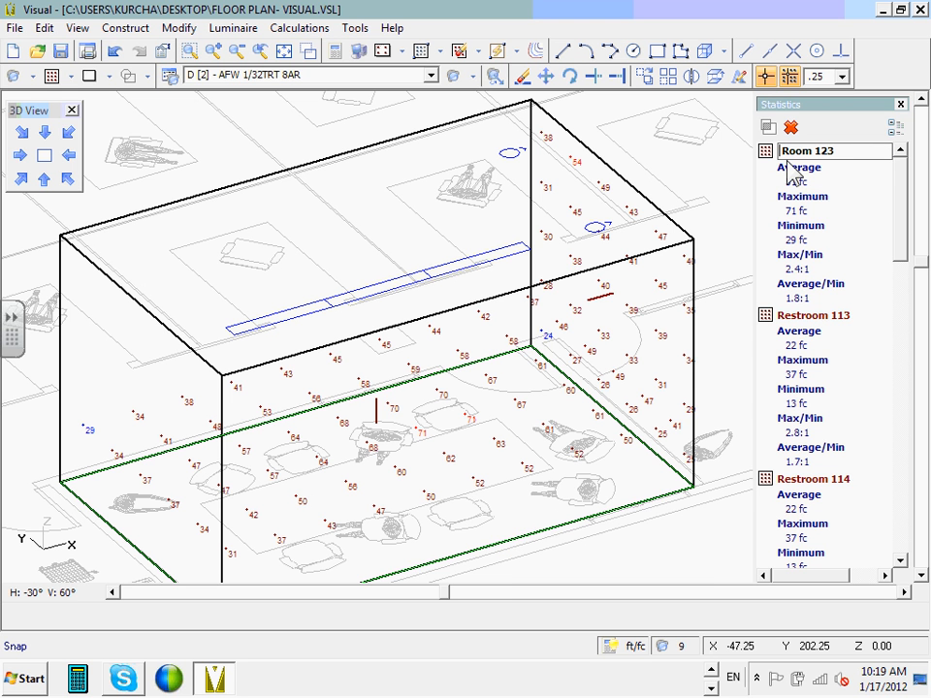
{"action": "key", "text": "Delete"}
{"action": "key", "text": "Return"}
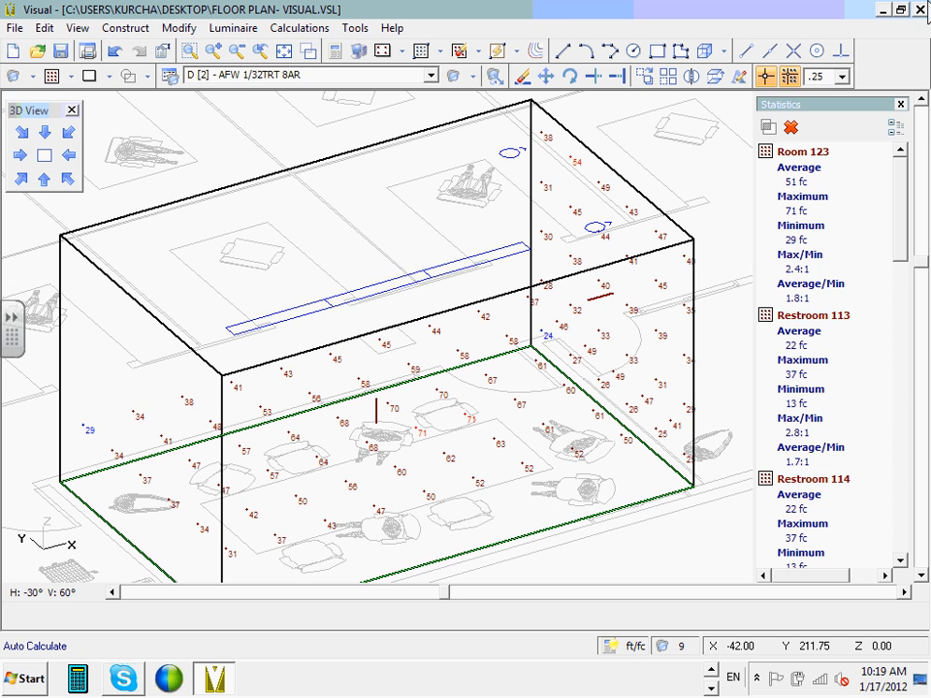
Return to the plan view and add a luminaire from Incandescent Downlighting > AW to the schedule, using AW_6AR_(100_A19).ies.
{"action": "left_click", "coordinate": [44, 157]}
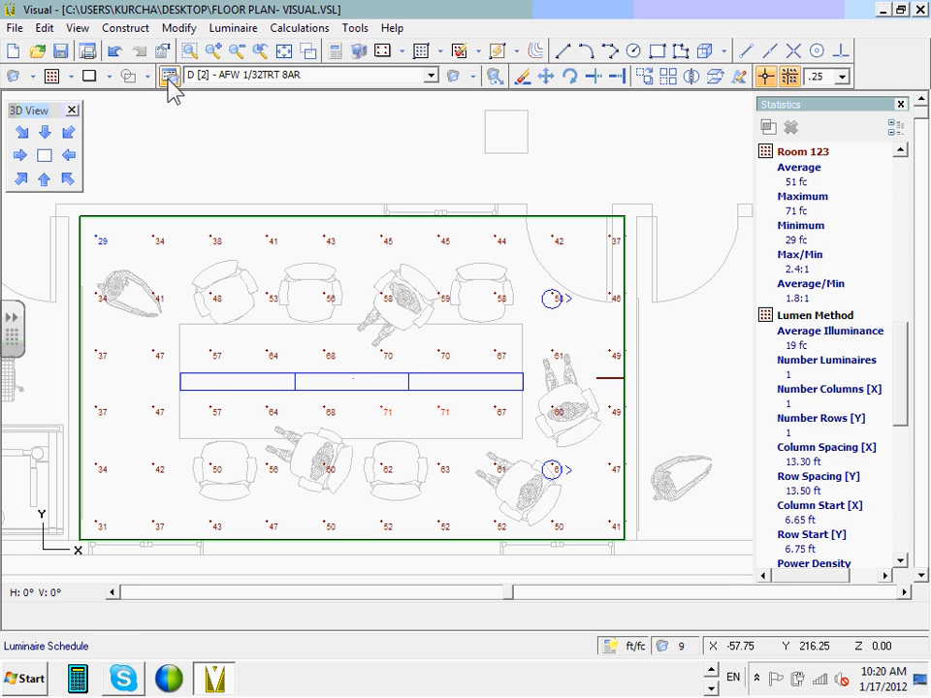
{"action": "left_click", "coordinate": [167, 77]}
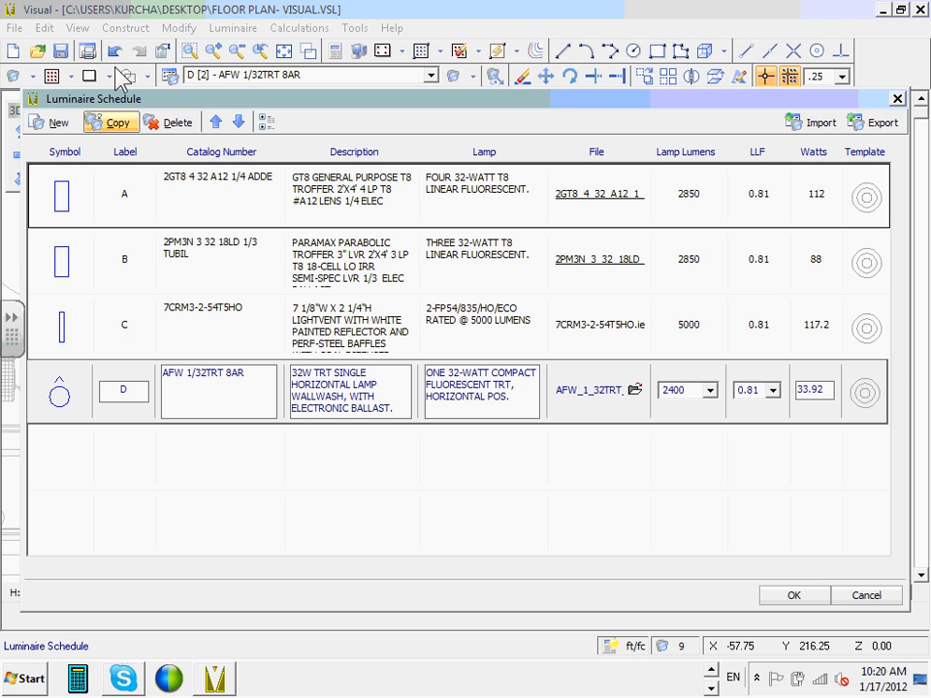
{"action": "left_click", "coordinate": [53, 124]}
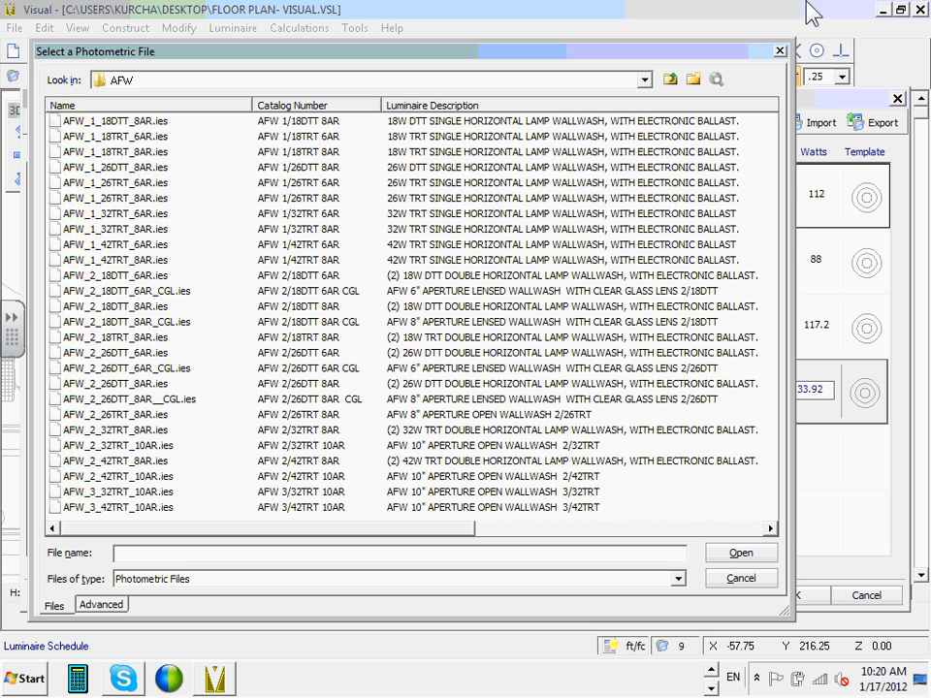
{"action": "left_click", "coordinate": [643, 80]}
{"action": "scroll", "coordinate": [50, 207], "scroll_direction": "up", "scroll_amount": 2}
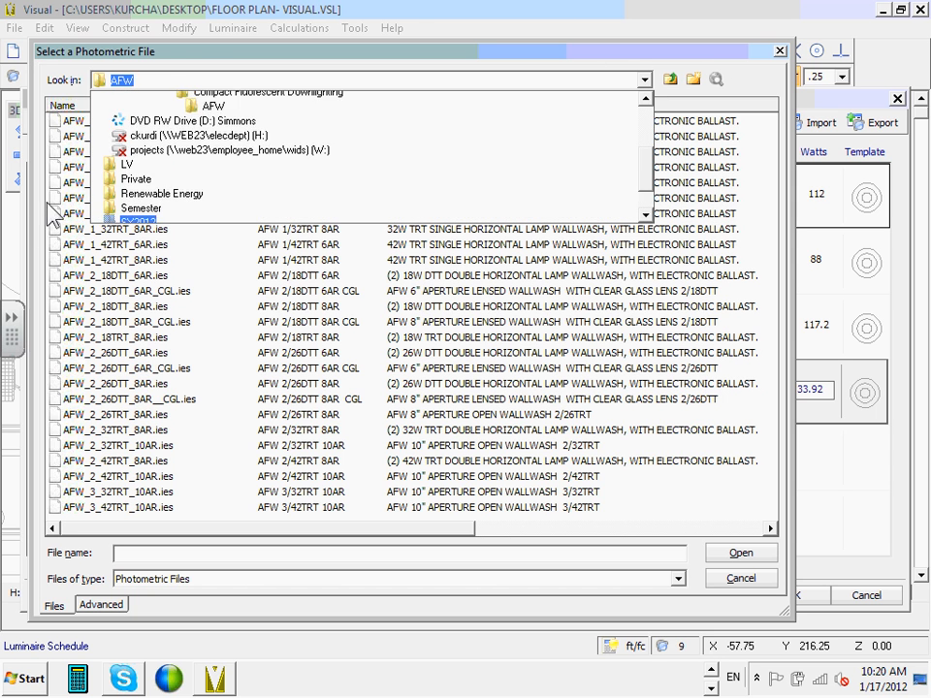
{"action": "left_click", "coordinate": [223, 160]}
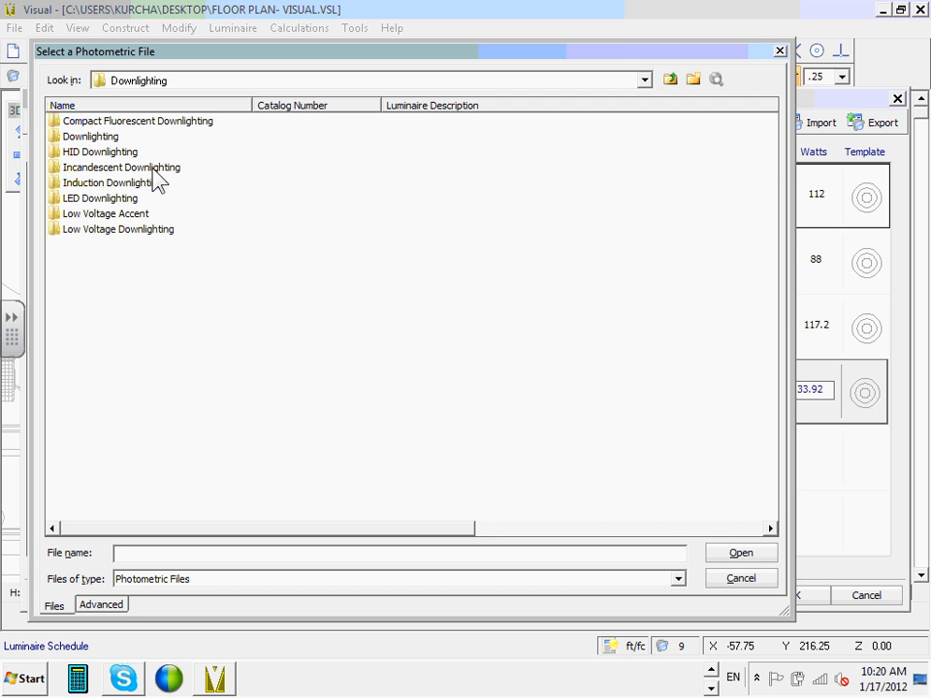
{"action": "double_click", "coordinate": [152, 170]}
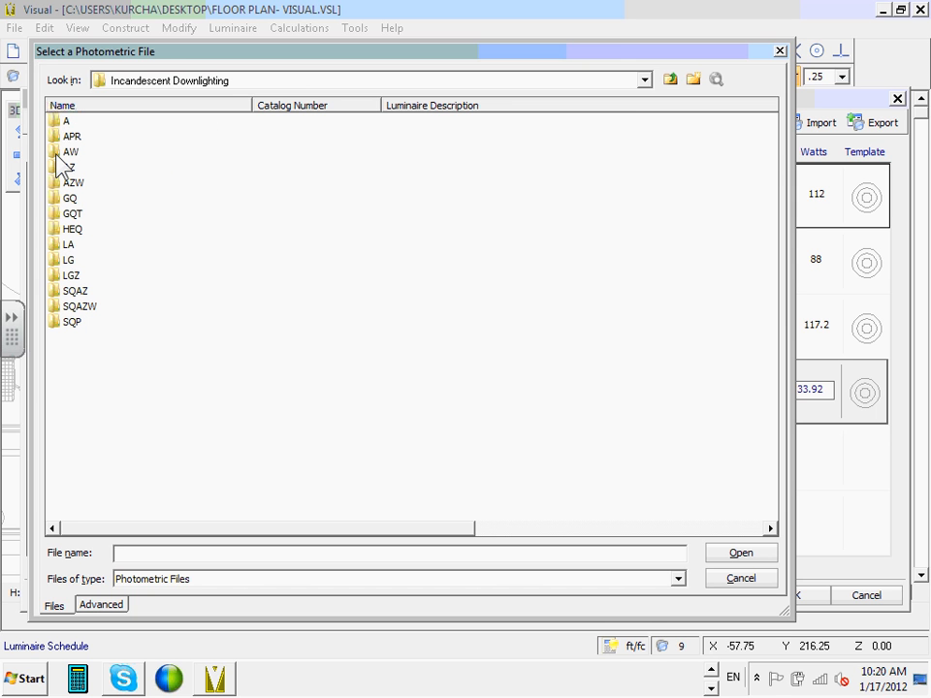
{"action": "left_click", "coordinate": [60, 152]}
{"action": "double_click", "coordinate": [60, 155]}
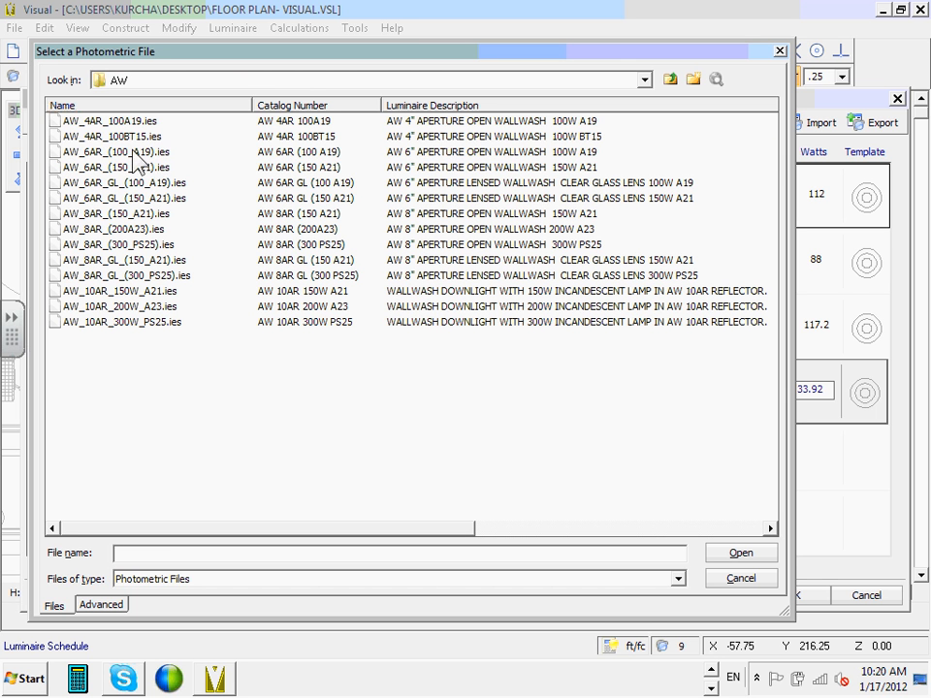
{"action": "left_click", "coordinate": [106, 153]}
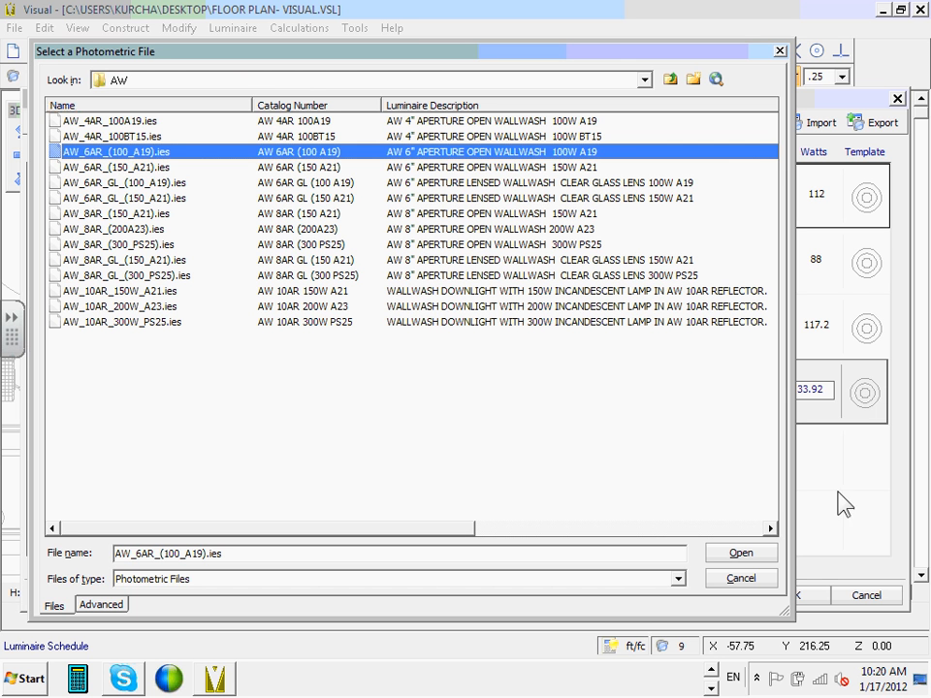
{"action": "left_click", "coordinate": [742, 557]}
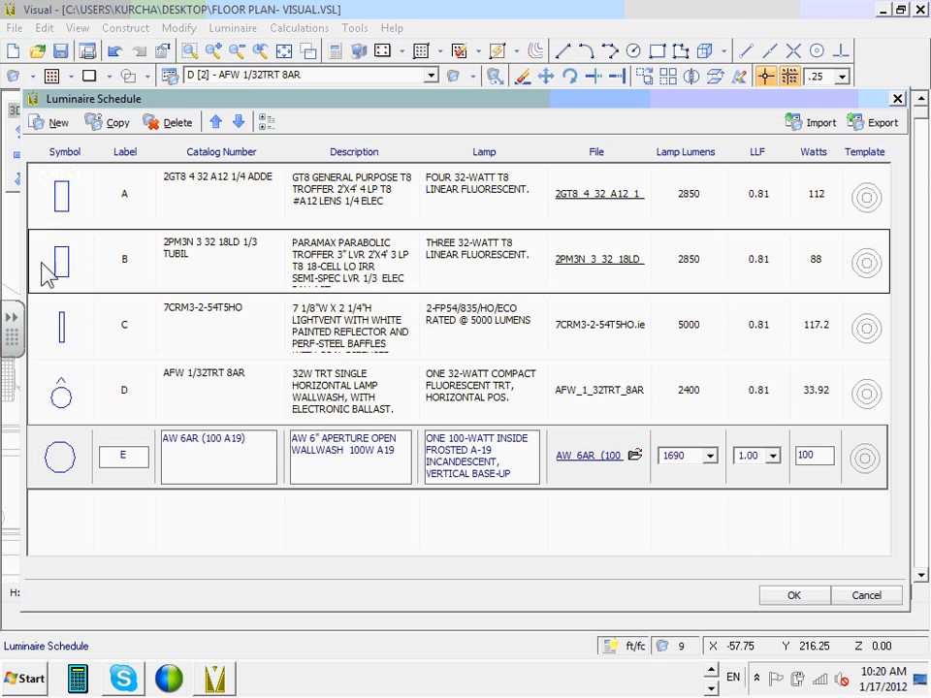
Label the new AW 6AR luminaire F and give its symbol the Arrow option.
{"action": "left_click", "coordinate": [138, 449]}
{"action": "type", "text": "F"}
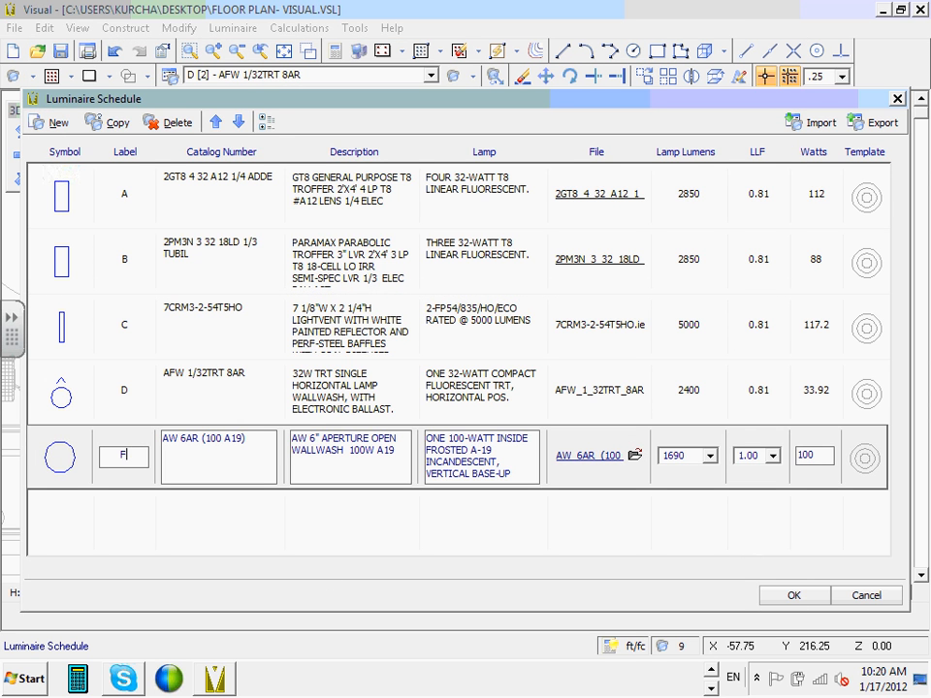
{"action": "left_click", "coordinate": [60, 461]}
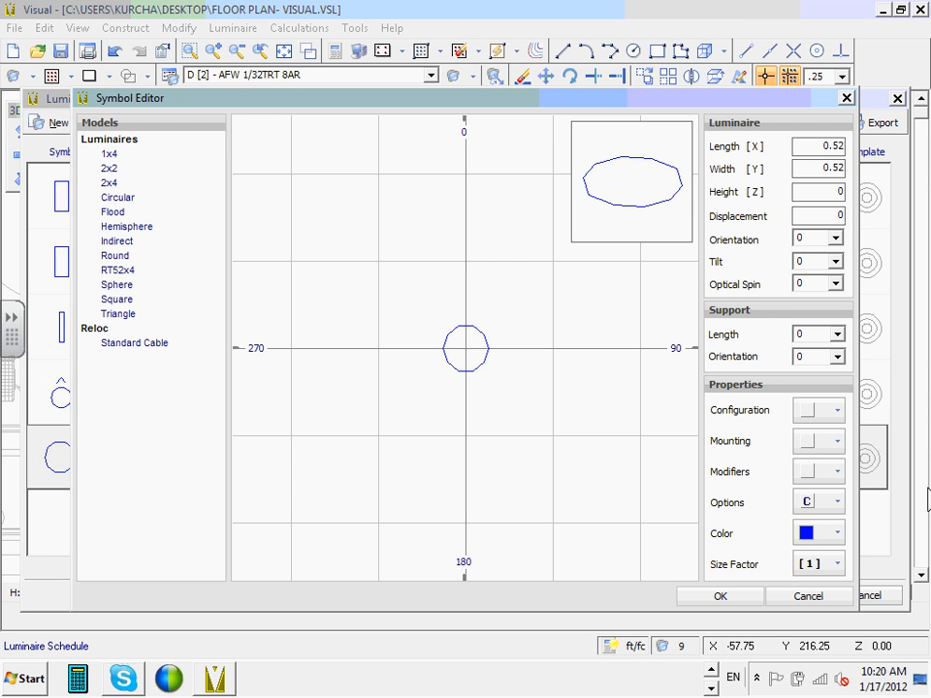
{"action": "left_click", "coordinate": [827, 502]}
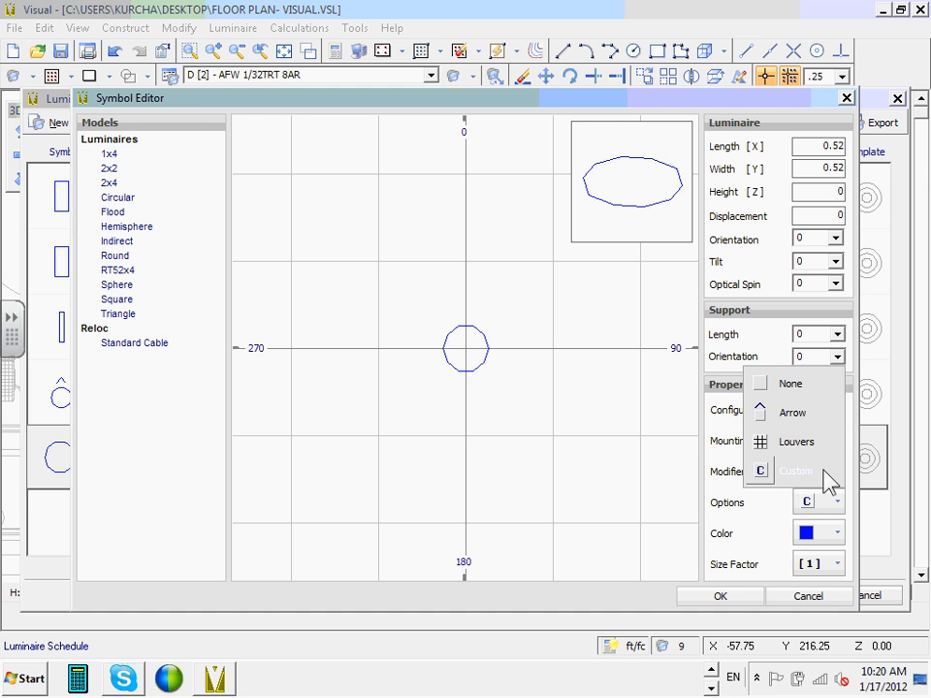
{"action": "left_click", "coordinate": [804, 412]}
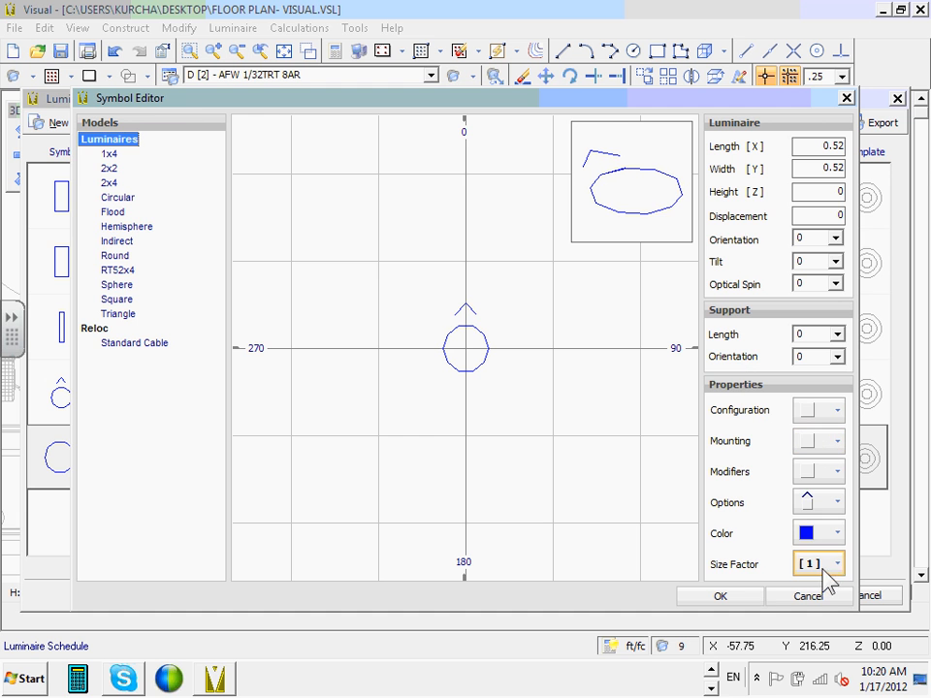
{"action": "left_click", "coordinate": [753, 594]}
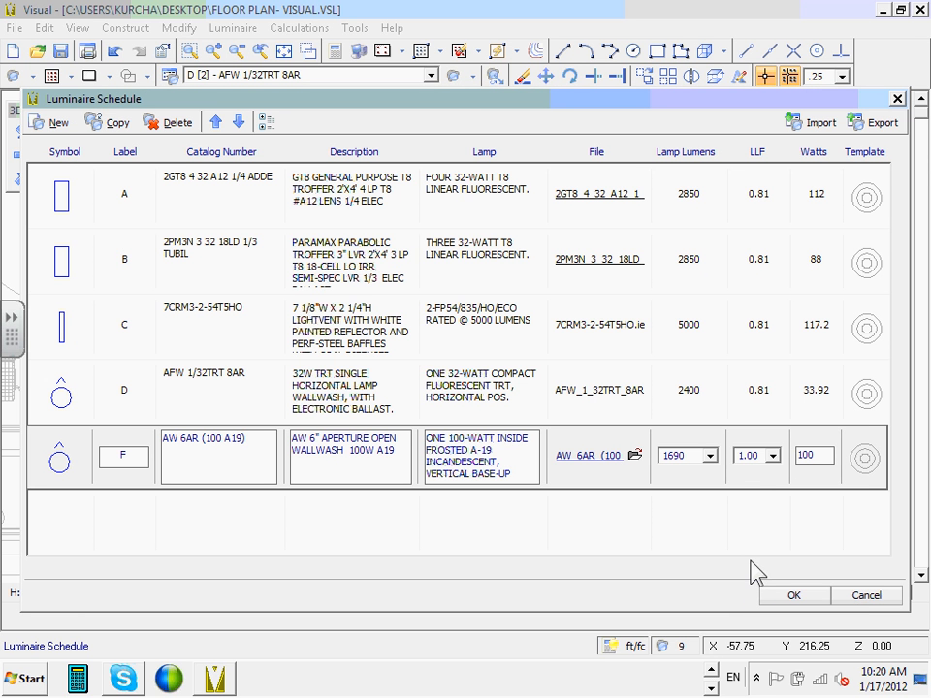
Set luminaire F's light loss factor to 0.81, save the schedule and check its entry.
{"action": "left_click", "coordinate": [755, 455]}
{"action": "type", "text": ".81"}
{"action": "left_click", "coordinate": [806, 597]}
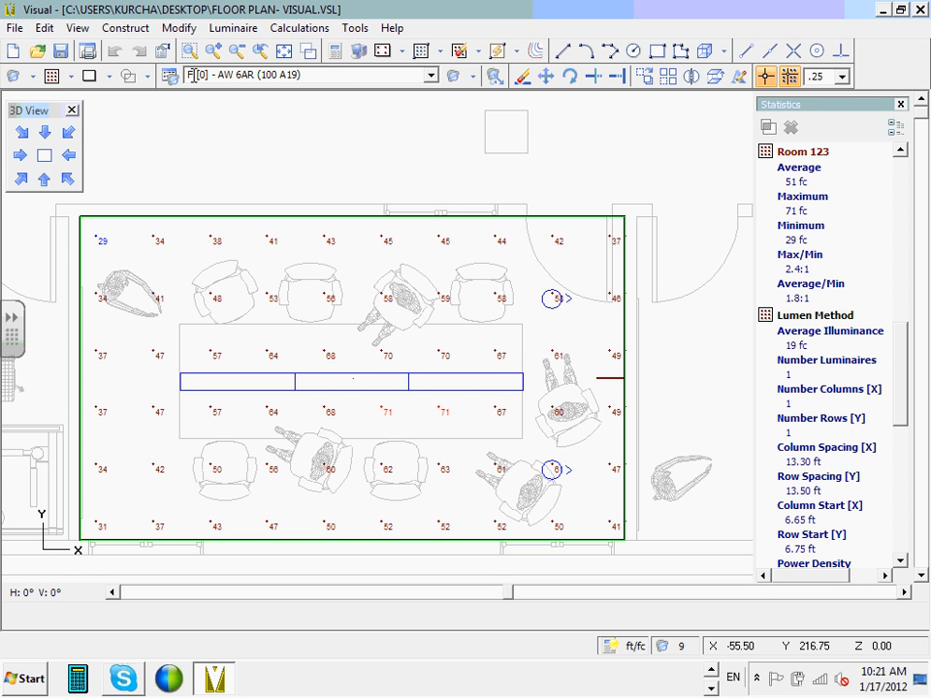
{"action": "left_click", "coordinate": [169, 75]}
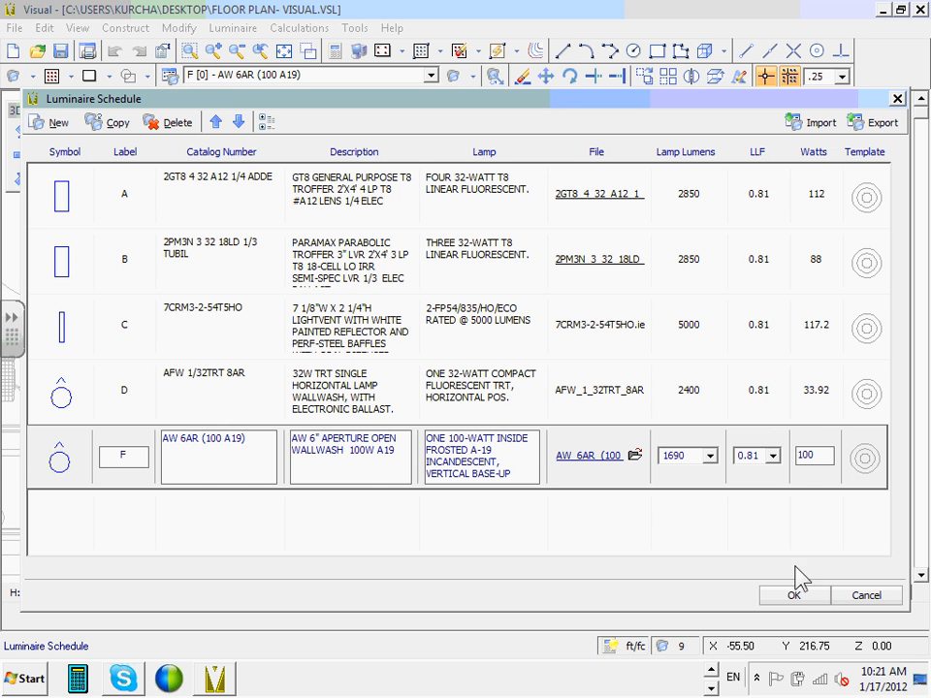
{"action": "left_click", "coordinate": [792, 595]}
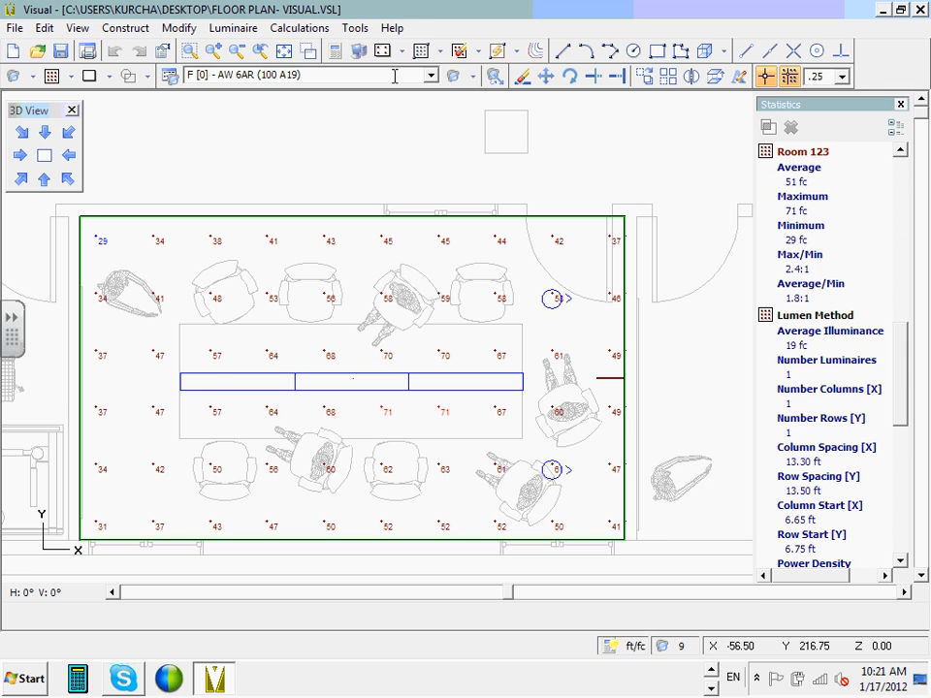
Replace luminaire F's photometric file with AW_8AR_(150_A21).ies from the AW folder under Incandescent Downlighting.
{"action": "left_click", "coordinate": [173, 80]}
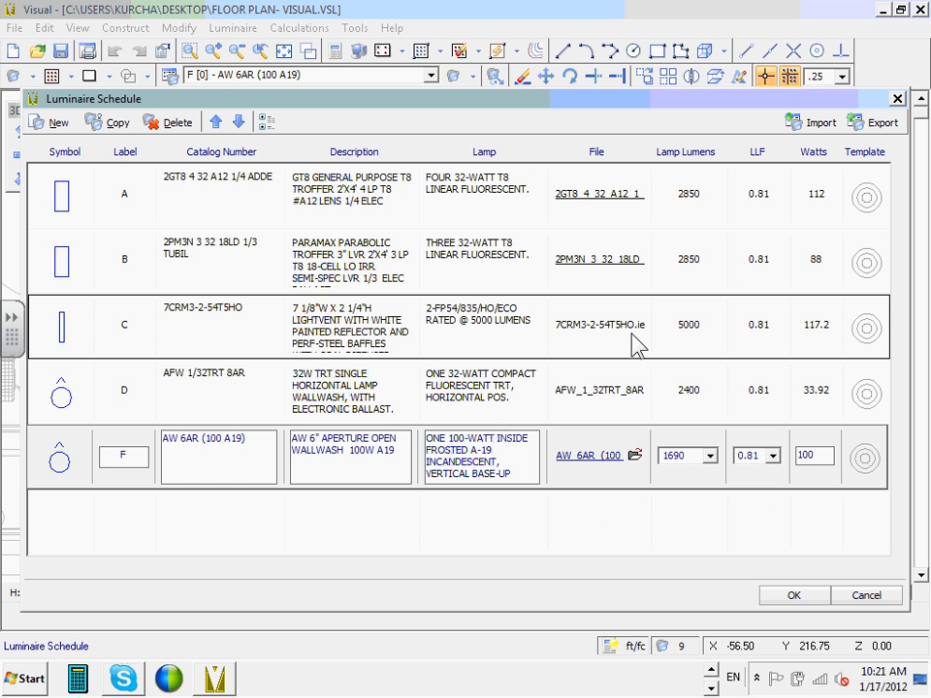
{"action": "left_click", "coordinate": [634, 455]}
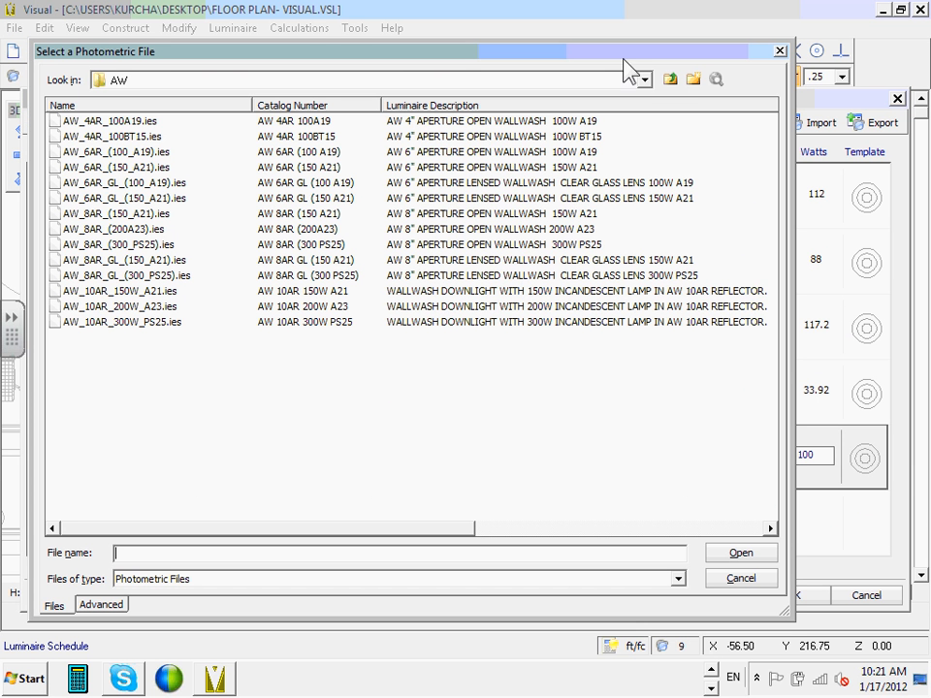
{"action": "left_click", "coordinate": [670, 80]}
{"action": "left_click", "coordinate": [670, 81]}
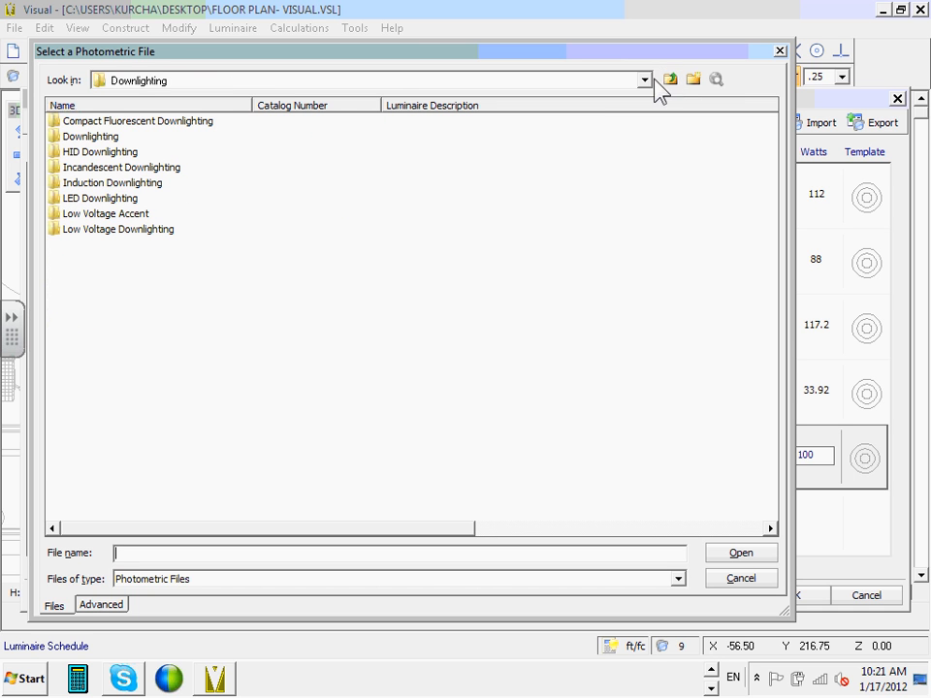
{"action": "left_click", "coordinate": [111, 169]}
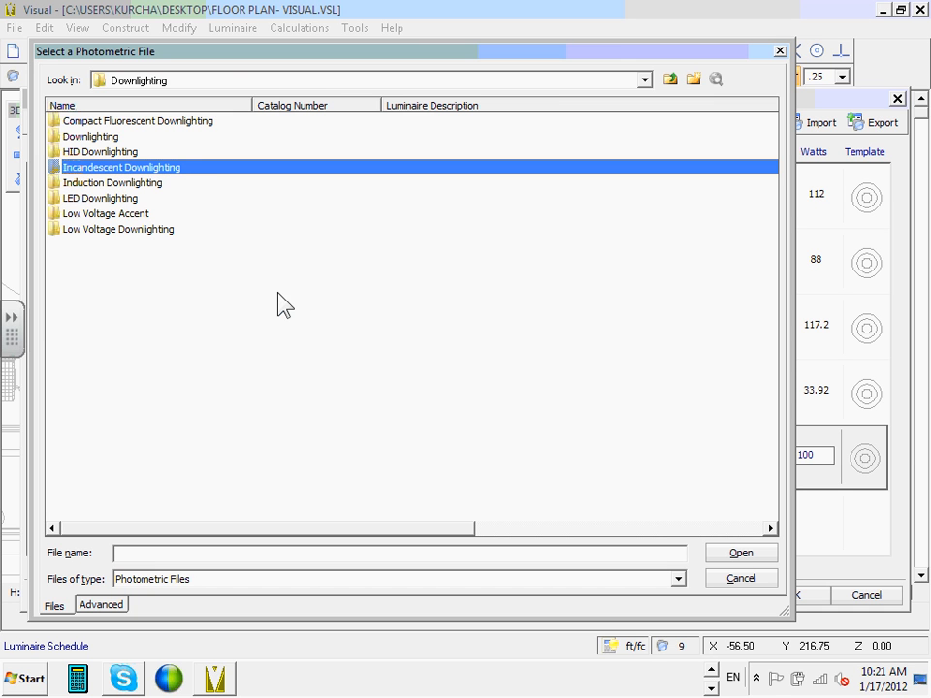
{"action": "double_click", "coordinate": [178, 168]}
{"action": "left_click", "coordinate": [60, 153]}
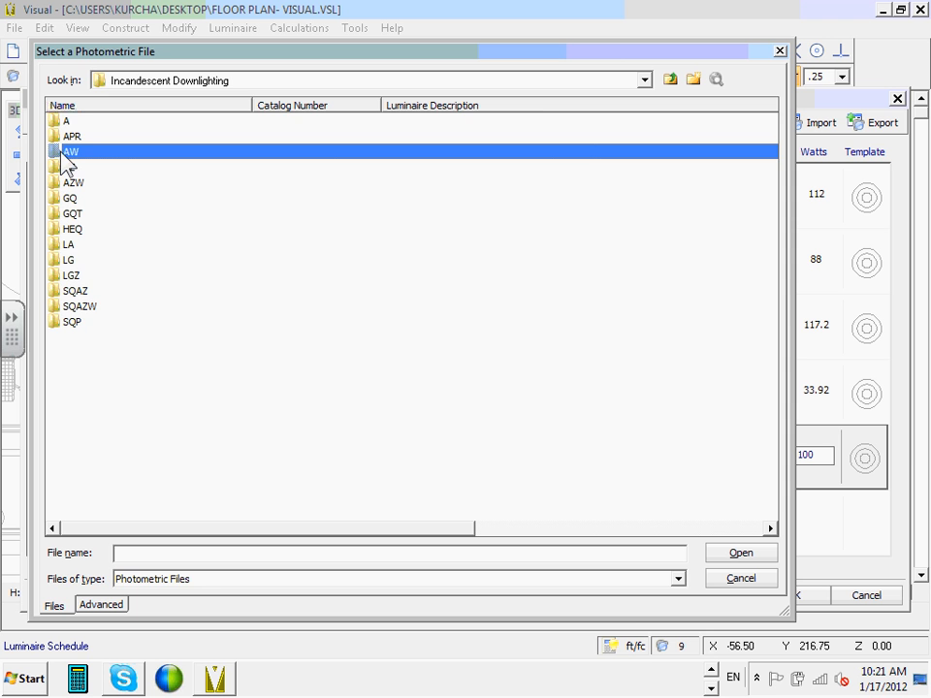
{"action": "double_click", "coordinate": [68, 154]}
{"action": "left_click", "coordinate": [104, 154]}
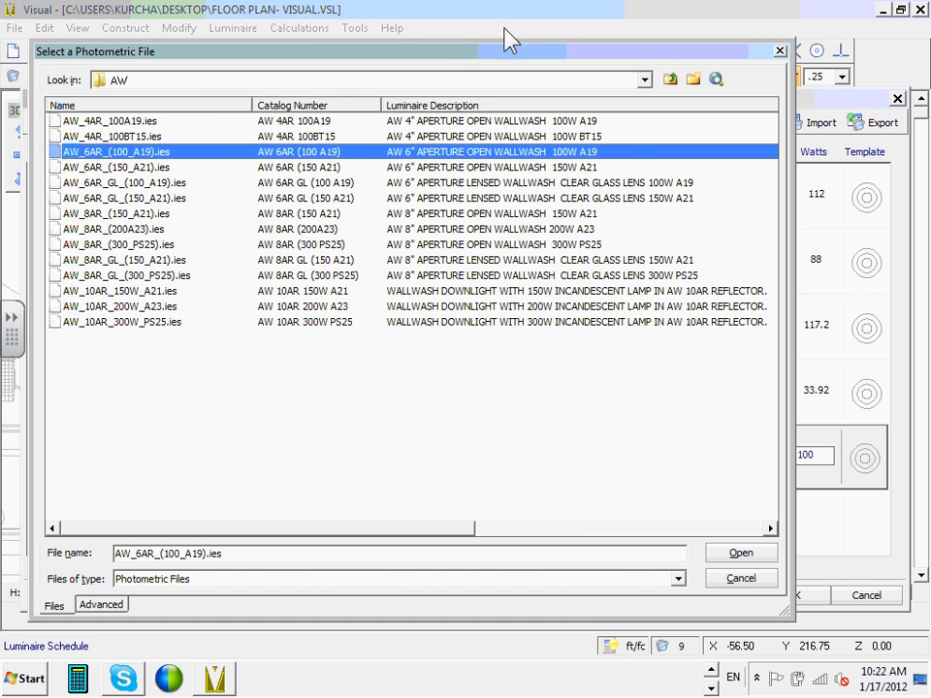
{"action": "left_click_drag", "start_coordinate": [497, 54], "coordinate": [590, 126]}
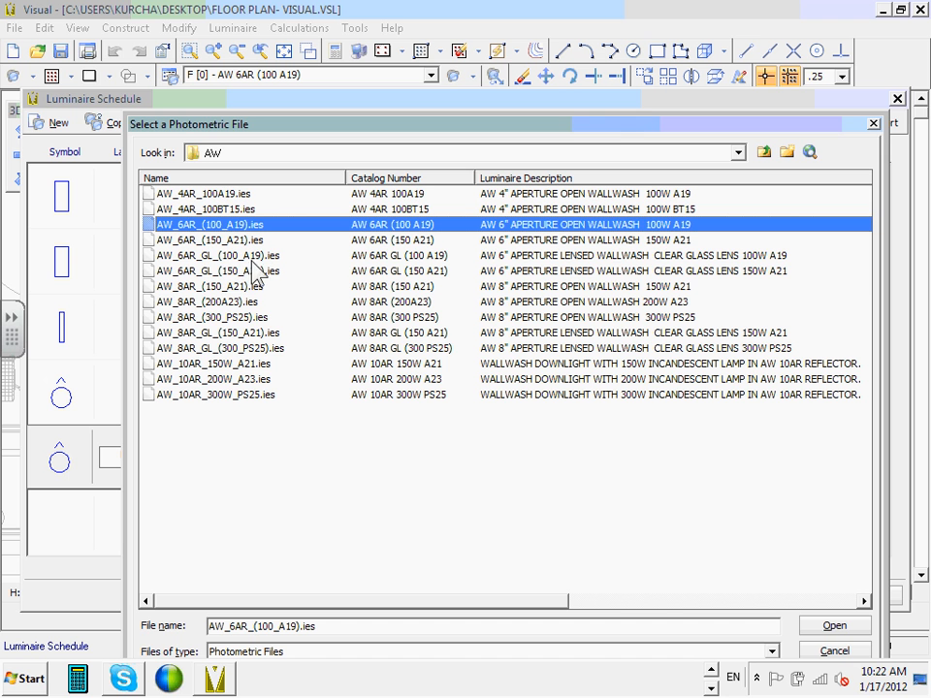
{"action": "left_click", "coordinate": [192, 291]}
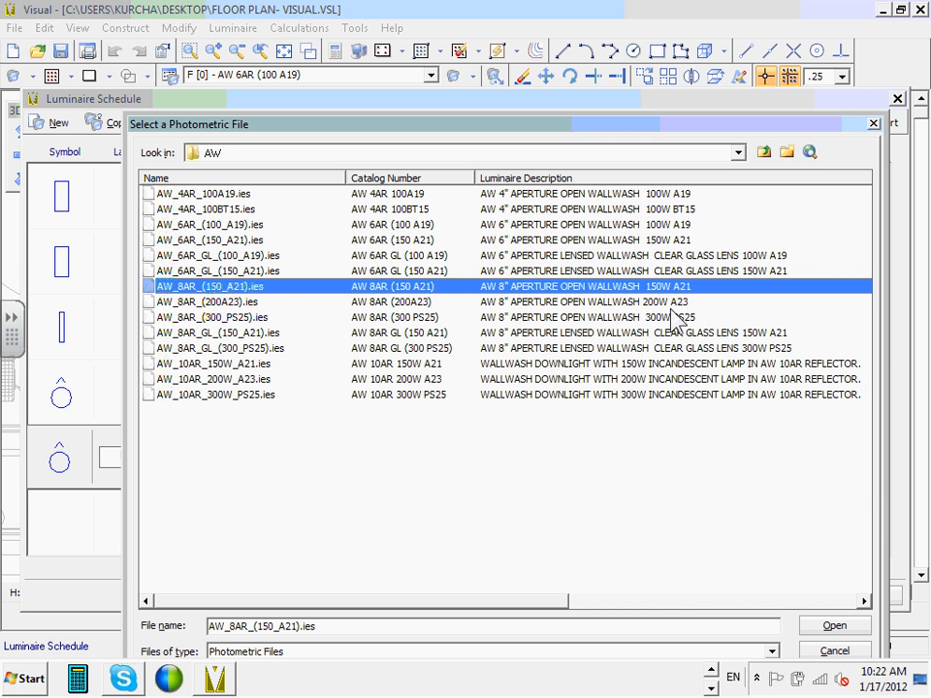
{"action": "left_click", "coordinate": [840, 626]}
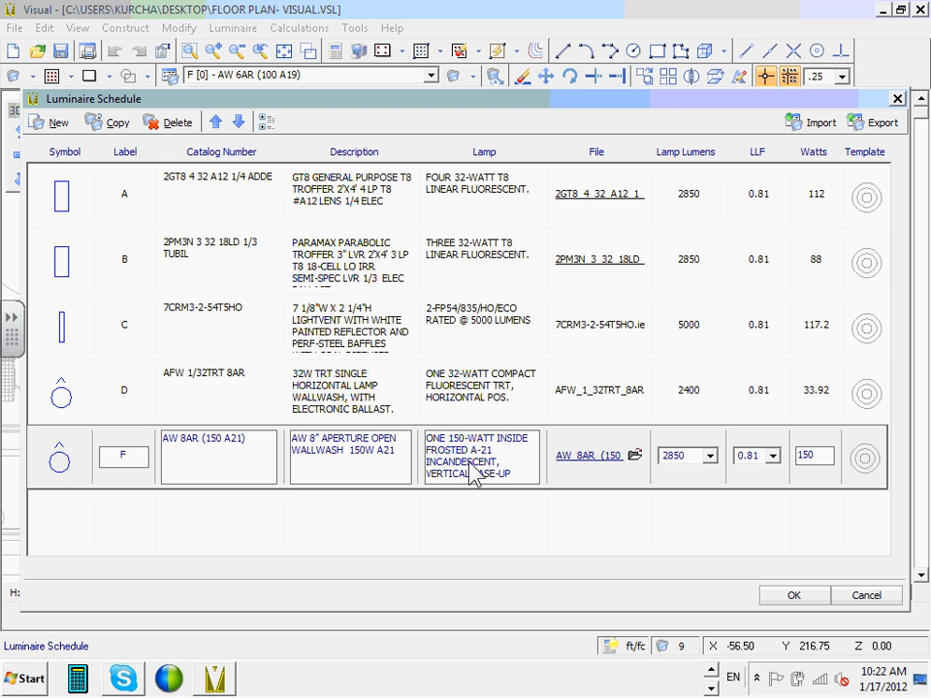
{"action": "left_click", "coordinate": [634, 456]}
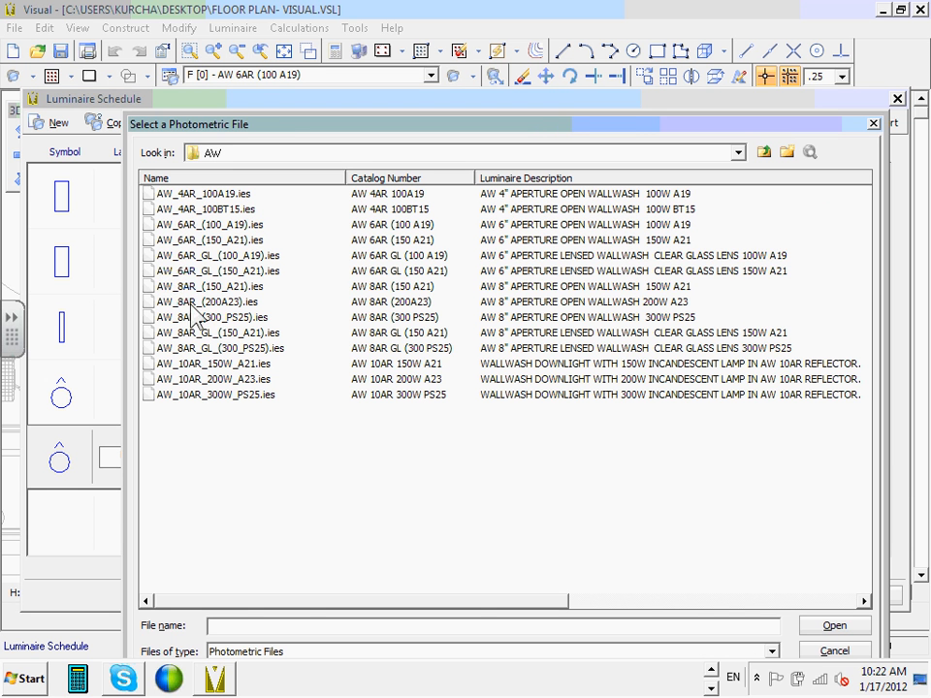
{"action": "left_click", "coordinate": [206, 291]}
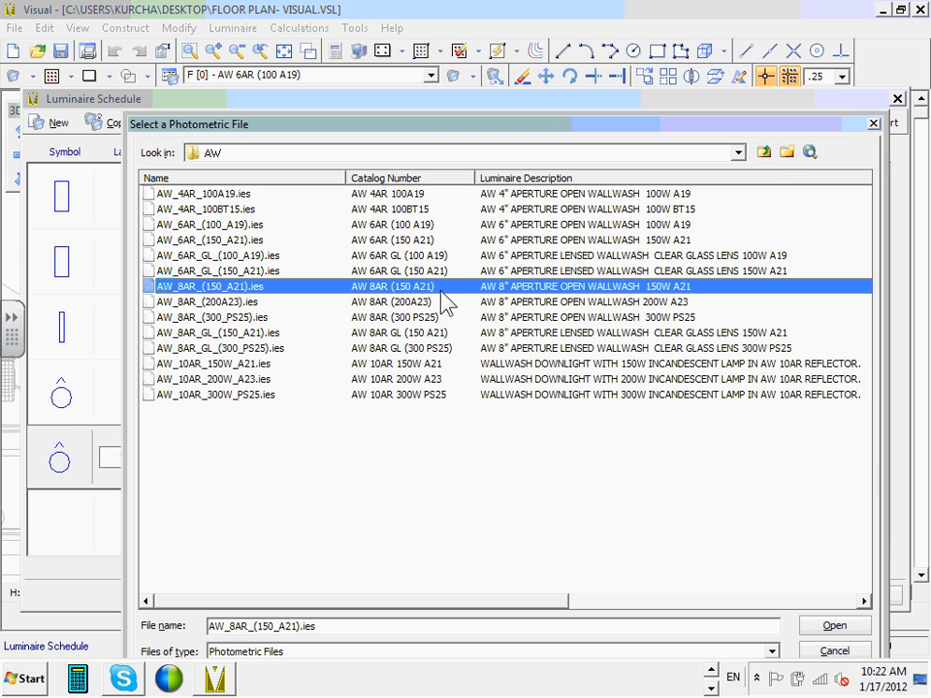
{"action": "left_click", "coordinate": [764, 153]}
{"action": "left_click", "coordinate": [762, 155]}
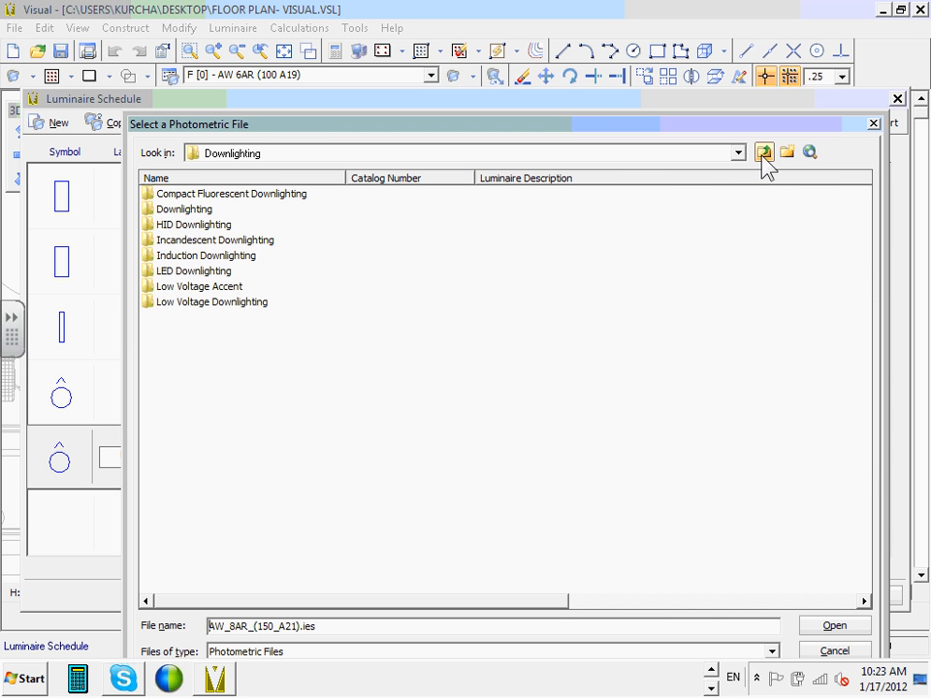
{"action": "left_click", "coordinate": [873, 124]}
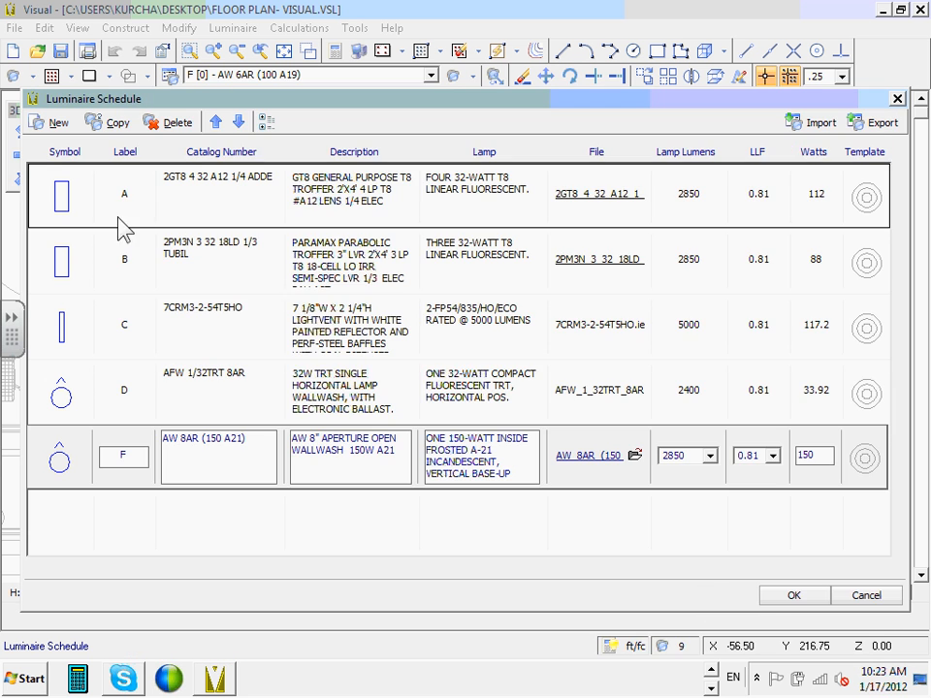
{"action": "left_click", "coordinate": [51, 125]}
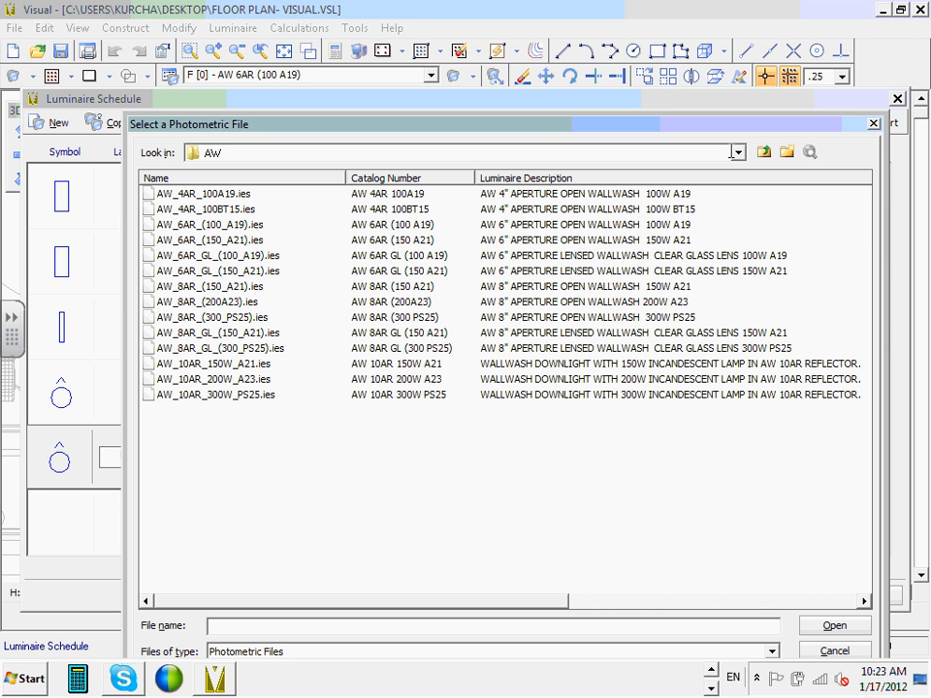
{"action": "left_click", "coordinate": [738, 152]}
{"action": "scroll", "coordinate": [291, 198], "scroll_direction": "up", "scroll_amount": 1}
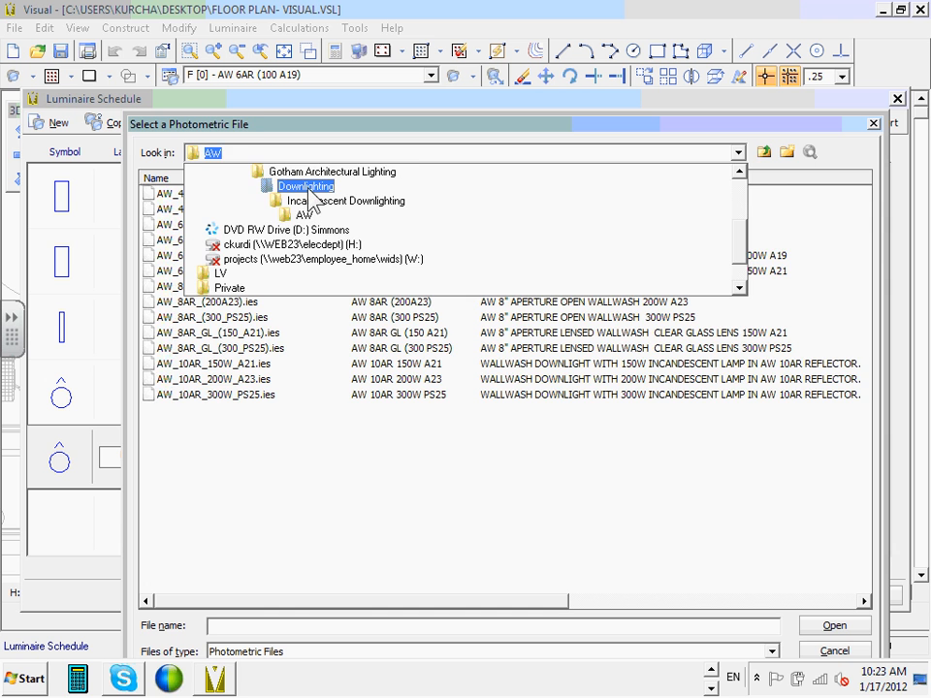
{"action": "left_click", "coordinate": [289, 191]}
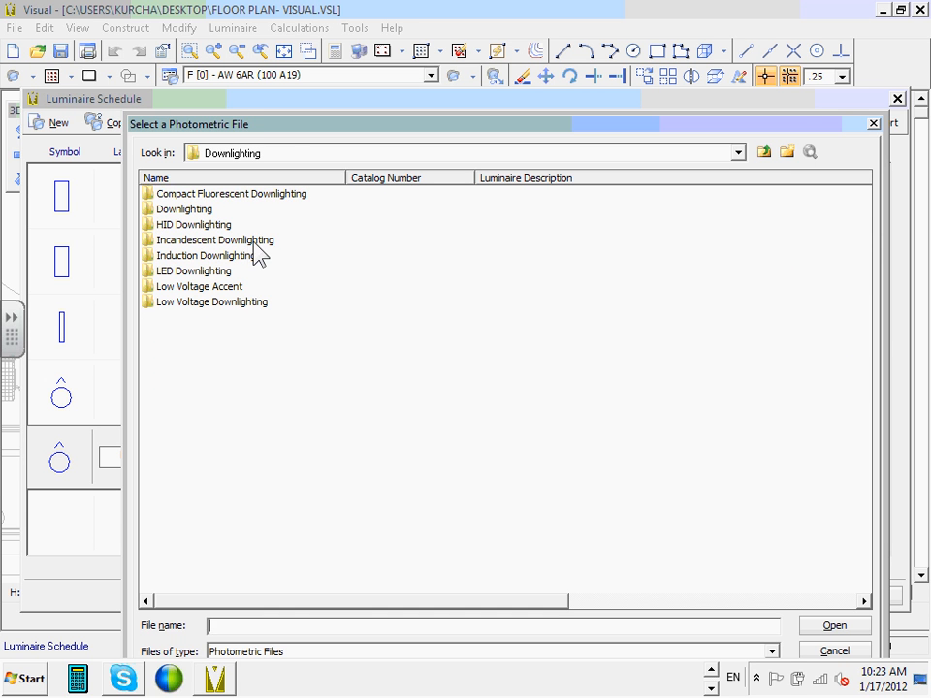
{"action": "double_click", "coordinate": [255, 240]}
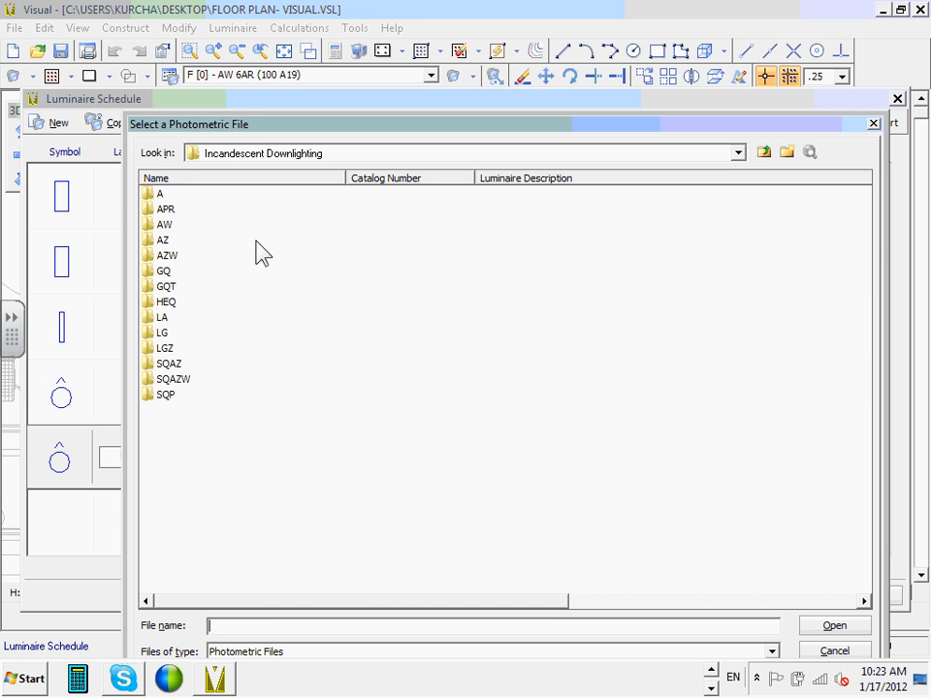
{"action": "double_click", "coordinate": [167, 225]}
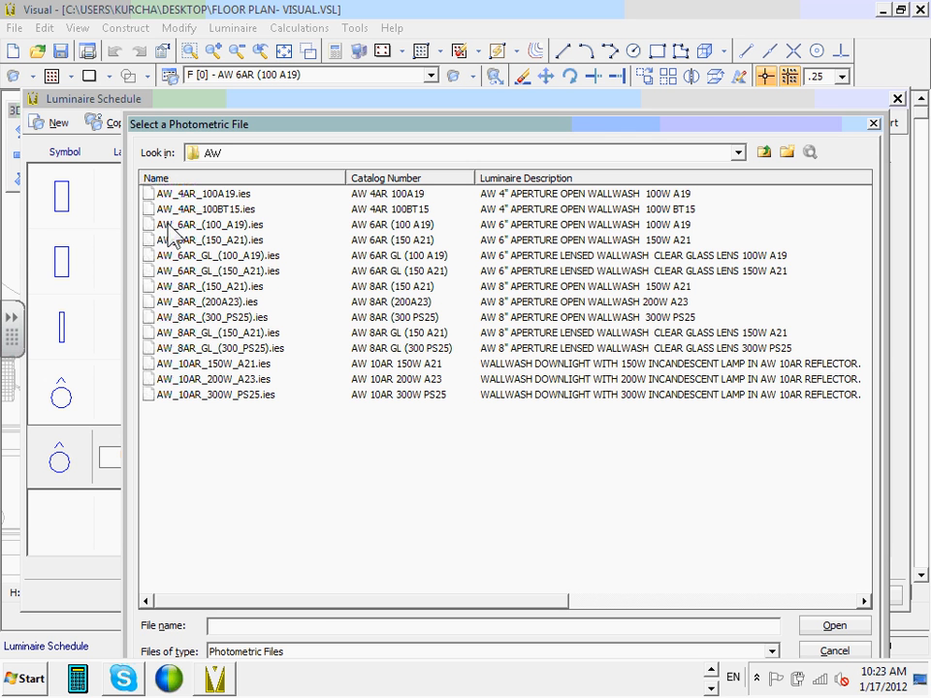
{"action": "left_click", "coordinate": [212, 288]}
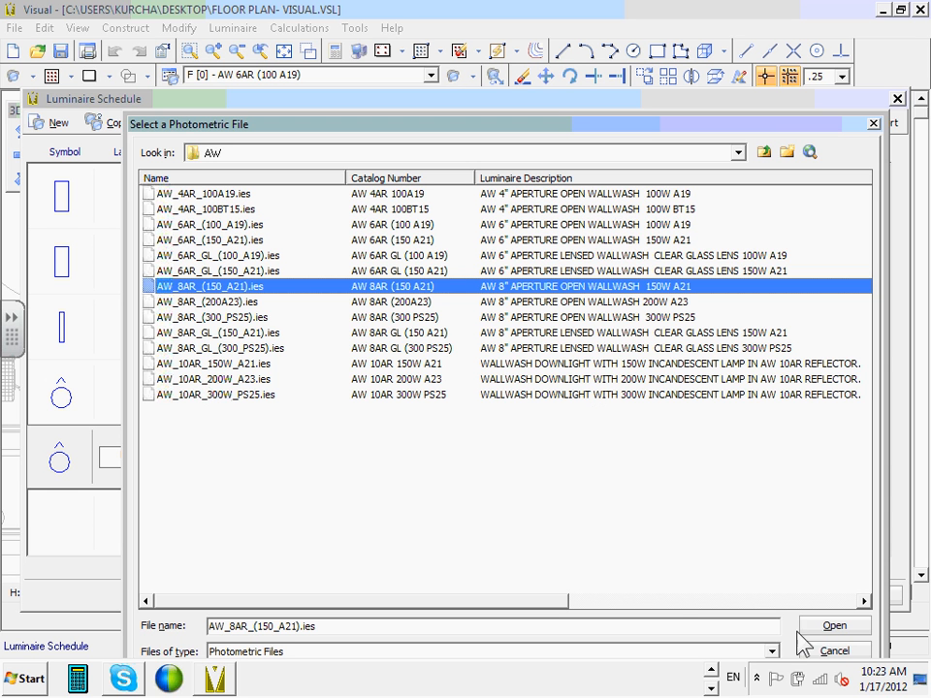
{"action": "left_click", "coordinate": [841, 629]}
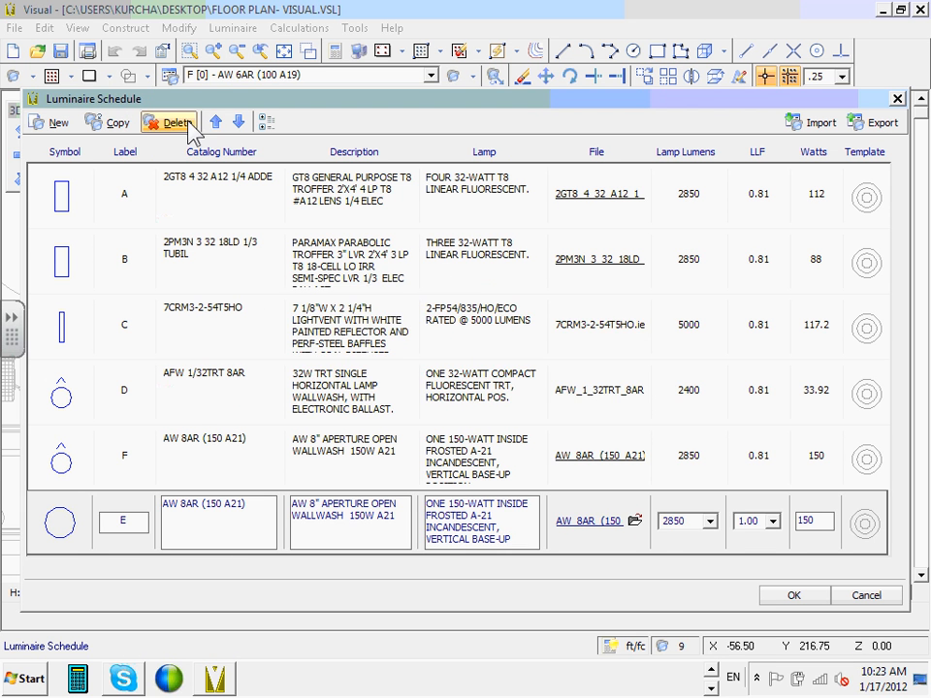
{"action": "left_click", "coordinate": [173, 122]}
{"action": "left_click", "coordinate": [511, 402]}
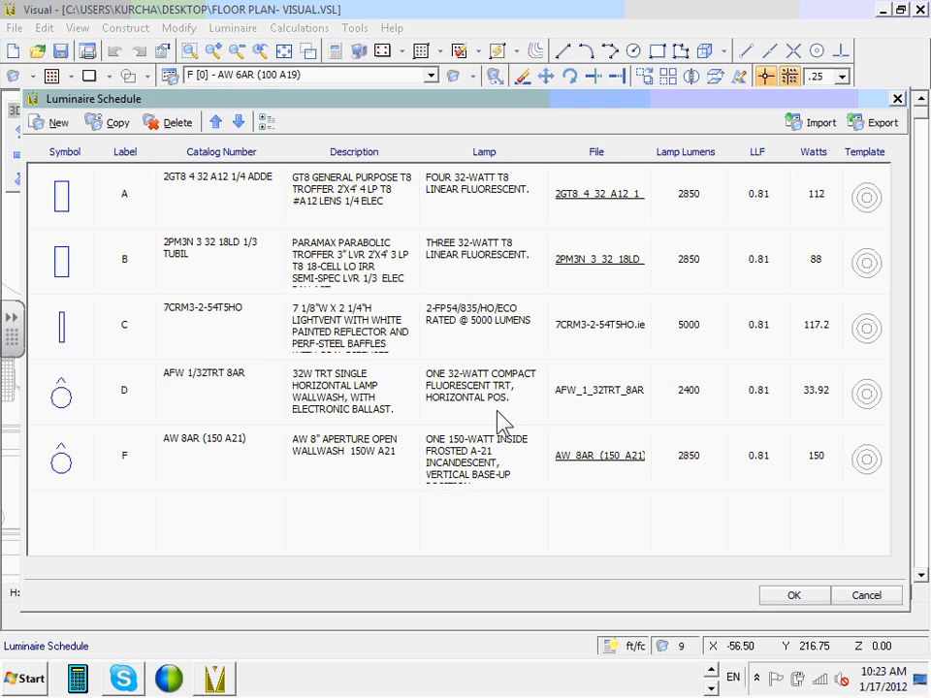
Save the luminaire schedule, and reapply the Arrow option to luminaire F's symbol.
{"action": "left_click", "coordinate": [149, 461]}
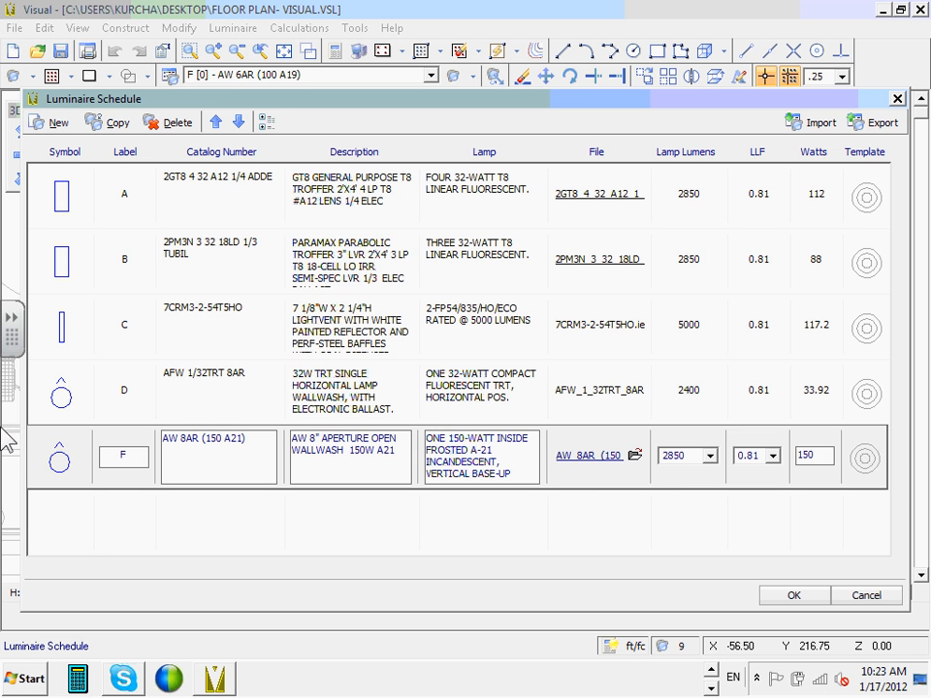
{"action": "left_click", "coordinate": [811, 599]}
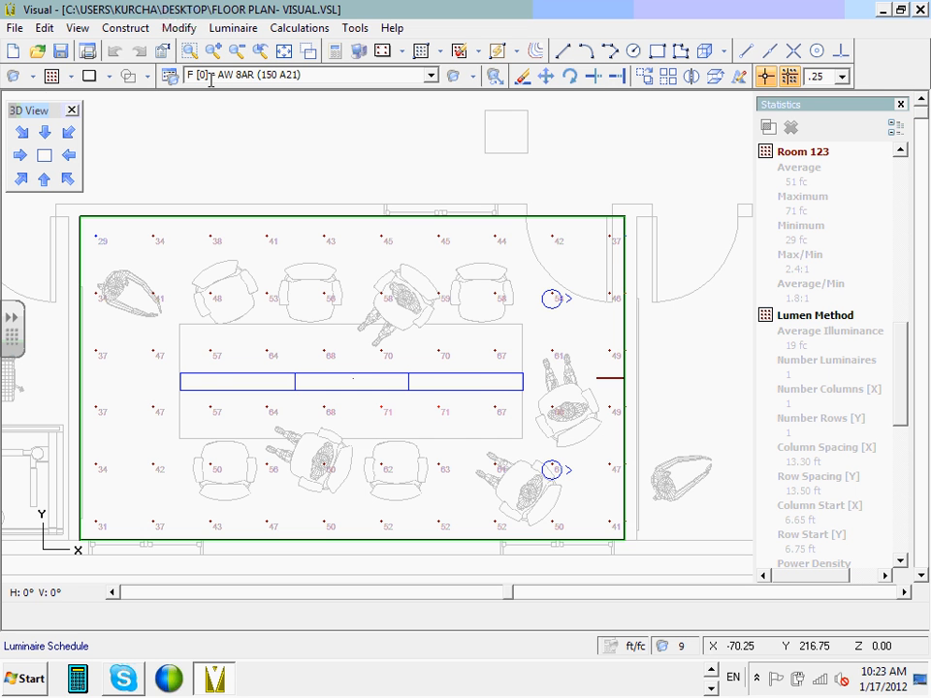
{"action": "left_click", "coordinate": [169, 76]}
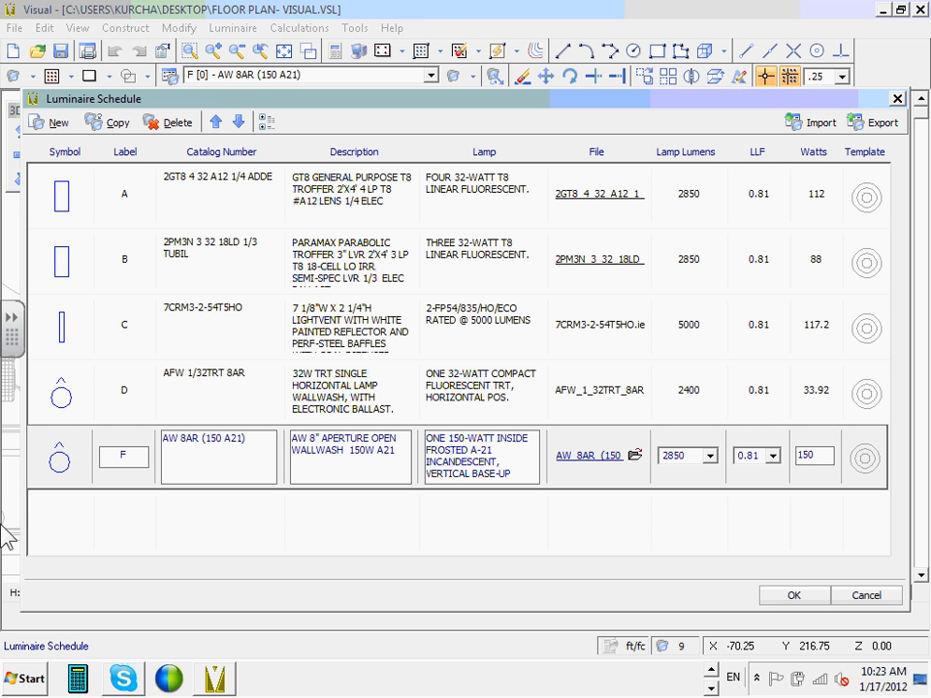
{"action": "left_click", "coordinate": [57, 464]}
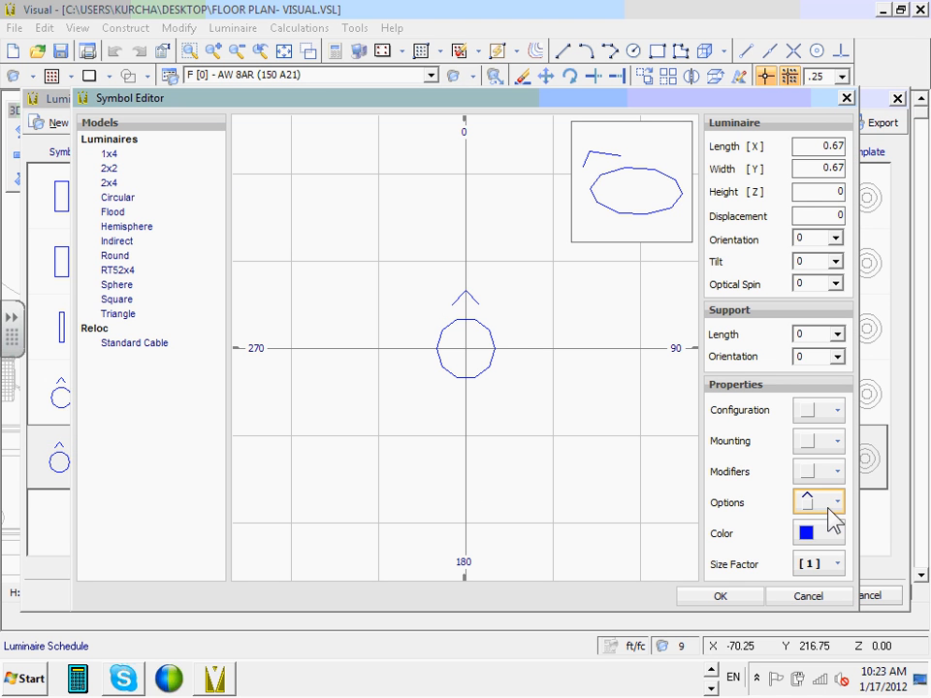
{"action": "left_click", "coordinate": [823, 505]}
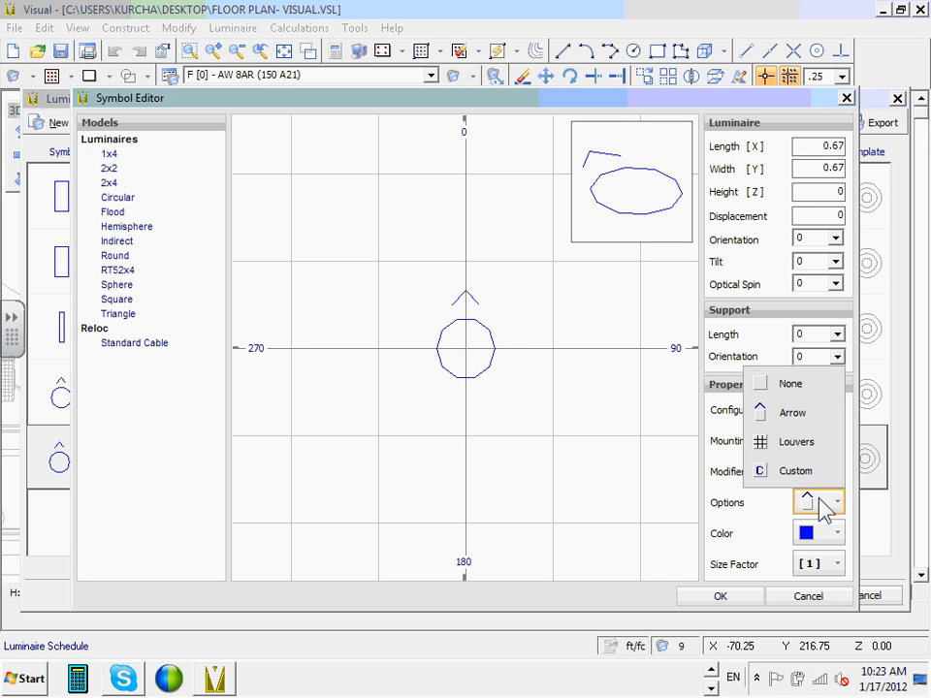
{"action": "left_click", "coordinate": [818, 424]}
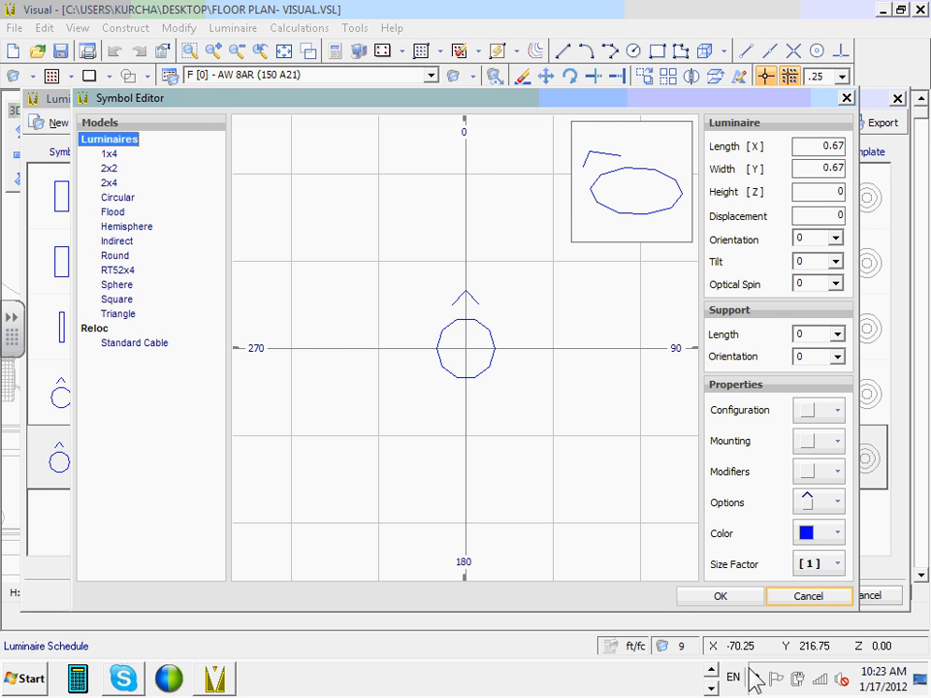
{"action": "left_click", "coordinate": [738, 596]}
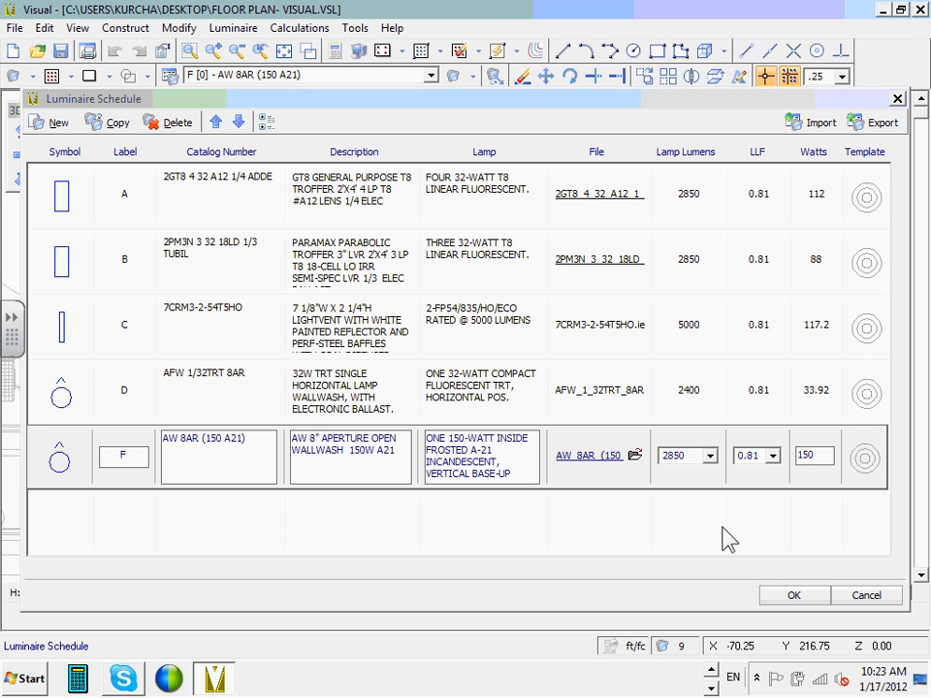
{"action": "left_click", "coordinate": [794, 596]}
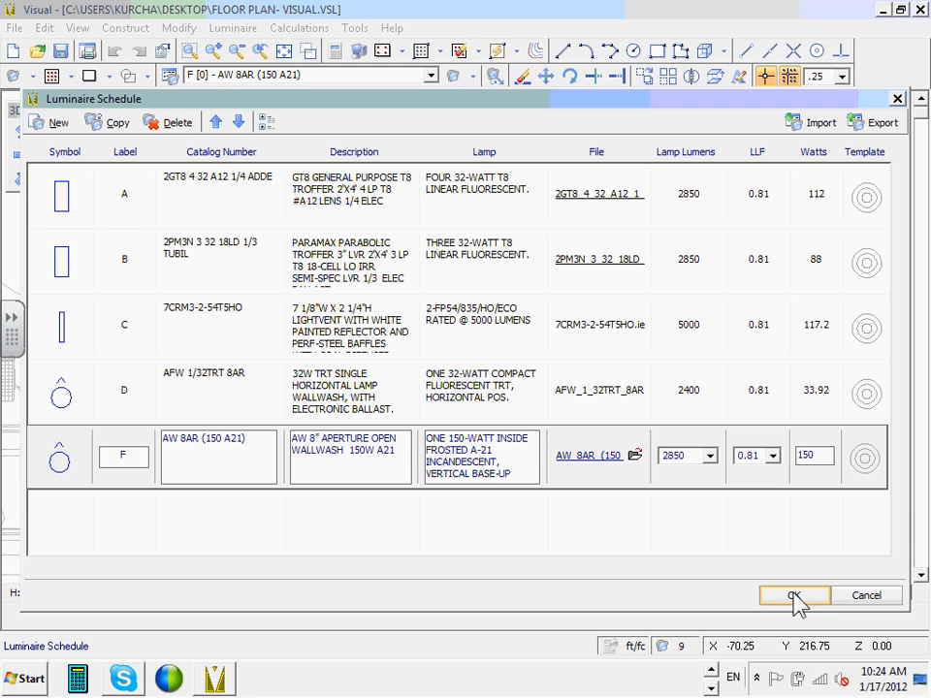
Place one luminaire F with orientation 270 on Room 123's west wall line, level with the northern east-side wallwasher.
{"action": "left_click", "coordinate": [450, 77]}
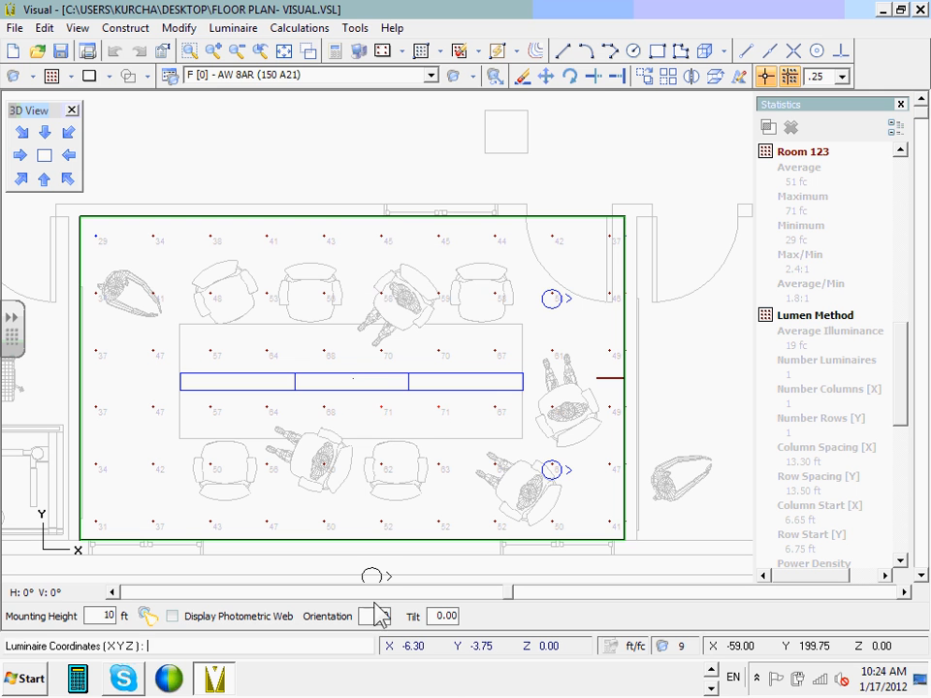
{"action": "left_click_drag", "start_coordinate": [375, 616], "coordinate": [415, 616]}
{"action": "type", "text": "270"}
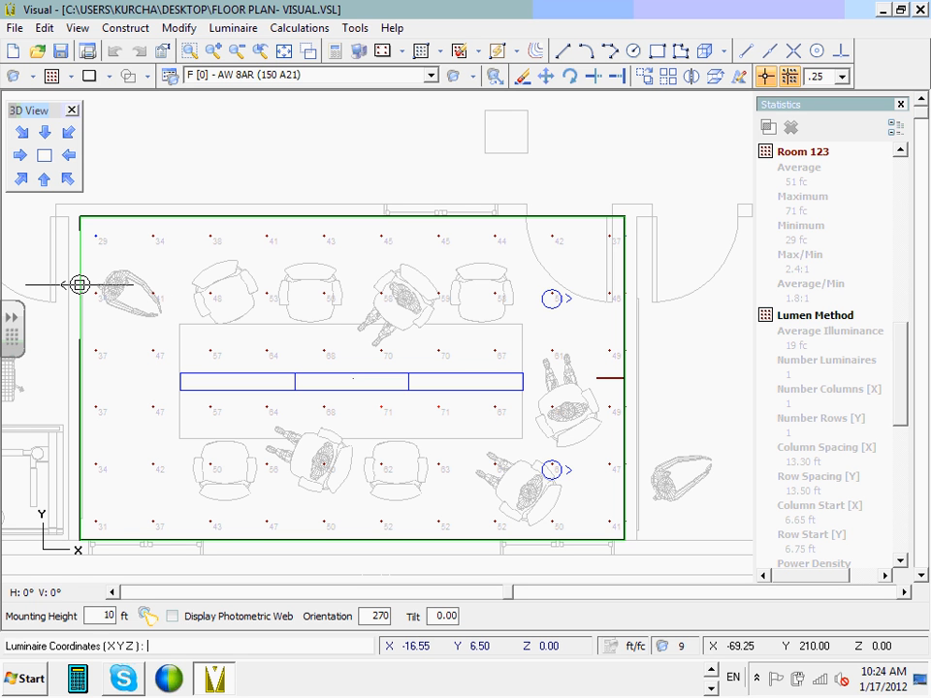
{"action": "left_click", "coordinate": [549, 298]}
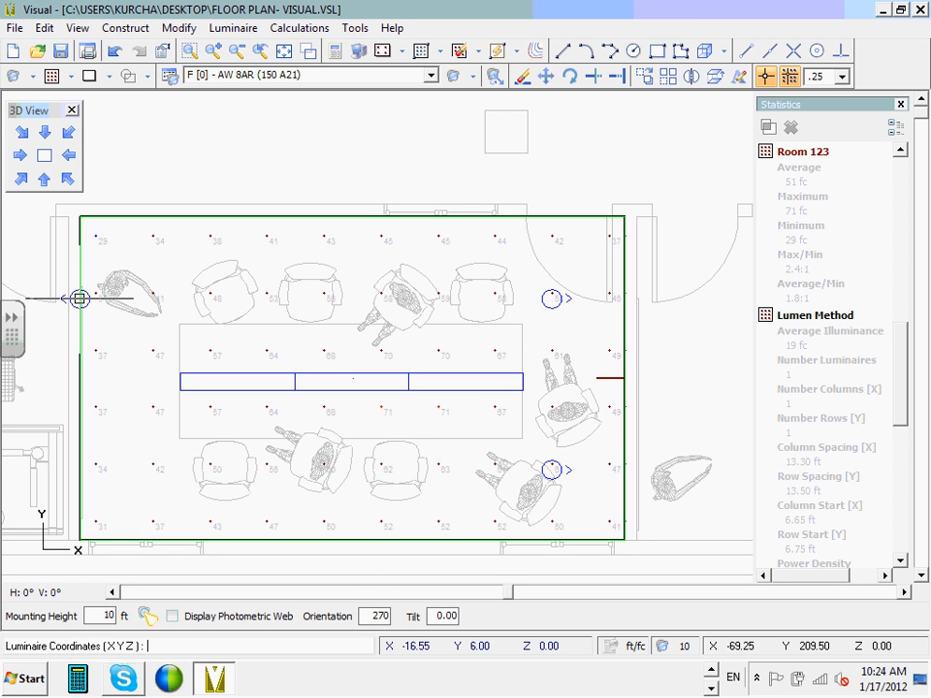
{"action": "left_click", "coordinate": [79, 298]}
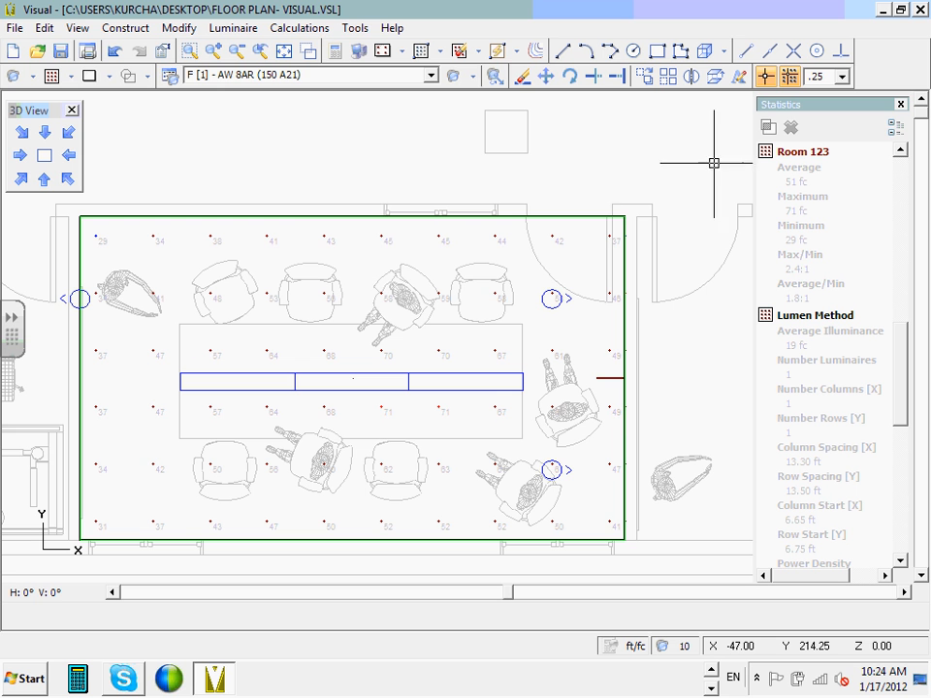
Move the new luminaire F 2.5 ft east, away from the west wall into Room 123.
{"action": "left_click", "coordinate": [547, 82]}
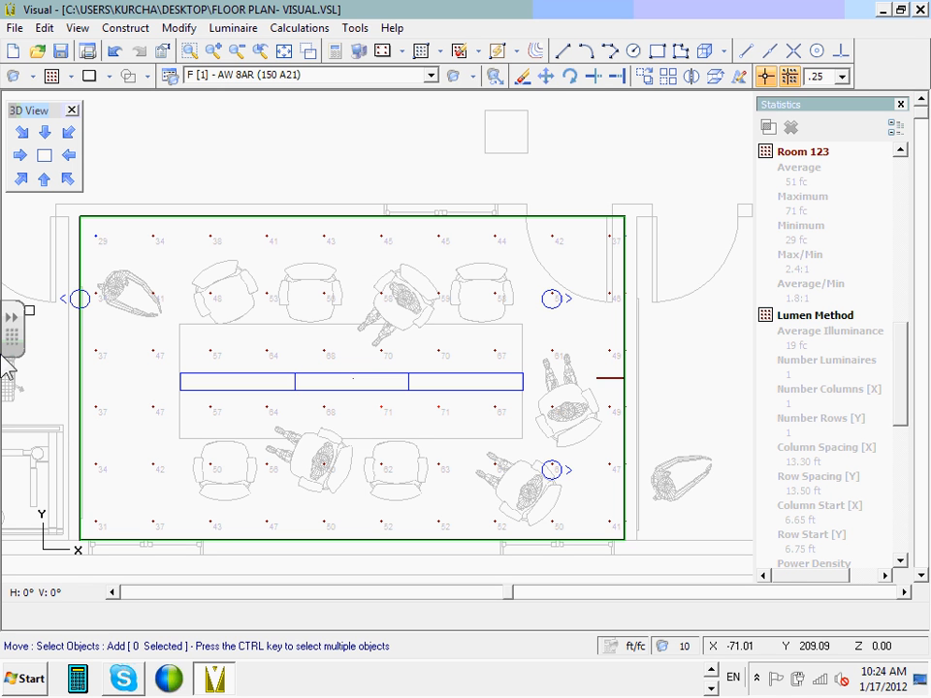
{"action": "left_click", "coordinate": [50, 333]}
{"action": "left_click", "coordinate": [119, 252]}
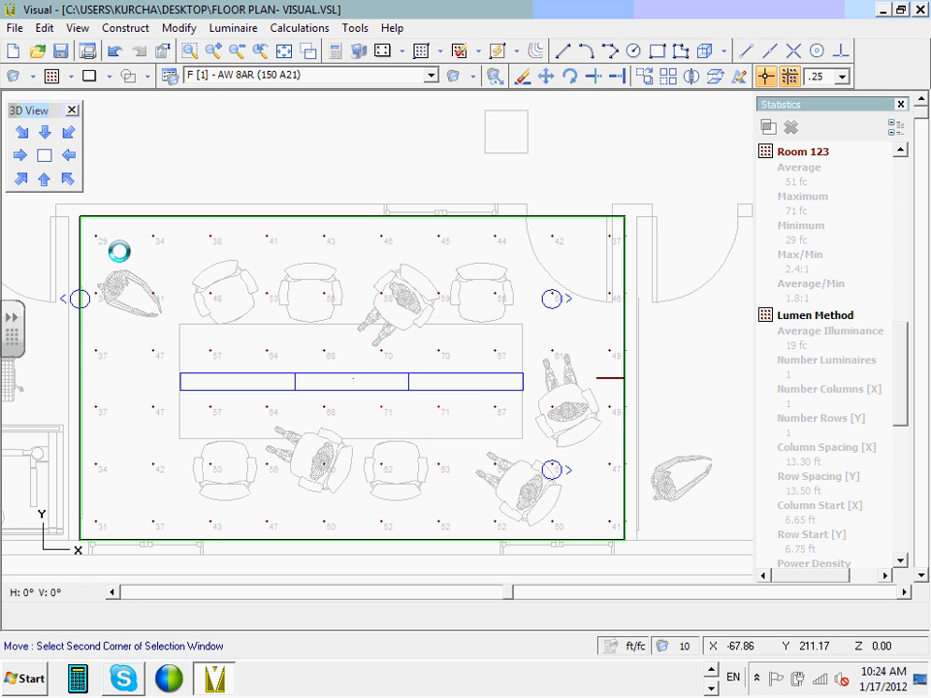
{"action": "left_click", "coordinate": [80, 297]}
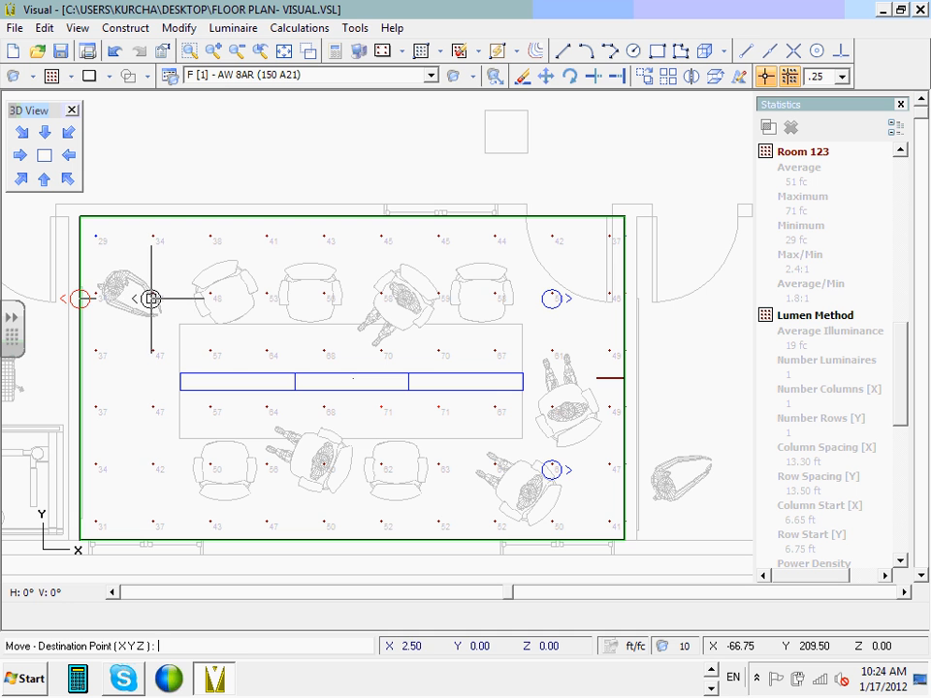
{"action": "left_click", "coordinate": [151, 298]}
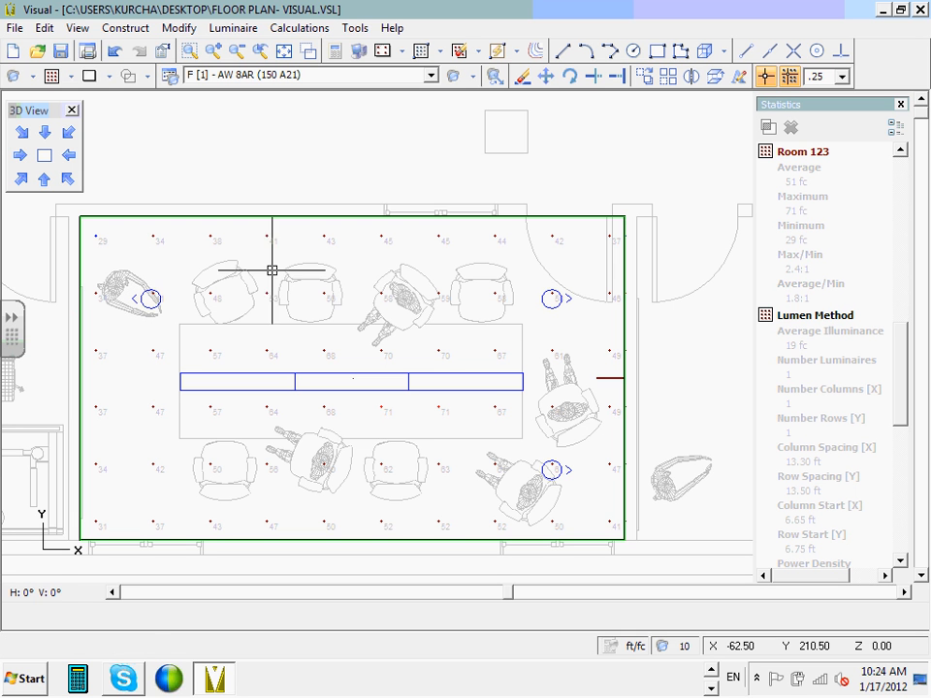
Copy luminaire F 6 ft south so the copy lines up with the southern east-side wallwasher.
{"action": "left_click", "coordinate": [644, 77]}
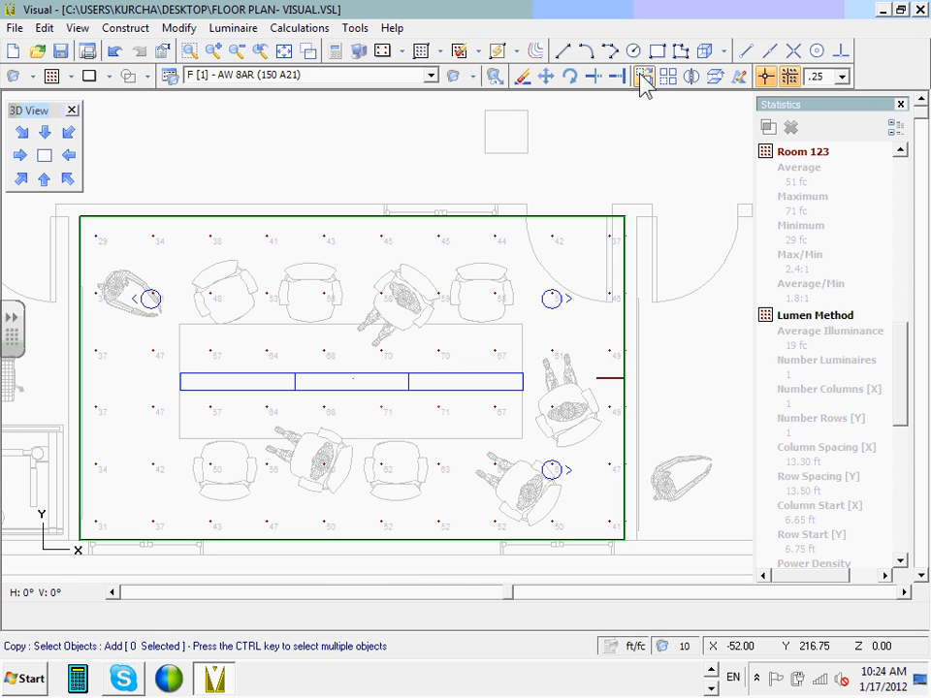
{"action": "left_click", "coordinate": [138, 312]}
{"action": "left_click", "coordinate": [231, 206]}
{"action": "left_click", "coordinate": [214, 233]}
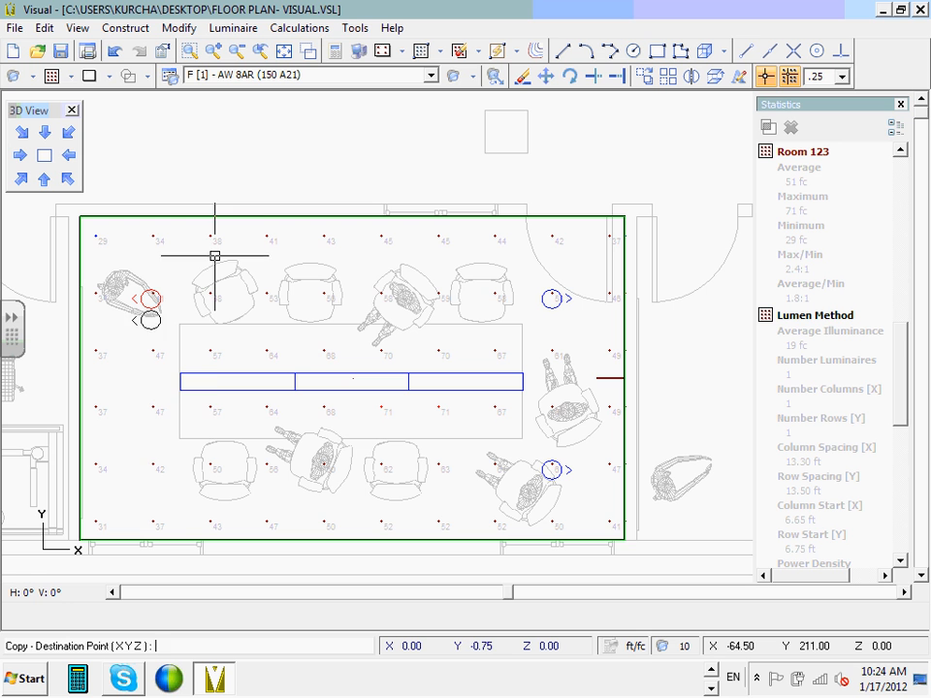
{"action": "left_click", "coordinate": [214, 405]}
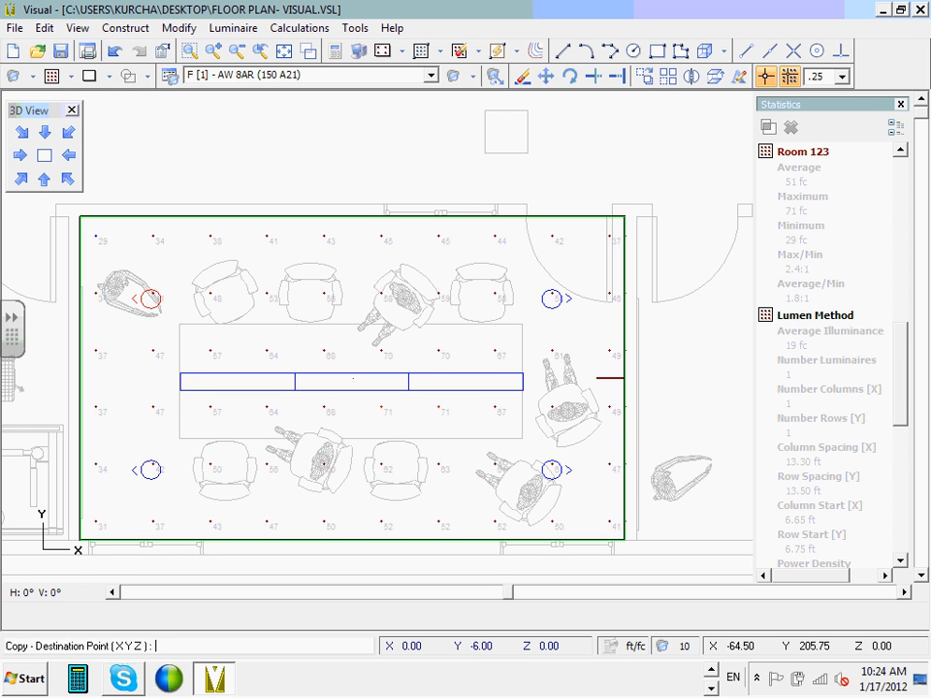
{"action": "right_click", "coordinate": [214, 406]}
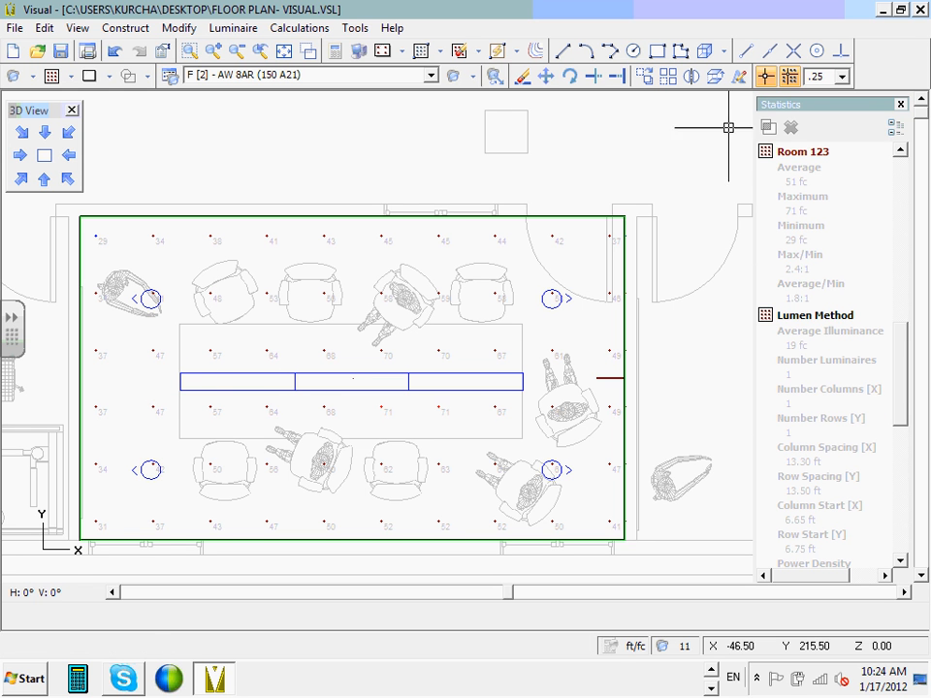
In a 3D view, add a surface calculation zone on Room 123's west wall with the description "Room 123 West Wall".
{"action": "left_click", "coordinate": [68, 179]}
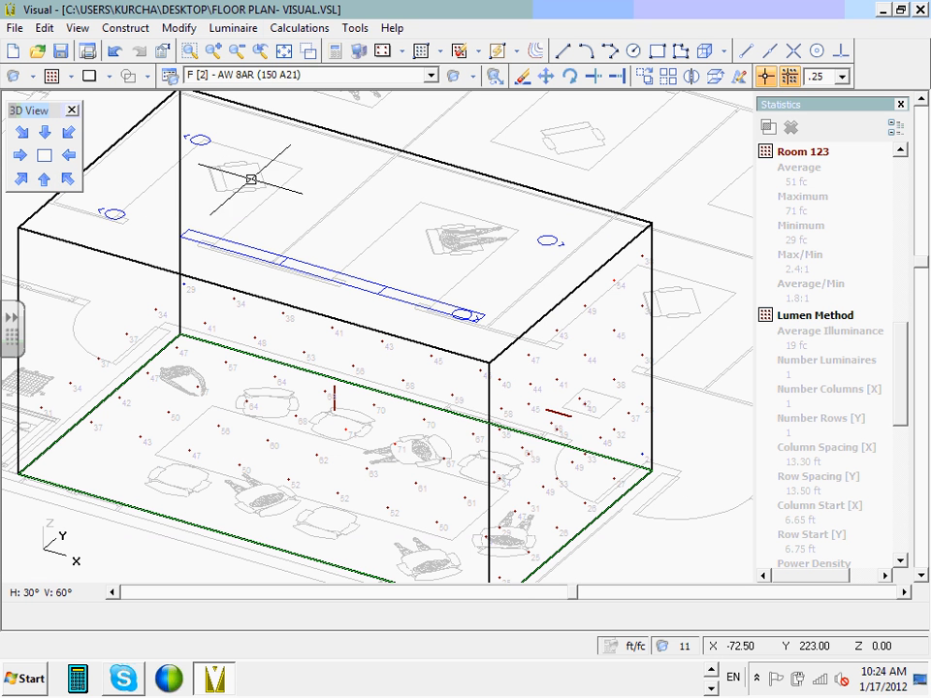
{"action": "left_click", "coordinate": [299, 28]}
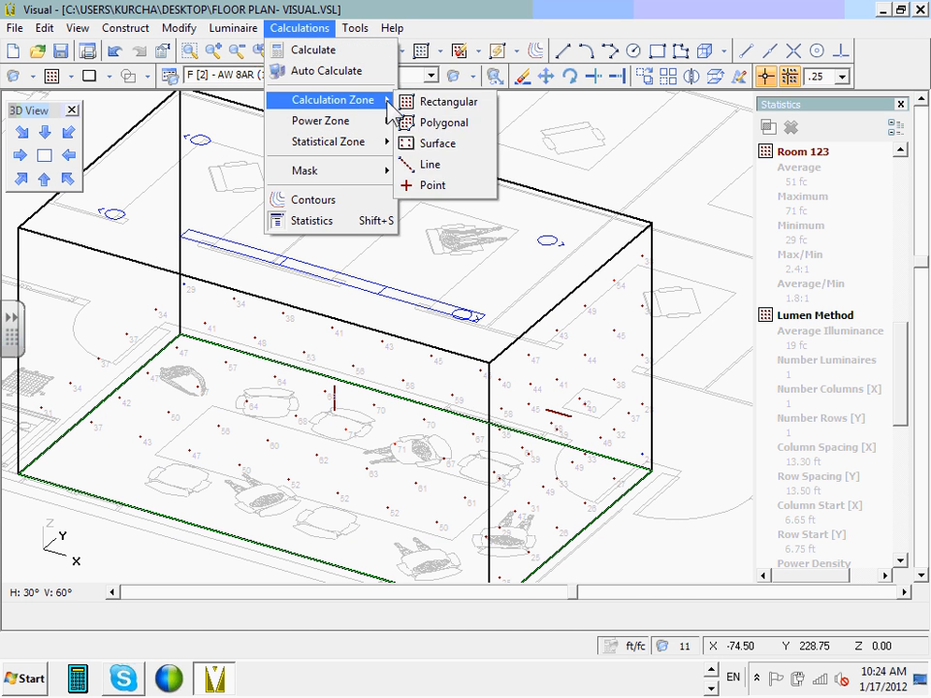
{"action": "mouse_move", "coordinate": [386, 100]}
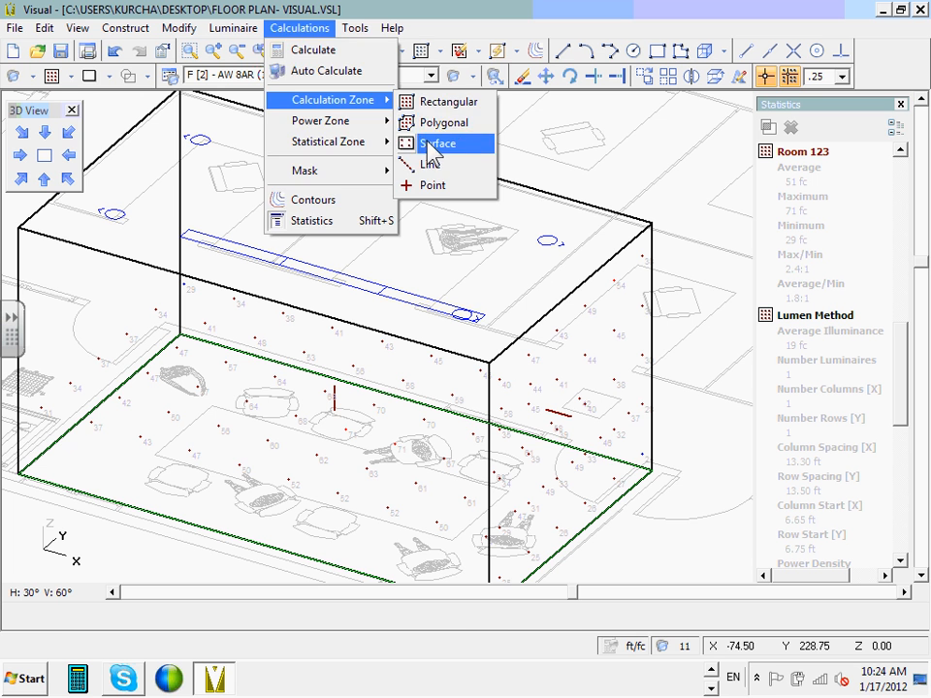
{"action": "left_click", "coordinate": [432, 144]}
{"action": "left_click", "coordinate": [105, 152]}
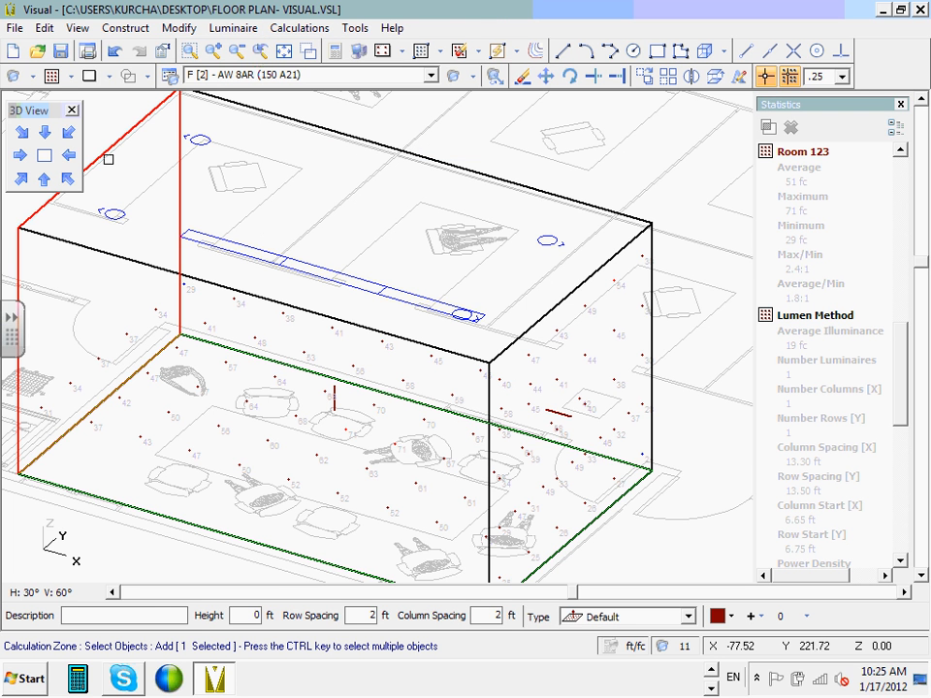
{"action": "left_click", "coordinate": [182, 616]}
{"action": "type", "text": "Room 1"}
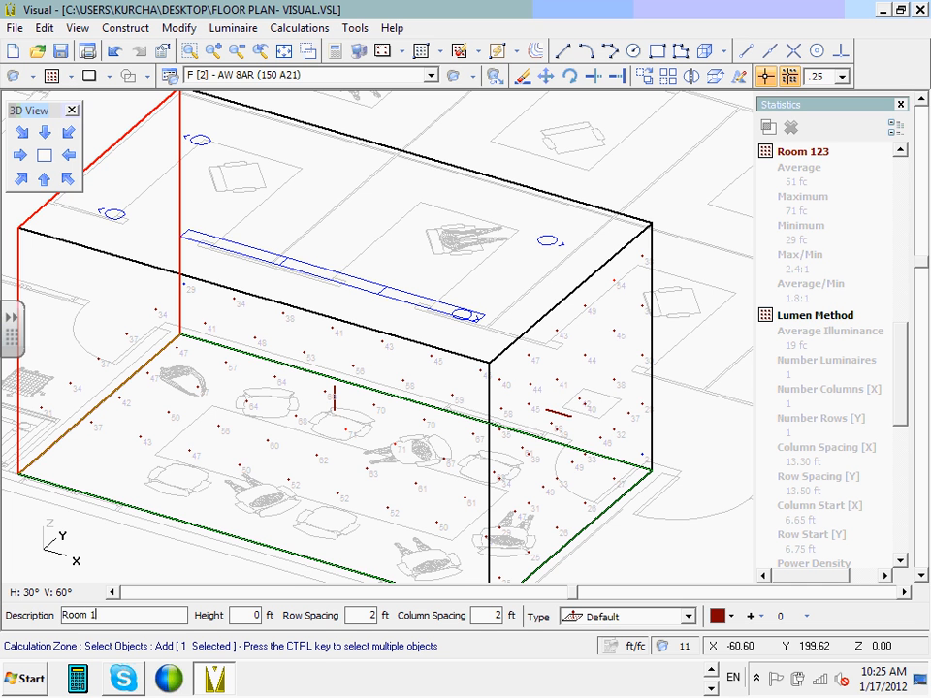
{"action": "type", "text": "23 West Wall"}
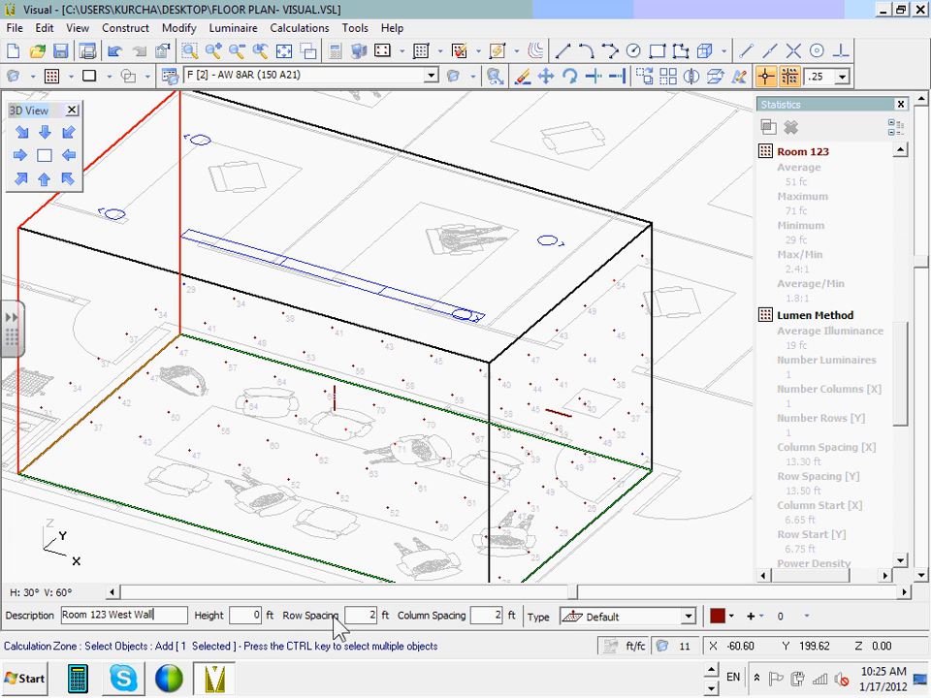
{"action": "right_click", "coordinate": [95, 373]}
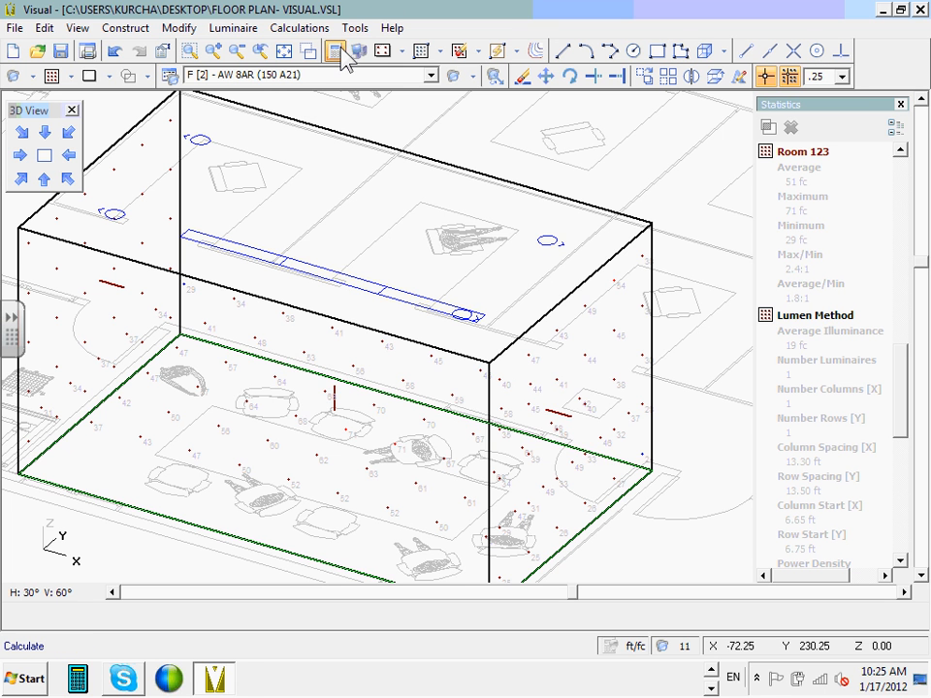
Calculate the illuminance for Room 123's work plane and walls, and show the whole floor in plan view.
{"action": "left_click", "coordinate": [342, 53]}
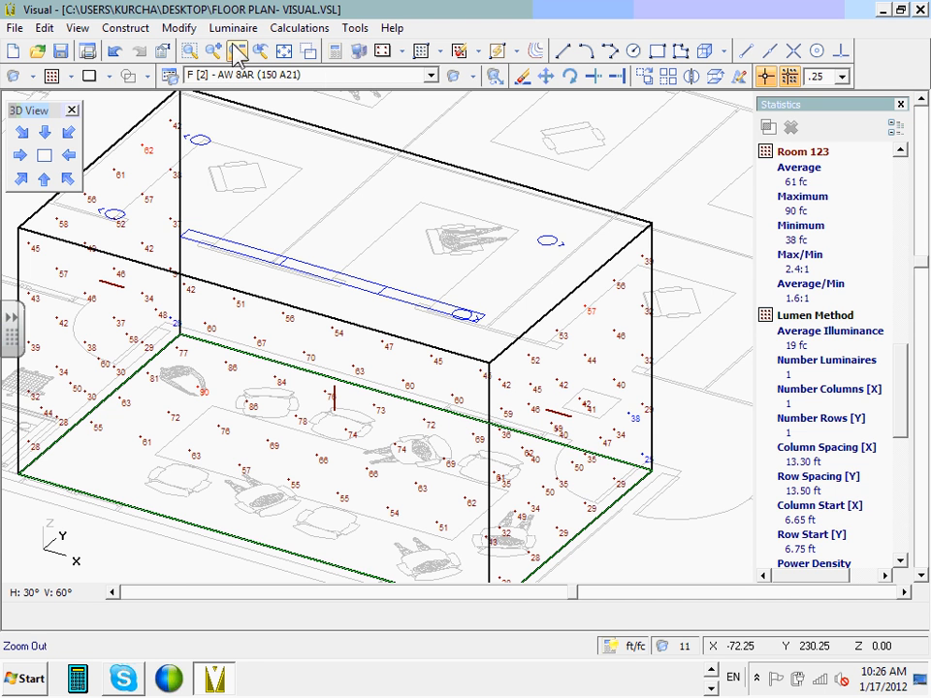
{"action": "left_click", "coordinate": [44, 155]}
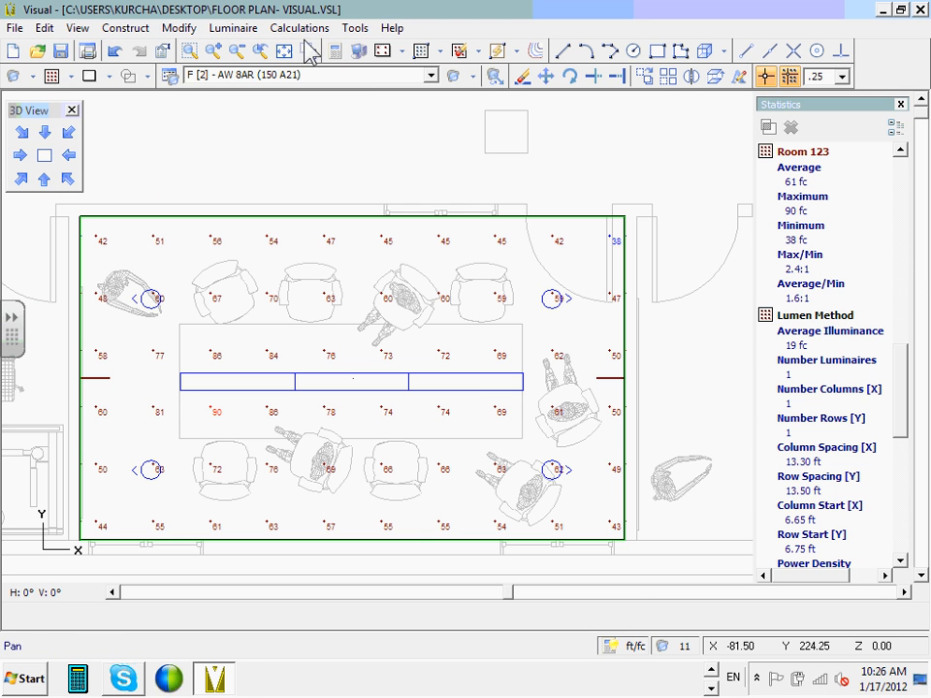
{"action": "left_click", "coordinate": [287, 51]}
{"action": "left_click", "coordinate": [307, 51]}
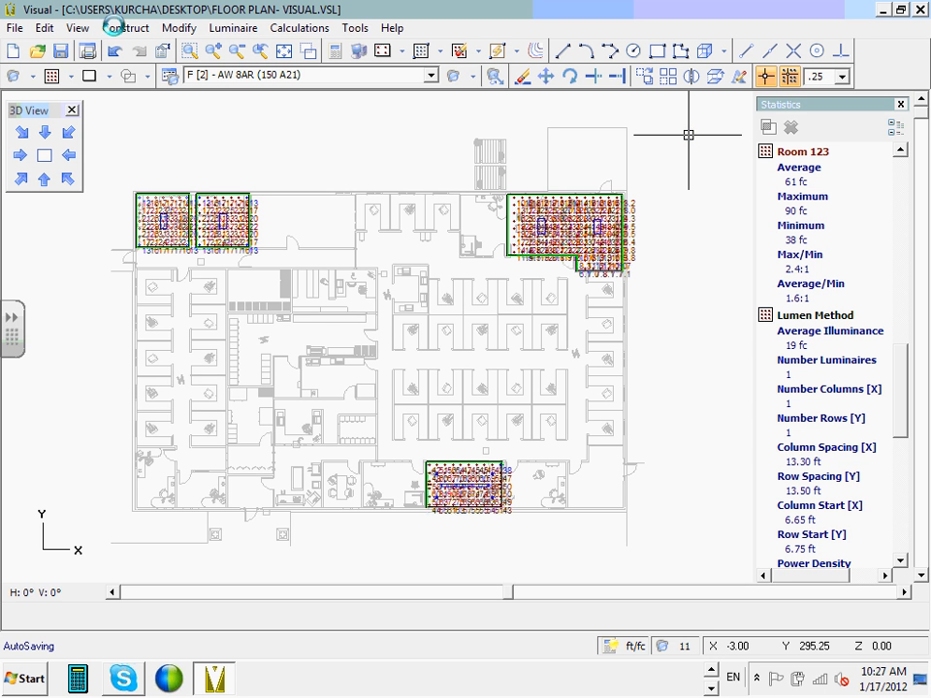
In a 3D view, review the properties of the calculation zone on Room 123's west wall, leaving them as they are.
{"action": "left_click", "coordinate": [67, 179]}
{"action": "scroll", "coordinate": [391, 395], "scroll_direction": "up", "scroll_amount": 5}
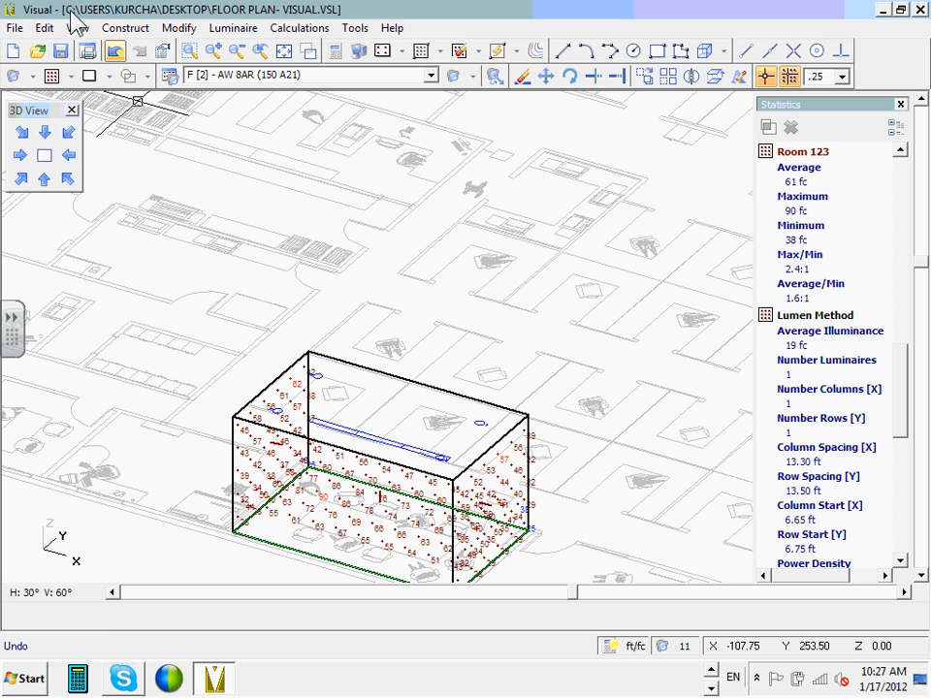
{"action": "left_click", "coordinate": [44, 28]}
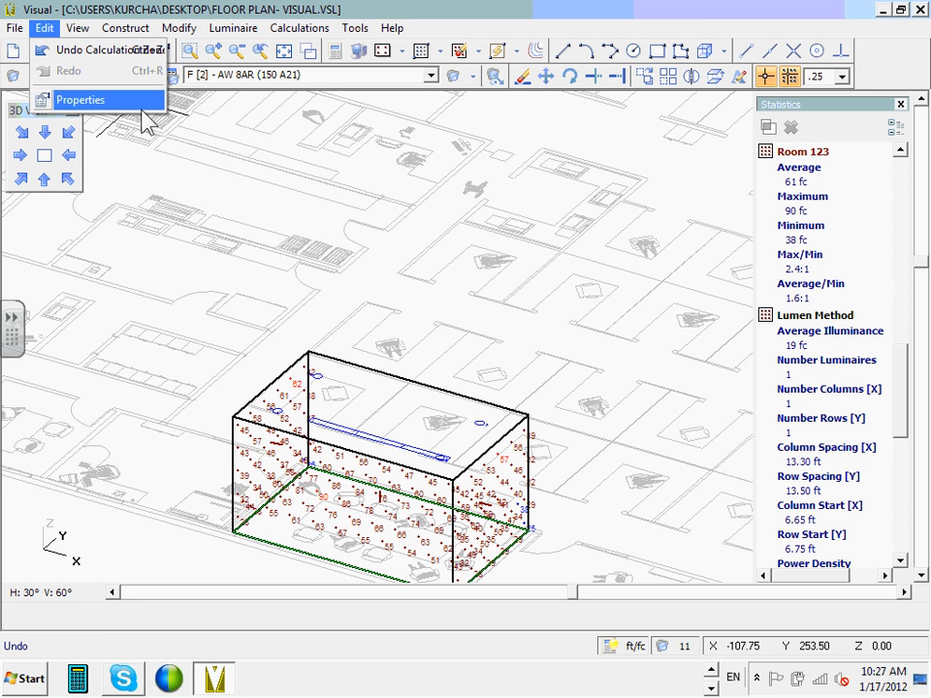
{"action": "left_click", "coordinate": [108, 99]}
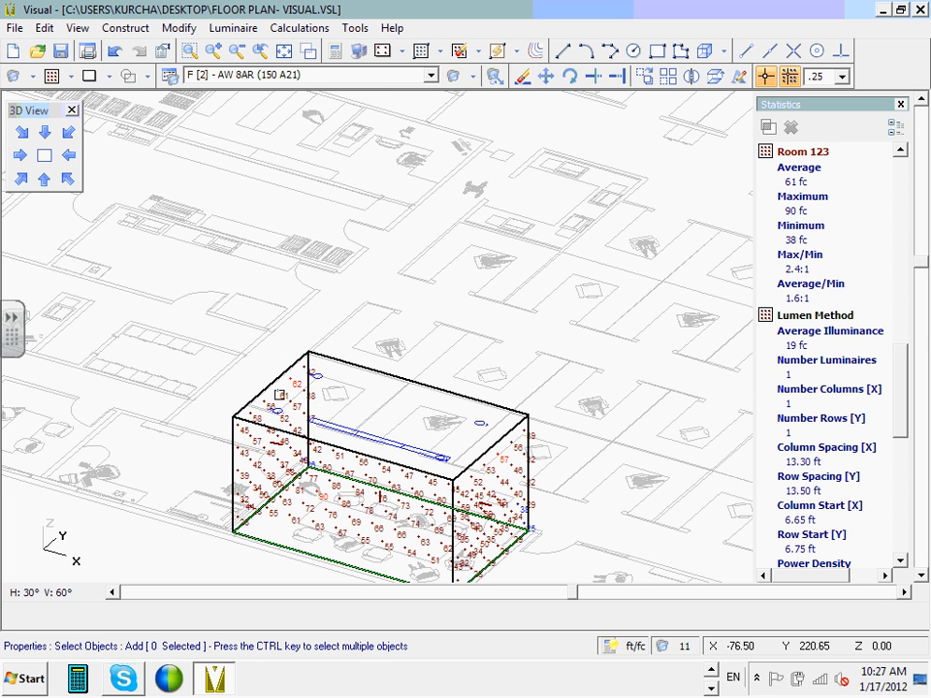
{"action": "left_click", "coordinate": [279, 391]}
{"action": "right_click", "coordinate": [279, 391]}
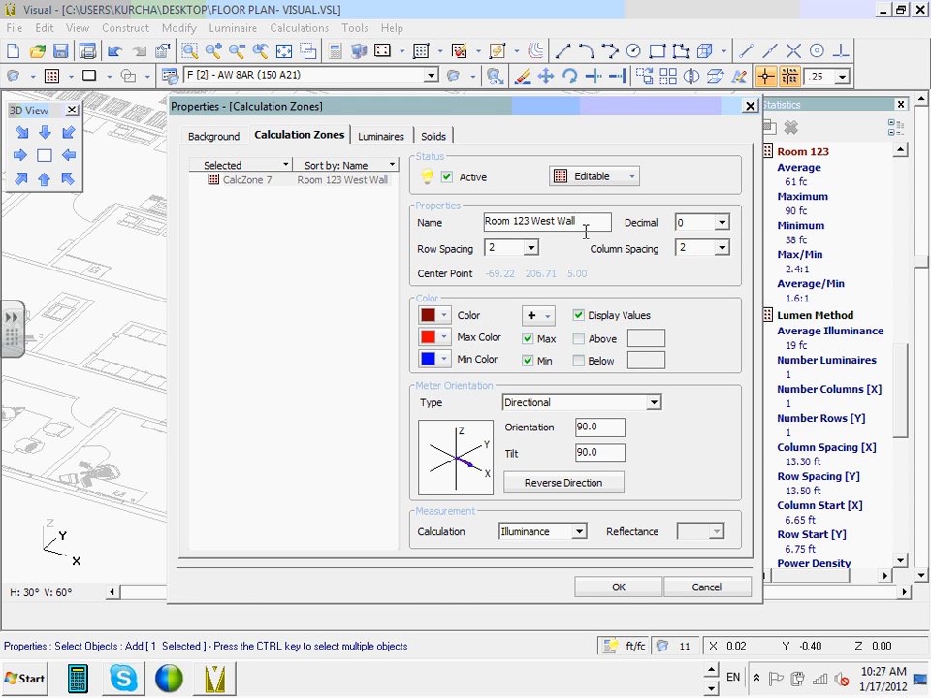
{"action": "left_click", "coordinate": [618, 587]}
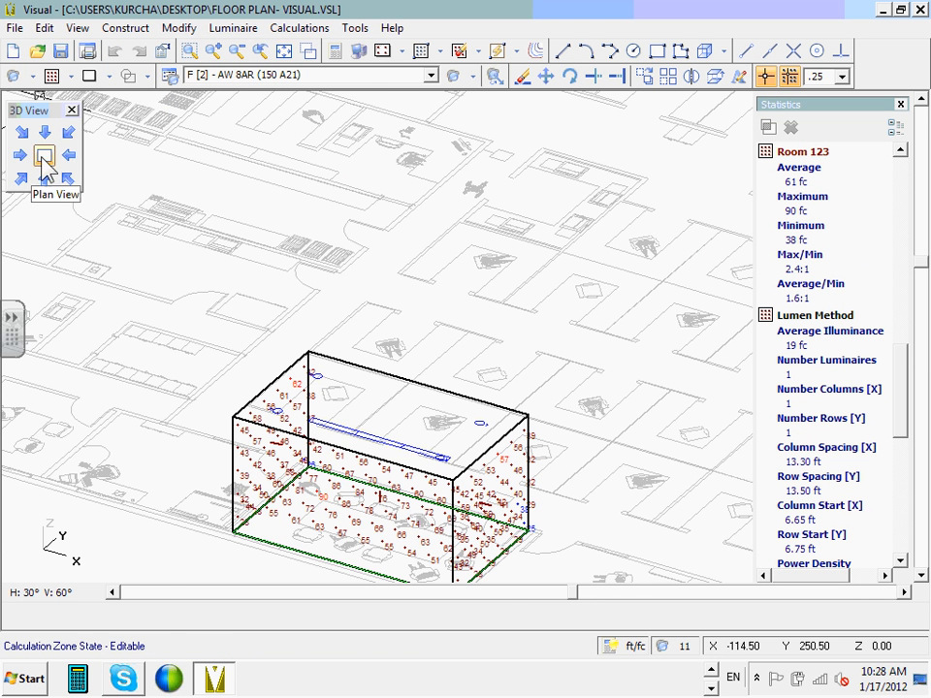
Return to a plan view of the whole floor and save the floor plan project.
{"action": "left_click", "coordinate": [44, 158]}
{"action": "left_click", "coordinate": [285, 51]}
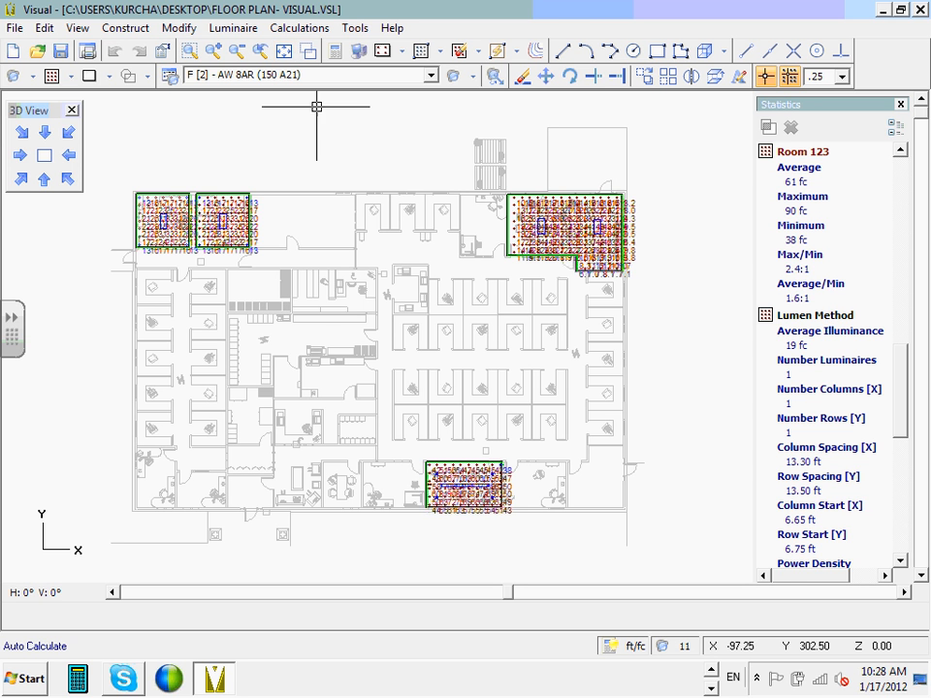
{"action": "left_click", "coordinate": [61, 53]}
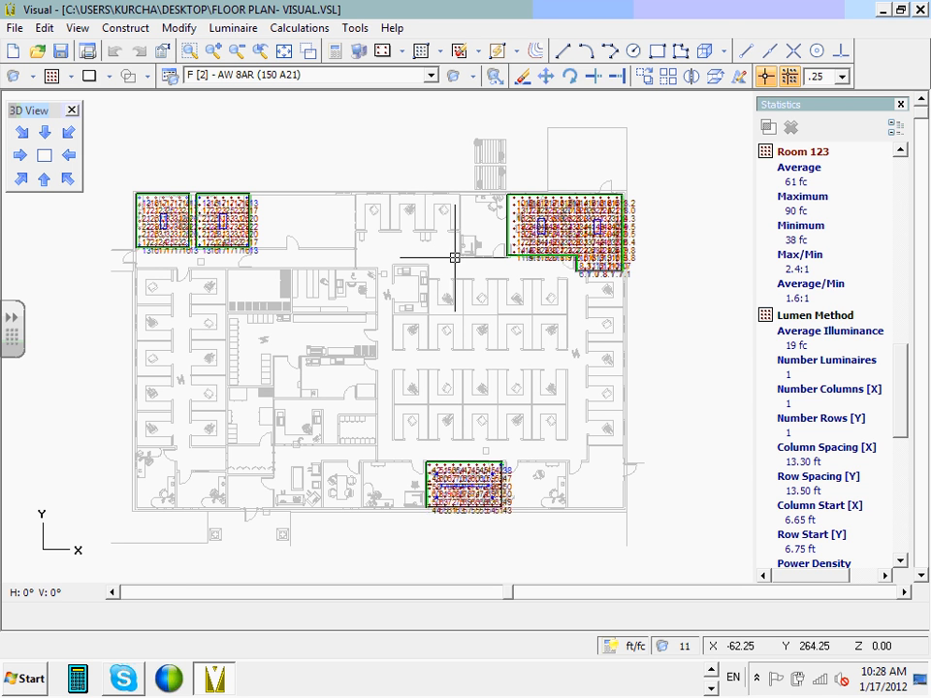
Minimize the floor plan project and open the file Site- Visual.VSL from the desktop.
{"action": "left_click", "coordinate": [883, 9]}
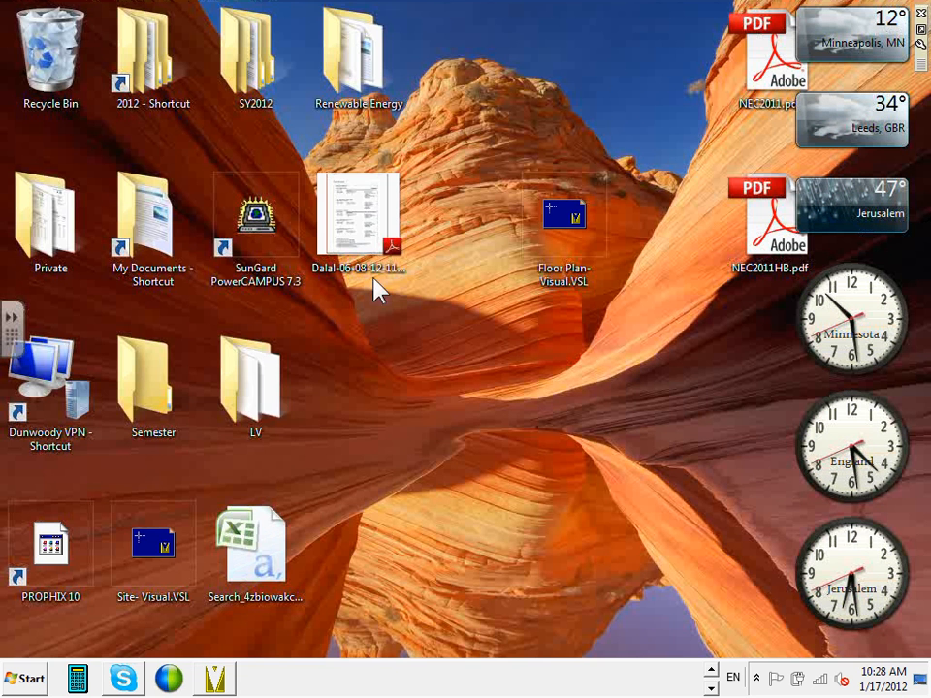
{"action": "left_click", "coordinate": [145, 554]}
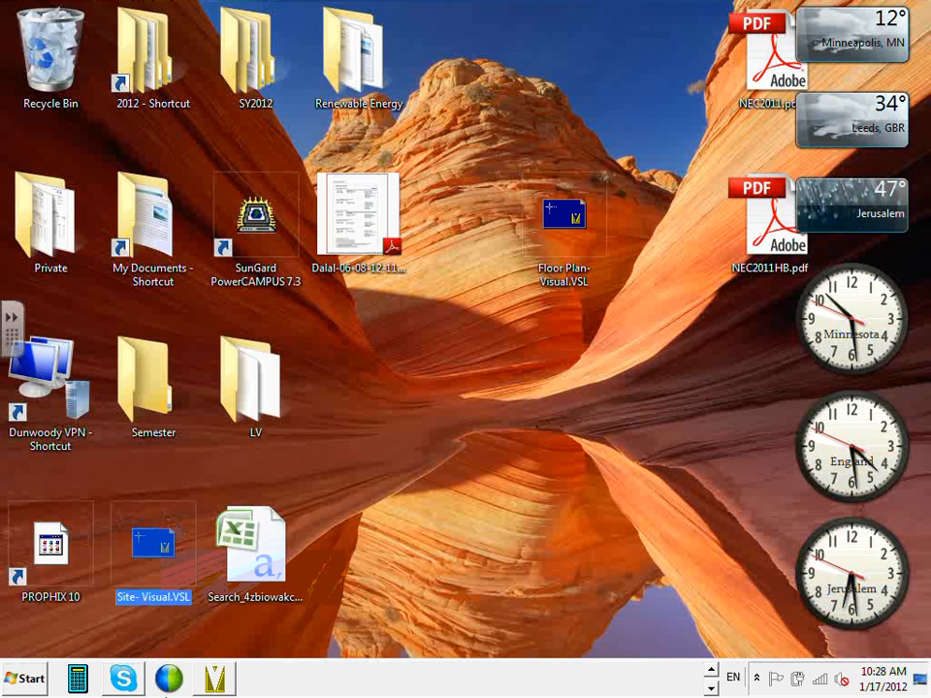
{"action": "left_click", "coordinate": [221, 687]}
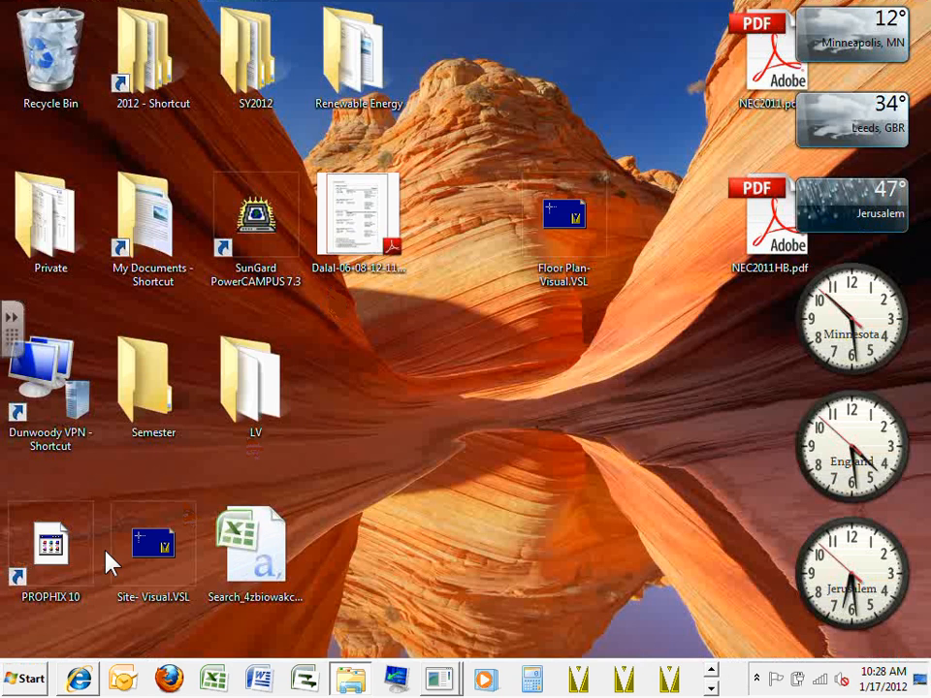
{"action": "double_click", "coordinate": [137, 549]}
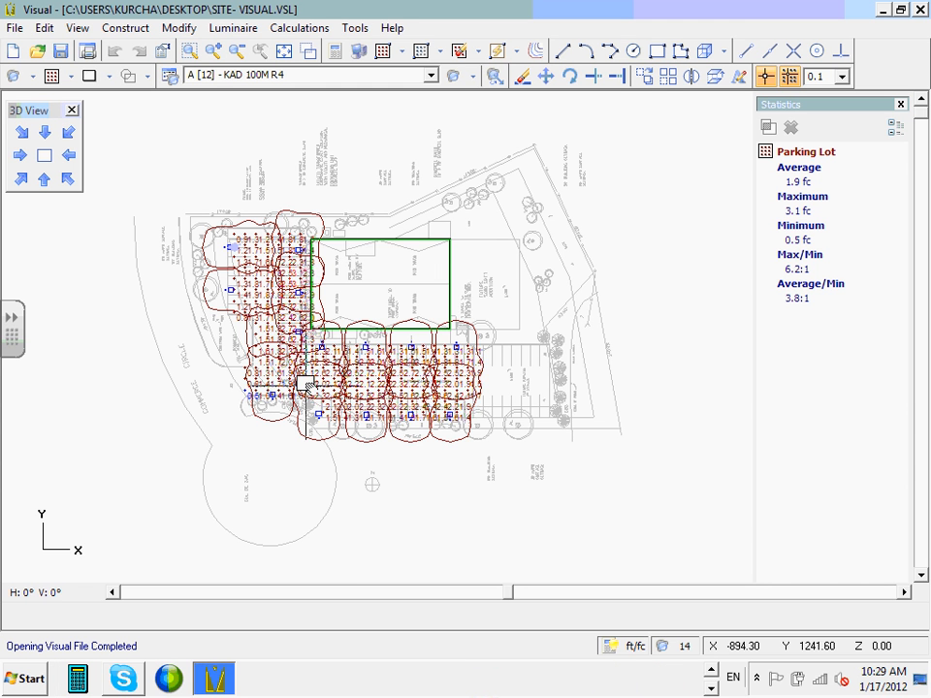
Examine the site's parking lot lighting layout up close and the list of luminaire types it uses.
{"action": "scroll", "coordinate": [306, 384], "scroll_direction": "up", "scroll_amount": 3}
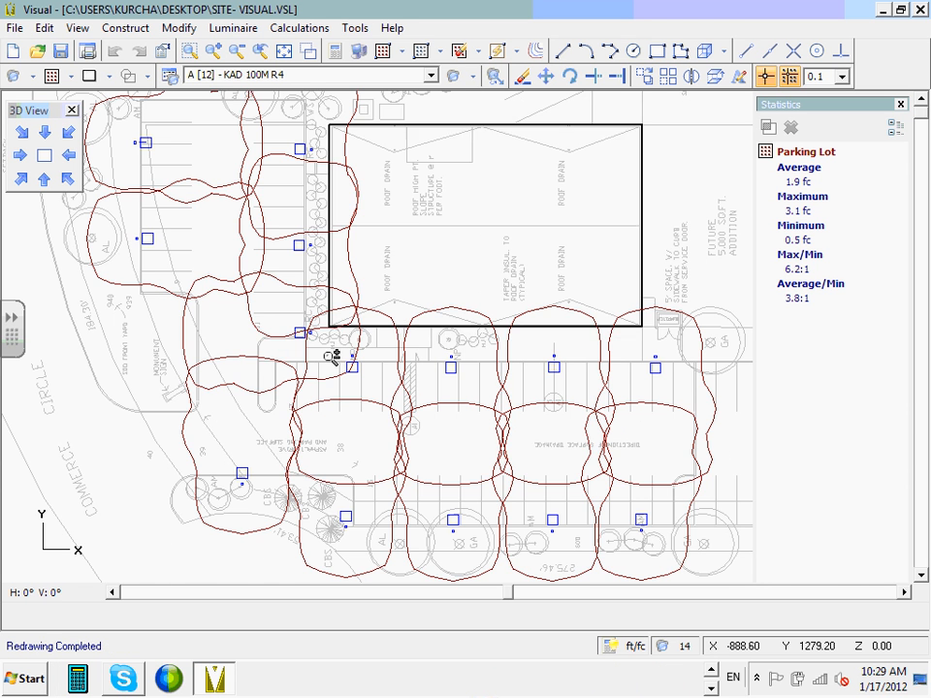
{"action": "left_click", "coordinate": [431, 76]}
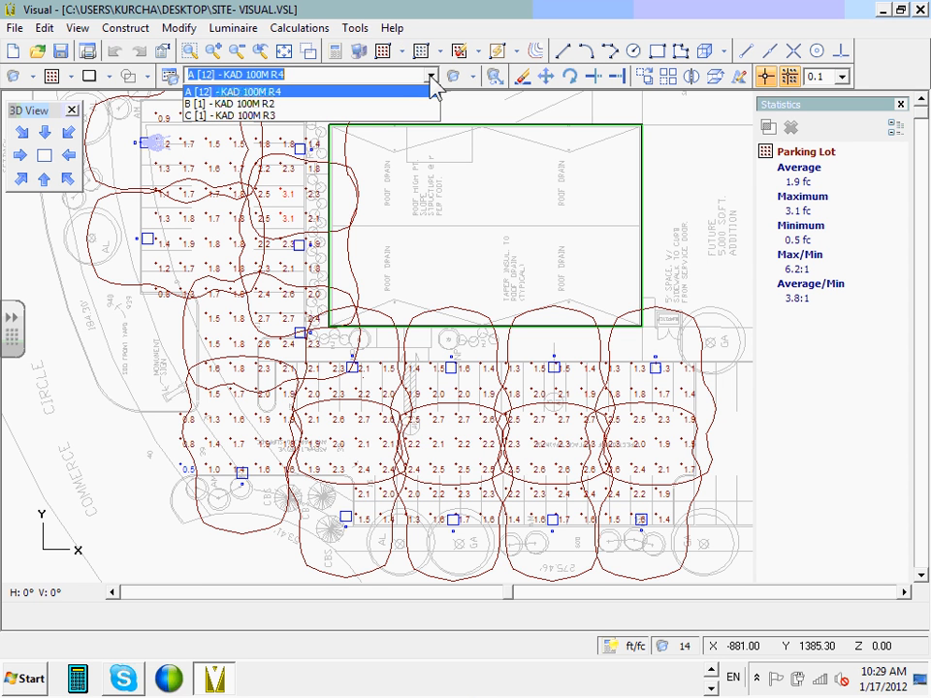
{"action": "left_click", "coordinate": [430, 77]}
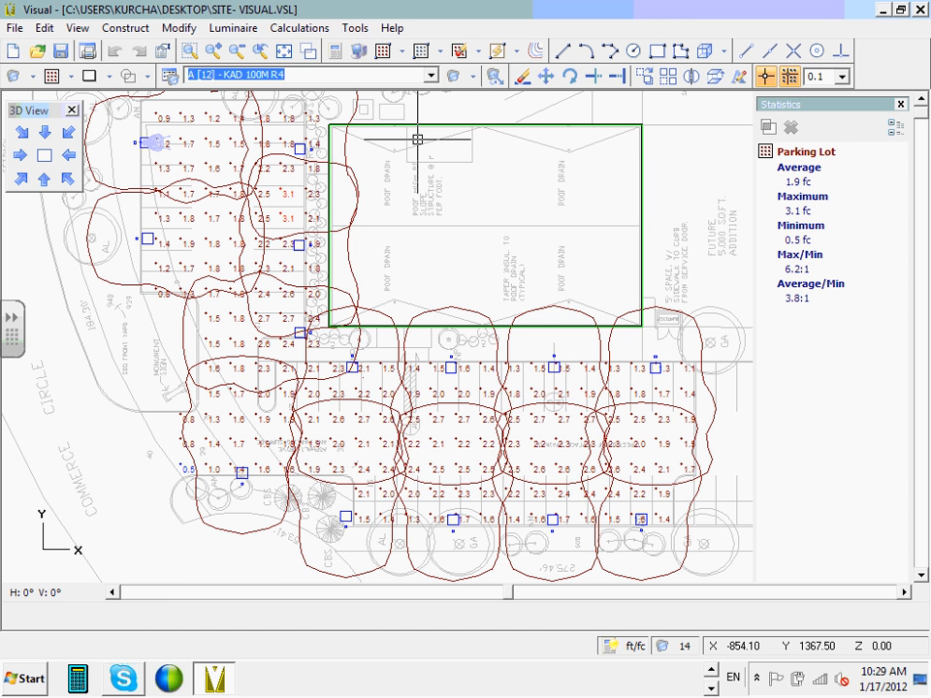
{"action": "left_click", "coordinate": [15, 27]}
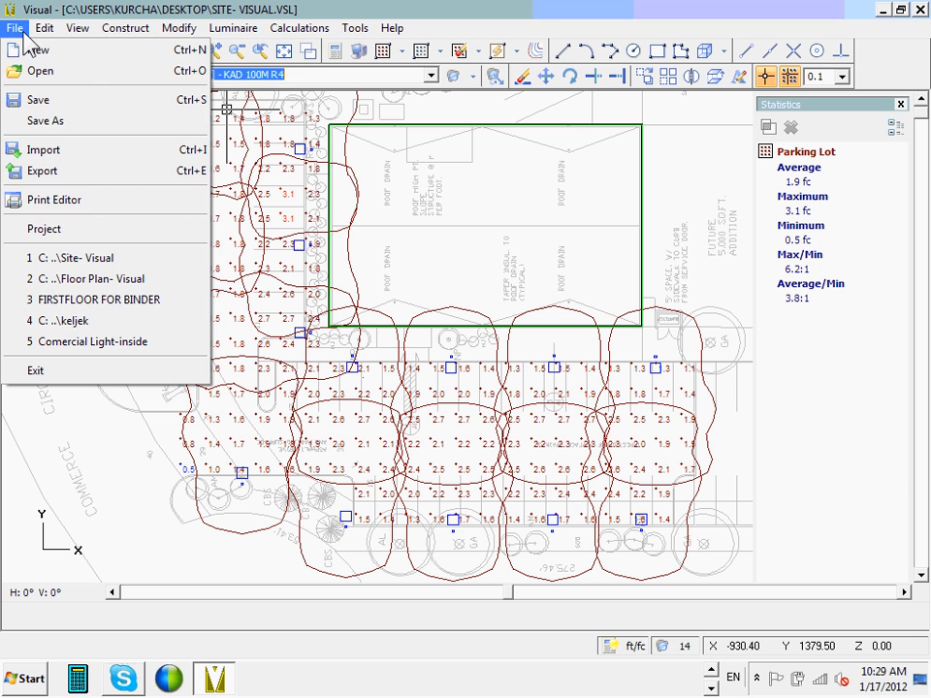
{"action": "left_click", "coordinate": [22, 34]}
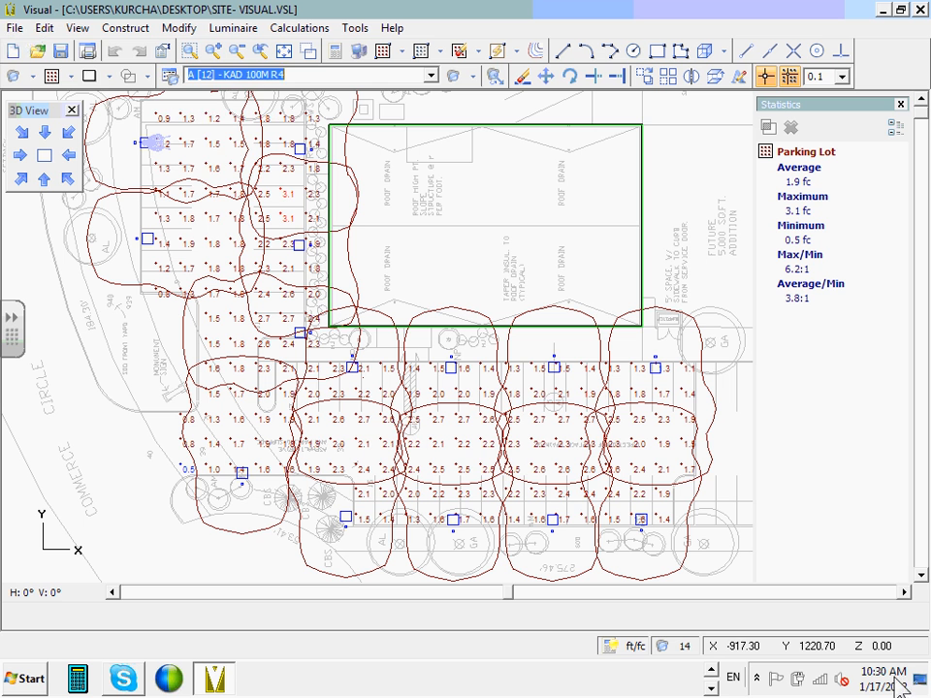
Review the properties of the type A luminaire at the southwest corner of the parking lot.
{"action": "left_click", "coordinate": [43, 27]}
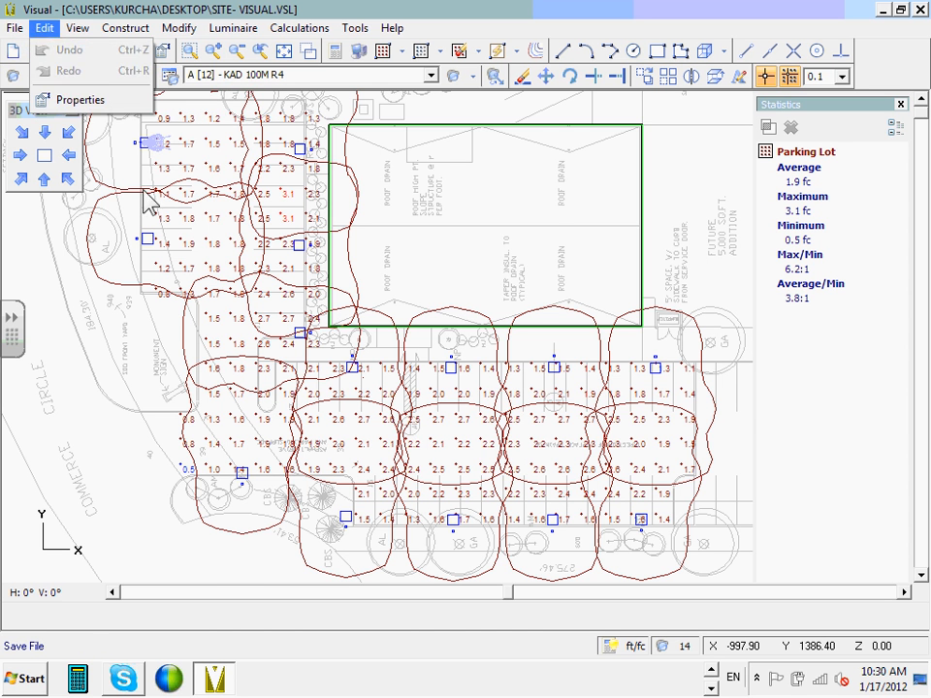
{"action": "left_click", "coordinate": [60, 101]}
{"action": "left_click", "coordinate": [157, 531]}
{"action": "left_click", "coordinate": [308, 442]}
{"action": "right_click", "coordinate": [288, 447]}
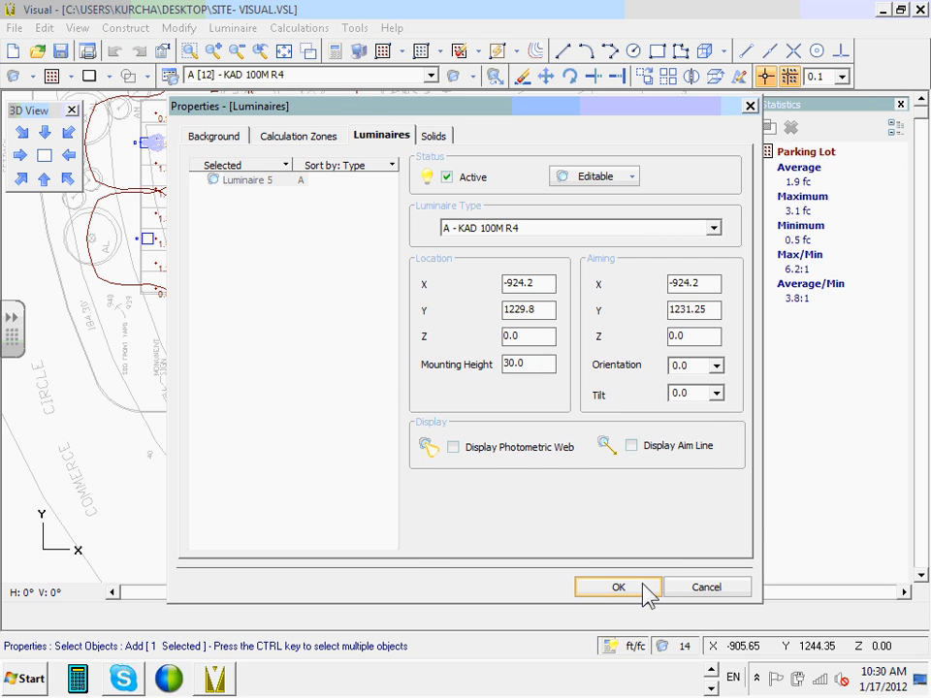
{"action": "left_click", "coordinate": [643, 589]}
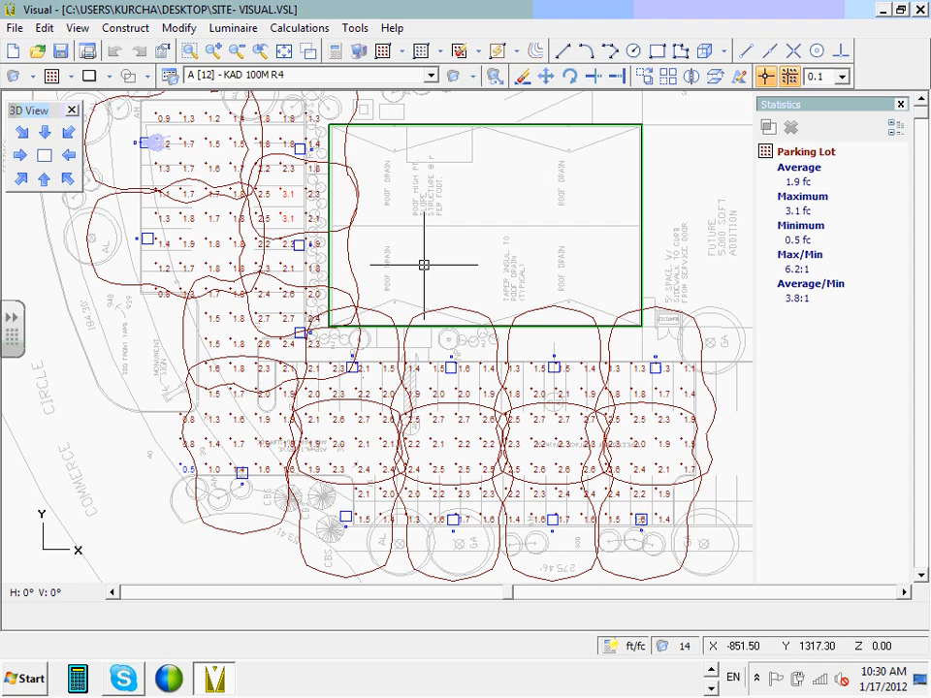
{"action": "left_click_drag", "start_coordinate": [31, 9], "coordinate": [1, 21]}
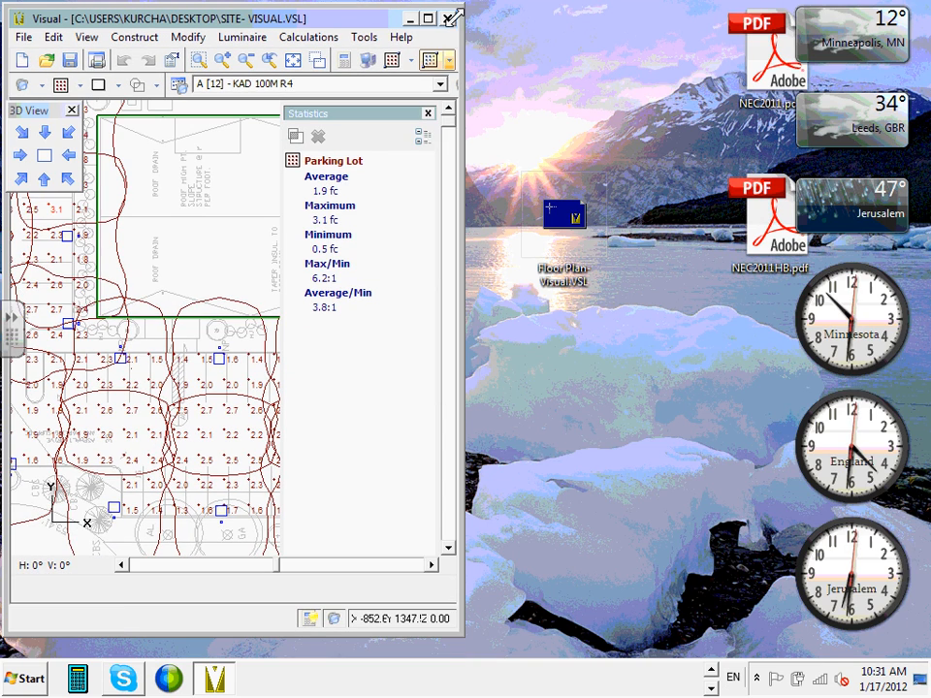
{"action": "left_click", "coordinate": [427, 19]}
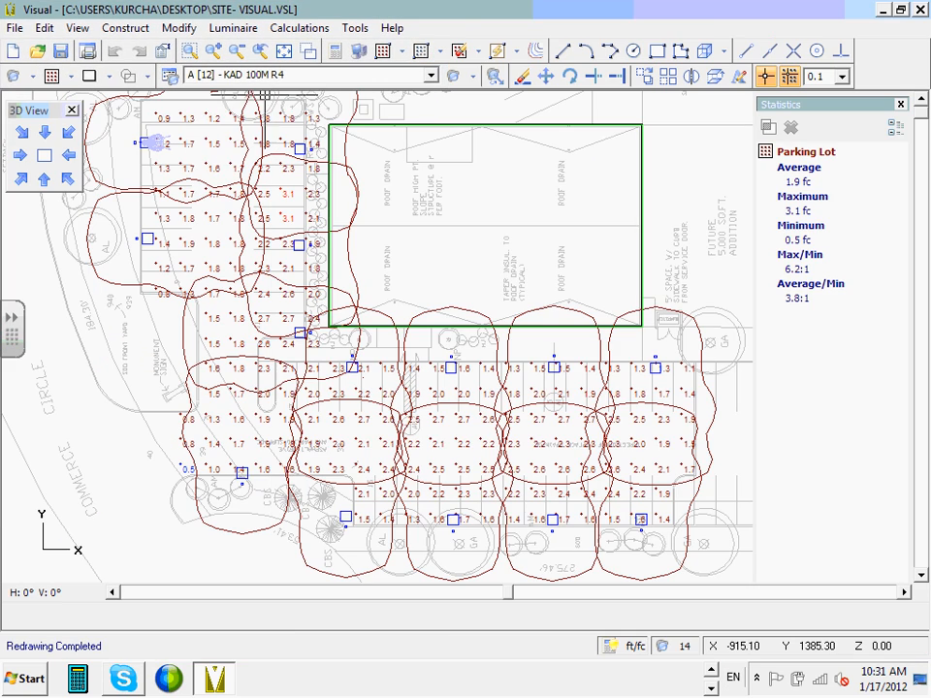
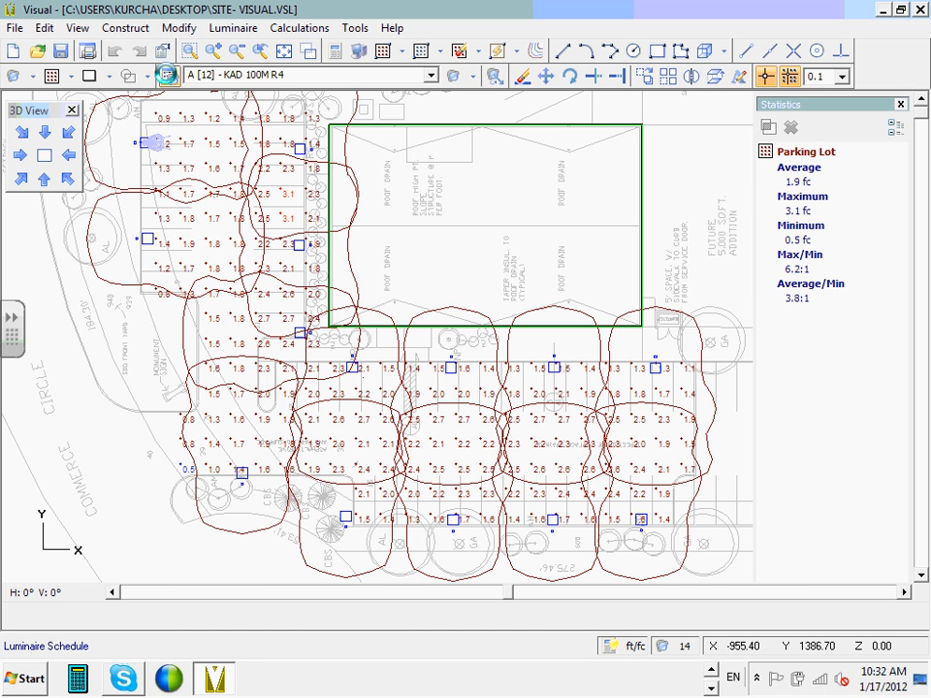
Review the site's luminaire schedule and compare it with the available luminaire types A, B and C.
{"action": "left_click", "coordinate": [170, 77]}
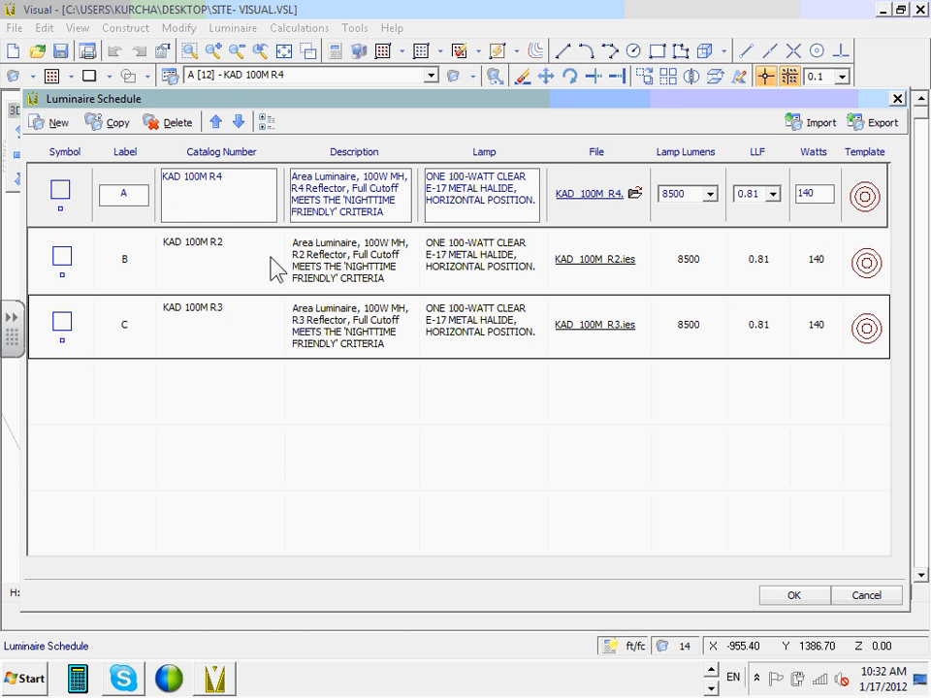
{"action": "left_click", "coordinate": [793, 595]}
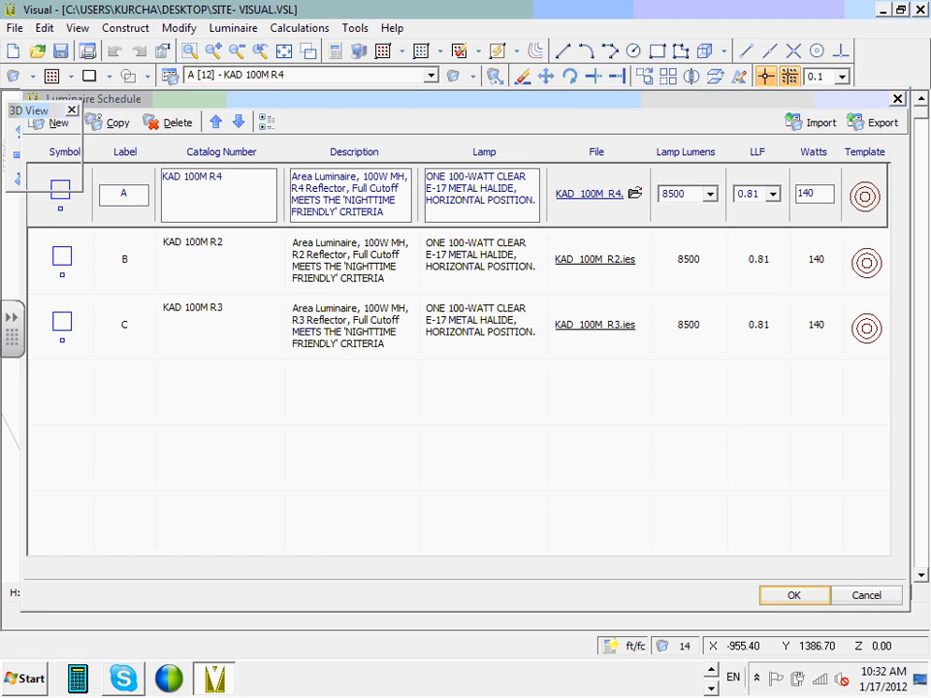
{"action": "left_click", "coordinate": [429, 76]}
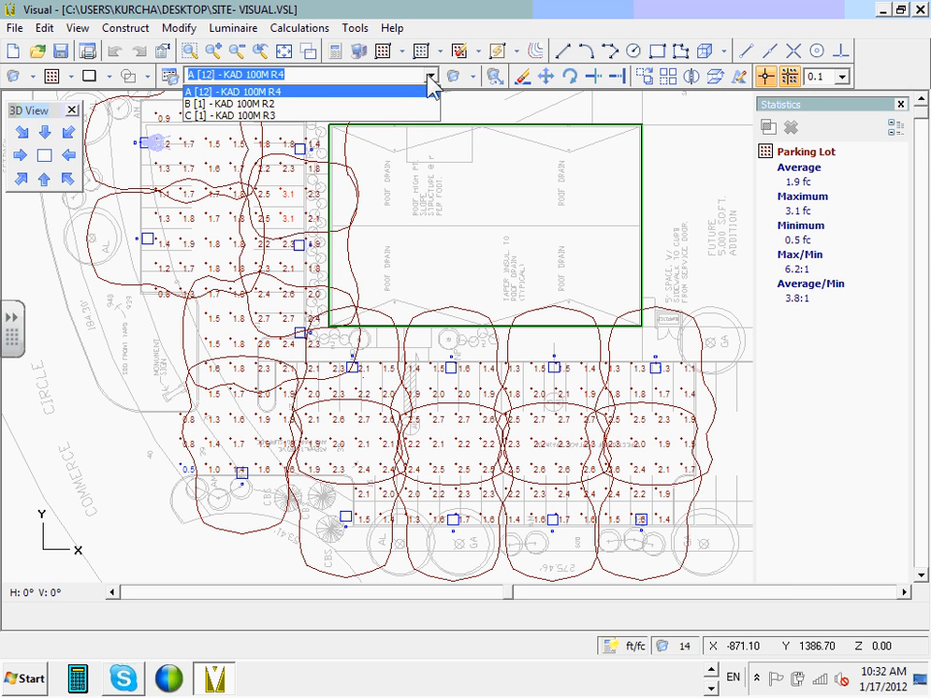
{"action": "left_click", "coordinate": [427, 76]}
Open the photometric file selection for luminaire A in the luminaire schedule and look through the KAD files up to the 400 W versions.
{"action": "left_click", "coordinate": [170, 76]}
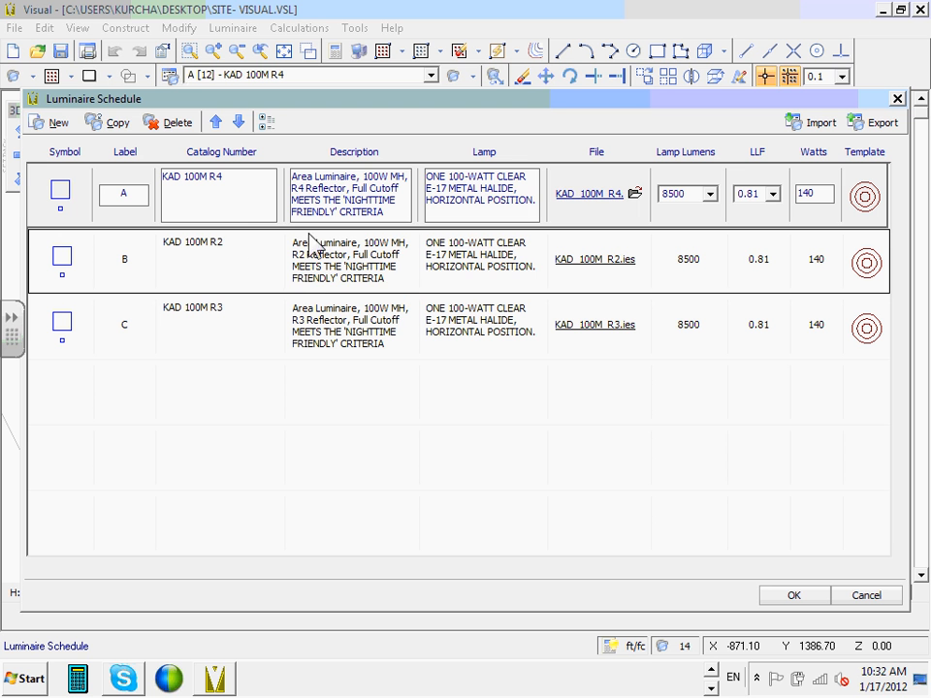
{"action": "left_click", "coordinate": [632, 200]}
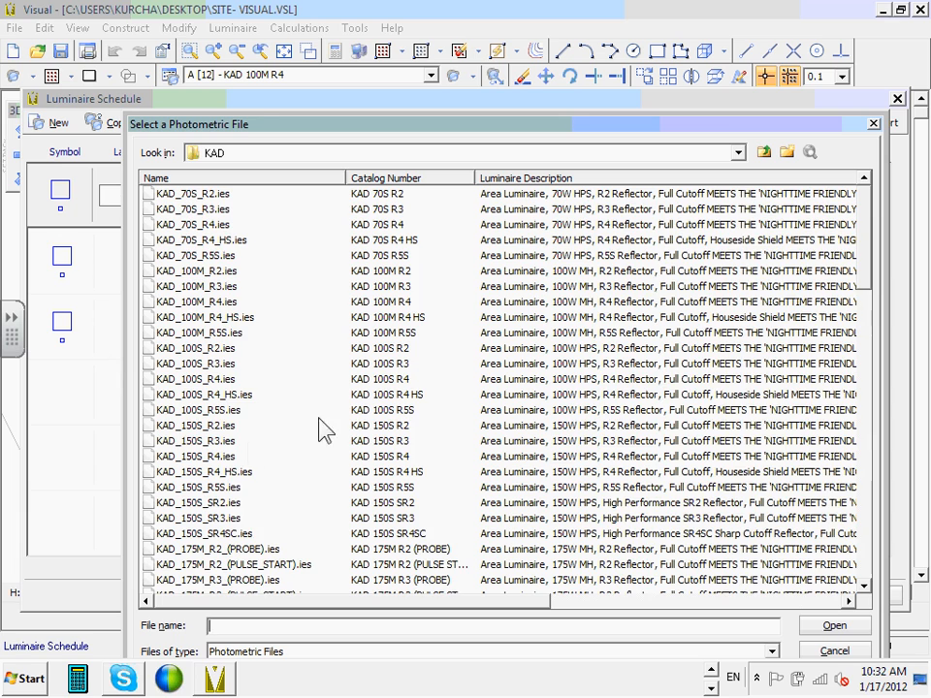
{"action": "left_click", "coordinate": [242, 441]}
{"action": "scroll", "coordinate": [244, 445], "scroll_direction": "down", "scroll_amount": 6}
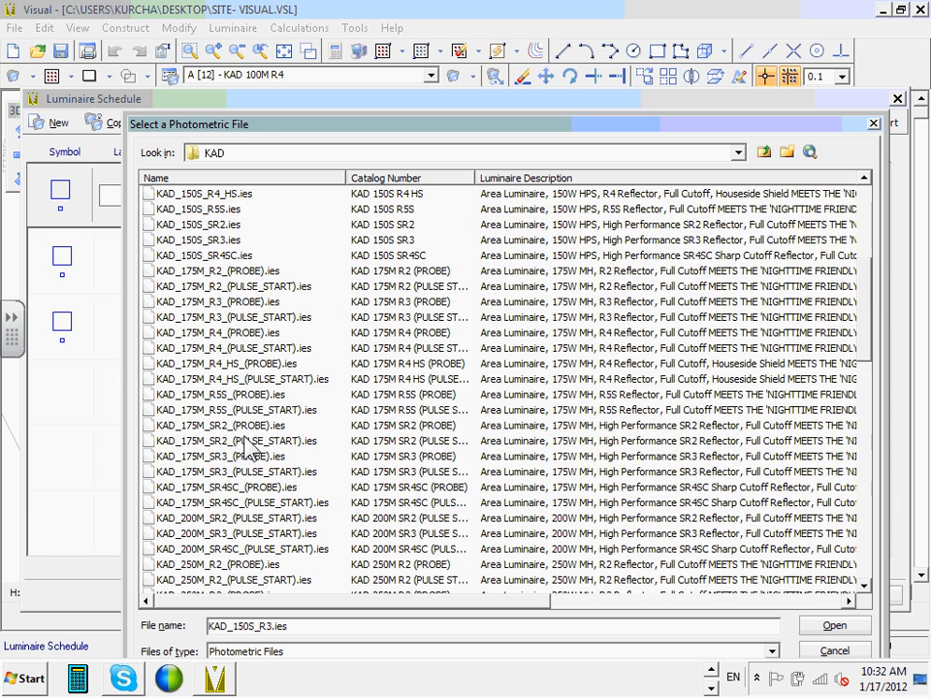
{"action": "scroll", "coordinate": [244, 446], "scroll_direction": "down", "scroll_amount": 8}
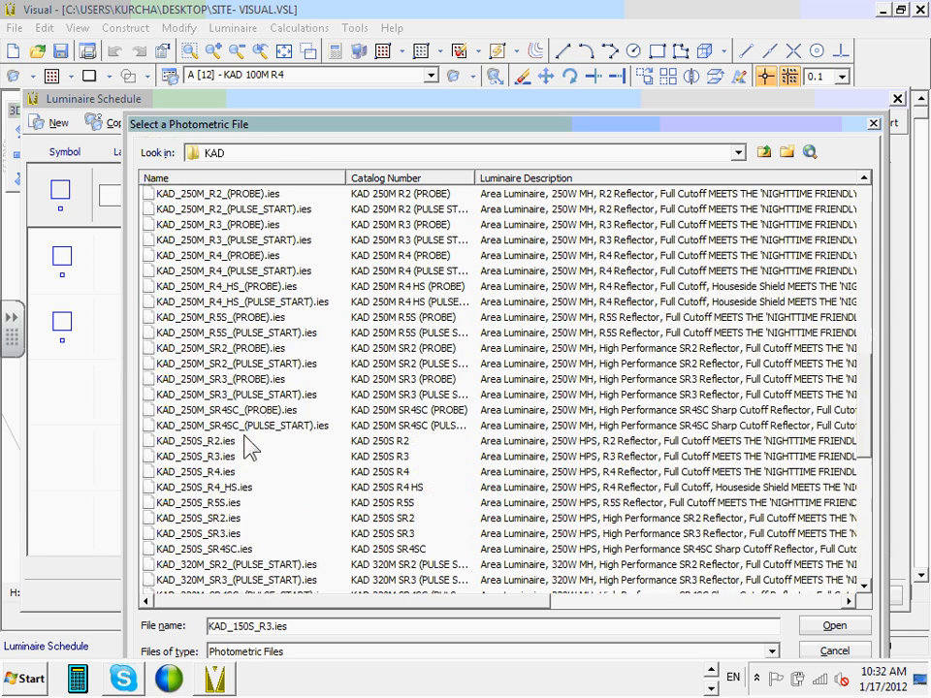
{"action": "scroll", "coordinate": [244, 446], "scroll_direction": "down", "scroll_amount": 3}
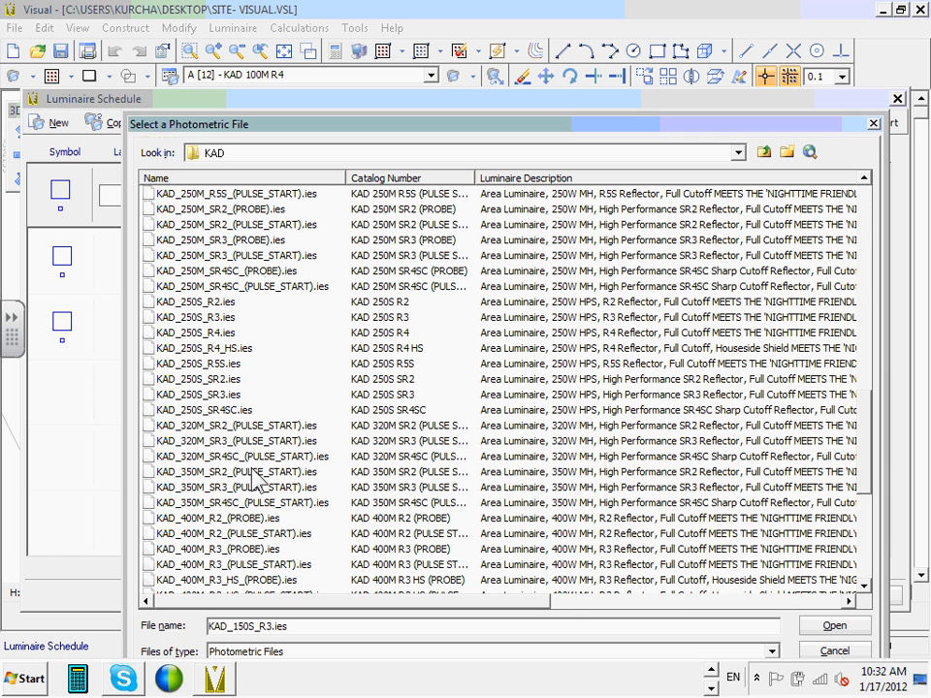
{"action": "left_click", "coordinate": [257, 564]}
{"action": "scroll", "coordinate": [260, 565], "scroll_direction": "down", "scroll_amount": 2}
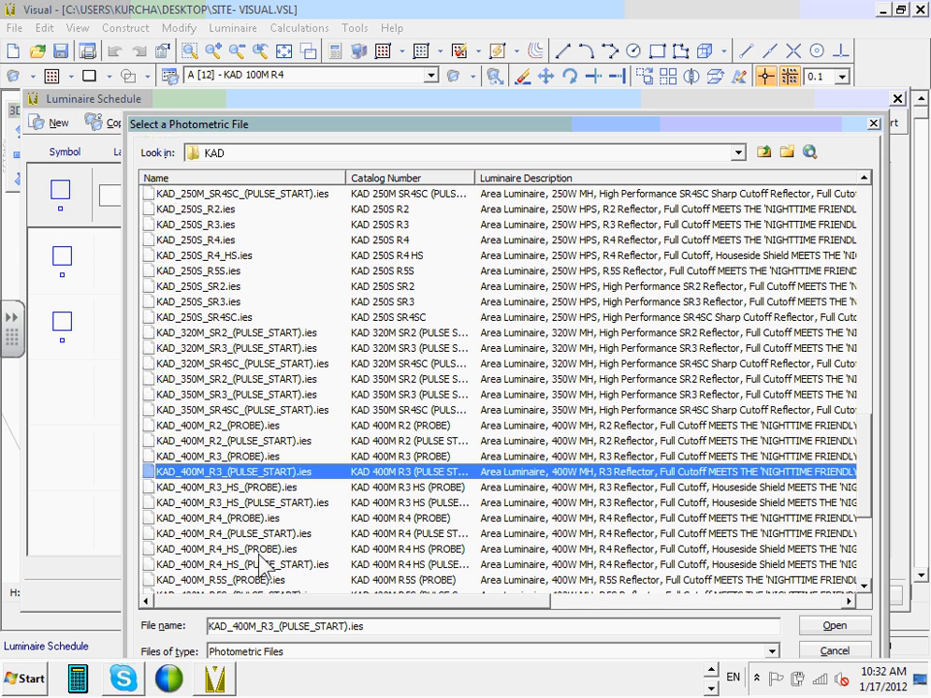
Assign the photometric file KAD_400M_R4_(PULSE_START).ies to luminaire type A and accept the luminaire schedule.
{"action": "left_click", "coordinate": [465, 533]}
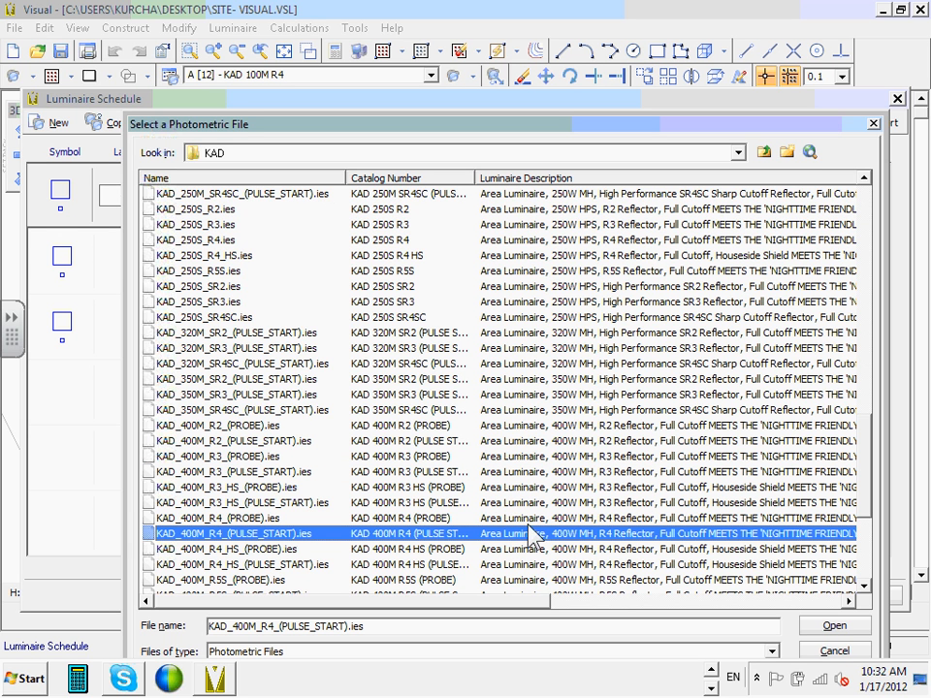
{"action": "left_click", "coordinate": [852, 624]}
{"action": "left_click", "coordinate": [166, 363]}
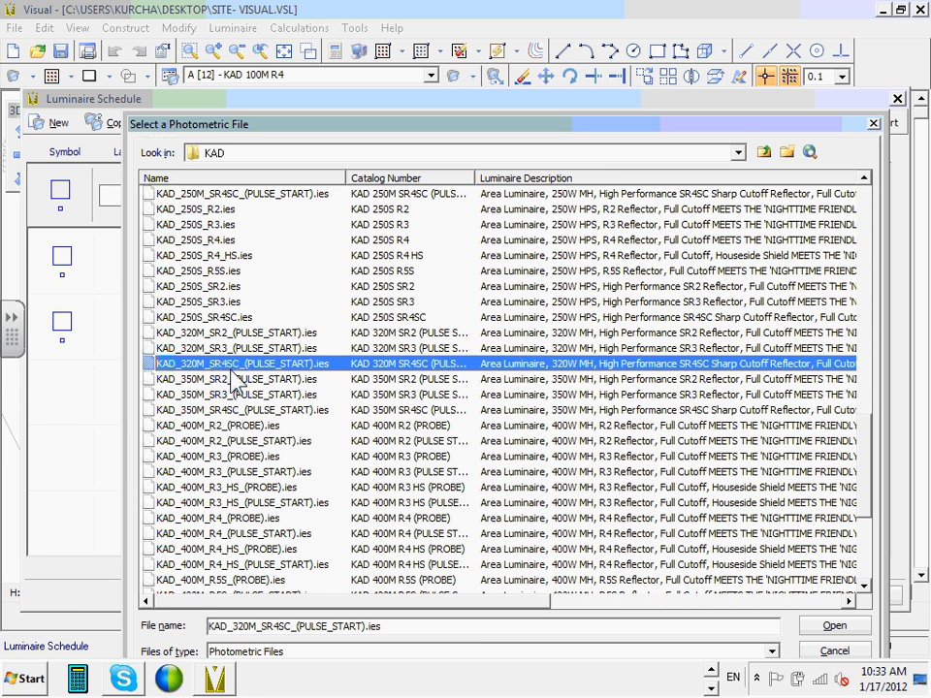
{"action": "key", "text": "Up"}
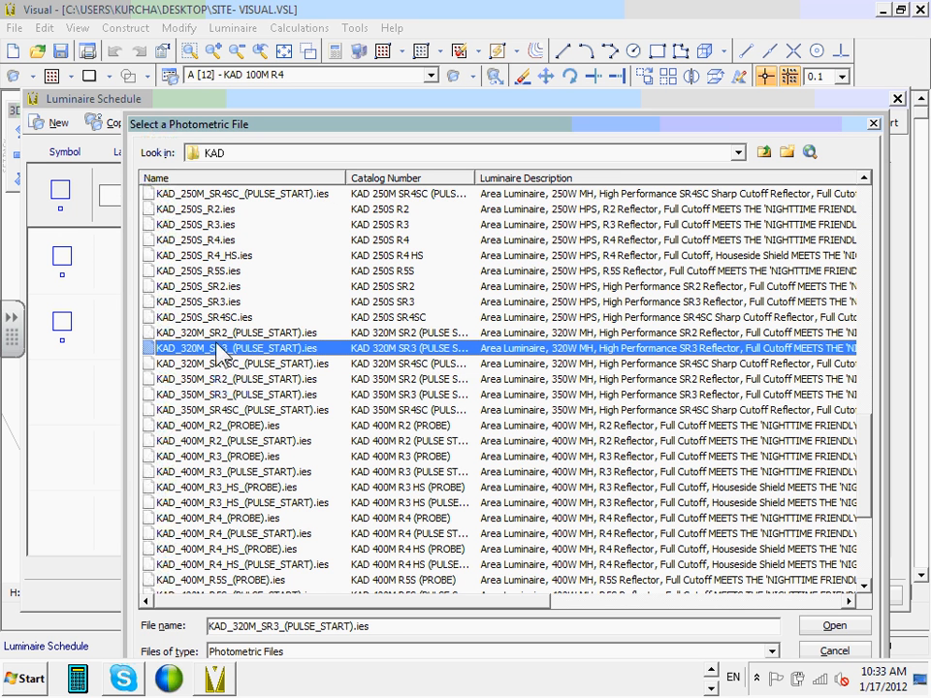
{"action": "left_click", "coordinate": [243, 534]}
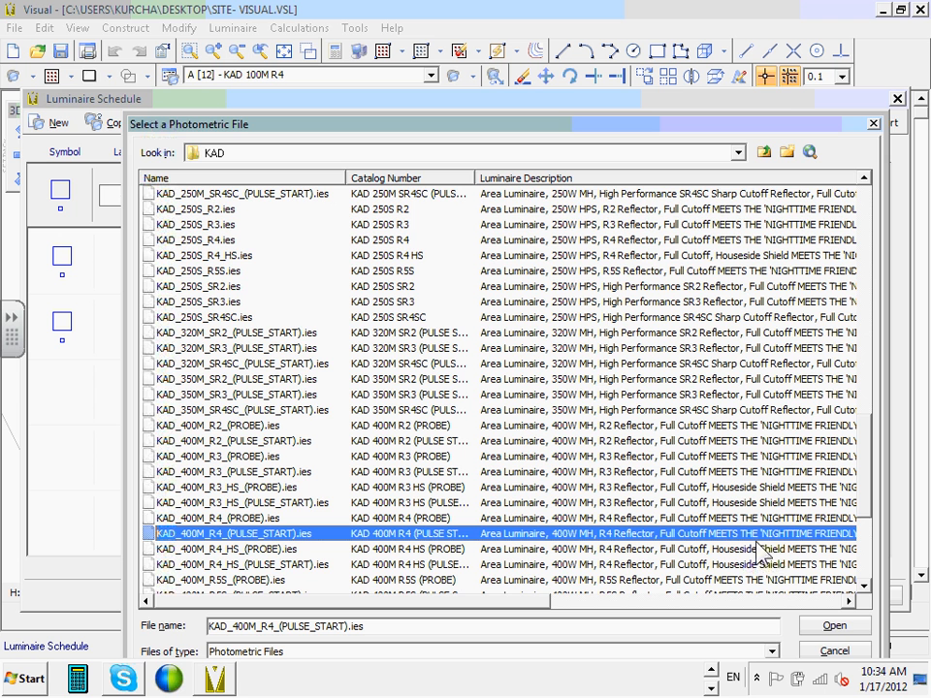
{"action": "left_click", "coordinate": [831, 625]}
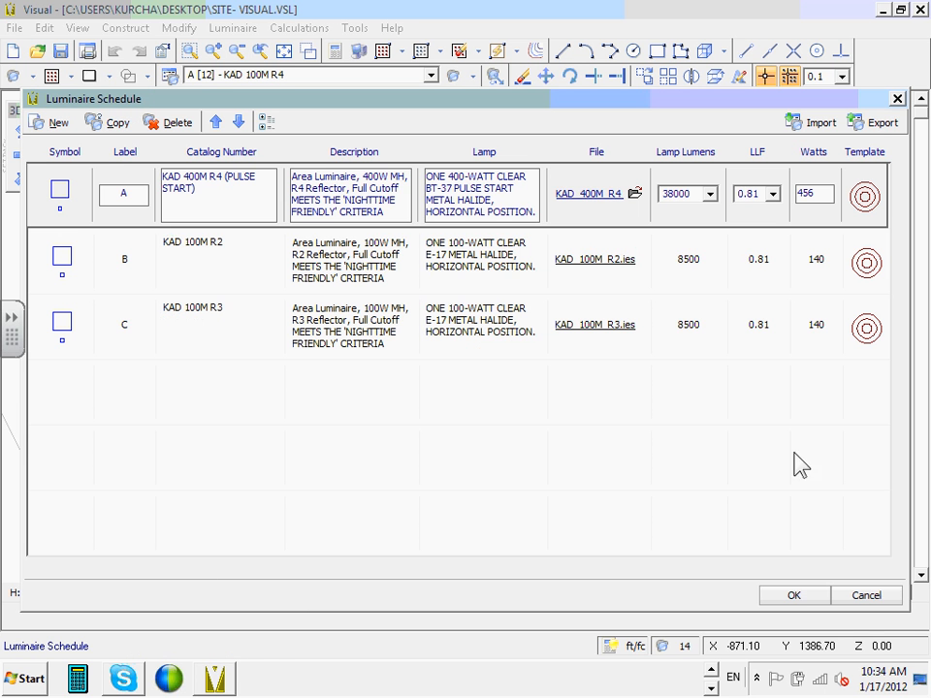
{"action": "left_click", "coordinate": [793, 595]}
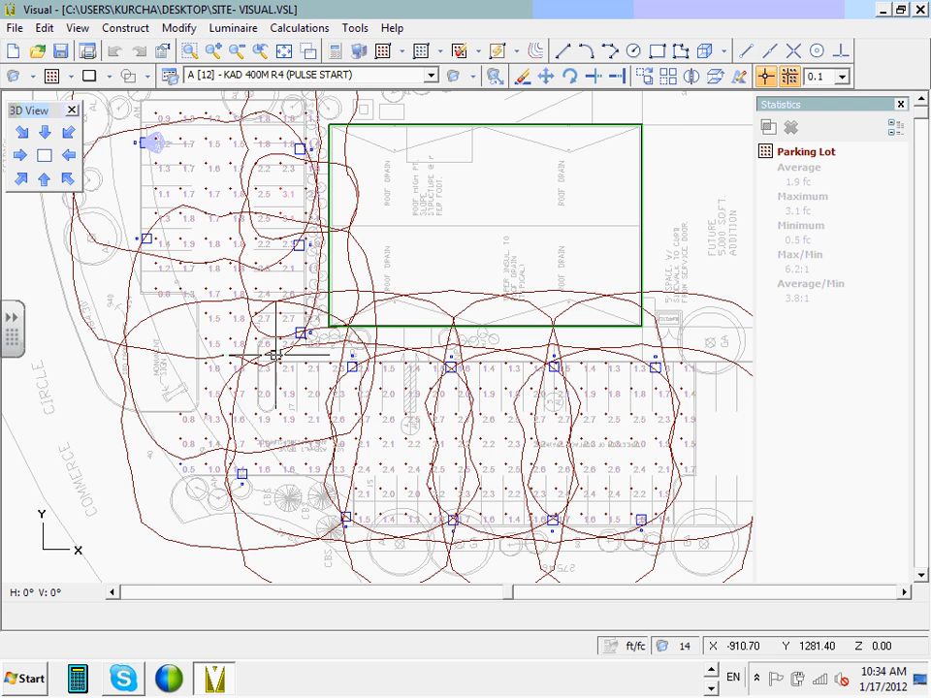
Erase the four luminaires just south of the building and the three along its west side, and recalculate the parking lot illuminance.
{"action": "scroll", "coordinate": [86, 374], "scroll_direction": "down", "scroll_amount": 1}
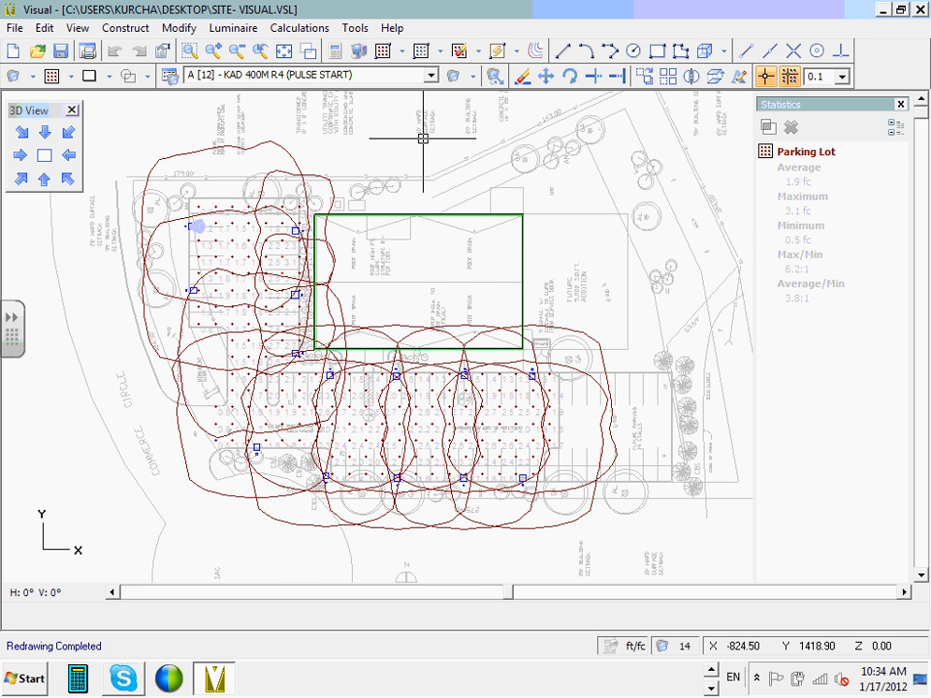
{"action": "left_click", "coordinate": [523, 80]}
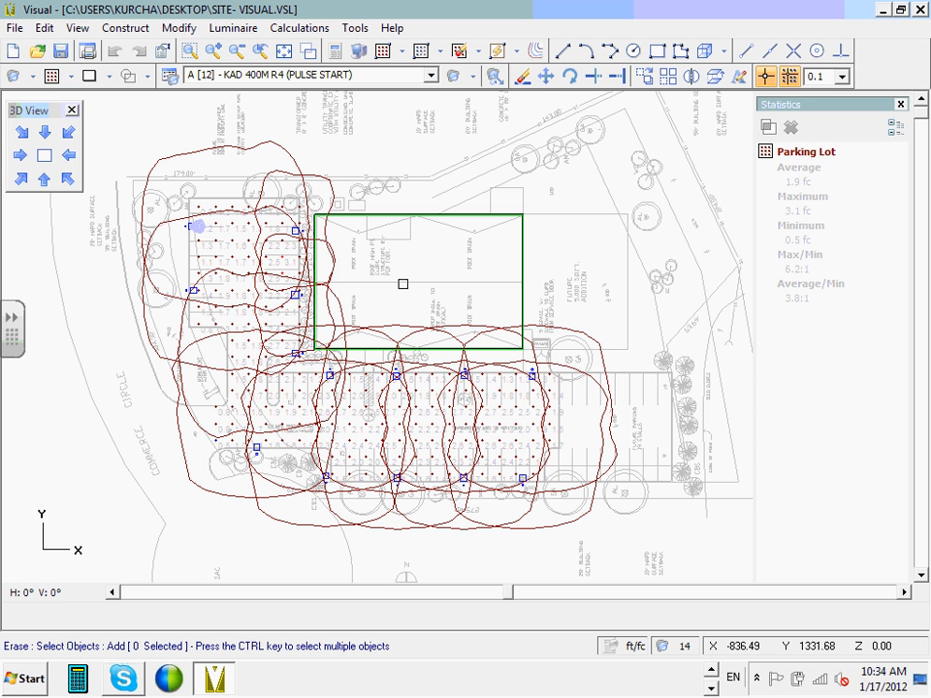
{"action": "left_click", "coordinate": [310, 397]}
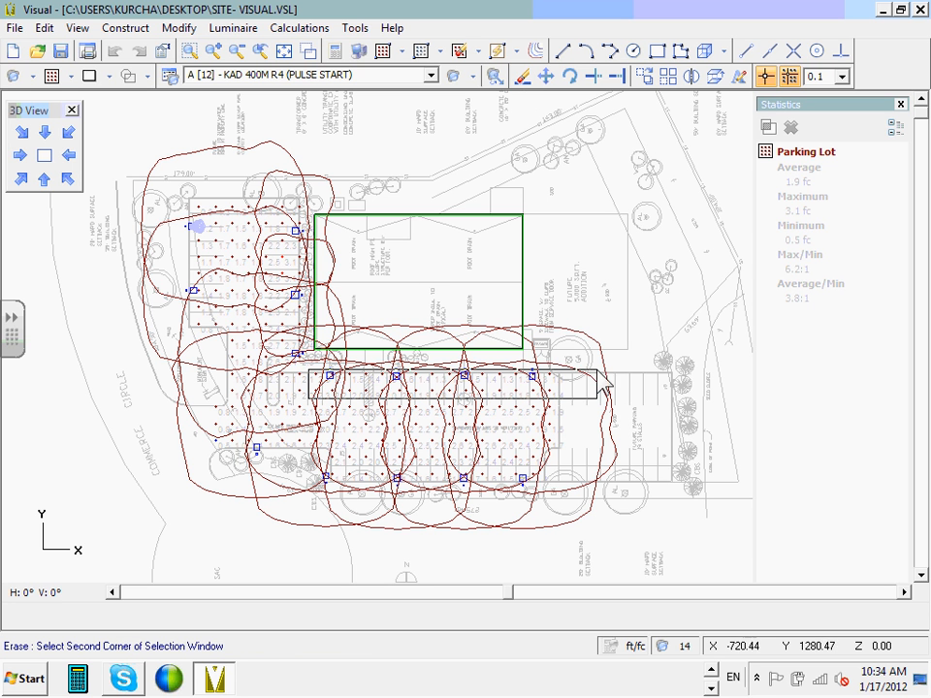
{"action": "left_click", "coordinate": [613, 368]}
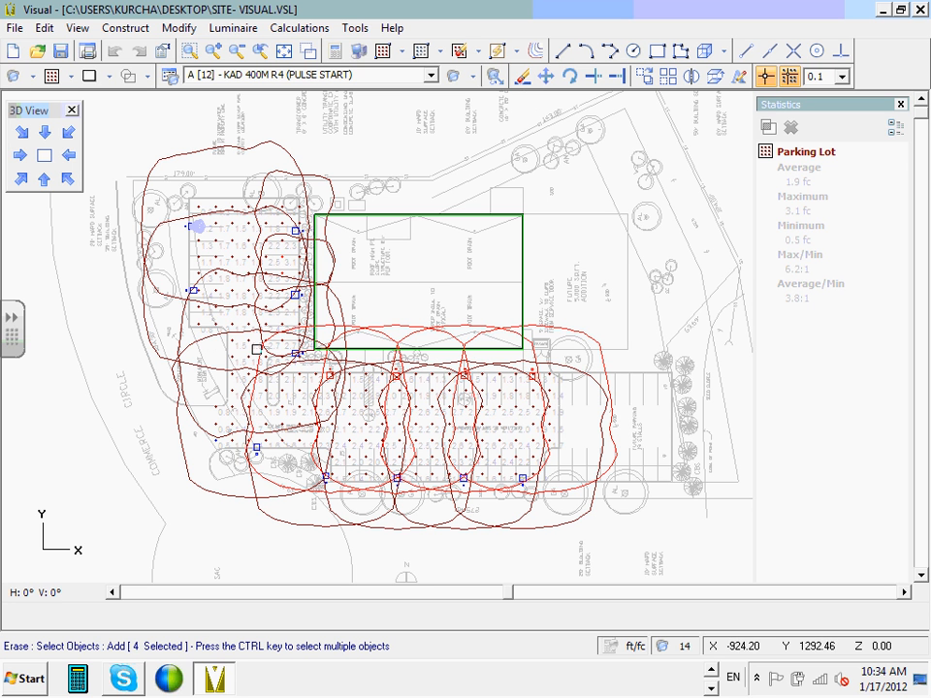
{"action": "left_click", "coordinate": [287, 385]}
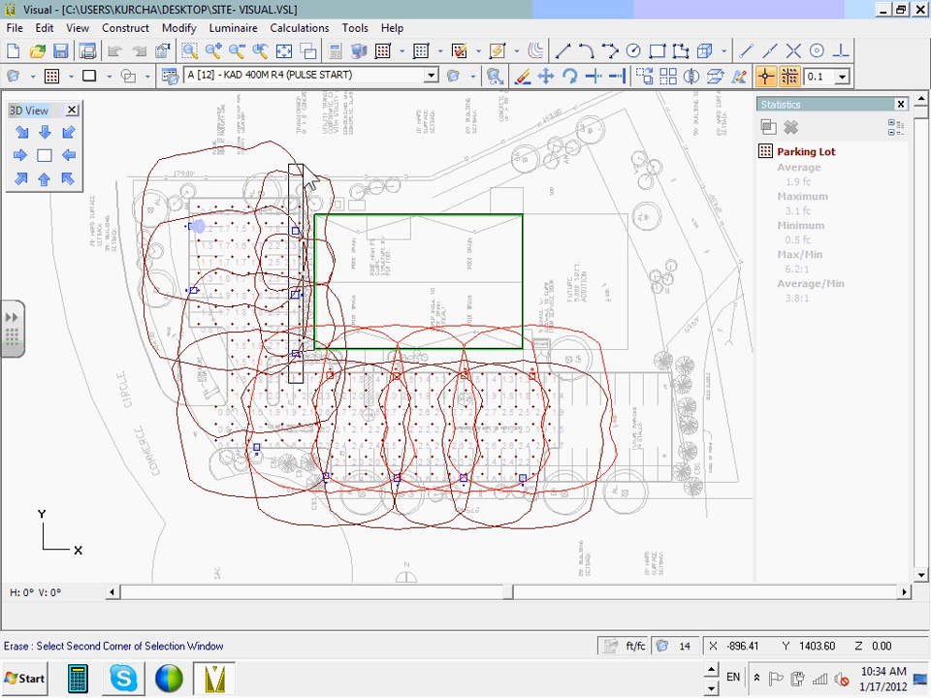
{"action": "left_click", "coordinate": [307, 175]}
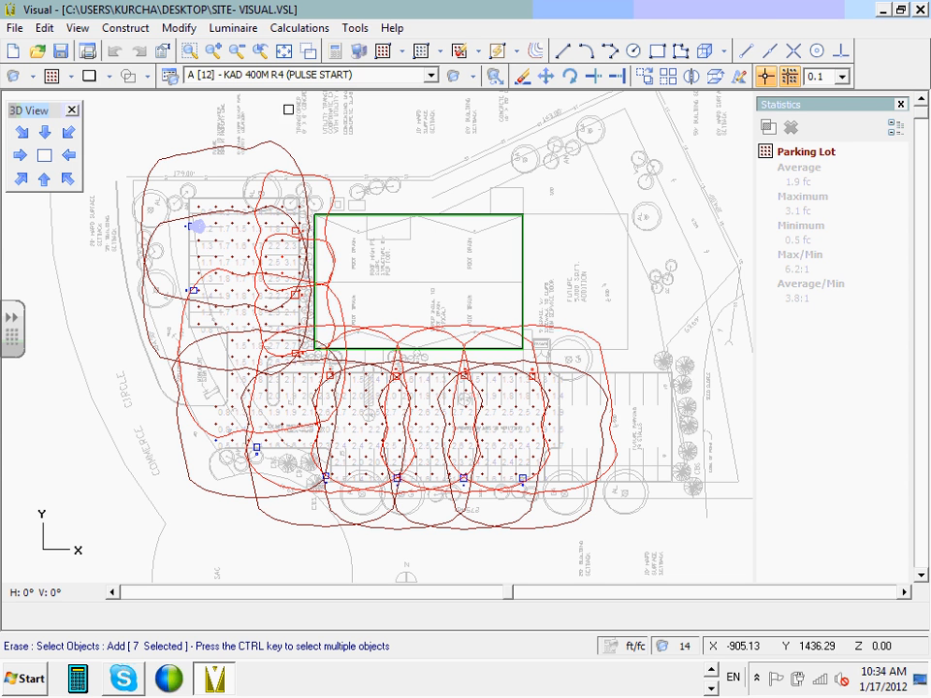
{"action": "right_click", "coordinate": [382, 308]}
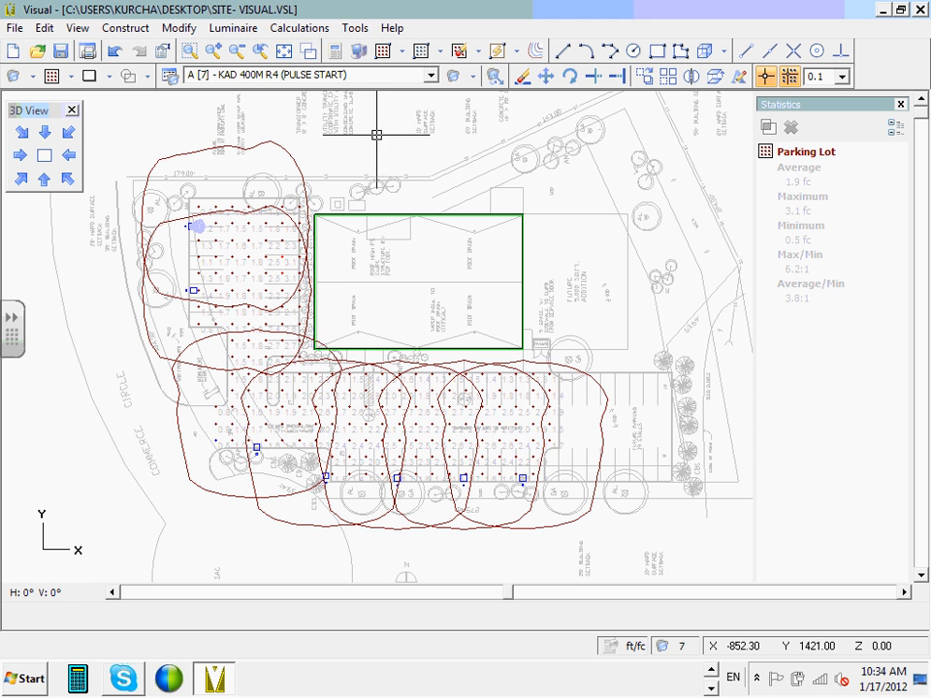
{"action": "left_click", "coordinate": [334, 52]}
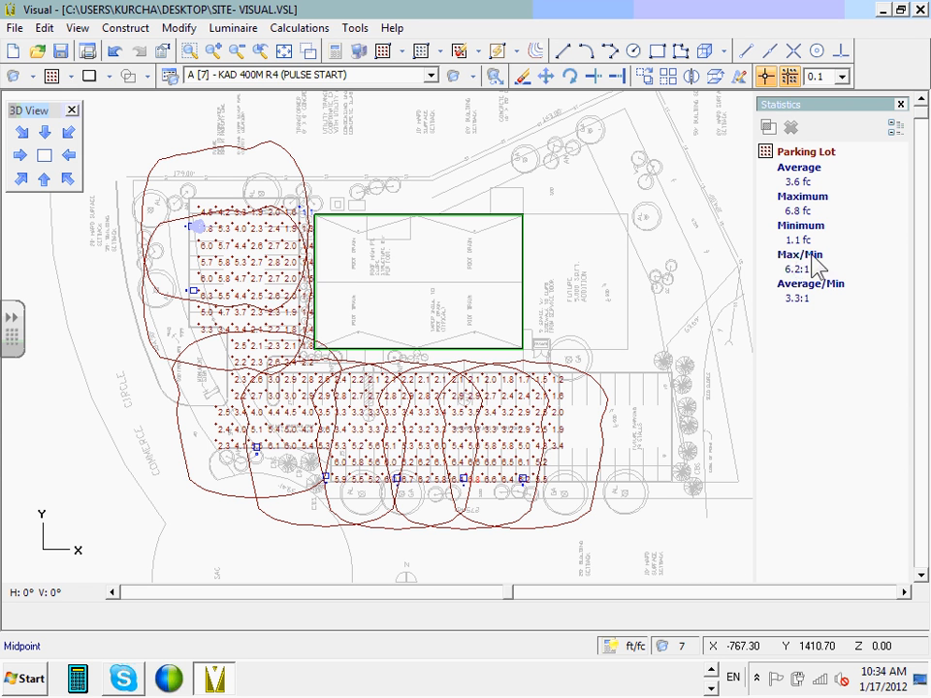
Erase the second and fourth luminaires from the west in the southern row and the northernmost luminaire on the west edge.
{"action": "key", "text": "Delete"}
{"action": "left_click", "coordinate": [389, 531]}
{"action": "left_click", "coordinate": [411, 483]}
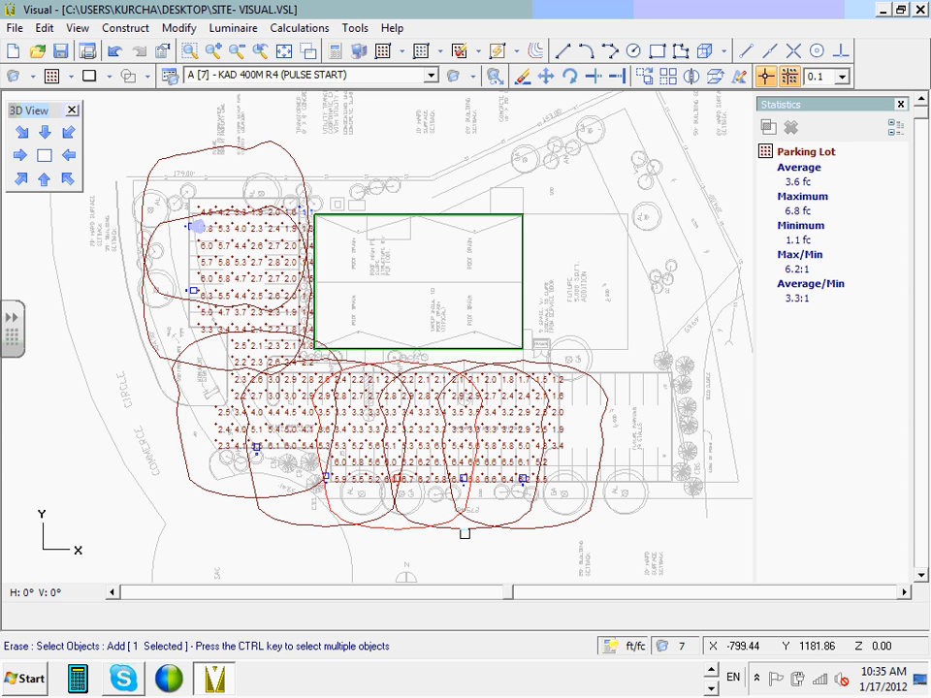
{"action": "left_click", "coordinate": [497, 521]}
{"action": "left_click", "coordinate": [531, 500]}
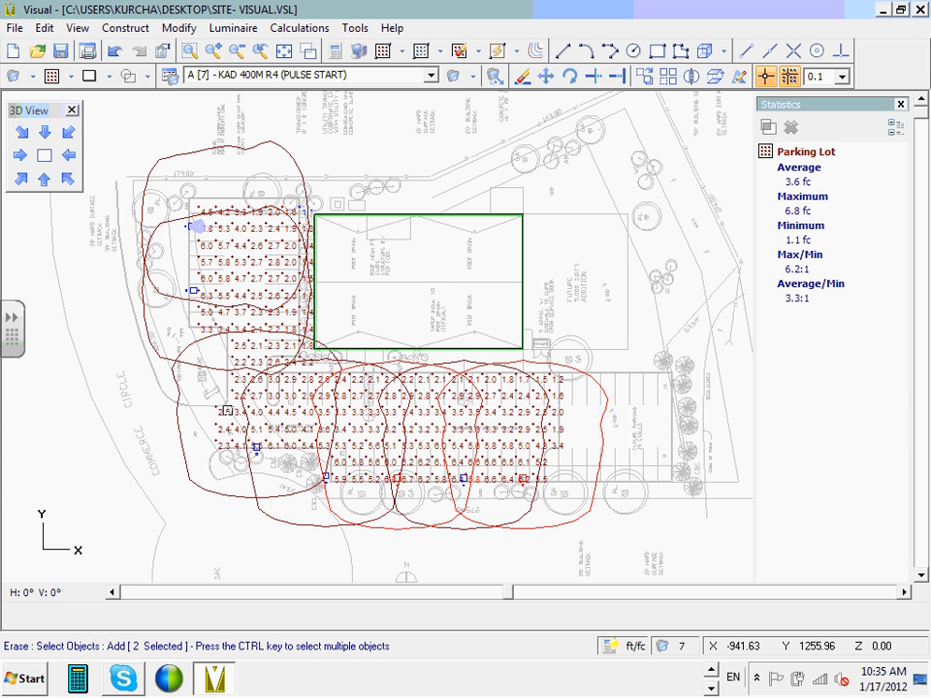
{"action": "left_click", "coordinate": [157, 239]}
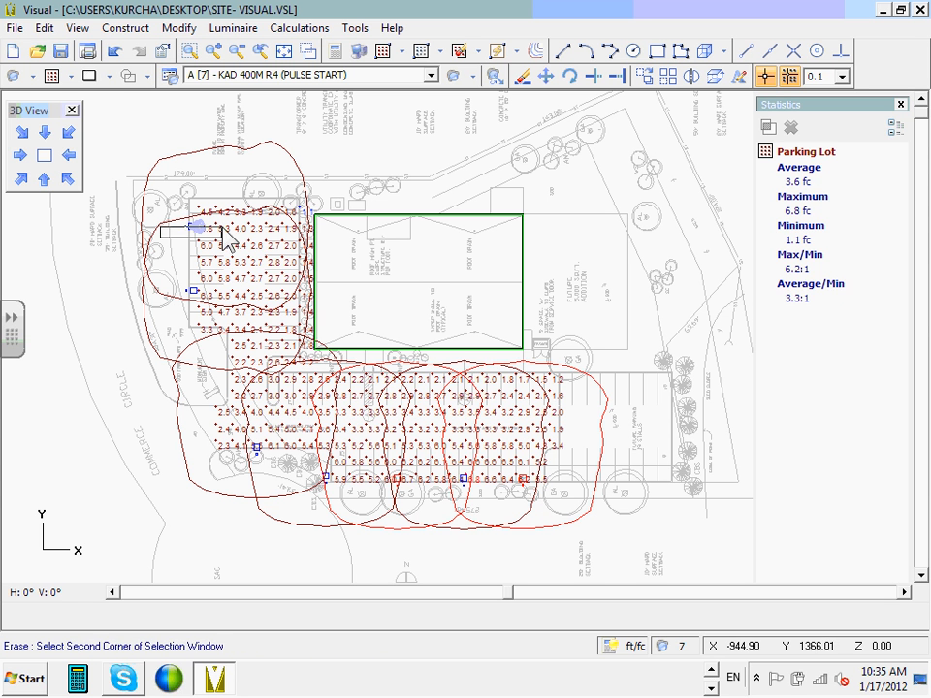
{"action": "left_click", "coordinate": [225, 222]}
{"action": "key", "text": "Return"}
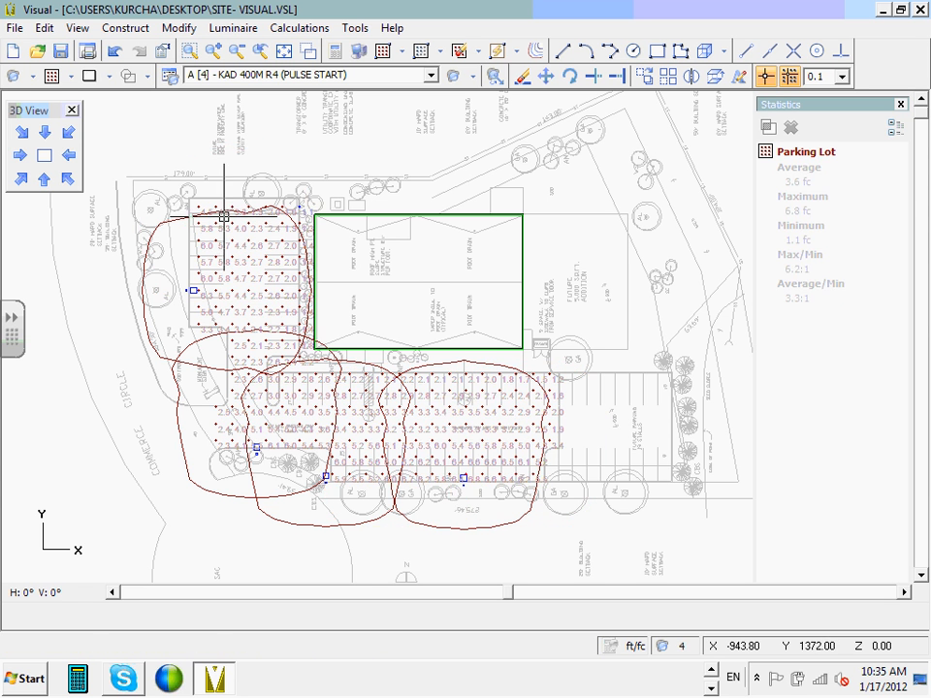
{"action": "left_click", "coordinate": [525, 82]}
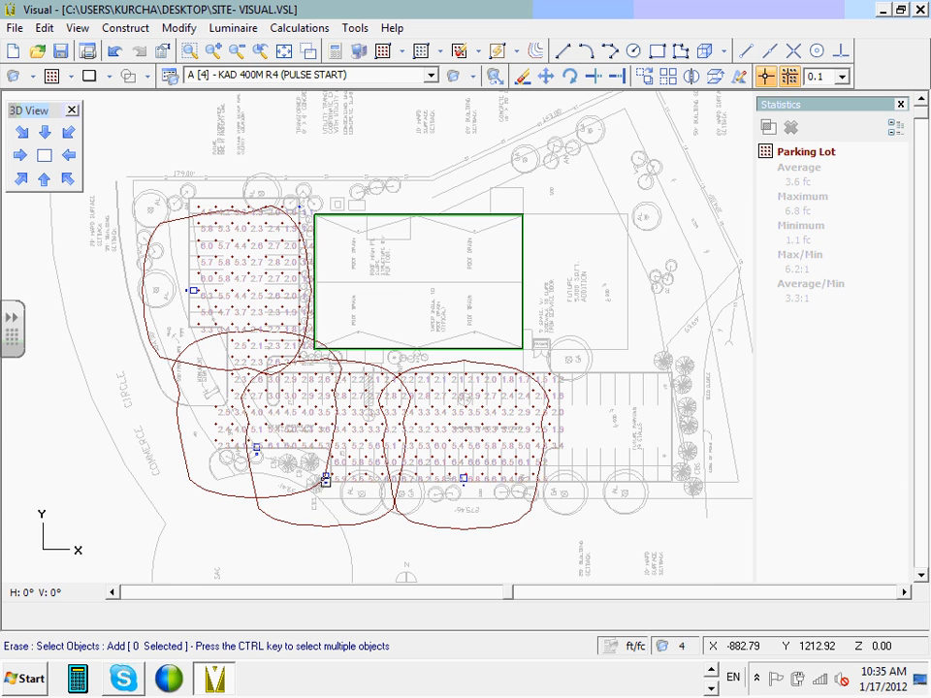
{"action": "left_click", "coordinate": [326, 478]}
{"action": "scroll", "coordinate": [325, 479], "scroll_direction": "up", "scroll_amount": 2}
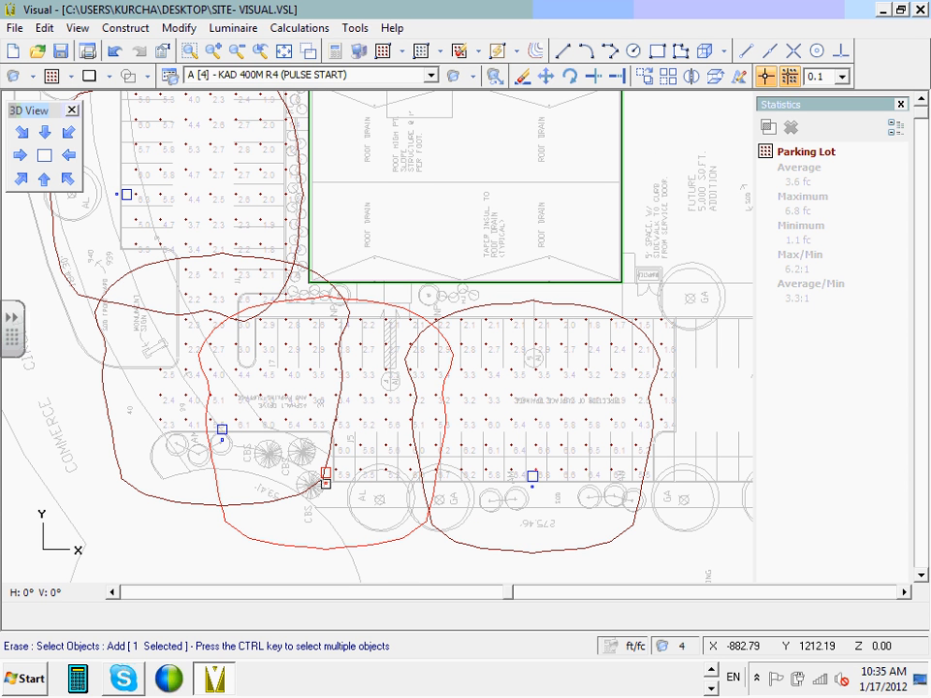
{"action": "key", "text": "Escape"}
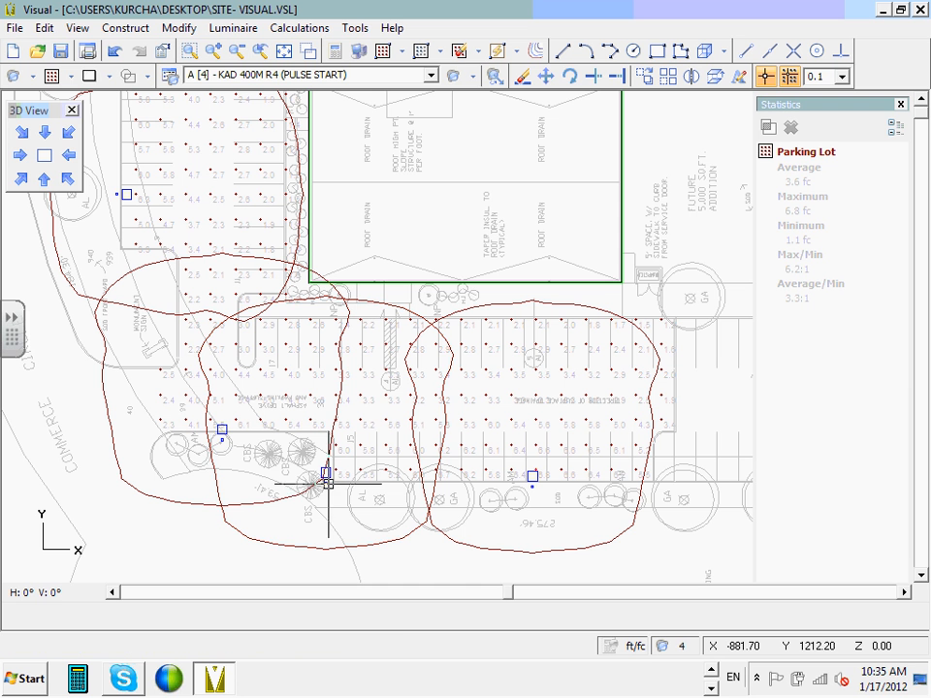
Move the two remaining luminaires along the lot's southern edge a short distance east and recalculate the parking lot illuminance.
{"action": "left_click", "coordinate": [545, 75]}
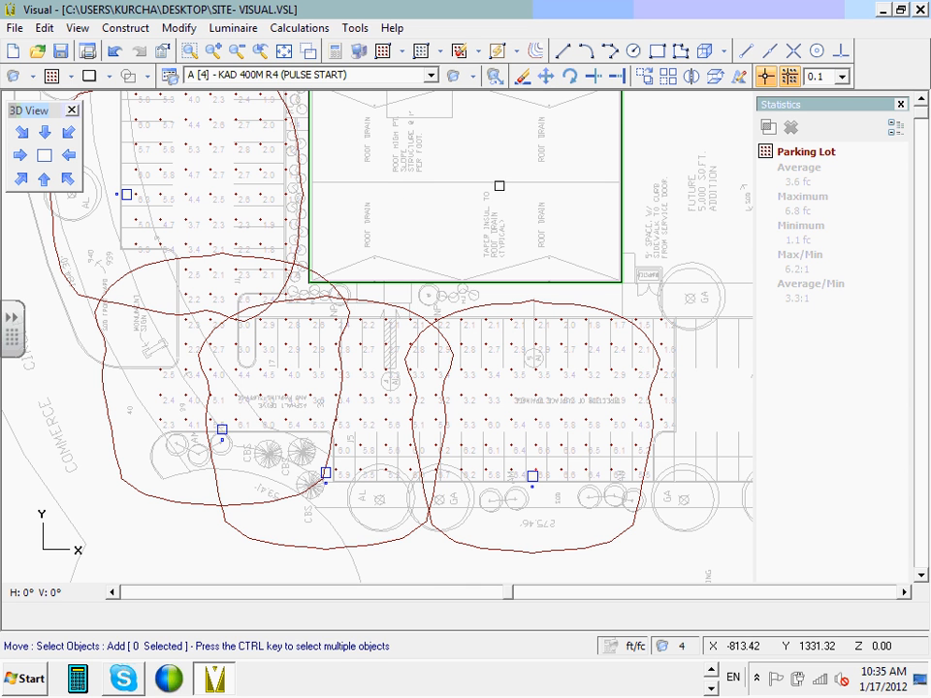
{"action": "left_click", "coordinate": [301, 536]}
{"action": "left_click", "coordinate": [635, 455]}
{"action": "key", "text": "Return"}
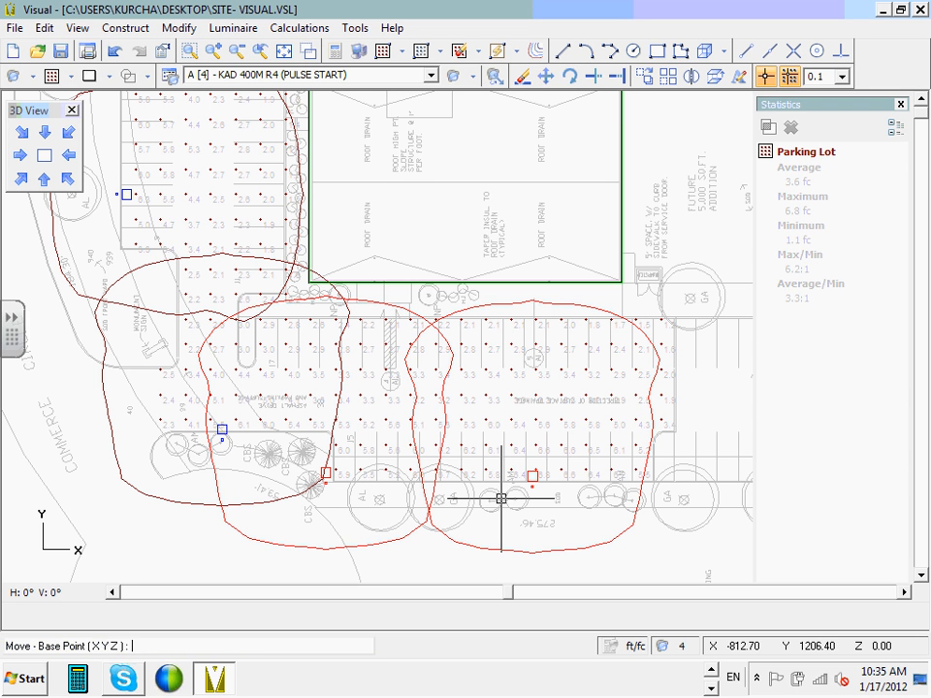
{"action": "left_click", "coordinate": [499, 497]}
{"action": "left_click", "coordinate": [542, 497]}
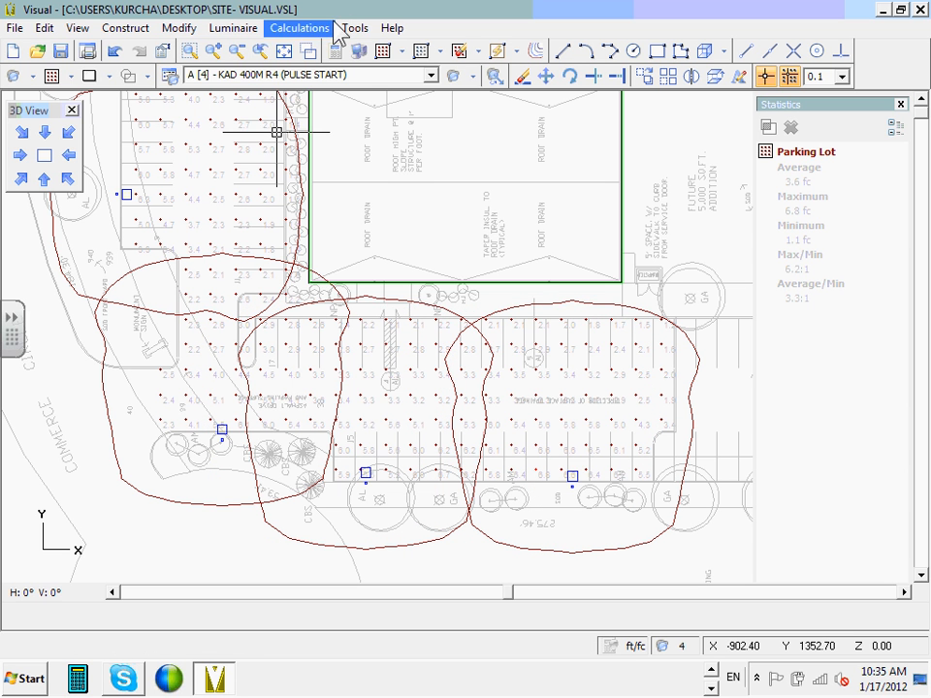
{"action": "left_click", "coordinate": [334, 52]}
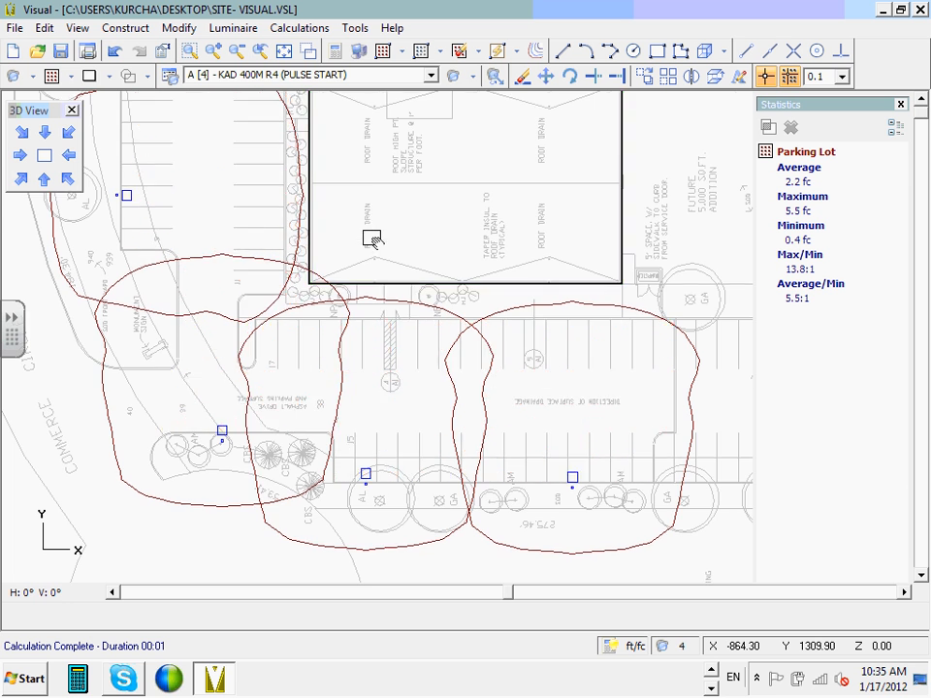
Move the luminaire on the west edge of the northwest parking area straight north toward the middle of that area.
{"action": "left_click_drag", "start_coordinate": [369, 238], "coordinate": [359, 351]}
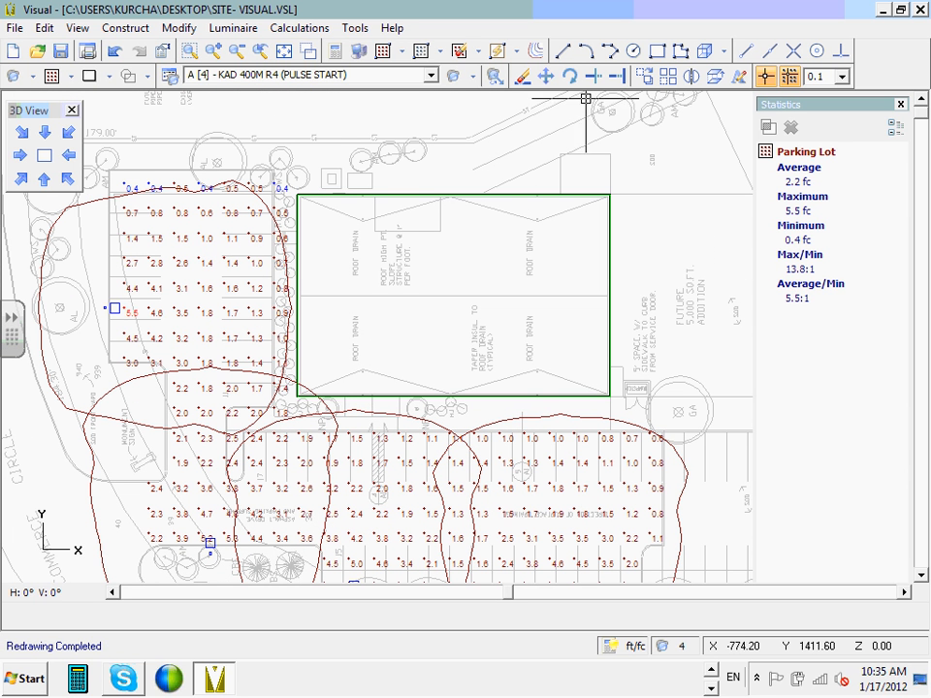
{"action": "left_click", "coordinate": [546, 78]}
{"action": "left_click", "coordinate": [114, 307]}
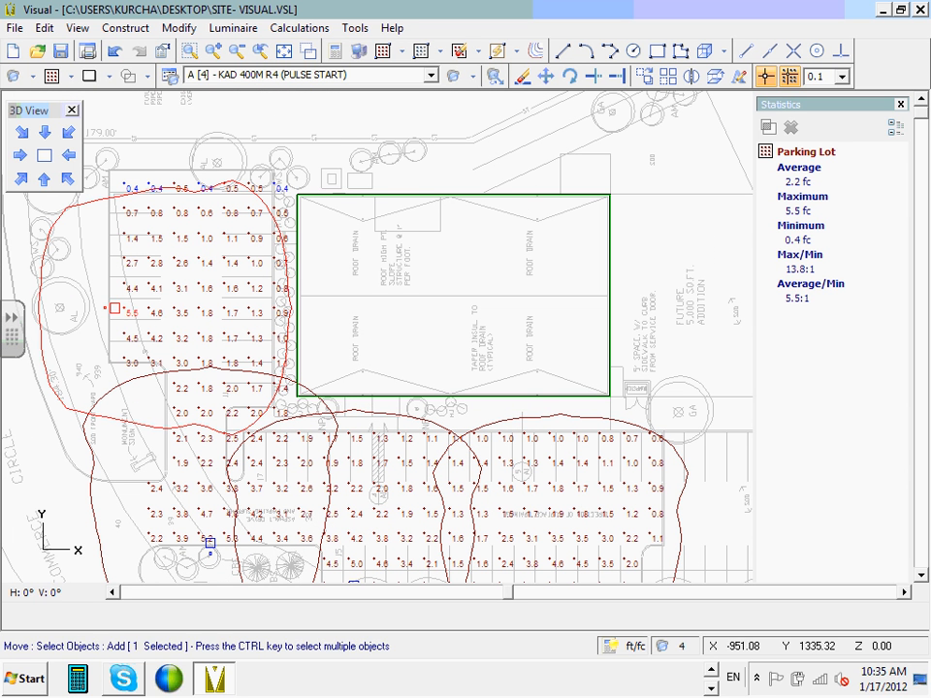
{"action": "right_click", "coordinate": [146, 333]}
{"action": "left_click", "coordinate": [146, 336]}
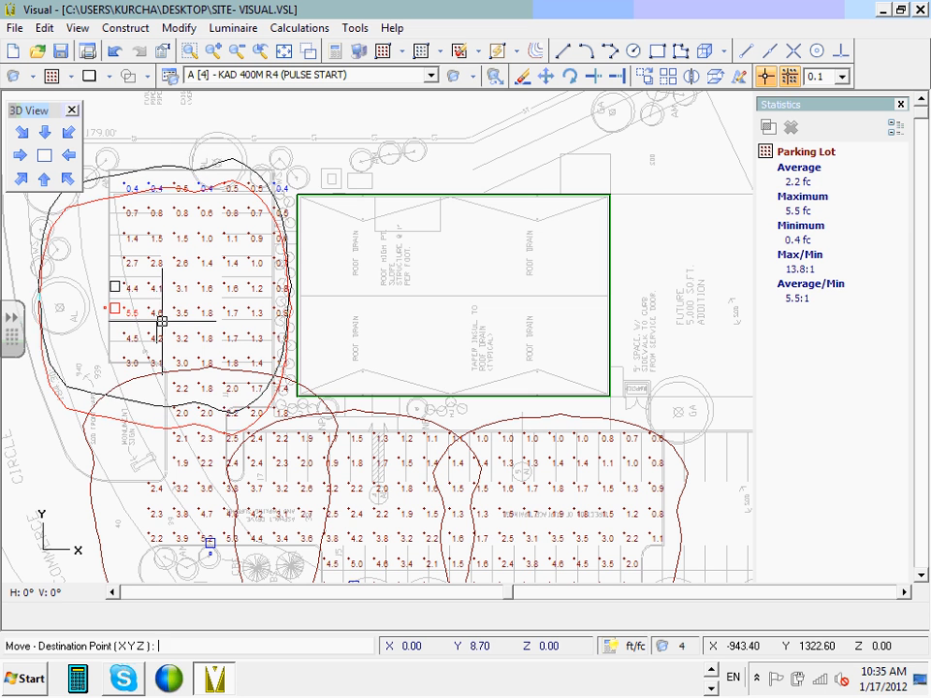
{"action": "left_click", "coordinate": [164, 296]}
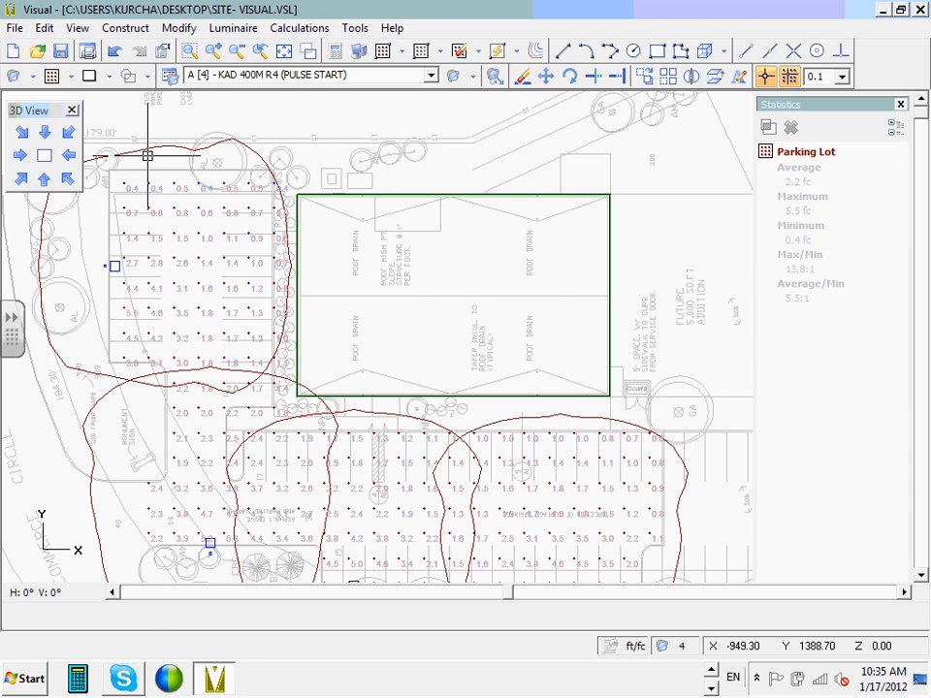
Recalculate the parking lot illuminance with the relocated northwest luminaire.
{"action": "left_click", "coordinate": [333, 52]}
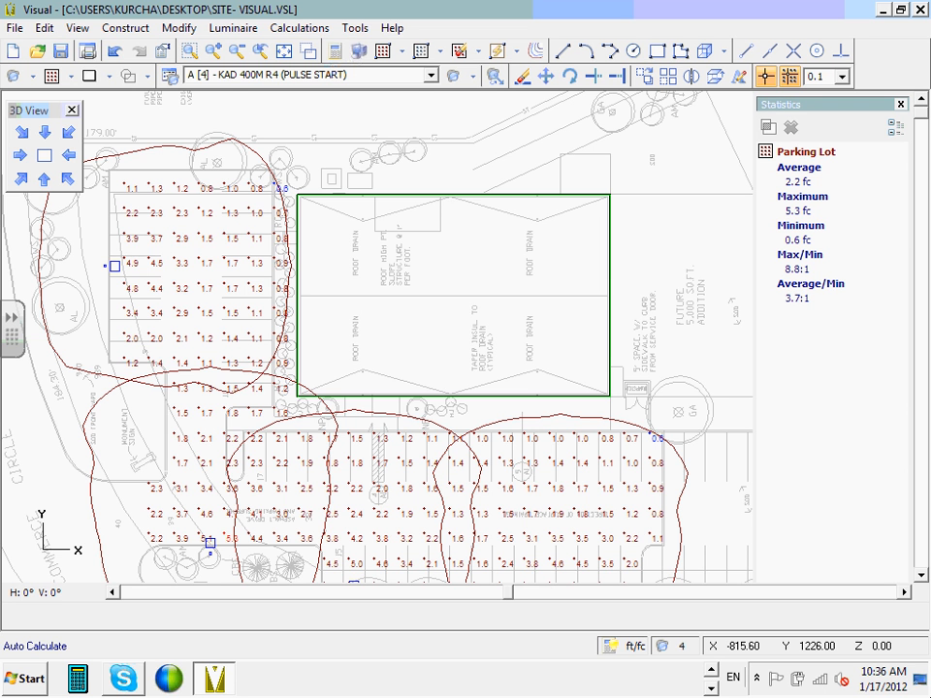
{"action": "scroll", "coordinate": [358, 336], "scroll_direction": "down", "scroll_amount": 2}
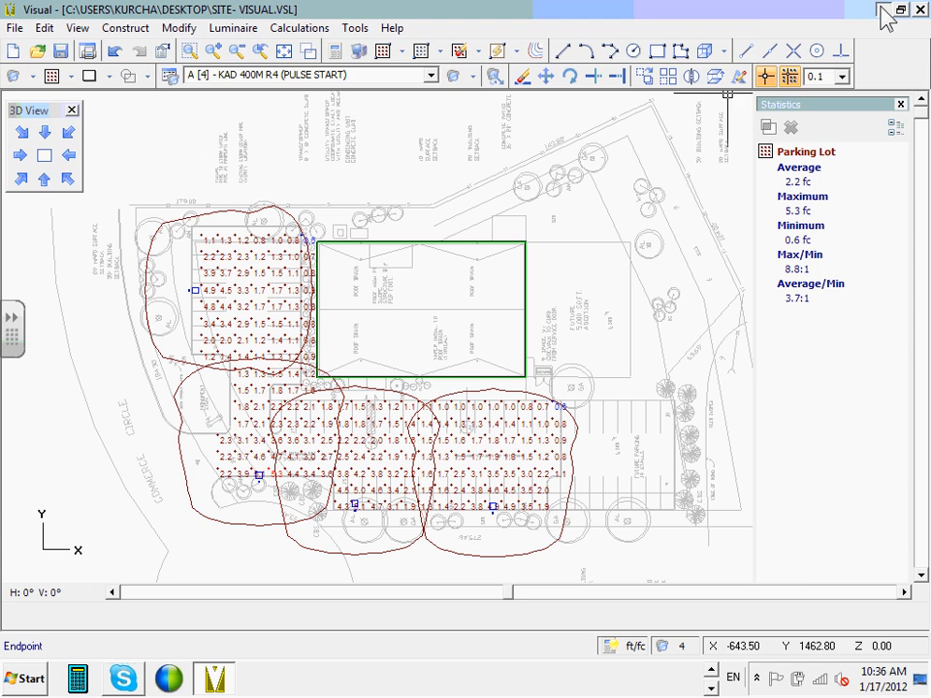
Open the saved Site- Visual.VSL from the desktop, review its statistics and luminaire type list, and return to the redesigned layout.
{"action": "left_click", "coordinate": [883, 12]}
{"action": "left_click", "coordinate": [150, 574]}
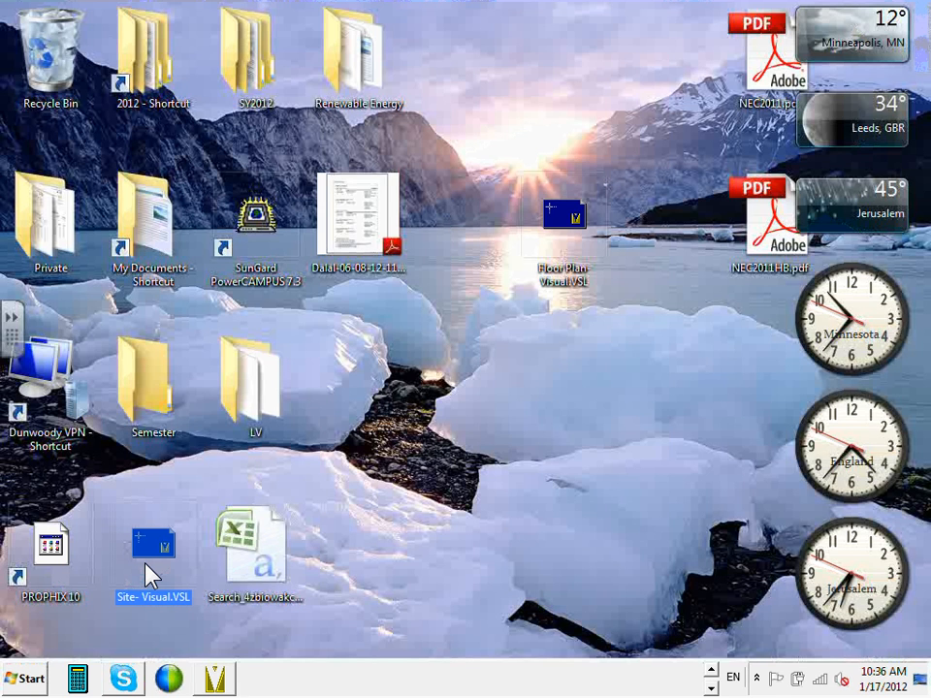
{"action": "double_click", "coordinate": [150, 573]}
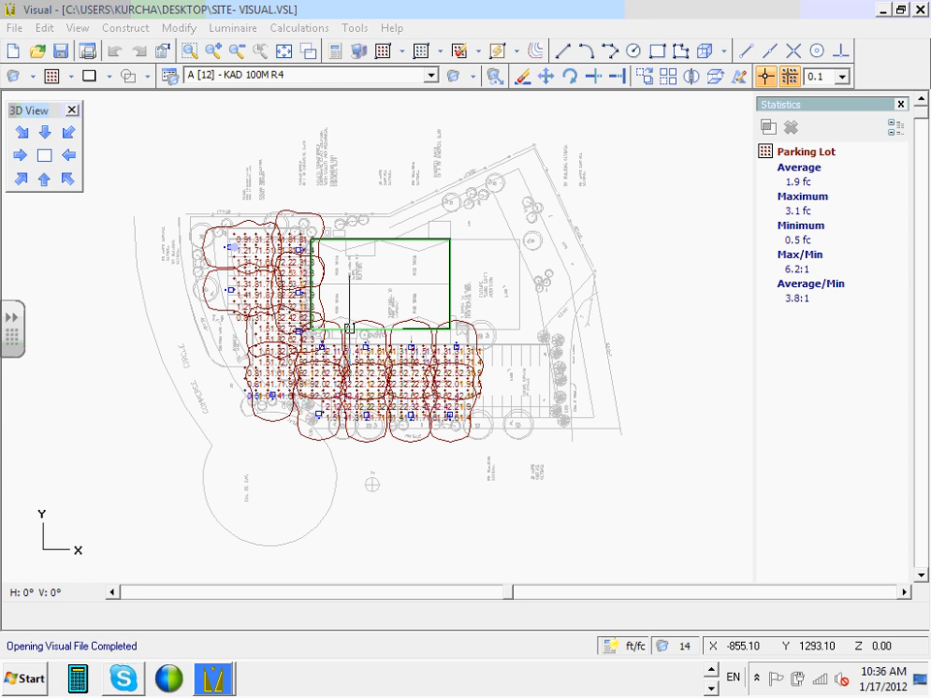
{"action": "left_click", "coordinate": [432, 77]}
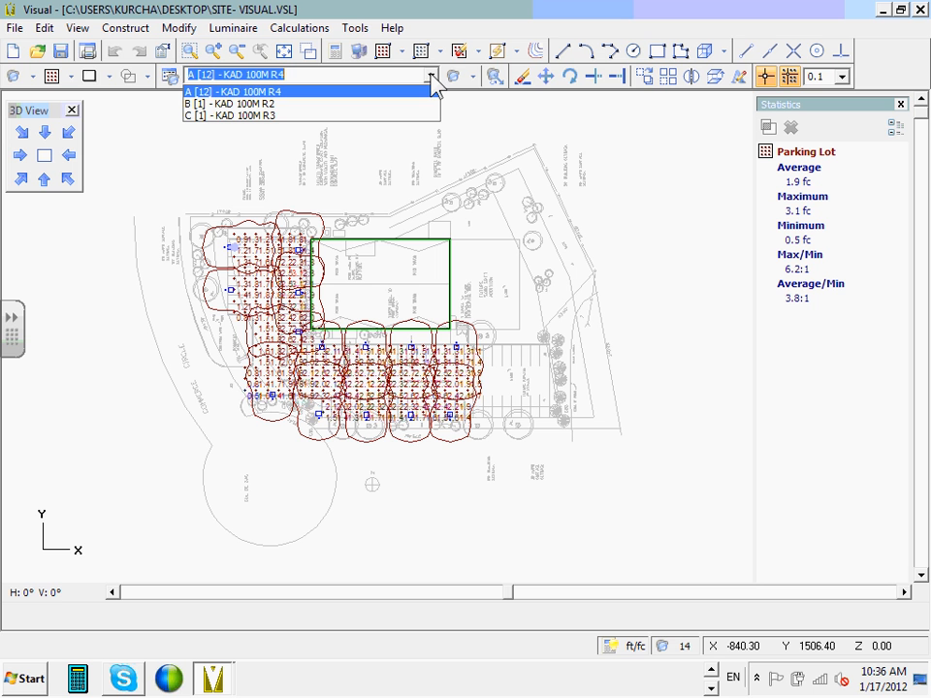
{"action": "left_click", "coordinate": [432, 79]}
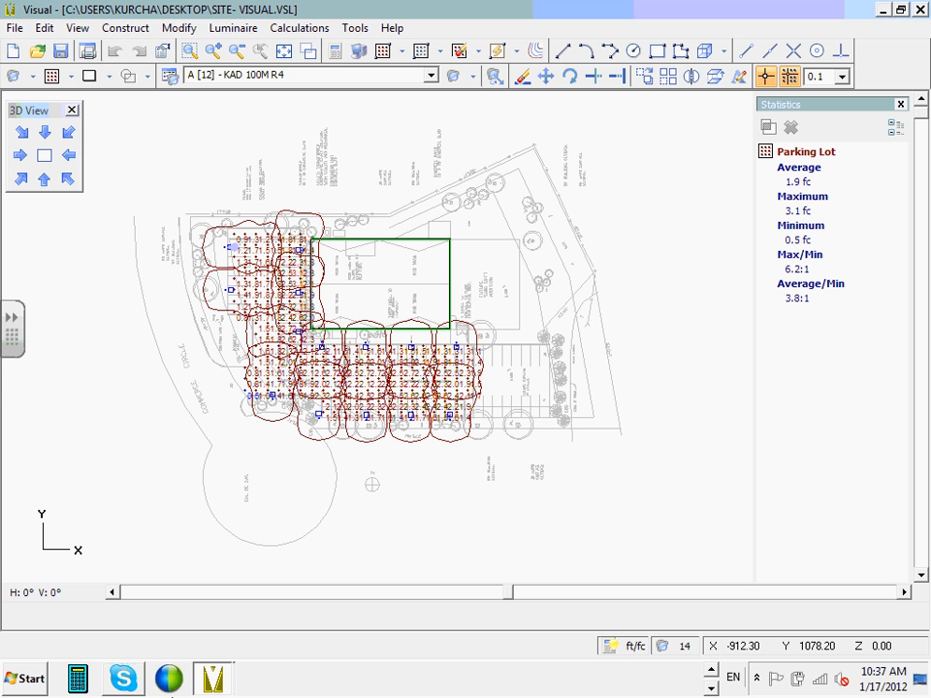
{"action": "left_click", "coordinate": [246, 635]}
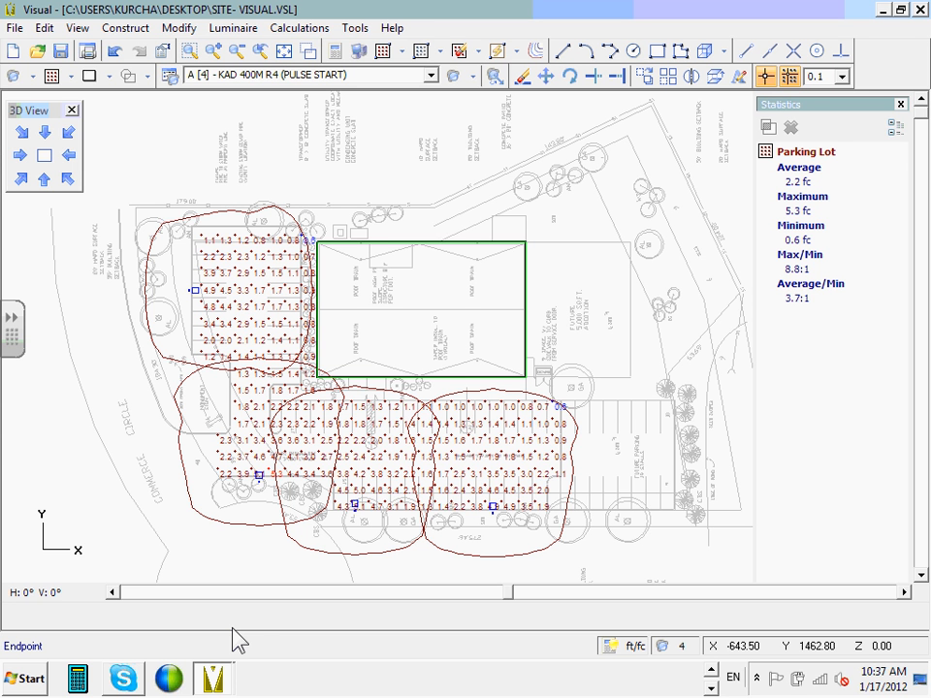
Move the two luminaires along the lot's southern edge about 16 ft east and recalculate the parking lot illuminance.
{"action": "left_click", "coordinate": [545, 75]}
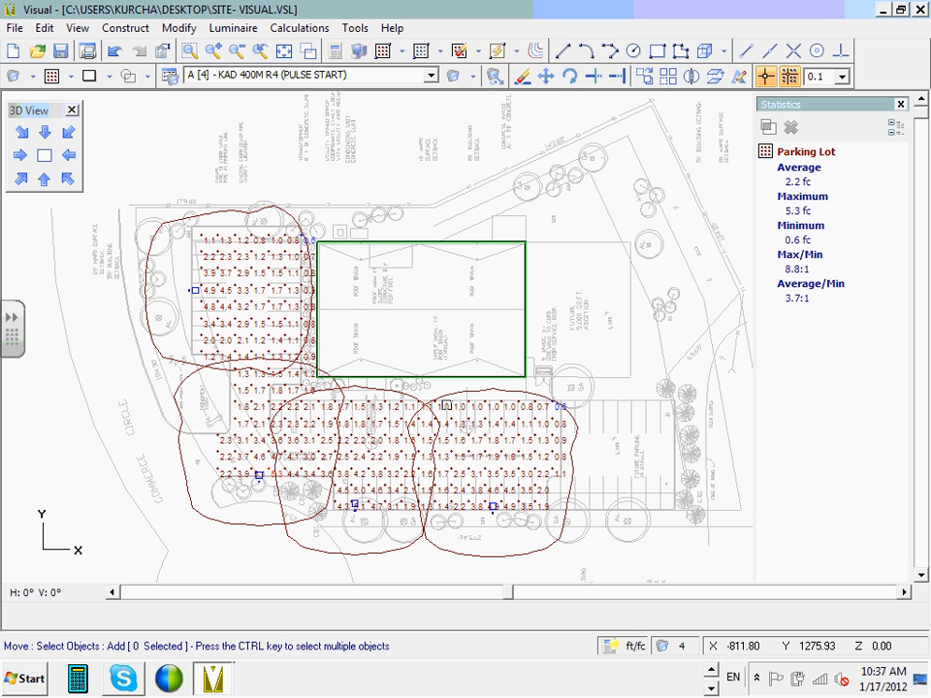
{"action": "left_click", "coordinate": [347, 538]}
{"action": "left_click", "coordinate": [570, 449]}
{"action": "key", "text": "Return"}
{"action": "left_click", "coordinate": [423, 524]}
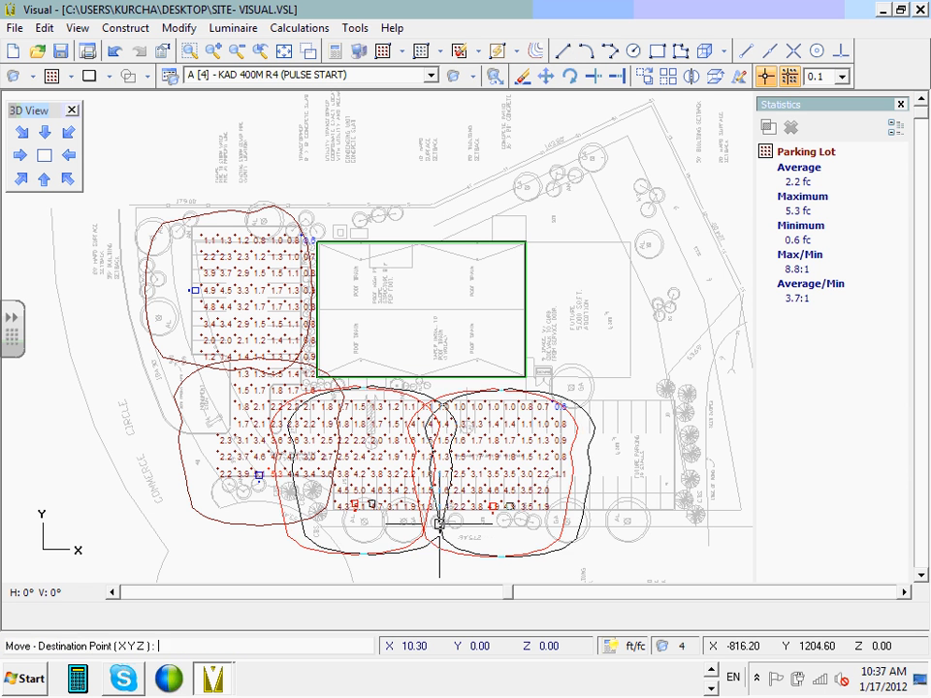
{"action": "left_click", "coordinate": [448, 524]}
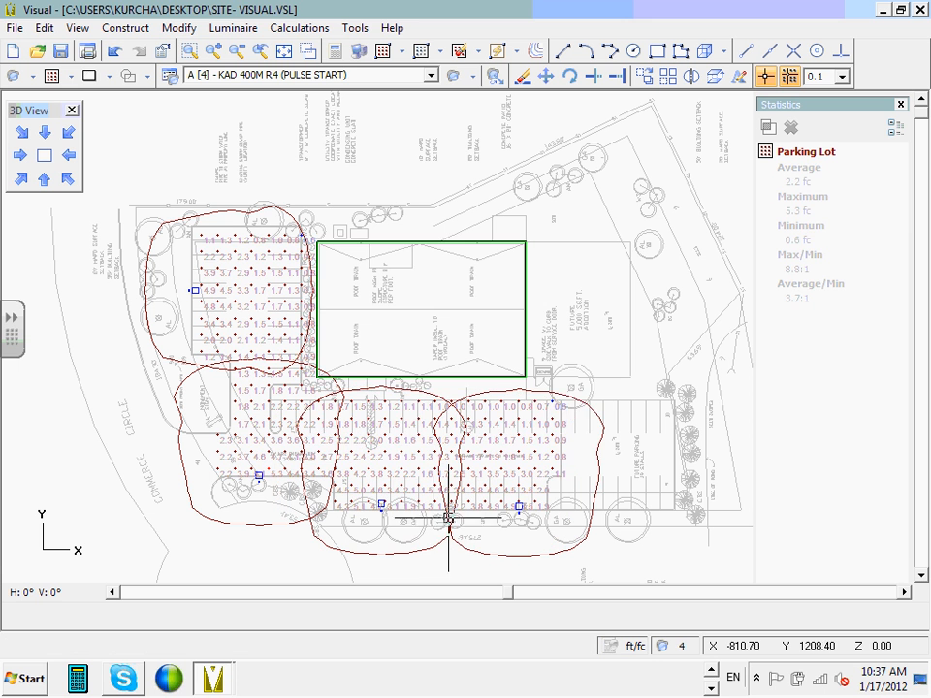
{"action": "left_click", "coordinate": [337, 55]}
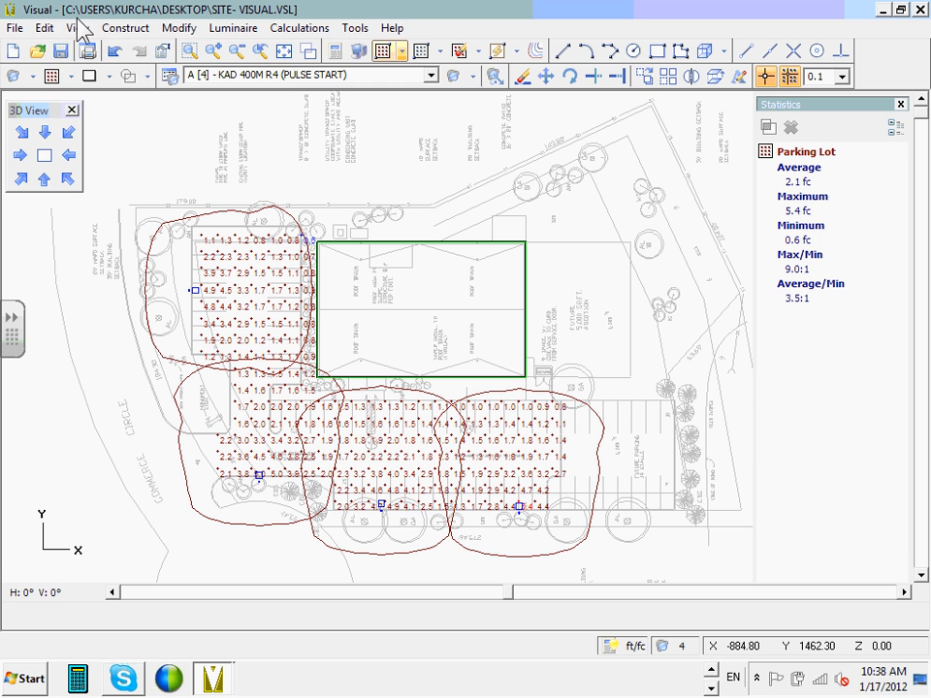
Examine the shared properties of all four luminaires, including type, mounting height and tilt.
{"action": "left_click", "coordinate": [45, 28]}
{"action": "left_click", "coordinate": [55, 107]}
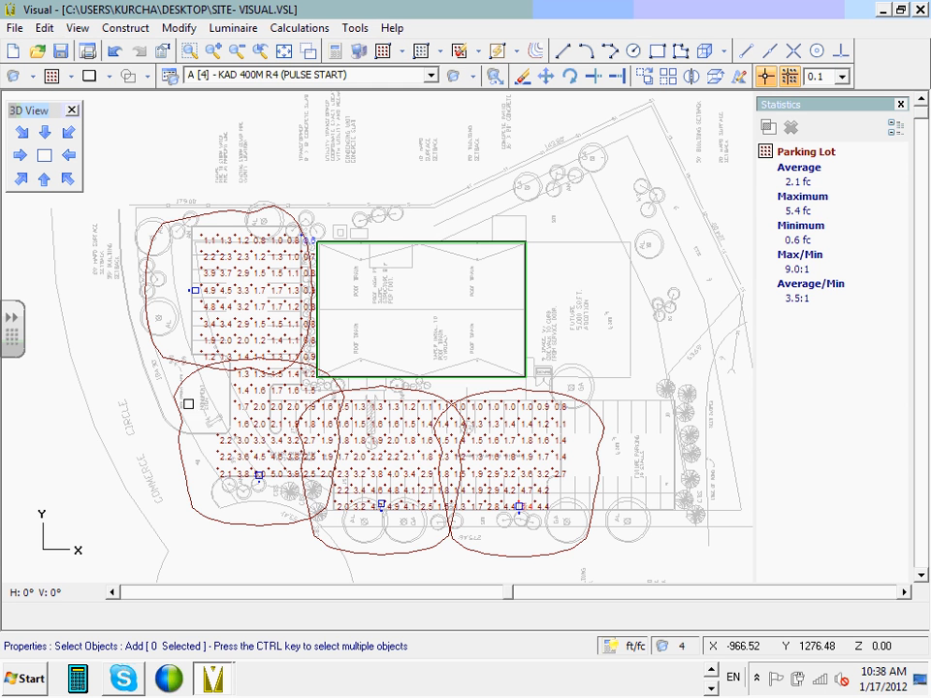
{"action": "left_click", "coordinate": [97, 526]}
{"action": "left_click", "coordinate": [625, 391]}
{"action": "left_click", "coordinate": [129, 384]}
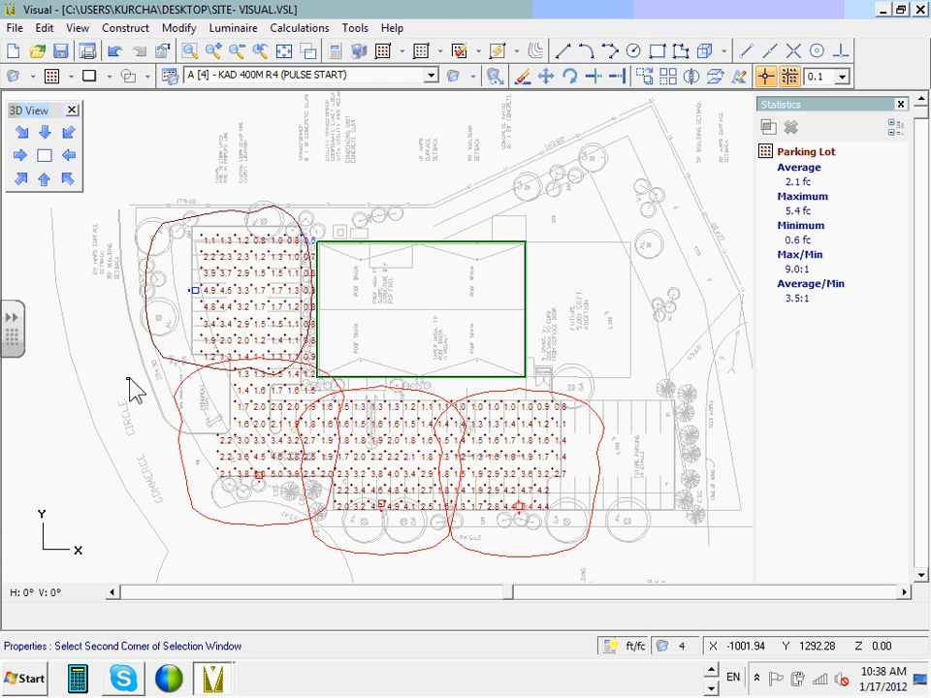
{"action": "left_click", "coordinate": [284, 204]}
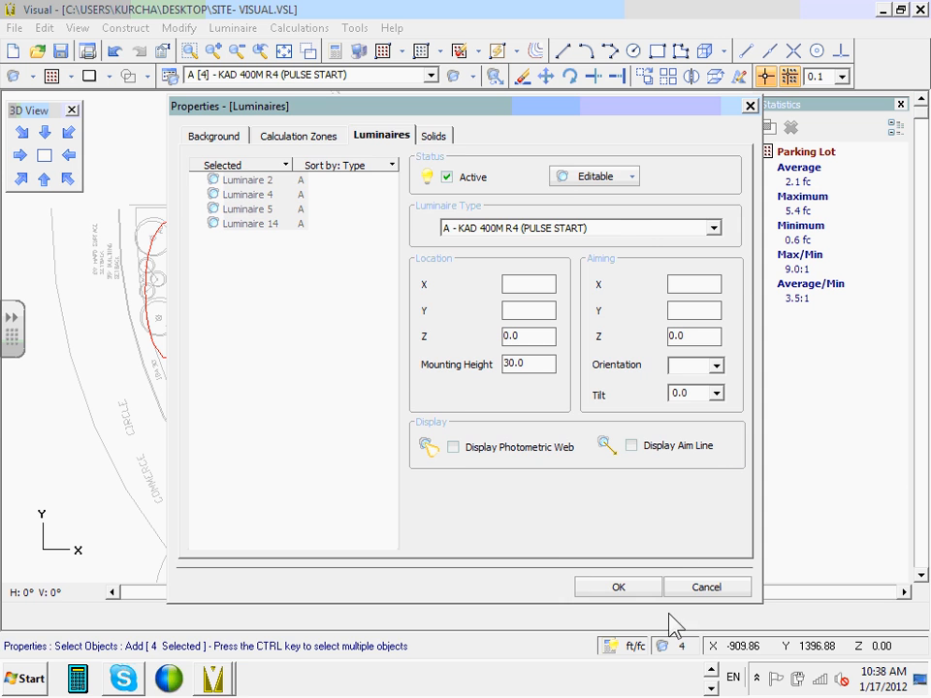
{"action": "left_click", "coordinate": [588, 587]}
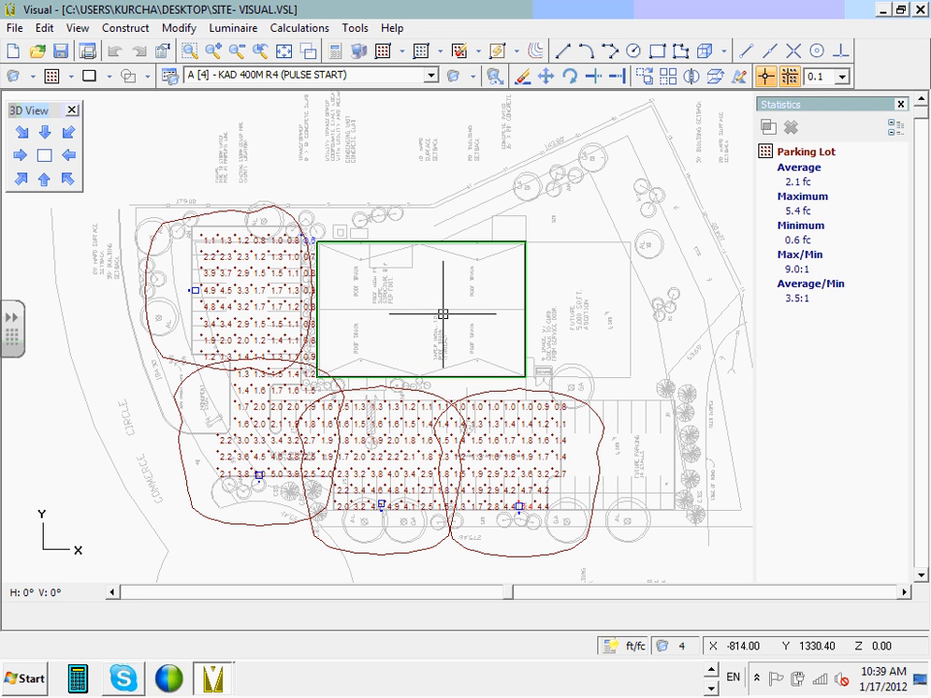
{"action": "scroll", "coordinate": [444, 313], "scroll_direction": "up", "scroll_amount": 2}
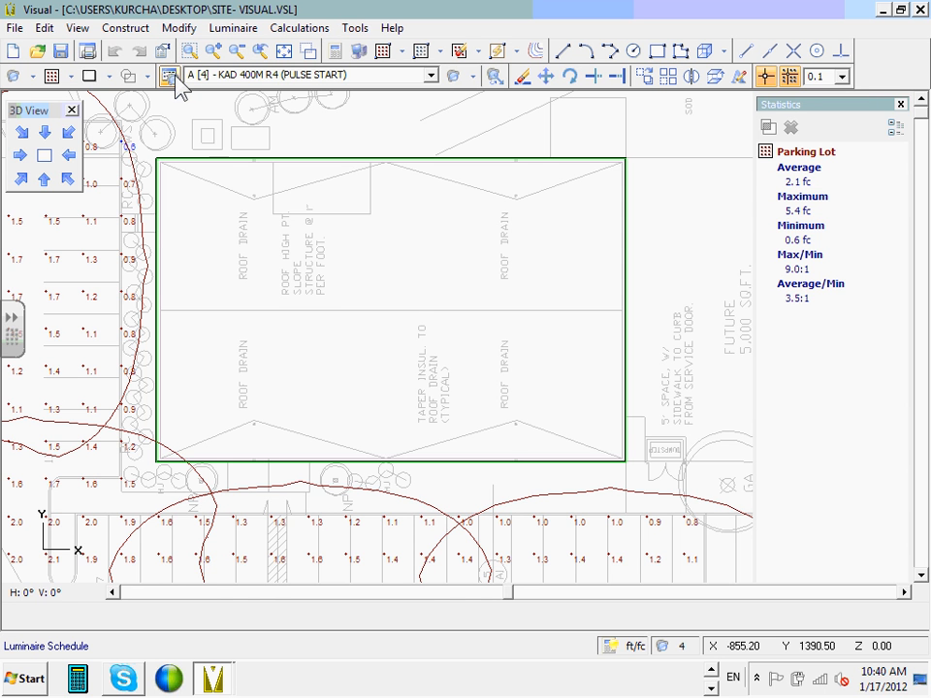
{"action": "left_click", "coordinate": [171, 77]}
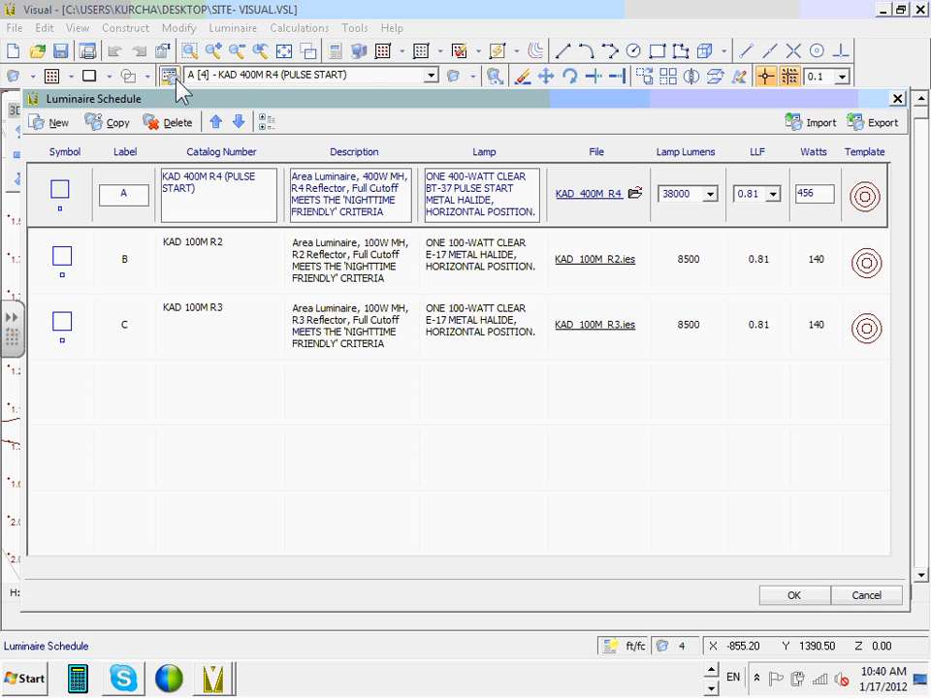
{"action": "left_click", "coordinate": [55, 125]}
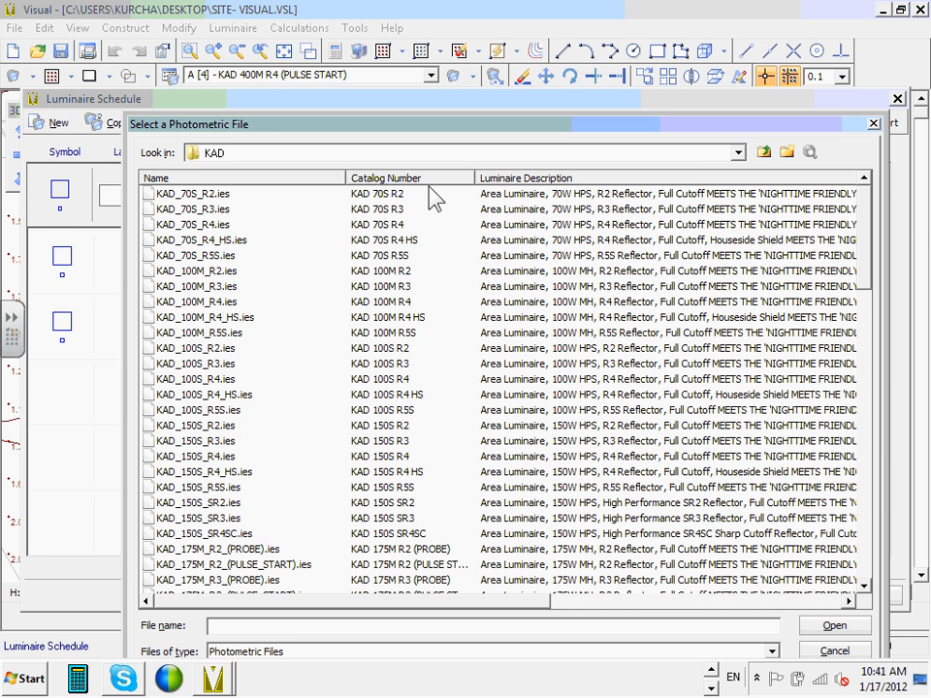
{"action": "left_click", "coordinate": [739, 153]}
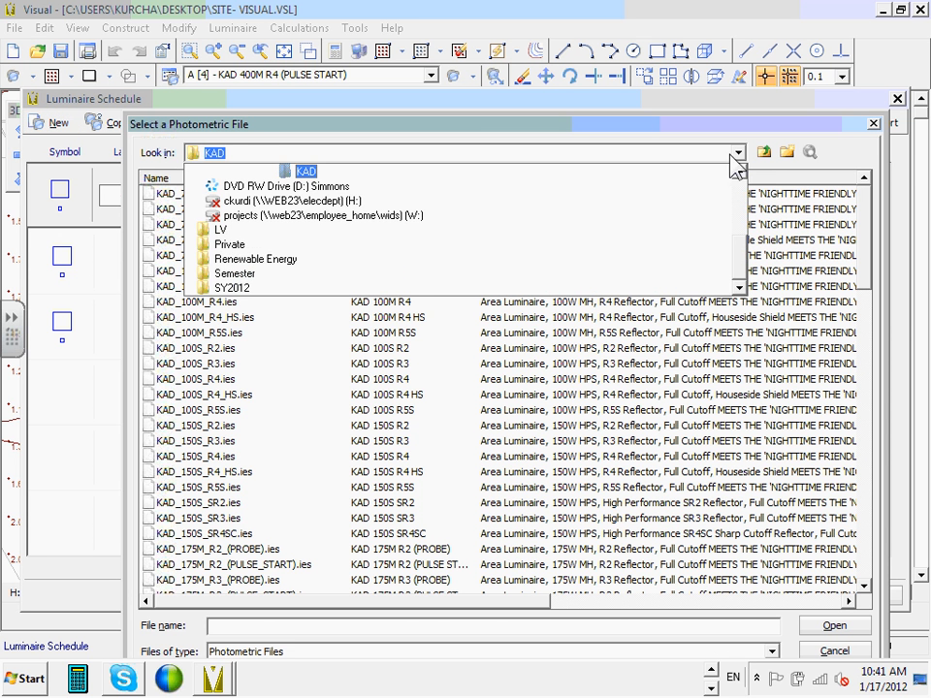
{"action": "scroll", "coordinate": [696, 190], "scroll_direction": "up", "scroll_amount": 1}
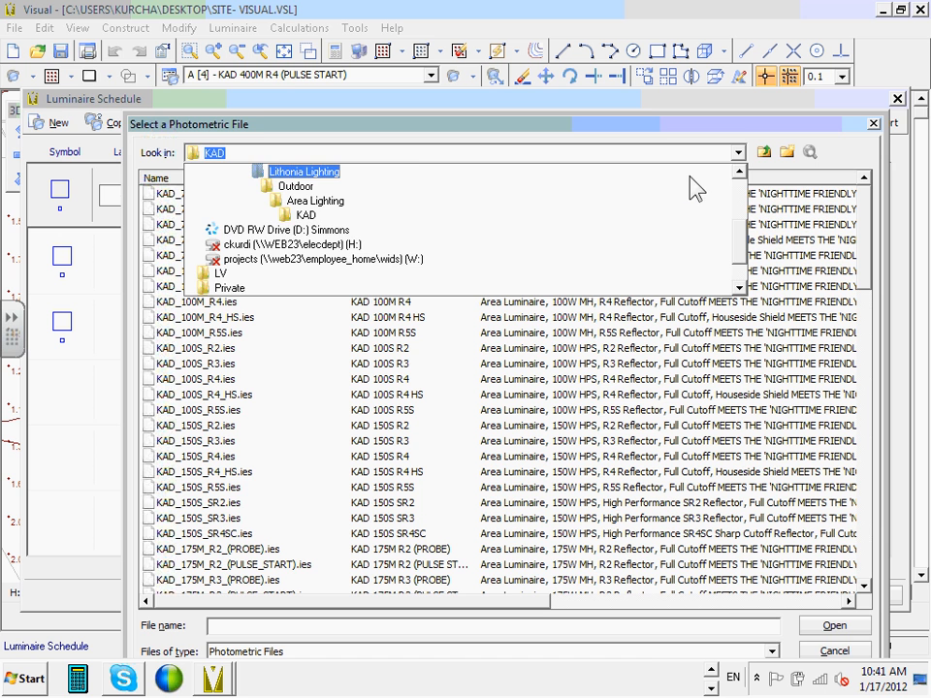
{"action": "left_click", "coordinate": [739, 155]}
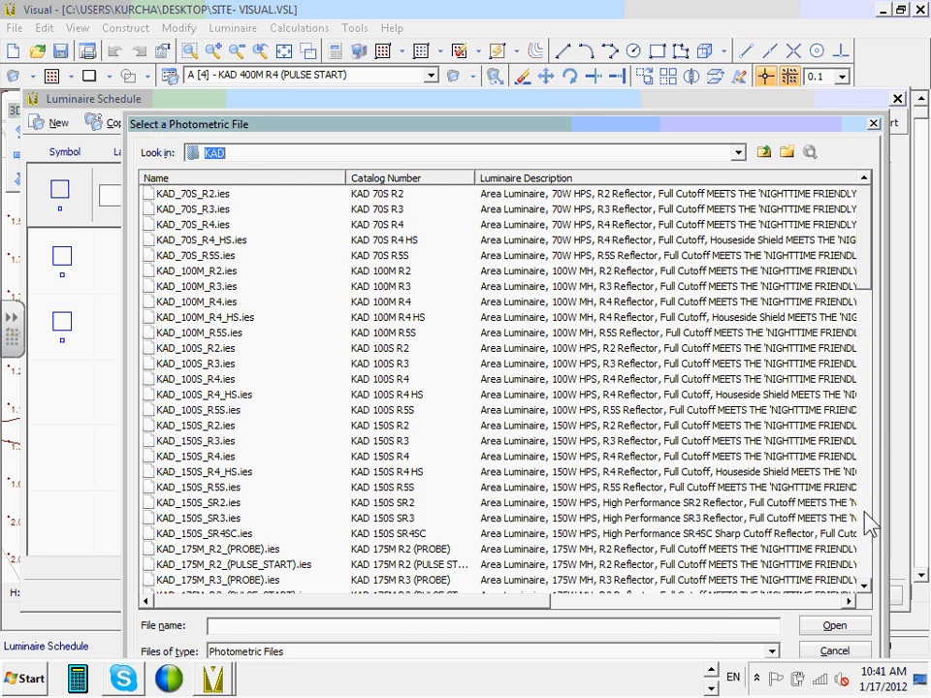
{"action": "left_click", "coordinate": [832, 649]}
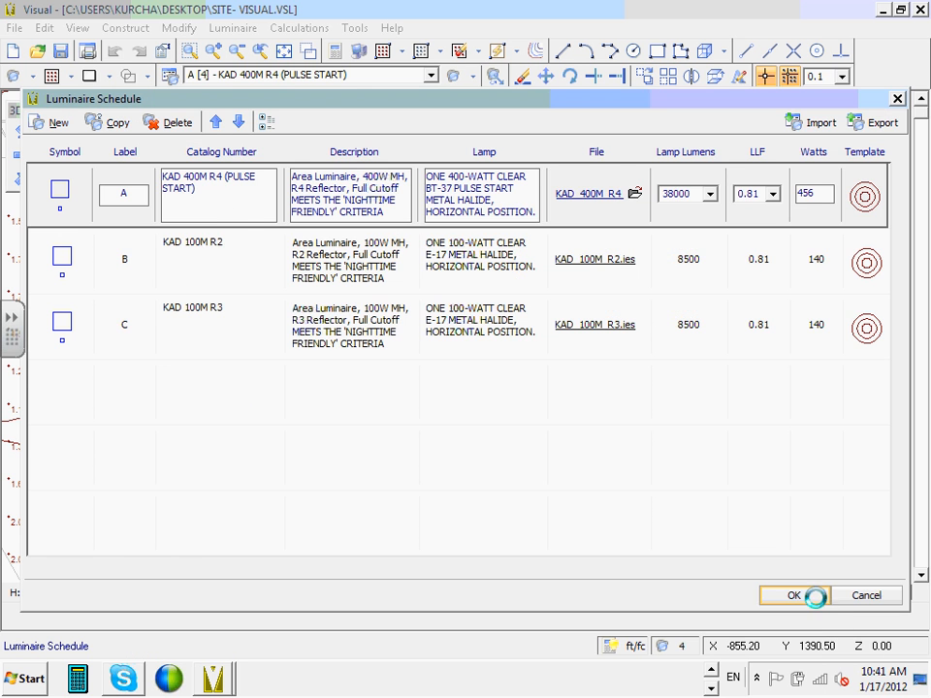
{"action": "left_click", "coordinate": [811, 596]}
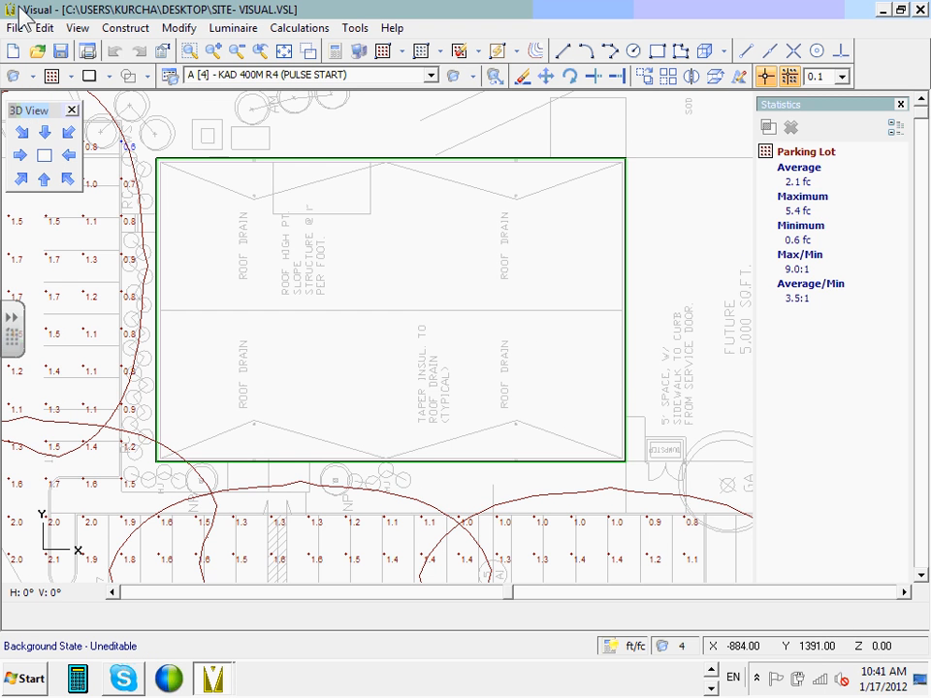
Start a new luminaire schedule entry and browse the Lithonia Lighting photometric files to the Outdoor Wall Mounted folder.
{"action": "left_click", "coordinate": [166, 81]}
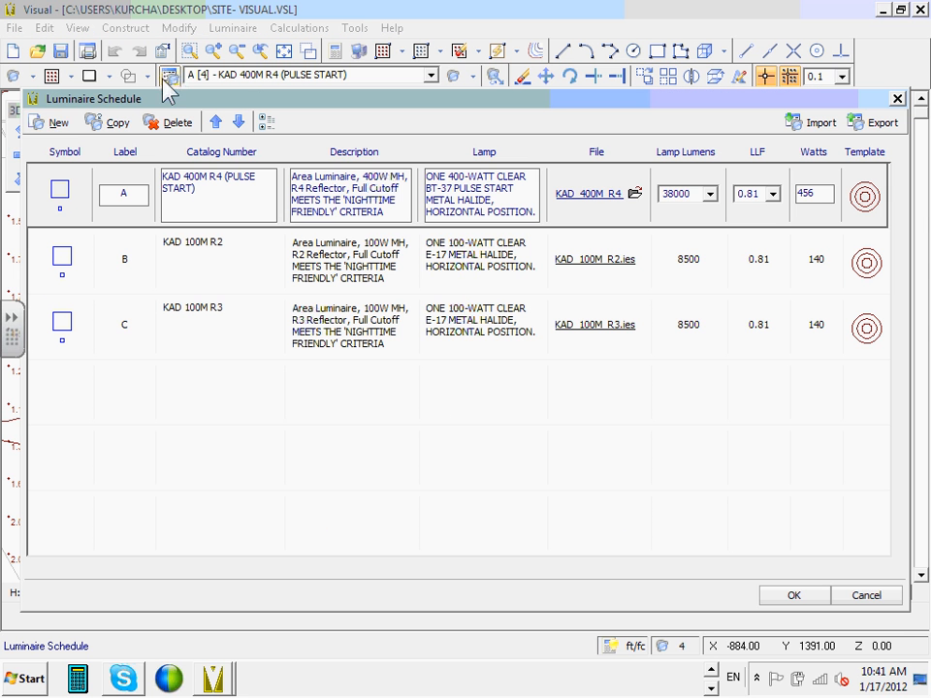
{"action": "left_click", "coordinate": [56, 134]}
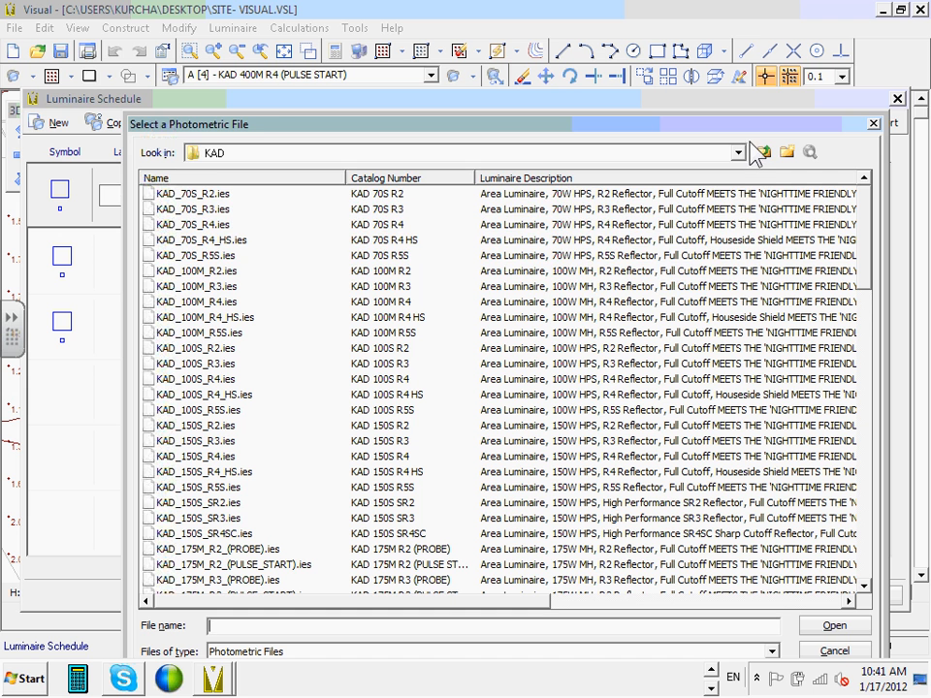
{"action": "left_click", "coordinate": [737, 152]}
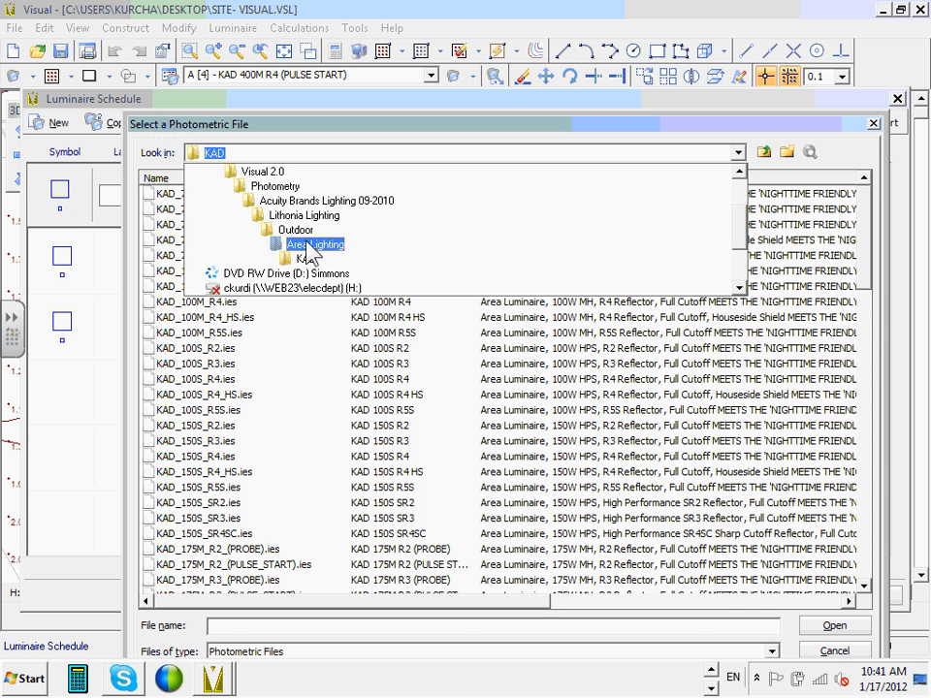
{"action": "left_click", "coordinate": [308, 247]}
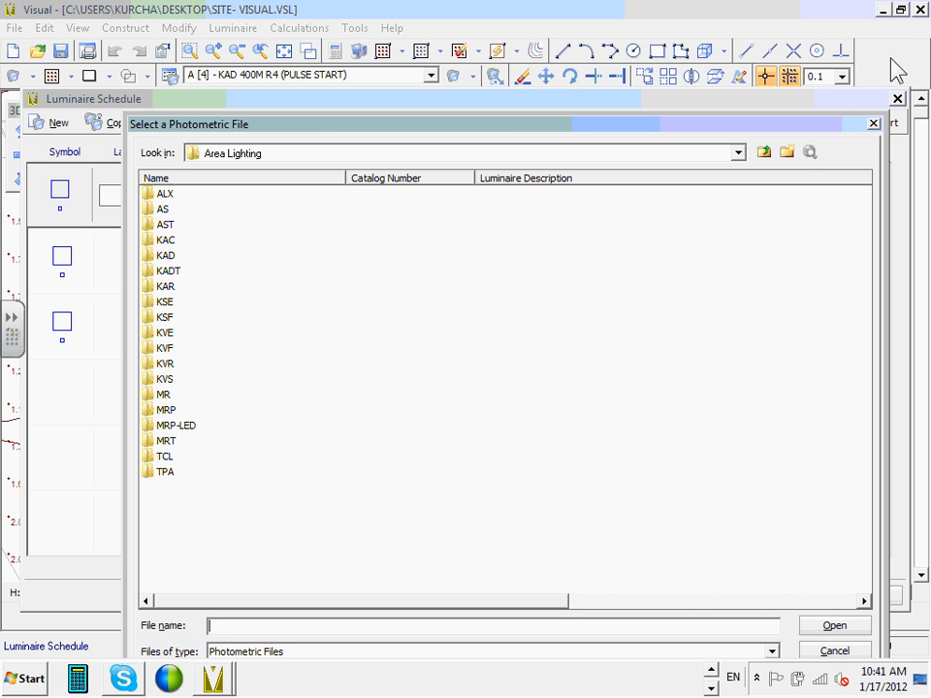
{"action": "left_click", "coordinate": [760, 154]}
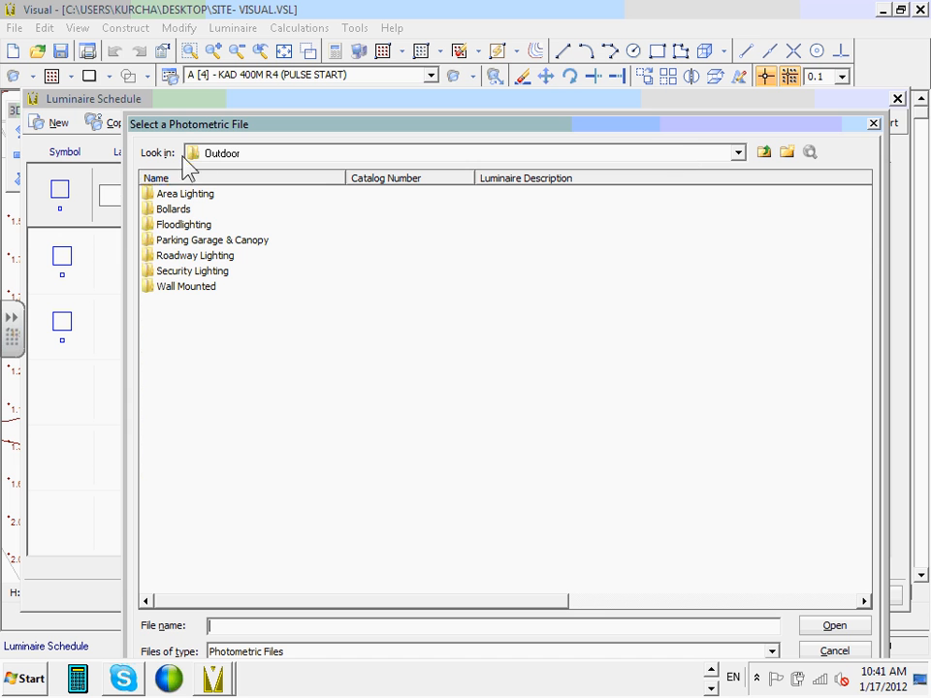
{"action": "left_click", "coordinate": [186, 287]}
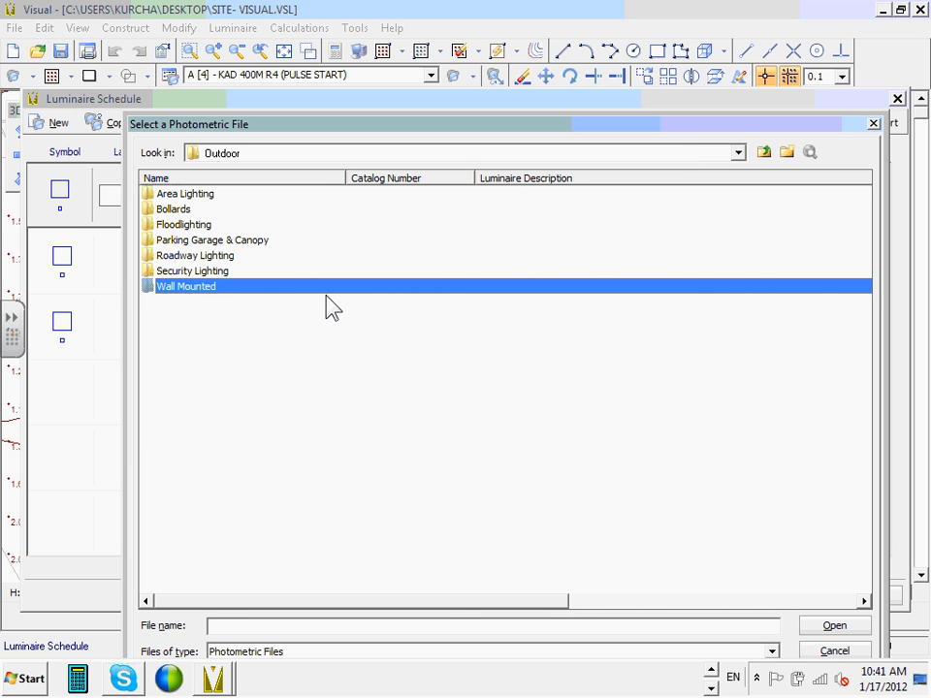
{"action": "double_click", "coordinate": [212, 290]}
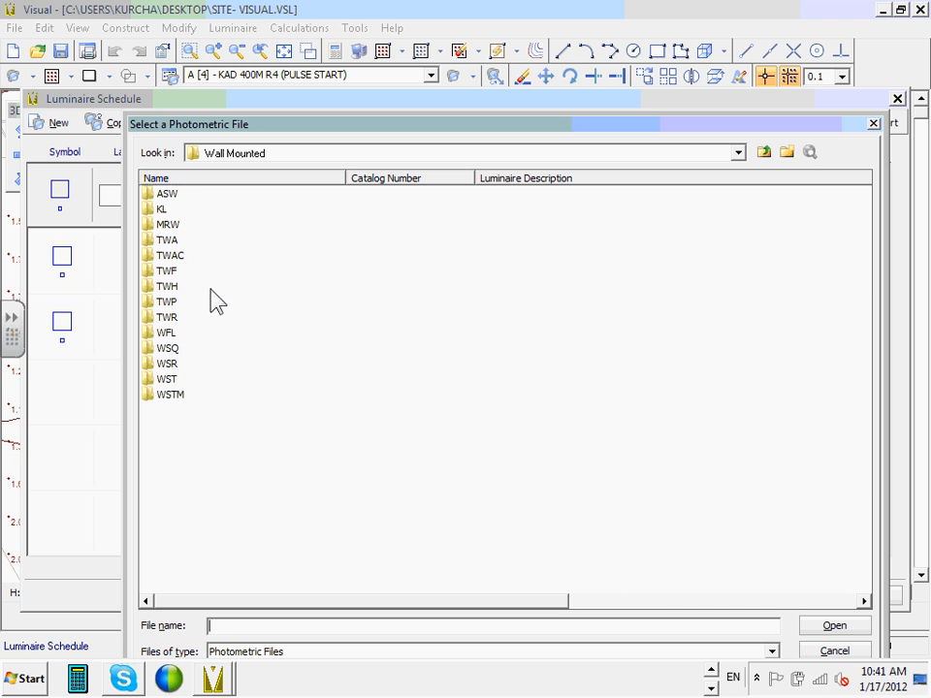
{"action": "left_click", "coordinate": [765, 152]}
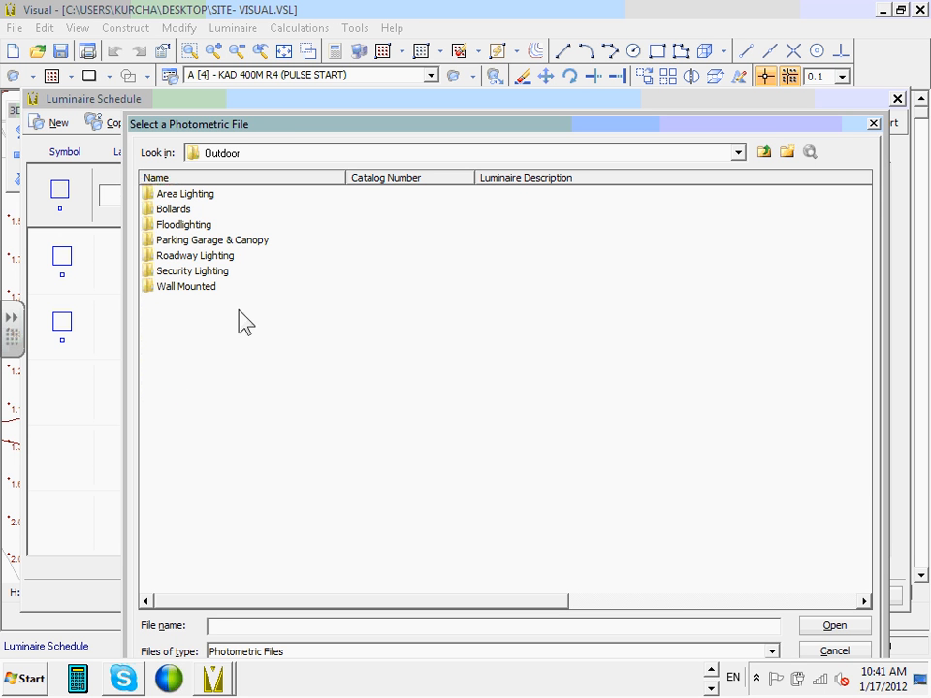
{"action": "double_click", "coordinate": [209, 288]}
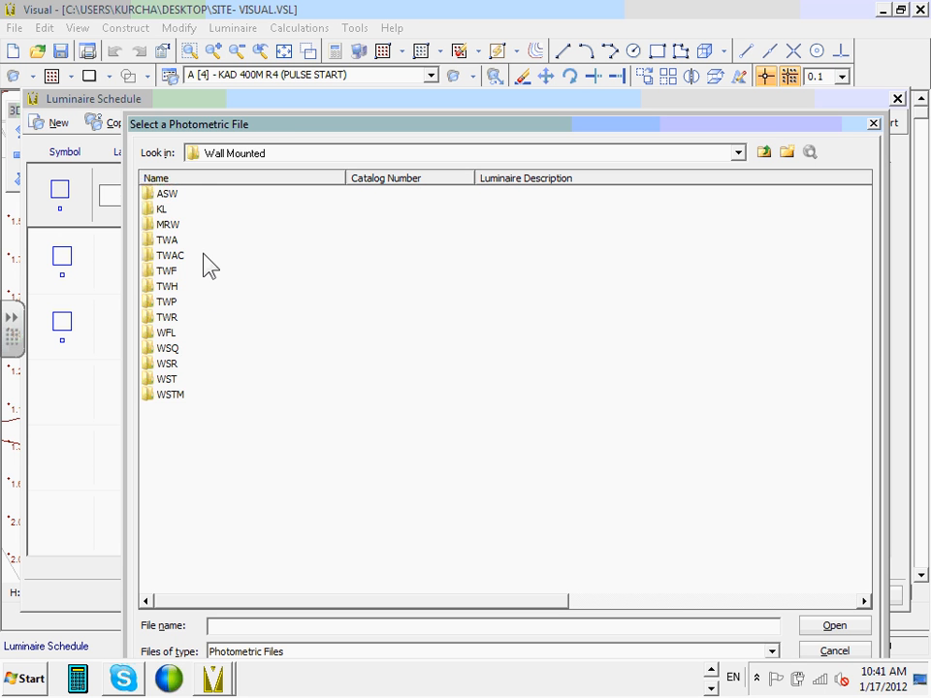
Load the photometric file WST_100M_WT.ies from the WST folder as the new luminaire type D.
{"action": "left_click", "coordinate": [155, 379]}
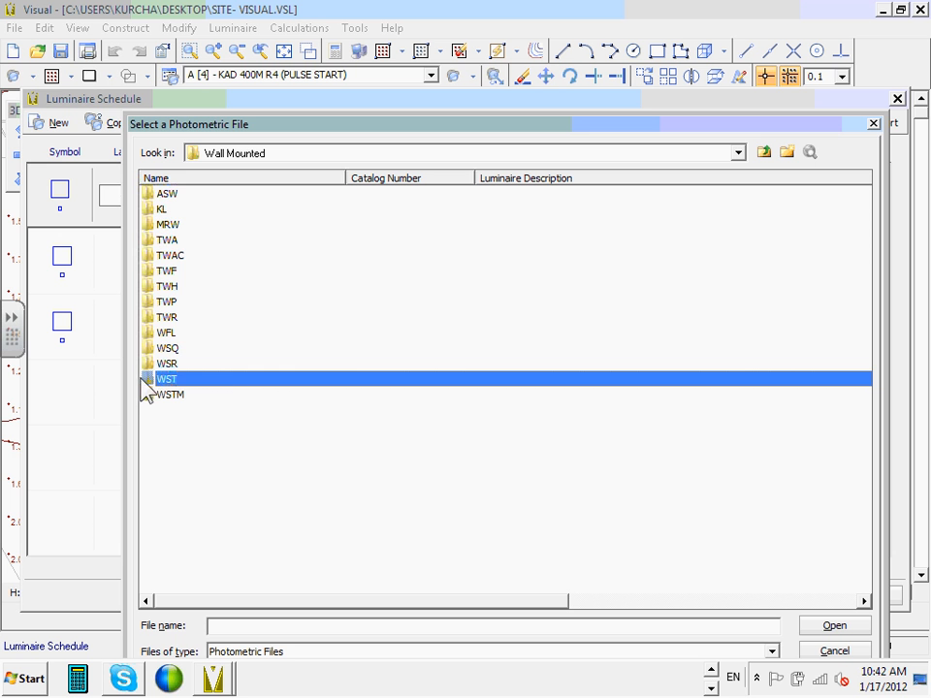
{"action": "double_click", "coordinate": [155, 379]}
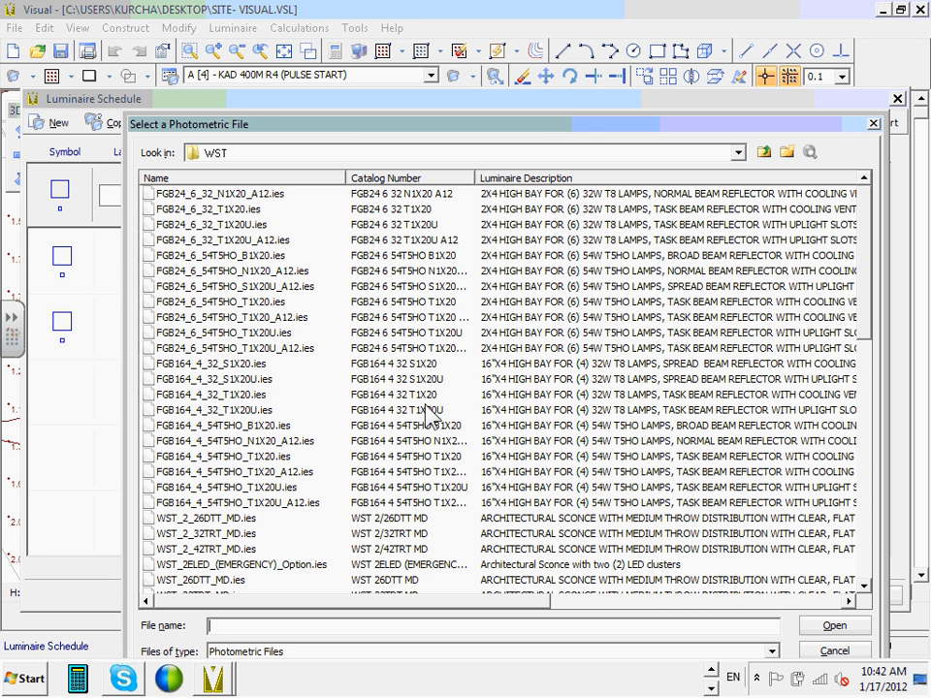
{"action": "left_click", "coordinate": [237, 195]}
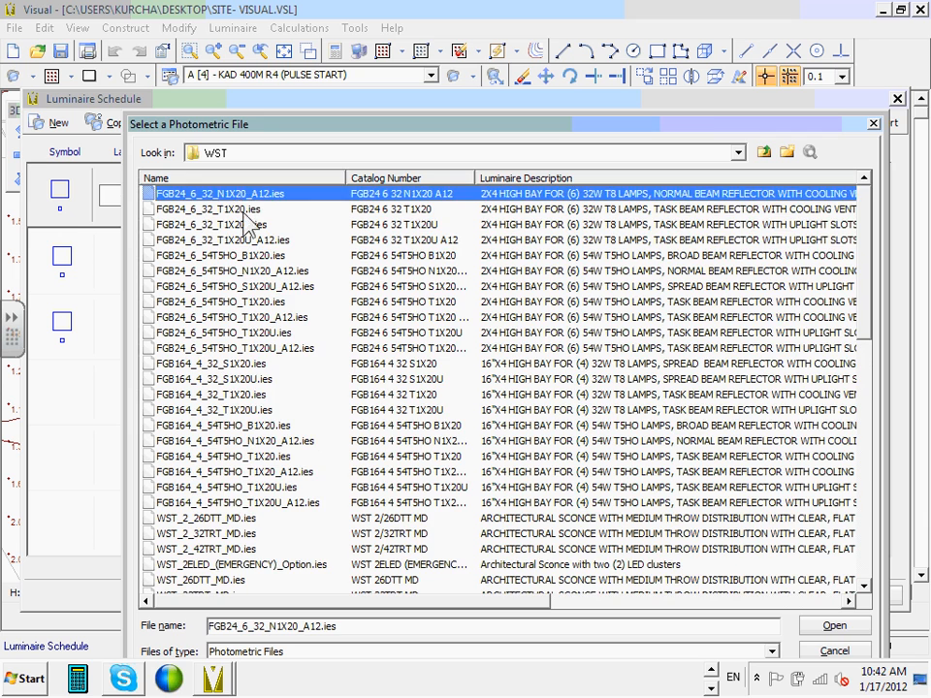
{"action": "scroll", "coordinate": [247, 270], "scroll_direction": "down", "scroll_amount": 2}
{"action": "scroll", "coordinate": [247, 270], "scroll_direction": "down", "scroll_amount": 4}
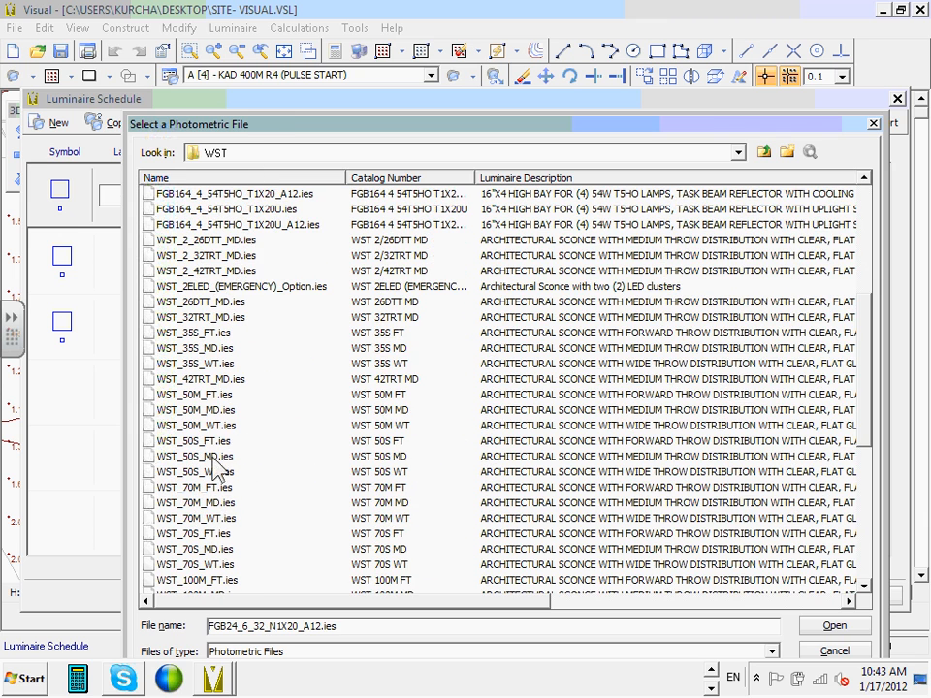
{"action": "left_click", "coordinate": [206, 520]}
{"action": "scroll", "coordinate": [206, 521], "scroll_direction": "down", "scroll_amount": 2}
{"action": "scroll", "coordinate": [206, 532], "scroll_direction": "down", "scroll_amount": 1}
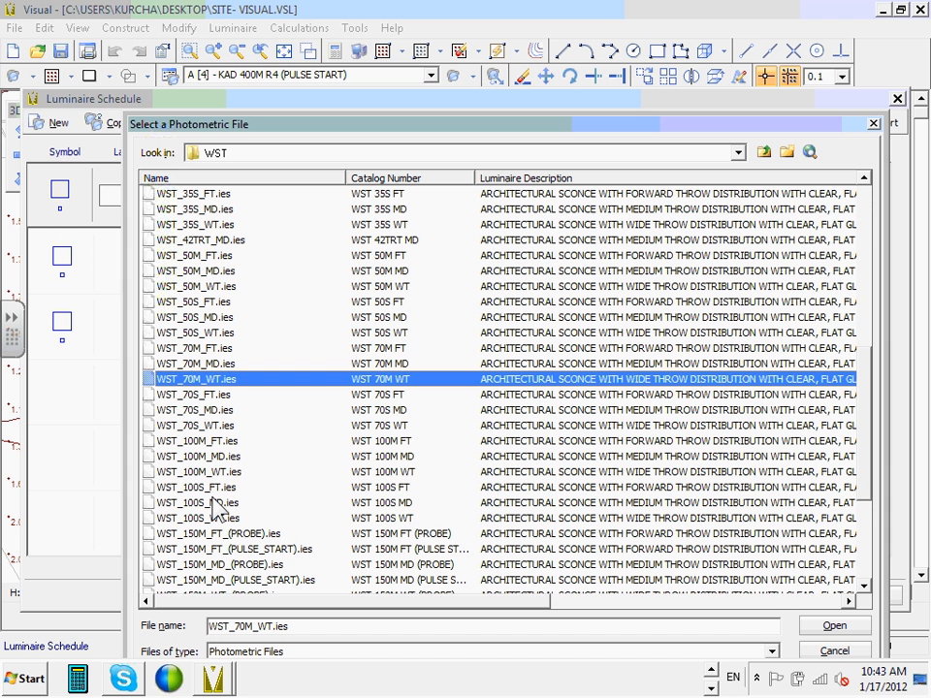
{"action": "left_click", "coordinate": [189, 444]}
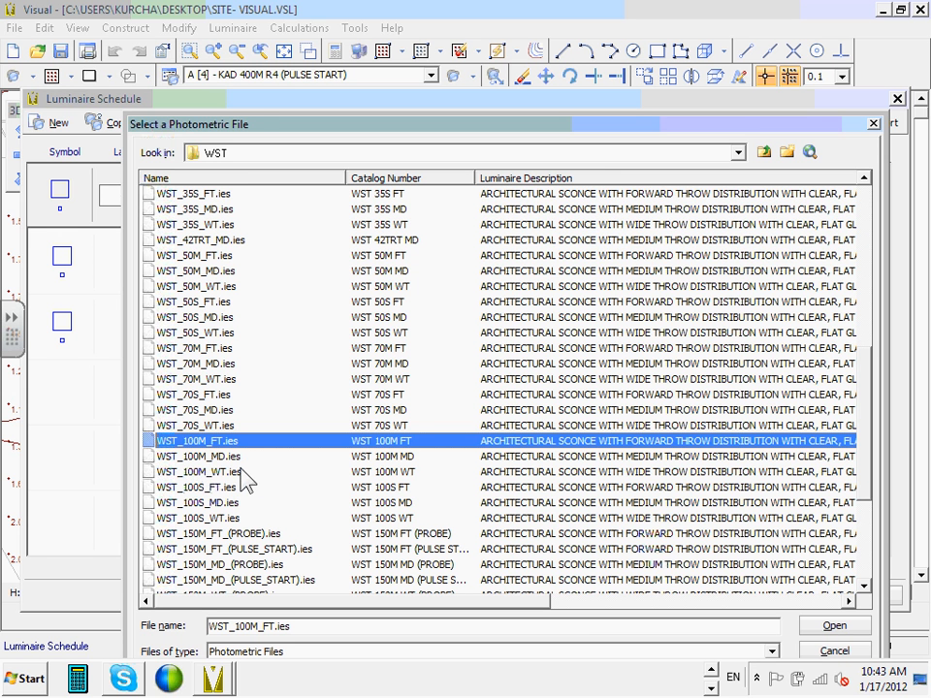
{"action": "left_click", "coordinate": [226, 472]}
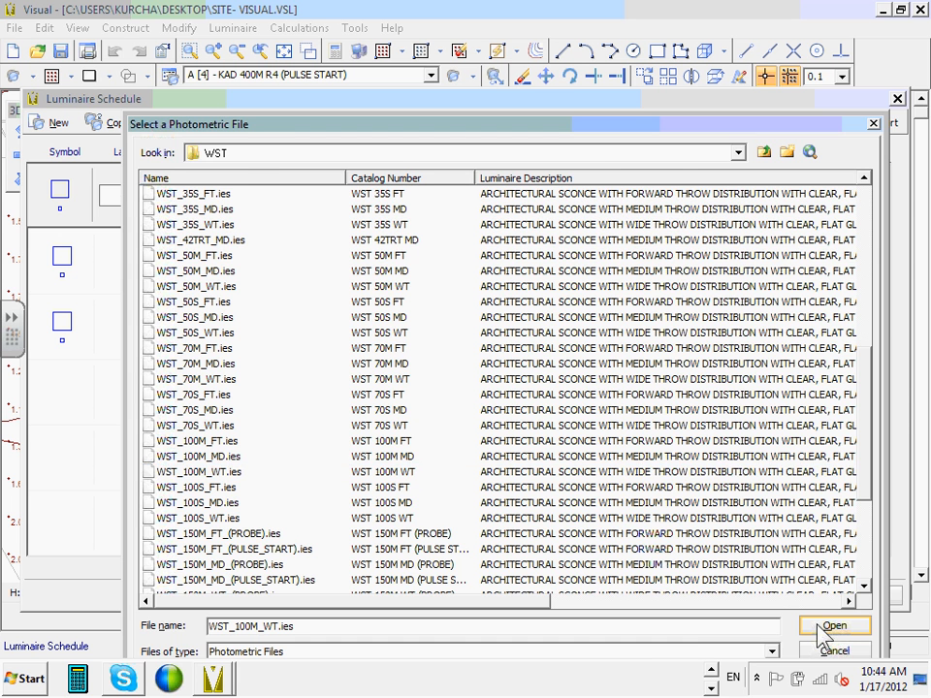
{"action": "left_click", "coordinate": [819, 628]}
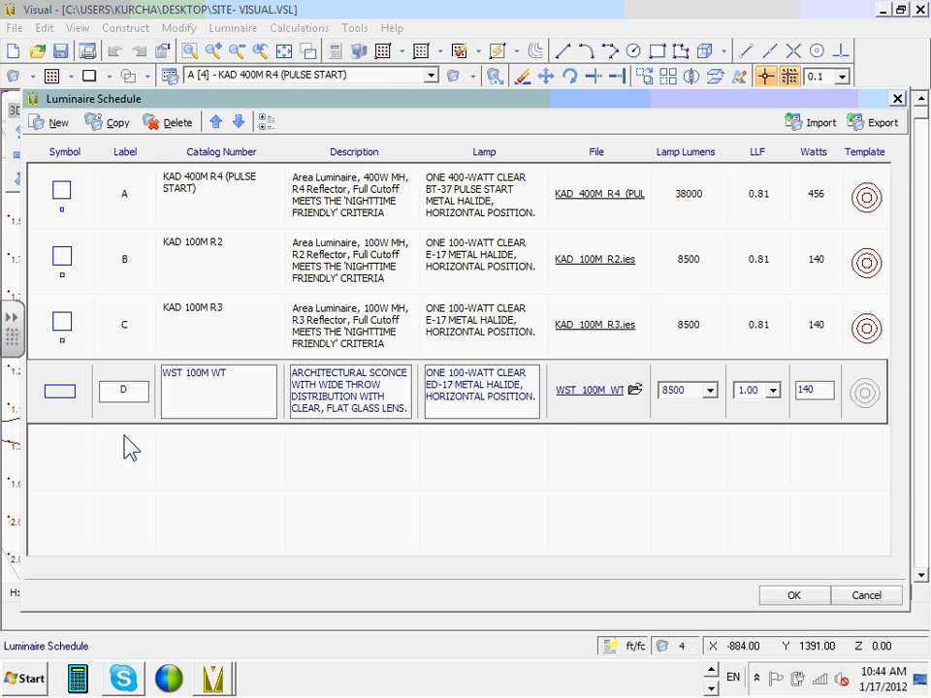
Change the symbol of the WST 100M WT luminaire to use the Arrow option.
{"action": "left_click", "coordinate": [59, 391]}
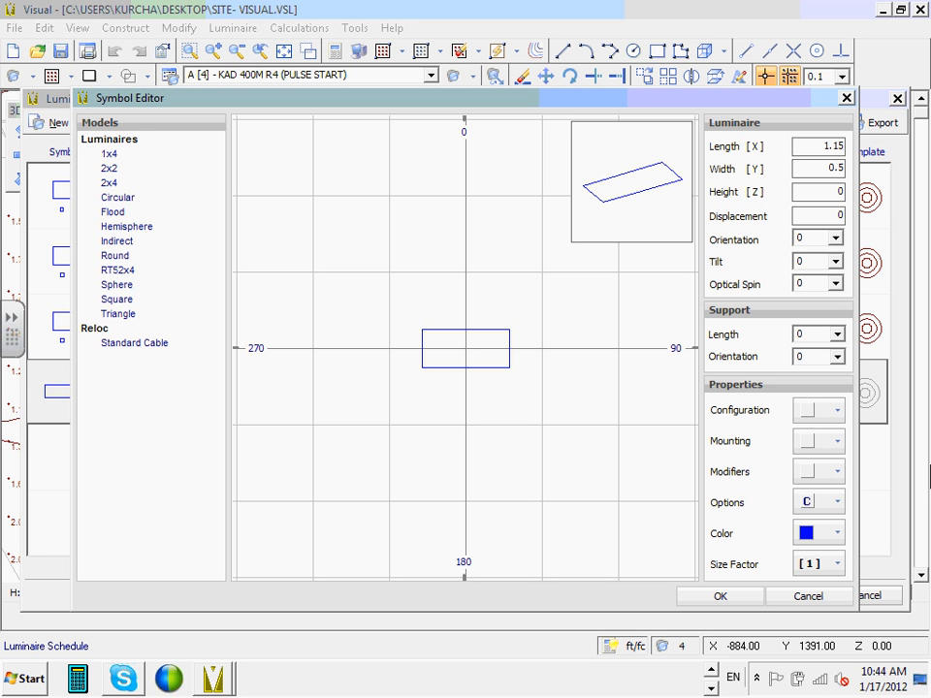
{"action": "left_click", "coordinate": [831, 503]}
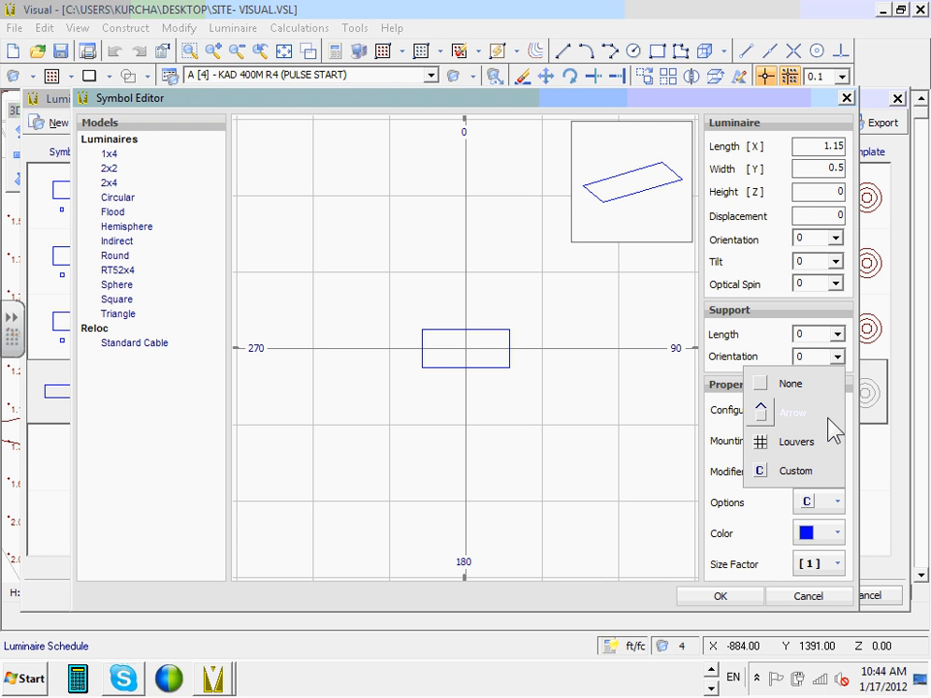
{"action": "left_click", "coordinate": [829, 420]}
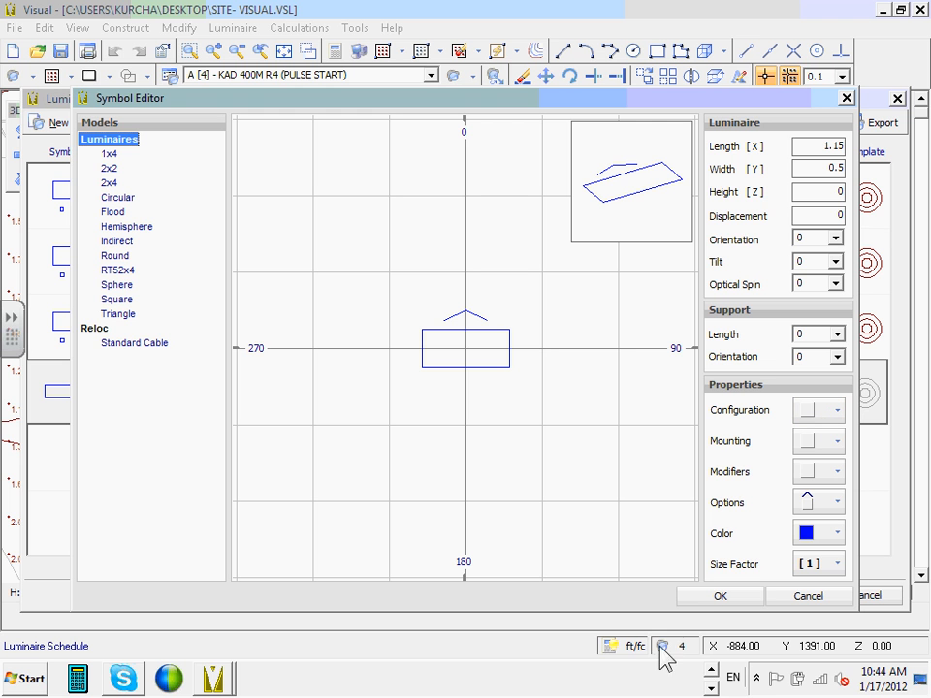
{"action": "left_click", "coordinate": [737, 599]}
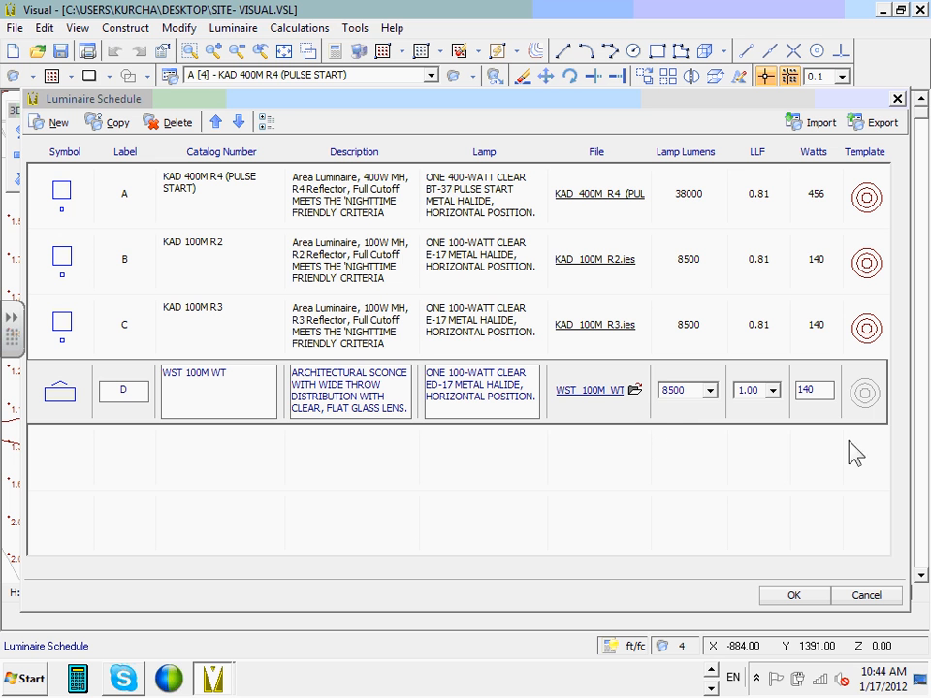
Set the WST 100M WT luminaire's LLF to 0.81, enable its 0.5 iso-illuminance contour template, and accept the luminaire schedule.
{"action": "left_click", "coordinate": [762, 390]}
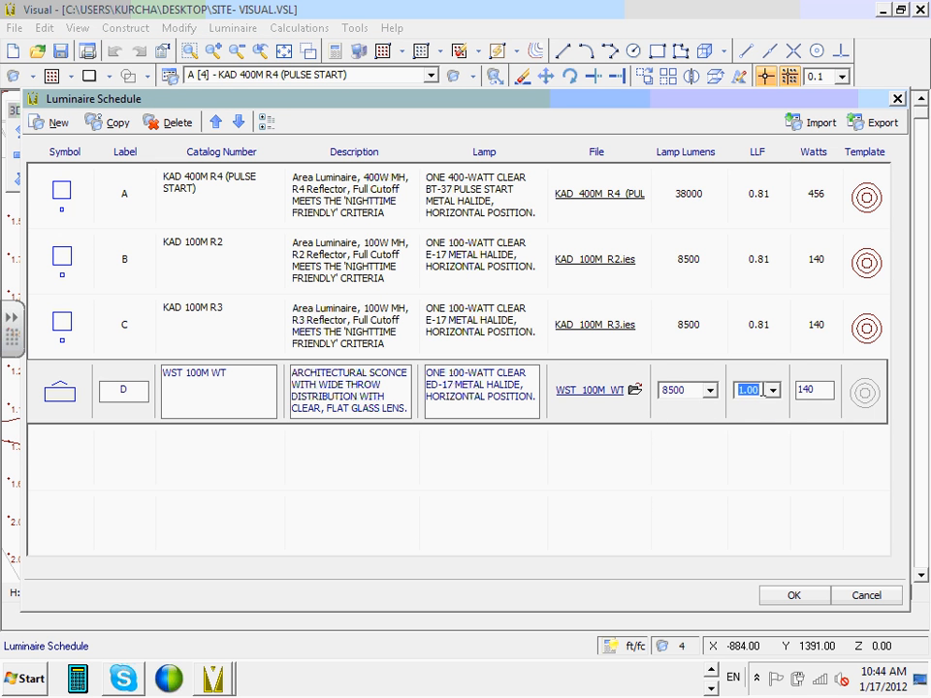
{"action": "type", "text": ".81"}
{"action": "left_click", "coordinate": [862, 398]}
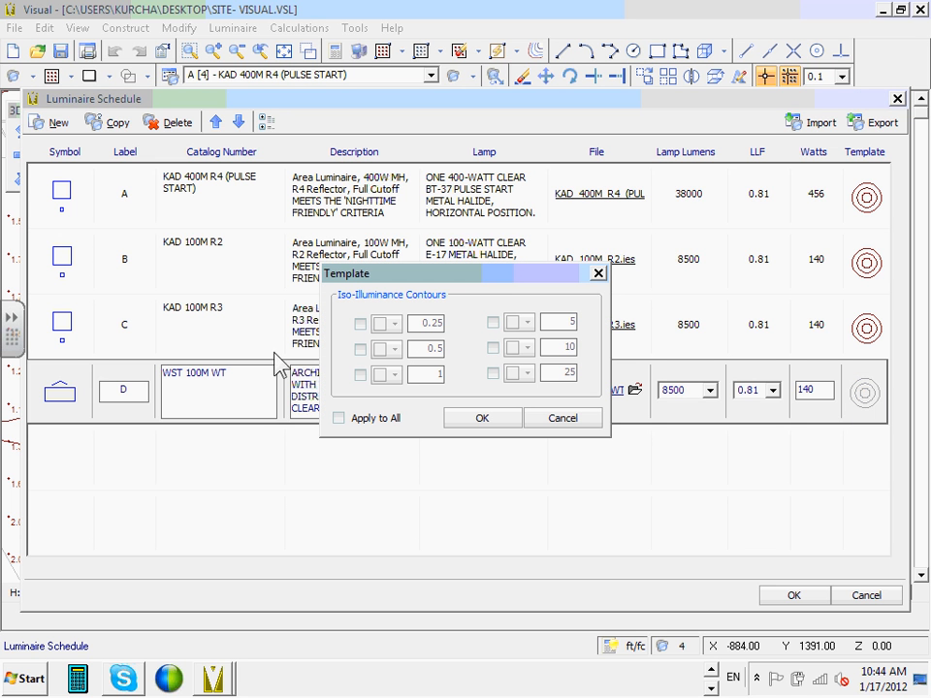
{"action": "left_click", "coordinate": [359, 349]}
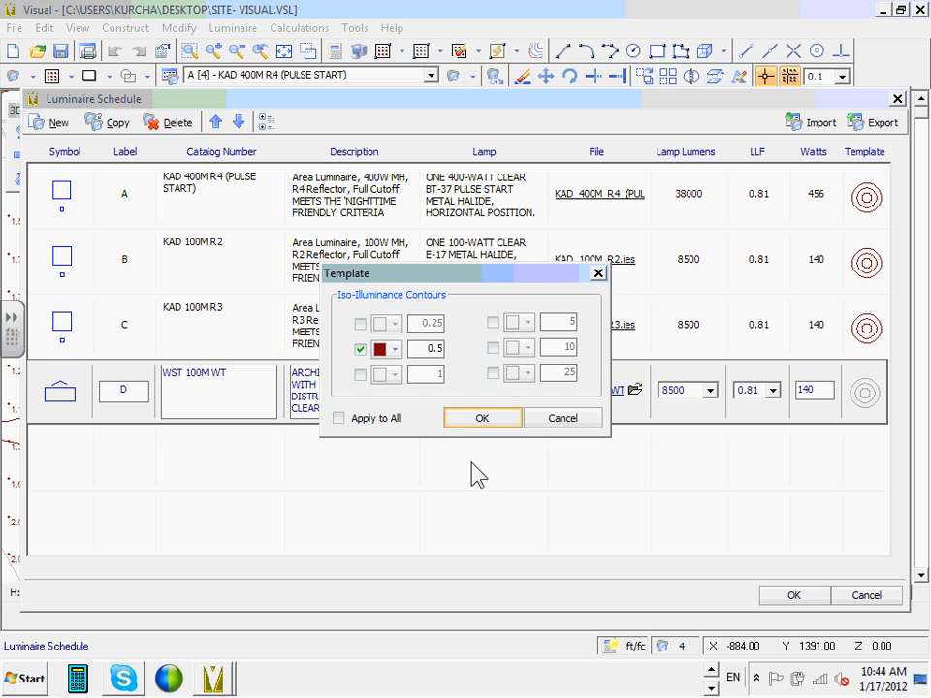
{"action": "left_click", "coordinate": [453, 425]}
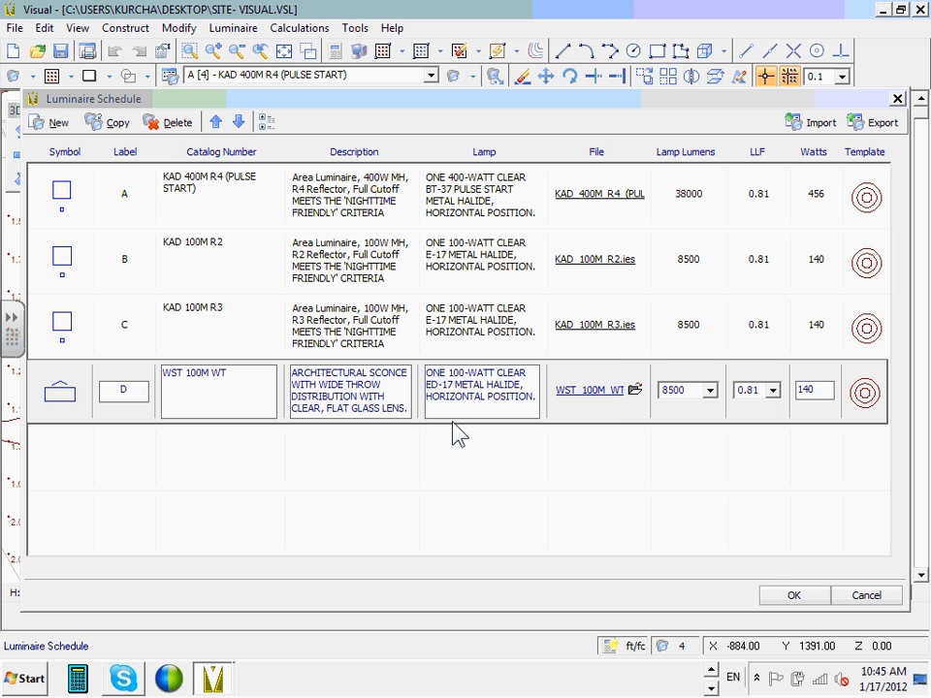
{"action": "left_click", "coordinate": [787, 597]}
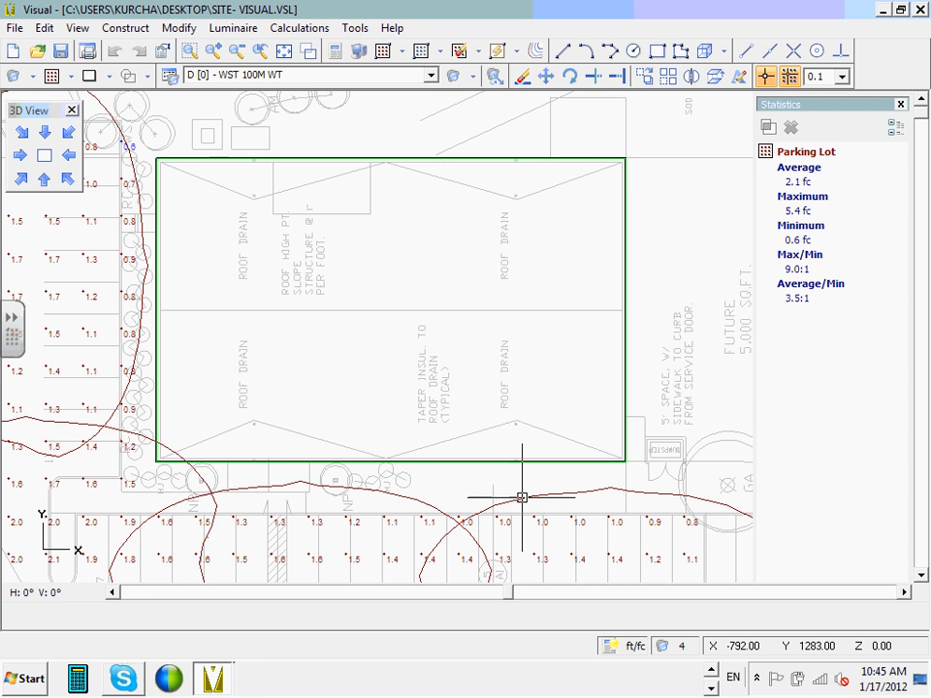
Examine the building outline and the surrounding parking lot coverage for possible wall-mounted luminaire locations.
{"action": "scroll", "coordinate": [515, 436], "scroll_direction": "down", "scroll_amount": 4}
{"action": "scroll", "coordinate": [540, 548], "scroll_direction": "up", "scroll_amount": 4}
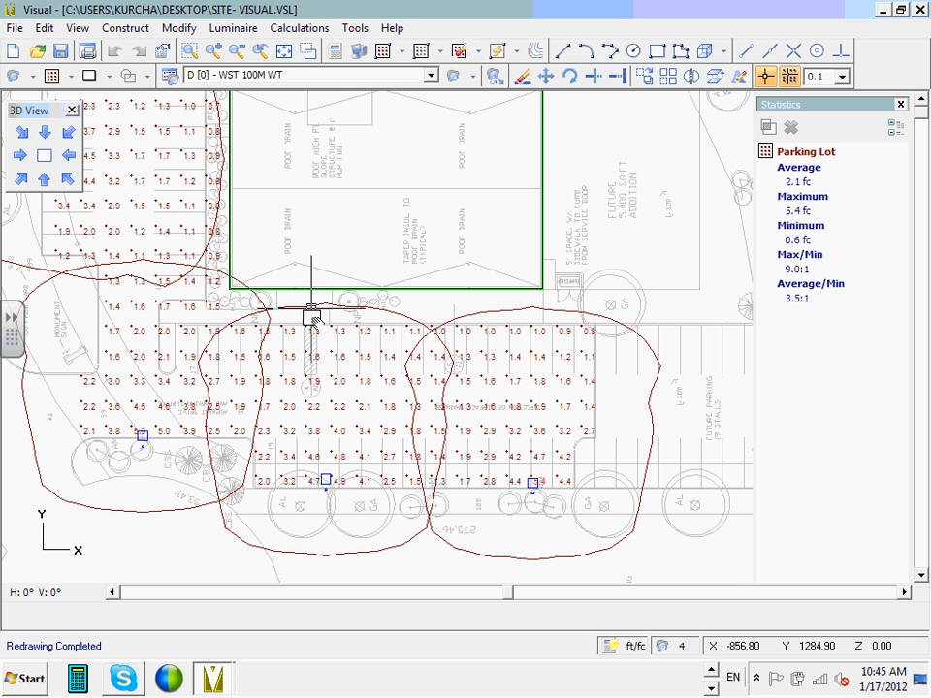
{"action": "left_click_drag", "start_coordinate": [311, 311], "coordinate": [398, 432]}
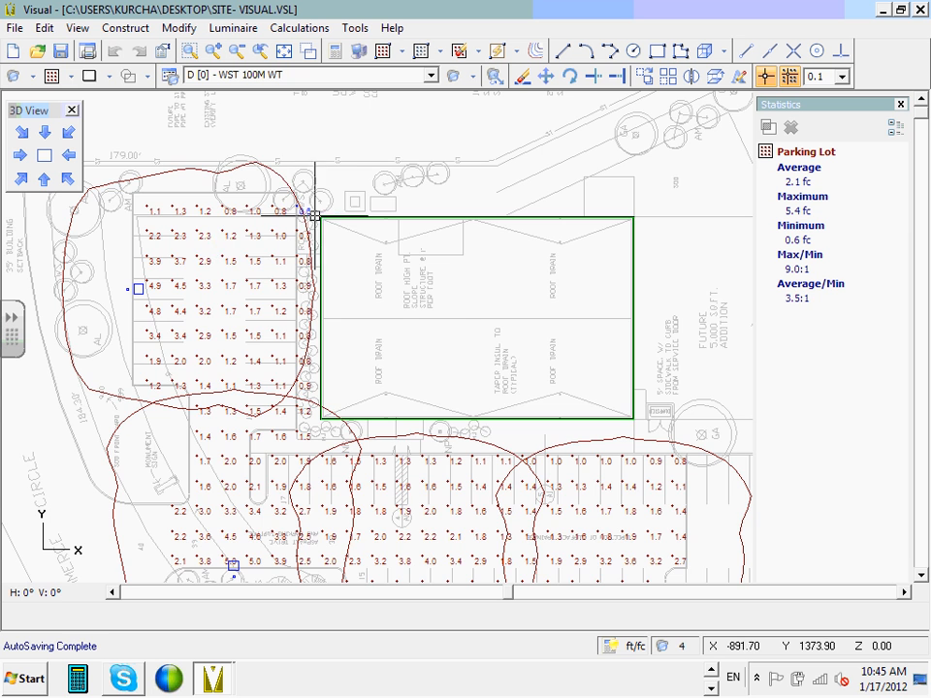
{"action": "scroll", "coordinate": [298, 195], "scroll_direction": "up", "scroll_amount": 1}
{"action": "scroll", "coordinate": [297, 195], "scroll_direction": "up", "scroll_amount": 1}
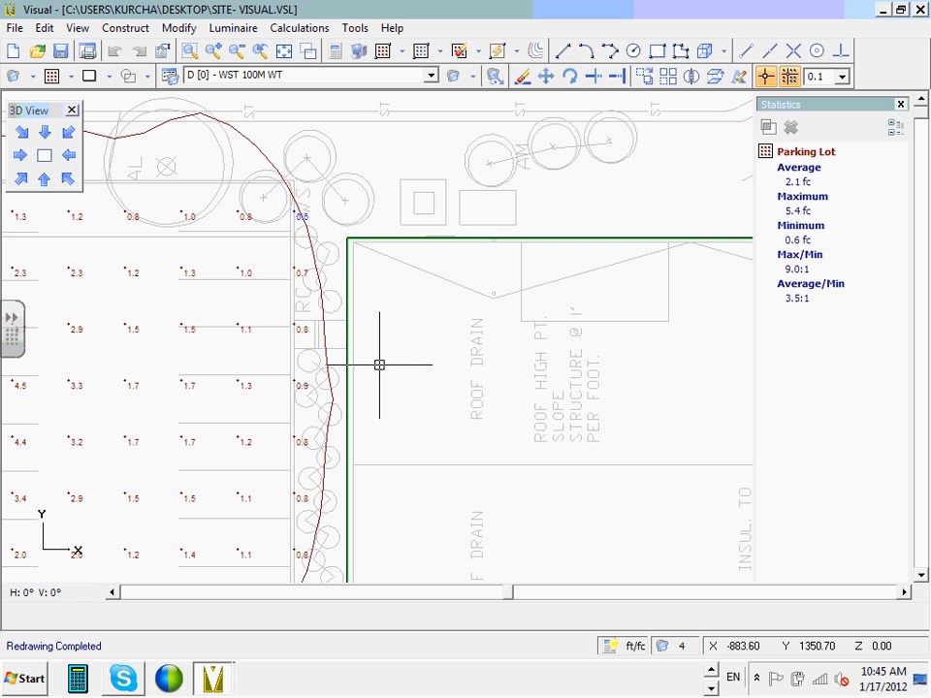
{"action": "scroll", "coordinate": [391, 348], "scroll_direction": "down", "scroll_amount": 3}
{"action": "scroll", "coordinate": [467, 482], "scroll_direction": "up", "scroll_amount": 2}
{"action": "scroll", "coordinate": [467, 482], "scroll_direction": "down", "scroll_amount": 2}
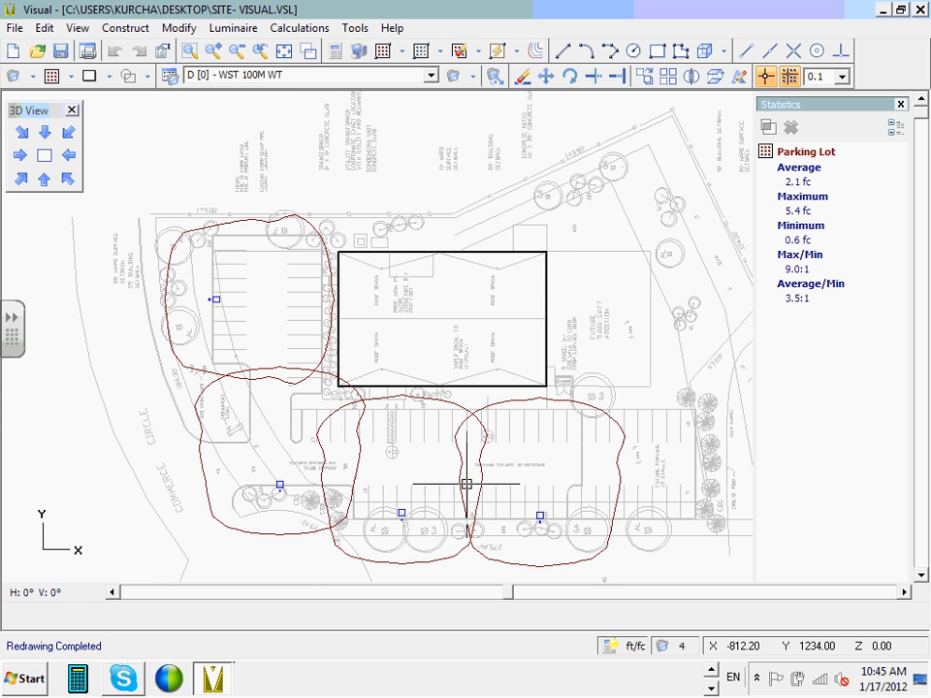
{"action": "scroll", "coordinate": [455, 475], "scroll_direction": "up", "scroll_amount": 1}
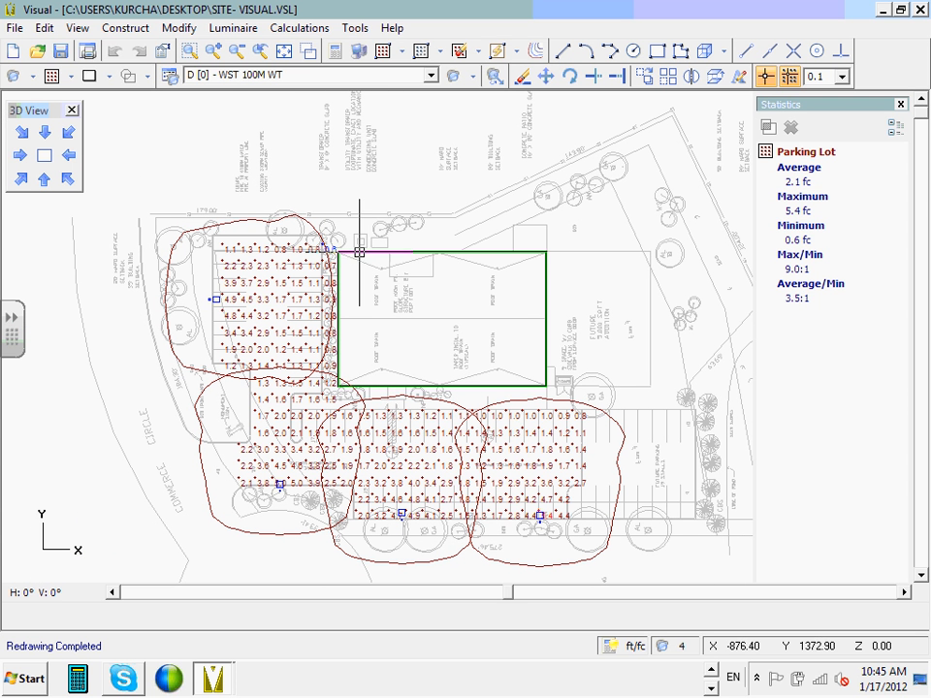
Place a WST 100M WT luminaire at 8 ft mounting height just outside the building's north wall, near its west end.
{"action": "left_click", "coordinate": [431, 76]}
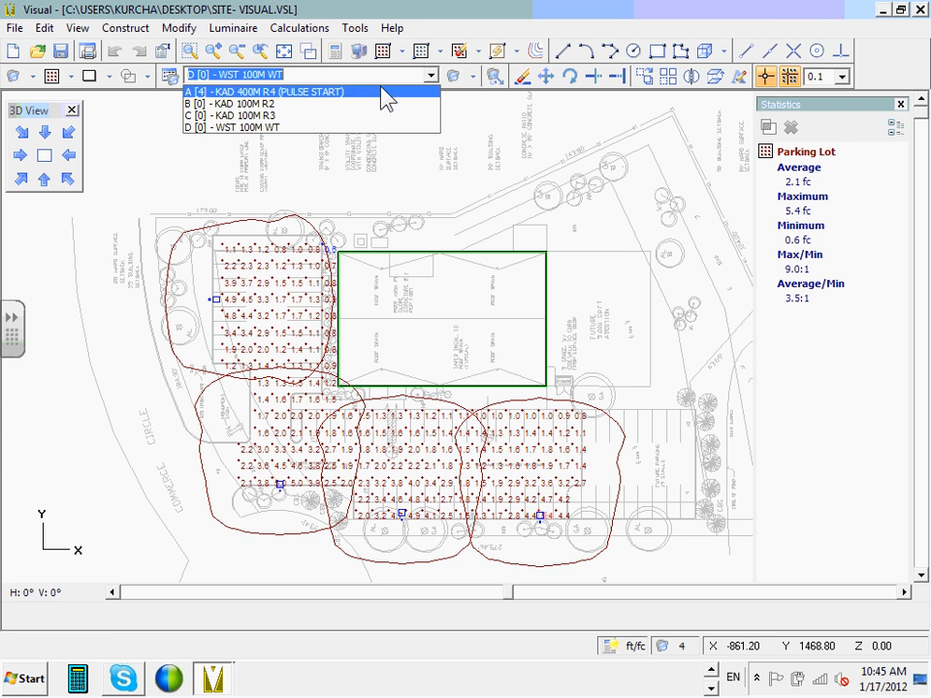
{"action": "left_click", "coordinate": [229, 136]}
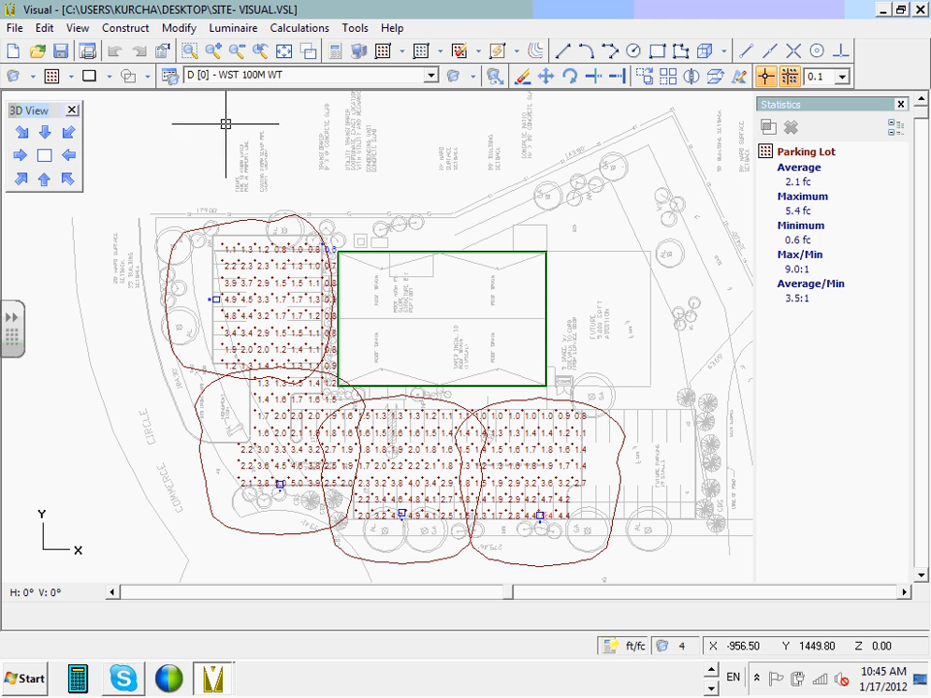
{"action": "left_click", "coordinate": [459, 79]}
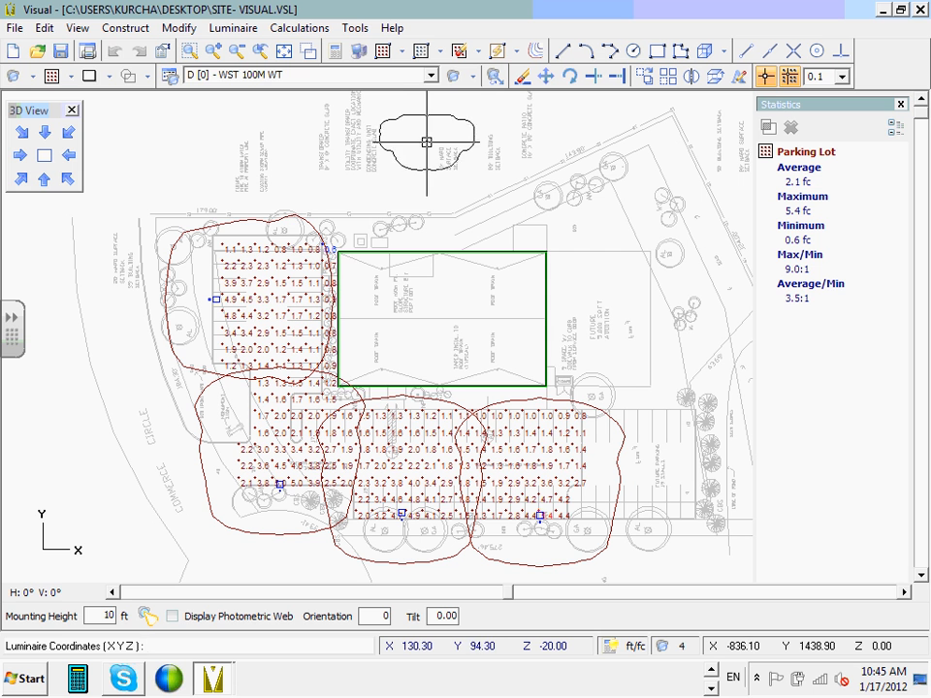
{"action": "left_click", "coordinate": [430, 76]}
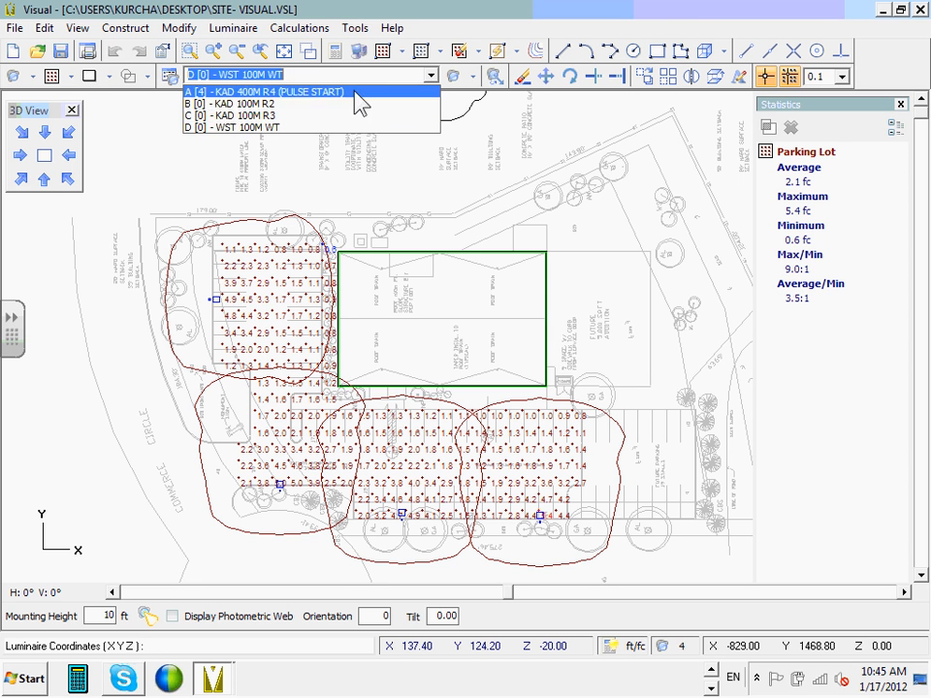
{"action": "left_click", "coordinate": [264, 129]}
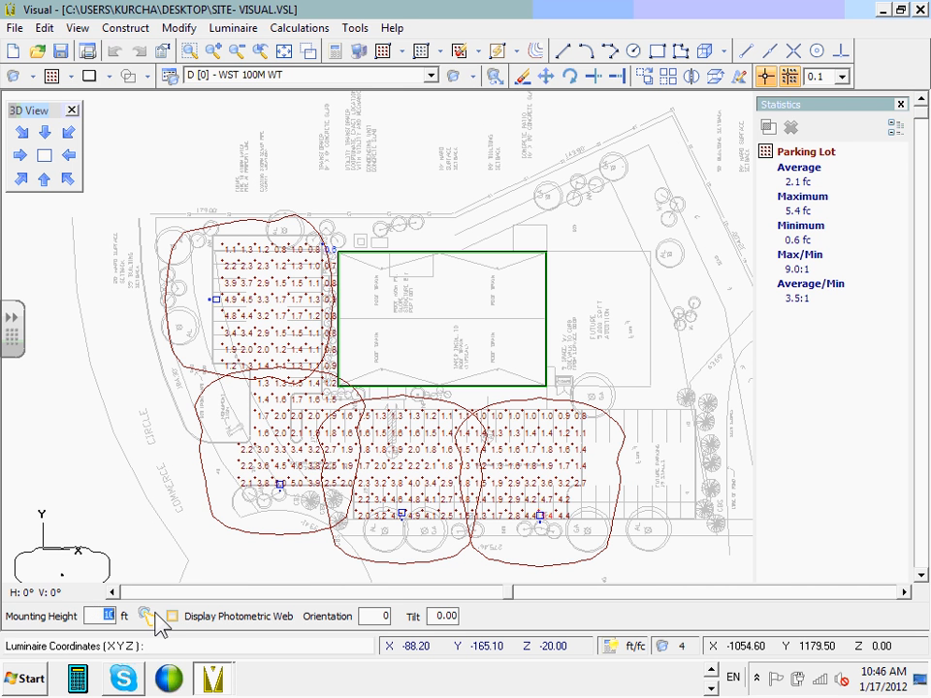
{"action": "type", "text": "5"}
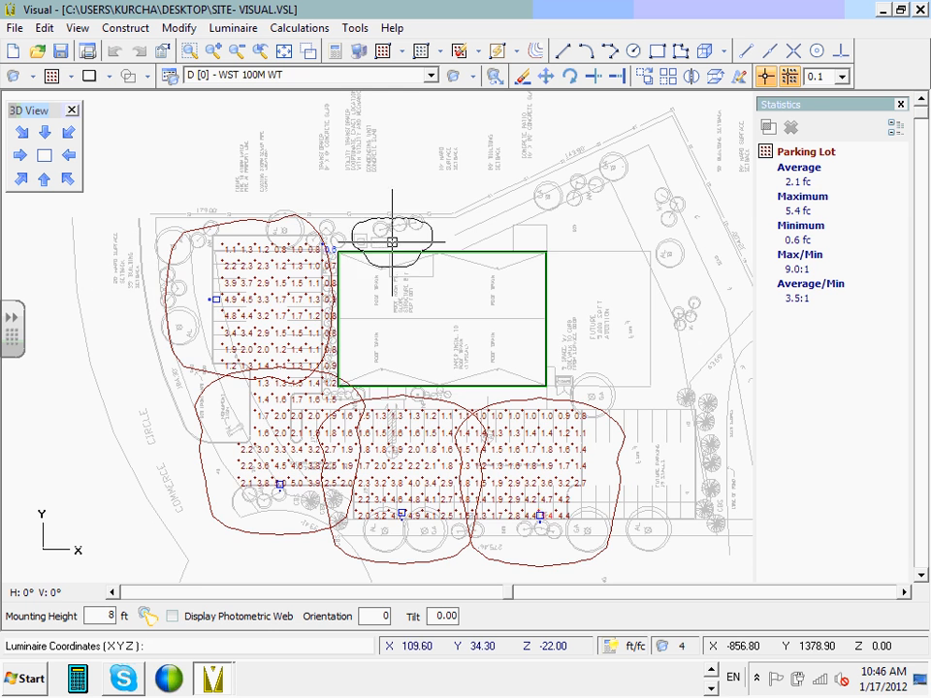
{"action": "scroll", "coordinate": [396, 236], "scroll_direction": "up", "scroll_amount": 2}
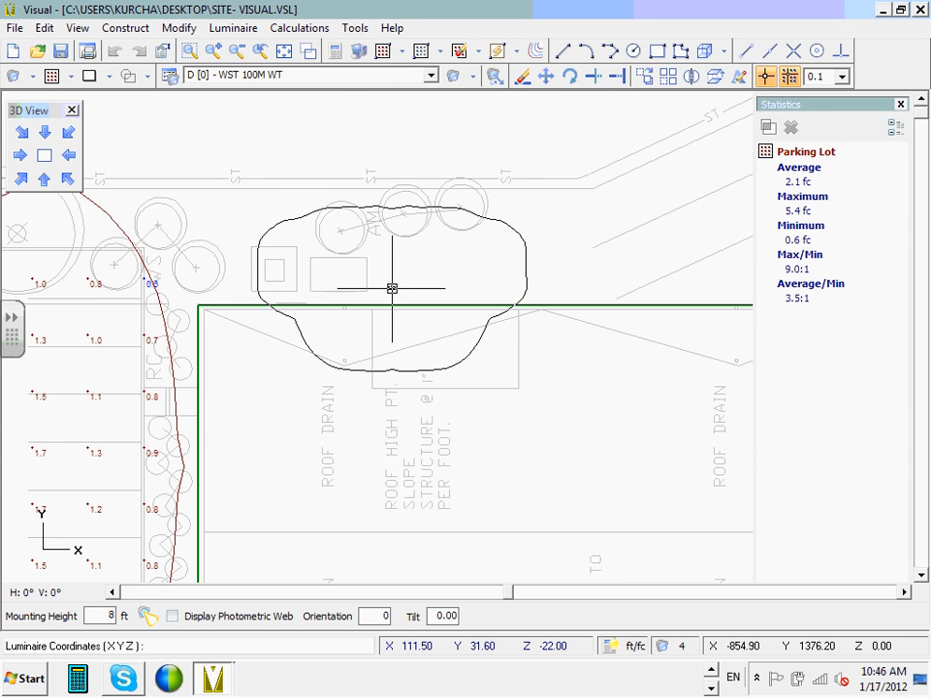
{"action": "scroll", "coordinate": [377, 284], "scroll_direction": "down", "scroll_amount": 4}
{"action": "scroll", "coordinate": [407, 309], "scroll_direction": "up", "scroll_amount": 2}
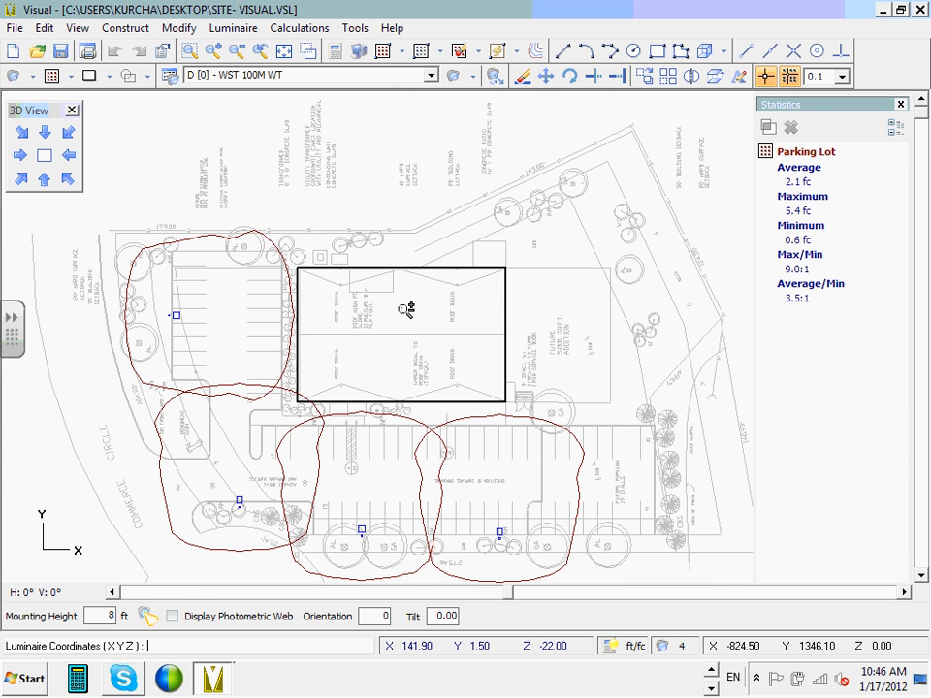
{"action": "scroll", "coordinate": [391, 228], "scroll_direction": "up", "scroll_amount": 2}
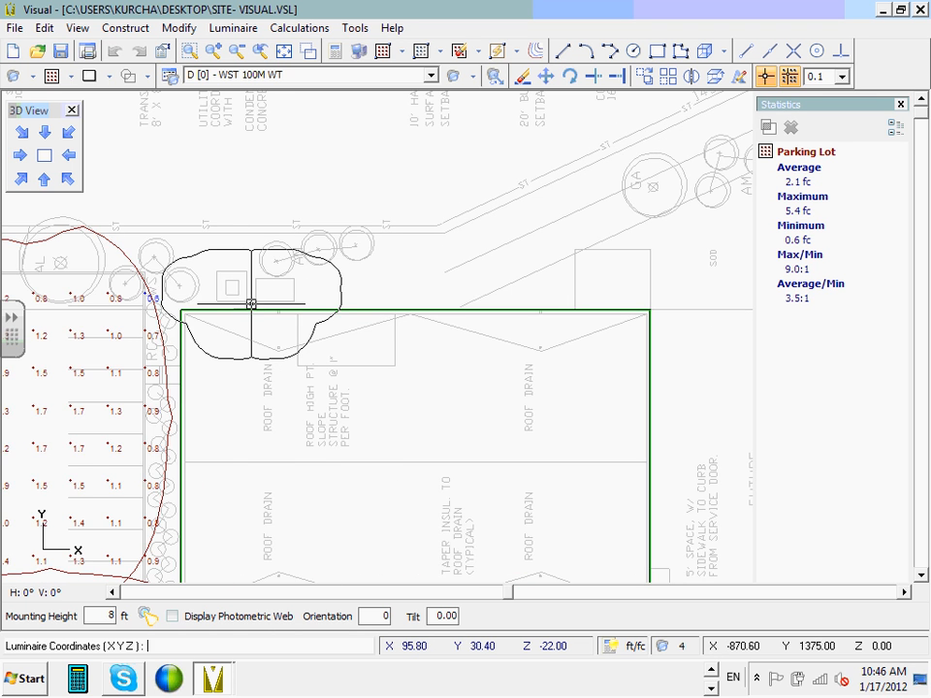
{"action": "scroll", "coordinate": [250, 303], "scroll_direction": "up", "scroll_amount": 2}
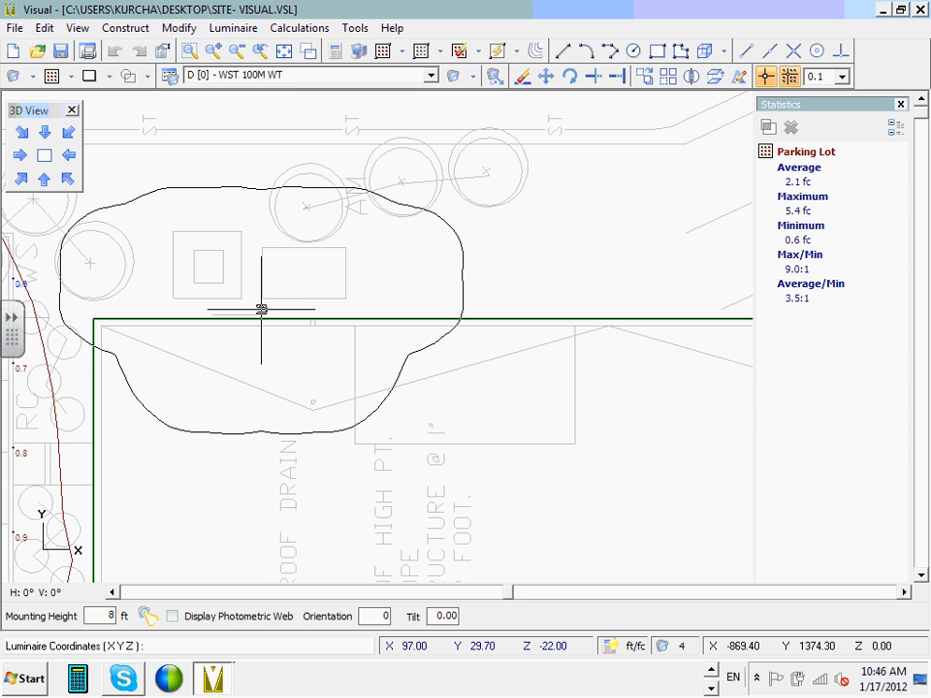
{"action": "left_click", "coordinate": [261, 311]}
{"action": "right_click", "coordinate": [274, 308]}
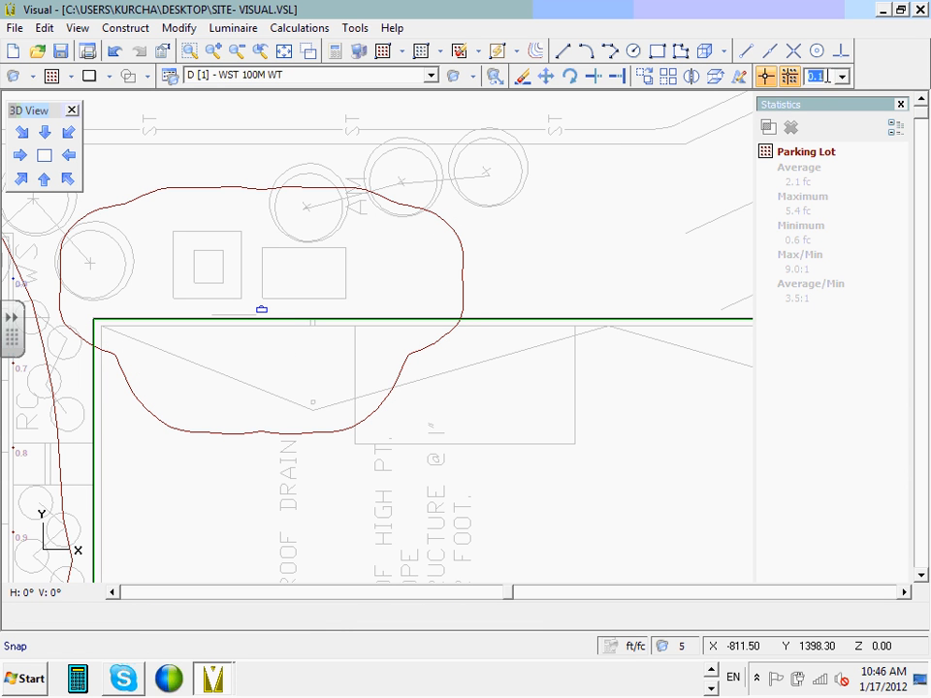
Copy the north-wall WST 100M WT luminaire 40 ft east along the wall, using a 1 ft snap.
{"action": "left_click", "coordinate": [648, 77]}
{"action": "left_click", "coordinate": [311, 255]}
{"action": "left_click", "coordinate": [191, 435]}
{"action": "scroll", "coordinate": [191, 435], "scroll_direction": "down", "scroll_amount": 2}
{"action": "right_click", "coordinate": [202, 434]}
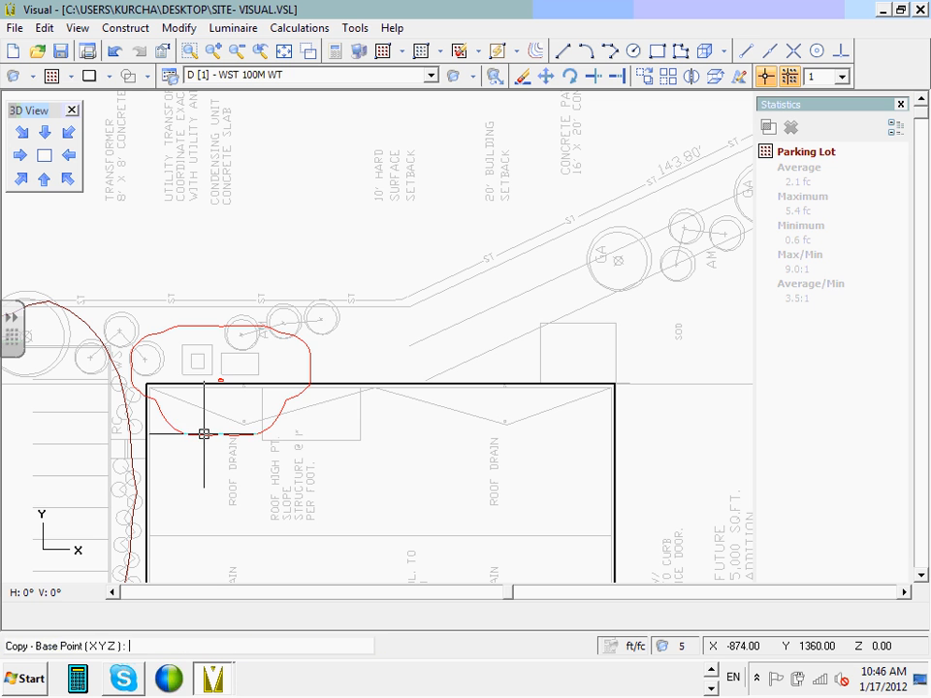
{"action": "left_click", "coordinate": [203, 434]}
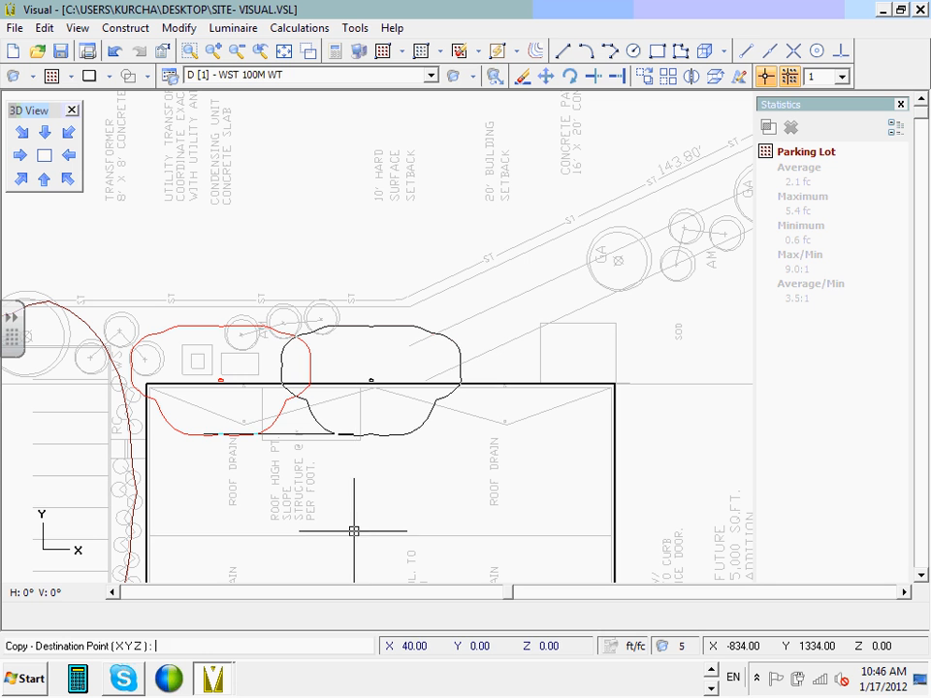
{"action": "left_click", "coordinate": [353, 529]}
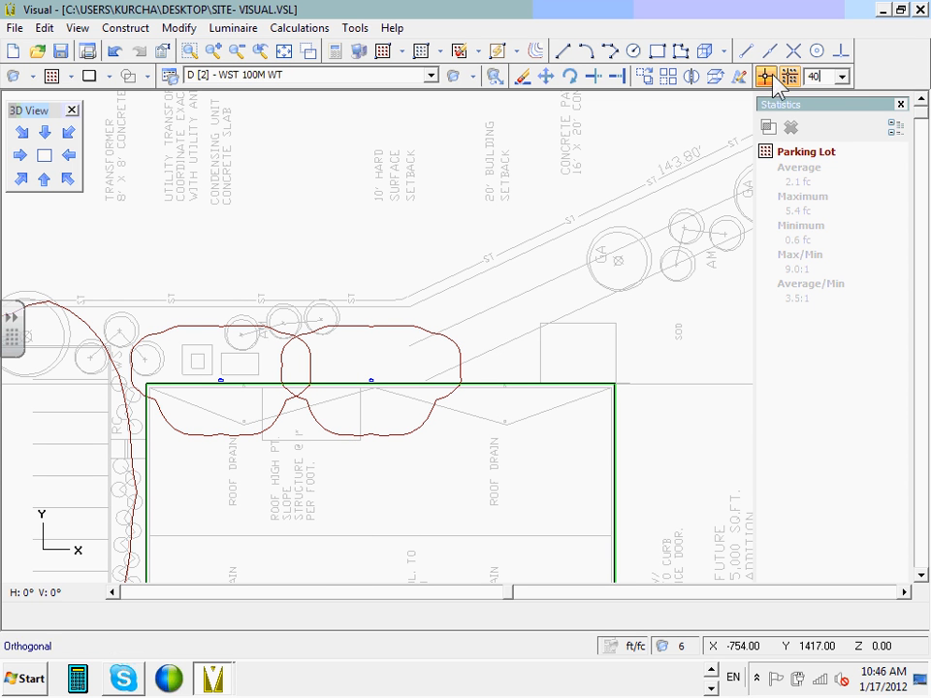
Copy the second north-wall luminaire another 40 ft east along the wall, using a 40 ft snap.
{"action": "left_click", "coordinate": [644, 78]}
{"action": "left_click", "coordinate": [371, 381]}
{"action": "key", "text": "Return"}
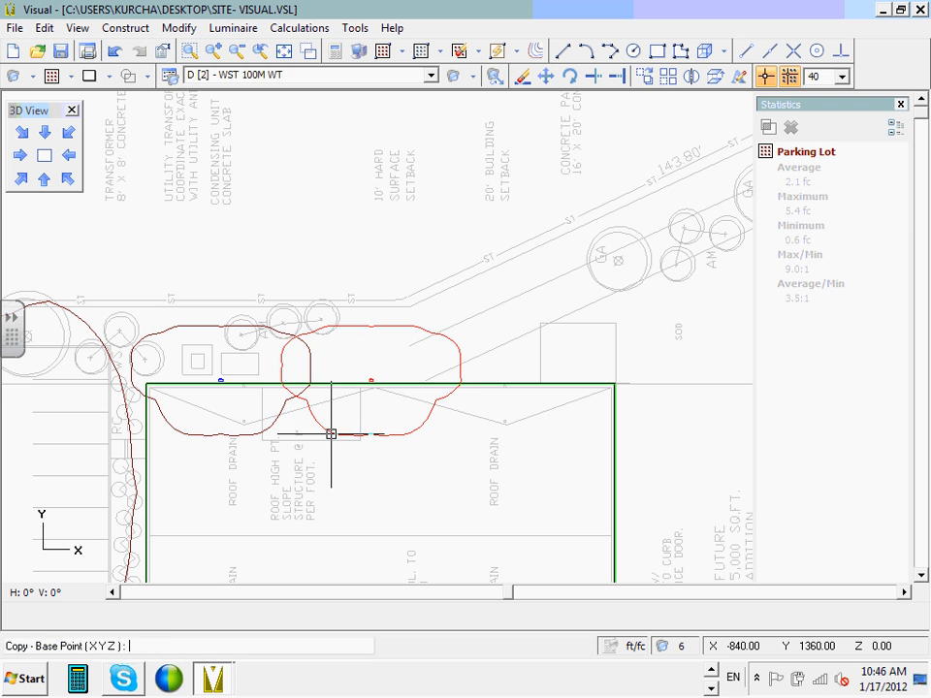
{"action": "left_click", "coordinate": [333, 432]}
{"action": "left_click", "coordinate": [482, 433]}
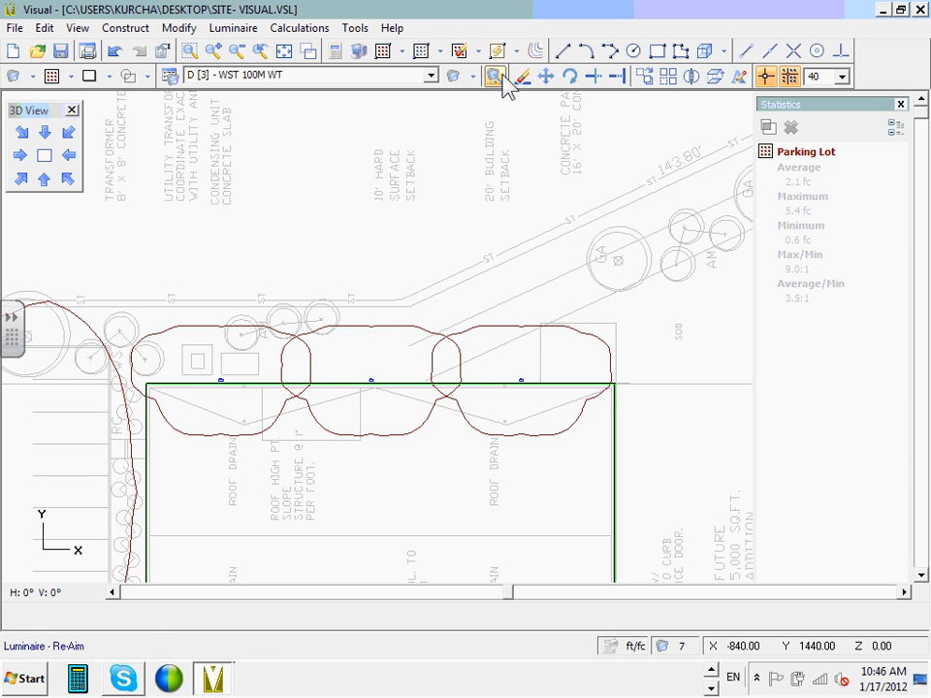
Move all three north-wall luminaires 3 ft east with the snap set to 1 ft.
{"action": "left_click", "coordinate": [546, 76]}
{"action": "left_click", "coordinate": [209, 401]}
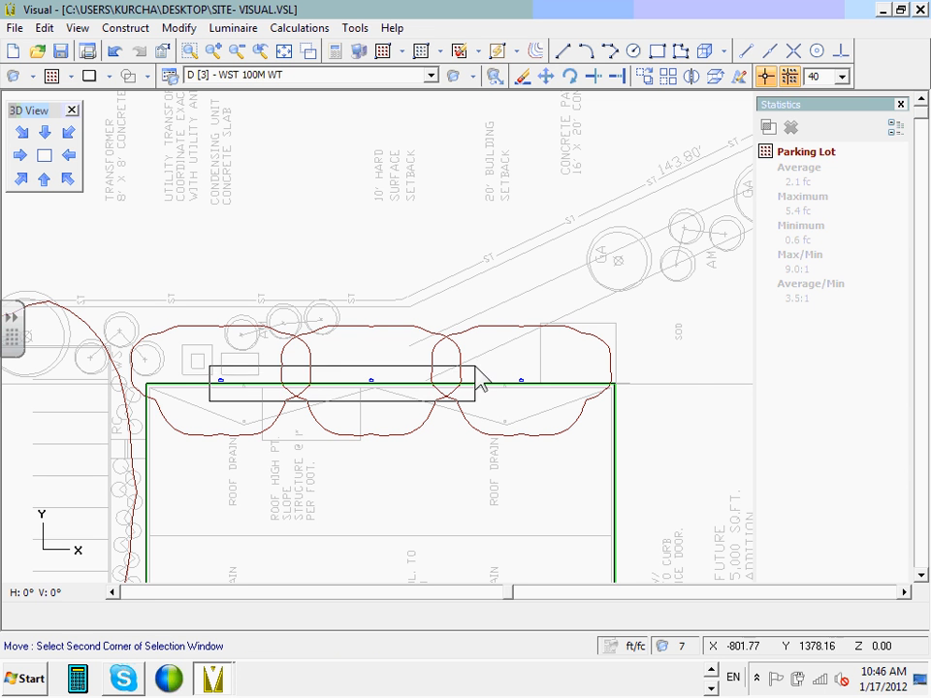
{"action": "left_click", "coordinate": [545, 374]}
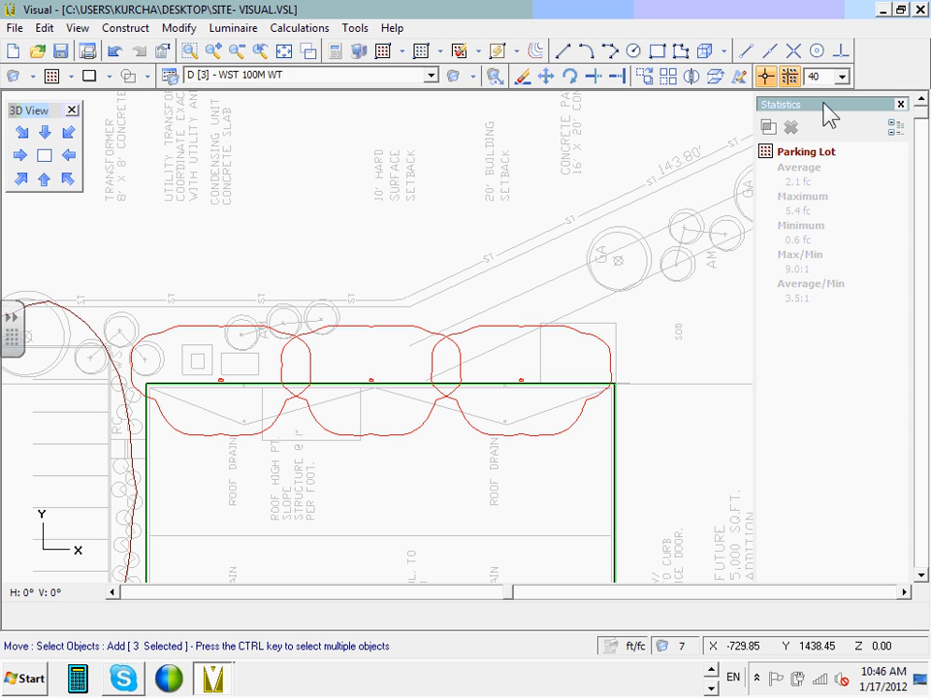
{"action": "key", "text": "Return"}
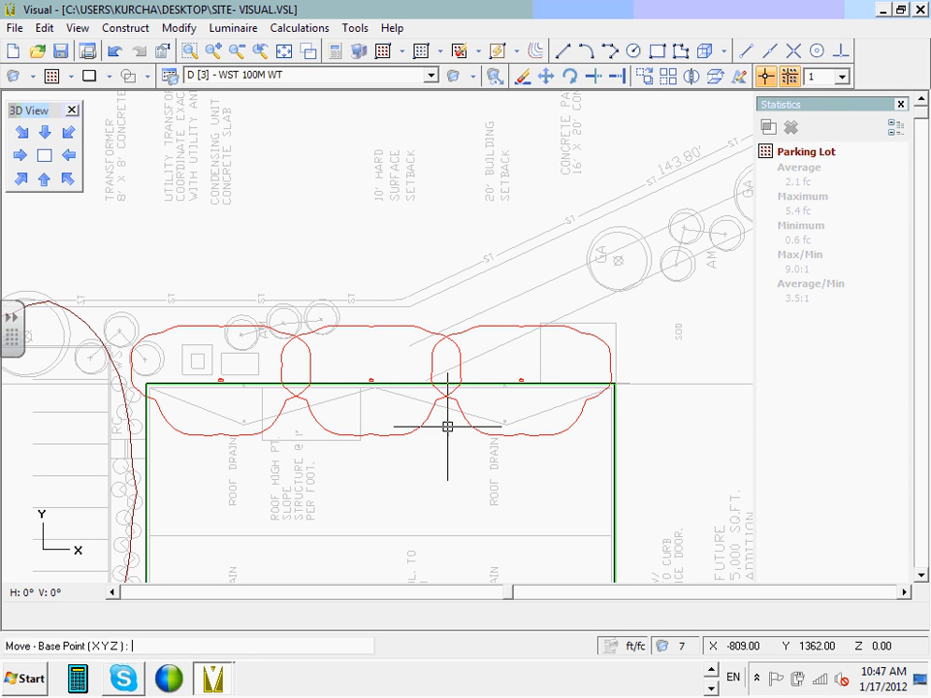
{"action": "left_click", "coordinate": [440, 432]}
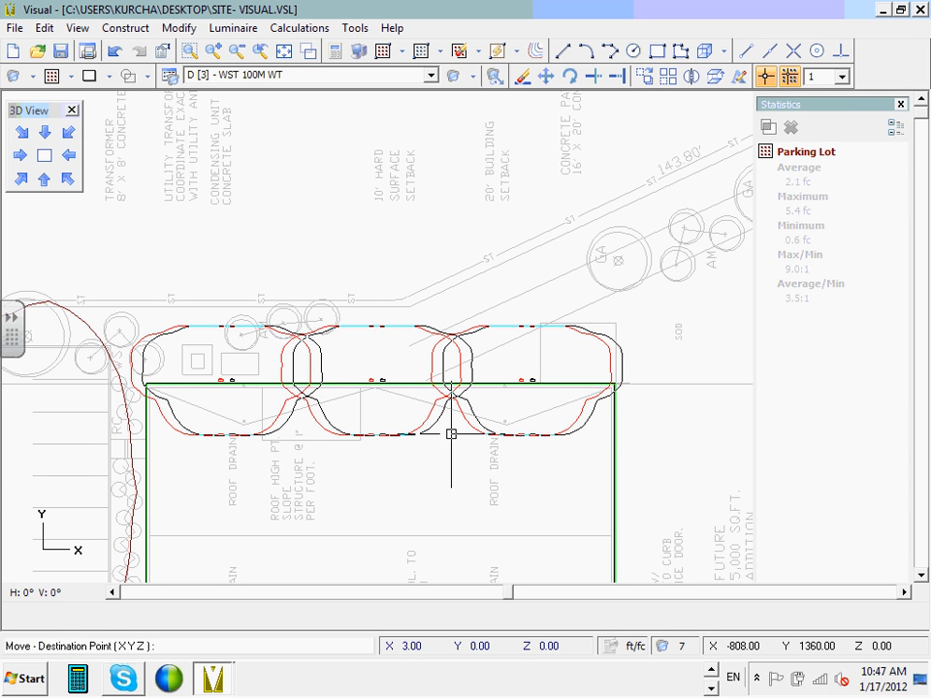
{"action": "left_click", "coordinate": [451, 434]}
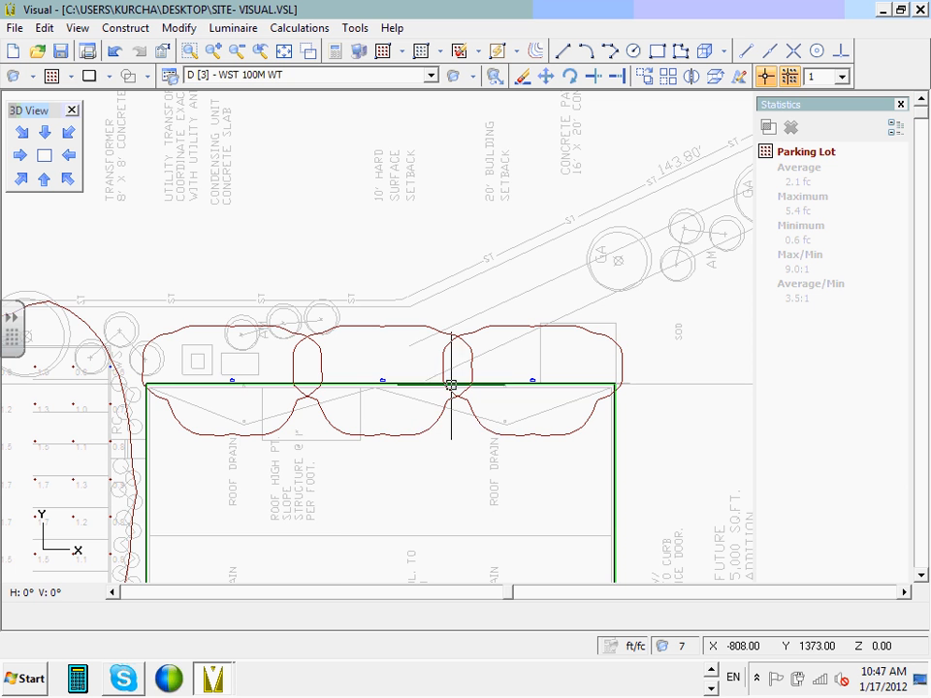
{"action": "scroll", "coordinate": [472, 160], "scroll_direction": "down", "scroll_amount": 2}
{"action": "scroll", "coordinate": [452, 392], "scroll_direction": "up", "scroll_amount": 2}
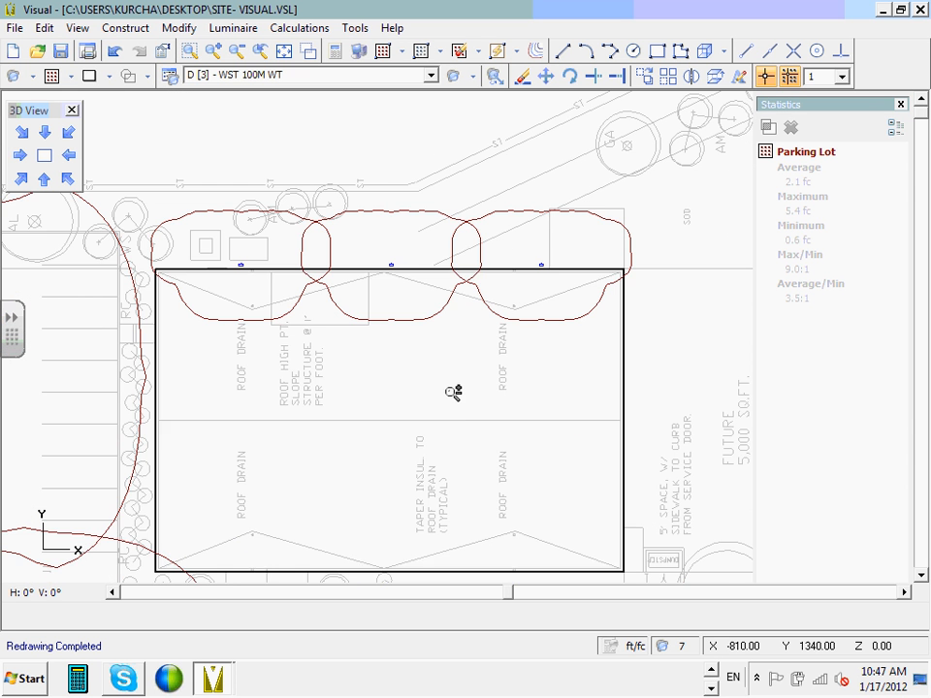
{"action": "left_click_drag", "start_coordinate": [394, 360], "coordinate": [405, 324]}
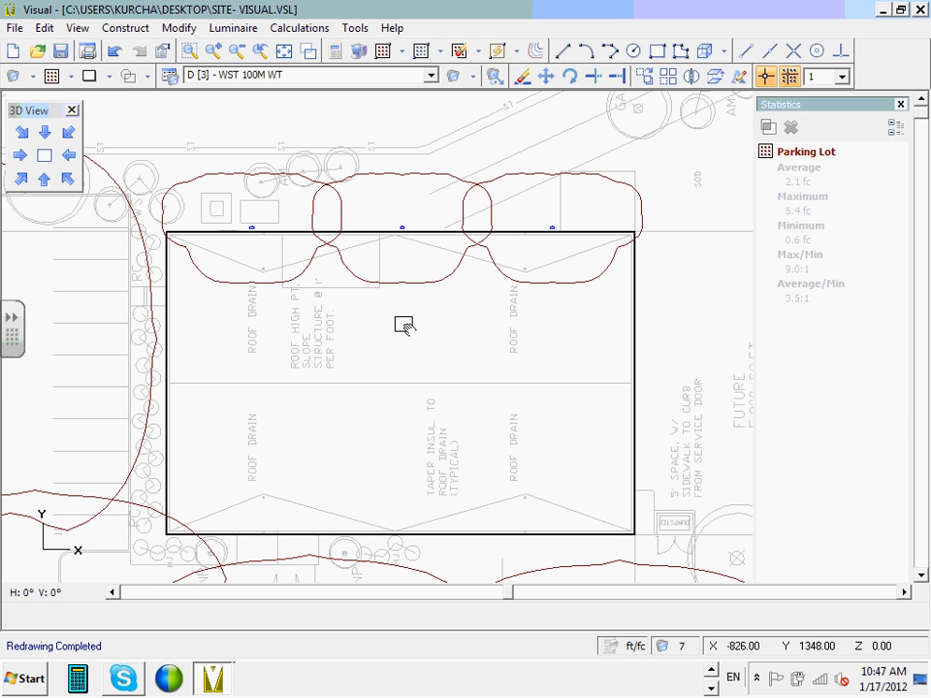
{"action": "left_click", "coordinate": [452, 75]}
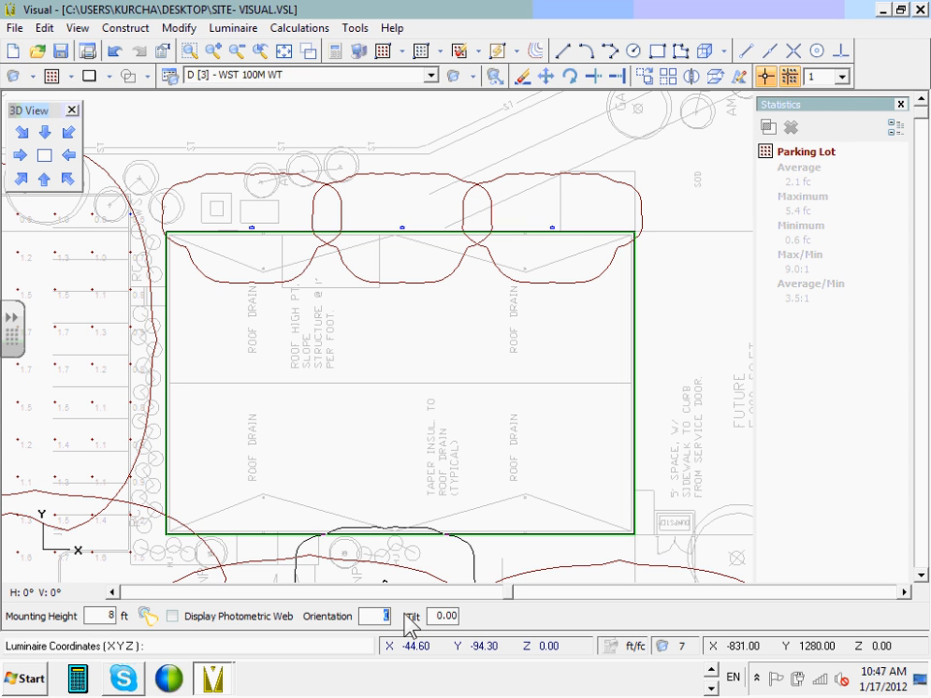
{"action": "type", "text": "180"}
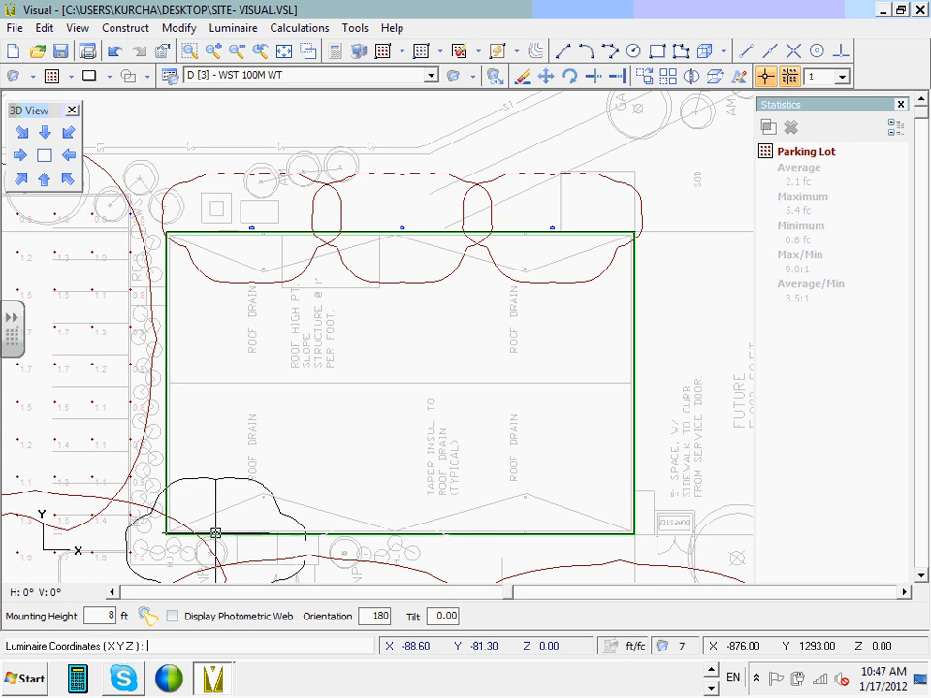
{"action": "right_click", "coordinate": [586, 217]}
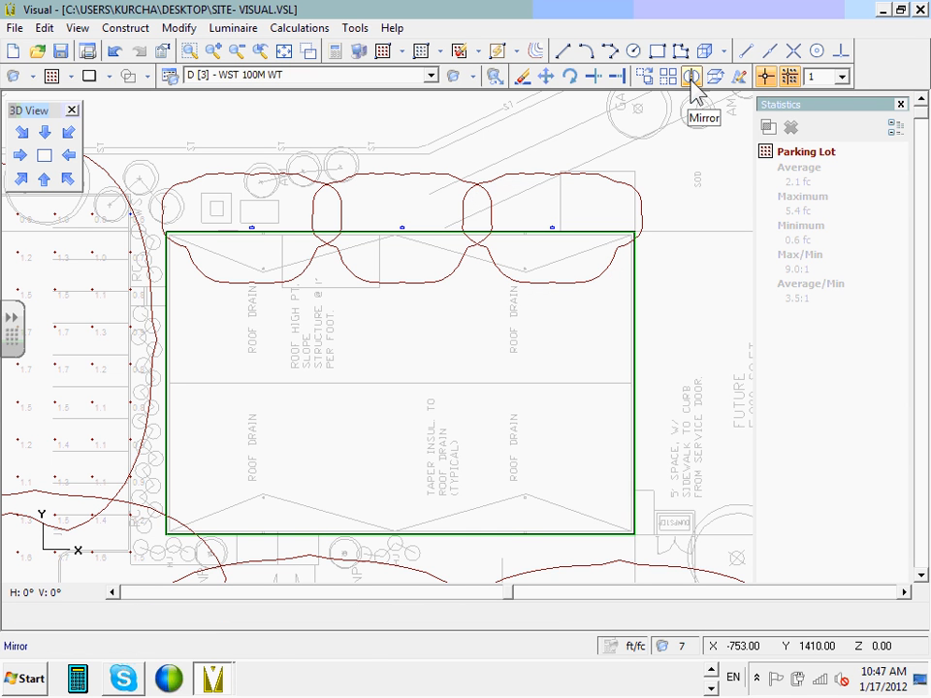
Mirror the three north-wall luminaires to the south wall about a horizontal line through the building's midpoint, keeping the originals.
{"action": "left_click", "coordinate": [691, 86]}
{"action": "left_click", "coordinate": [198, 328]}
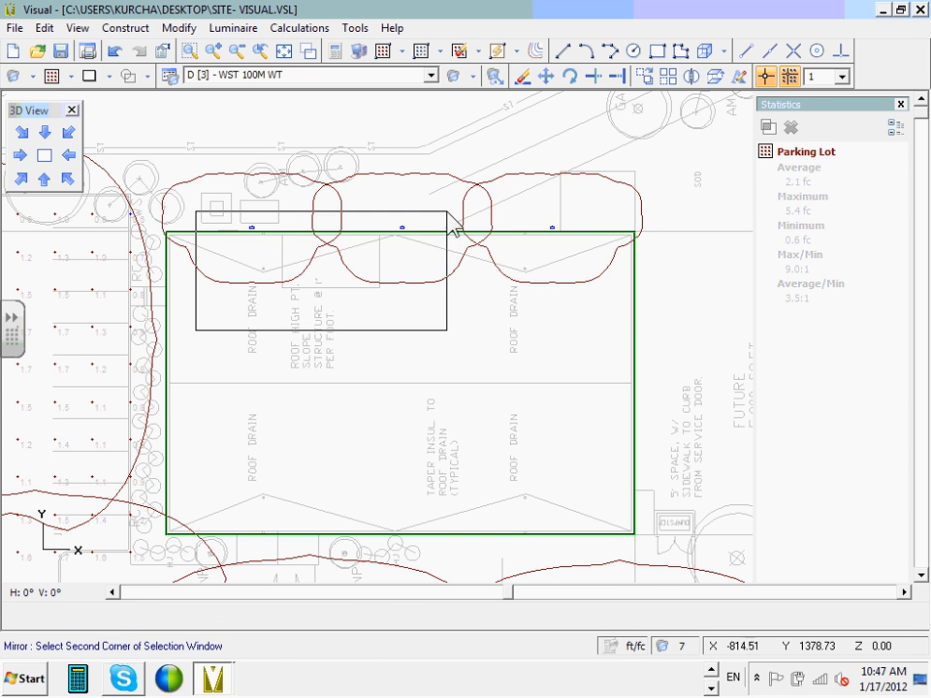
{"action": "left_click", "coordinate": [581, 216]}
{"action": "right_click", "coordinate": [443, 346]}
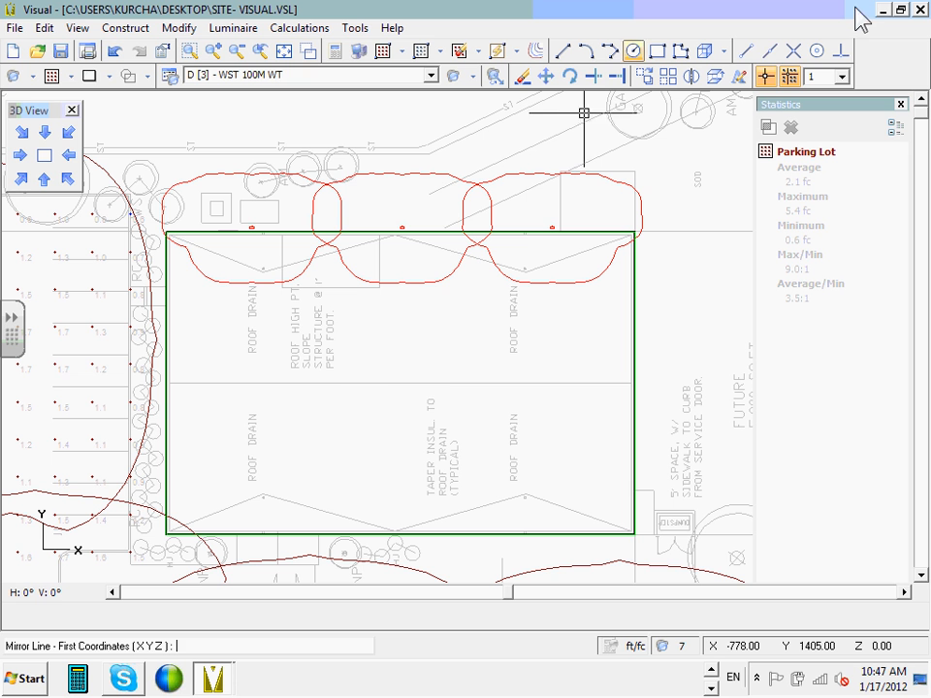
{"action": "left_click", "coordinate": [769, 55]}
{"action": "left_click", "coordinate": [388, 382]}
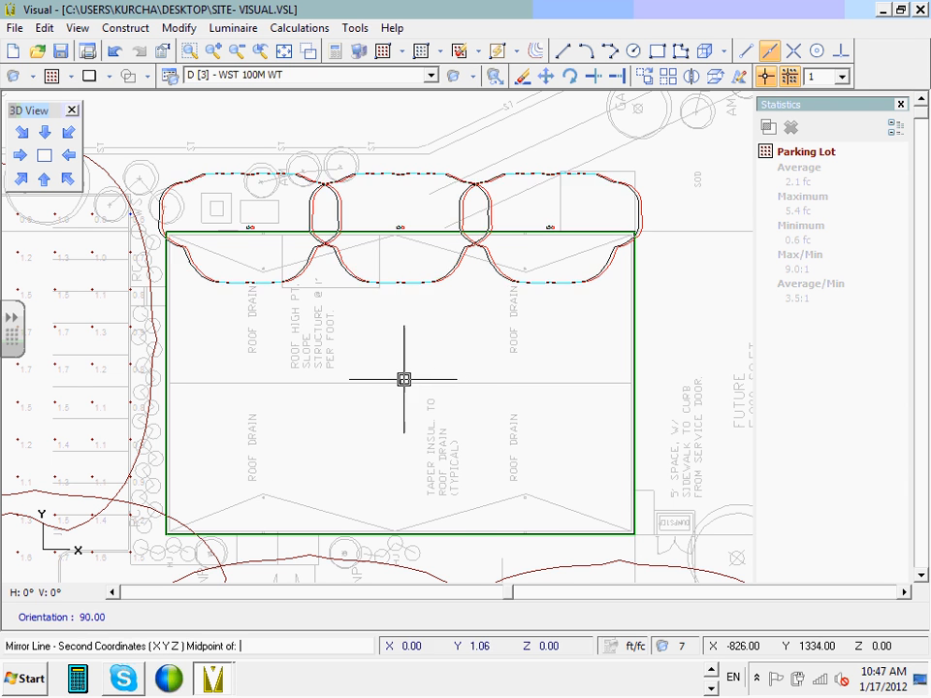
{"action": "left_click", "coordinate": [564, 396]}
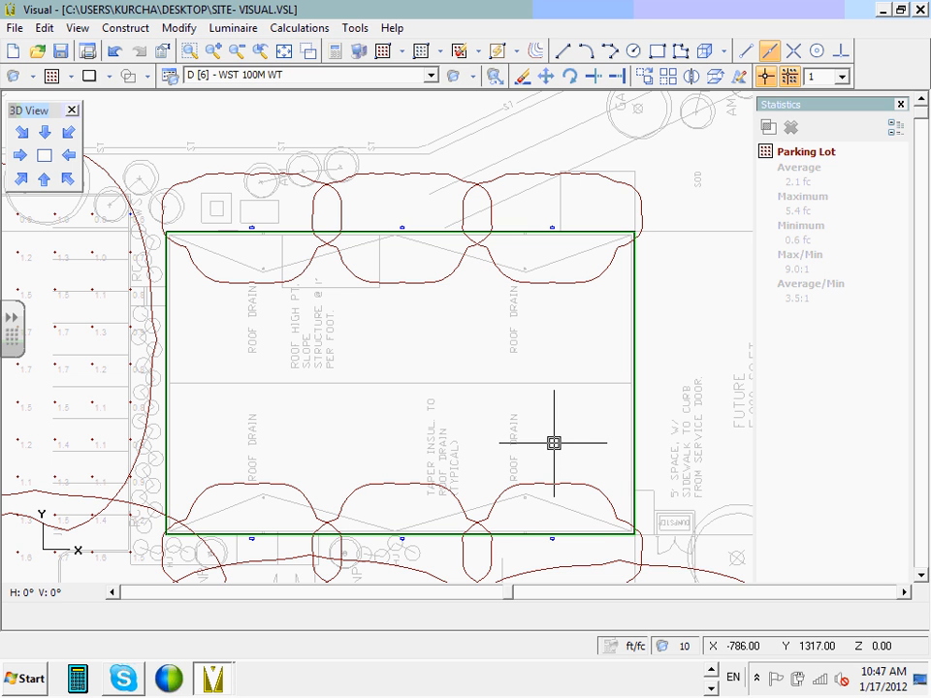
{"action": "key", "text": "Return"}
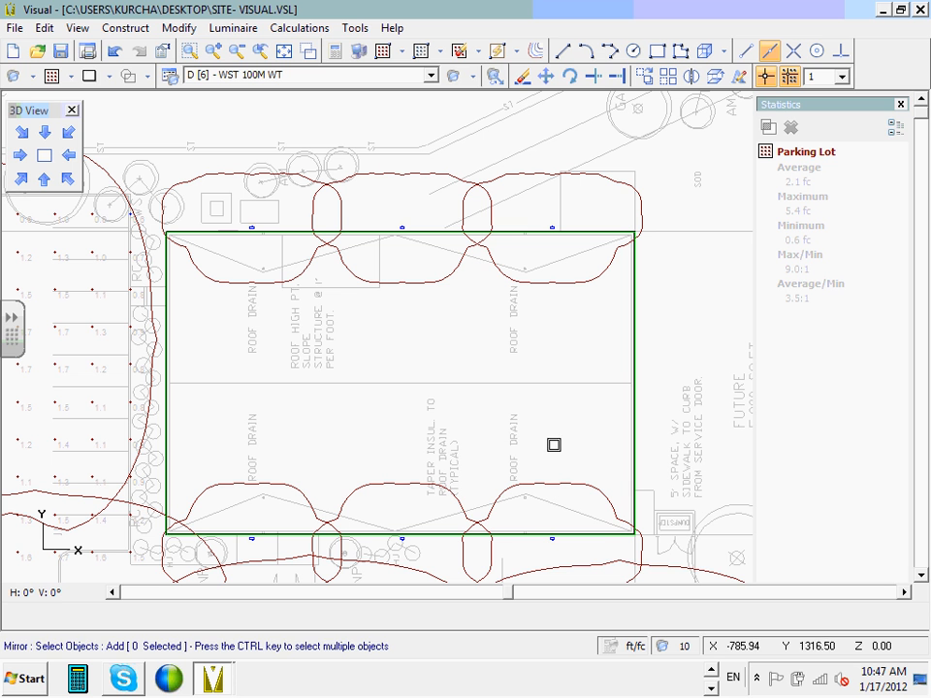
Place a WST 100M WT luminaire at 8 ft mounting height and 90 orientation on the east wall, near its north end.
{"action": "left_click", "coordinate": [452, 79]}
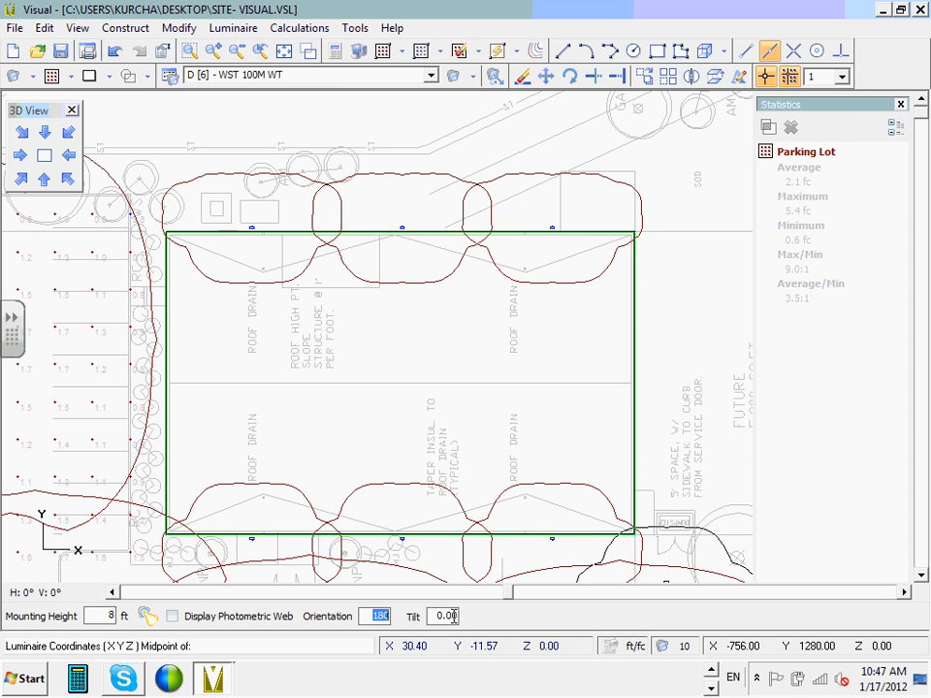
{"action": "type", "text": "90"}
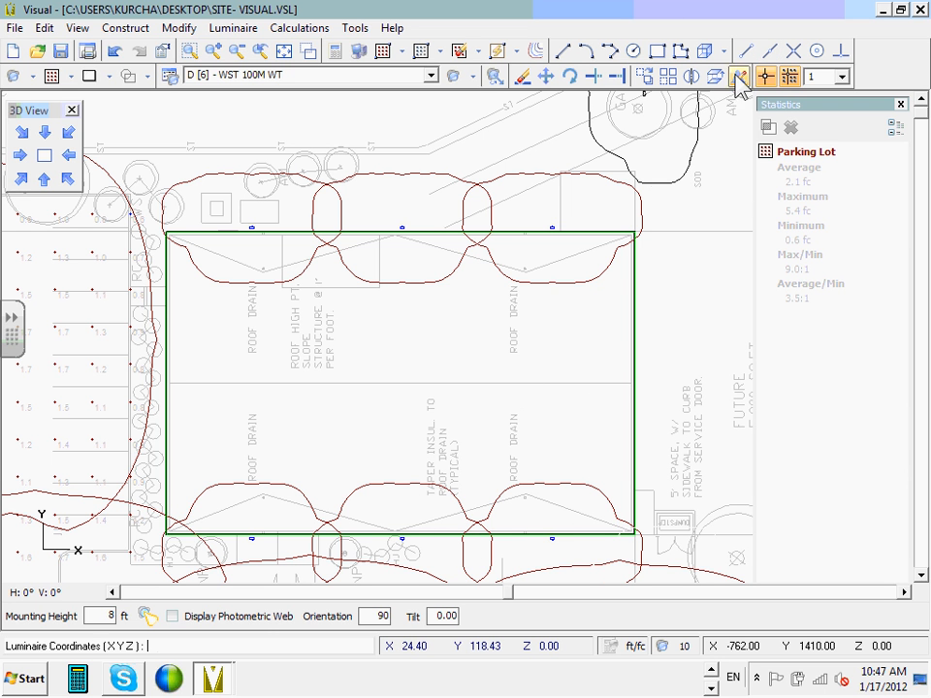
{"action": "left_click", "coordinate": [636, 296]}
{"action": "scroll", "coordinate": [636, 295], "scroll_direction": "up", "scroll_amount": 5}
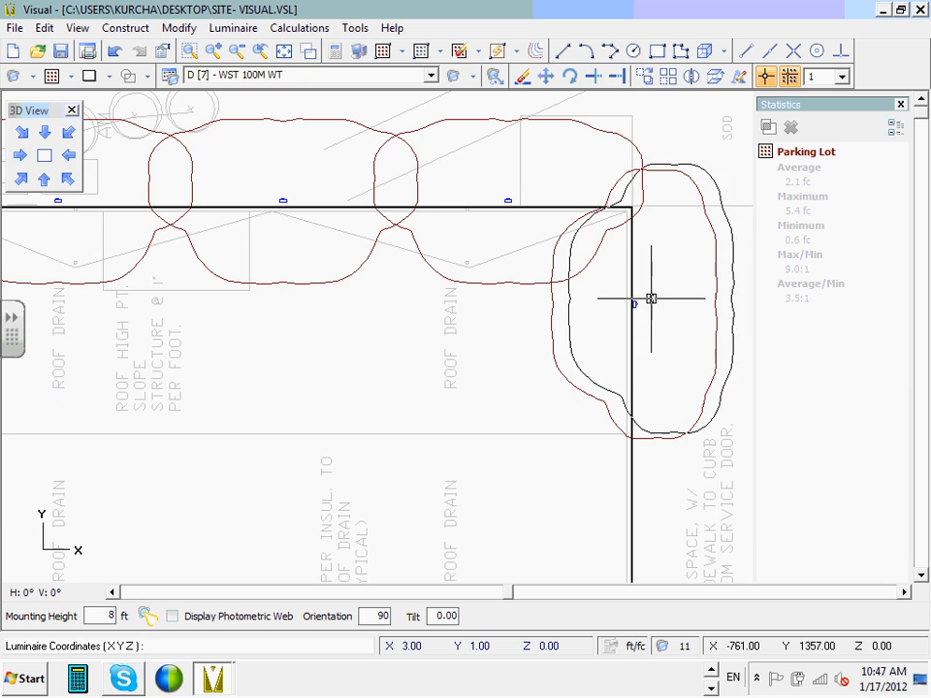
{"action": "key", "text": "Escape"}
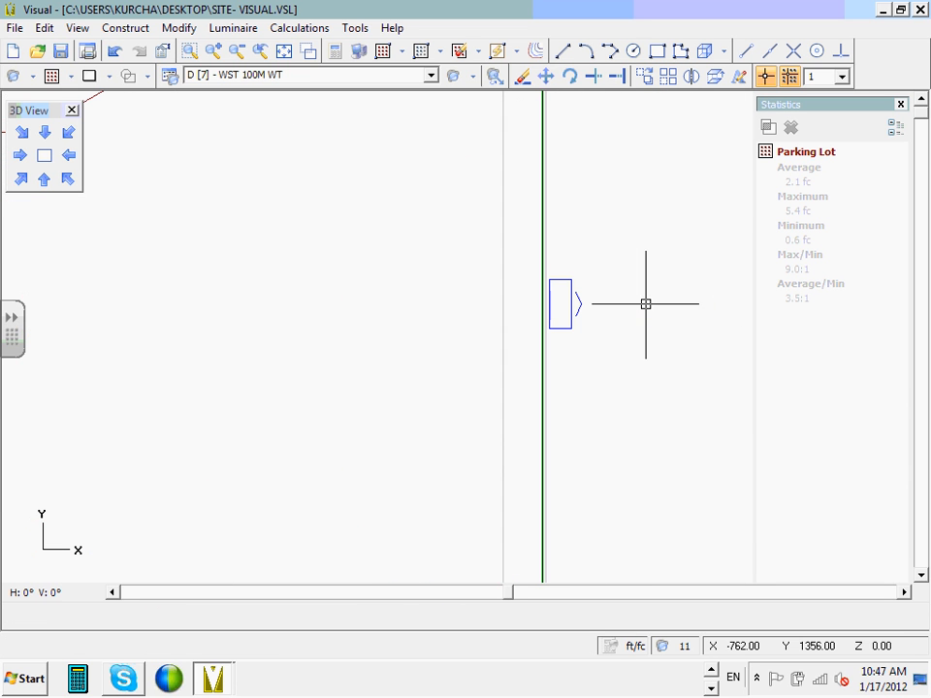
Move the east-wall luminaire slightly east, away from the wall face, using a 0.1 ft snap.
{"action": "left_click", "coordinate": [546, 75]}
{"action": "left_click", "coordinate": [633, 117]}
{"action": "right_click", "coordinate": [604, 212]}
{"action": "left_click", "coordinate": [603, 218]}
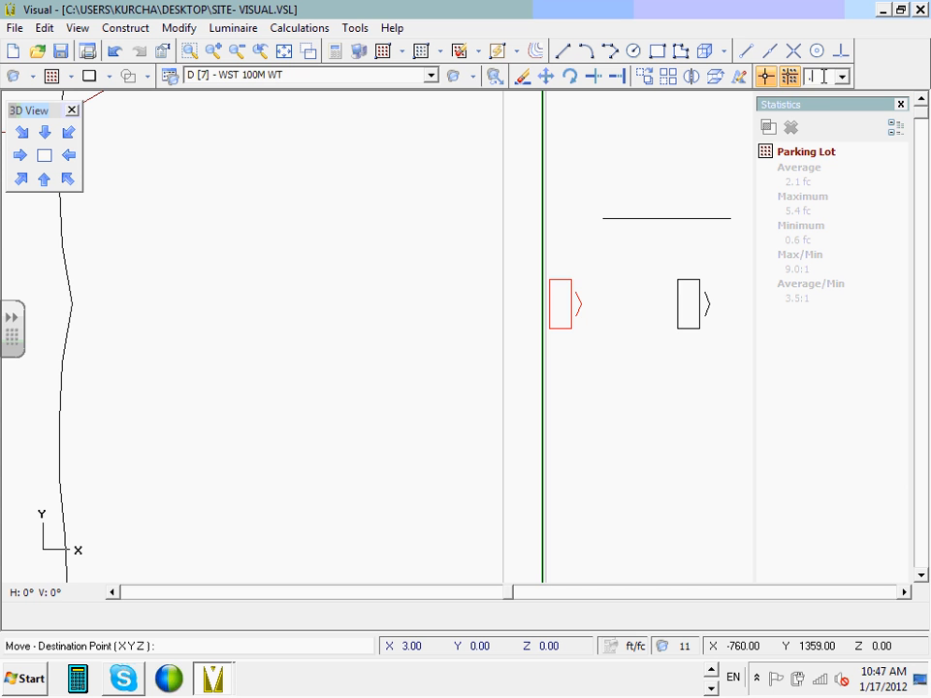
{"action": "left_click", "coordinate": [619, 210]}
{"action": "scroll", "coordinate": [617, 211], "scroll_direction": "down", "scroll_amount": 2}
{"action": "scroll", "coordinate": [618, 211], "scroll_direction": "down", "scroll_amount": 2}
{"action": "scroll", "coordinate": [543, 236], "scroll_direction": "up", "scroll_amount": 3}
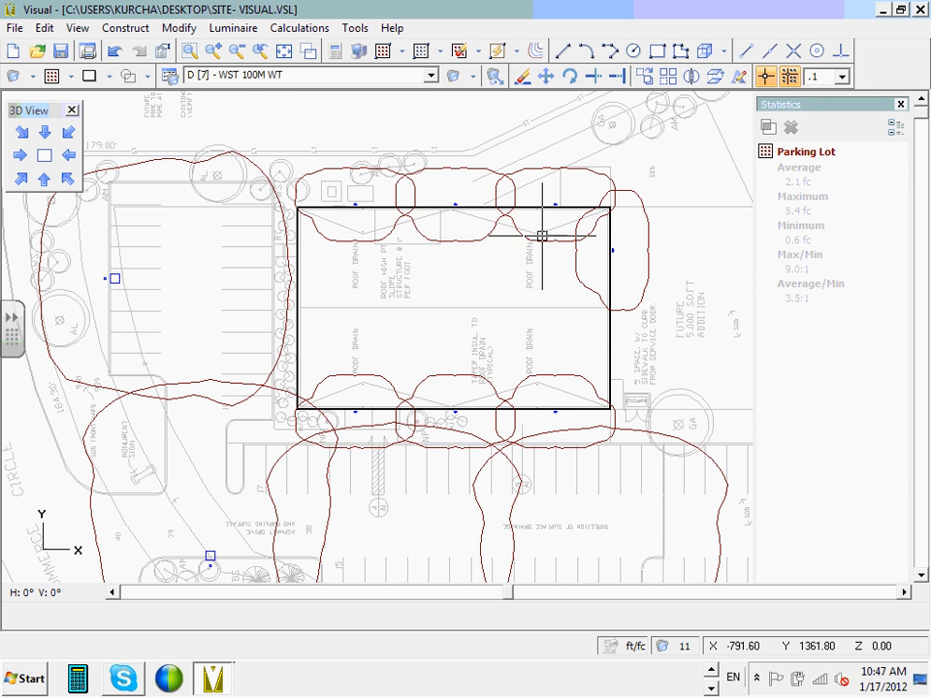
{"action": "left_click_drag", "start_coordinate": [544, 293], "coordinate": [507, 307]}
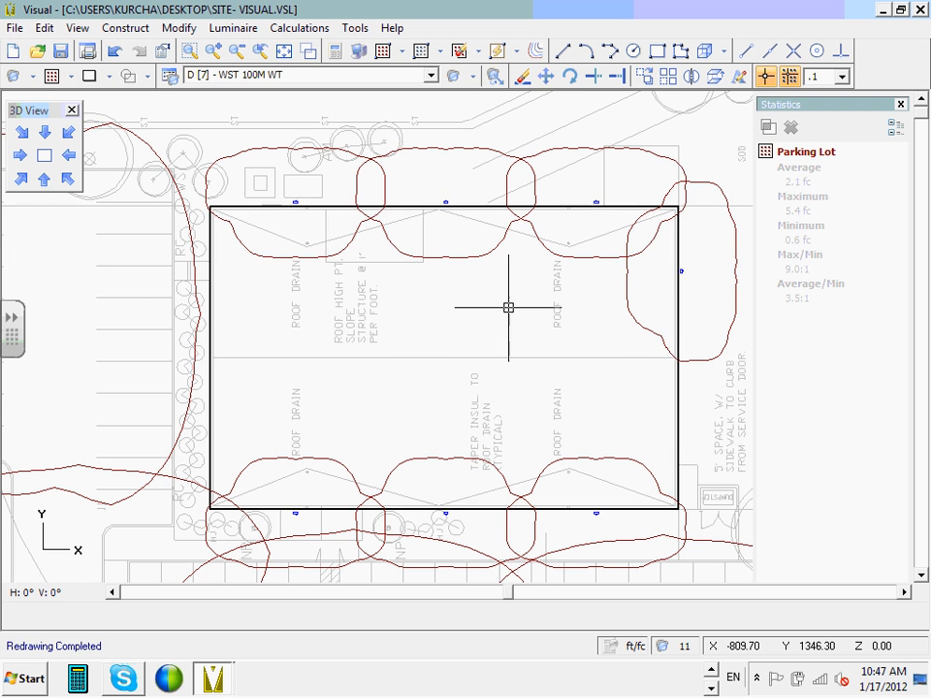
{"action": "left_click", "coordinate": [644, 76]}
{"action": "left_click", "coordinate": [652, 327]}
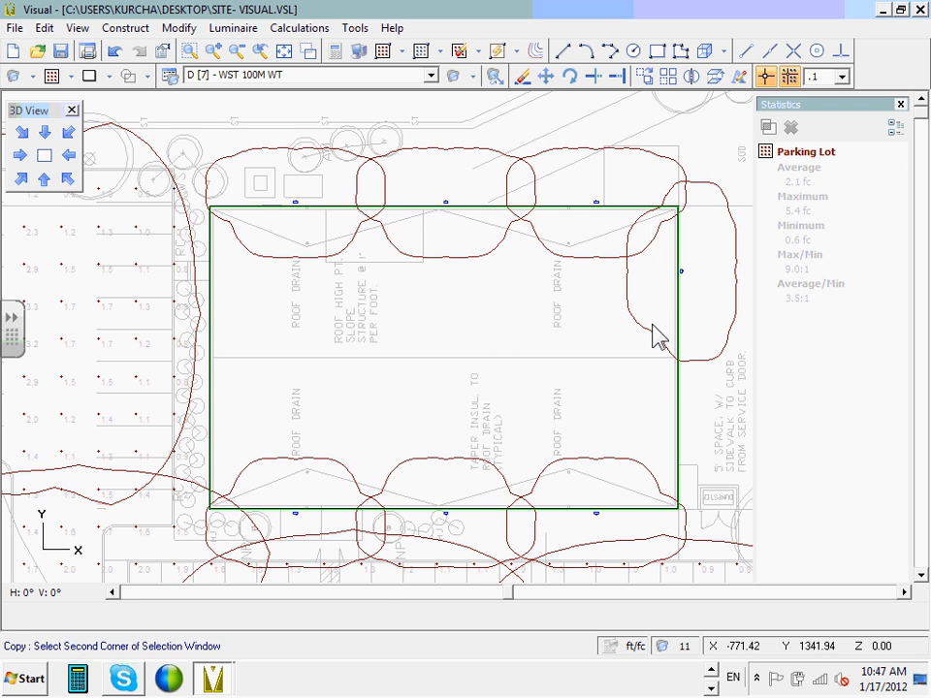
{"action": "left_click", "coordinate": [707, 235]}
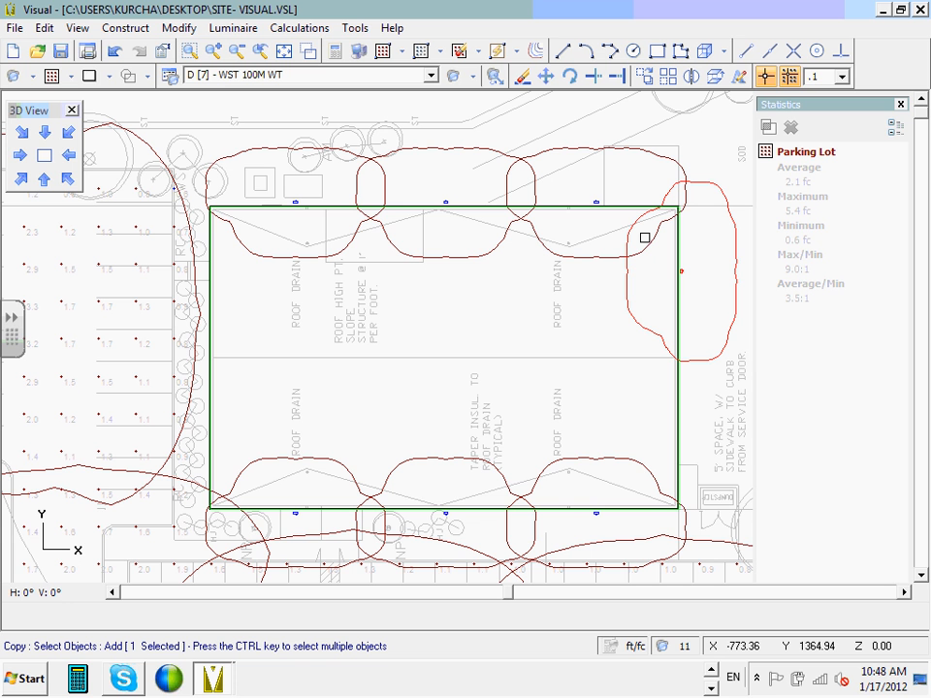
{"action": "right_click", "coordinate": [725, 283]}
{"action": "left_click", "coordinate": [721, 282]}
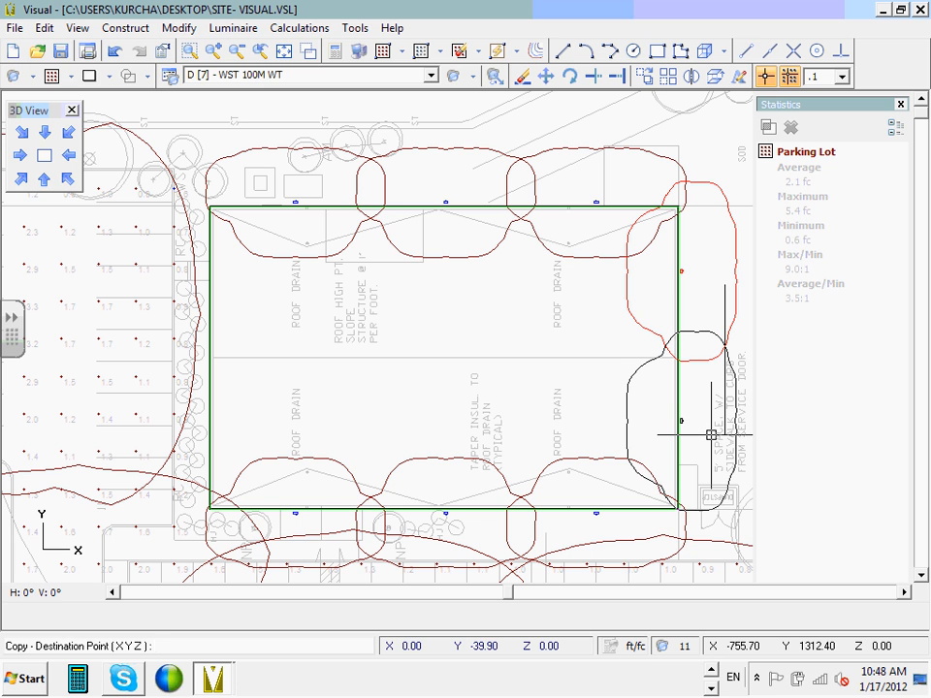
{"action": "key", "text": "Escape"}
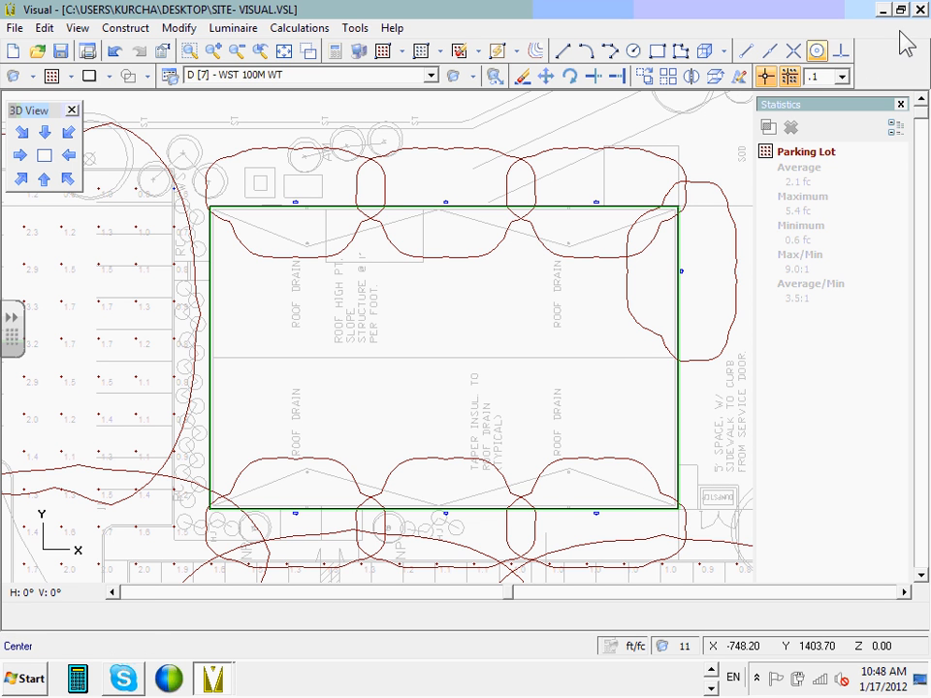
Copy the east-wall luminaire 40 ft south along the wall, using a 40 ft snap.
{"action": "type", "text": "40"}
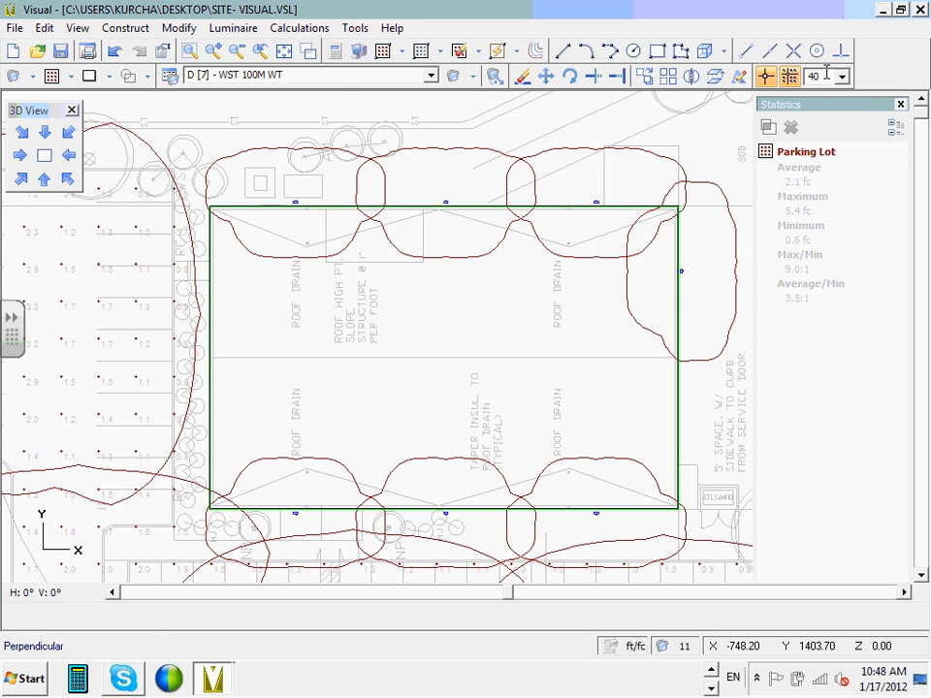
{"action": "left_click", "coordinate": [644, 75]}
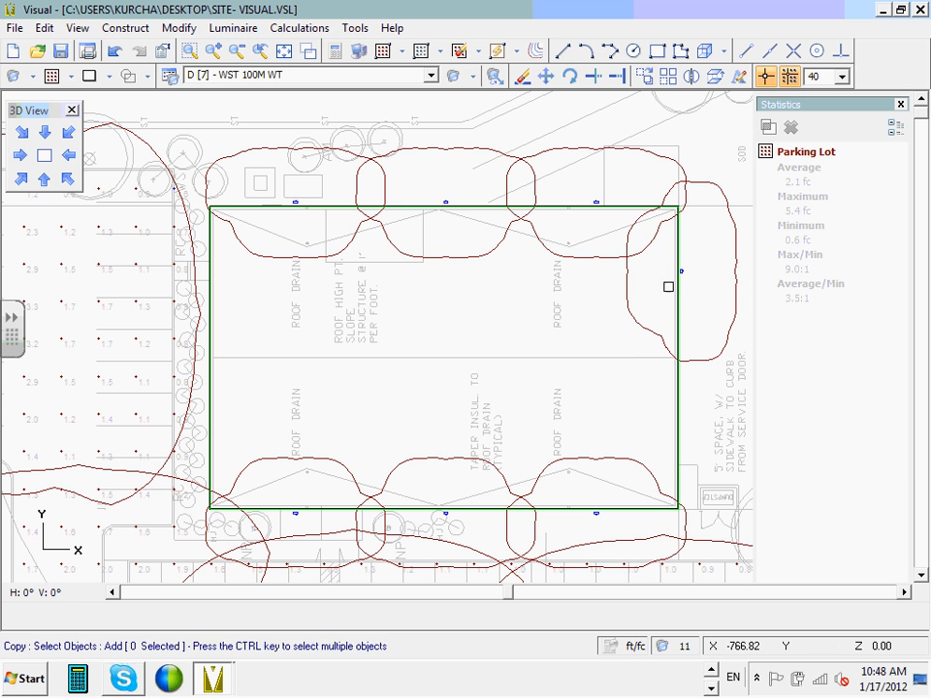
{"action": "left_click", "coordinate": [677, 281]}
{"action": "left_click", "coordinate": [688, 260]}
{"action": "right_click", "coordinate": [688, 261]}
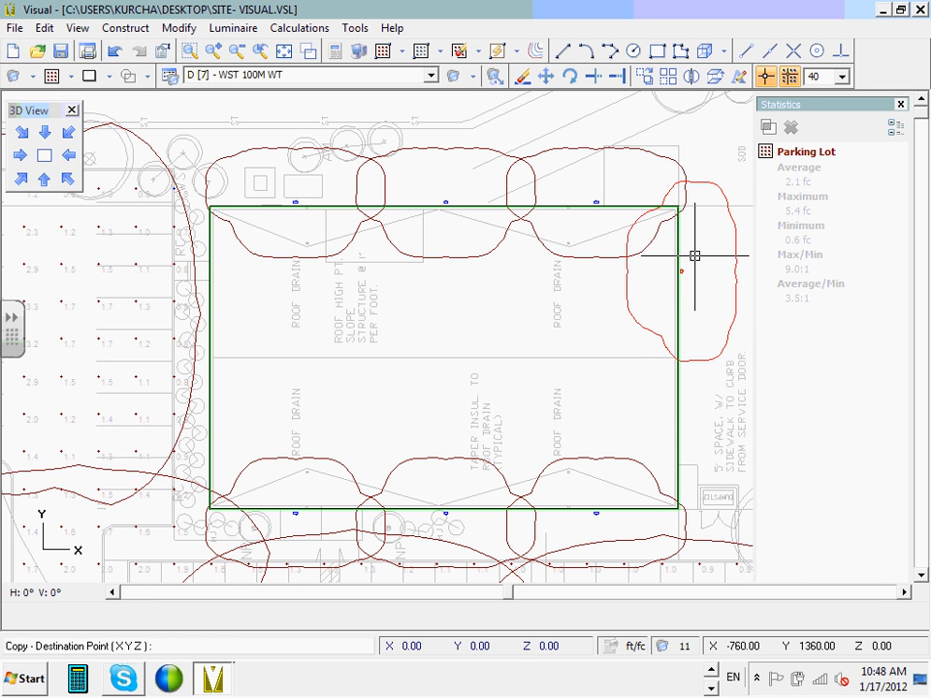
{"action": "left_click", "coordinate": [693, 393]}
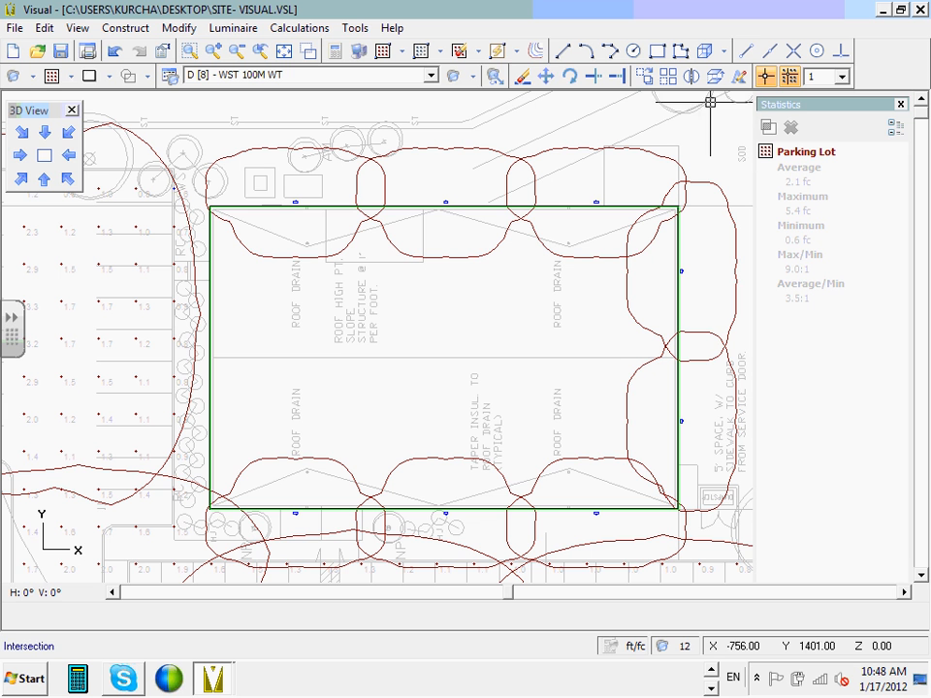
Move the two east-wall luminaires 3 ft south along the wall.
{"action": "left_click", "coordinate": [548, 77]}
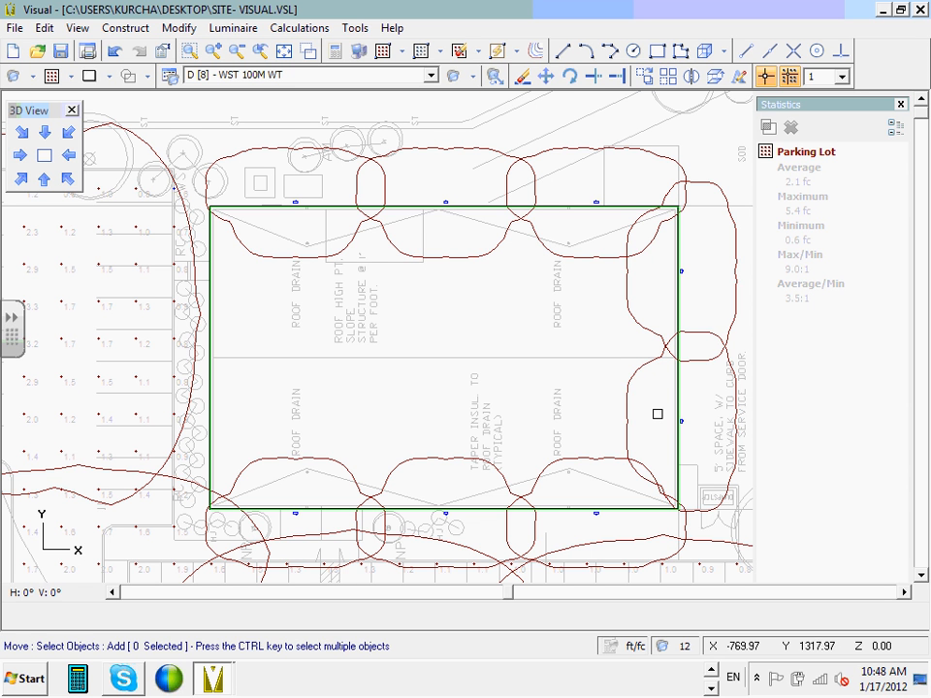
{"action": "left_click", "coordinate": [659, 439]}
{"action": "left_click", "coordinate": [733, 199]}
{"action": "right_click", "coordinate": [726, 228]}
{"action": "left_click", "coordinate": [725, 230]}
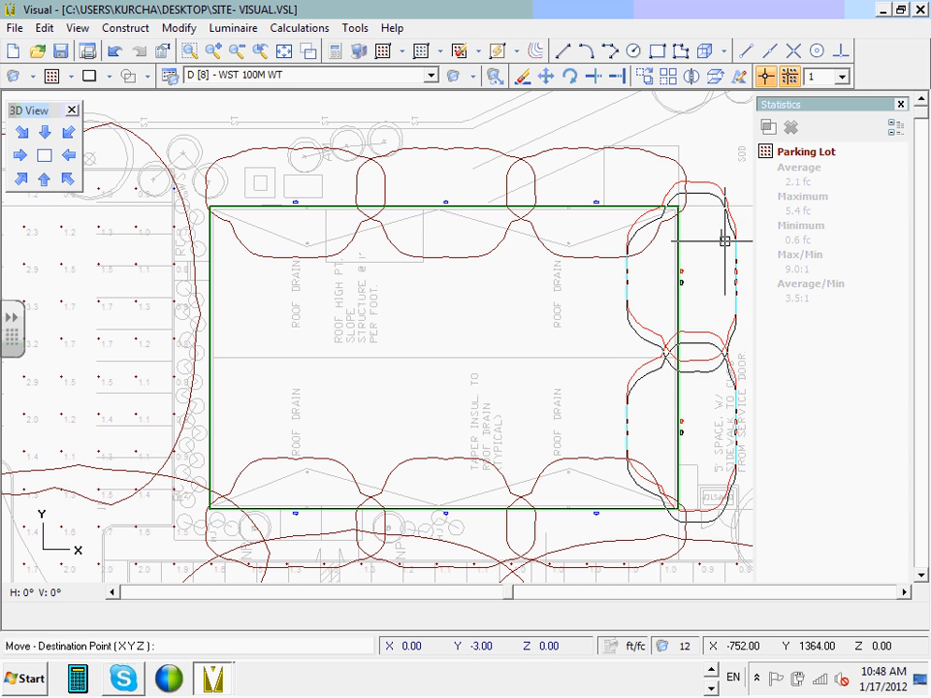
{"action": "left_click", "coordinate": [724, 240]}
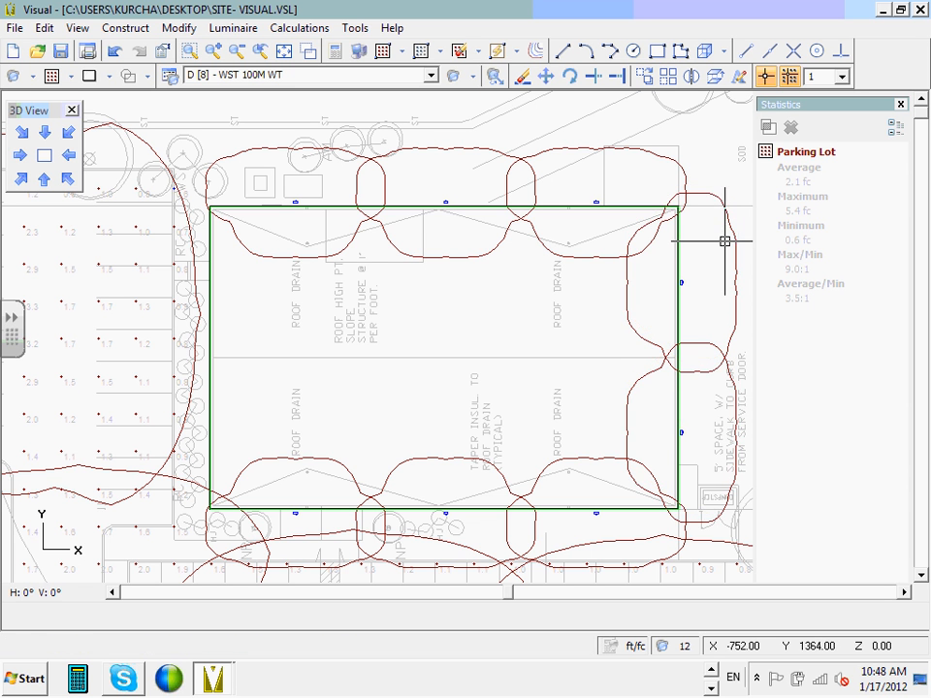
Mirror the two east-wall luminaires to the west wall about a vertical line through the building's midpoint, keeping the originals.
{"action": "left_click", "coordinate": [690, 76]}
{"action": "left_click", "coordinate": [648, 444]}
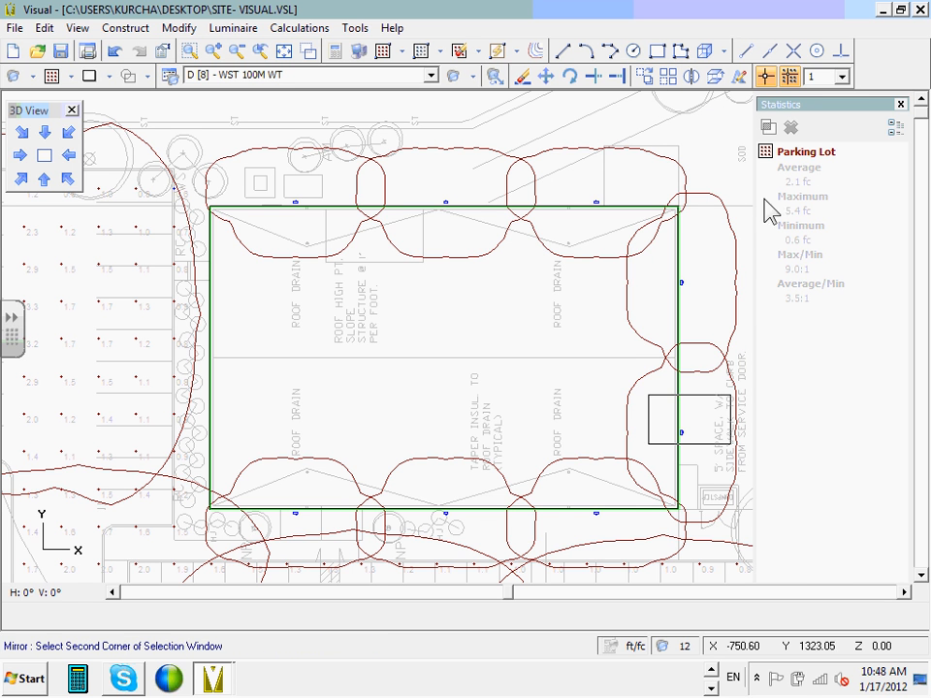
{"action": "left_click", "coordinate": [720, 237]}
{"action": "left_click", "coordinate": [769, 49]}
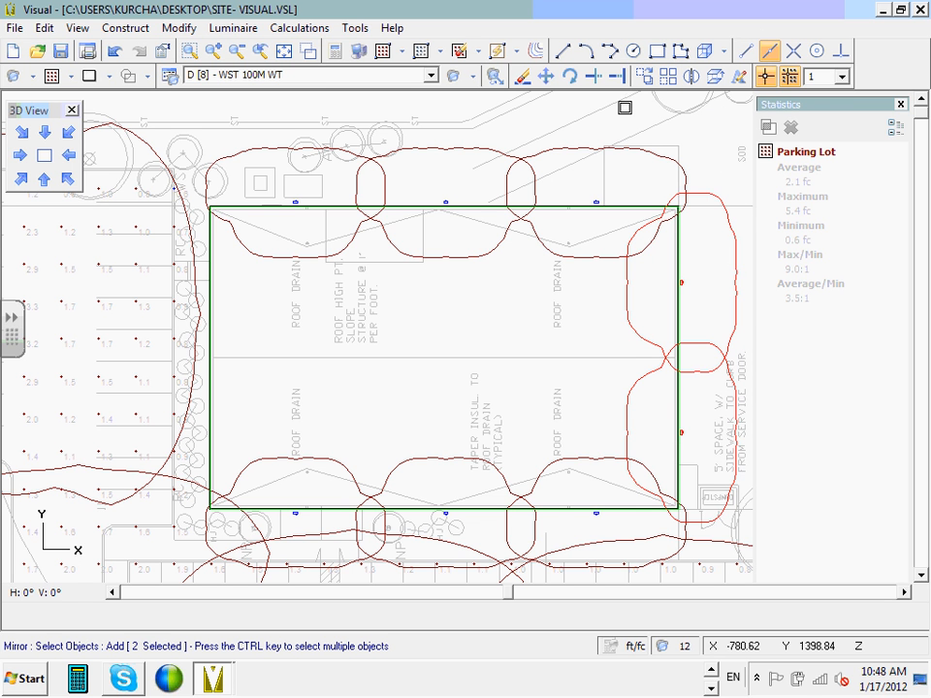
{"action": "right_click", "coordinate": [378, 324]}
{"action": "left_click", "coordinate": [411, 359]}
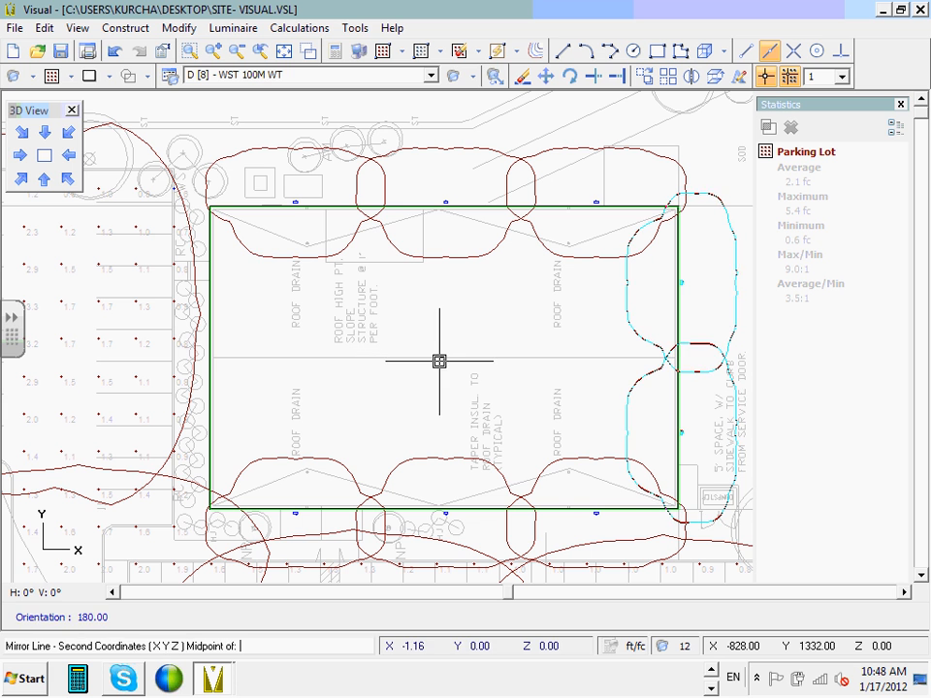
{"action": "left_click", "coordinate": [426, 323]}
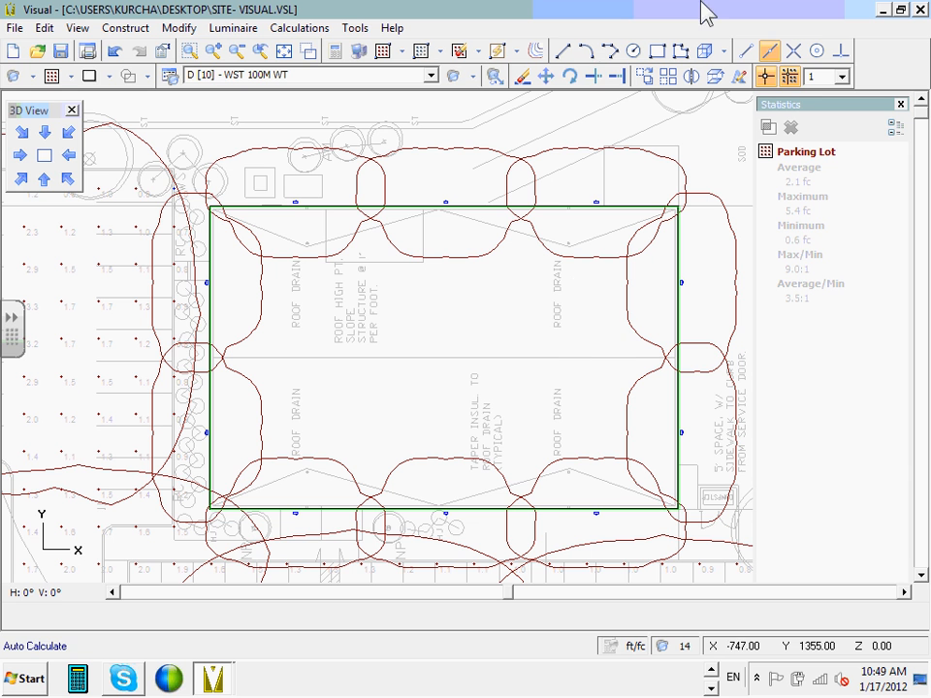
Create a rectangular calculation zone about 150 by 115 ft around the building, at 0 ft height with 2 ft row and column spacing.
{"action": "left_click", "coordinate": [324, 29]}
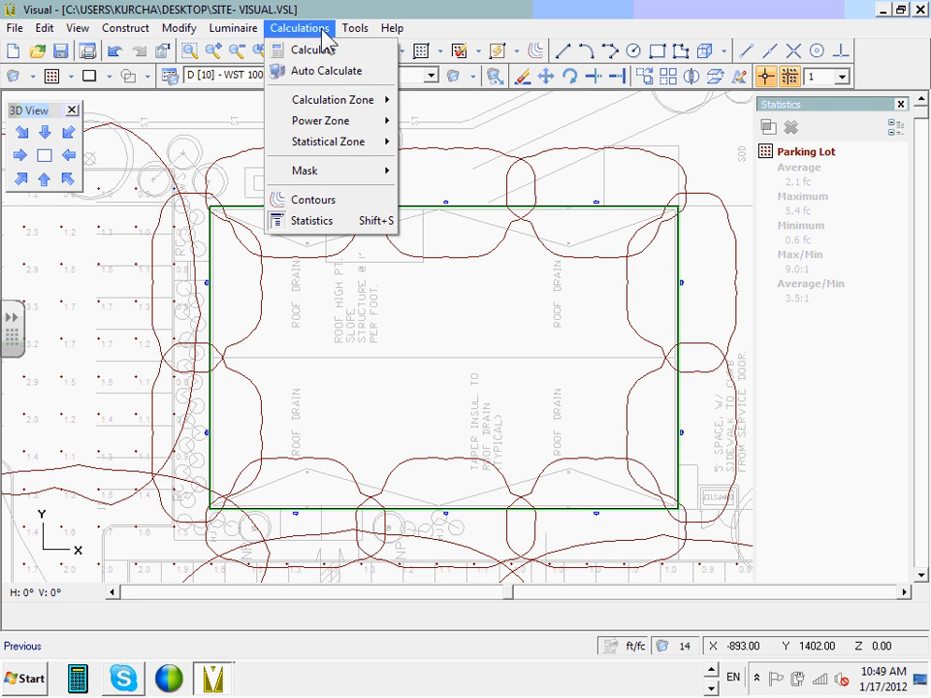
{"action": "mouse_move", "coordinate": [358, 102]}
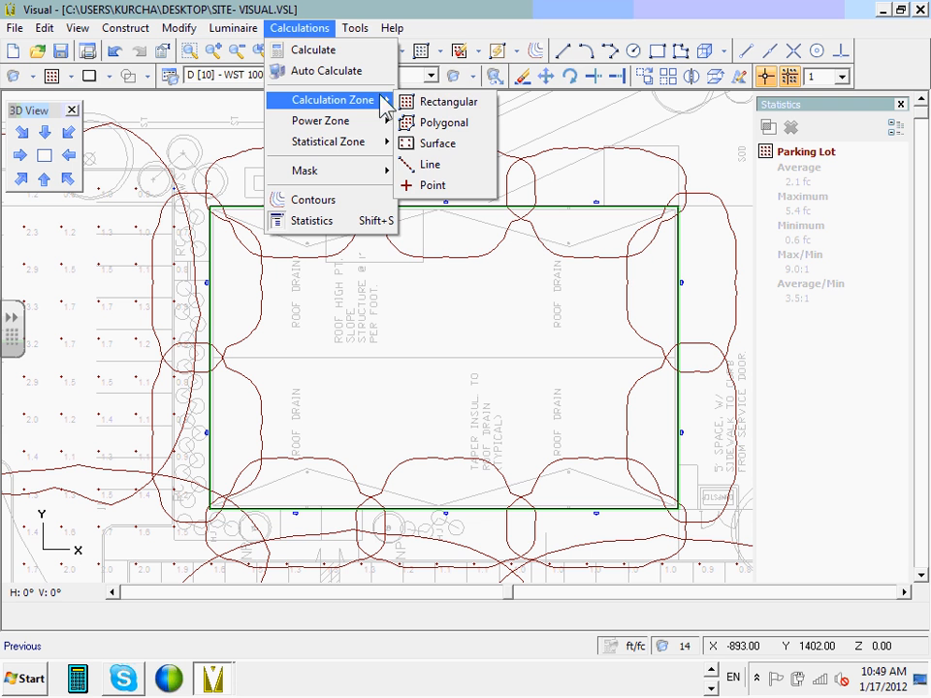
{"action": "left_click", "coordinate": [441, 102]}
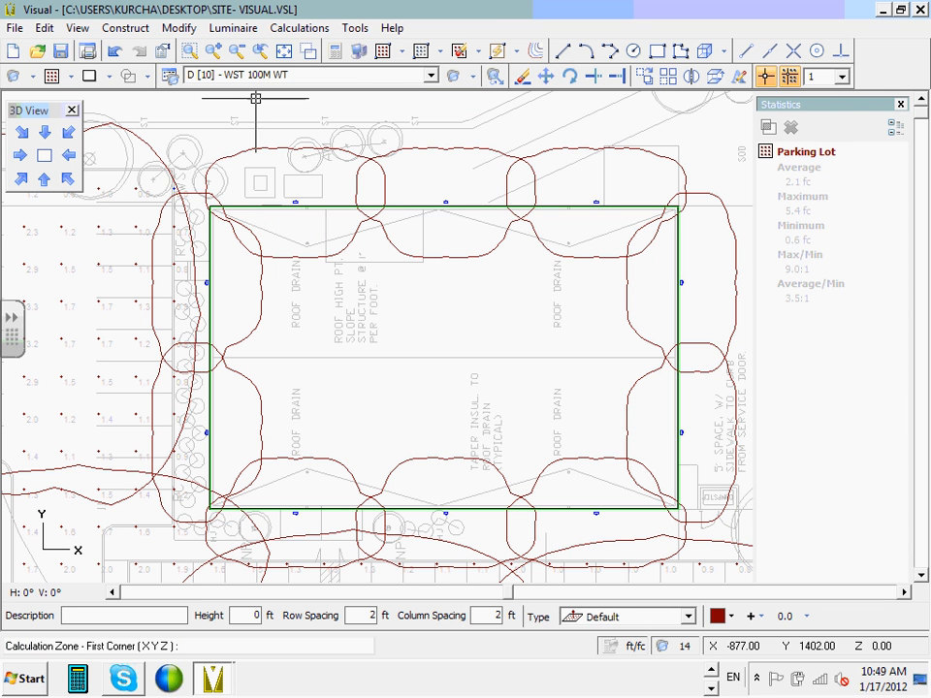
{"action": "left_click", "coordinate": [172, 127]}
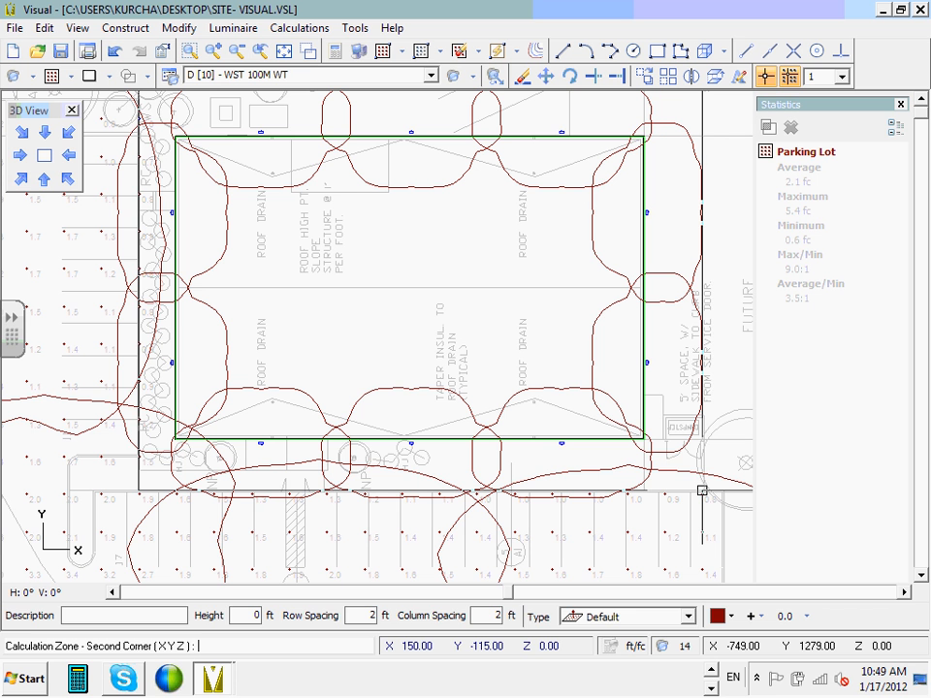
{"action": "left_click", "coordinate": [702, 489]}
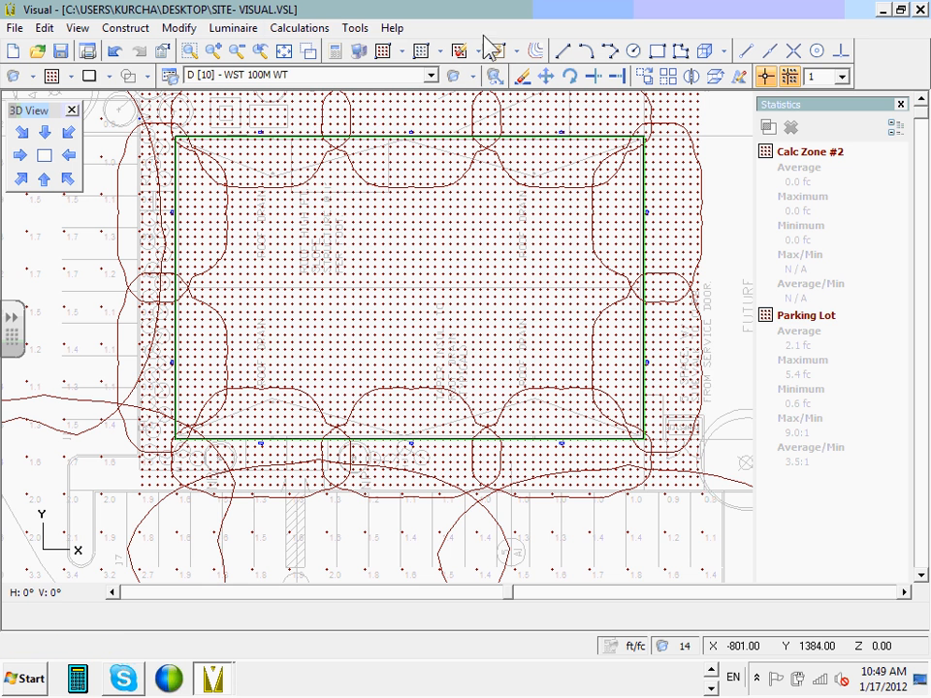
Mask the unnamed calculation zone with the building surface to remove the points inside the building.
{"action": "left_click", "coordinate": [300, 28]}
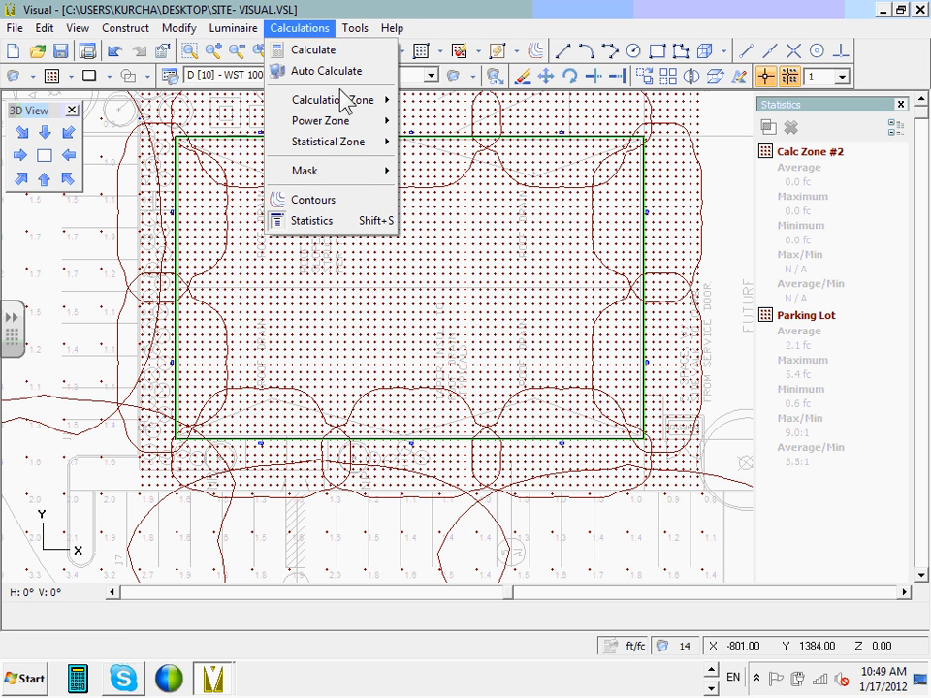
{"action": "mouse_move", "coordinate": [344, 175]}
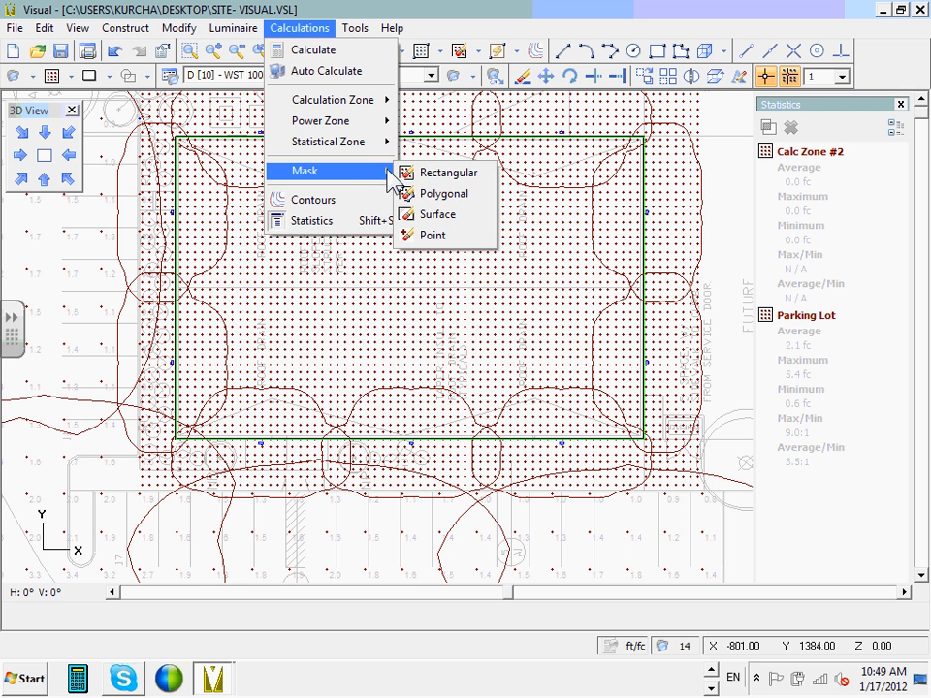
{"action": "left_click", "coordinate": [441, 214]}
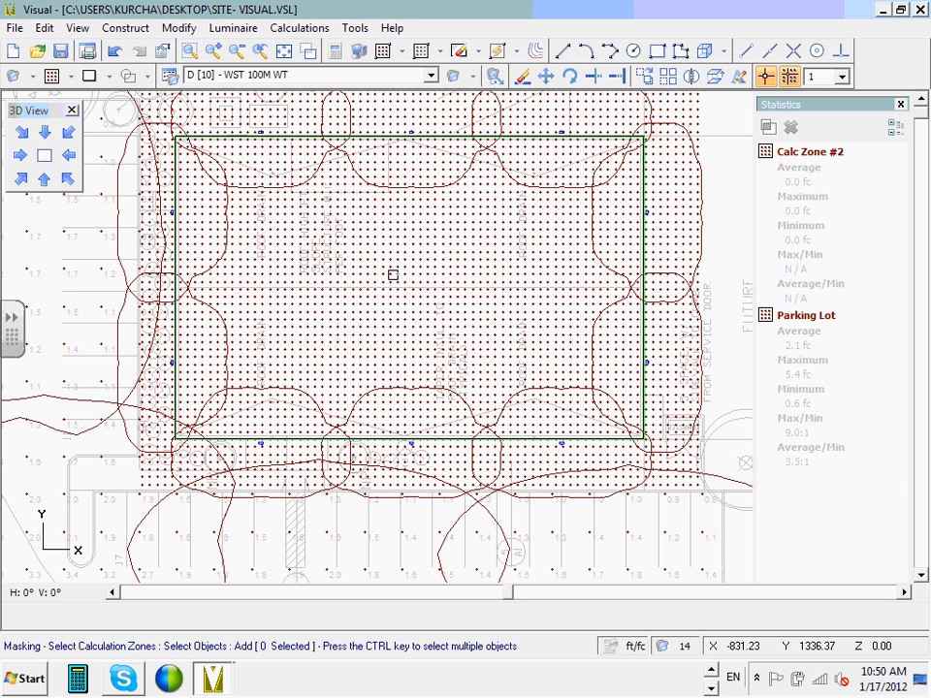
{"action": "left_click", "coordinate": [392, 270]}
{"action": "left_click", "coordinate": [281, 32]}
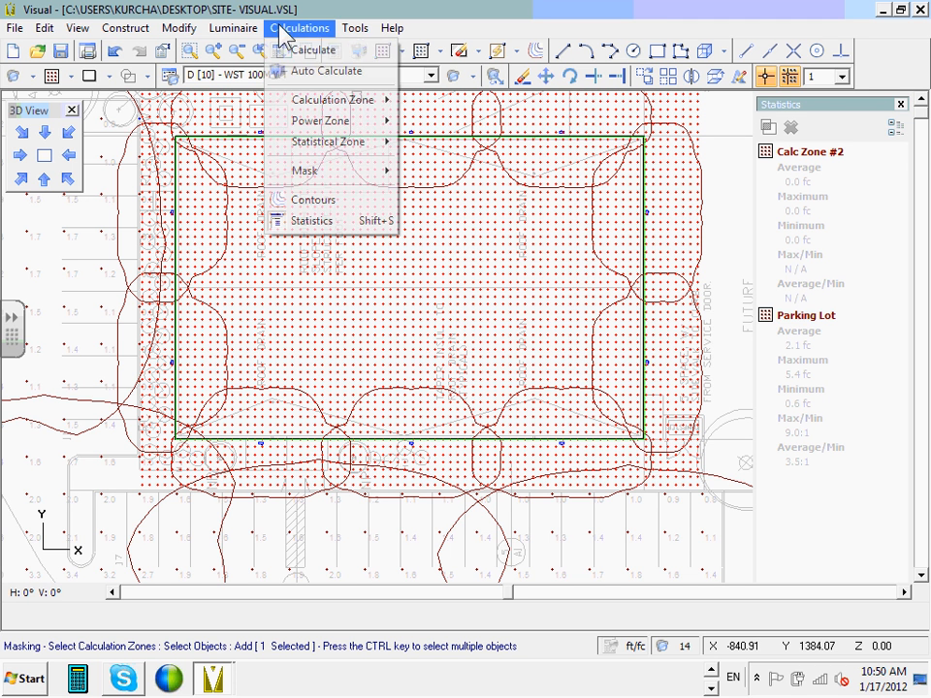
{"action": "mouse_move", "coordinate": [380, 181]}
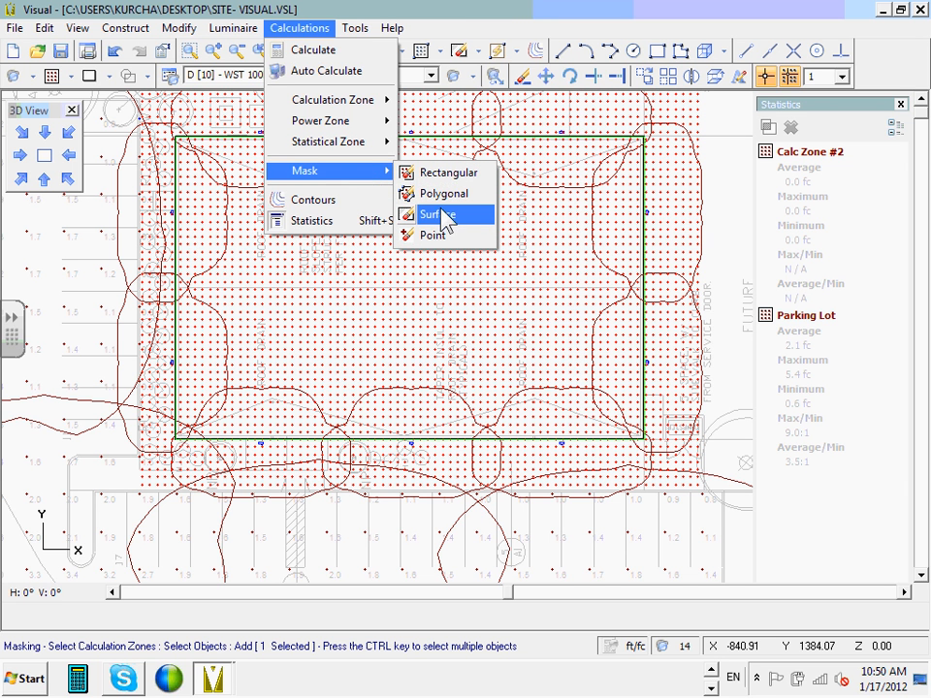
{"action": "left_click", "coordinate": [441, 212]}
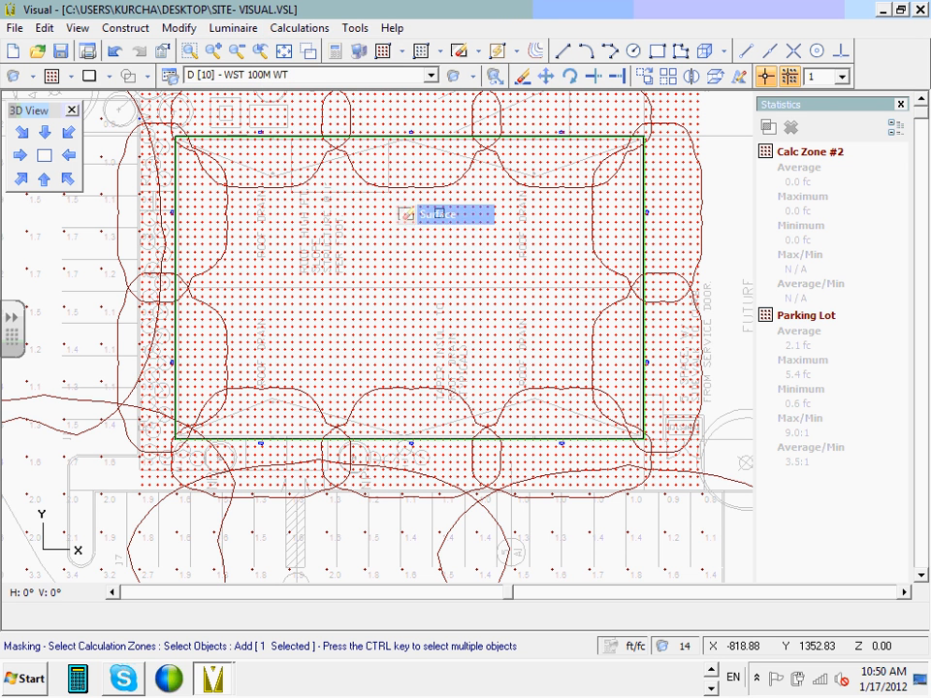
{"action": "left_click", "coordinate": [443, 209]}
{"action": "left_click", "coordinate": [449, 206]}
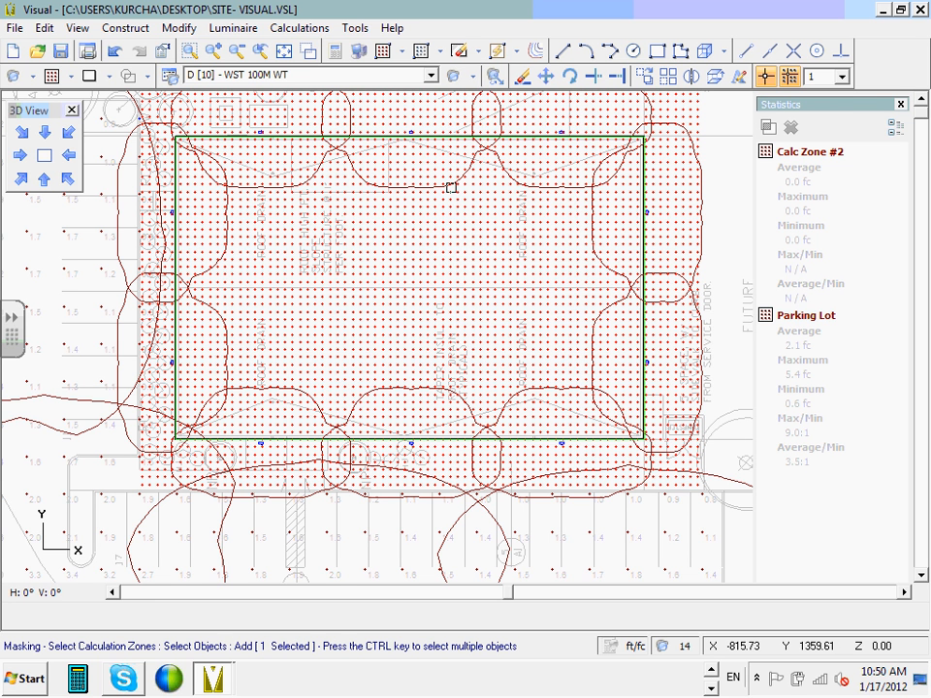
{"action": "right_click", "coordinate": [377, 252]}
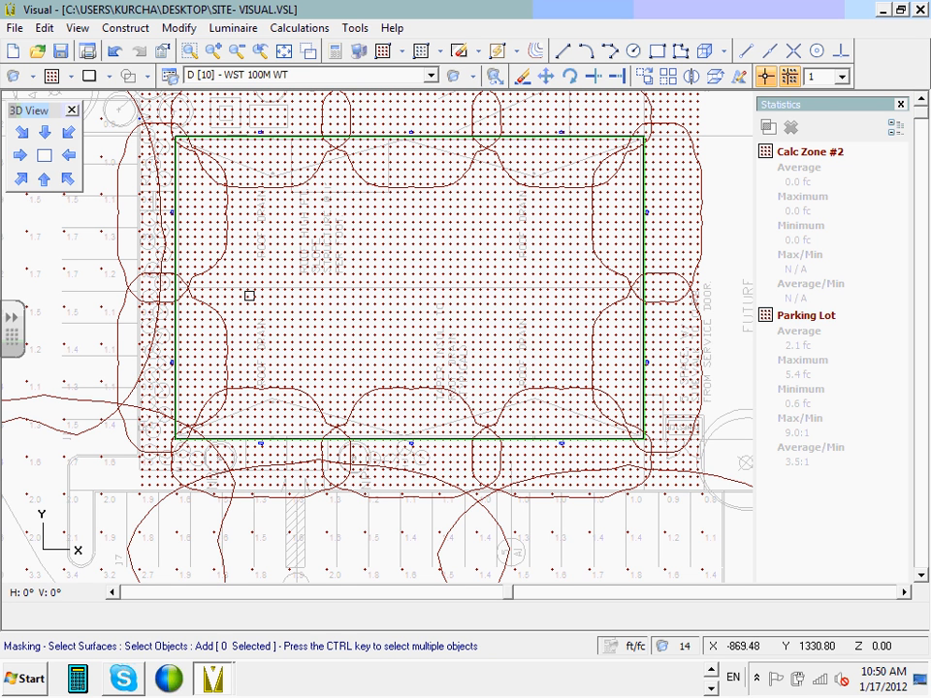
{"action": "left_click", "coordinate": [210, 137]}
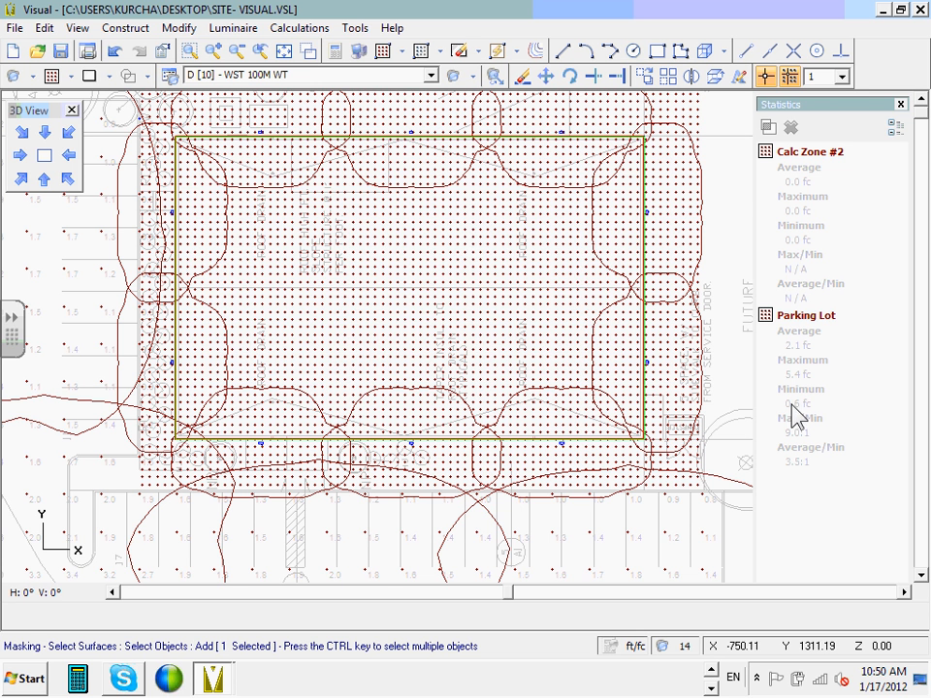
{"action": "right_click", "coordinate": [506, 382]}
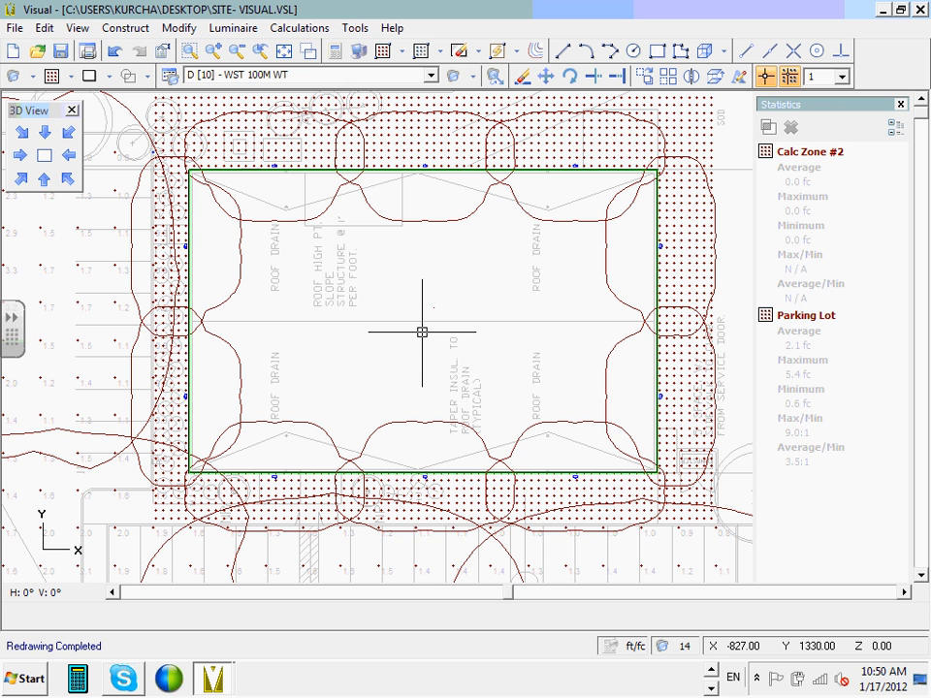
Erase the unnamed calculation zone around the building.
{"action": "left_click", "coordinate": [520, 77]}
{"action": "left_click", "coordinate": [509, 100]}
{"action": "right_click", "coordinate": [505, 98]}
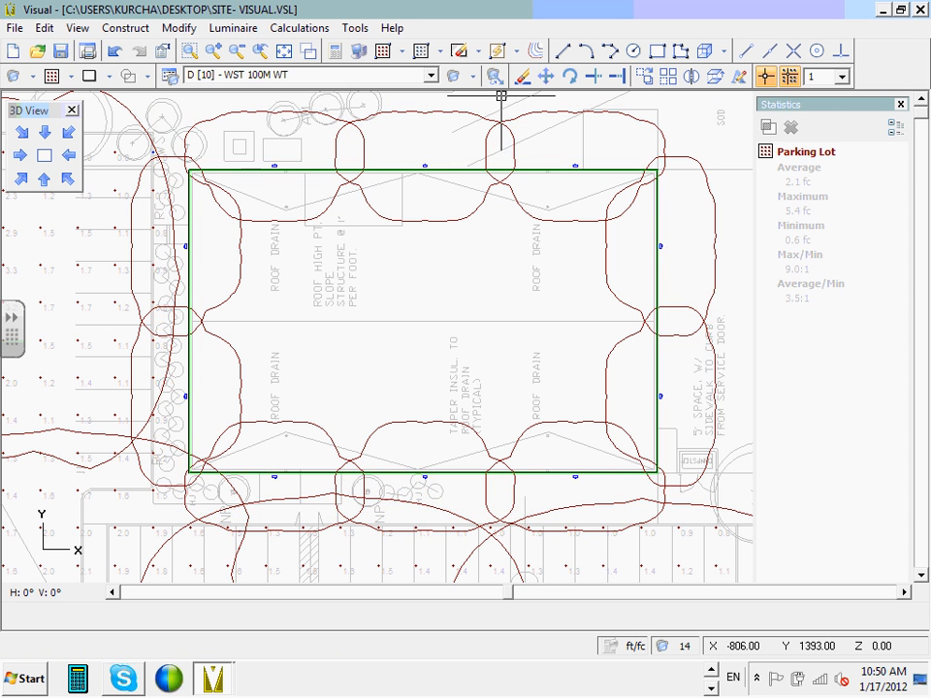
Create a rectangular calculation zone described as Per., about 148 by 108 ft around the building, at 0 ft height with 2 ft point spacing.
{"action": "left_click", "coordinate": [284, 32]}
{"action": "mouse_move", "coordinate": [376, 104]}
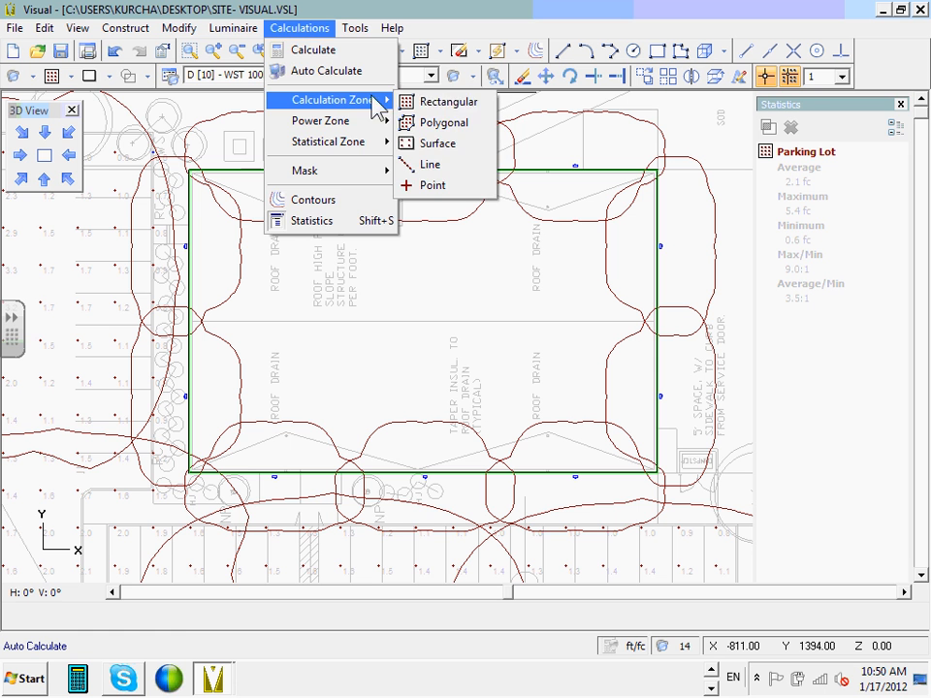
{"action": "left_click", "coordinate": [435, 102]}
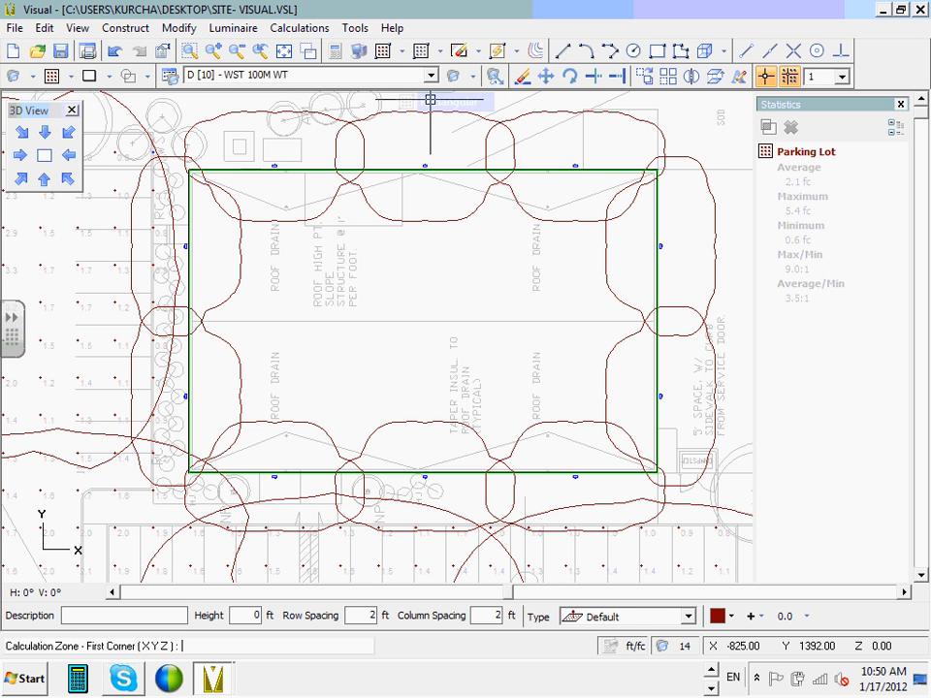
{"action": "left_click", "coordinate": [153, 116]}
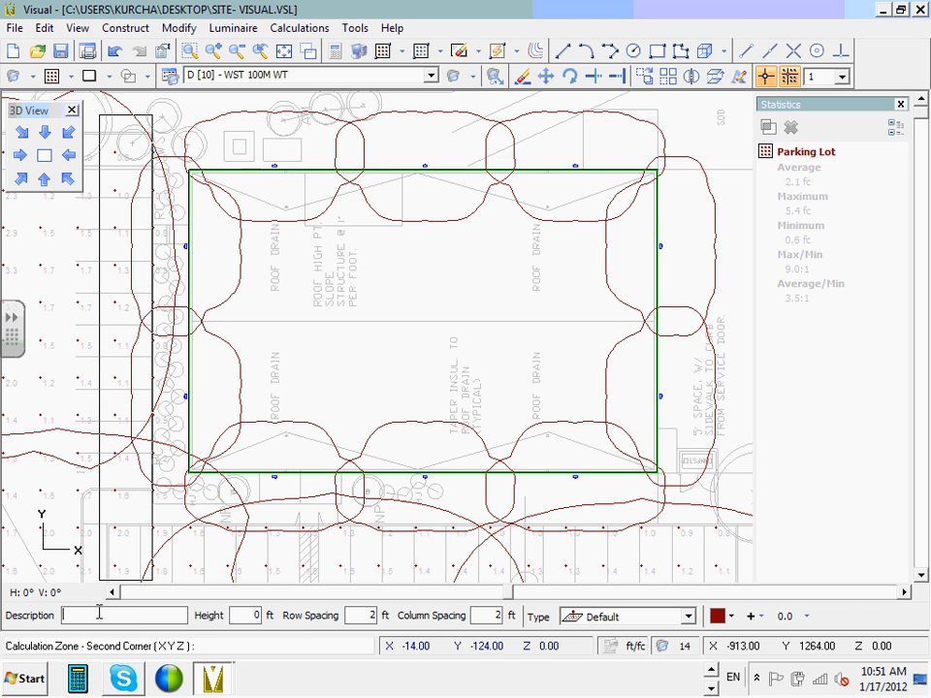
{"action": "type", "text": "P{er"}
{"action": "key", "text": "BackSpace"}
{"action": "key", "text": "BackSpace"}
{"action": "type", "text": "er."}
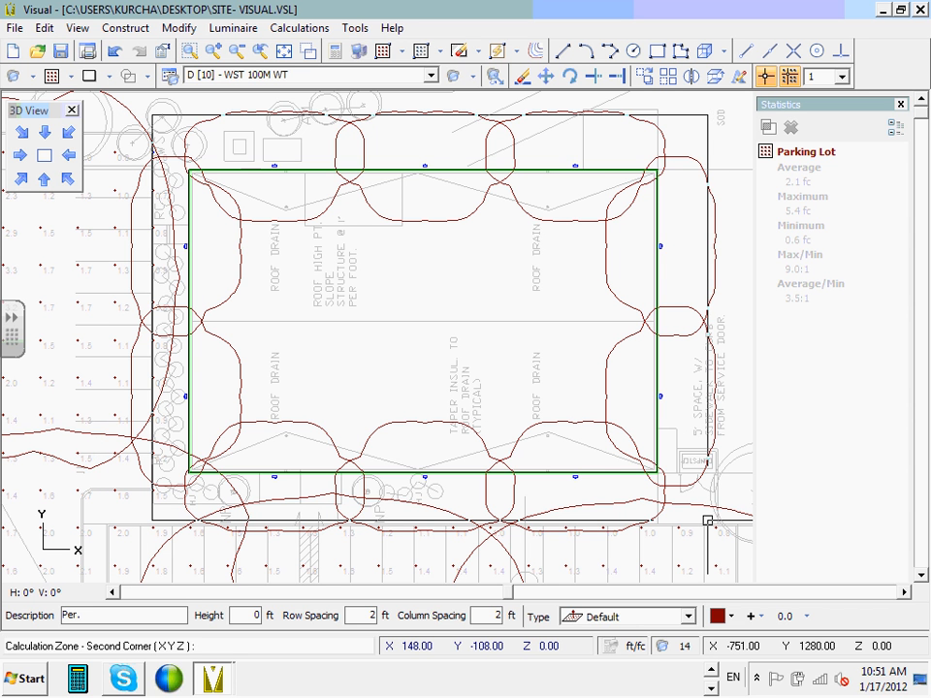
{"action": "left_click", "coordinate": [708, 521]}
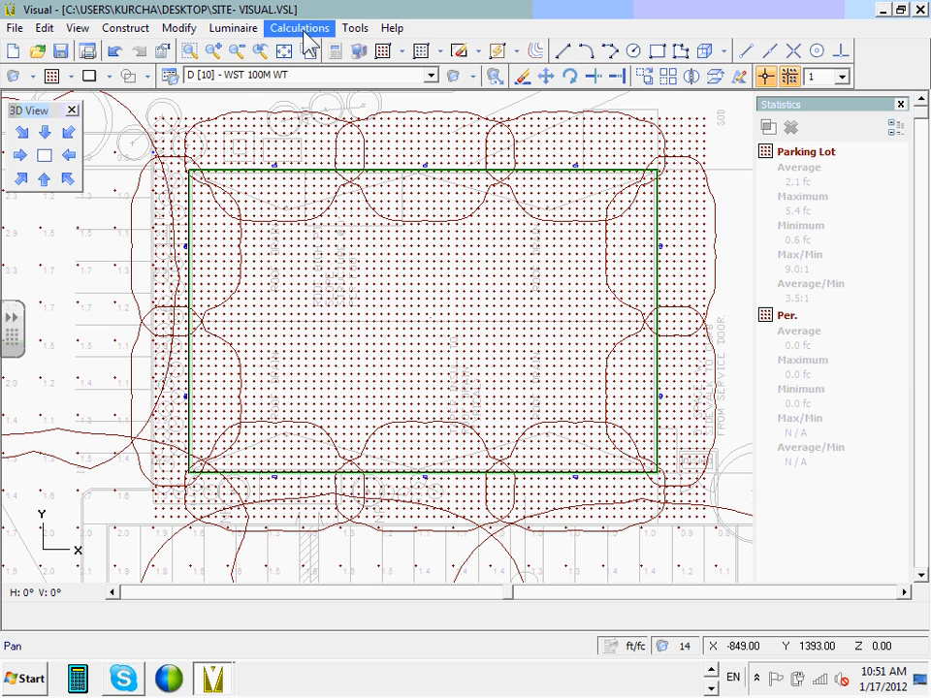
Mask the Per. calculation zone with the building surface to remove the points inside the building.
{"action": "left_click", "coordinate": [299, 28]}
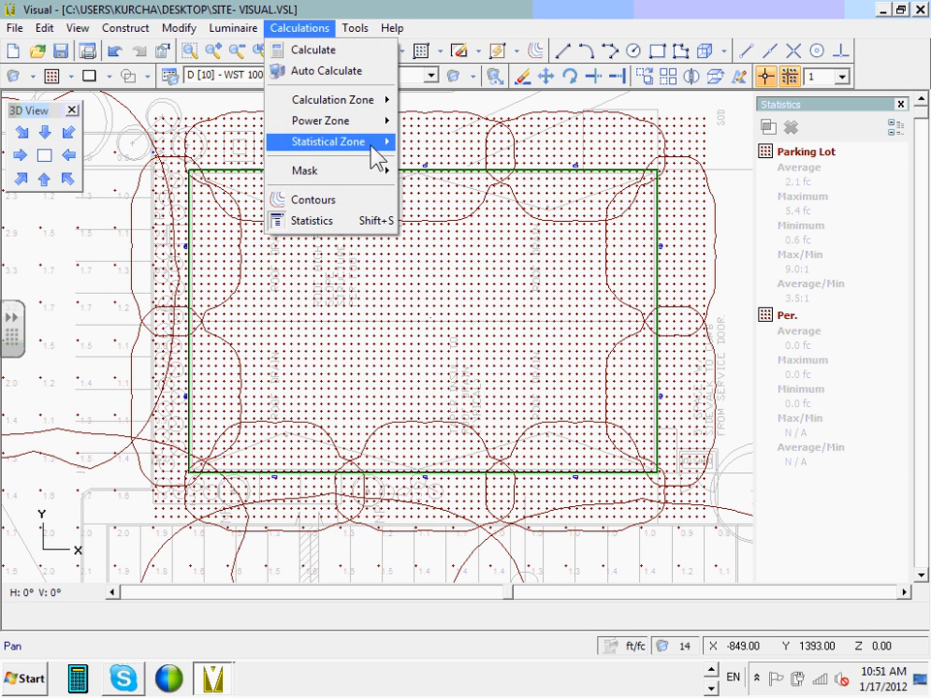
{"action": "mouse_move", "coordinate": [384, 175]}
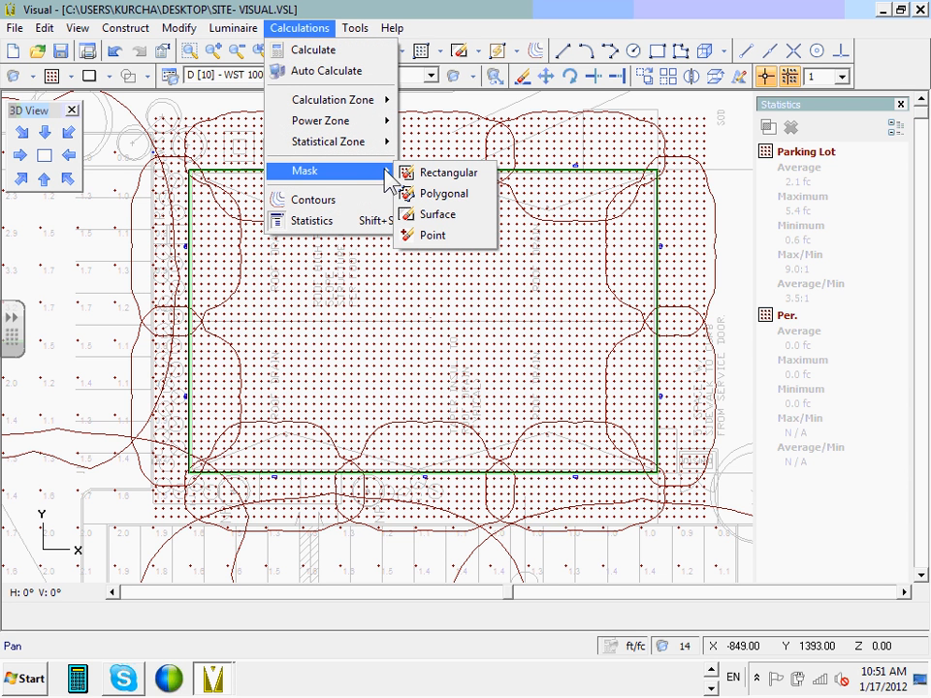
{"action": "left_click", "coordinate": [428, 214]}
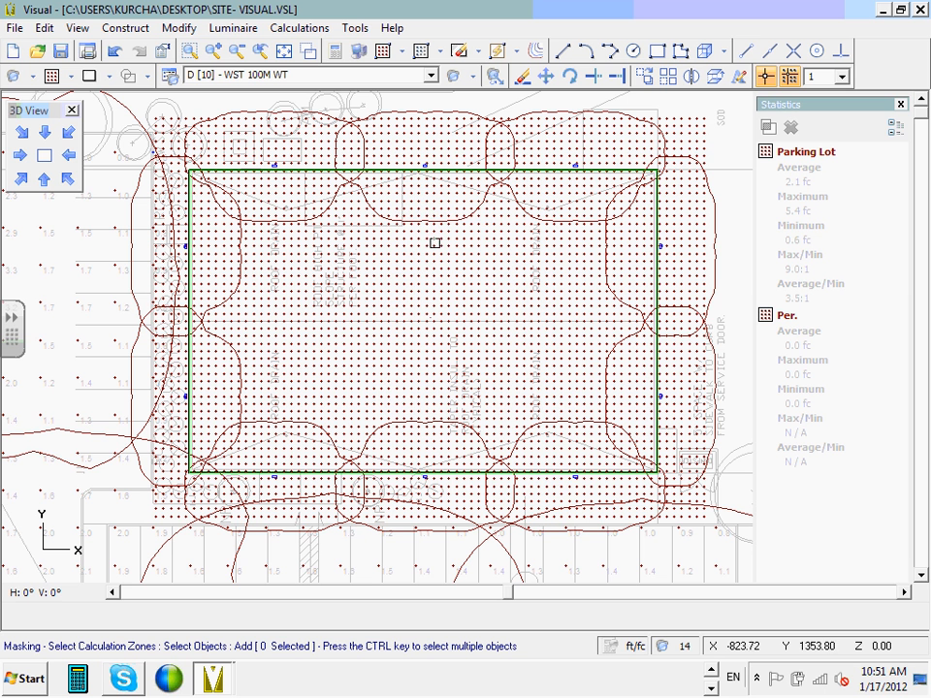
{"action": "left_click", "coordinate": [434, 246]}
{"action": "right_click", "coordinate": [434, 246]}
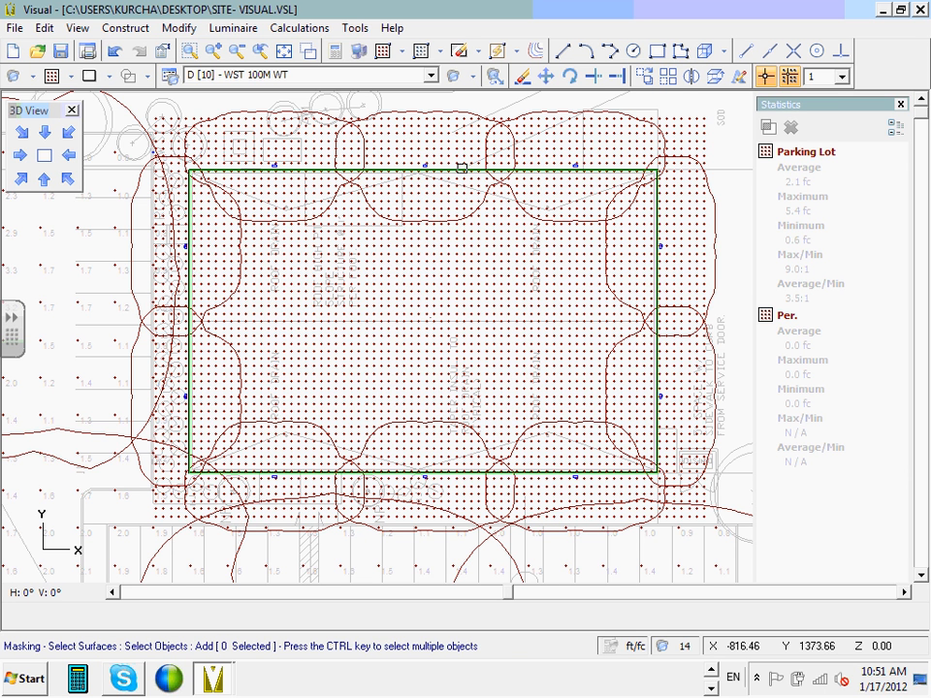
{"action": "left_click", "coordinate": [463, 170]}
{"action": "right_click", "coordinate": [463, 168]}
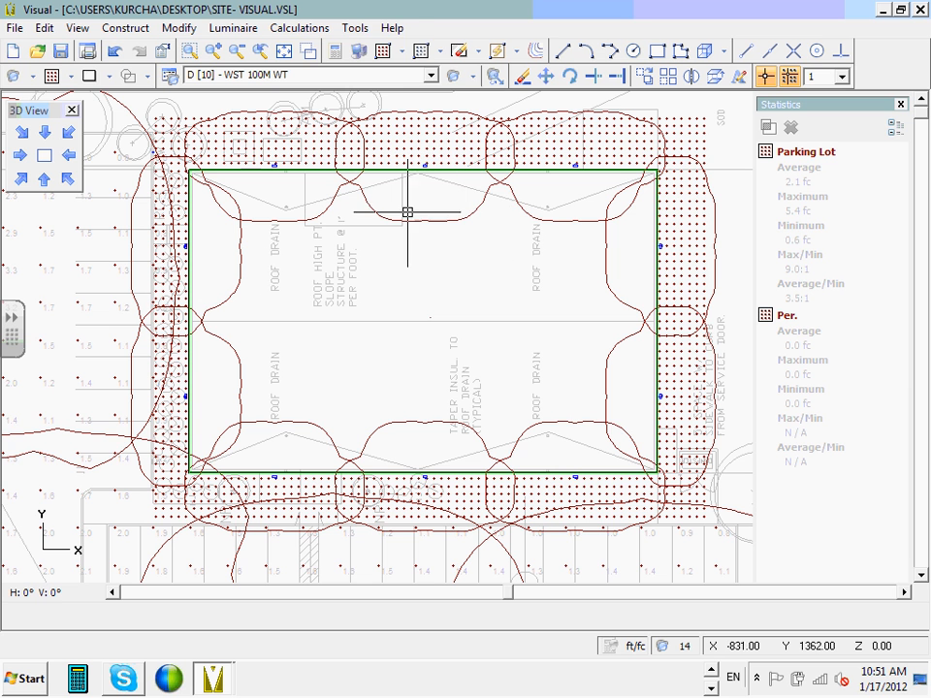
Calculate the light levels for the Parking Lot and Per. zones.
{"action": "left_click", "coordinate": [421, 50]}
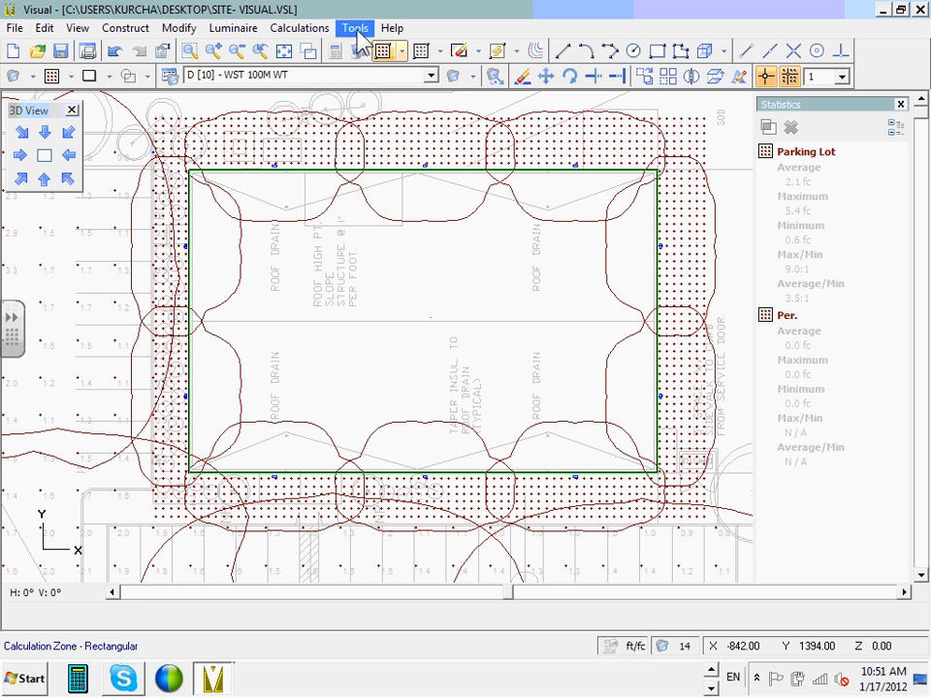
{"action": "left_click", "coordinate": [336, 53]}
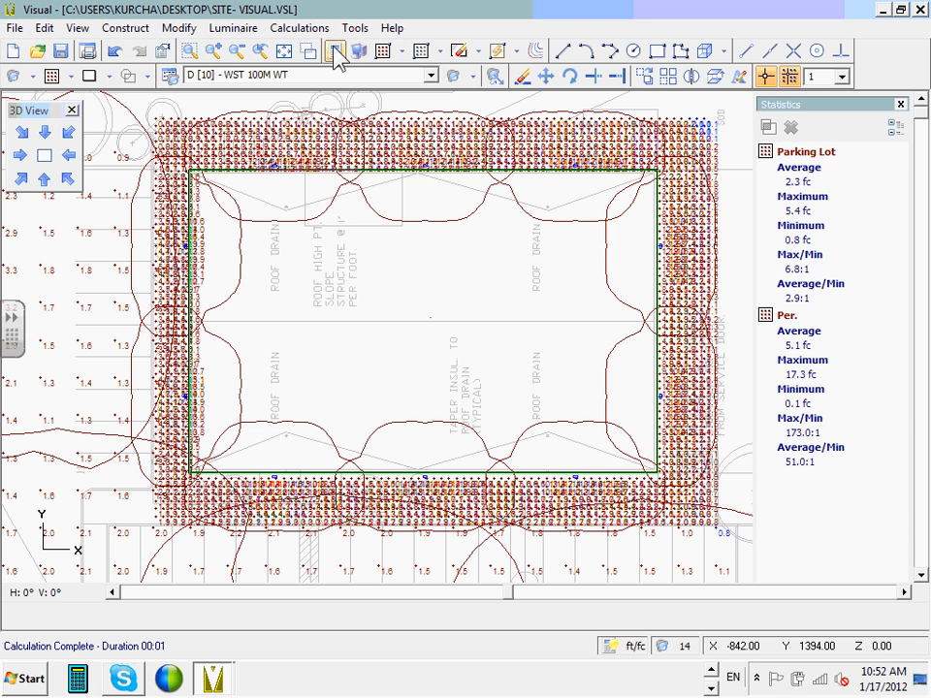
Set the Per. calculation zone's row and column spacing to 10 ft and recalculate the light levels.
{"action": "left_click", "coordinate": [45, 27]}
{"action": "left_click", "coordinate": [58, 97]}
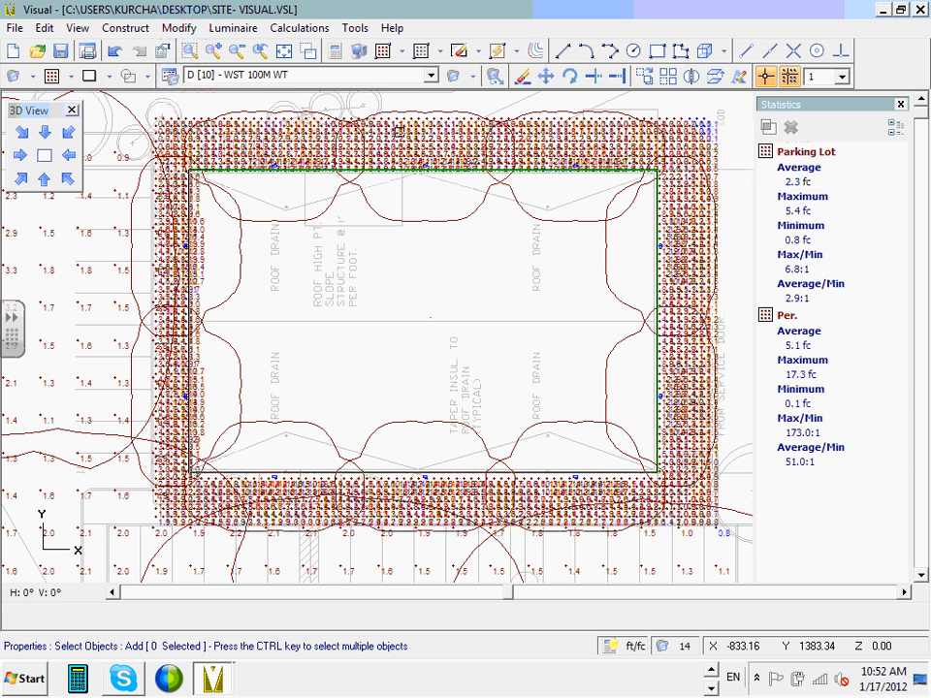
{"action": "left_click", "coordinate": [399, 132]}
{"action": "key", "text": "Return"}
{"action": "left_click", "coordinate": [530, 249]}
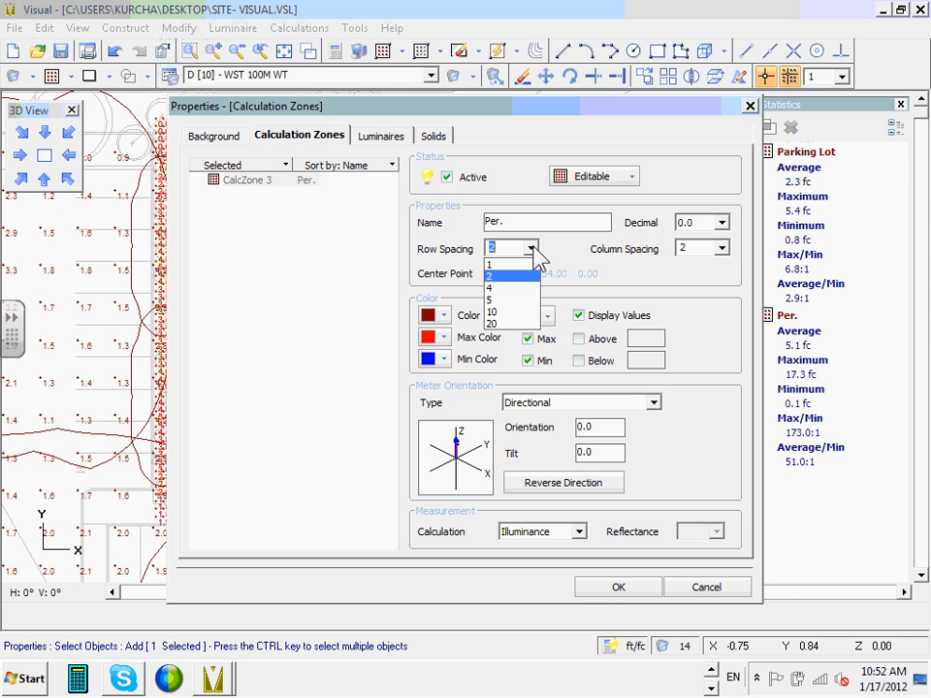
{"action": "left_click", "coordinate": [495, 311]}
{"action": "left_click", "coordinate": [721, 248]}
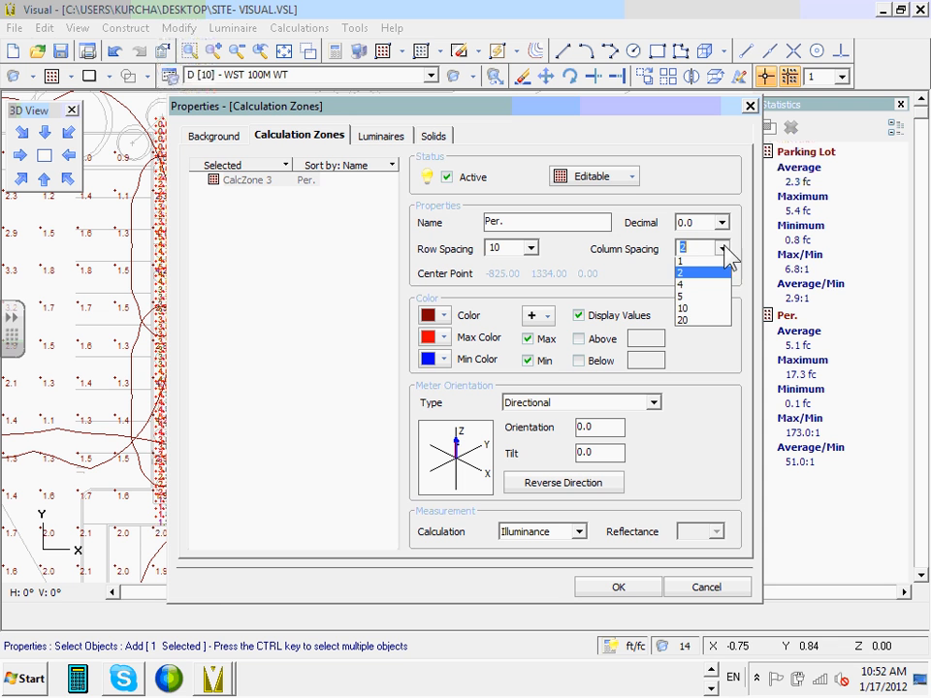
{"action": "left_click", "coordinate": [707, 312]}
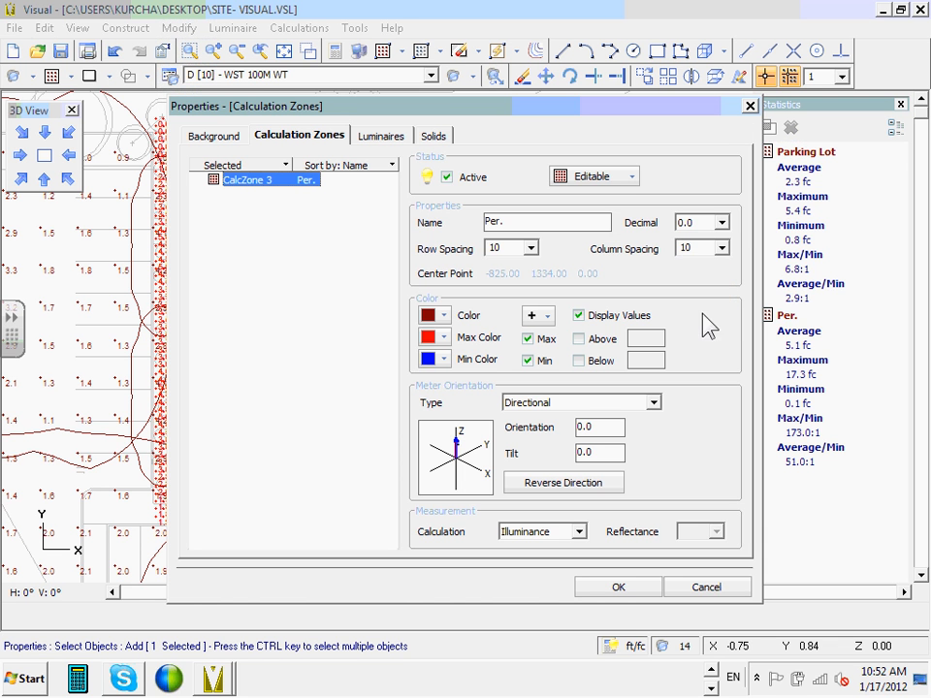
{"action": "left_click", "coordinate": [635, 588]}
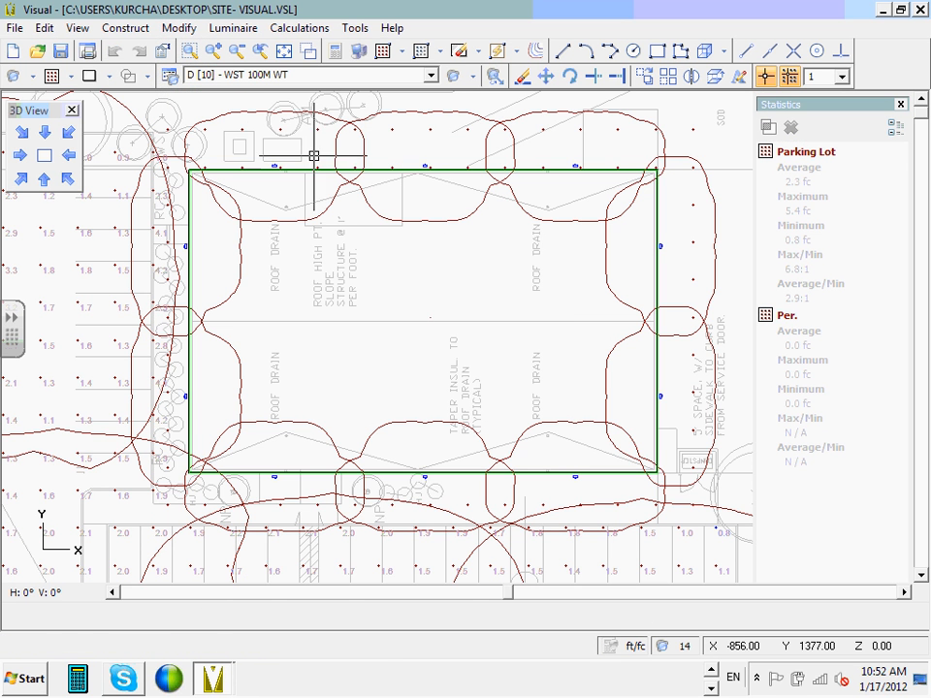
{"action": "left_click", "coordinate": [338, 49]}
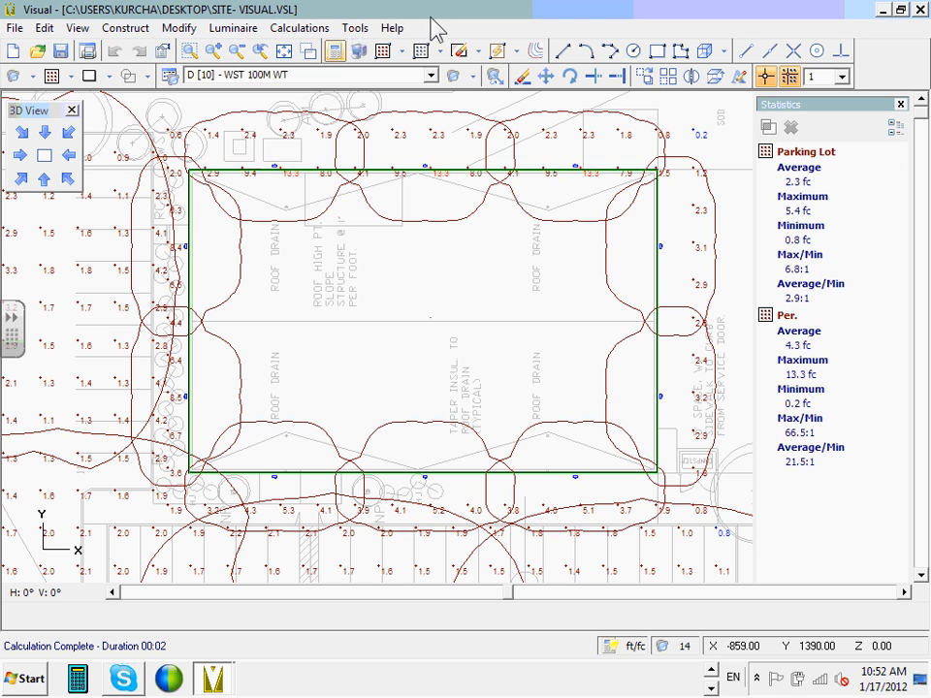
Set the Per. calculation zone's row and column spacing to 5 ft and recalculate the light levels.
{"action": "left_click", "coordinate": [337, 50]}
{"action": "left_click", "coordinate": [467, 129]}
{"action": "double_click", "coordinate": [522, 198]}
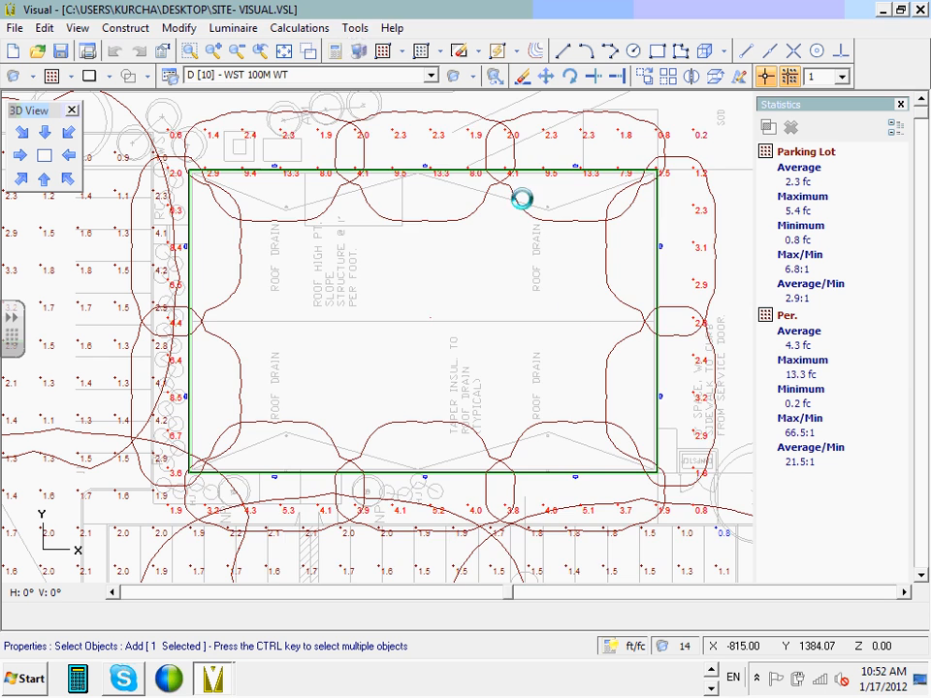
{"action": "left_click", "coordinate": [531, 249]}
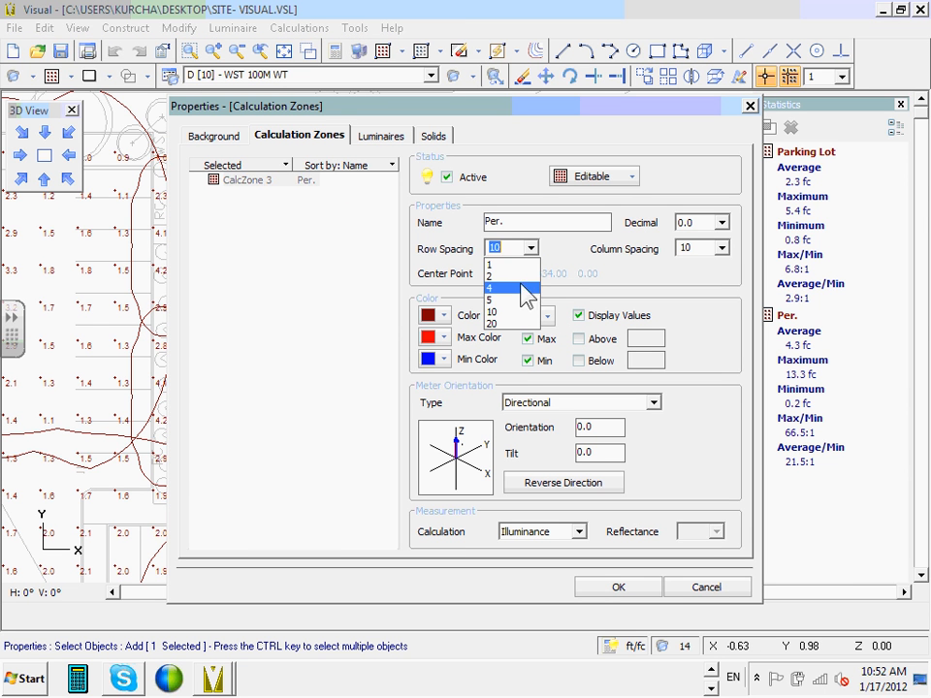
{"action": "left_click", "coordinate": [520, 299]}
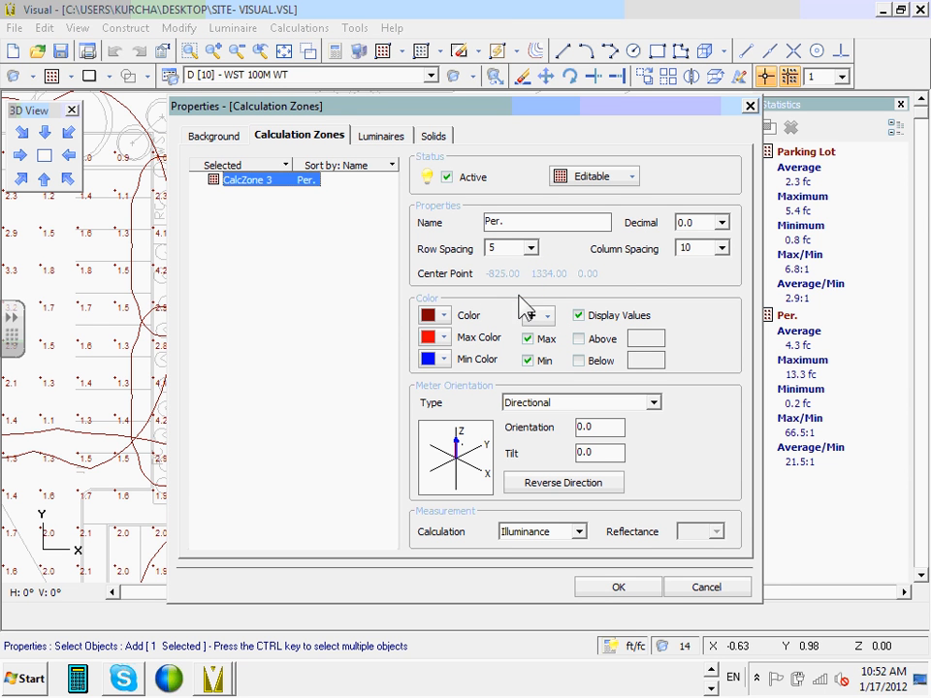
{"action": "left_click", "coordinate": [722, 248]}
{"action": "left_click", "coordinate": [712, 297]}
{"action": "left_click", "coordinate": [619, 587]}
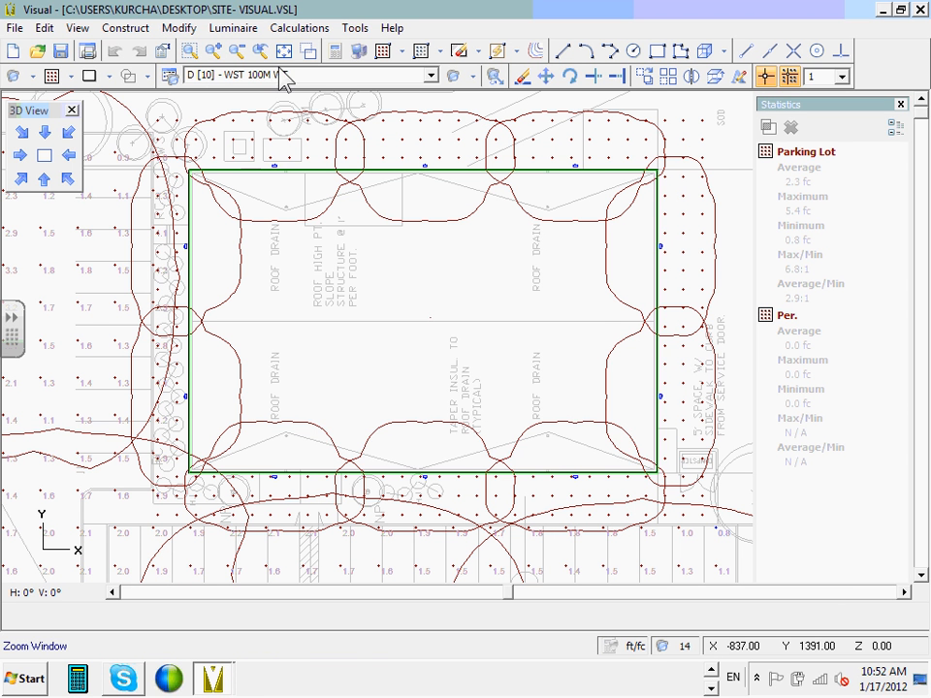
{"action": "left_click", "coordinate": [333, 57]}
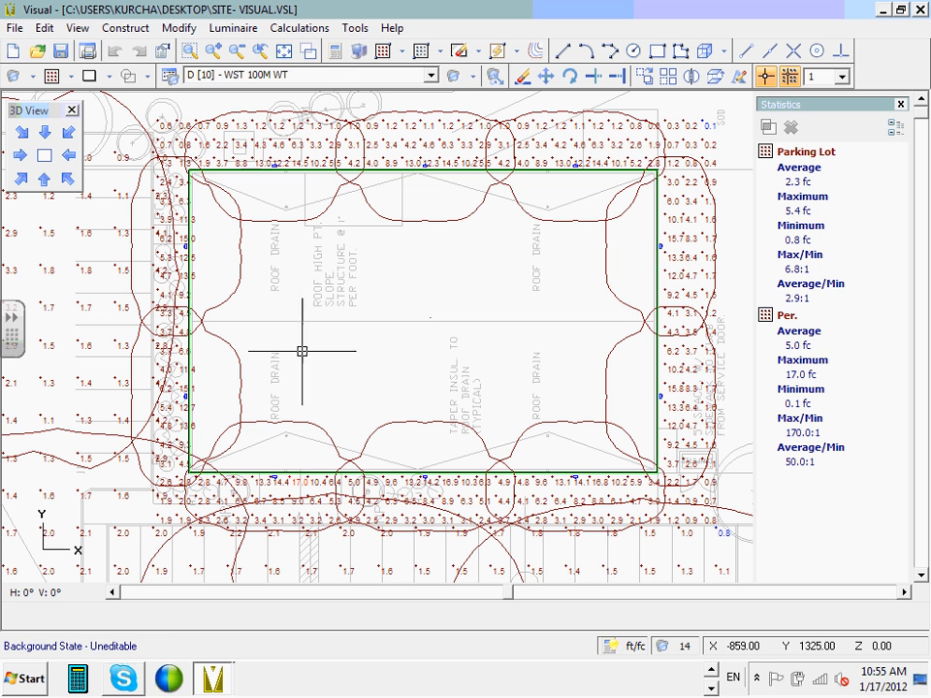
{"action": "left_click", "coordinate": [711, 674]}
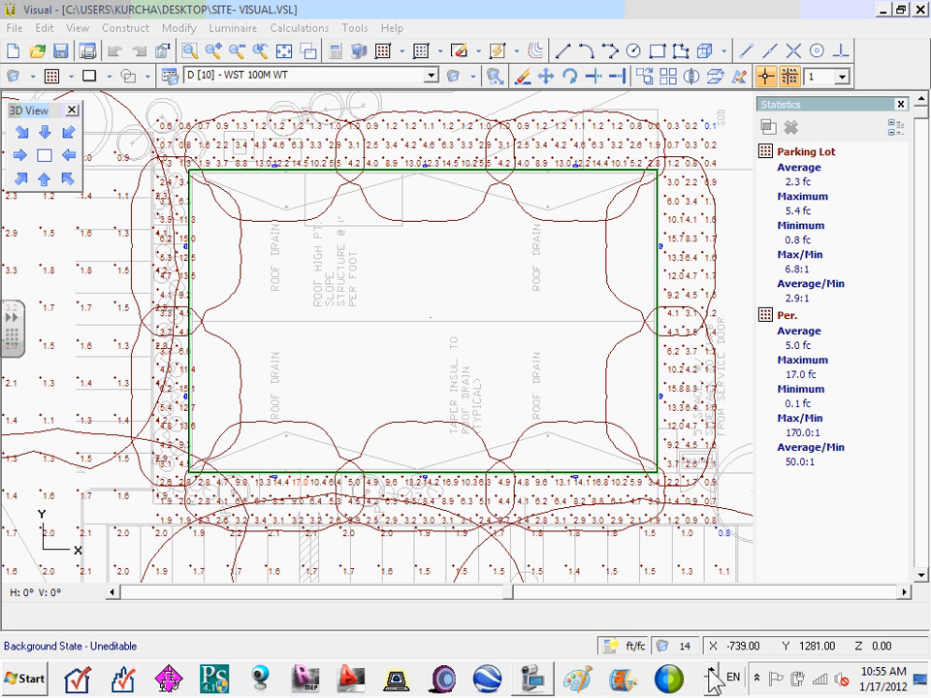
{"action": "left_click", "coordinate": [536, 682]}
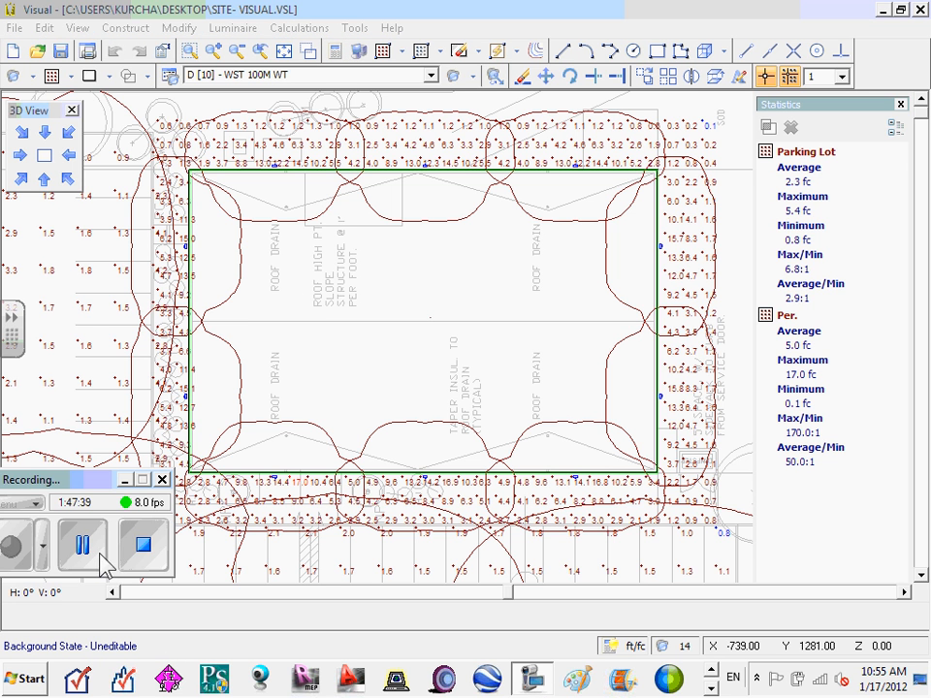